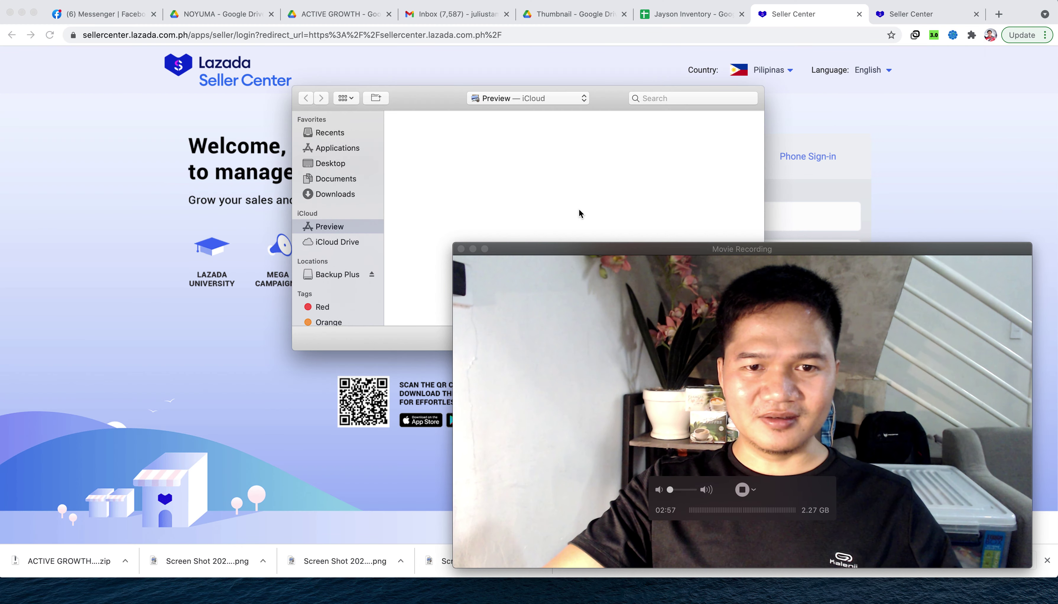
# Move the iCloud Preview file dialog to the upper-left of the screen
pyautogui.moveTo(442, 98); pyautogui.dragTo(172, 67)
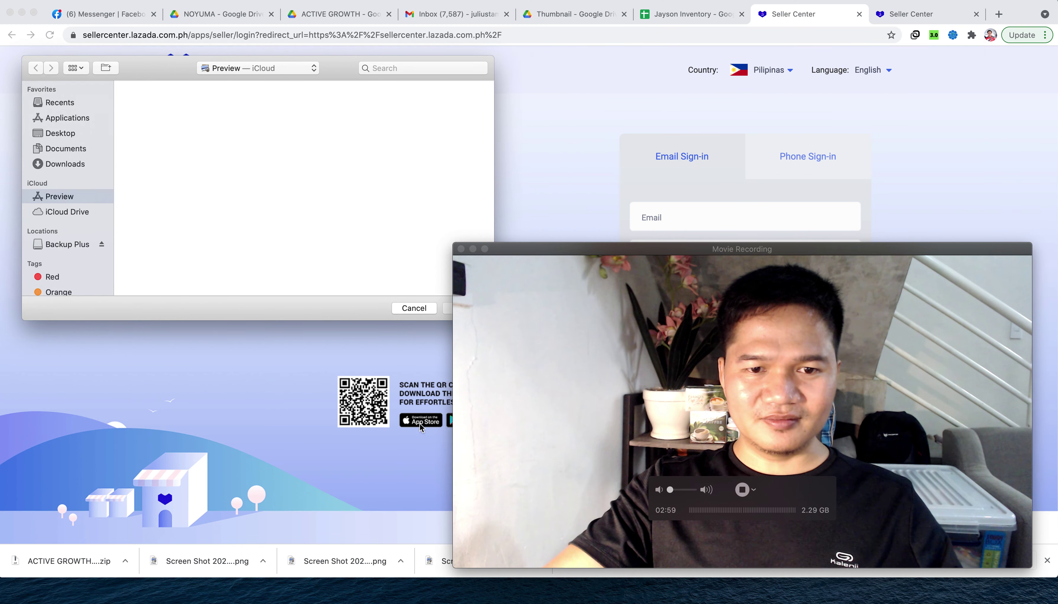
# Cancel the leftover file dialog so the browser page is unobstructed
pyautogui.click(413, 307)
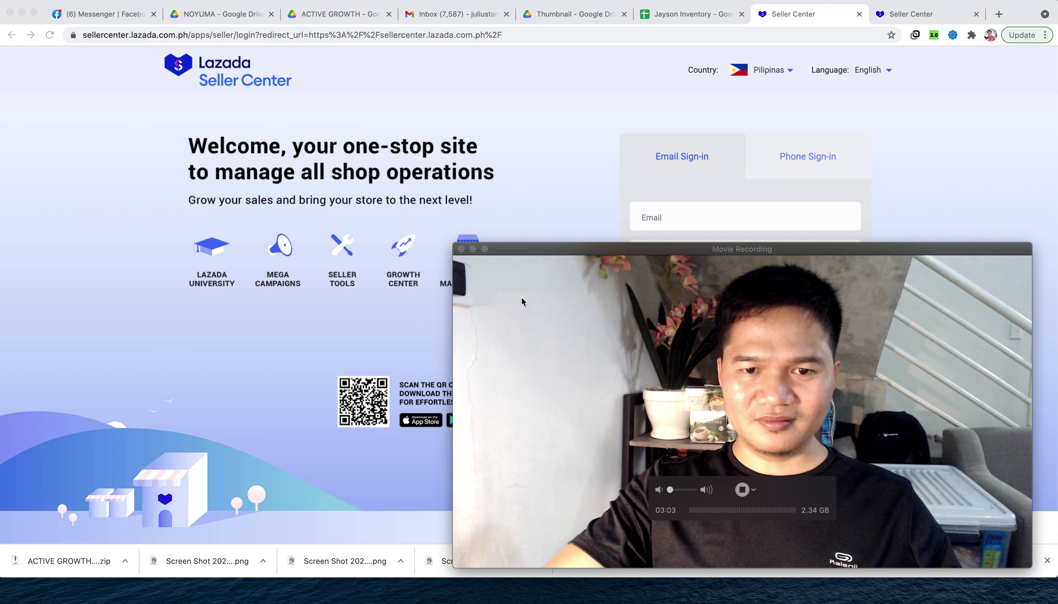
pyautogui.click(453, 249)
pyautogui.moveTo(454, 248); pyautogui.dragTo(787, 434)
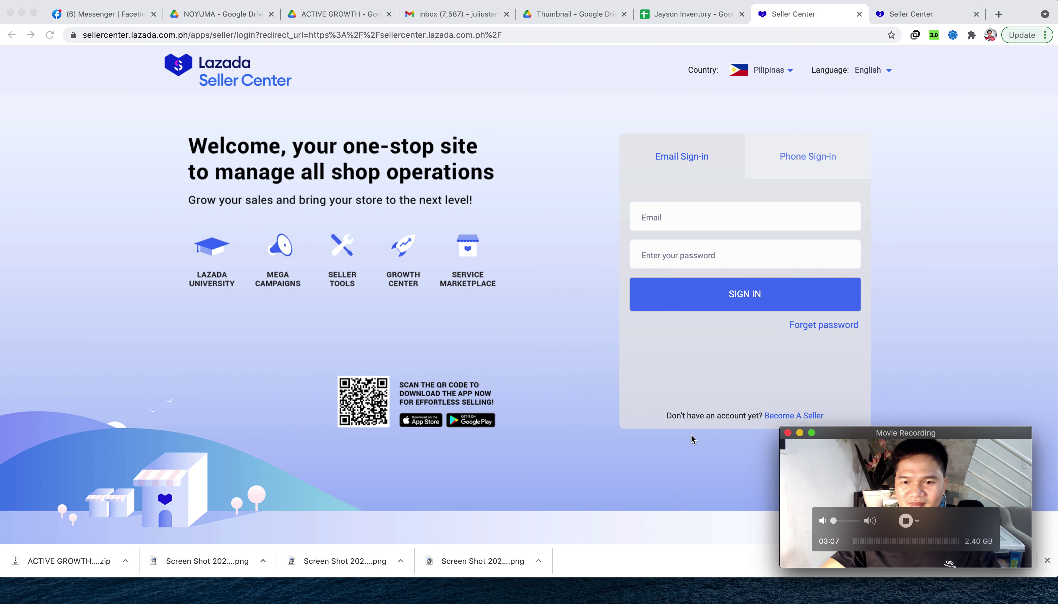
pyautogui.click(479, 452)
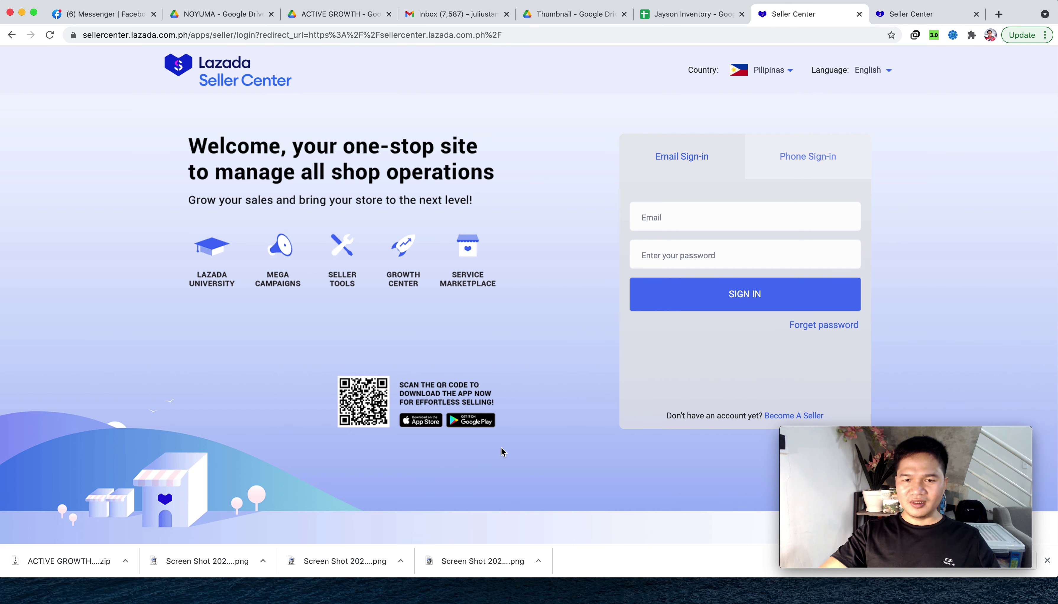
# Trim the address bar back to the Seller Center root URL and reload the sign-in page
pyautogui.click(195, 38)
pyautogui.click(197, 39)
pyautogui.hotkey('shift', 'End')
pyautogui.press('BackSpace')
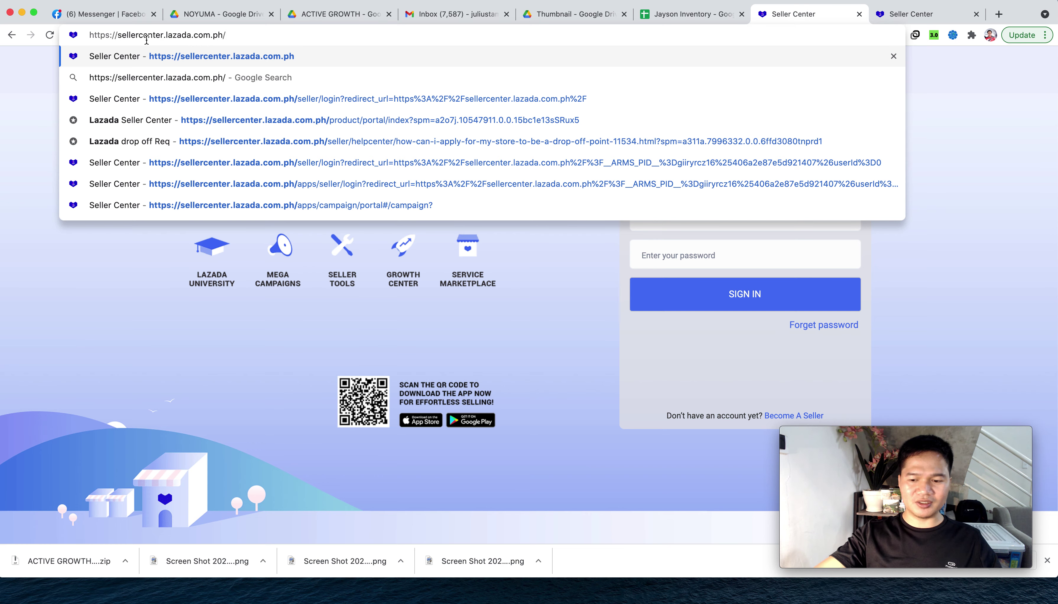
pyautogui.press('Return')
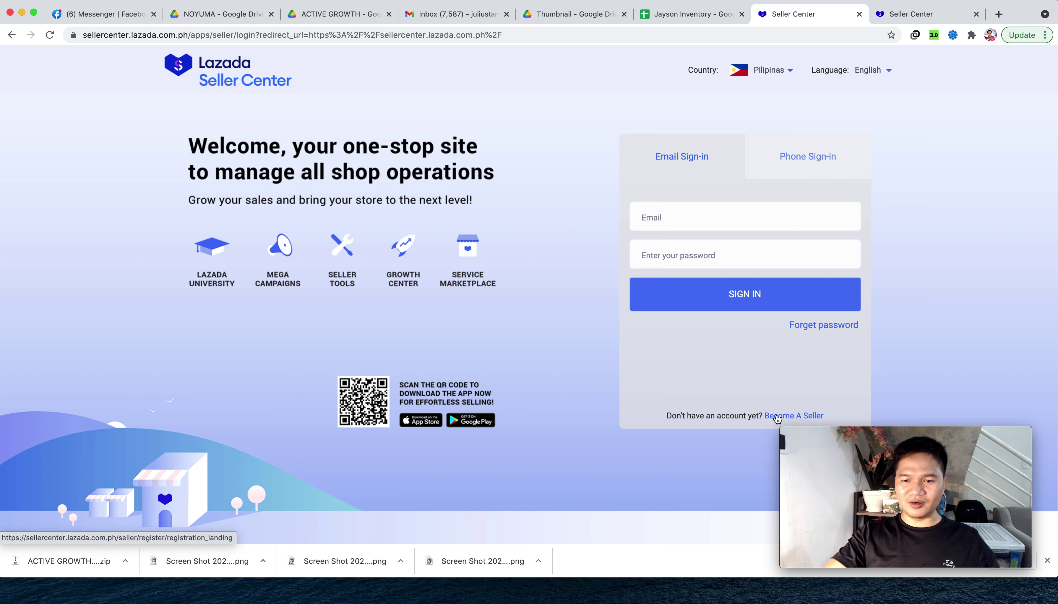
# Go to Become A Seller and scroll to the Lazmall, Local and LazGlobal seller options
pyautogui.click(777, 417)
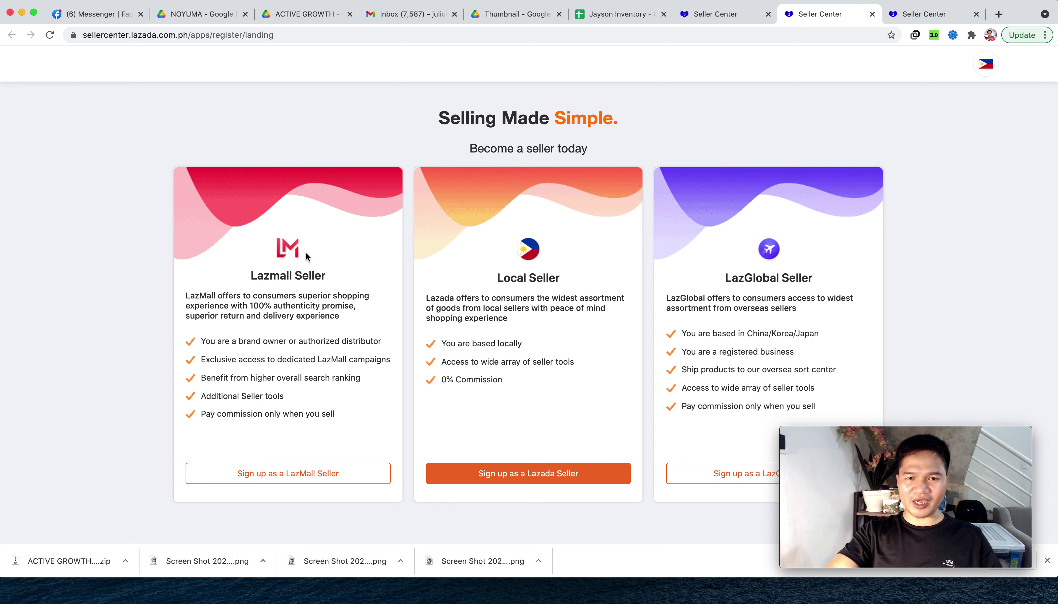
pyautogui.scroll(-2, 373, 336)
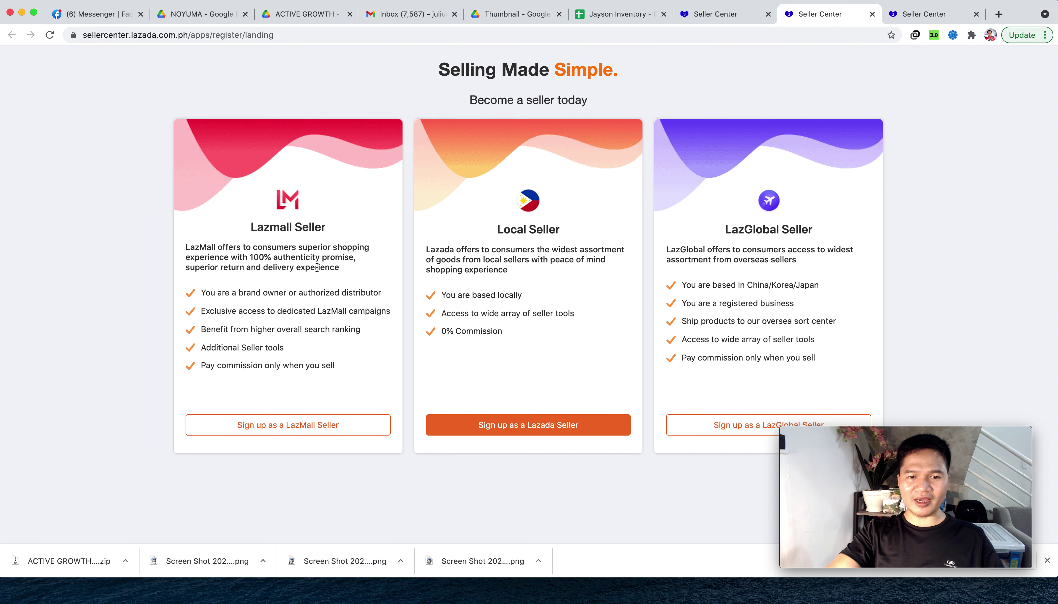
pyautogui.scroll(-1, 312, 265)
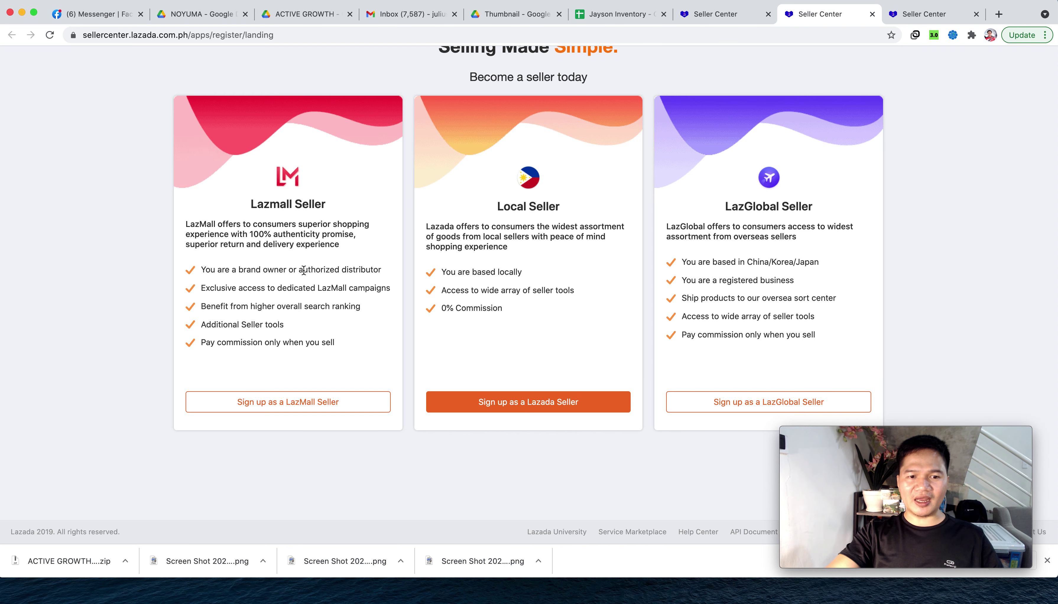
pyautogui.moveTo(297, 269); pyautogui.dragTo(380, 272)
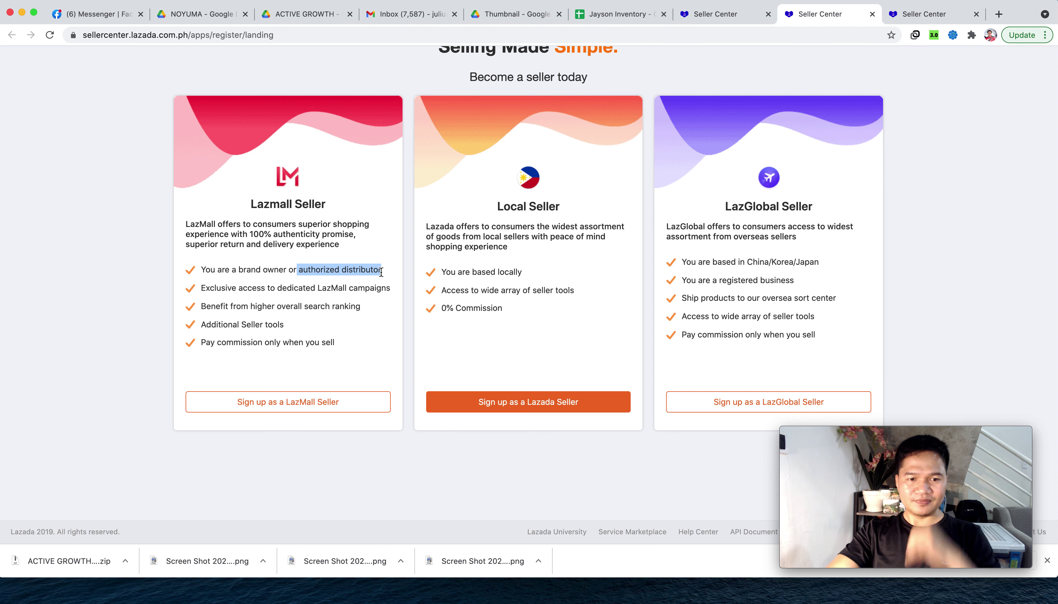
pyautogui.moveTo(200, 269); pyautogui.dragTo(286, 270)
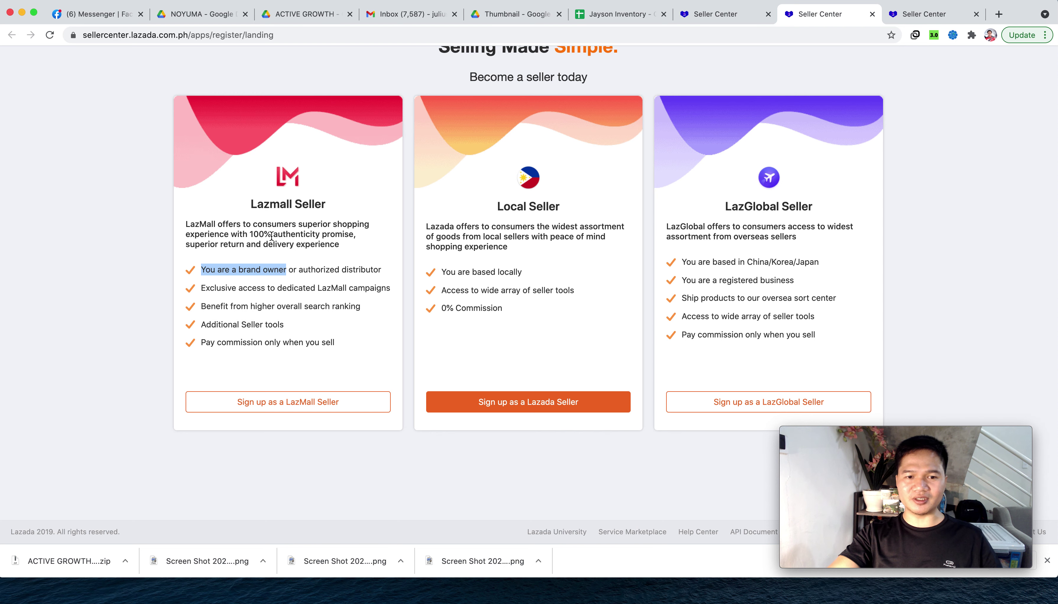
pyautogui.click(535, 308)
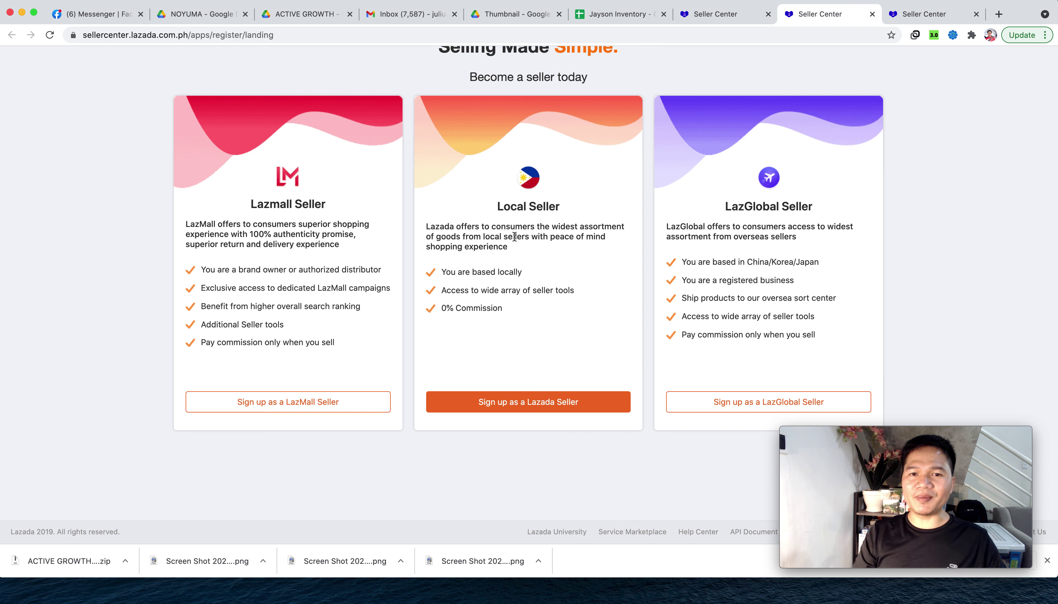
# Choose 'Sign up as a Lazada Seller' in the Local Seller card
pyautogui.scroll(1, 514, 236)
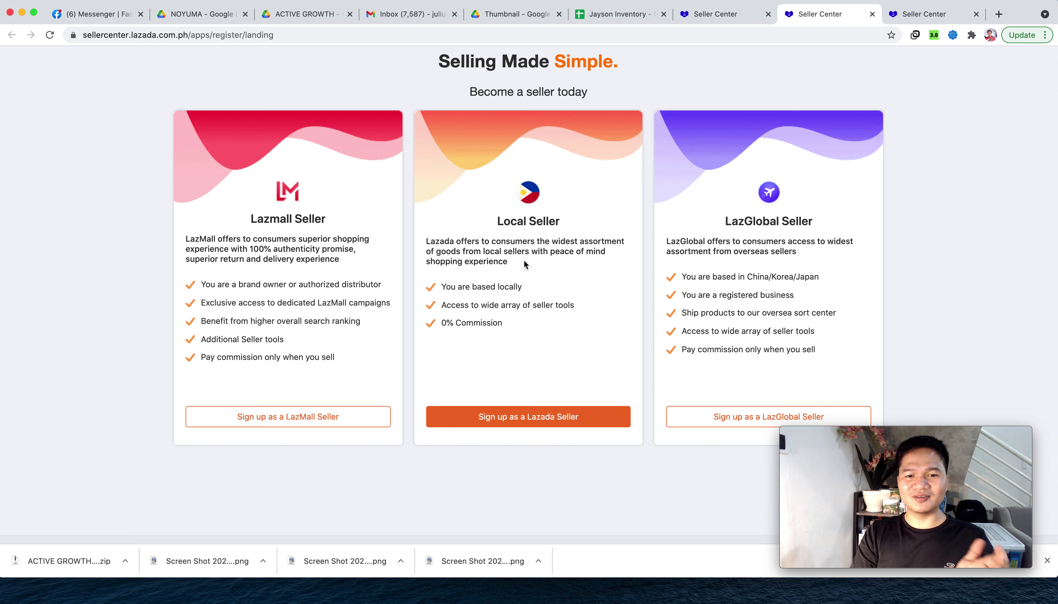
pyautogui.click(521, 425)
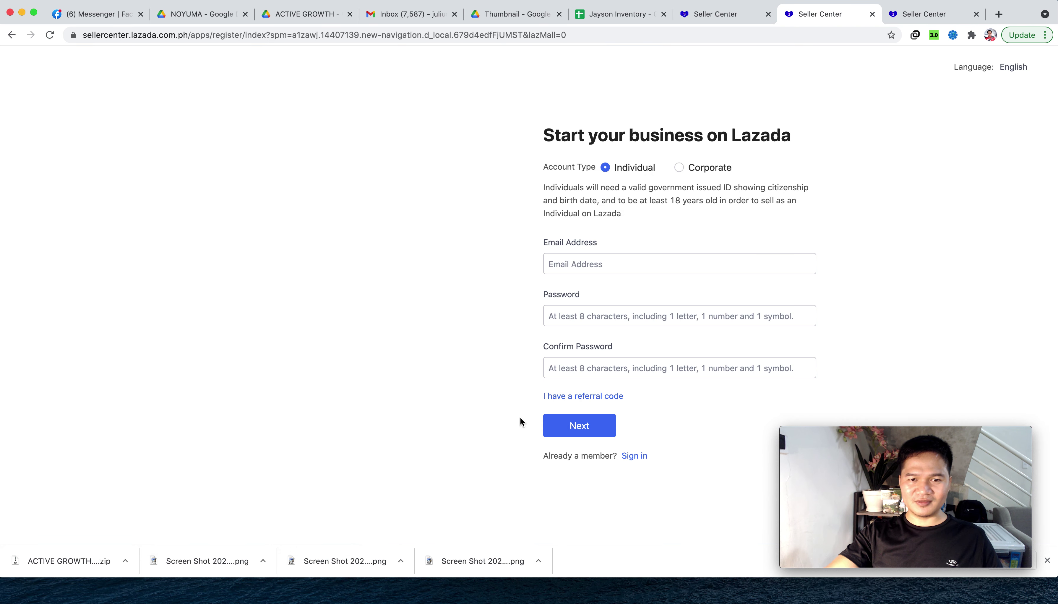
# Enter the saved email with a +sample0009 suffix, the account password twice, and continue
pyautogui.click(602, 252)
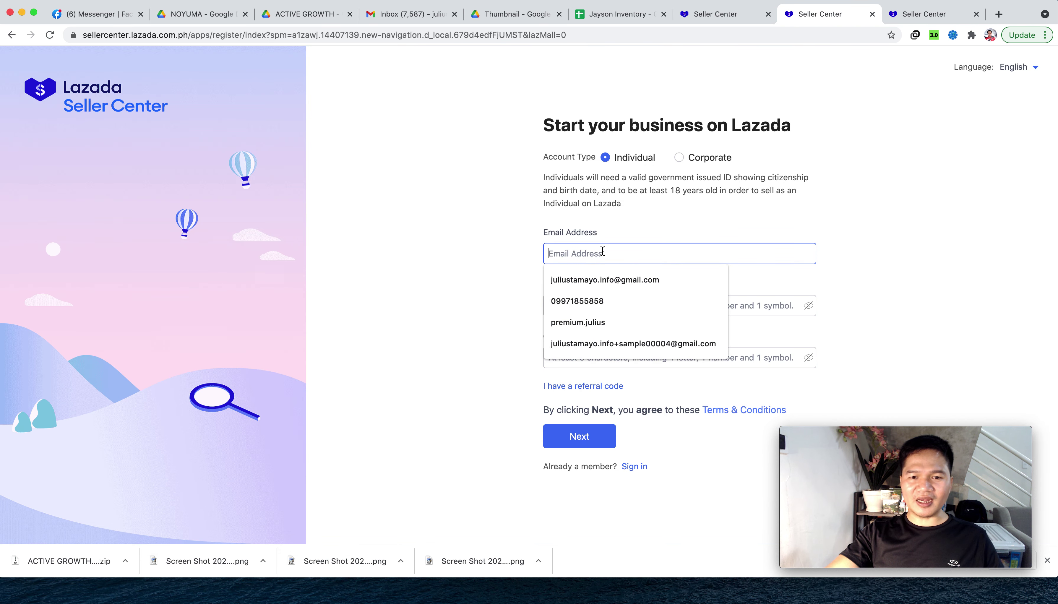
pyautogui.click(604, 280)
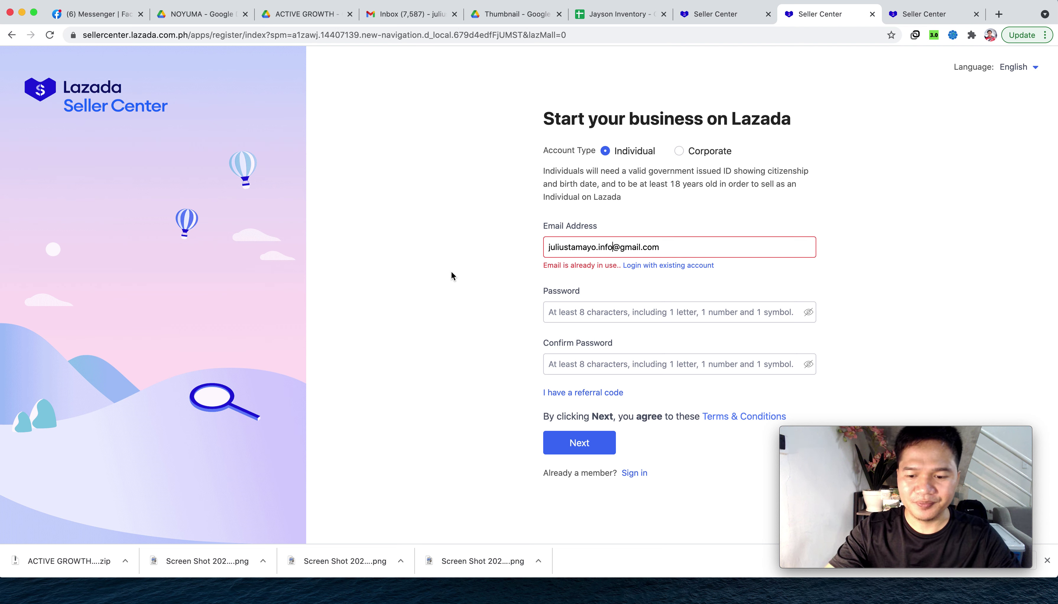
pyautogui.write('+')
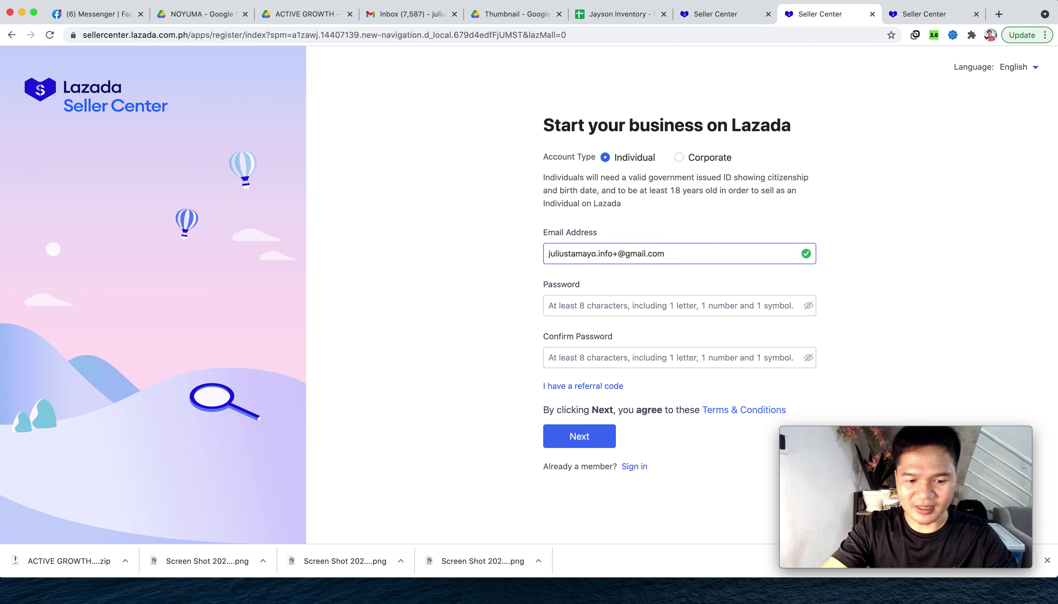
pyautogui.write('sample0009')
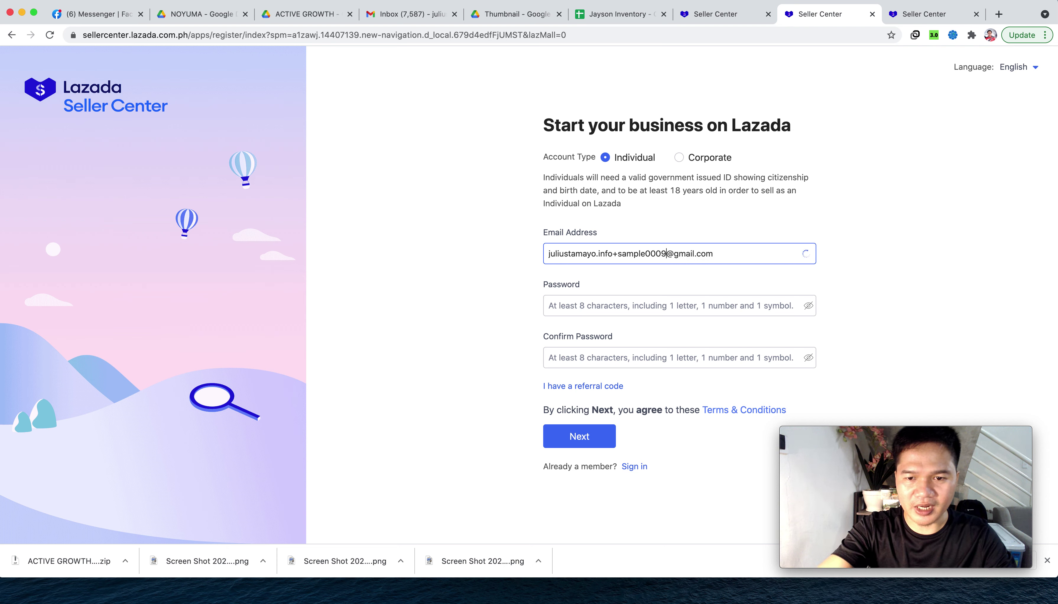
pyautogui.click(585, 307)
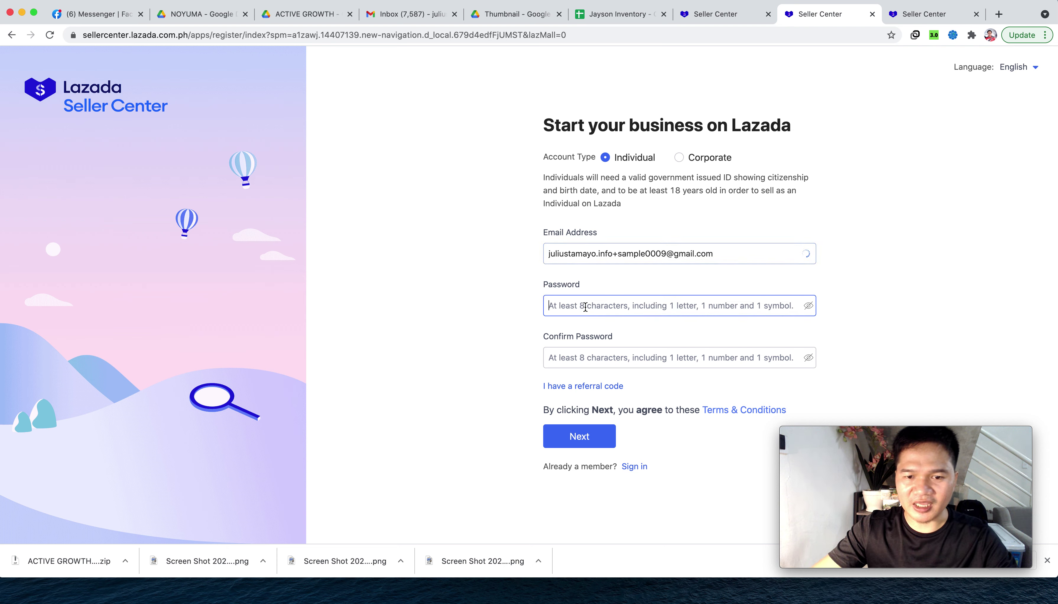
pyautogui.write('••••••')
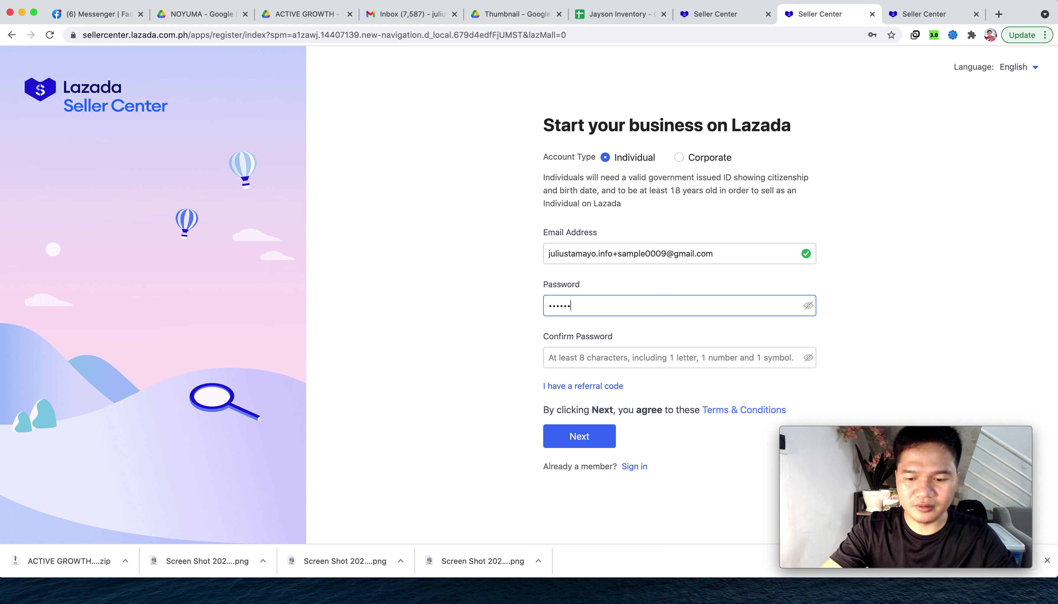
pyautogui.write('••••')
pyautogui.click(623, 358)
pyautogui.write('••••••••••')
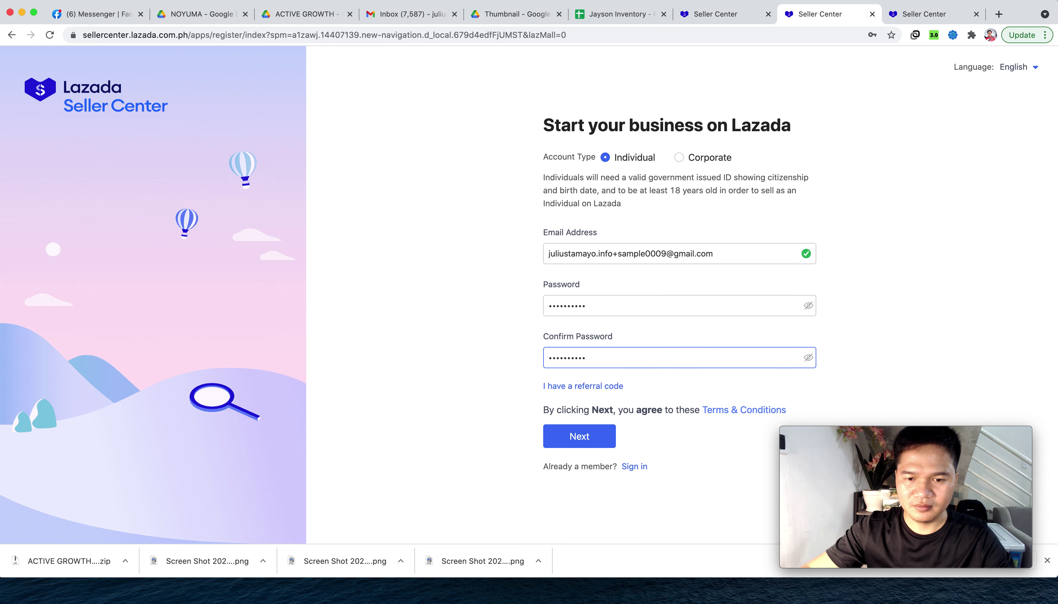
pyautogui.click(579, 438)
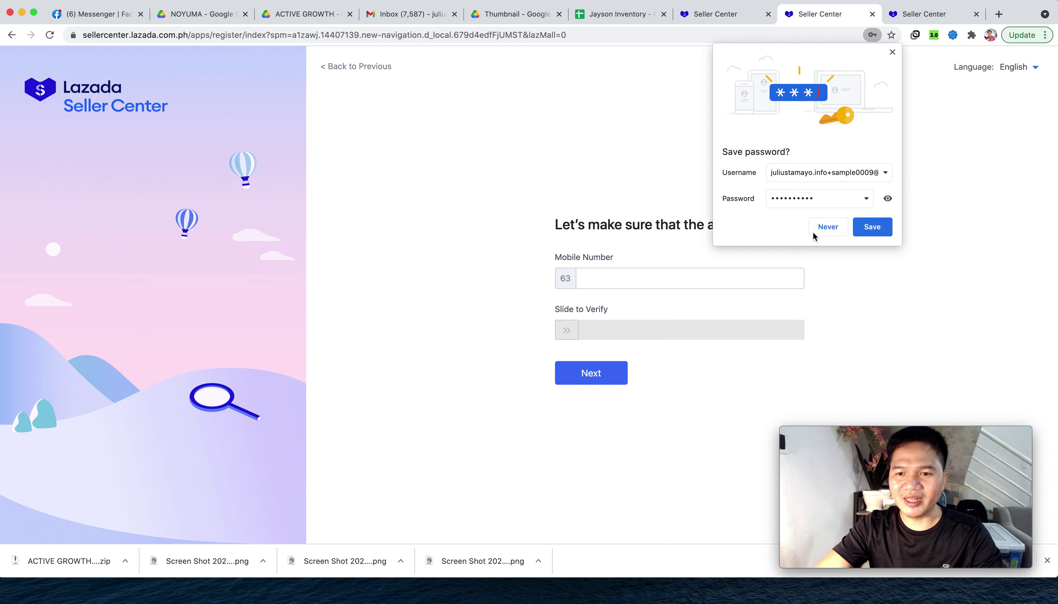
# Decline Chrome's password save, then close the registration tab to return to the seller sign-in page
pyautogui.click(829, 229)
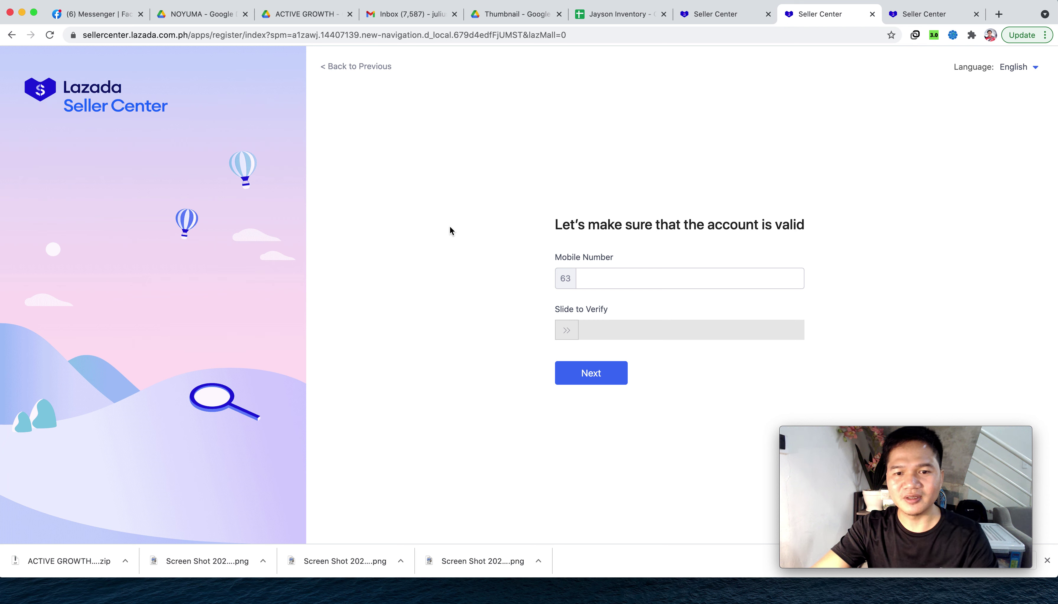
pyautogui.click(600, 276)
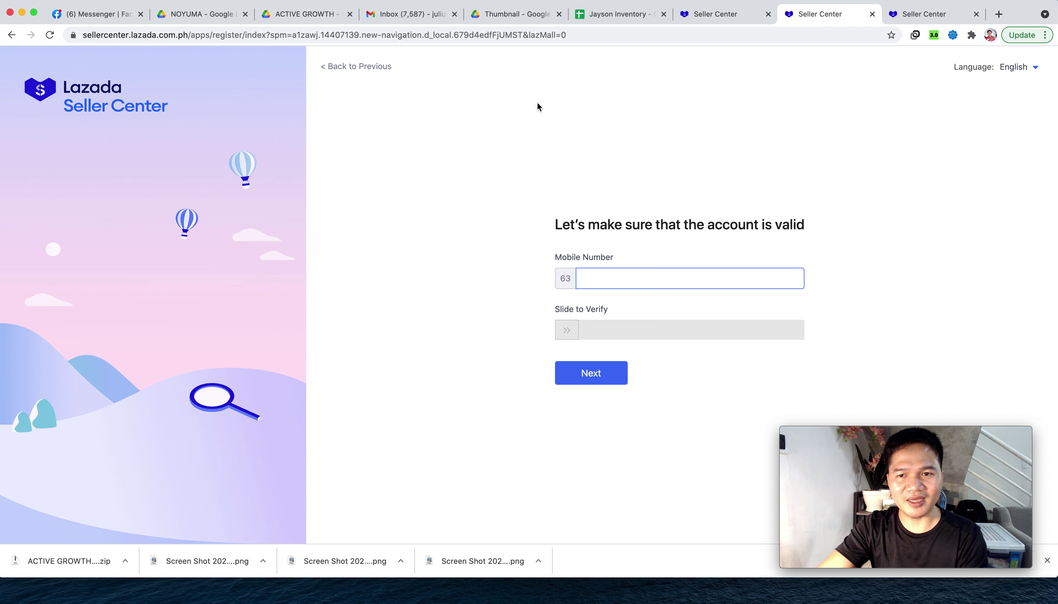
pyautogui.click(871, 15)
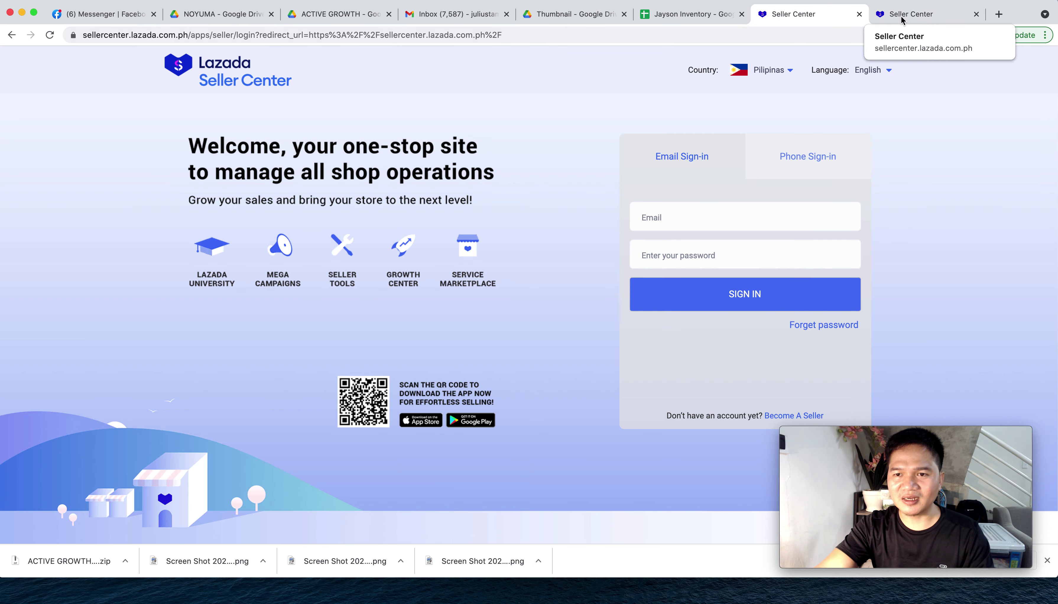
pyautogui.click(901, 17)
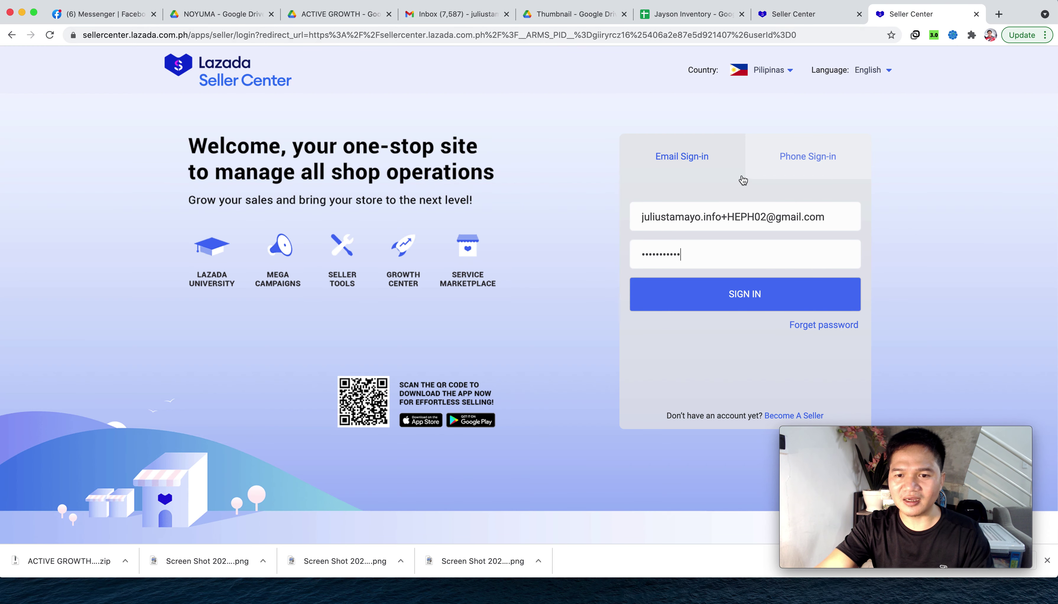
# Sign in, save the password in Chrome, and close the [TRAINING] New LU Courses popup
pyautogui.click(746, 299)
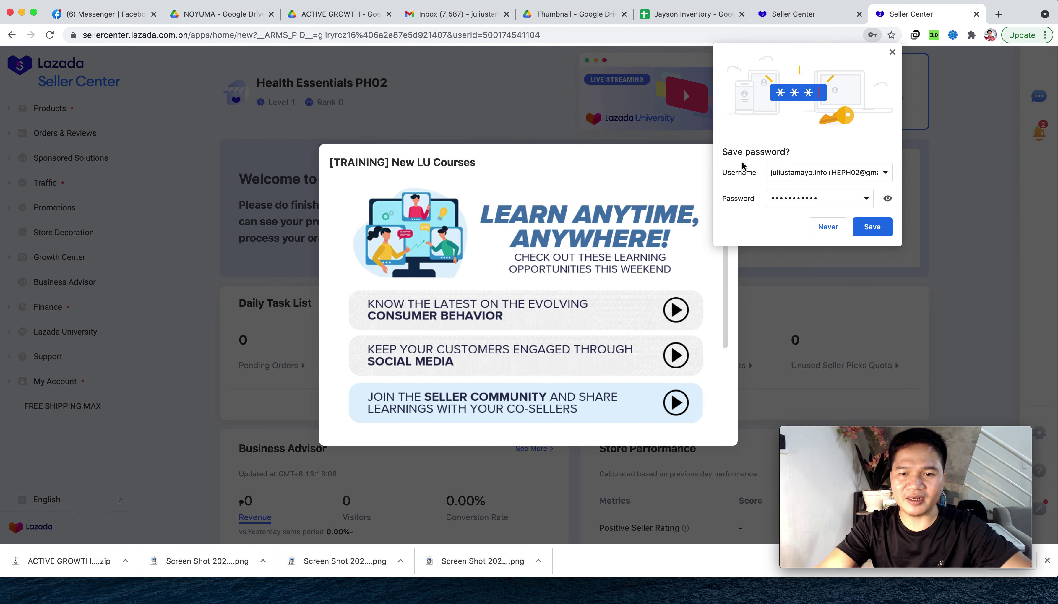
pyautogui.click(868, 227)
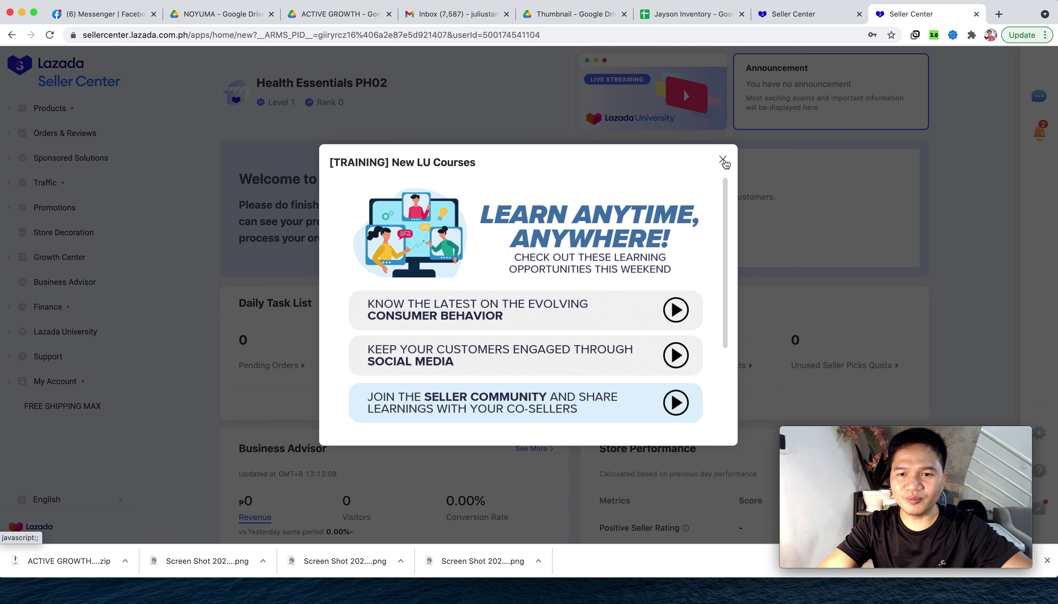
pyautogui.click(724, 160)
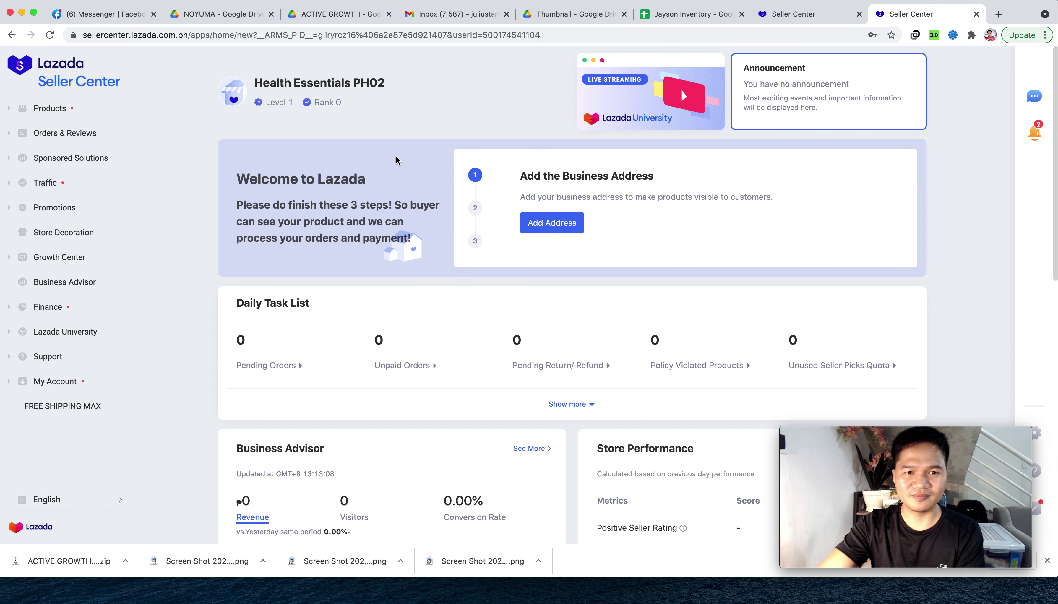
pyautogui.scroll(-3, 396, 159)
pyautogui.scroll(-3, 396, 159)
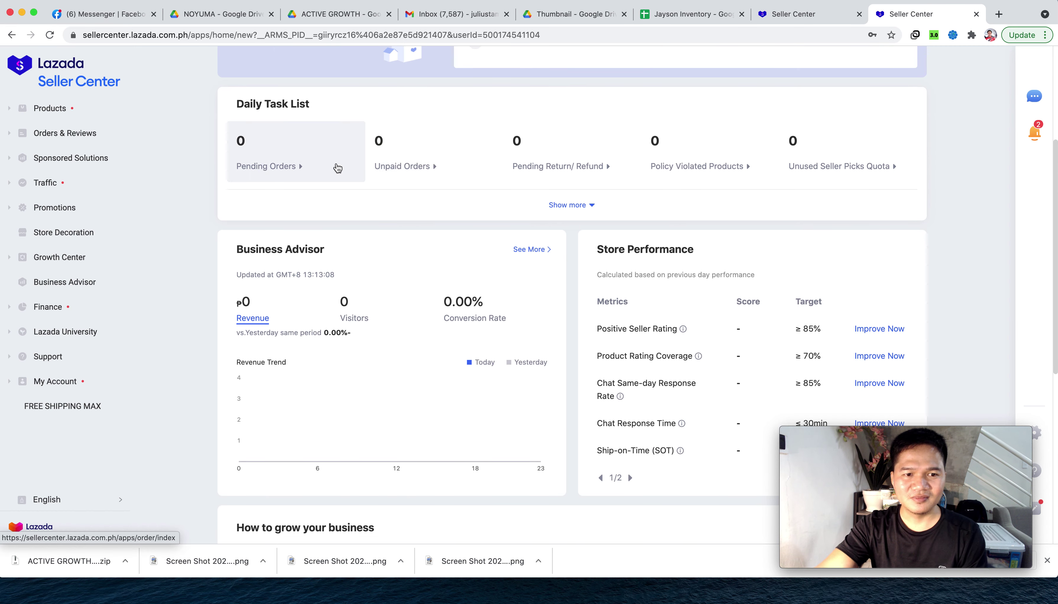
pyautogui.scroll(3, 337, 166)
pyautogui.scroll(2, 338, 165)
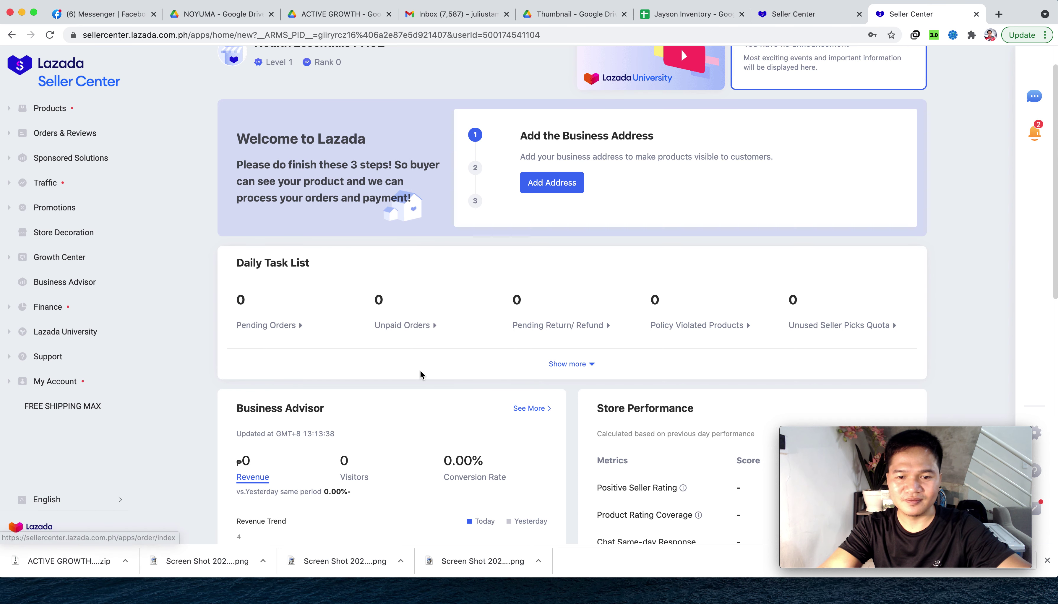
pyautogui.scroll(-1, 420, 363)
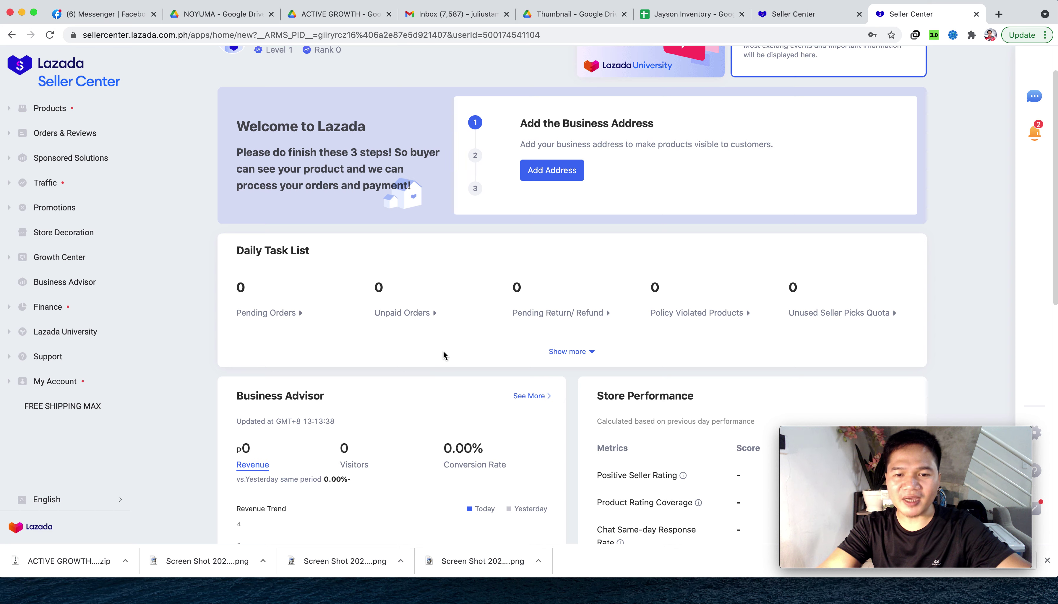
pyautogui.scroll(-2, 443, 354)
# Expand the Daily Task List to include Short Of Stock Products and Unfilled Key Attributes counts
pyautogui.click(567, 319)
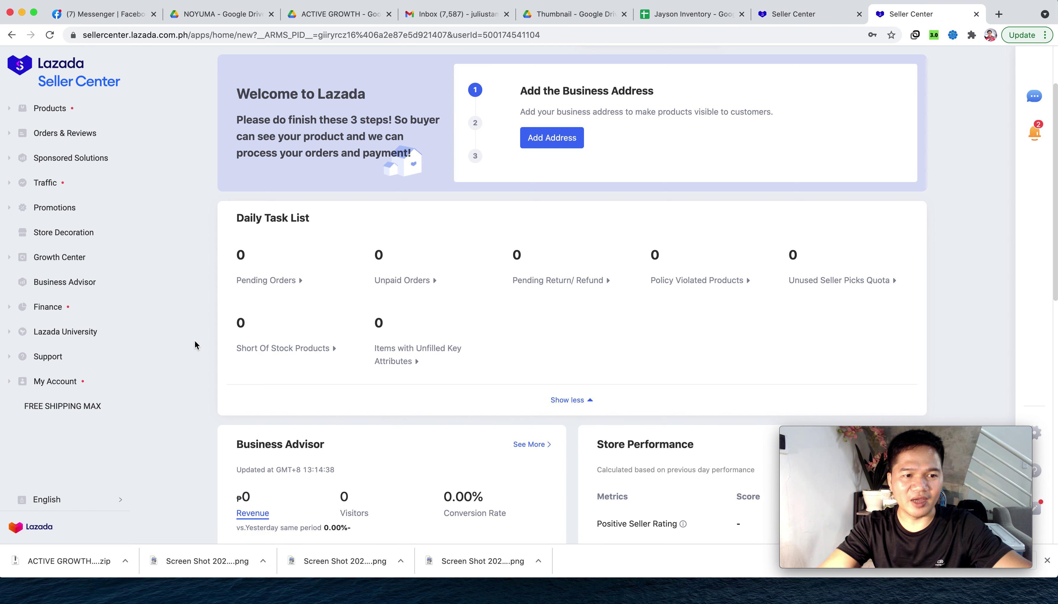
# Open Products > Manage Products to see zero products, then expand Sponsored Solutions
pyautogui.click(63, 110)
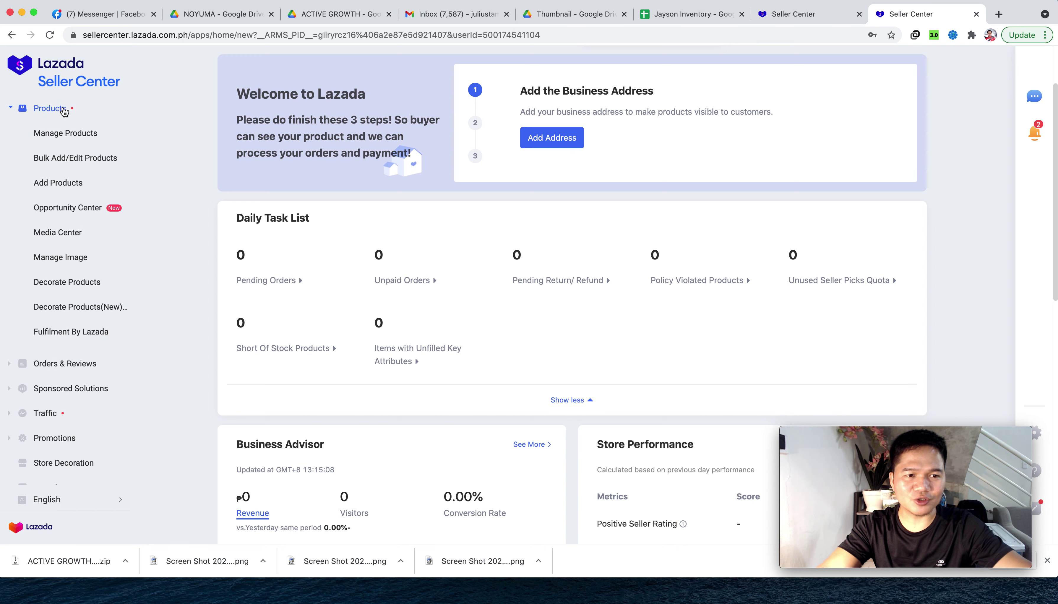
pyautogui.click(80, 134)
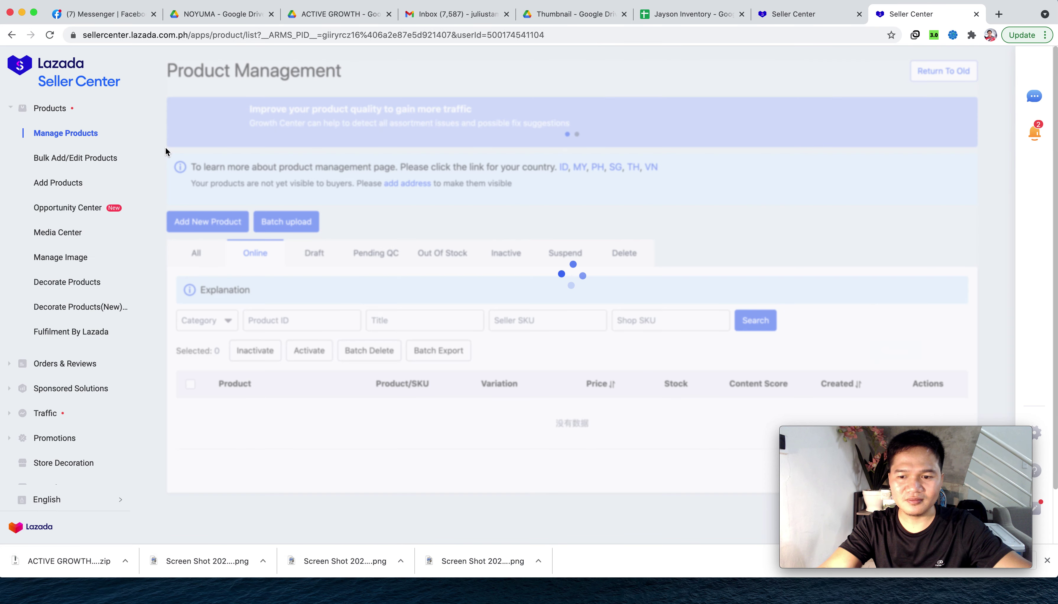
pyautogui.click(439, 323)
pyautogui.scroll(-2, 437, 320)
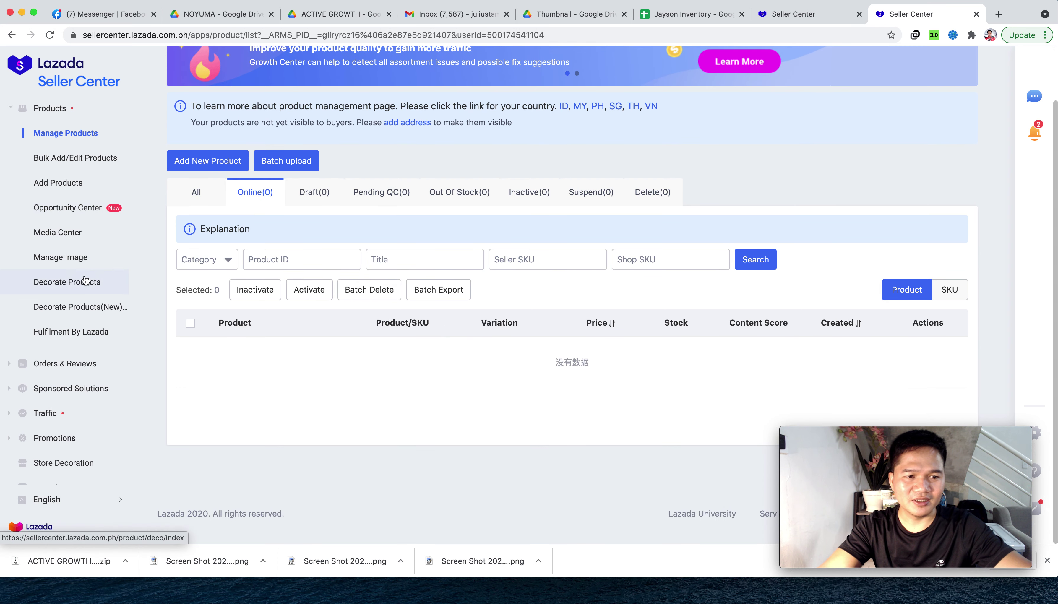
pyautogui.scroll(-3, 84, 332)
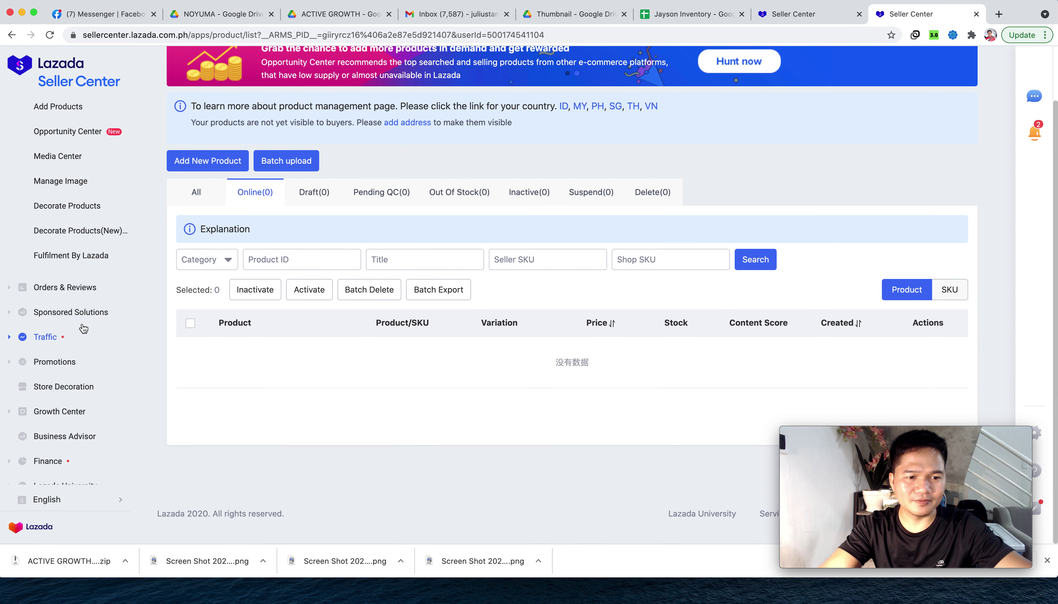
pyautogui.click(66, 312)
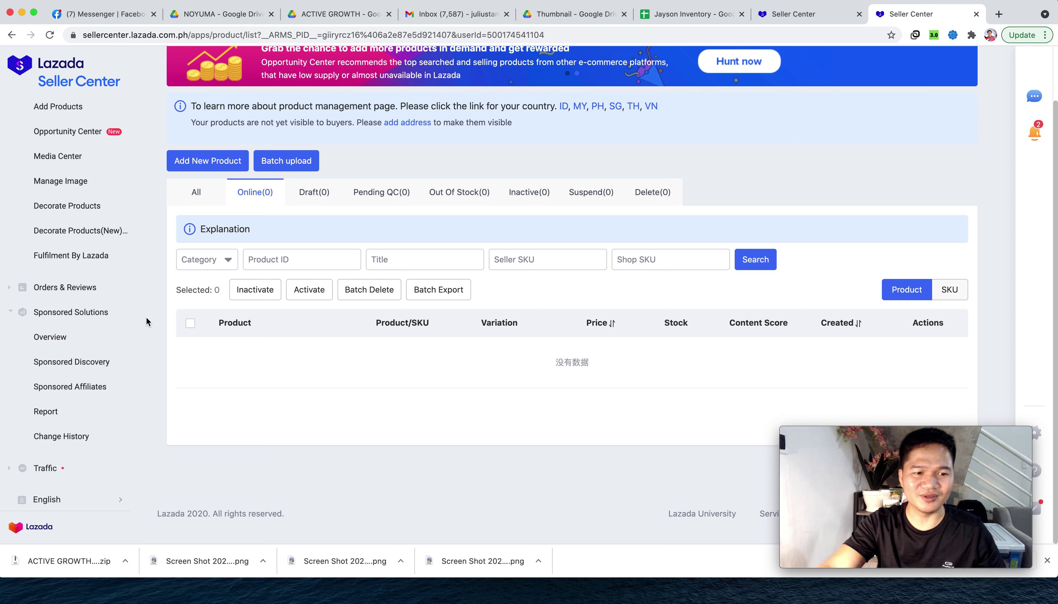
pyautogui.scroll(3, 86, 269)
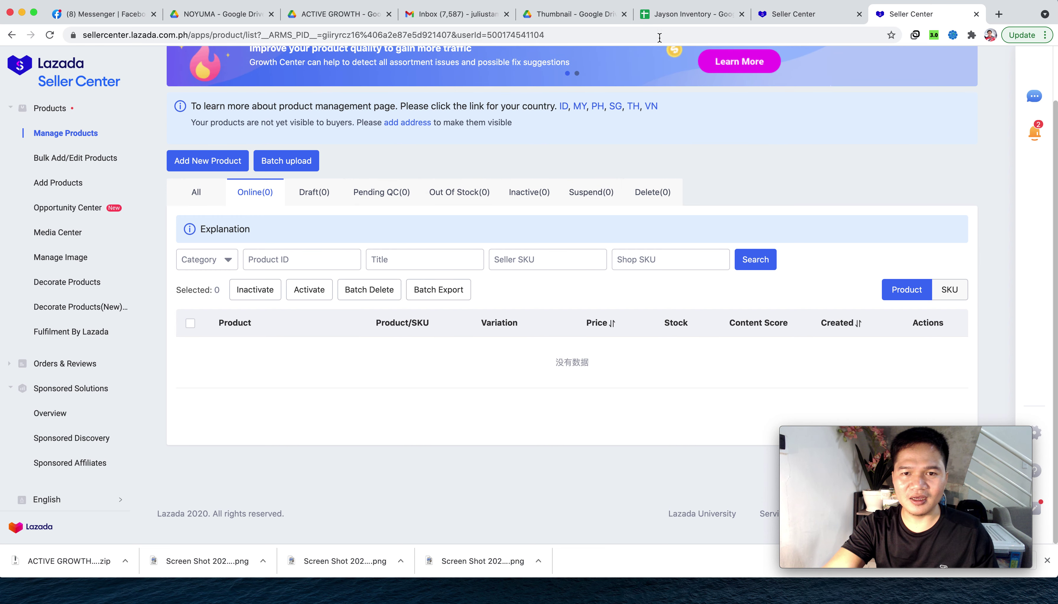
# In the Drive tab, go up via Activegrowth to the PHC - LZD 2 folder
pyautogui.click(563, 15)
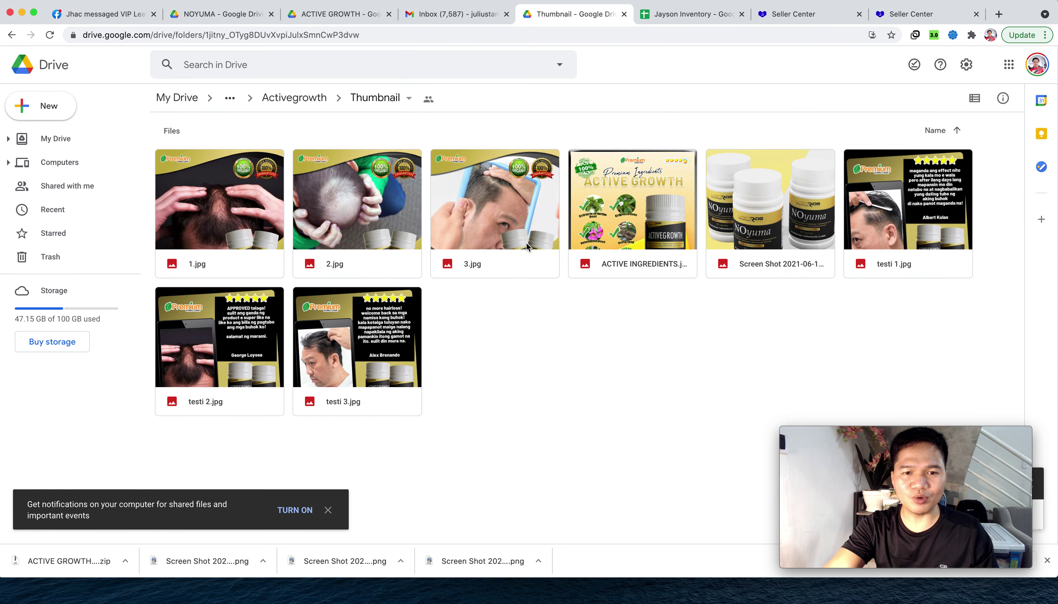
pyautogui.click(295, 98)
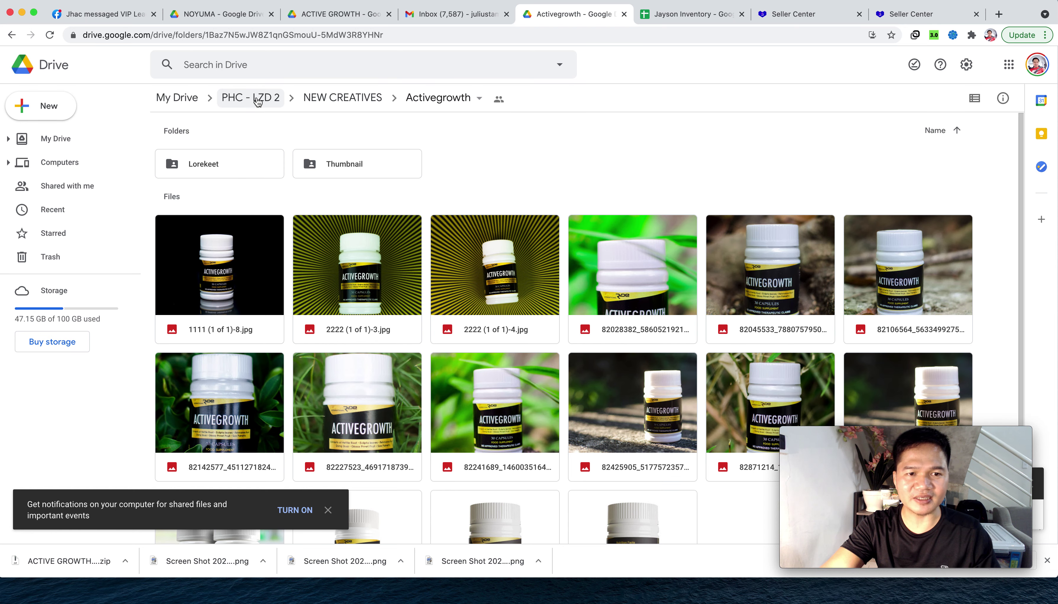
pyautogui.click(257, 98)
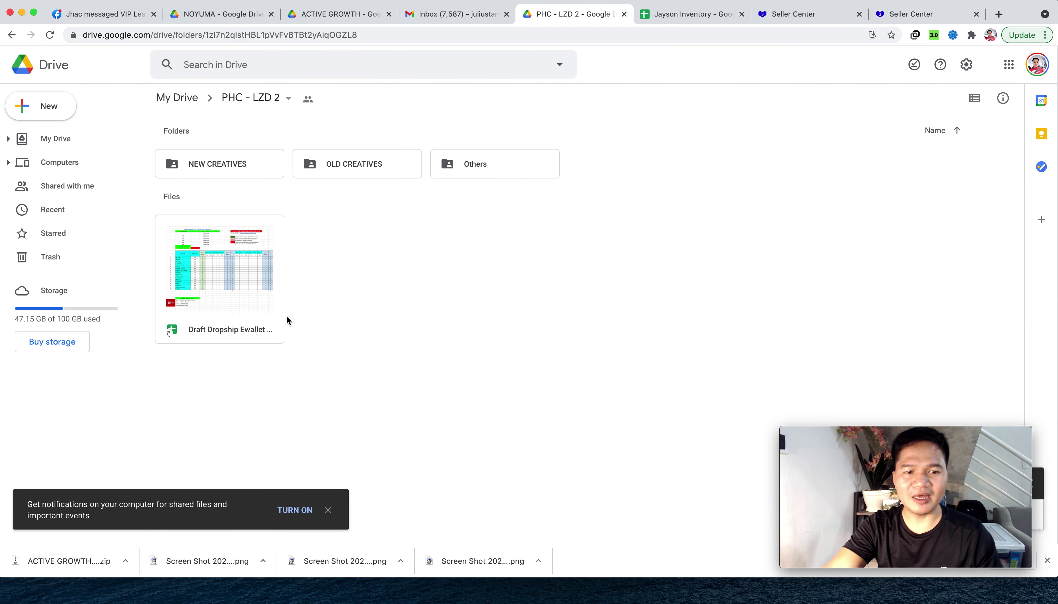
# Open the Draft Dropship Ewallet Monitoring sheet, look through it, and close it
pyautogui.doubleClick(239, 274)
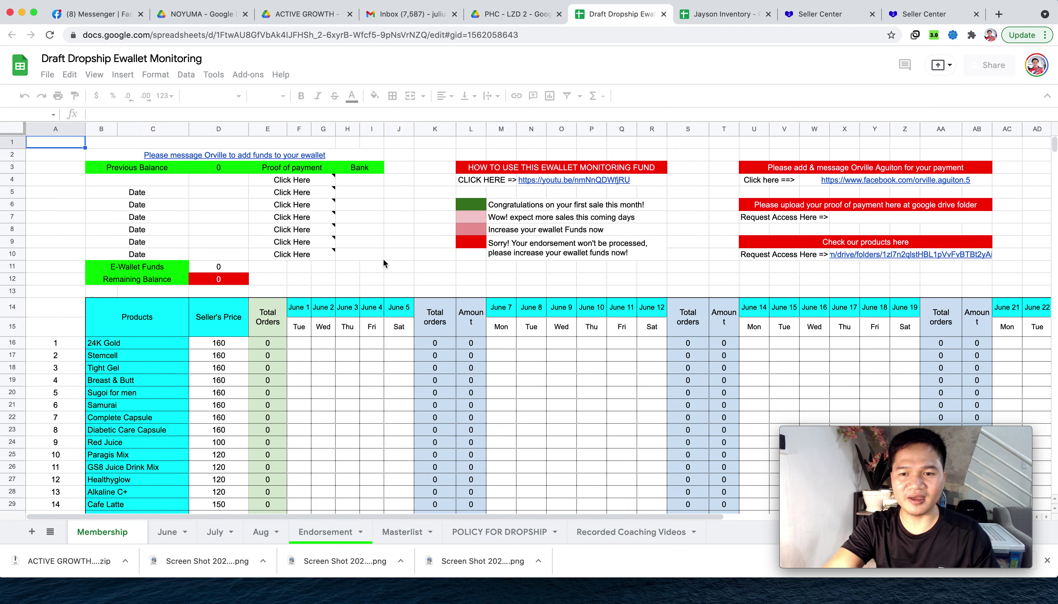
pyautogui.scroll(-3, 384, 261)
pyautogui.scroll(-1, 384, 261)
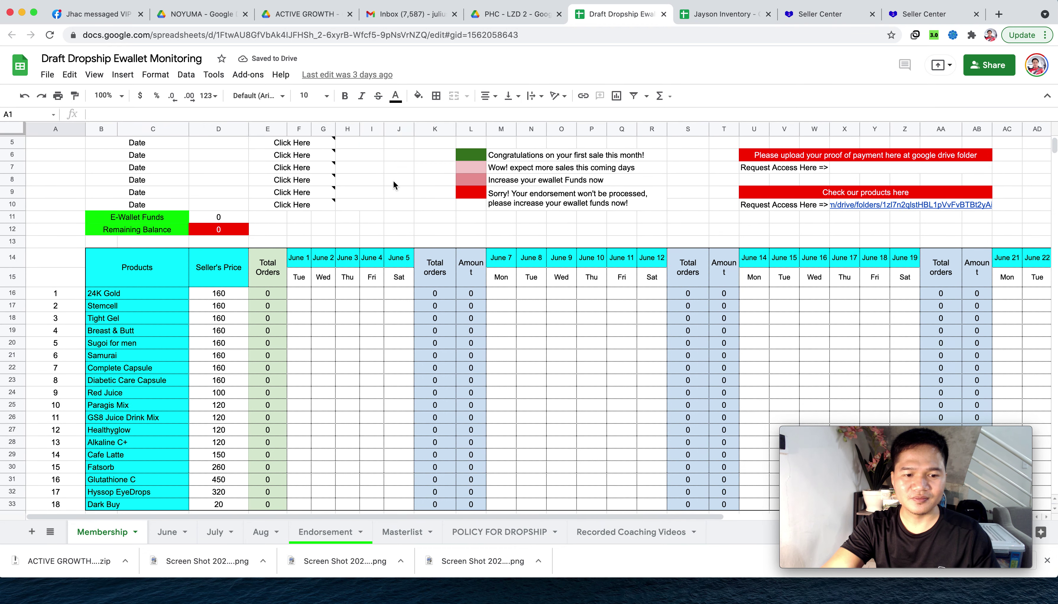
pyautogui.click(662, 15)
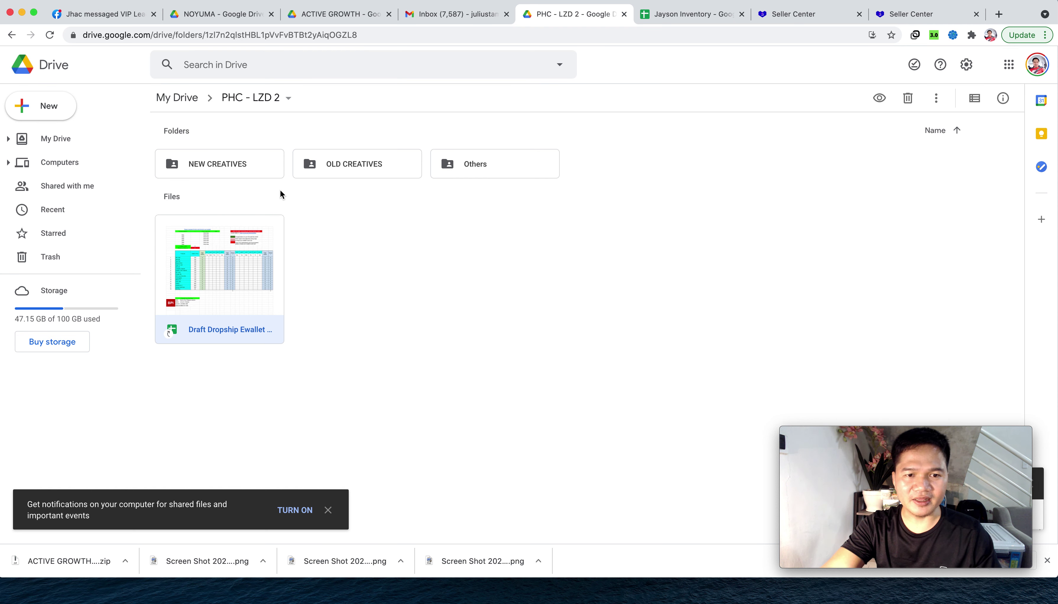
# Select the OLD CREATIVES and NEW CREATIVES folders, then open the Others folder showing FDA and Beauty Products.pdf
pyautogui.click(357, 168)
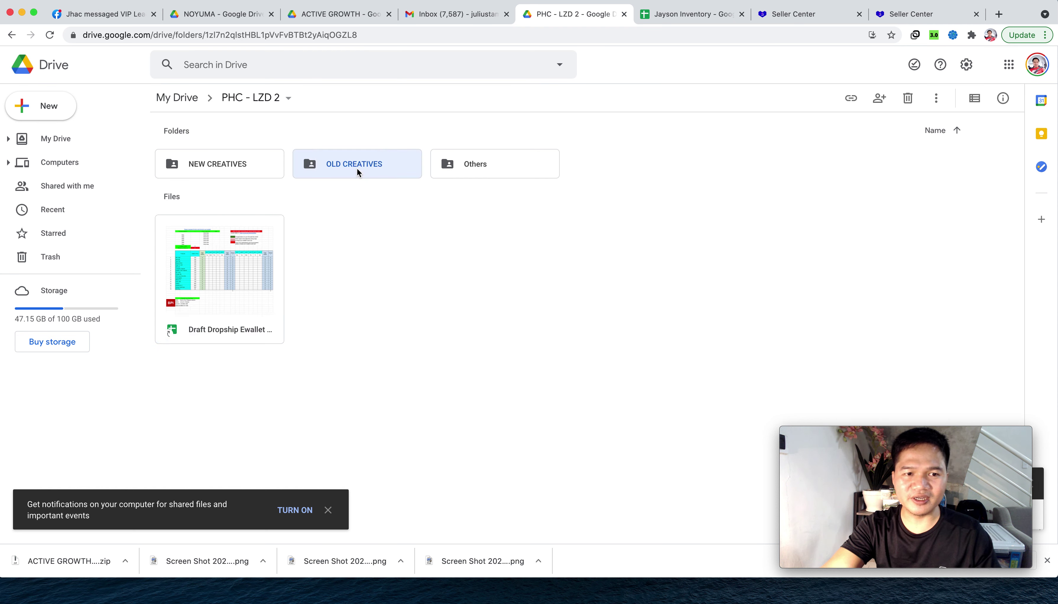
pyautogui.click(226, 170)
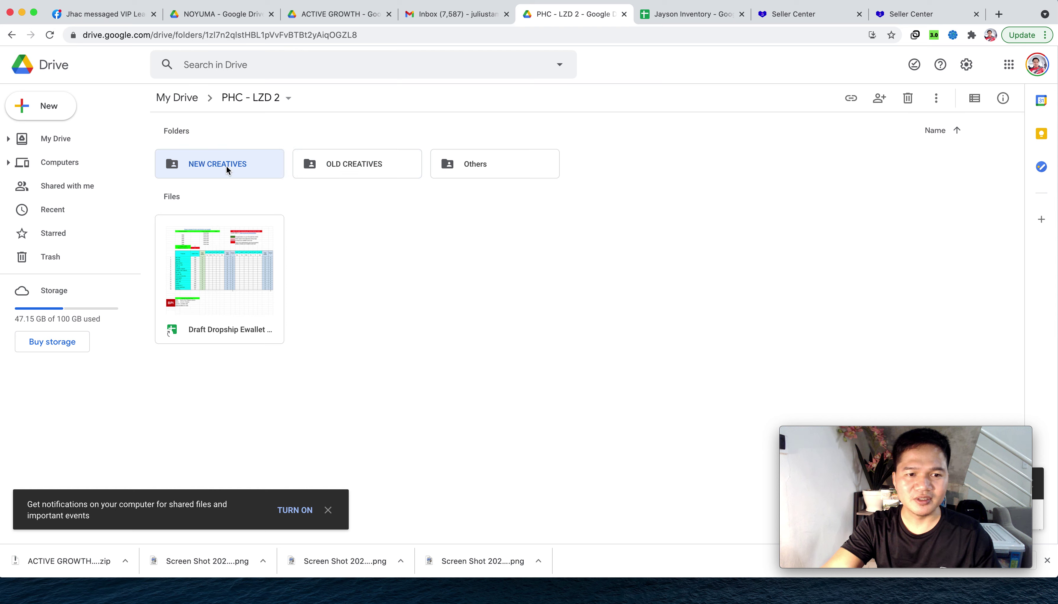
pyautogui.doubleClick(497, 175)
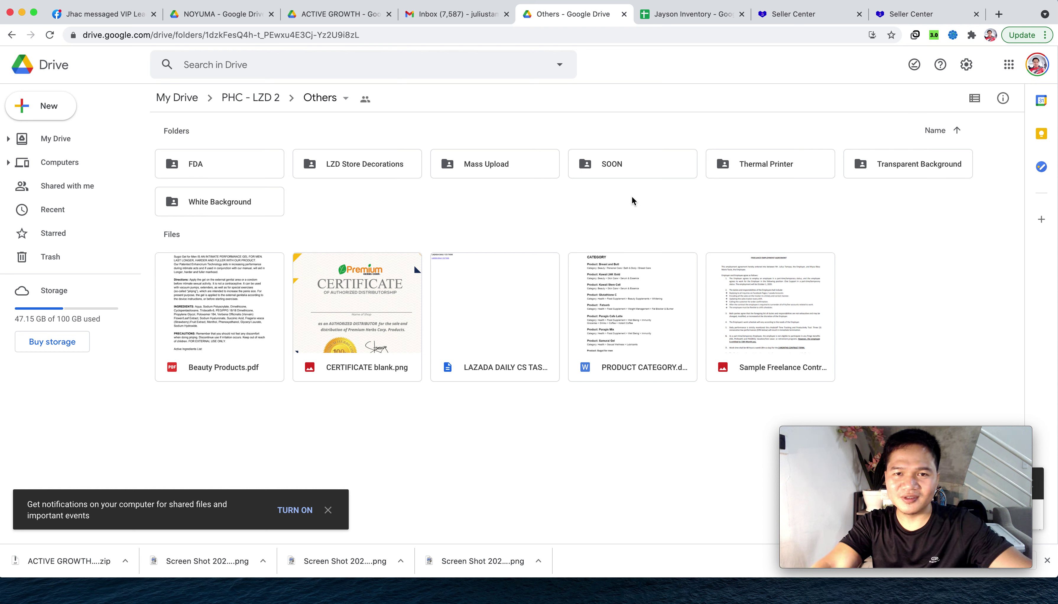
pyautogui.click(769, 166)
pyautogui.click(766, 163)
pyautogui.doubleClick(765, 163)
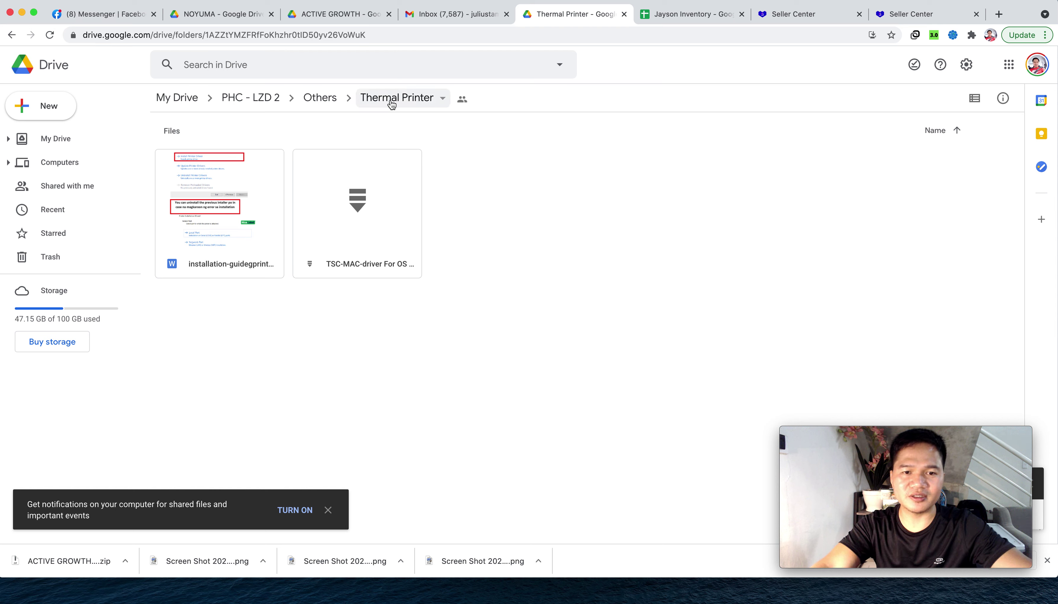
pyautogui.click(320, 97)
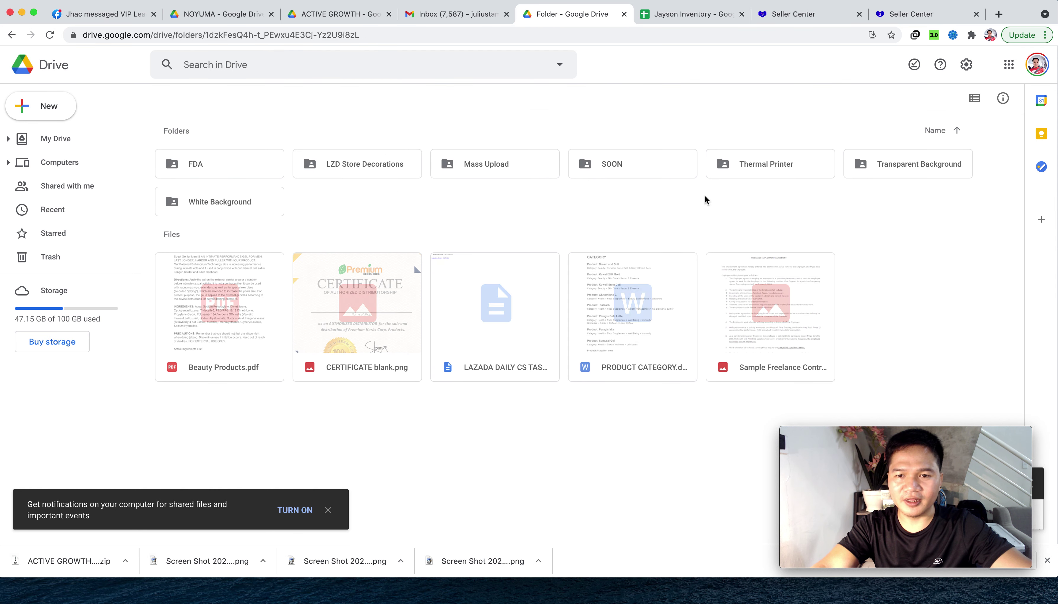
pyautogui.click(490, 174)
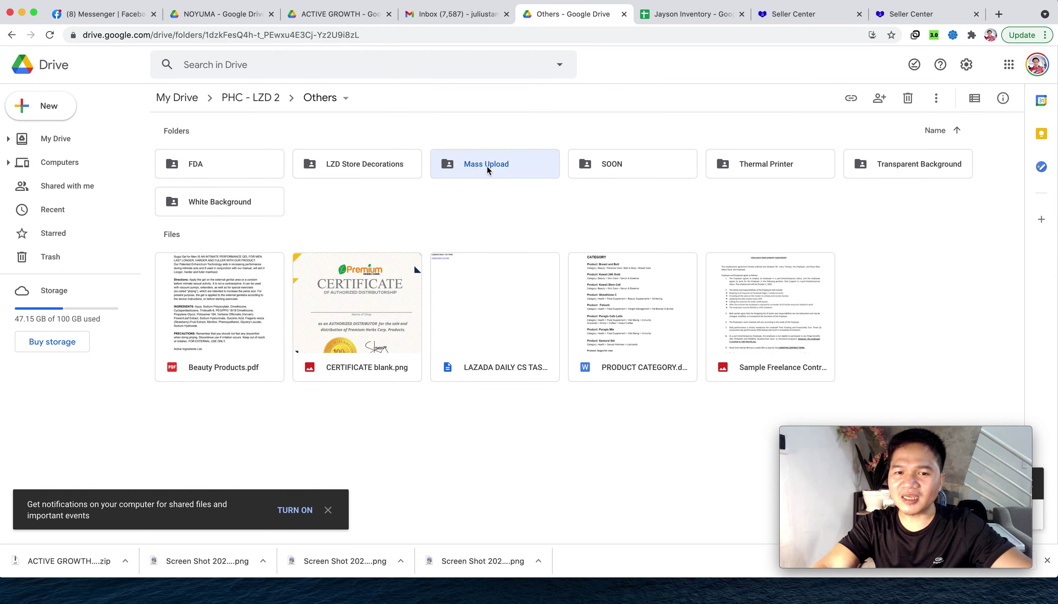
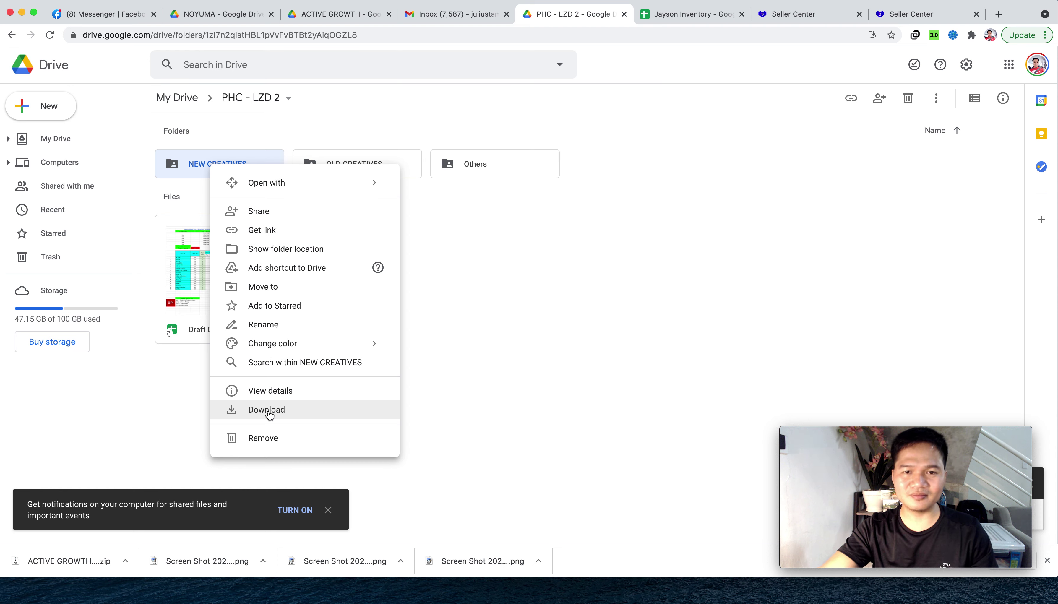
# Dismiss the folder menu and open the downloaded ACTIVE GROWTH zip to extract it
pyautogui.click(573, 364)
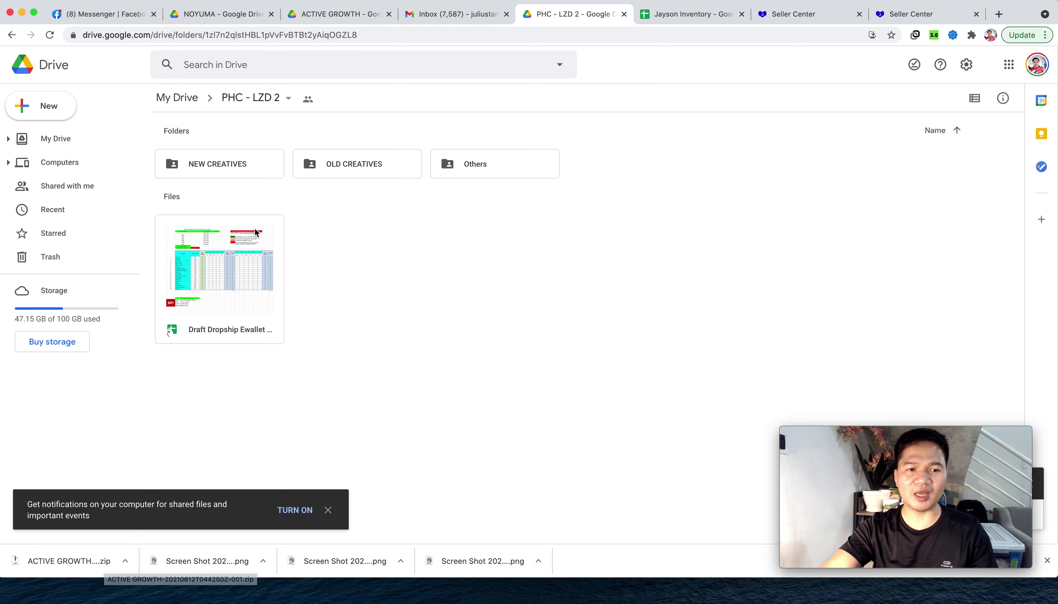
pyautogui.click(74, 563)
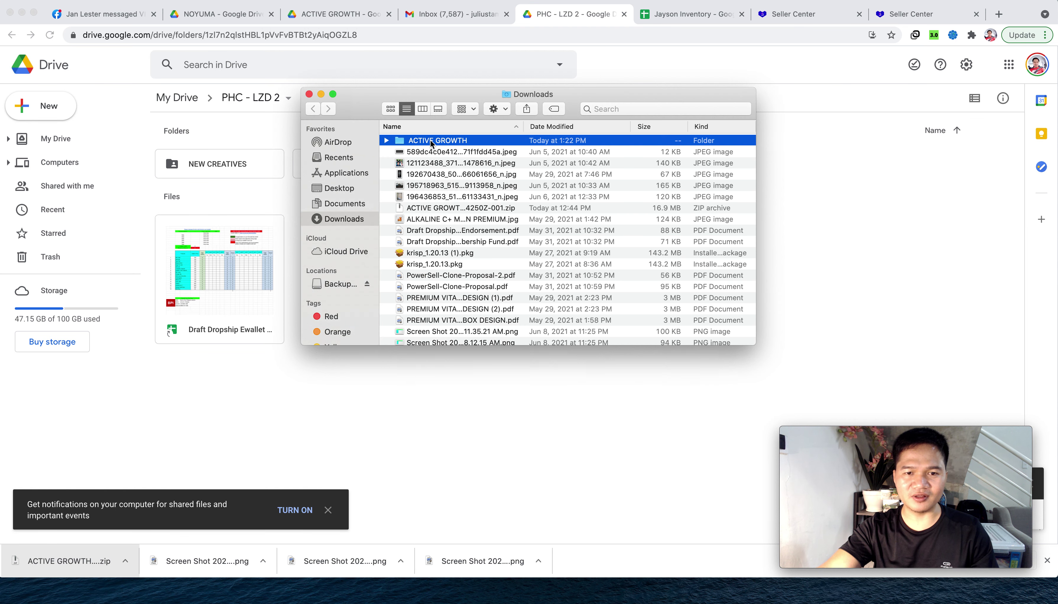
# Browse the product images, such as 2222 (1 of 1)-4.jpg, in the extracted ACTIVE GROWTH folder, then close Finder
pyautogui.press('Down')
pyautogui.press('Down')
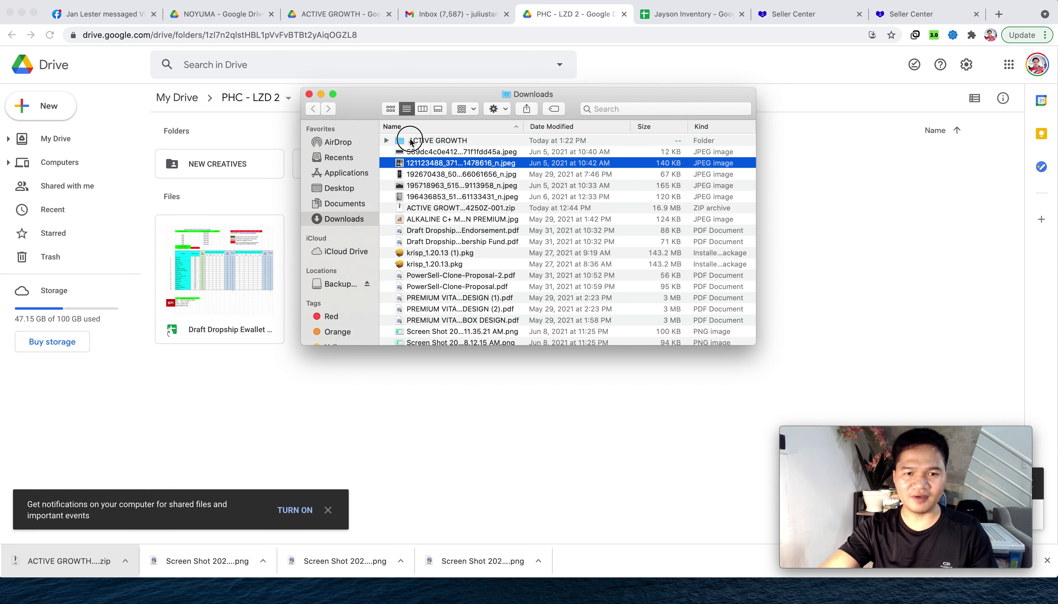
pyautogui.click(410, 142)
pyautogui.scroll(2, 436, 142)
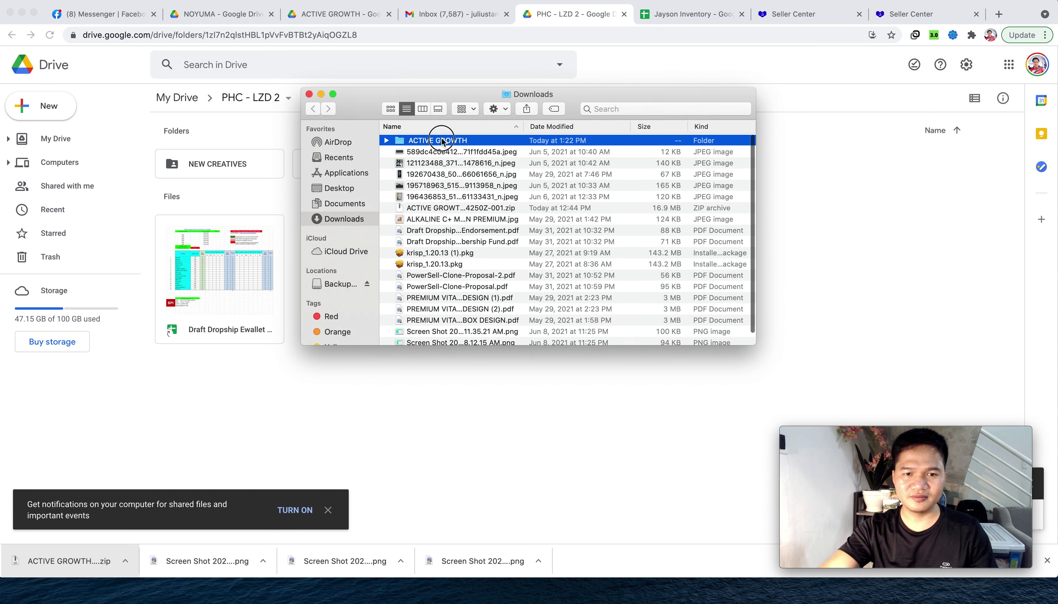
pyautogui.doubleClick(441, 141)
pyautogui.click(425, 142)
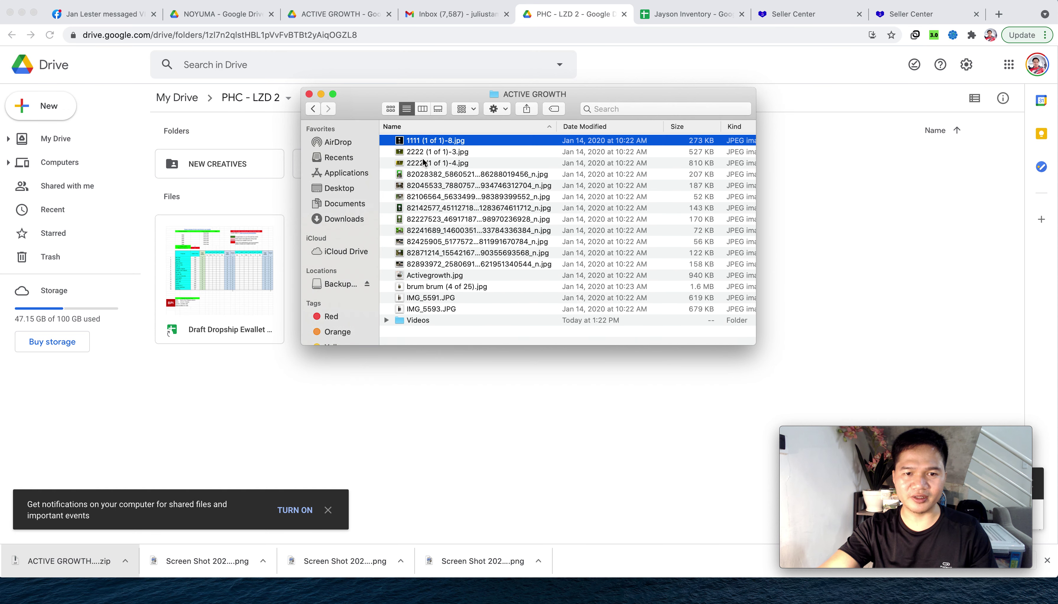
pyautogui.click(420, 163)
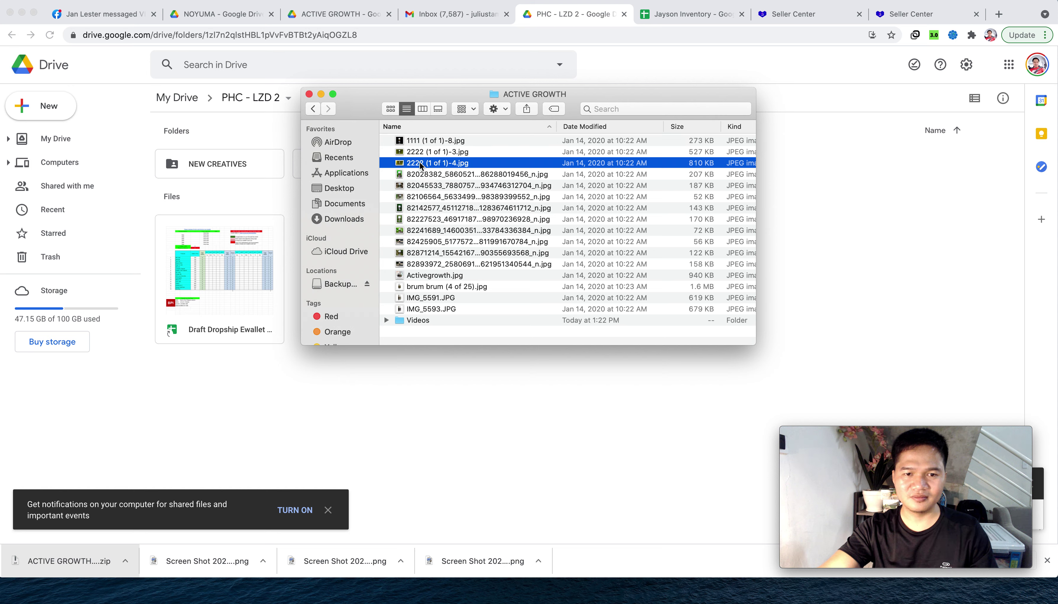
pyautogui.click(427, 186)
pyautogui.hscroll(2, 573, 200)
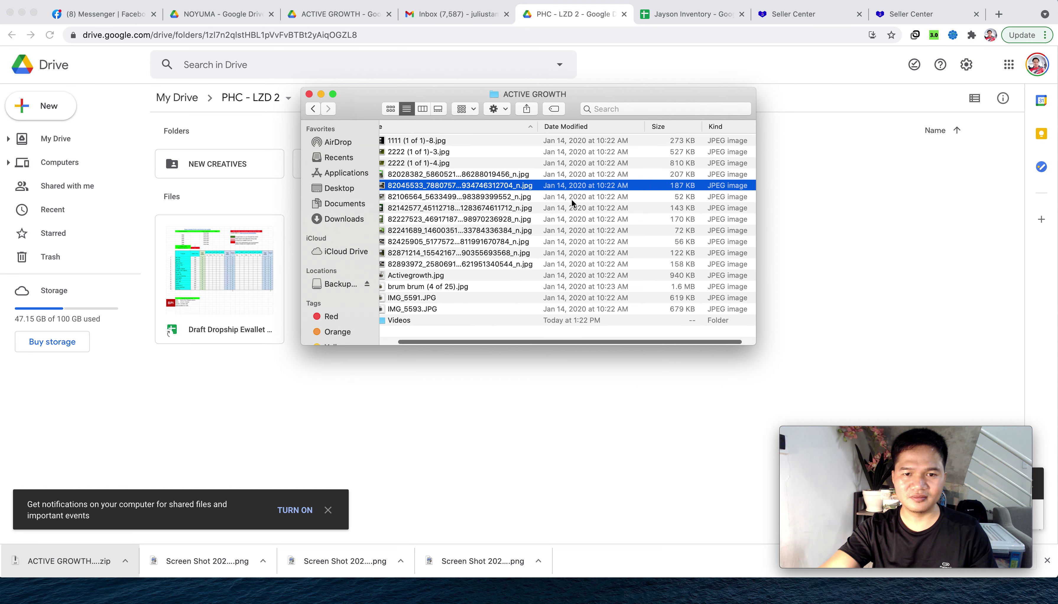
pyautogui.hscroll(-2, 503, 193)
pyautogui.click(309, 94)
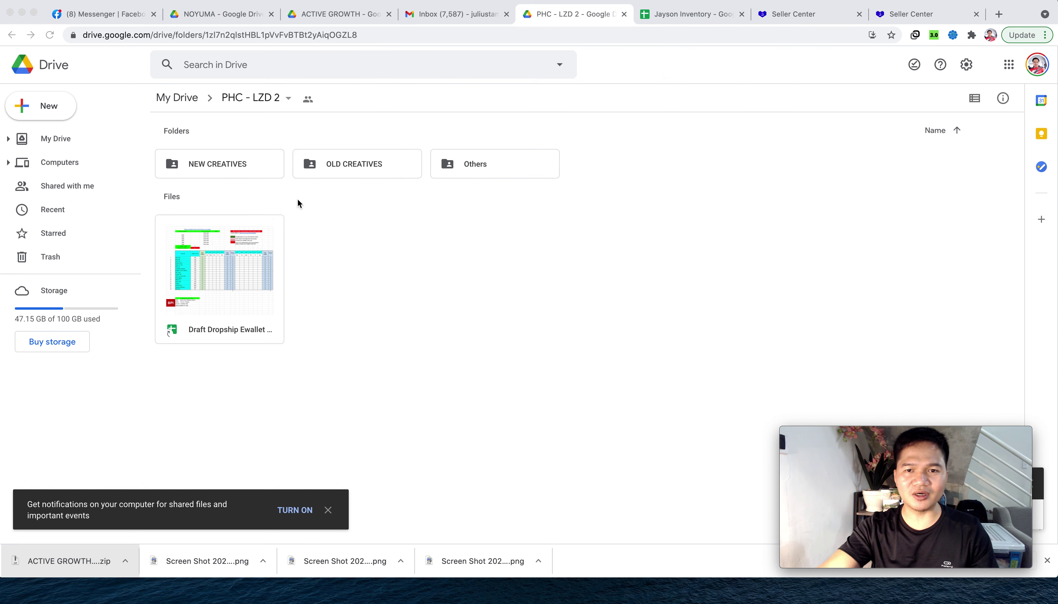
# Open the NEW CREATIVES Drive folder and Seller Center's Media Center, with the tabs arranged side by side
pyautogui.doubleClick(220, 165)
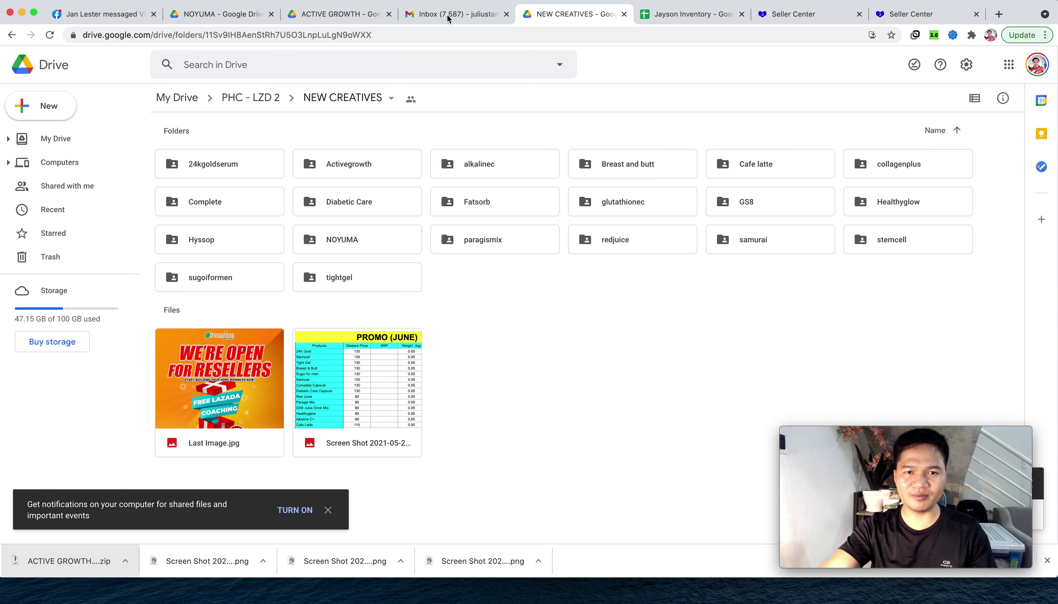
pyautogui.click(789, 17)
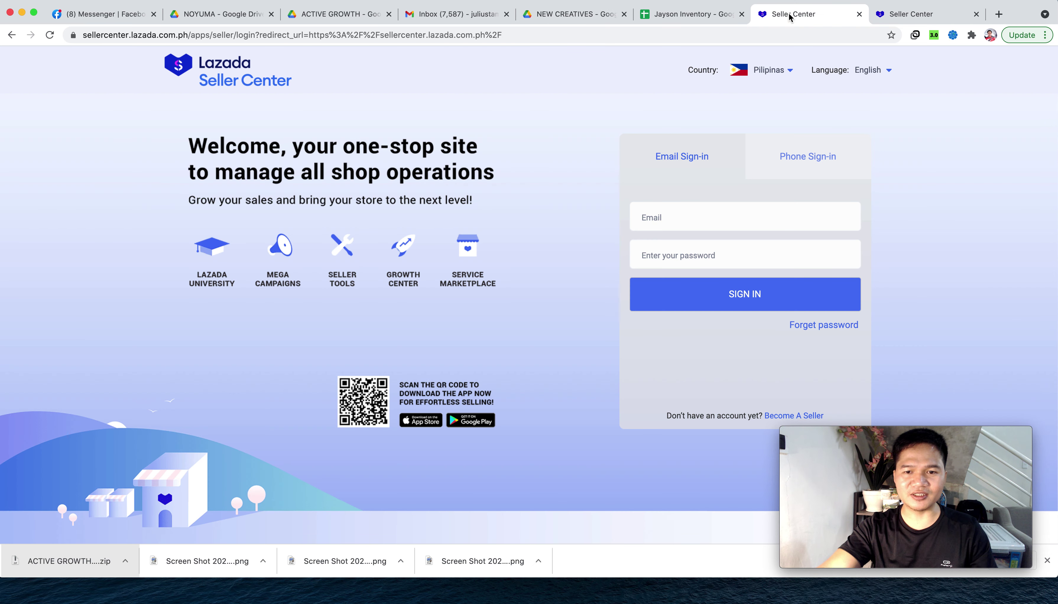
pyautogui.moveTo(911, 15); pyautogui.dragTo(445, 13)
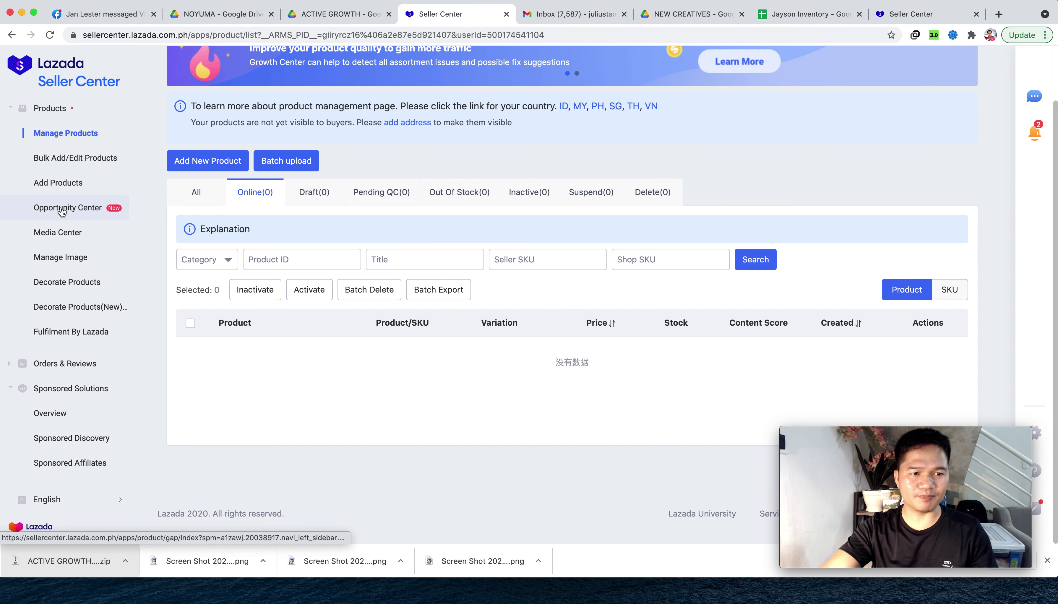
pyautogui.click(59, 232)
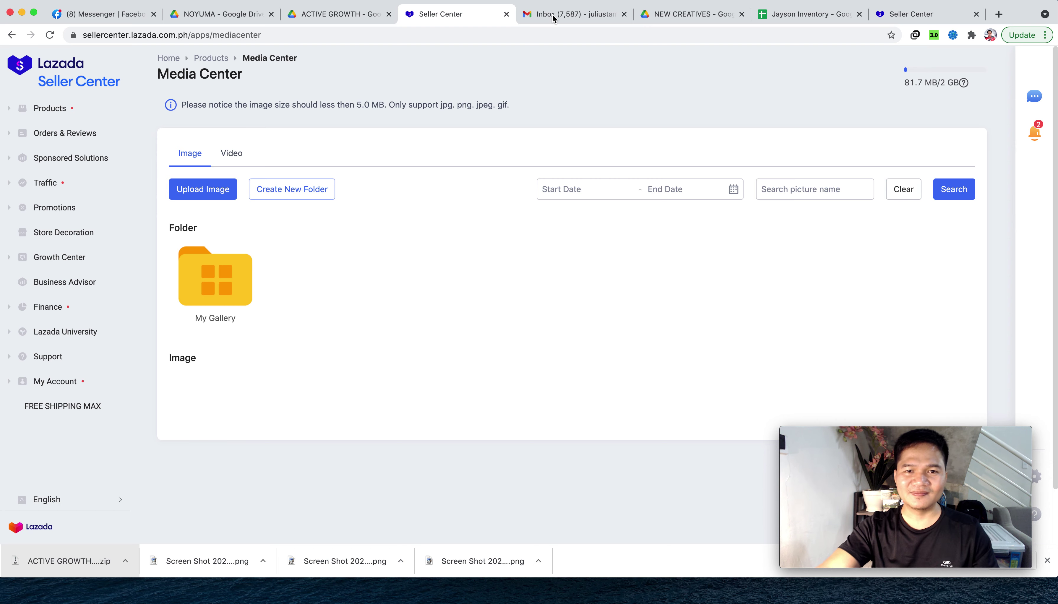
pyautogui.click(552, 17)
pyautogui.moveTo(662, 14); pyautogui.dragTo(546, 23)
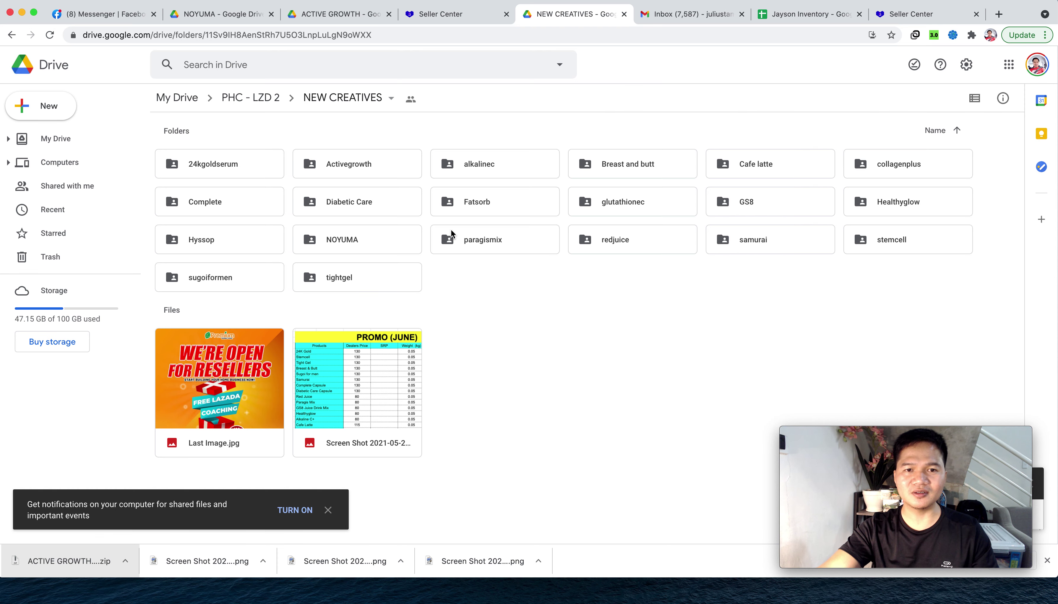
pyautogui.click(432, 15)
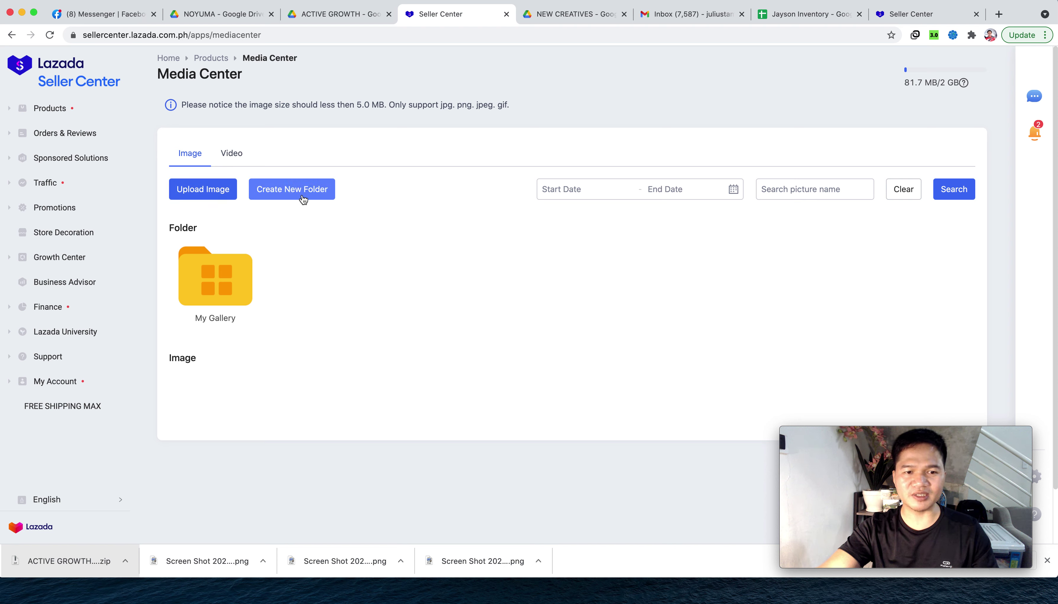
# Create a folder named 'Activegrowth' inside My Gallery and open it
pyautogui.click(228, 272)
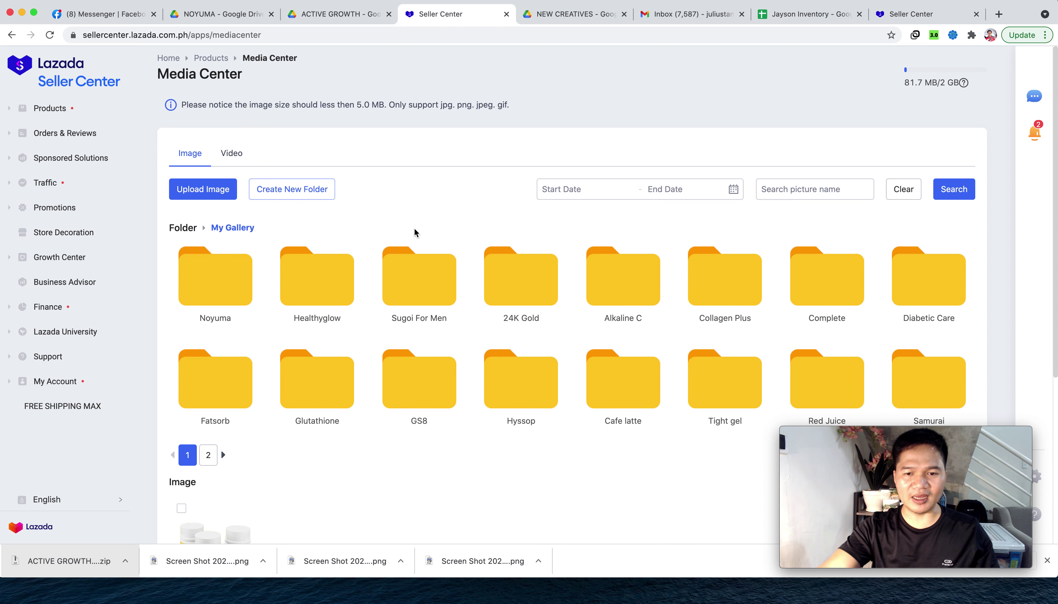
pyautogui.scroll(-2, 436, 254)
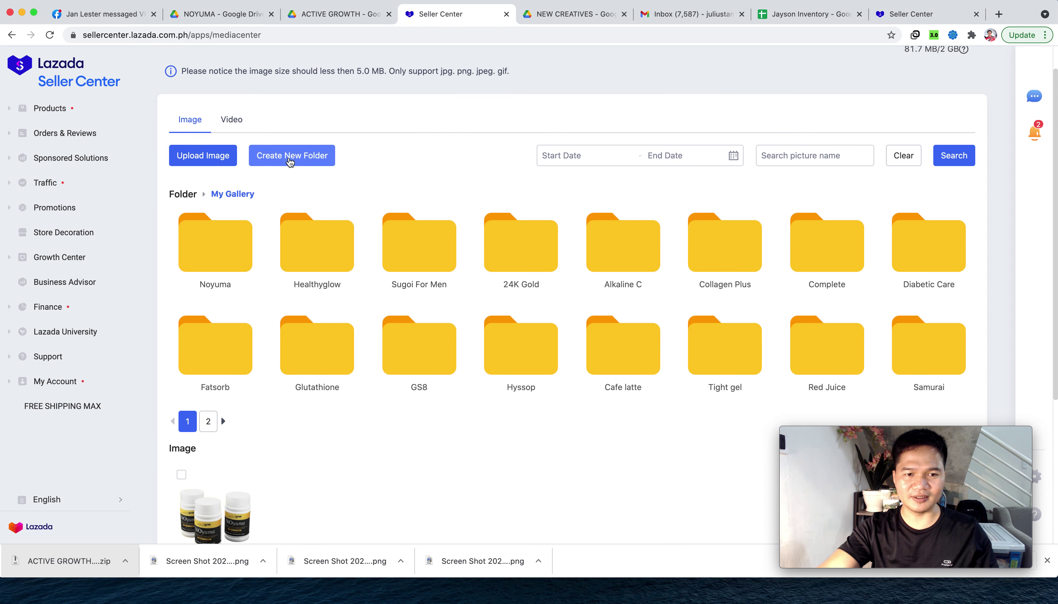
pyautogui.click(311, 156)
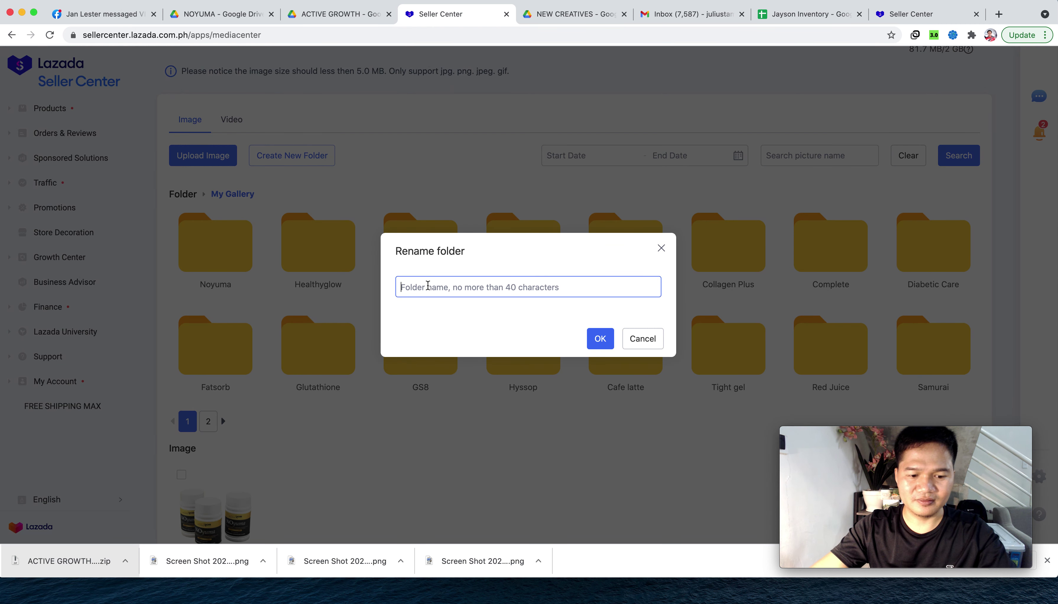
pyautogui.write('Activegrowth')
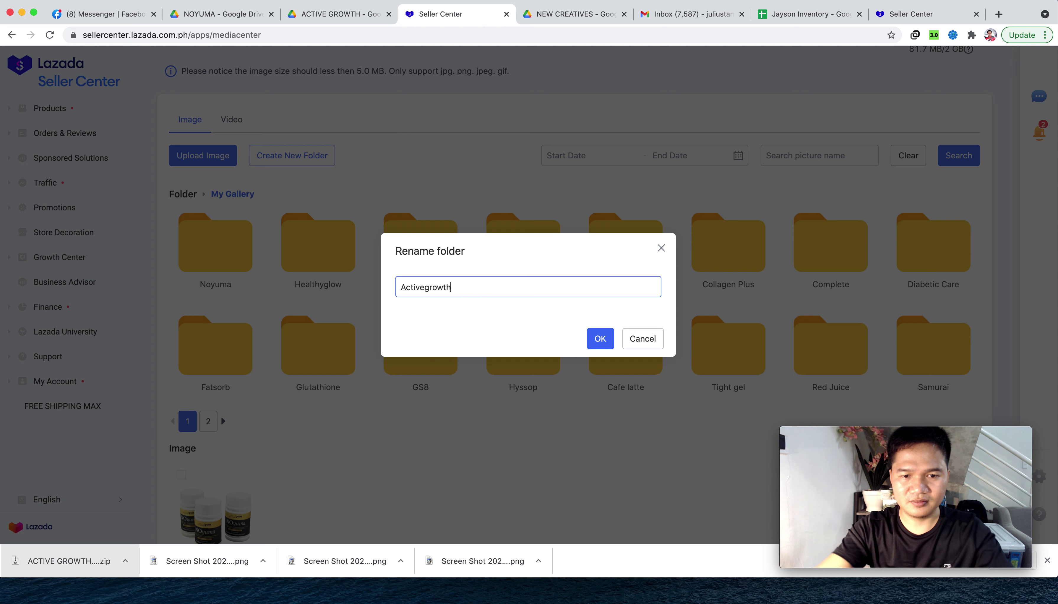
pyautogui.click(596, 341)
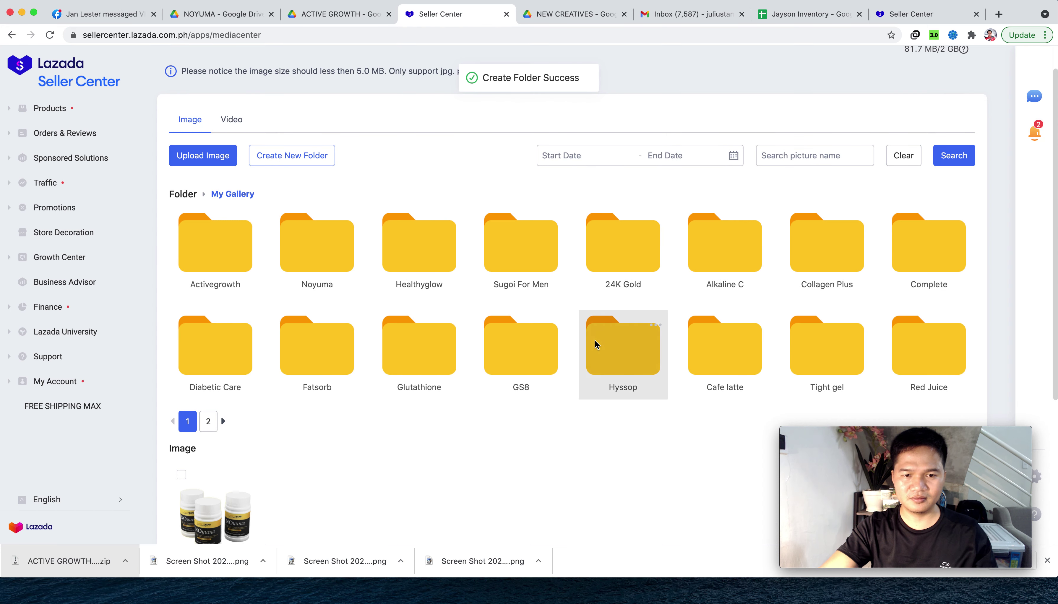
pyautogui.click(231, 264)
# Start an image upload and browse the ACTIVE GROWTH folder in Downloads
pyautogui.click(209, 158)
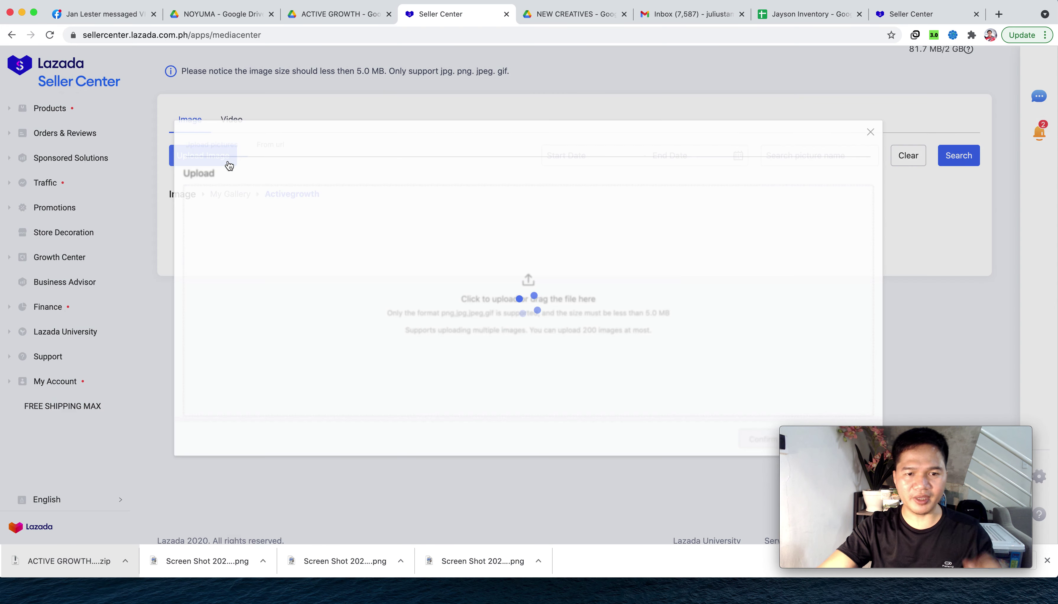
pyautogui.click(522, 315)
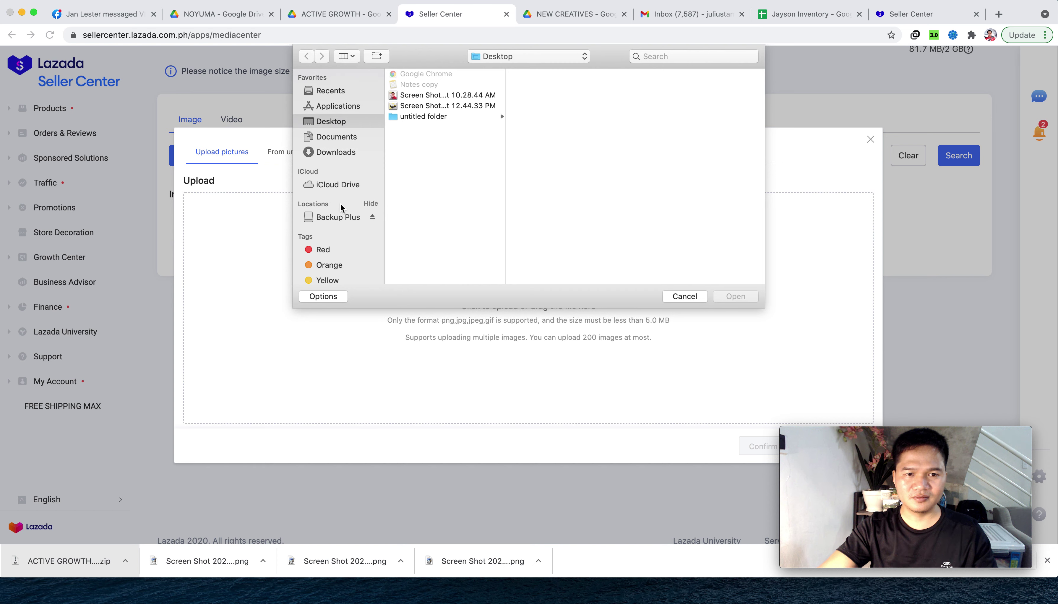
pyautogui.click(328, 152)
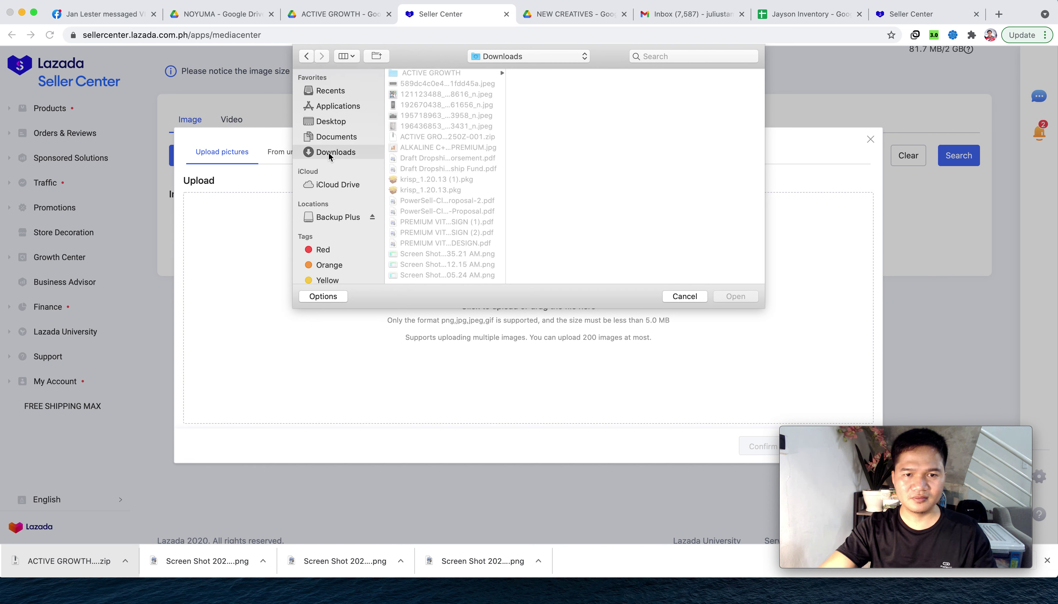
pyautogui.click(434, 74)
pyautogui.click(542, 234)
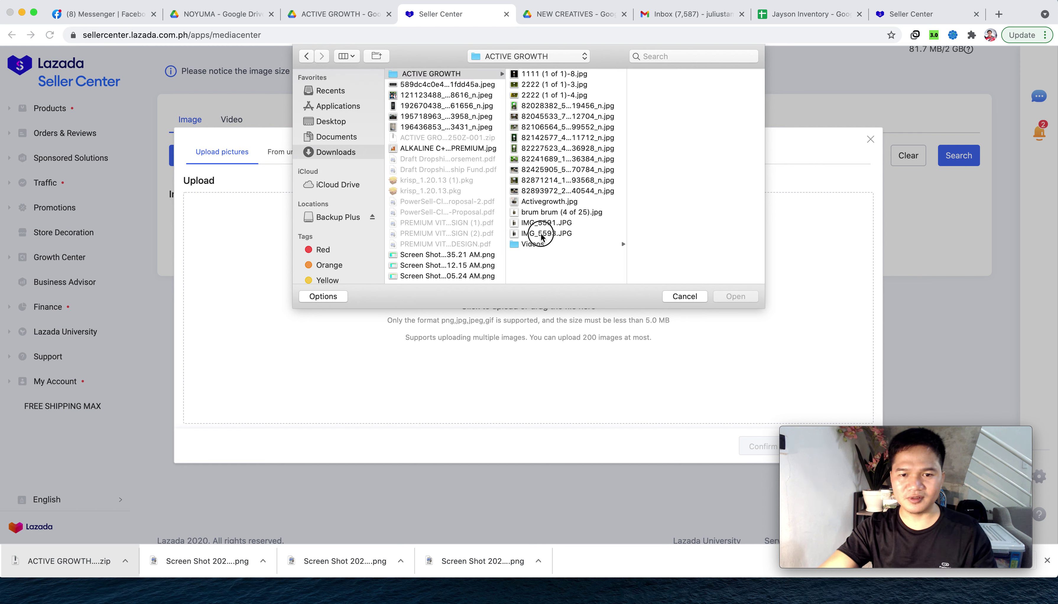
pyautogui.click(527, 125)
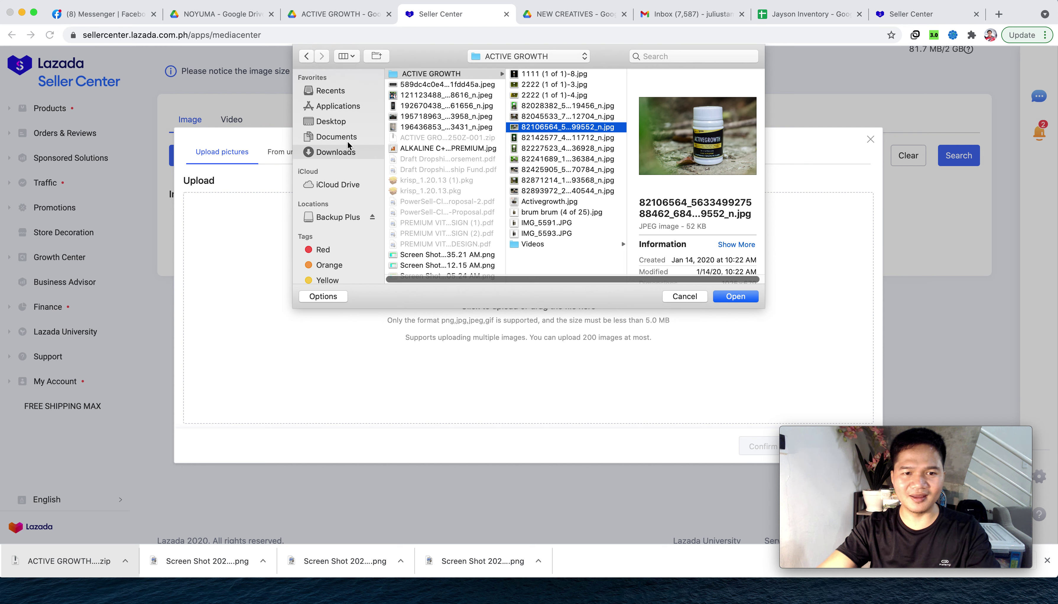
# Select all 11 images in Backup Plus > PHC LAZADA Creatives > NEW CREATIVES > Activegrowth for upload
pyautogui.click(330, 216)
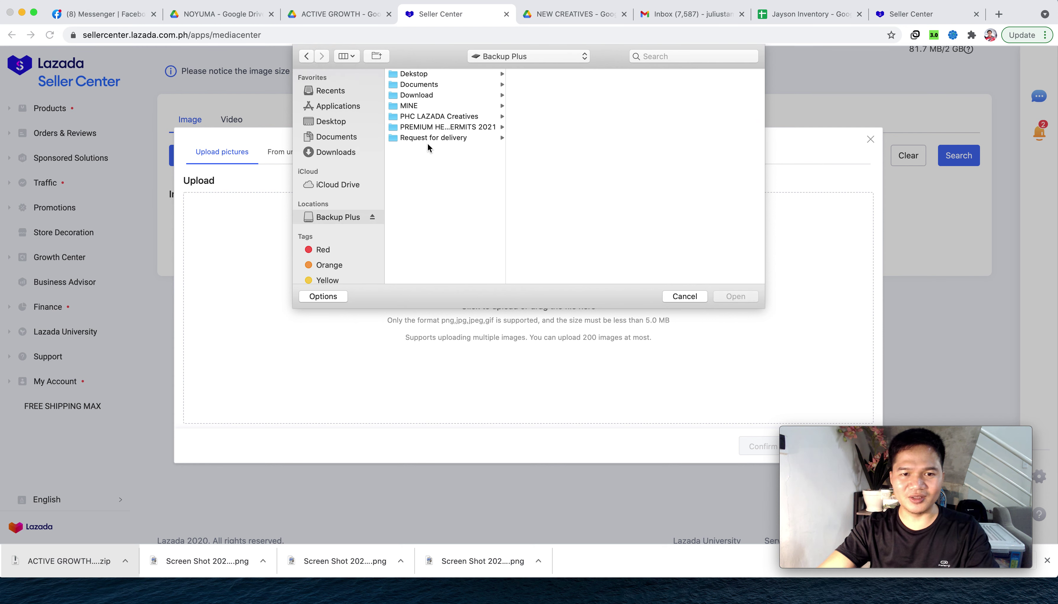
pyautogui.click(428, 117)
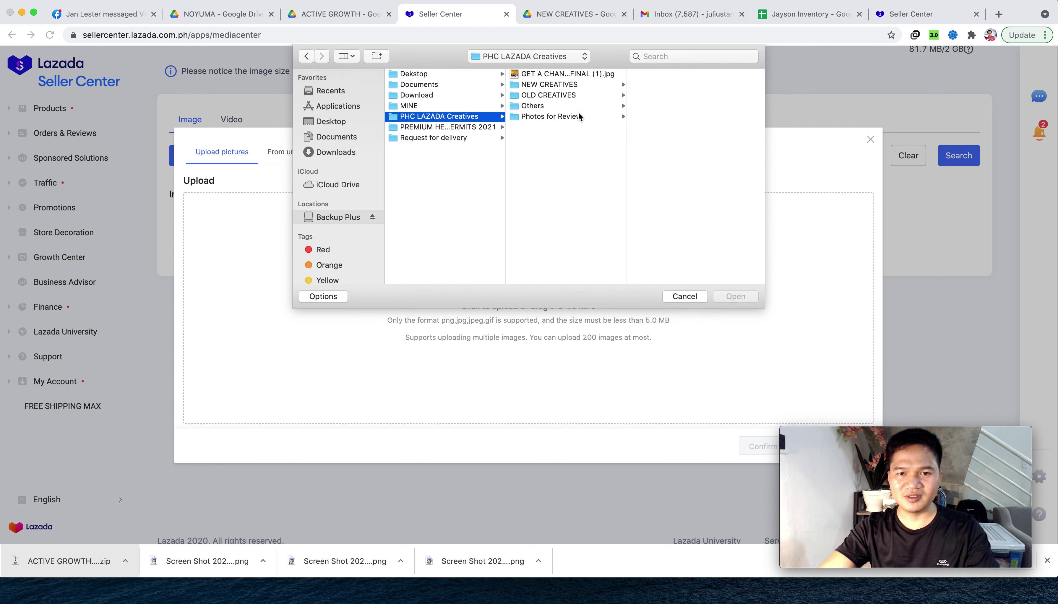
pyautogui.click(543, 86)
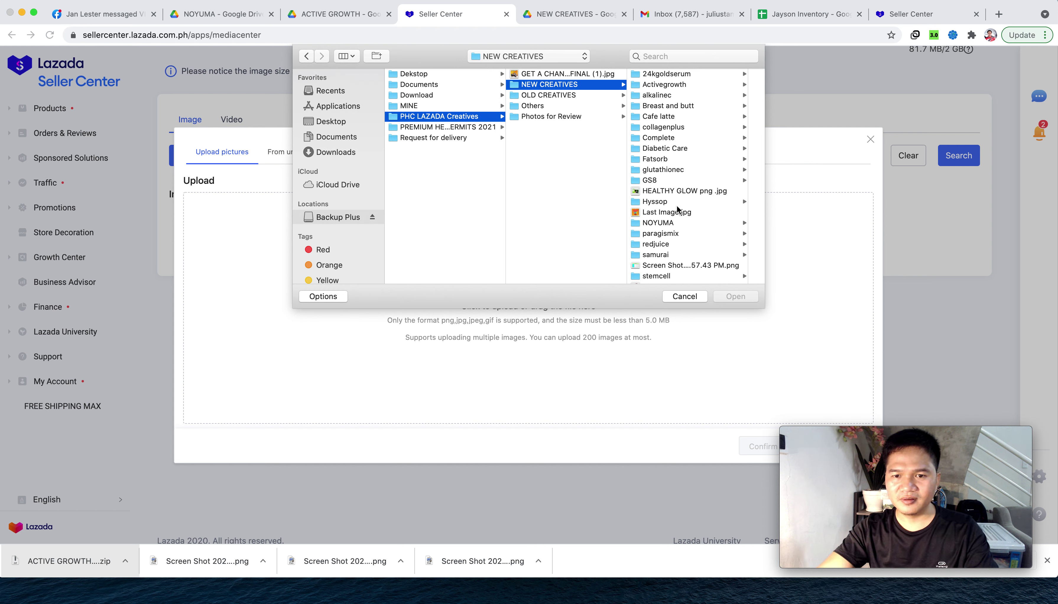
pyautogui.click(652, 74)
pyautogui.click(547, 85)
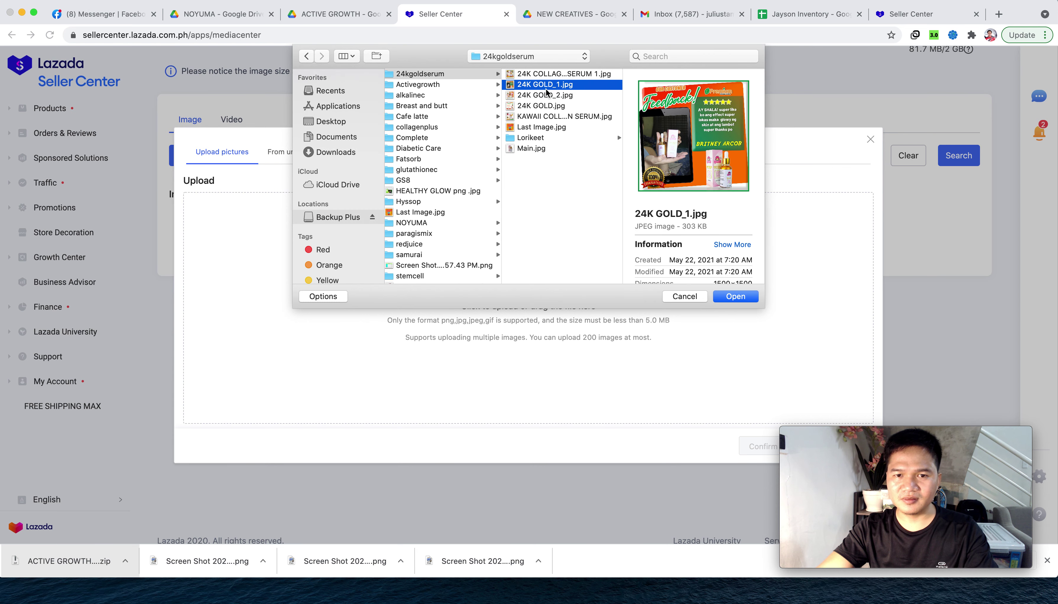
pyautogui.hscroll(-3, 553, 150)
pyautogui.click(479, 85)
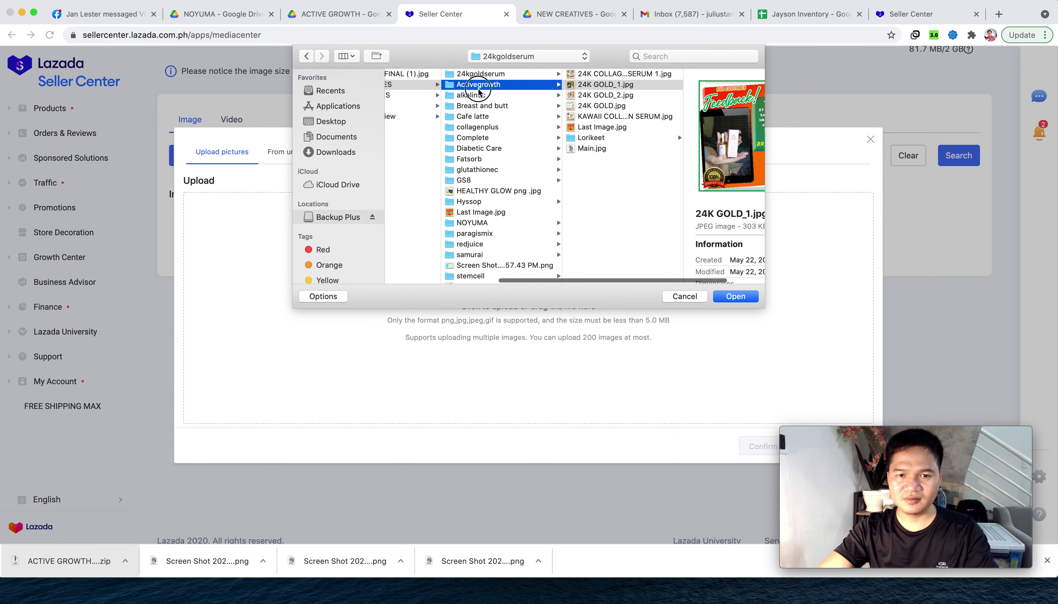
pyautogui.moveTo(627, 232); pyautogui.dragTo(582, 77)
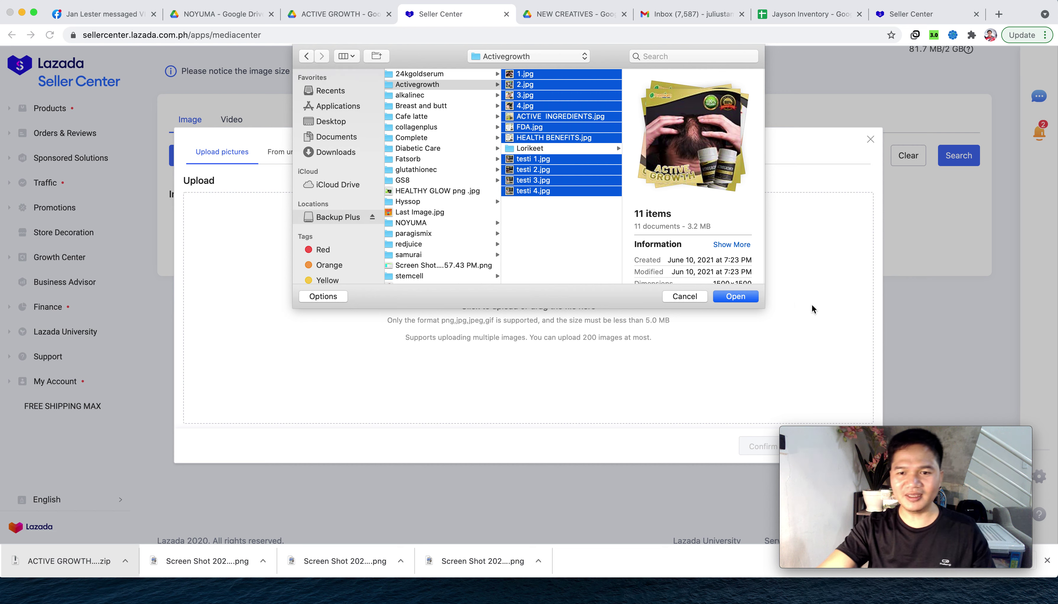
pyautogui.click(738, 300)
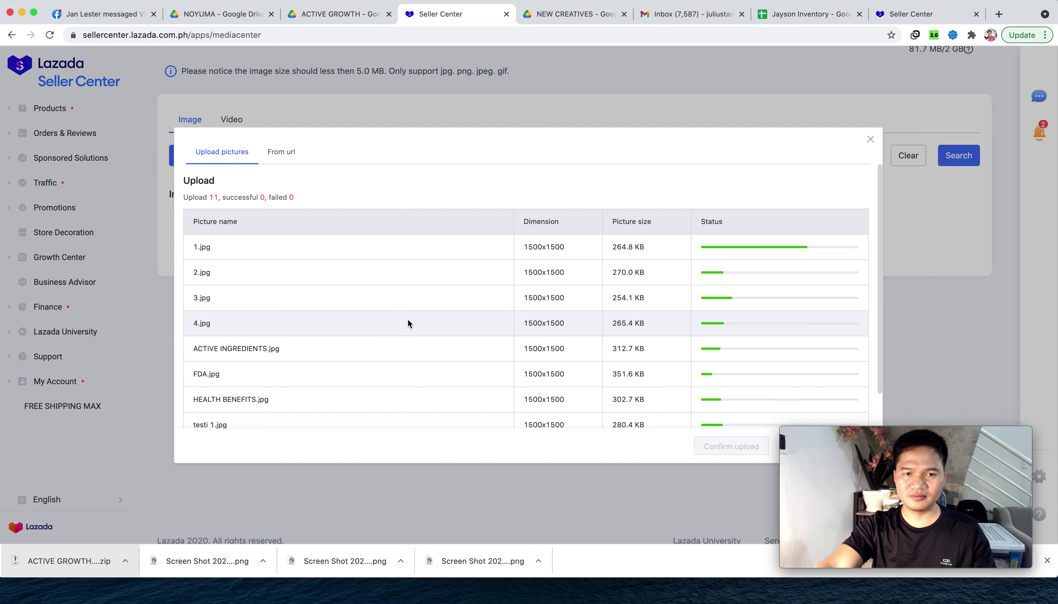
# Check the NEW CREATIVES folder options in Drive, then return to the upload progress
pyautogui.click(557, 17)
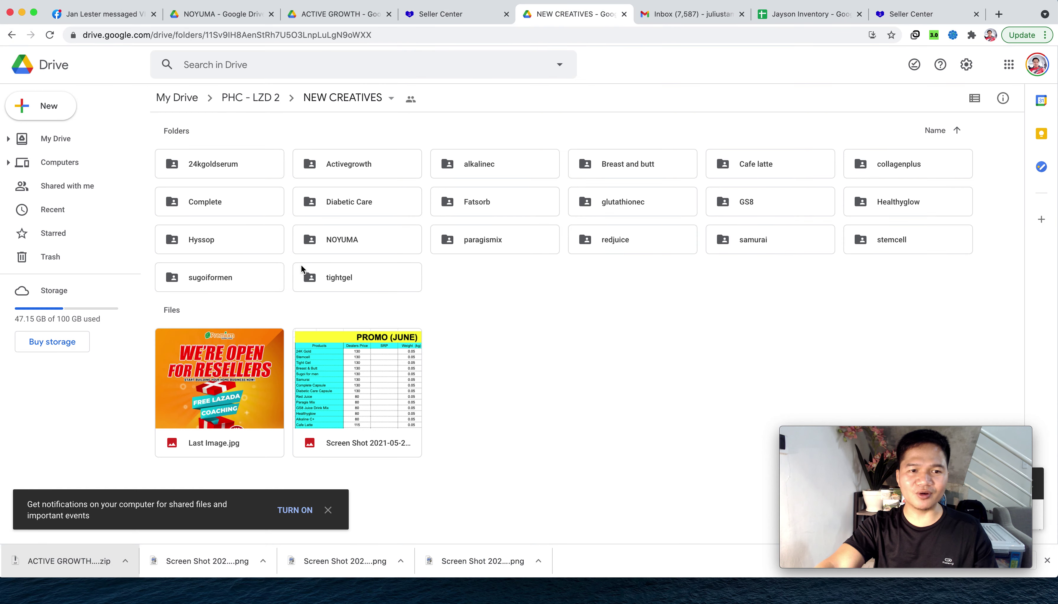
pyautogui.click(247, 97)
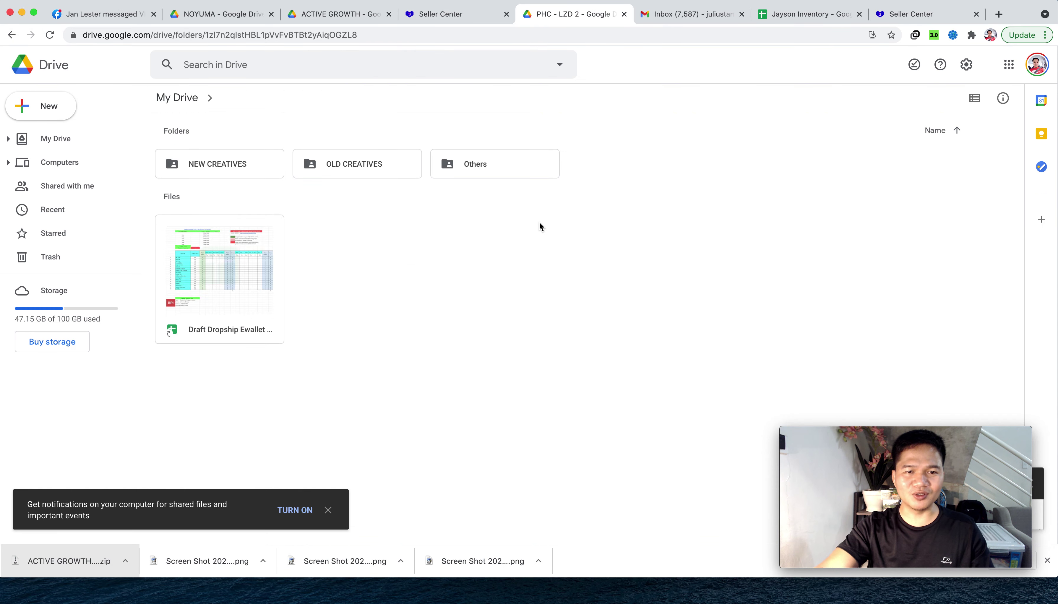
pyautogui.rightClick(214, 170)
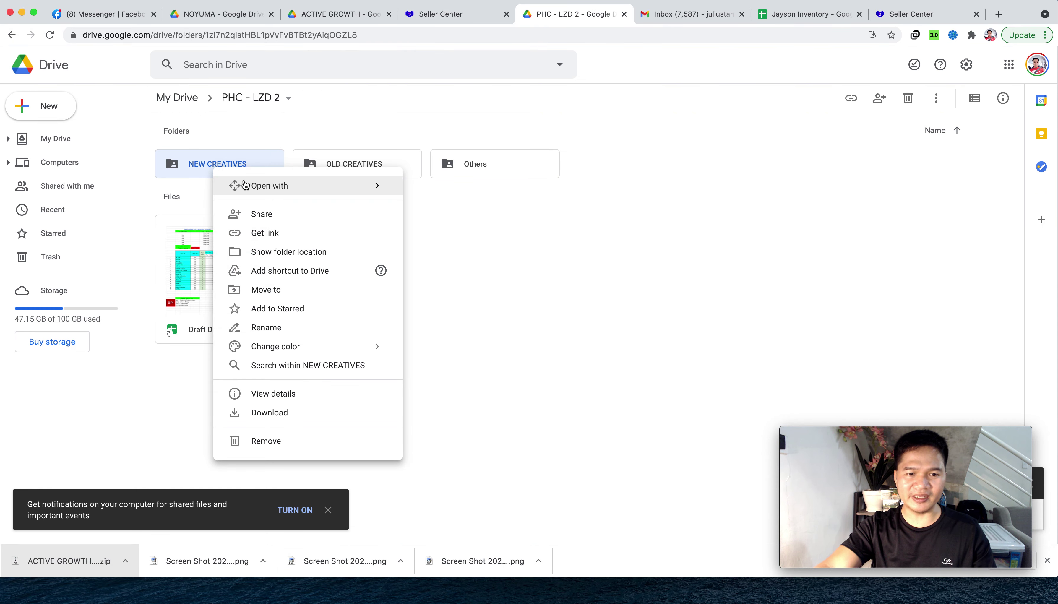
pyautogui.click(617, 347)
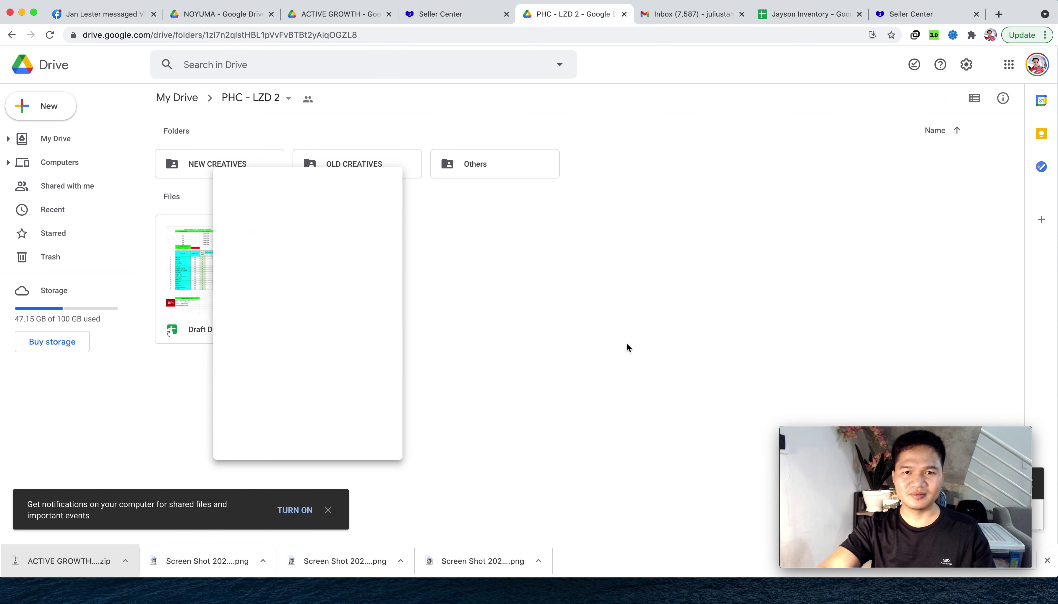
pyautogui.click(441, 14)
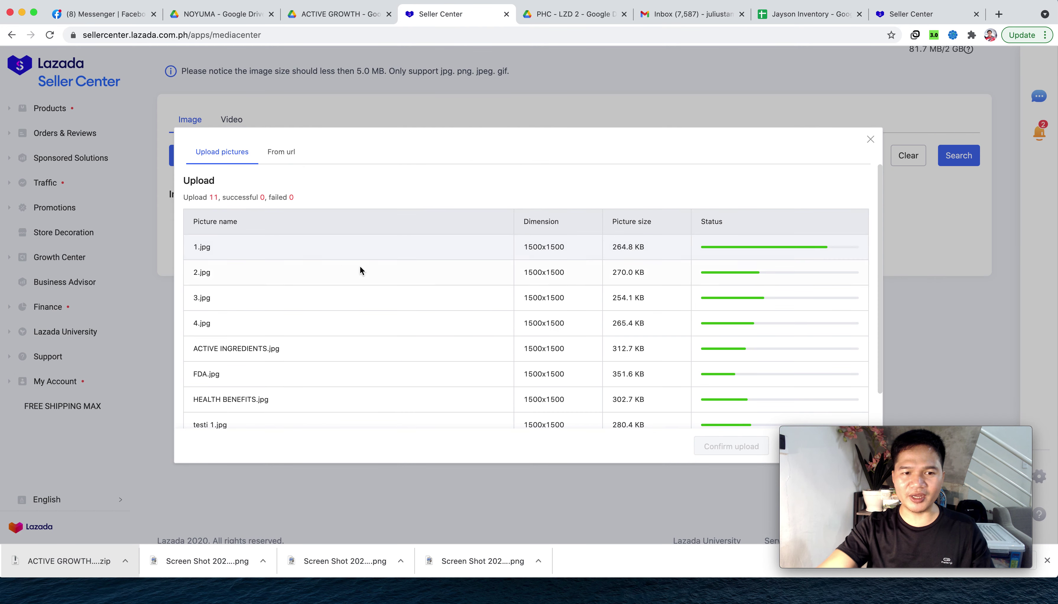
# Confirm the upload once all 11 images pass verification
pyautogui.scroll(-3, 435, 311)
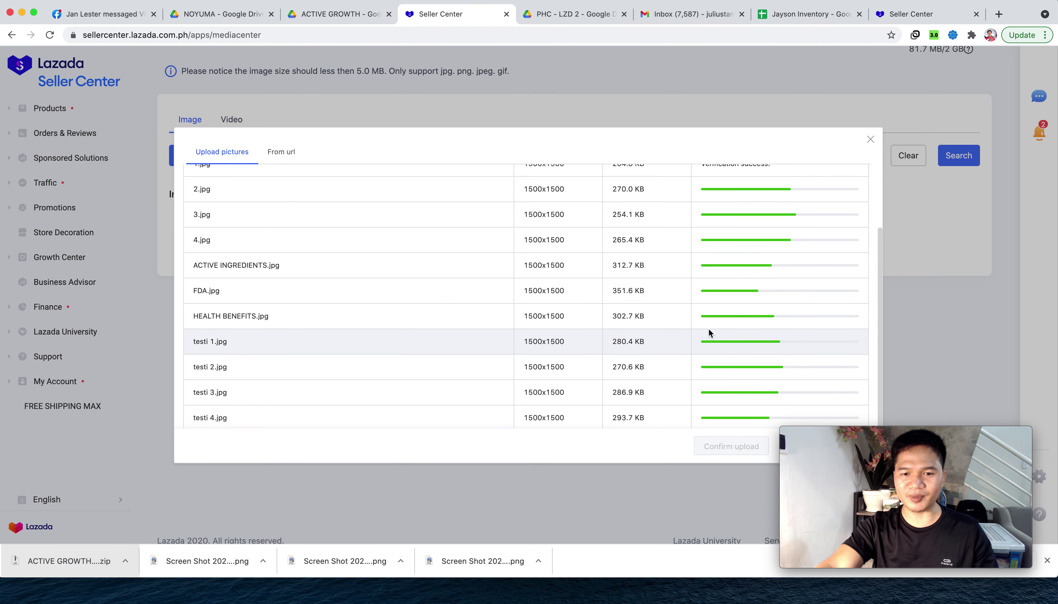
pyautogui.scroll(-1, 708, 328)
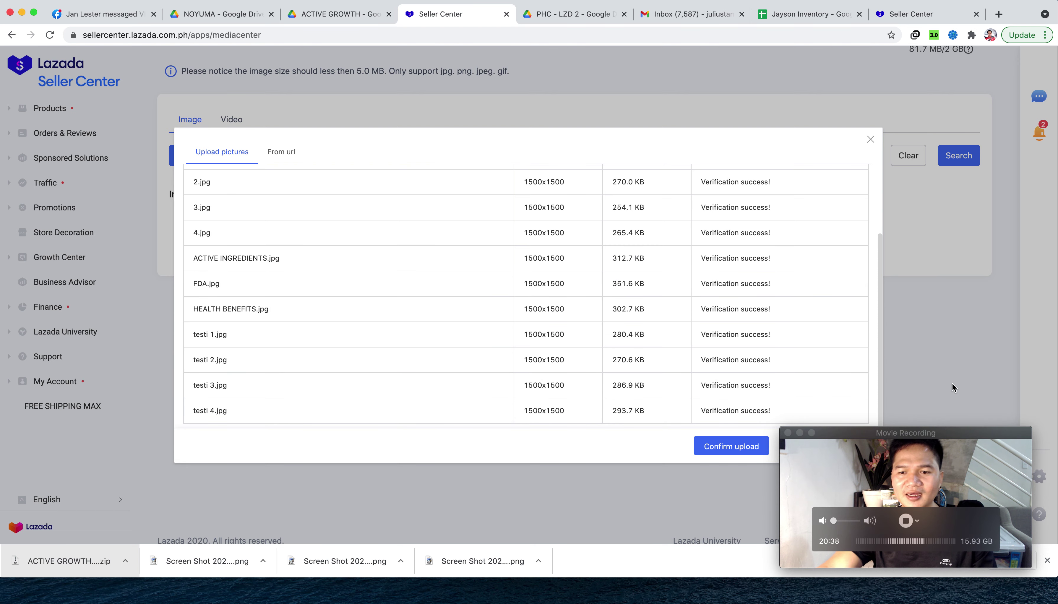
pyautogui.moveTo(862, 441); pyautogui.dragTo(556, 432)
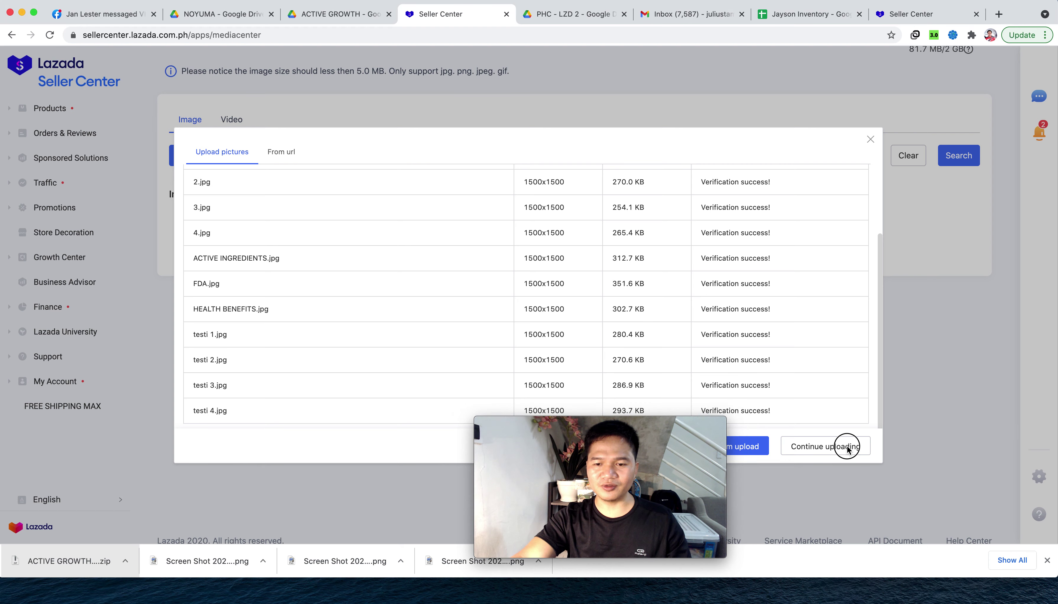
pyautogui.click(751, 445)
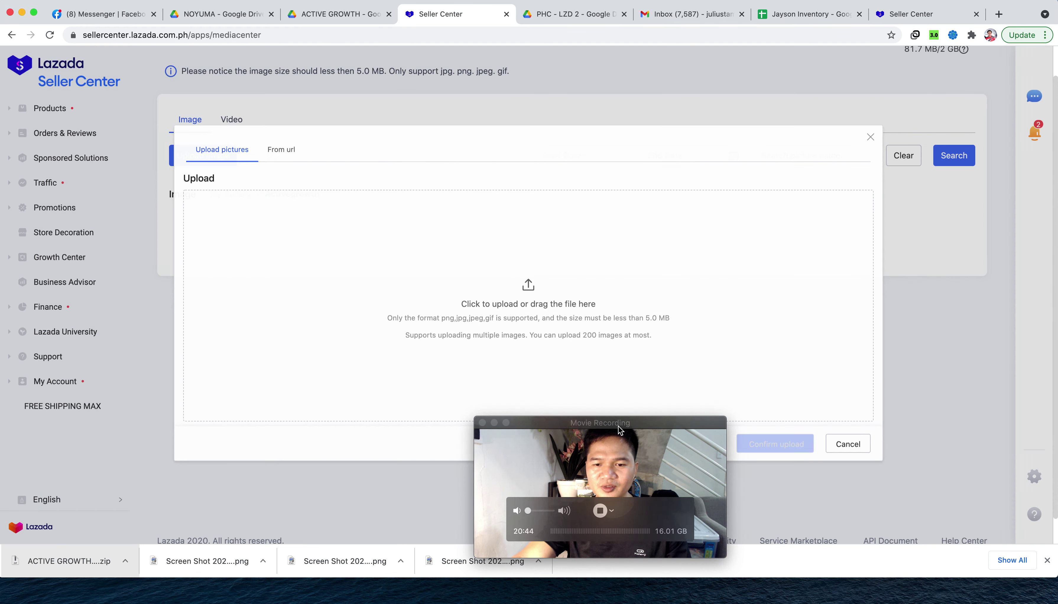
pyautogui.moveTo(619, 428); pyautogui.dragTo(908, 439)
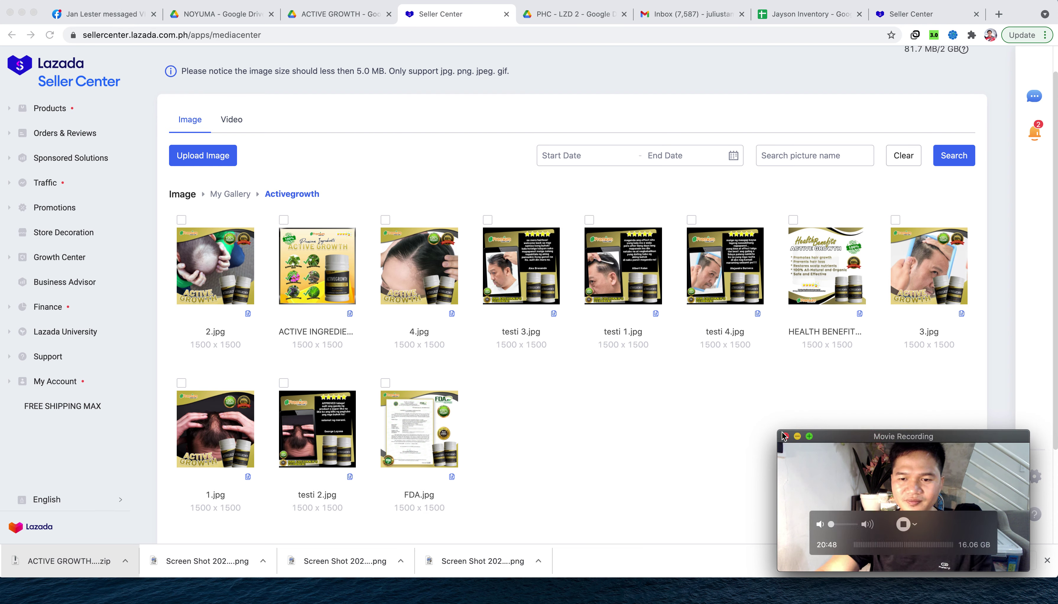
pyautogui.moveTo(778, 430); pyautogui.dragTo(655, 361)
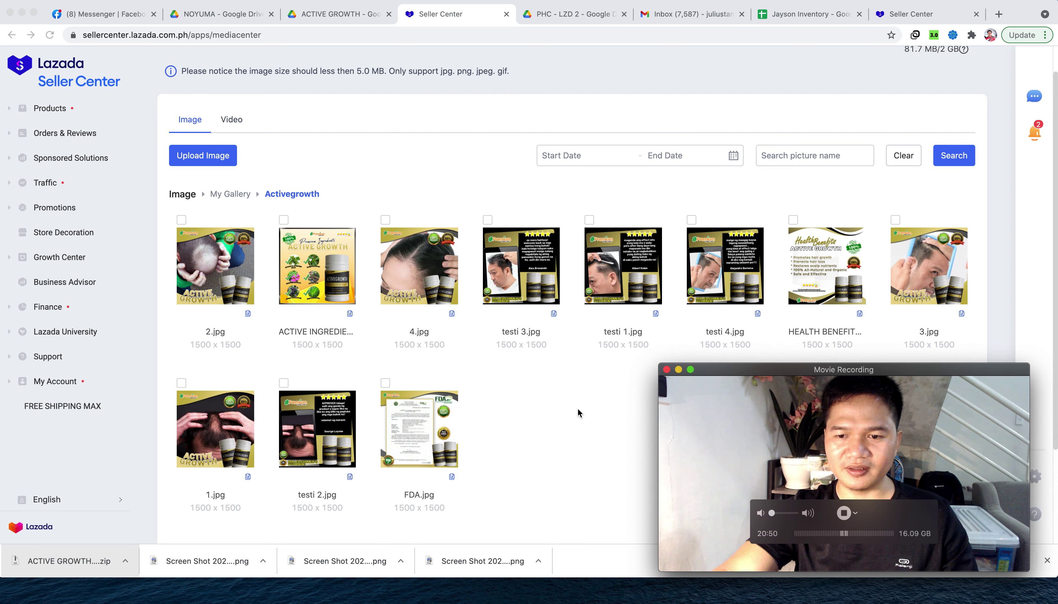
pyautogui.click(546, 441)
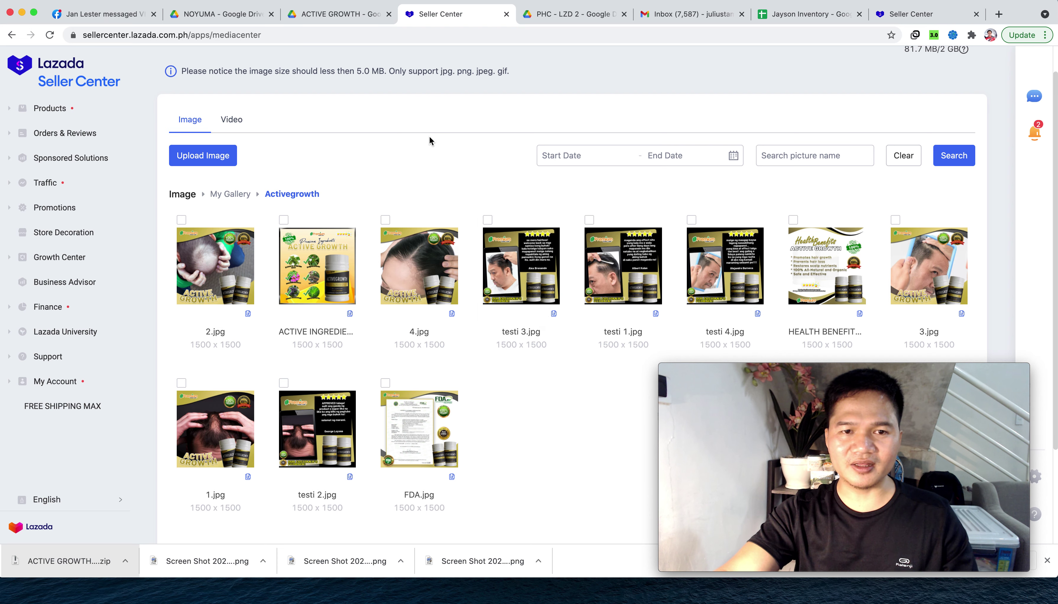
# Review the 24K Gold and Sten Cell listing titles in Jayson Inventory, then move to Gmail and Drive
pyautogui.click(802, 15)
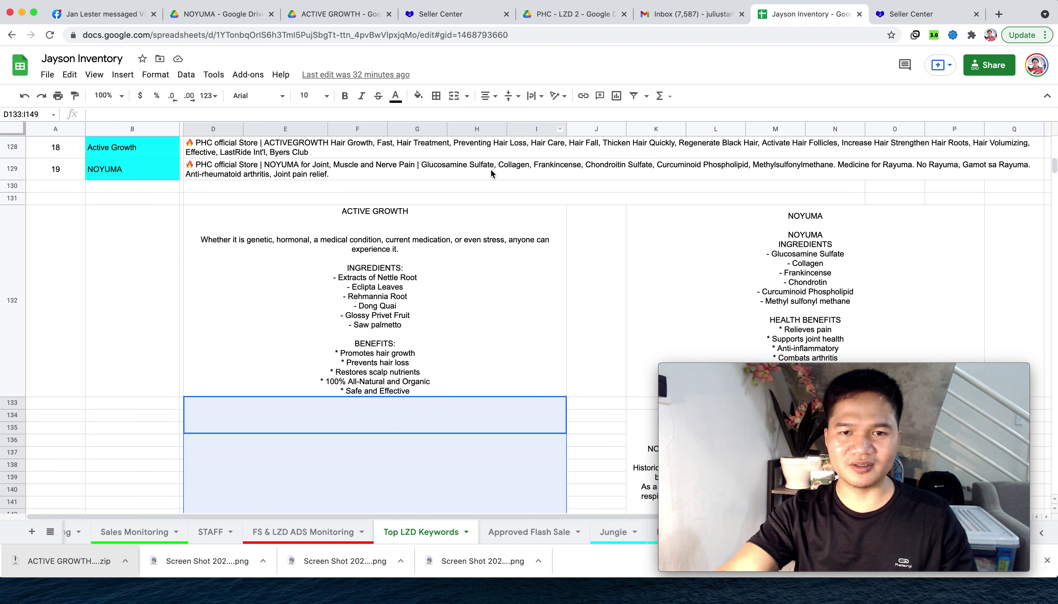
pyautogui.scroll(10, 491, 173)
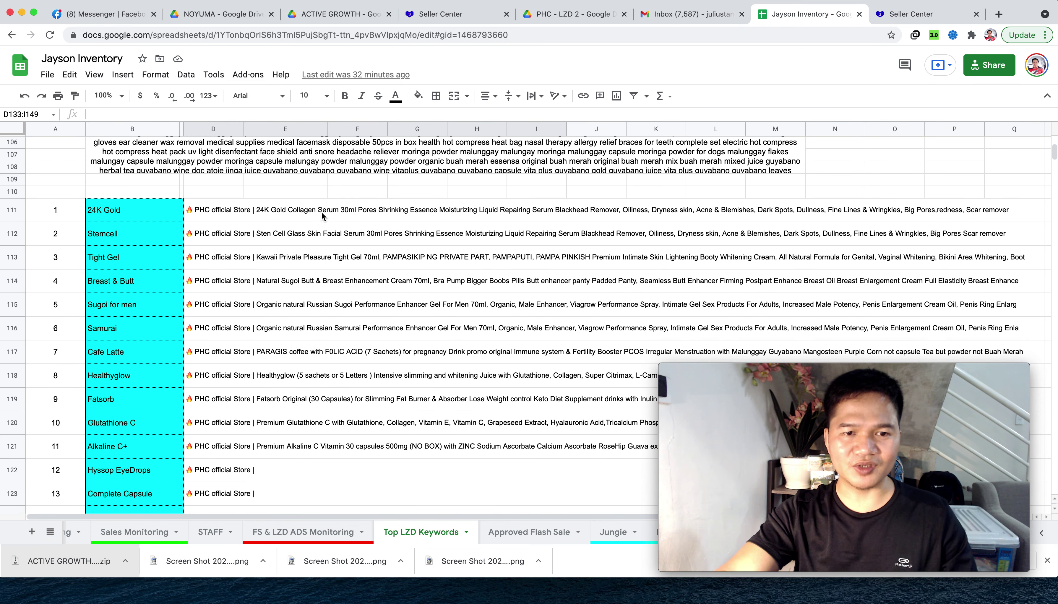
pyautogui.click(322, 216)
pyautogui.click(333, 234)
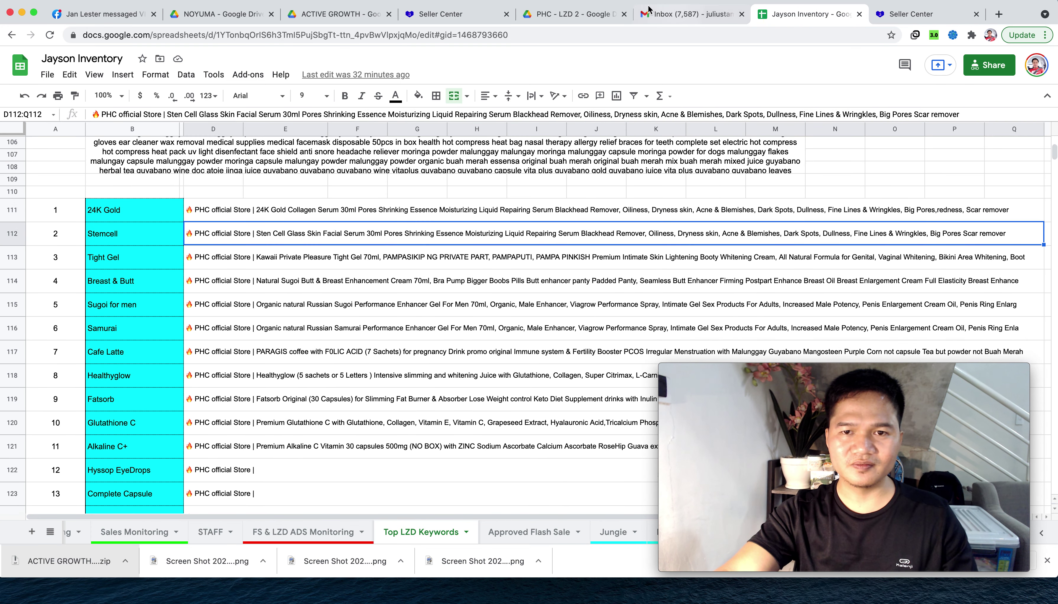
pyautogui.click(672, 14)
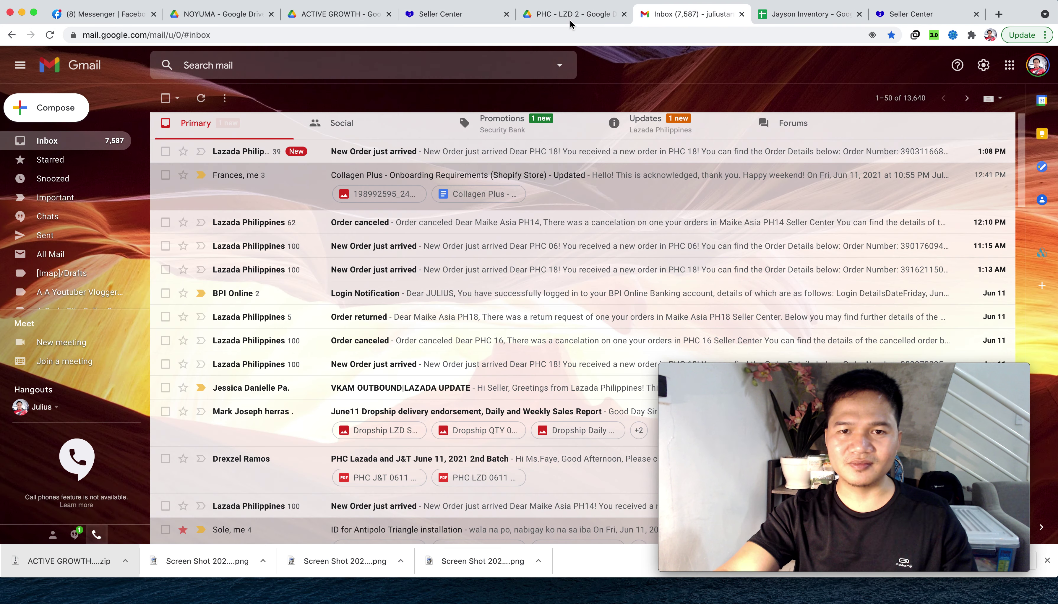
pyautogui.click(570, 21)
# Go to Products > Manage Products and start adding a new product
pyautogui.click(457, 13)
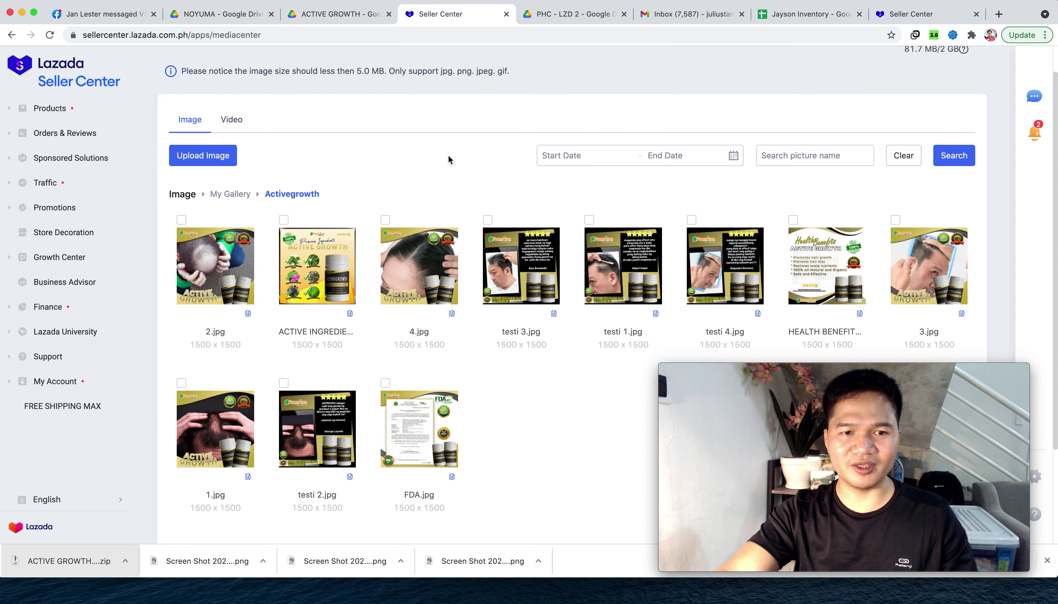
pyautogui.click(50, 109)
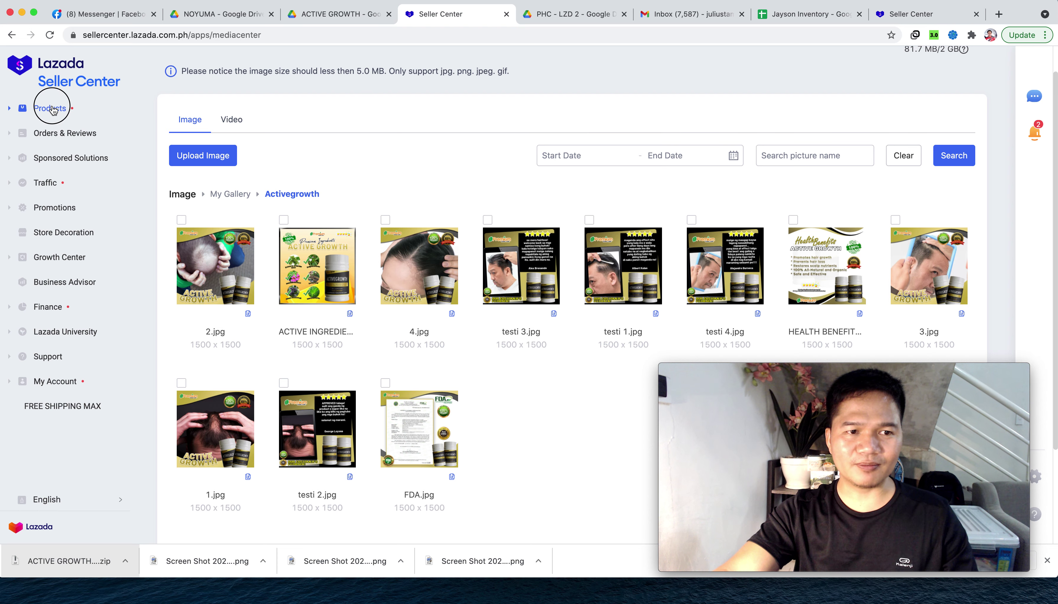
pyautogui.click(76, 134)
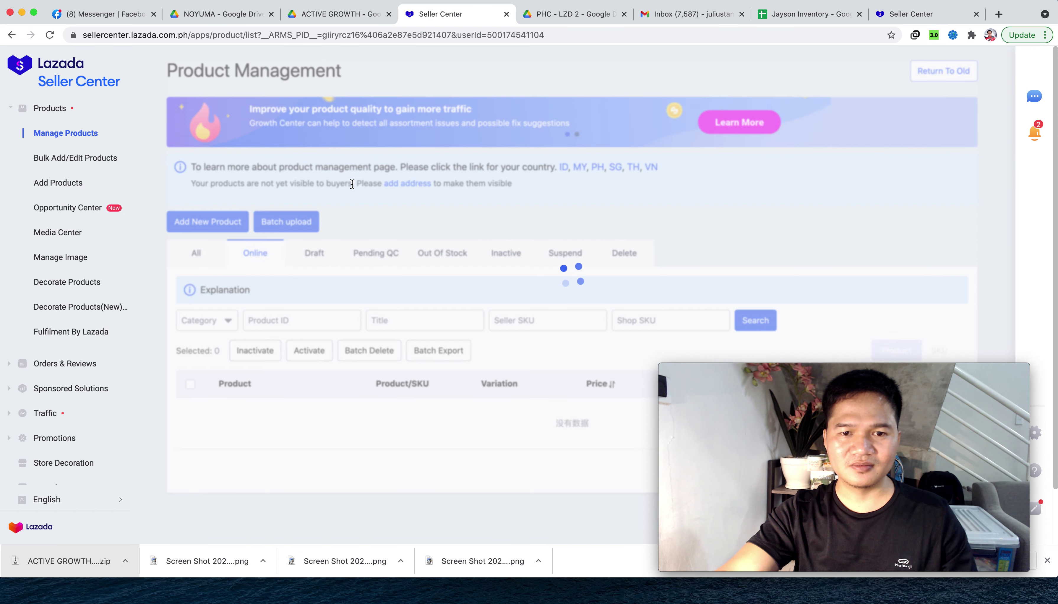
pyautogui.scroll(-3, 348, 268)
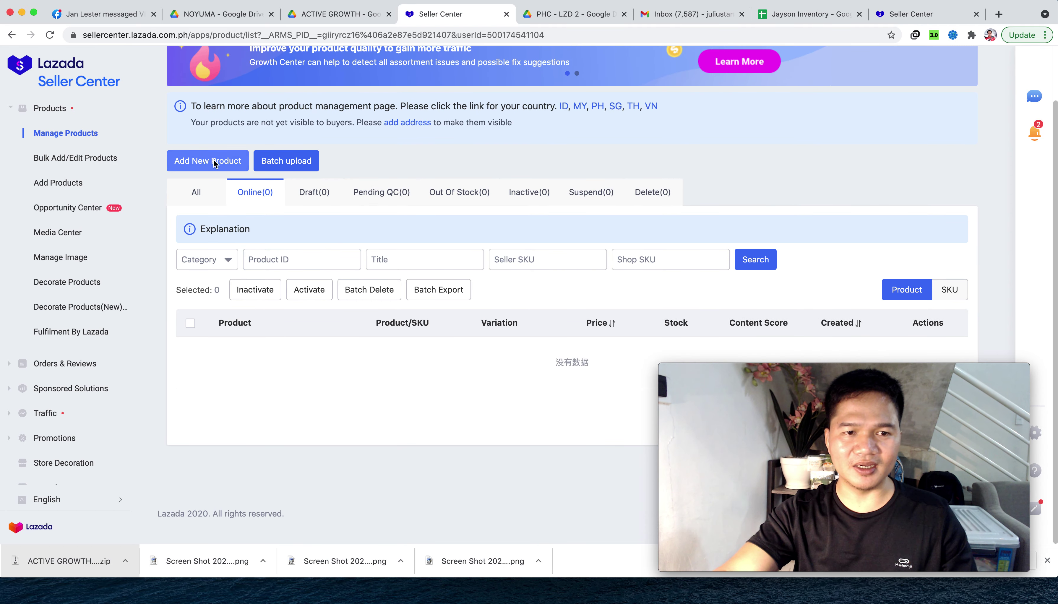
pyautogui.click(208, 160)
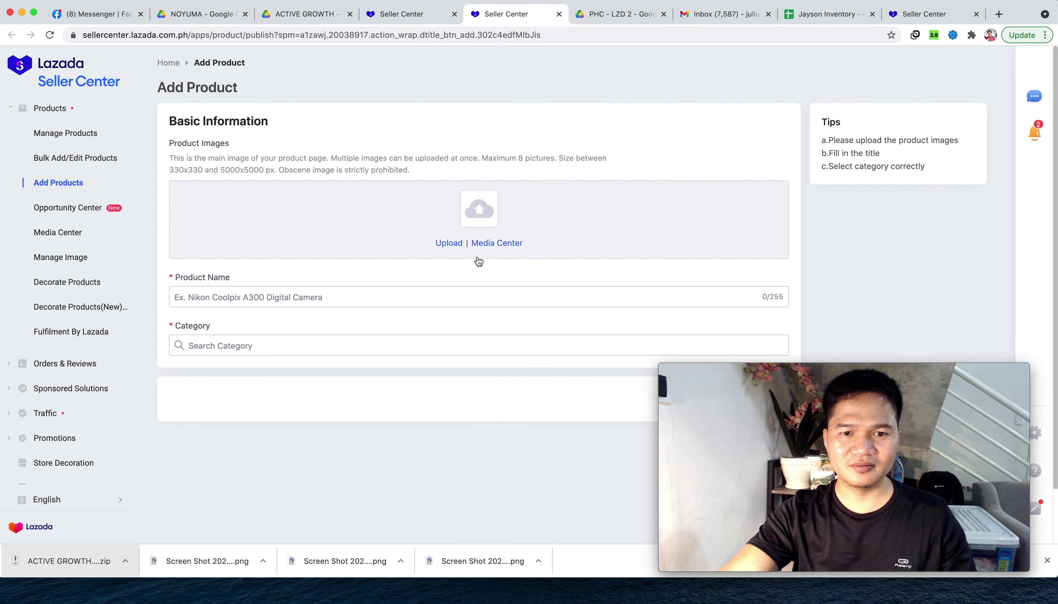
# Place the cursor in the Product Name field and open an empty browser tab
pyautogui.scroll(-2, 334, 288)
pyautogui.click(247, 236)
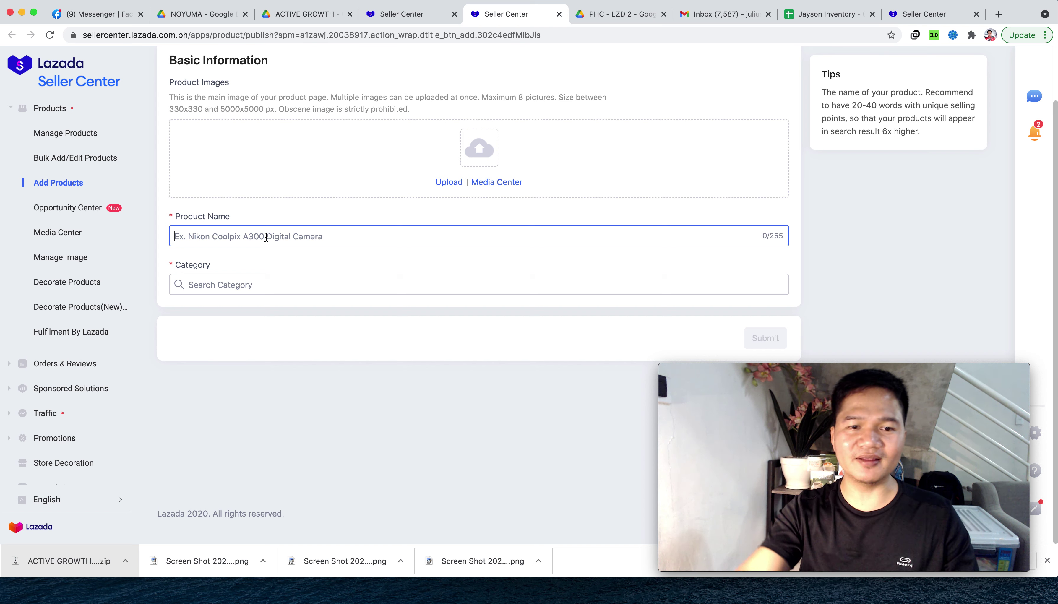
pyautogui.click(229, 237)
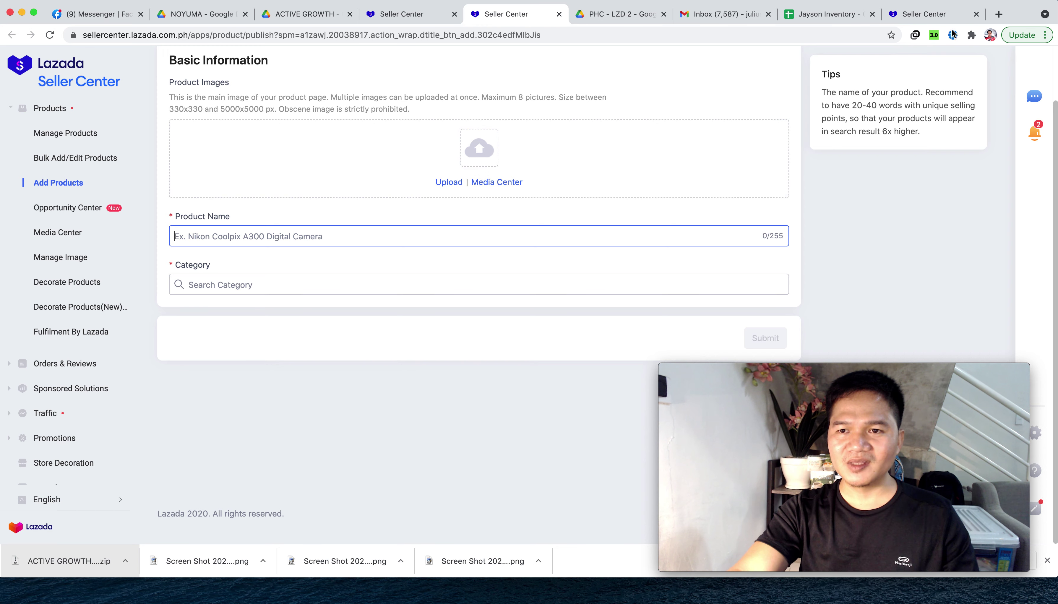
pyautogui.click(999, 14)
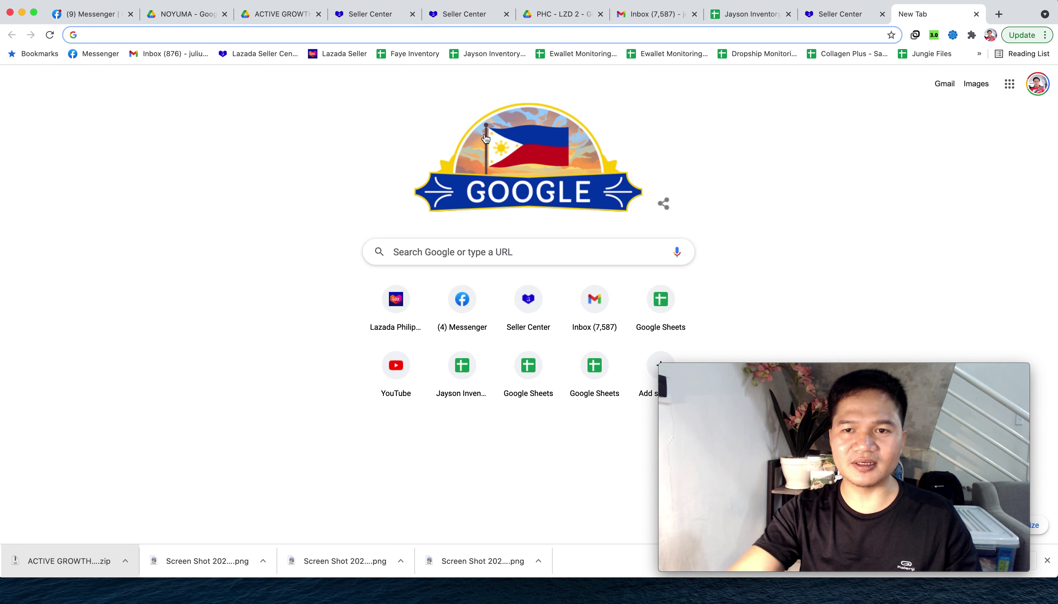
# Open the Lazada shopping site beside Seller Center and type 'Noyuma' into its search bar
pyautogui.write('Lazada')
pyautogui.press('Return')
pyautogui.moveTo(916, 13); pyautogui.dragTo(543, 15)
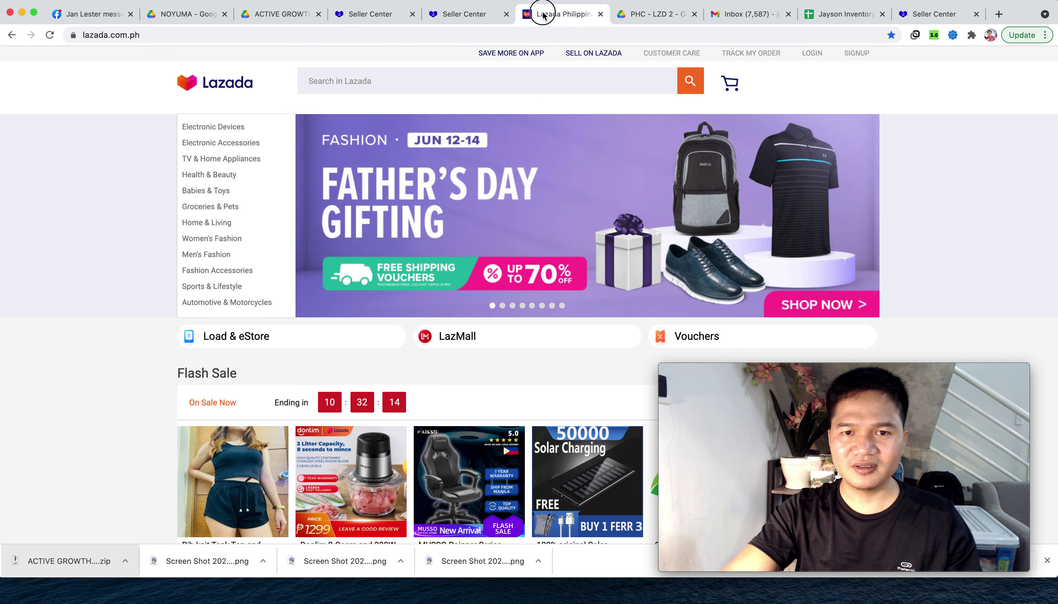
pyautogui.click(348, 81)
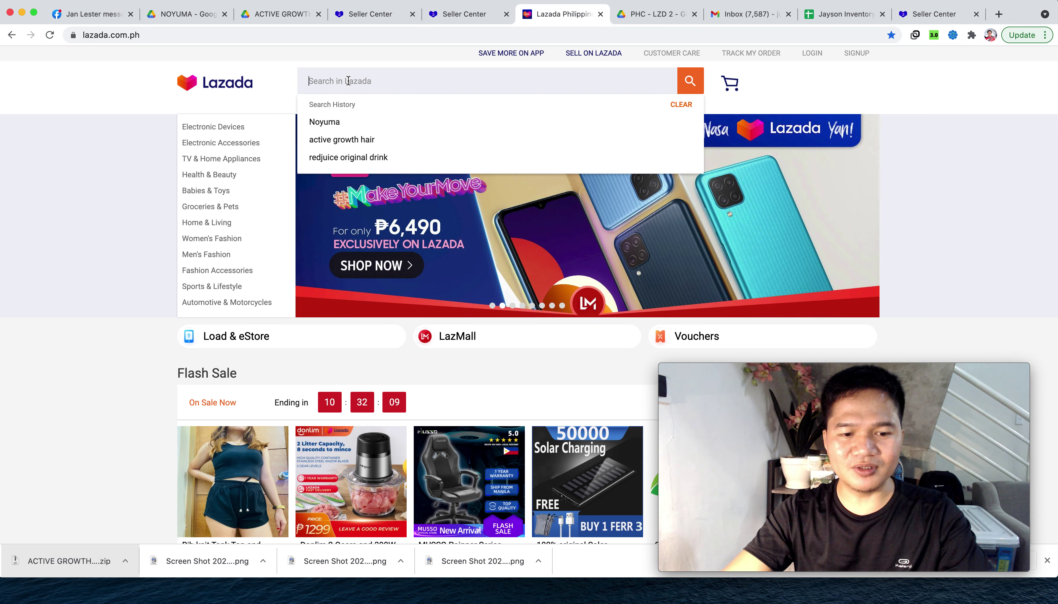
pyautogui.click(843, 14)
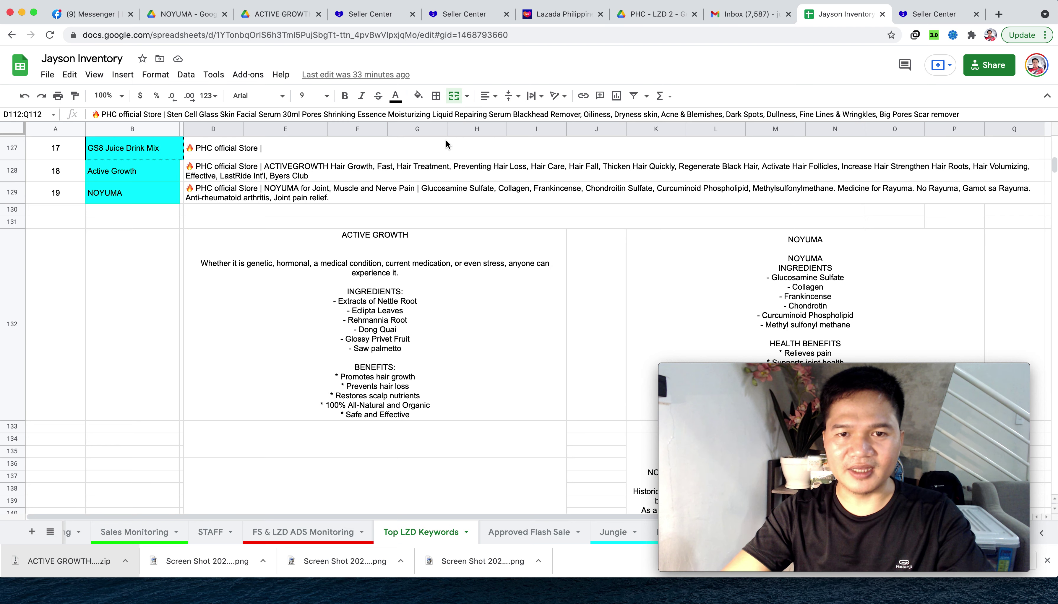
pyautogui.click(549, 16)
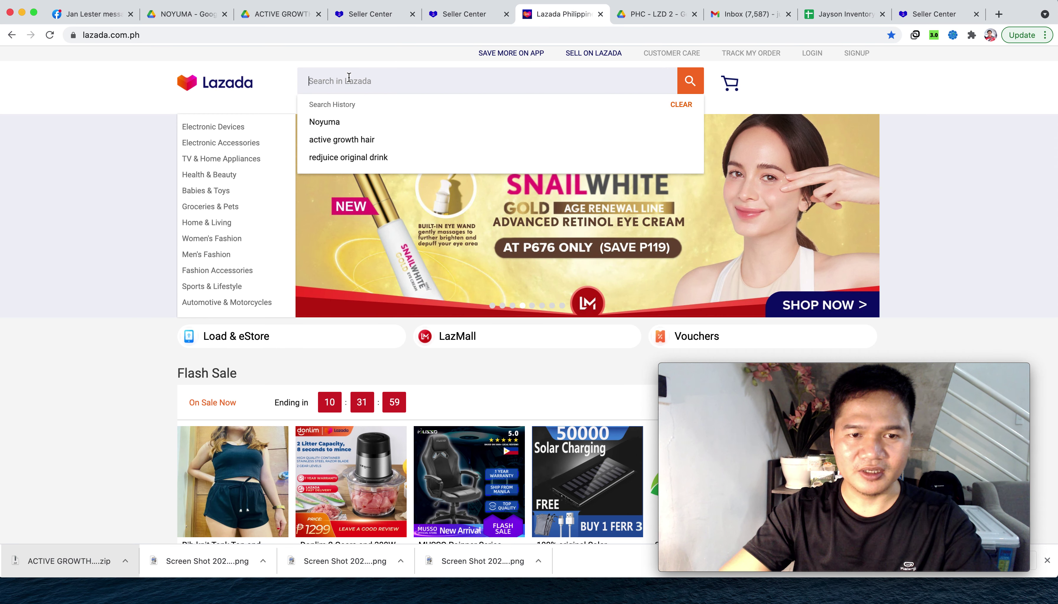
pyautogui.write('Noyuma')
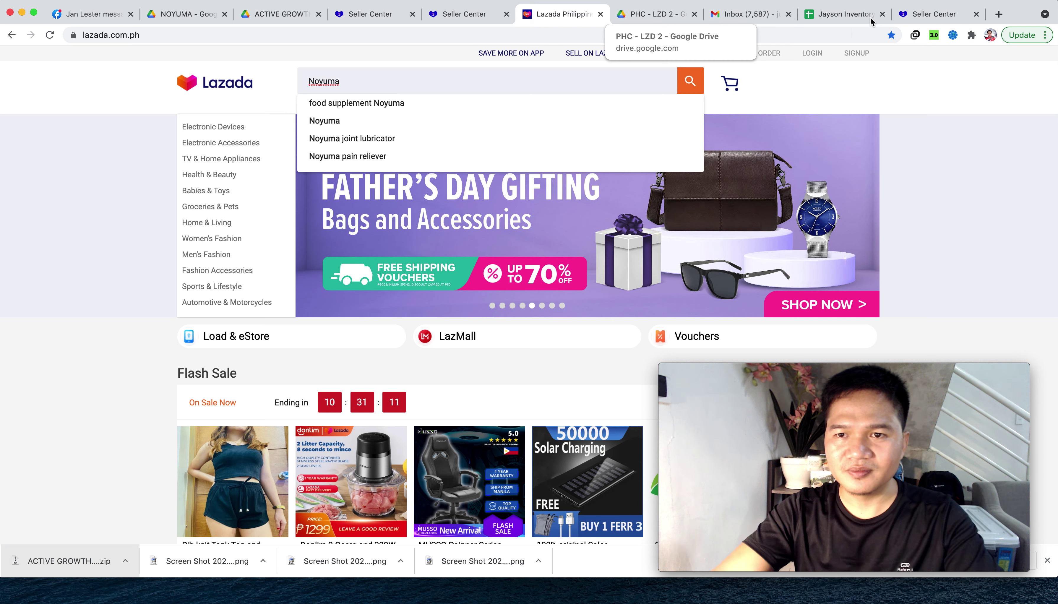
# Try 'Rh' and 'Rayuma' as Lazada searches, then go back to 'Noyuma'
pyautogui.doubleClick(359, 75)
pyautogui.write('Rhe')
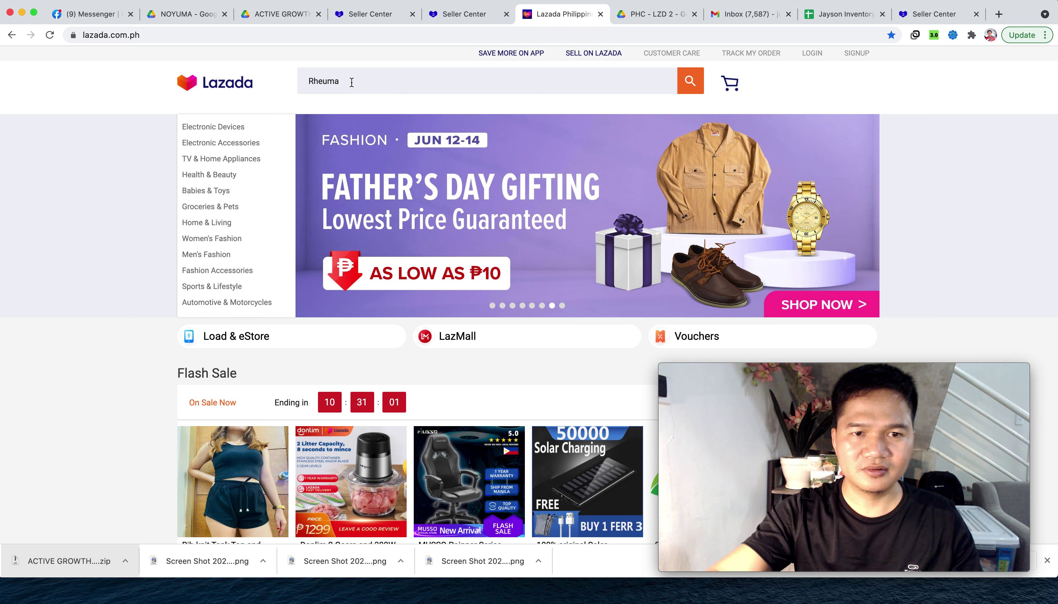
pyautogui.moveTo(350, 81); pyautogui.dragTo(298, 81)
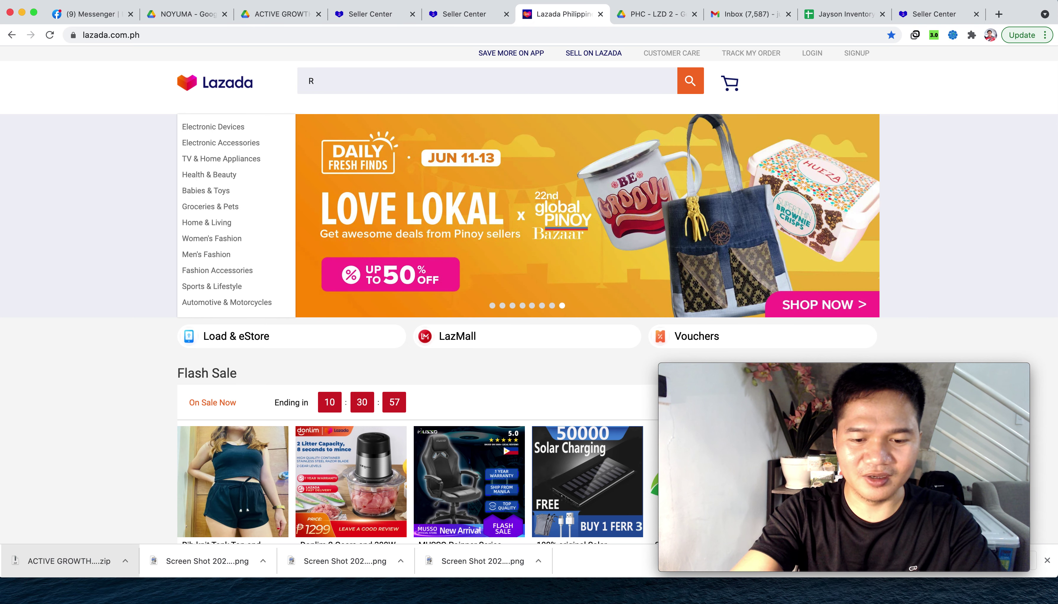
pyautogui.write('Rayuma')
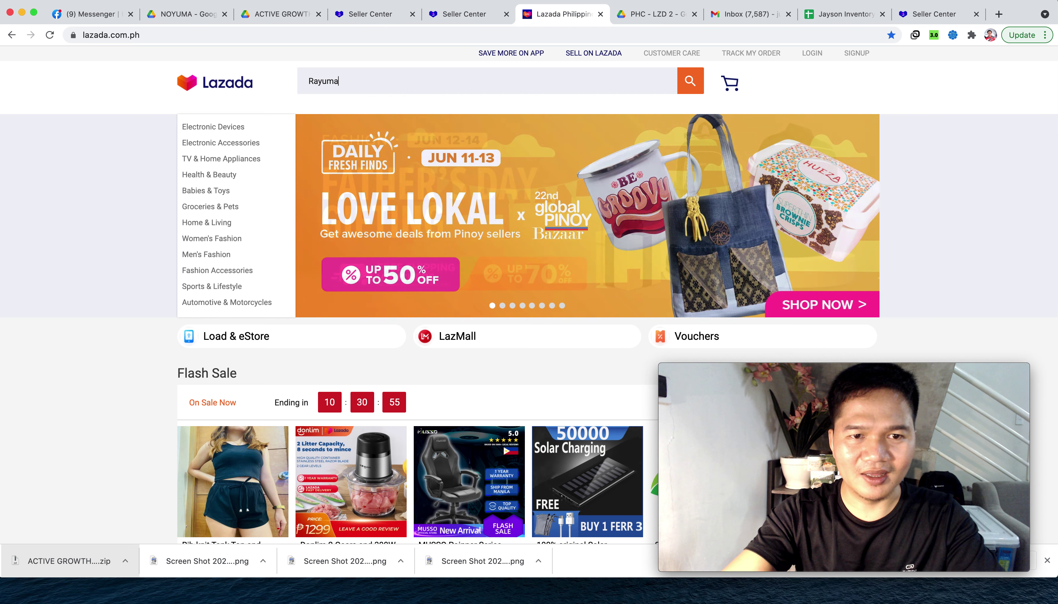
pyautogui.press('BackSpace')
pyautogui.press('BackSpace')
pyautogui.press('BackSpace')
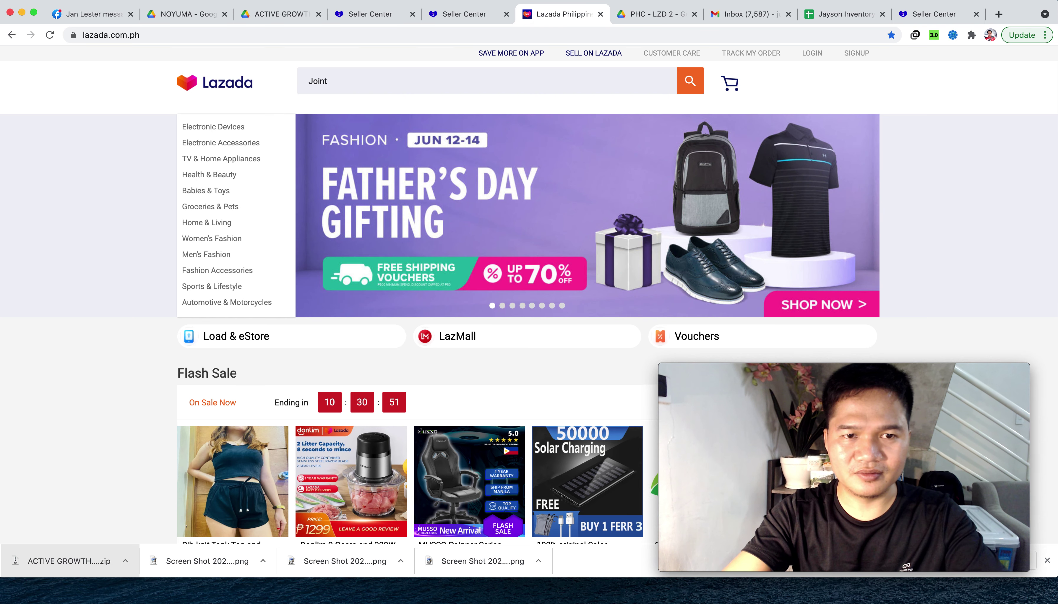
pyautogui.press('BackSpace')
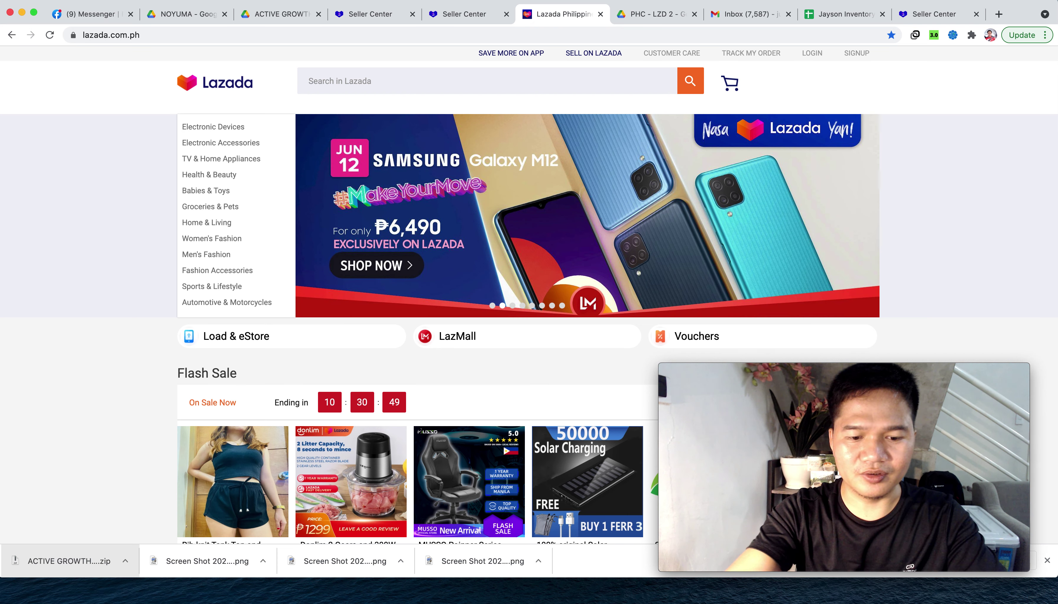
pyautogui.write('Noyuma')
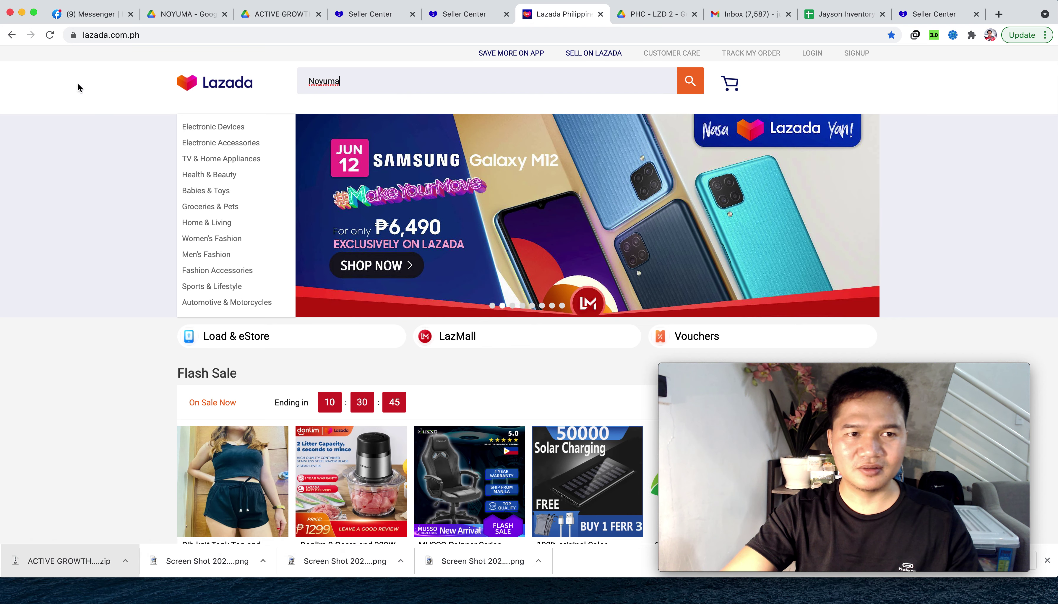
# Reload the Lazada home page, search 'Noyuma' again, then go to the Jayson Inventory spreadsheet
pyautogui.click(50, 37)
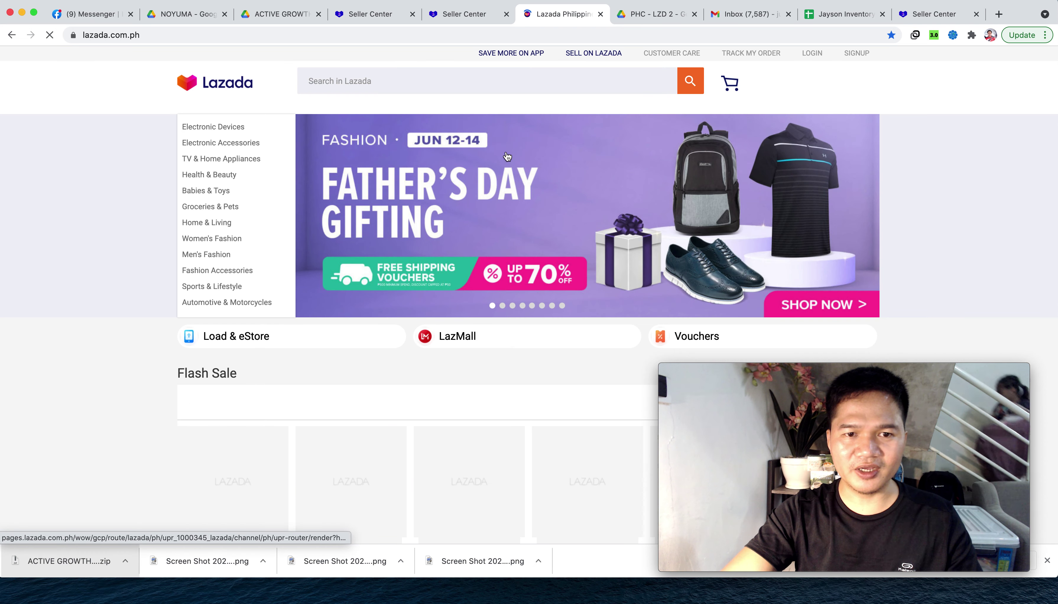
pyautogui.click(334, 82)
pyautogui.write('Noyuma')
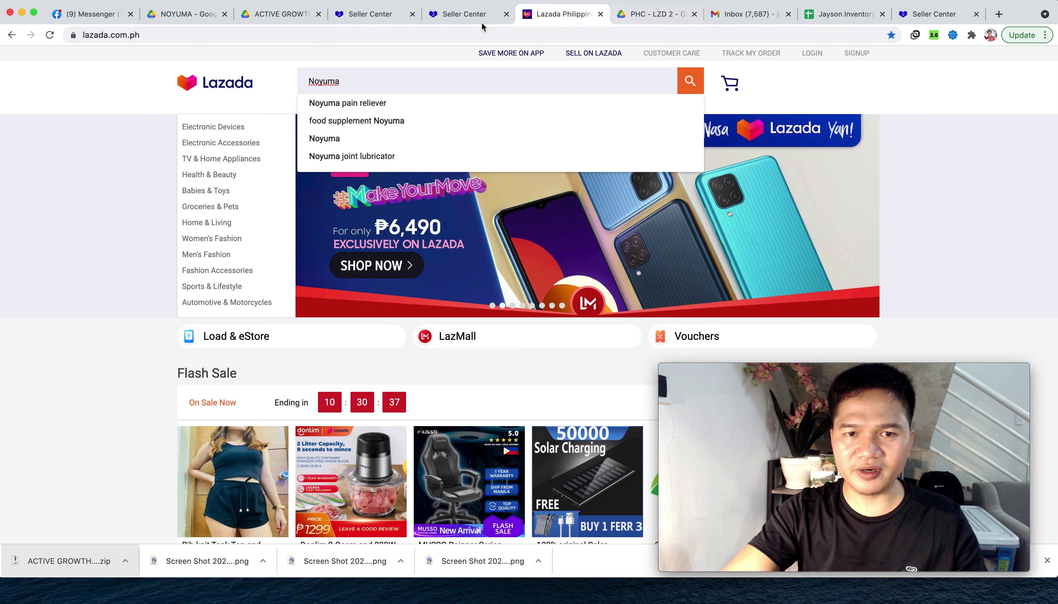
pyautogui.click(835, 14)
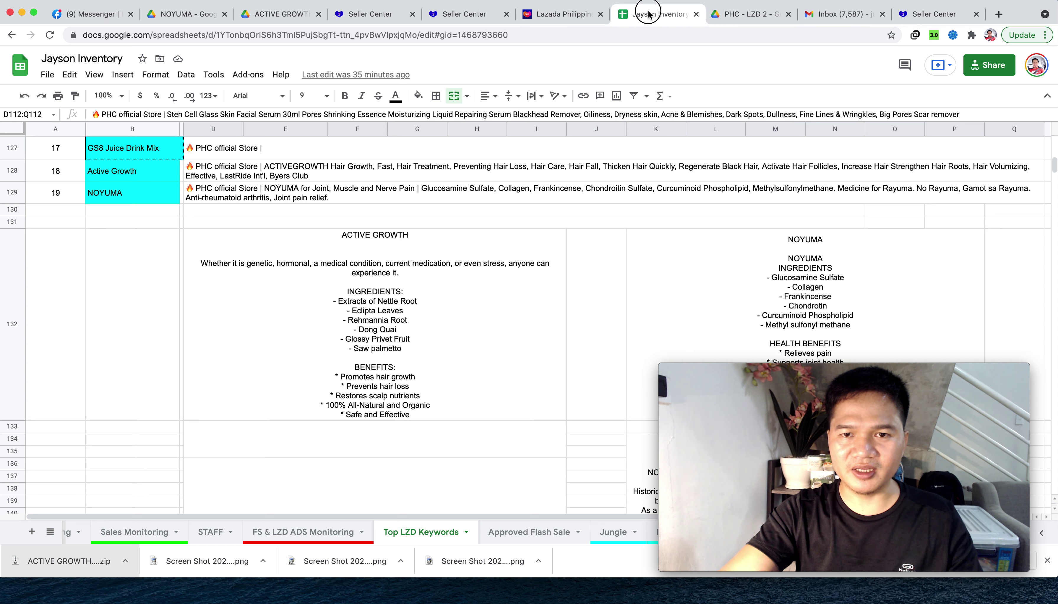
# Type 'Health Essentials - Noyuma Pain Reliver,' into the empty merged cell D133
pyautogui.scroll(-10, 321, 377)
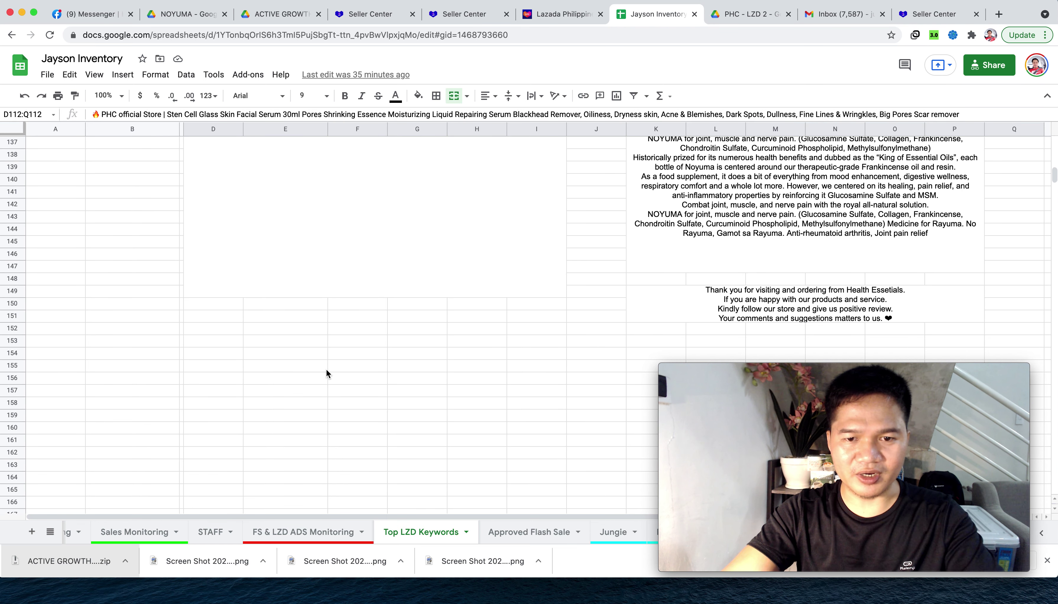
pyautogui.scroll(6, 309, 281)
pyautogui.click(312, 364)
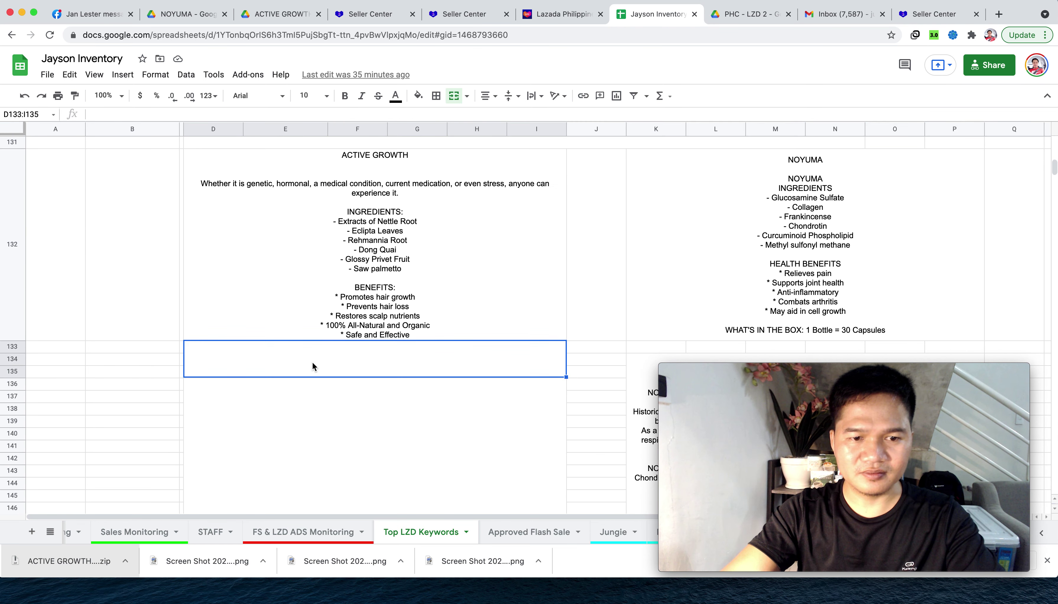
pyautogui.write('Noyuma Pain ')
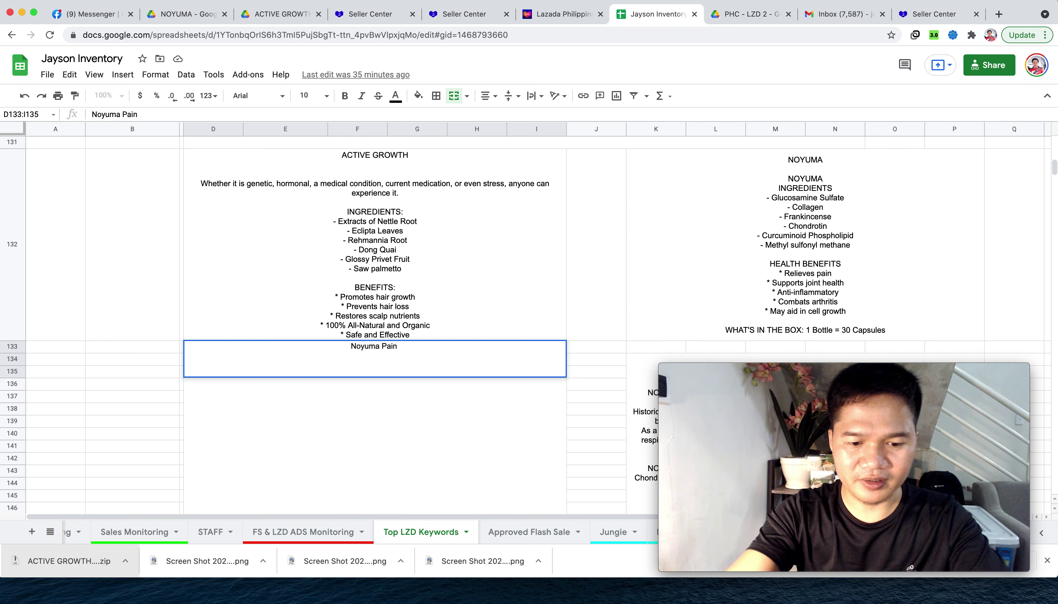
pyautogui.write('e')
pyautogui.press('BackSpace')
pyautogui.write('Re')
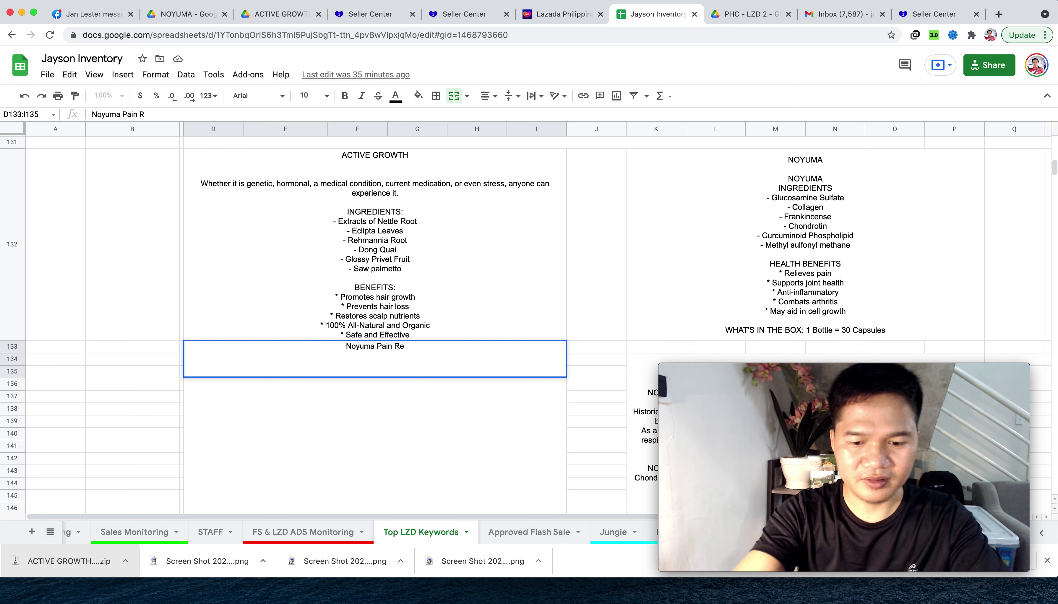
pyautogui.write('liver,')
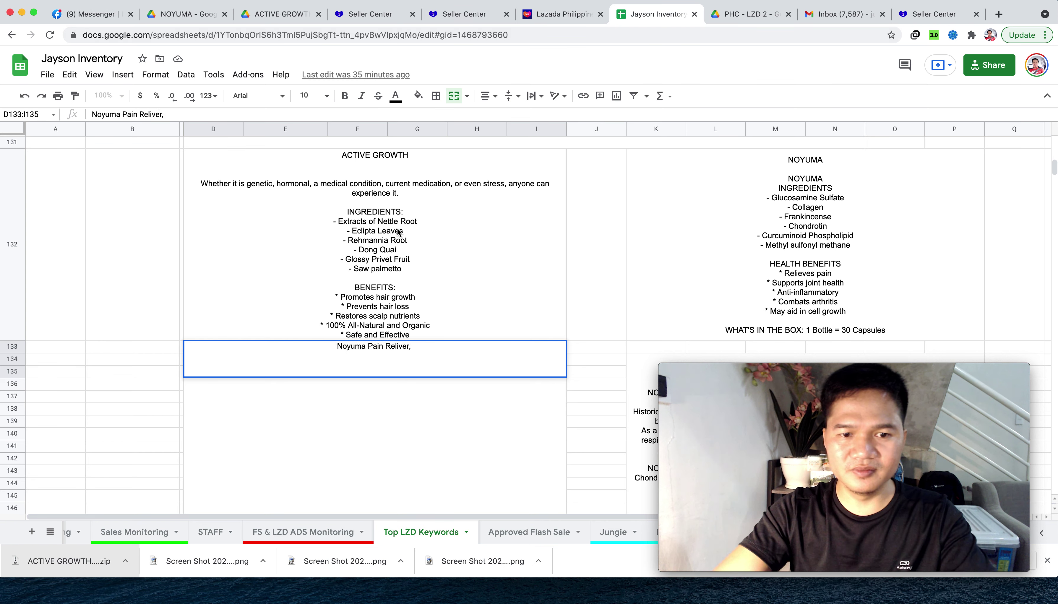
pyautogui.click(332, 346)
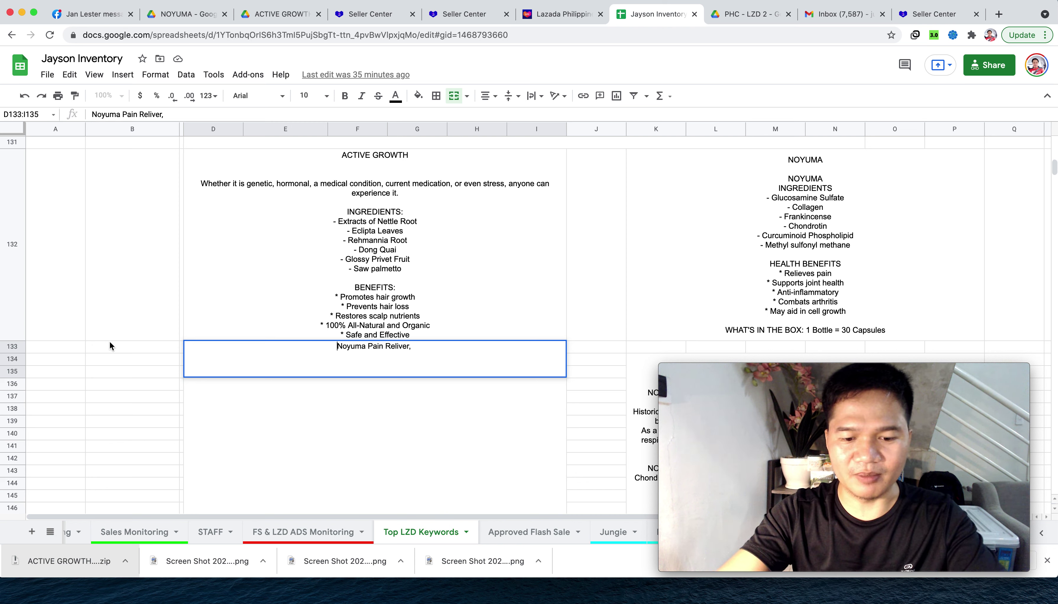
pyautogui.write('Health ')
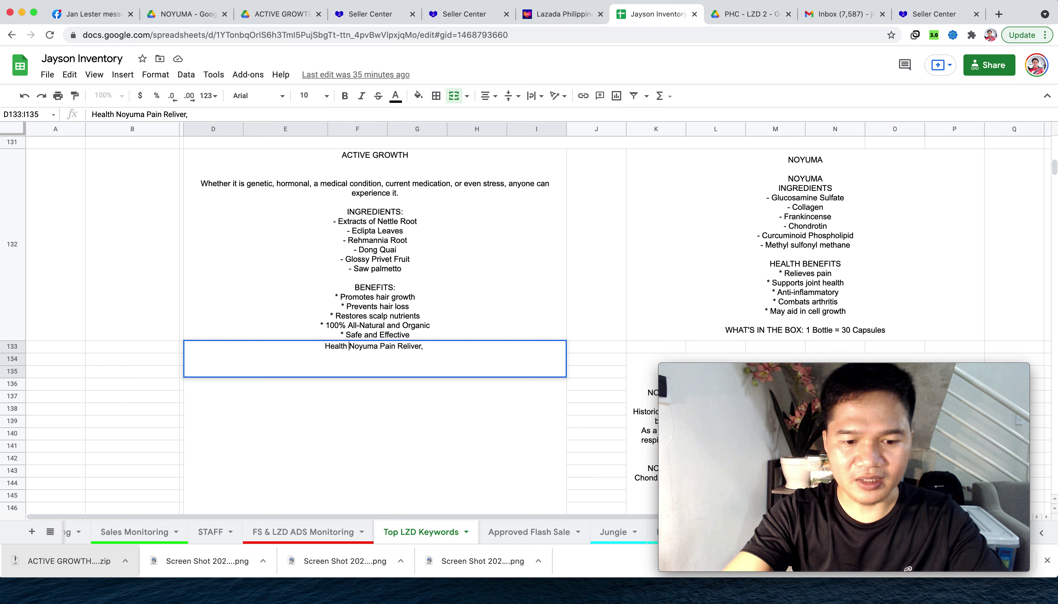
pyautogui.write('Essential')
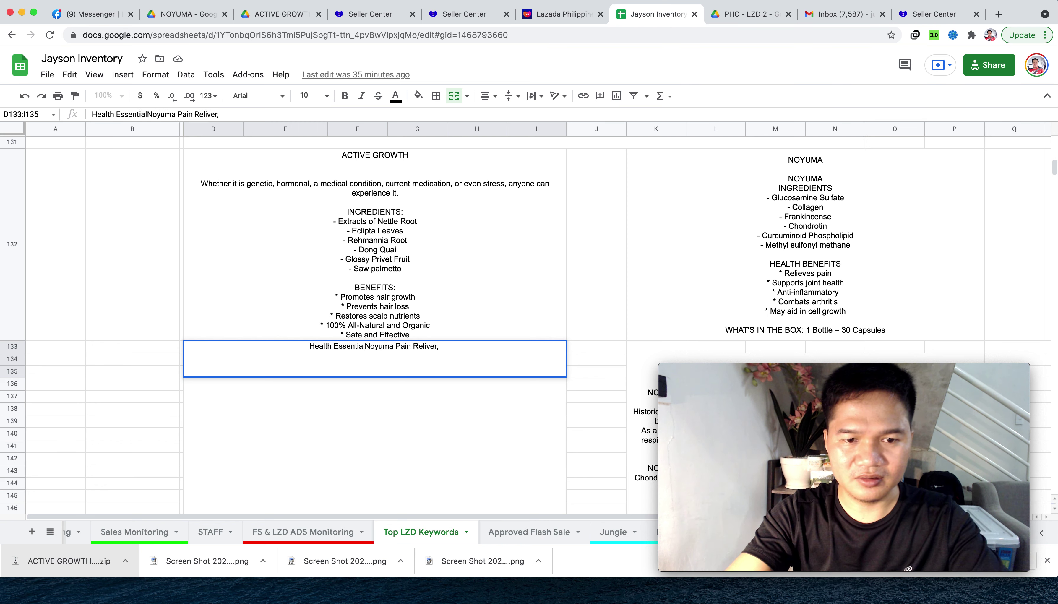
pyautogui.write('s -')
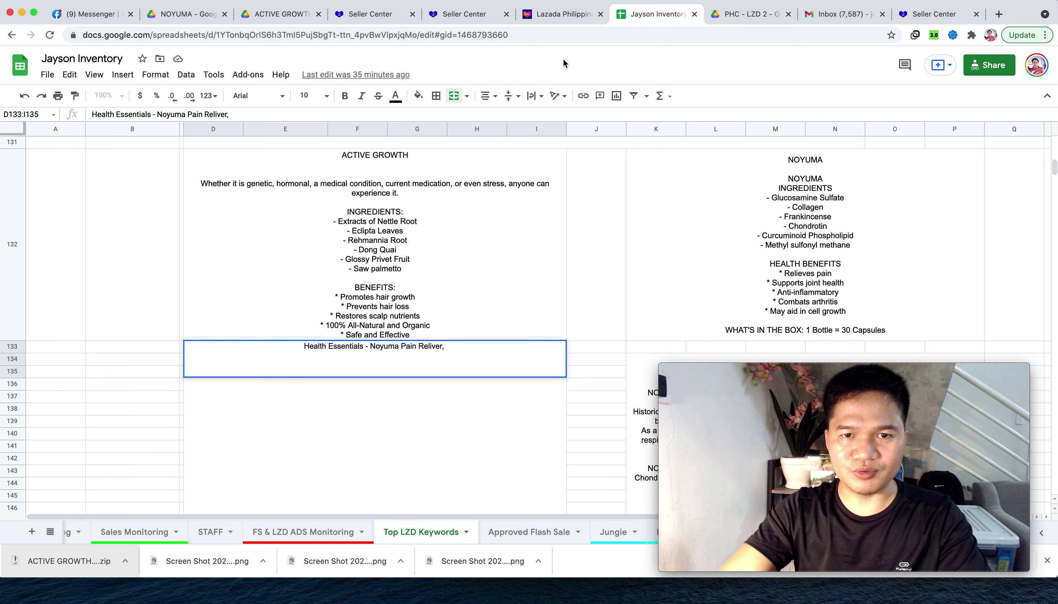
# Append 'Food Supplement, Joint Lubricator,' to D133 after checking Lazada's Noyuma suggestions
pyautogui.click(558, 15)
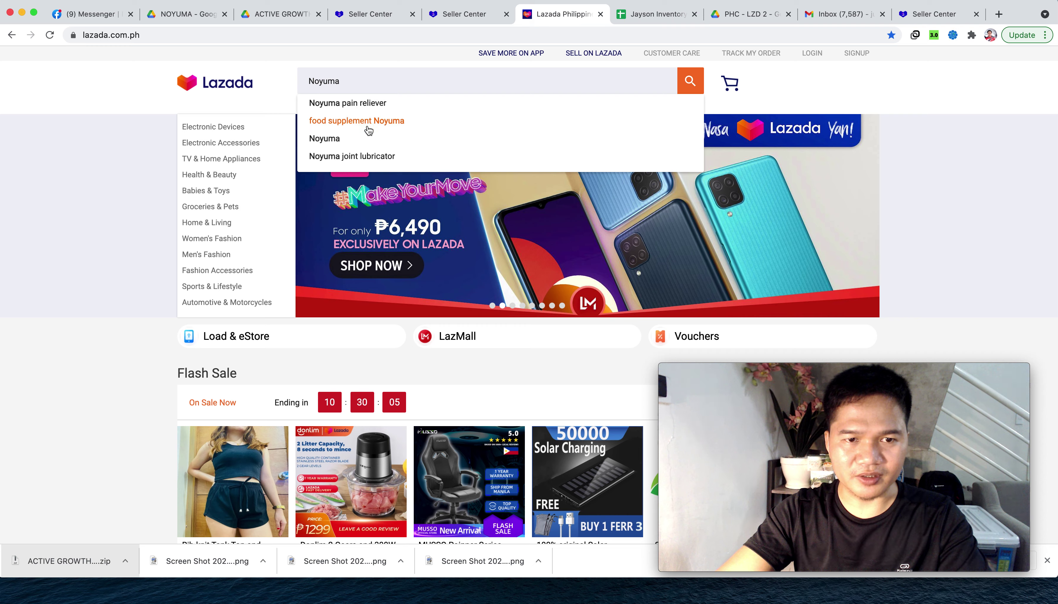
pyautogui.hotkey('ctrl', 'Tab')
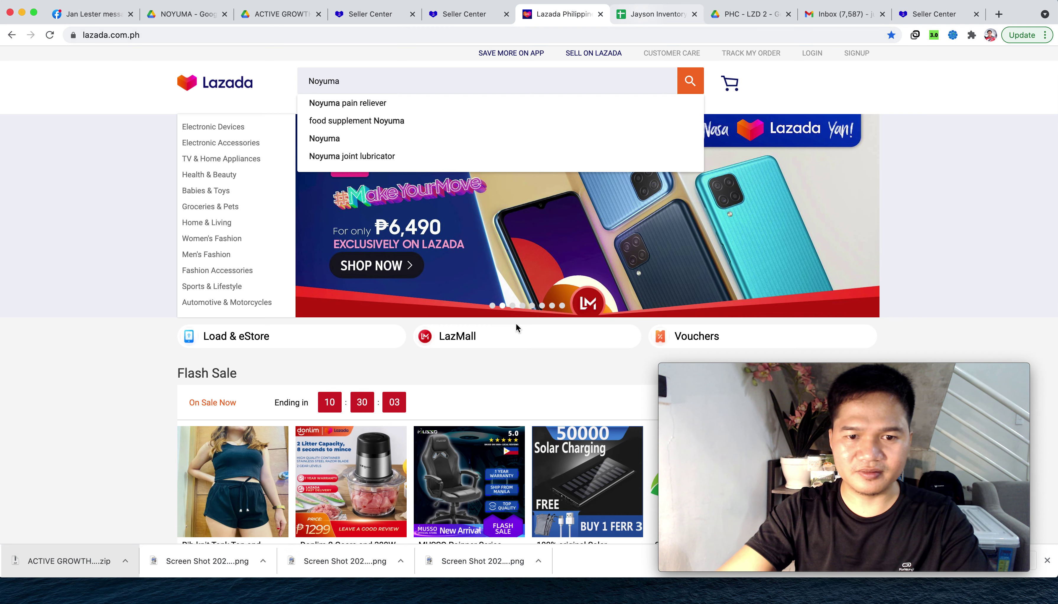
pyautogui.write('Food Sup')
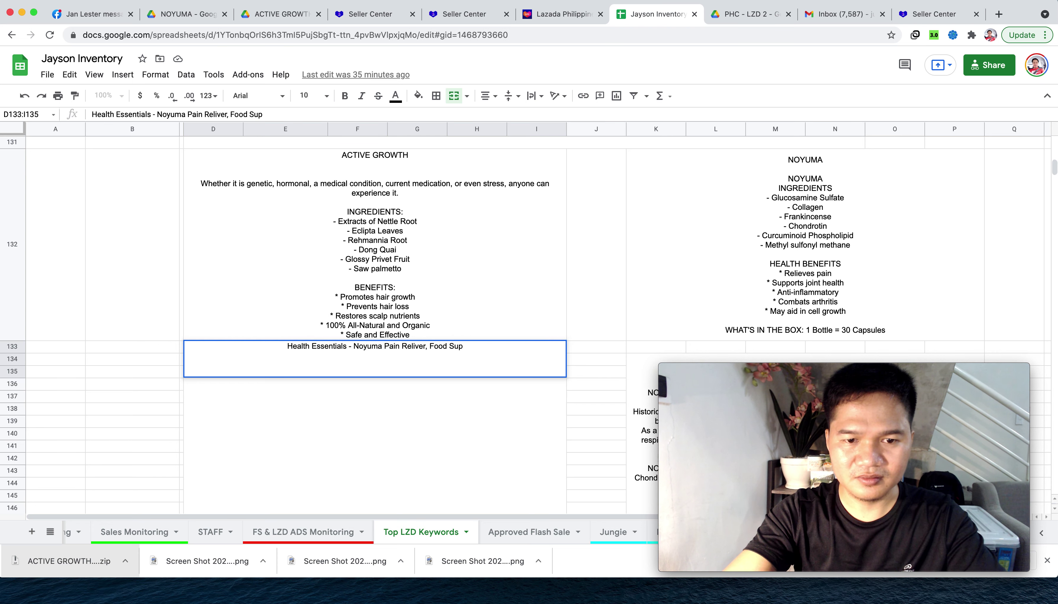
pyautogui.write('plement')
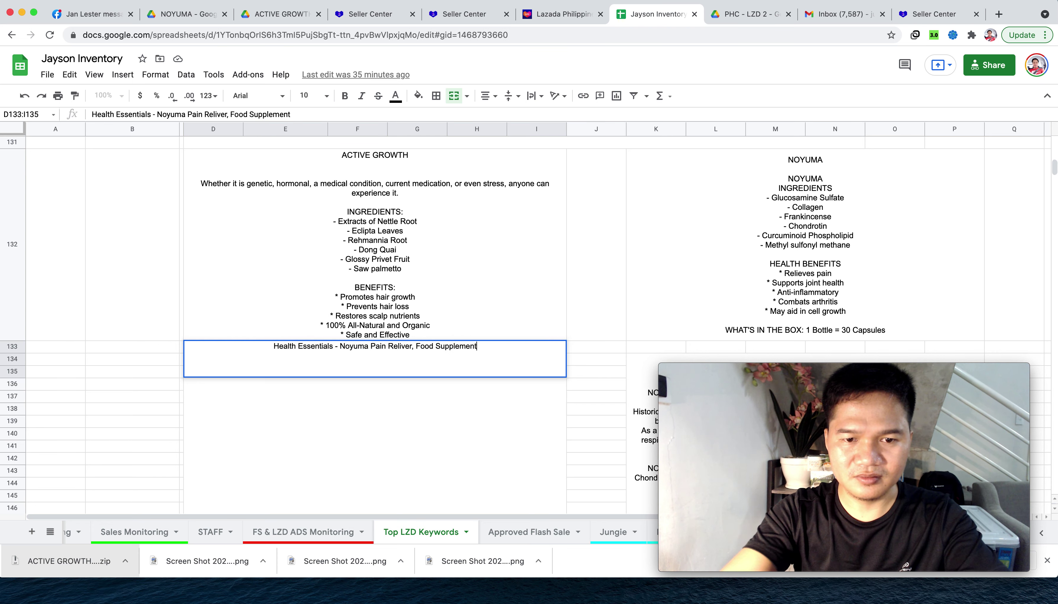
pyautogui.click(554, 15)
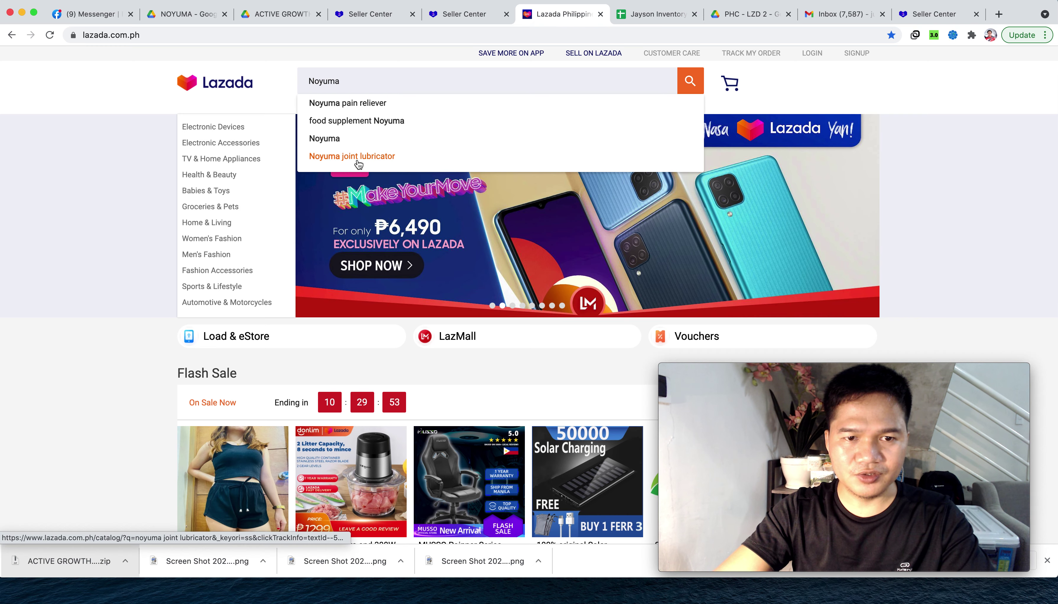
pyautogui.click(661, 13)
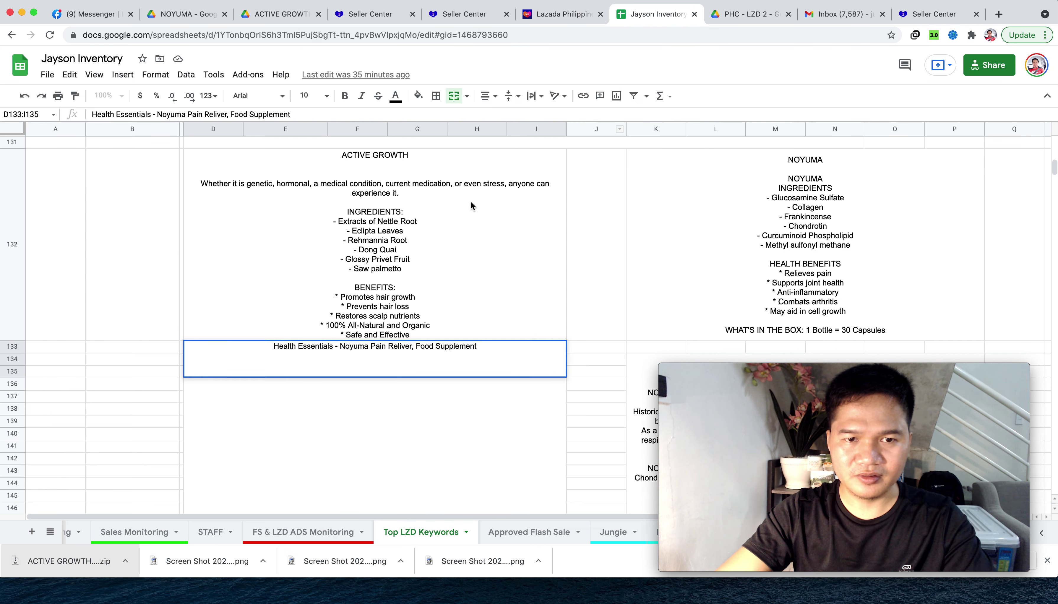
pyautogui.write(',')
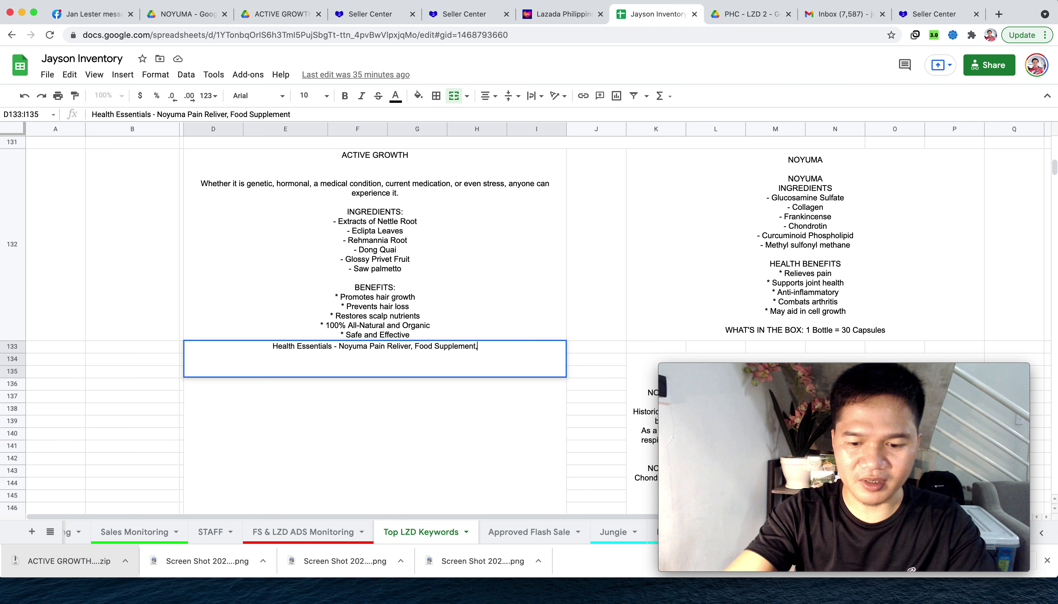
pyautogui.write(' Joint ')
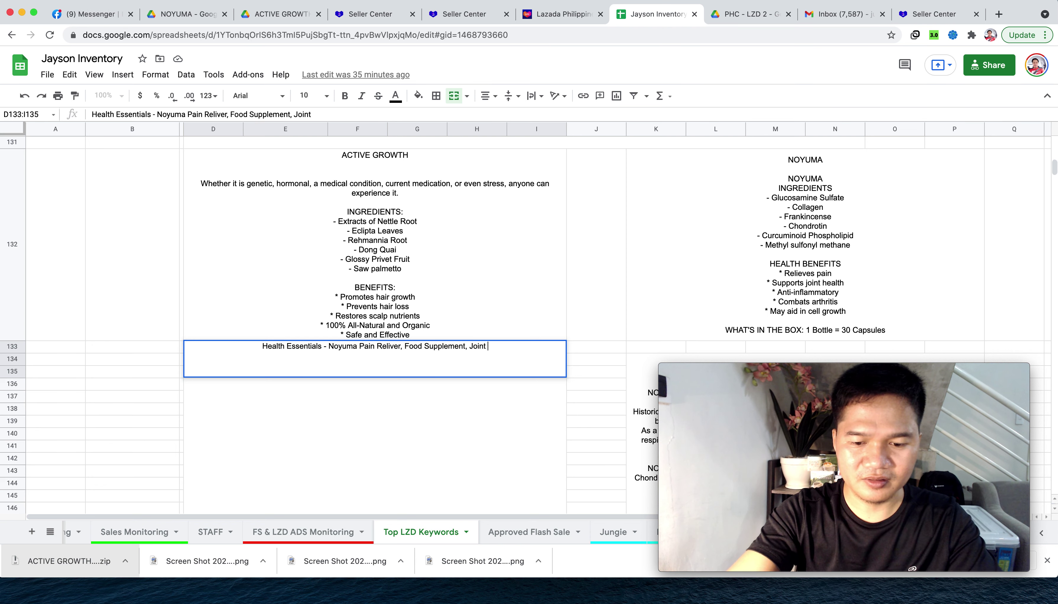
pyautogui.write('Lubri')
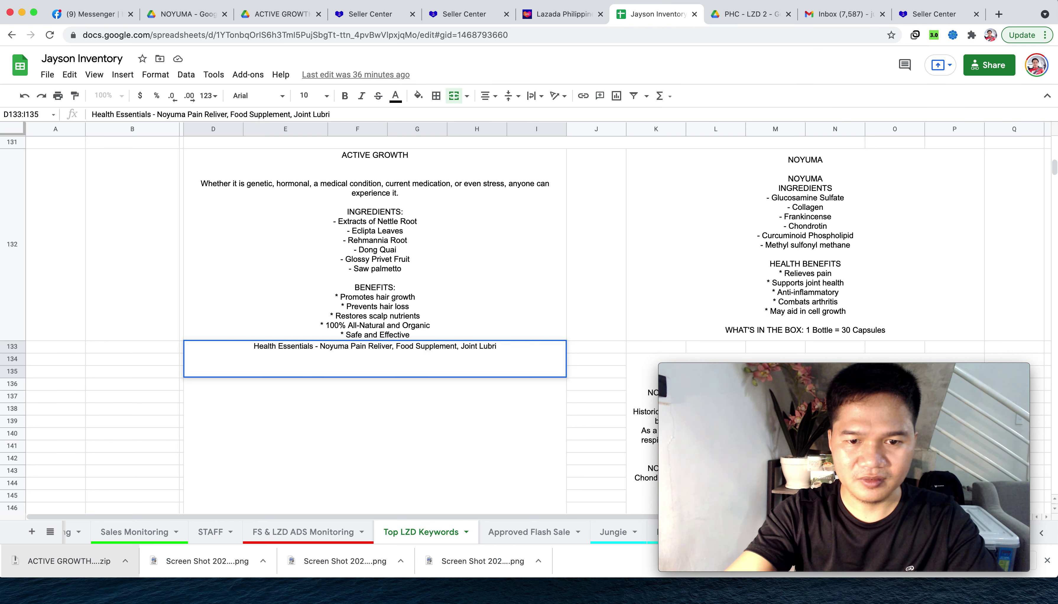
pyautogui.write('cator,')
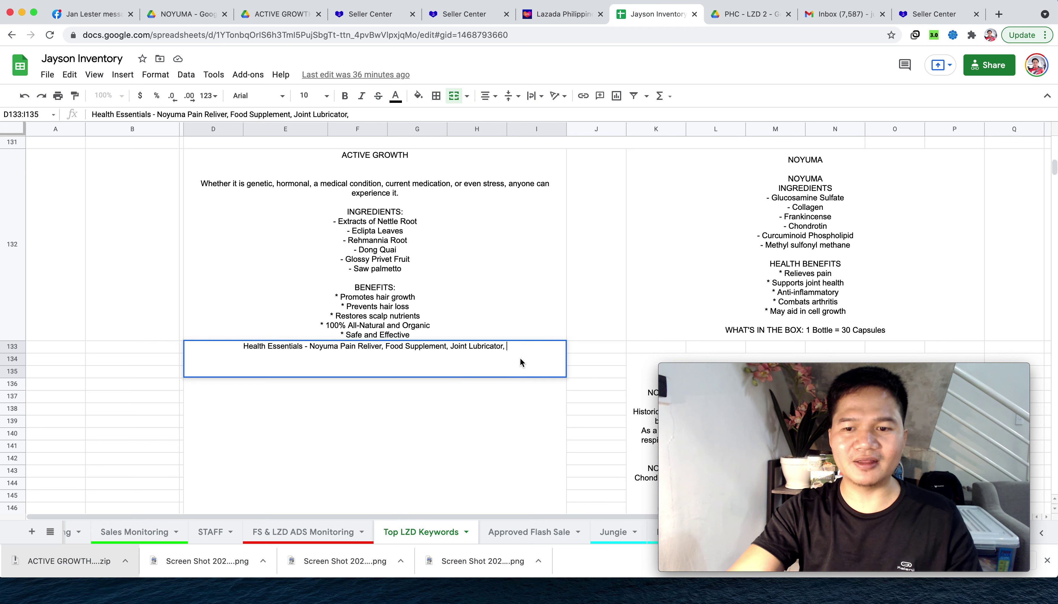
pyautogui.click(550, 15)
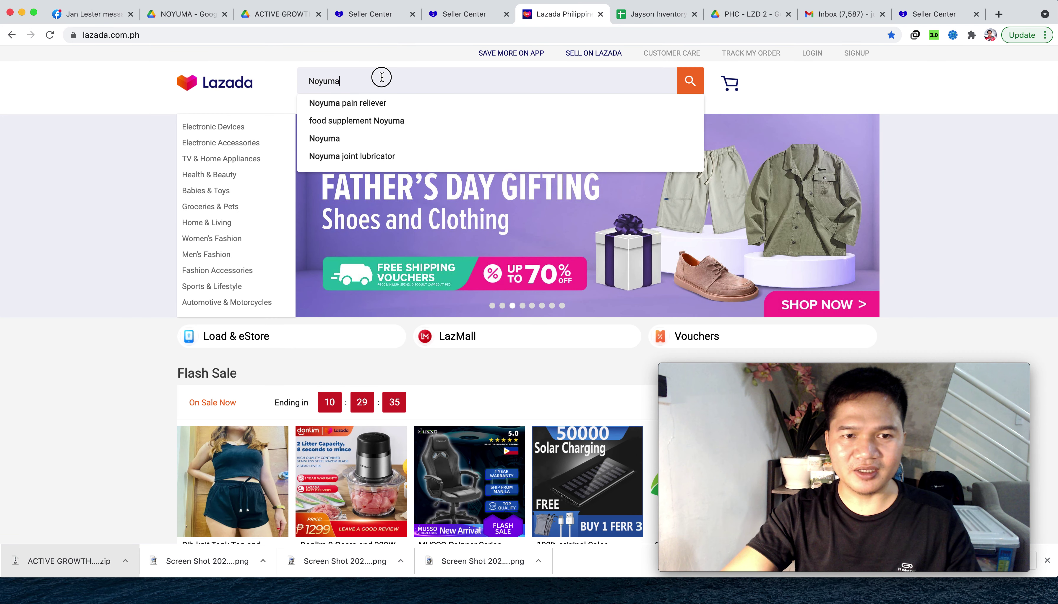
# Search Lazada for 'Rheuma' to list suggestions like Rheumatic oil, Rheuma herb and Rheumatic patch
pyautogui.doubleClick(356, 75)
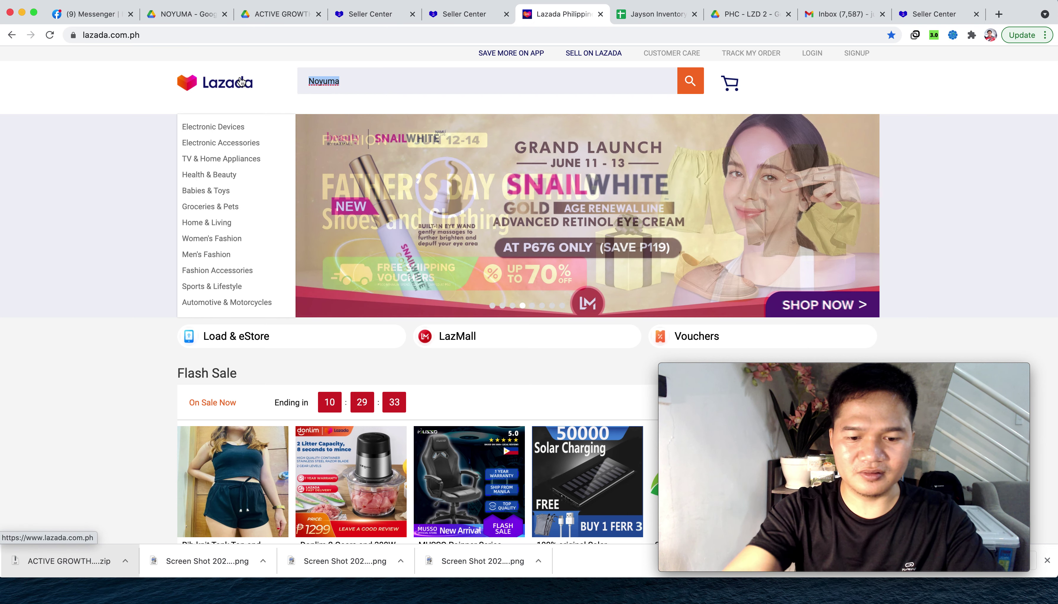
pyautogui.write('R')
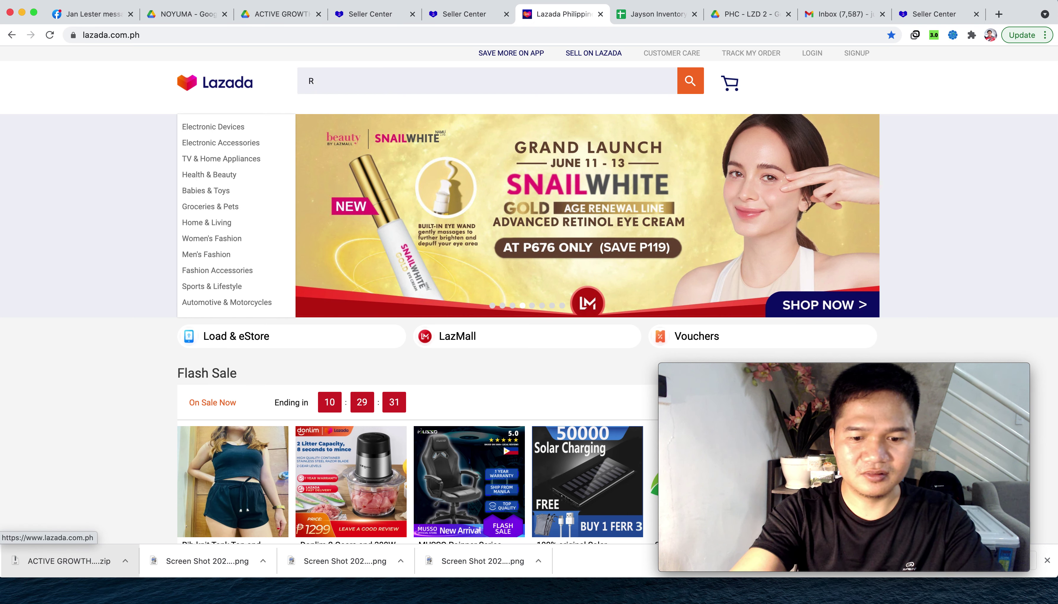
pyautogui.write('heuma')
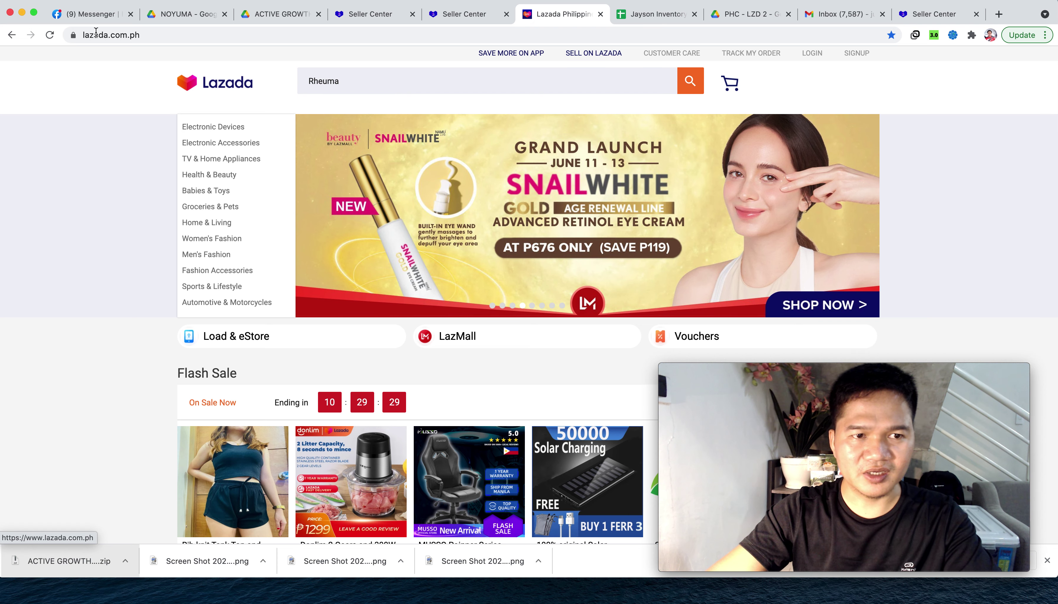
pyautogui.click(50, 35)
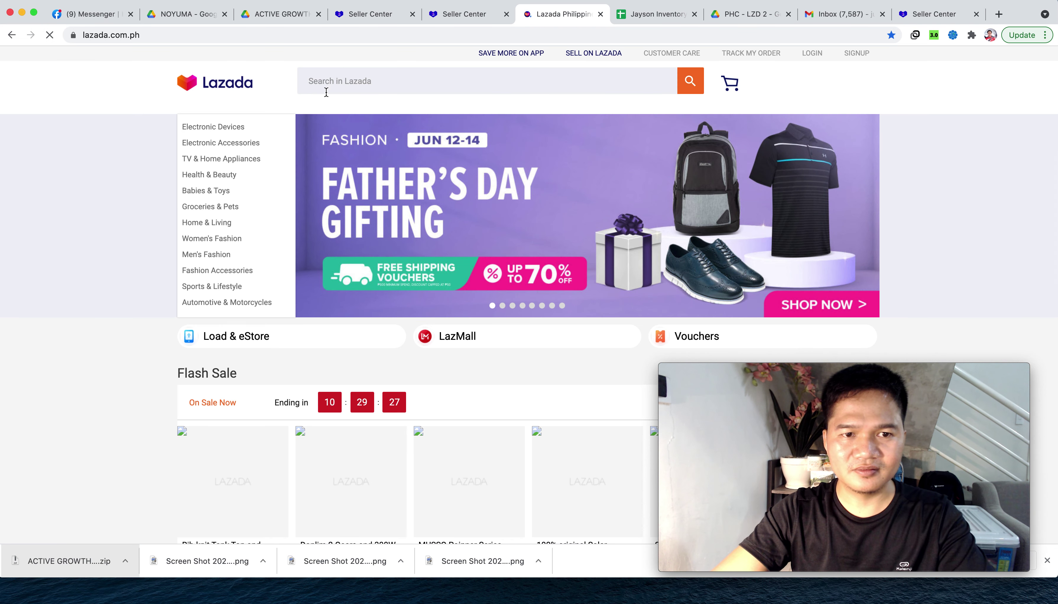
pyautogui.click(326, 81)
pyautogui.write('Rhuma')
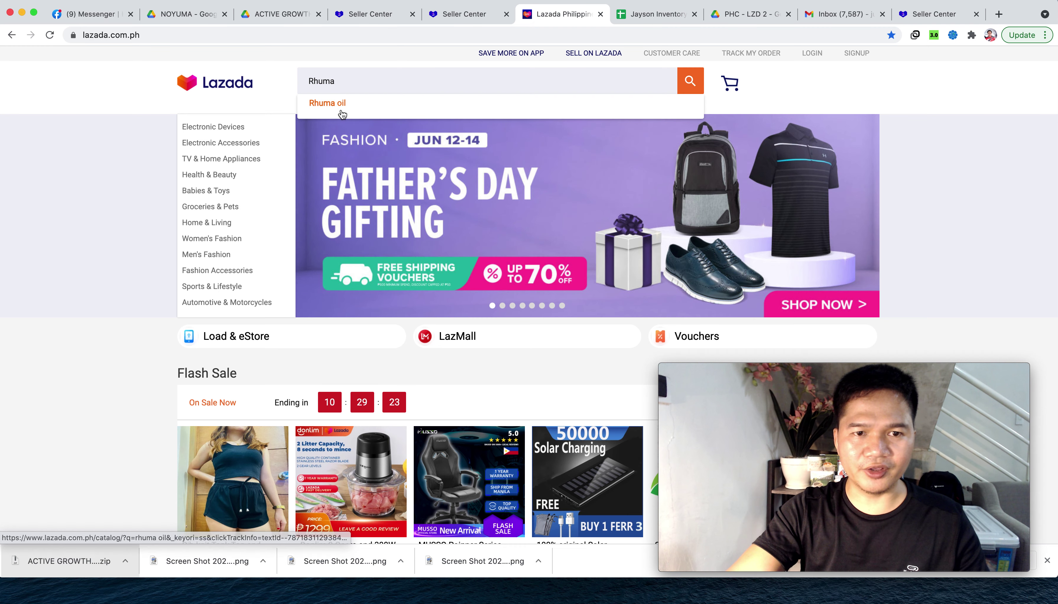
pyautogui.click(318, 80)
pyautogui.write('e')
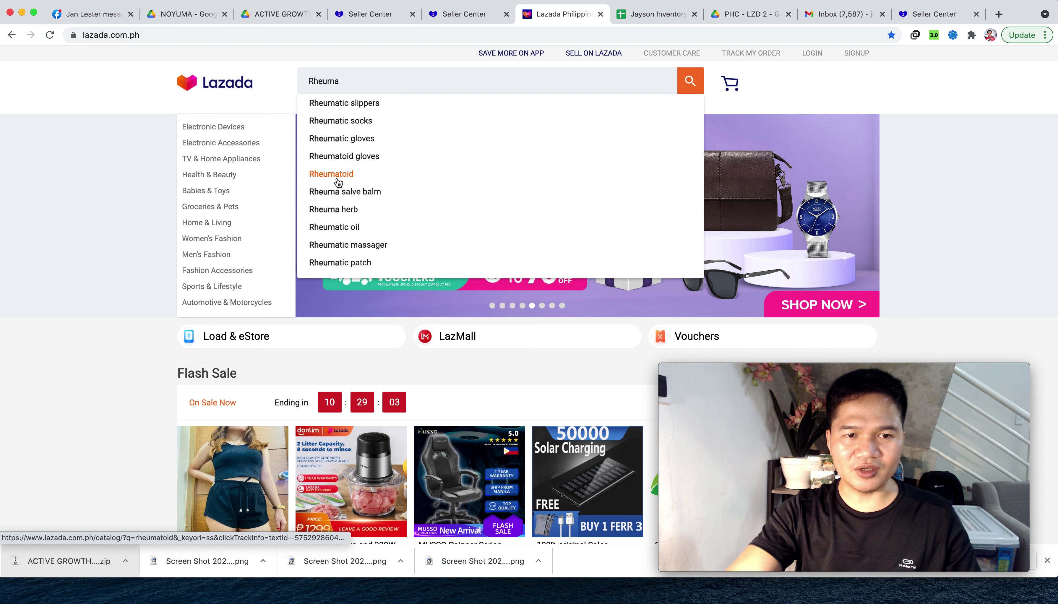
pyautogui.click(465, 14)
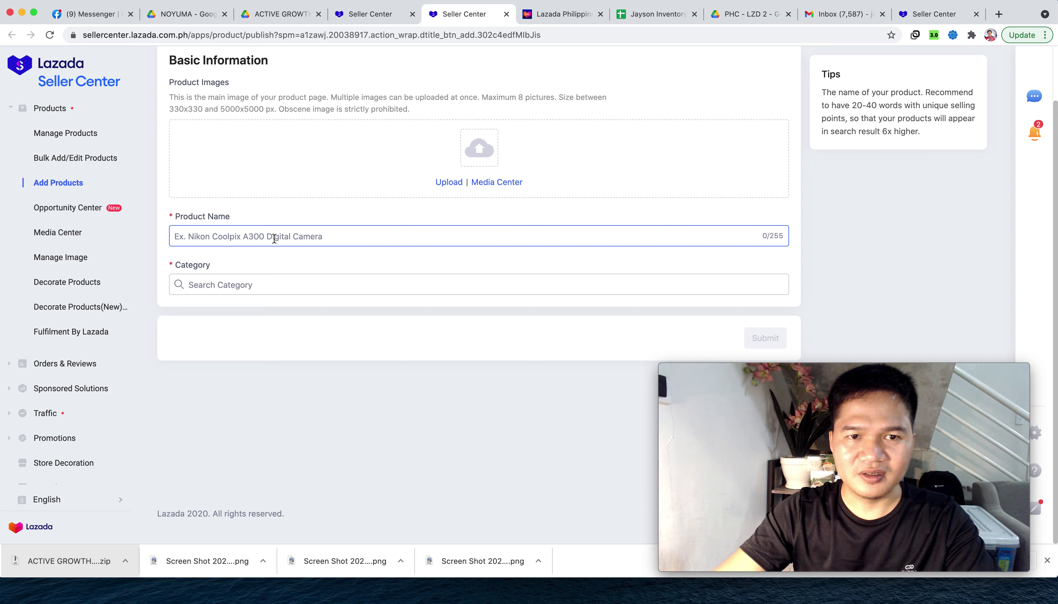
# Append 'Rheumatoid, Herb,' to the D133 keyword text, checking the Rheuma suggestions in between
pyautogui.click(641, 16)
pyautogui.doubleClick(516, 359)
pyautogui.write('Rh')
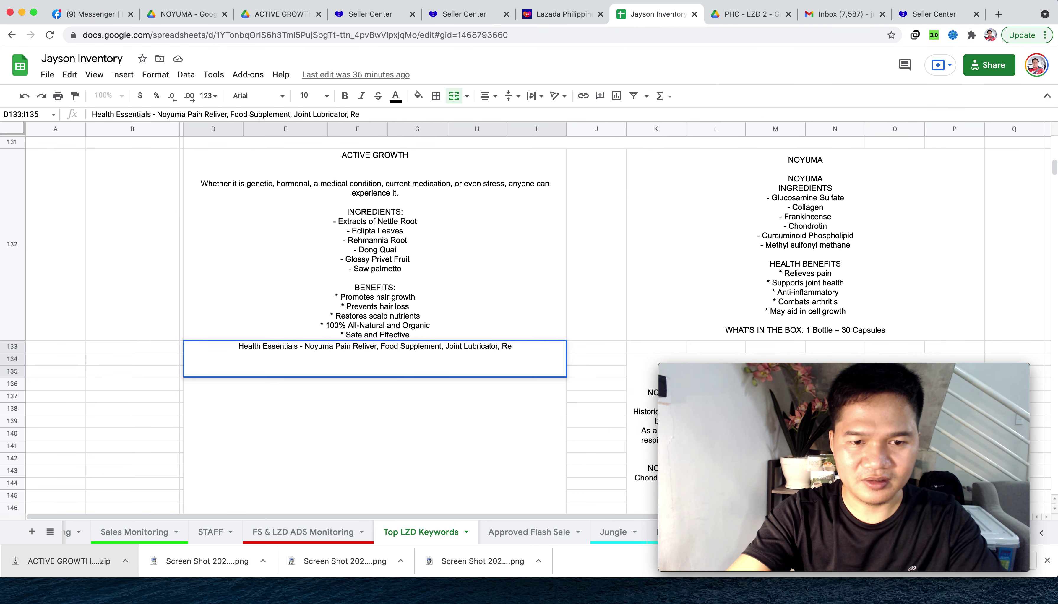
pyautogui.write('eumat')
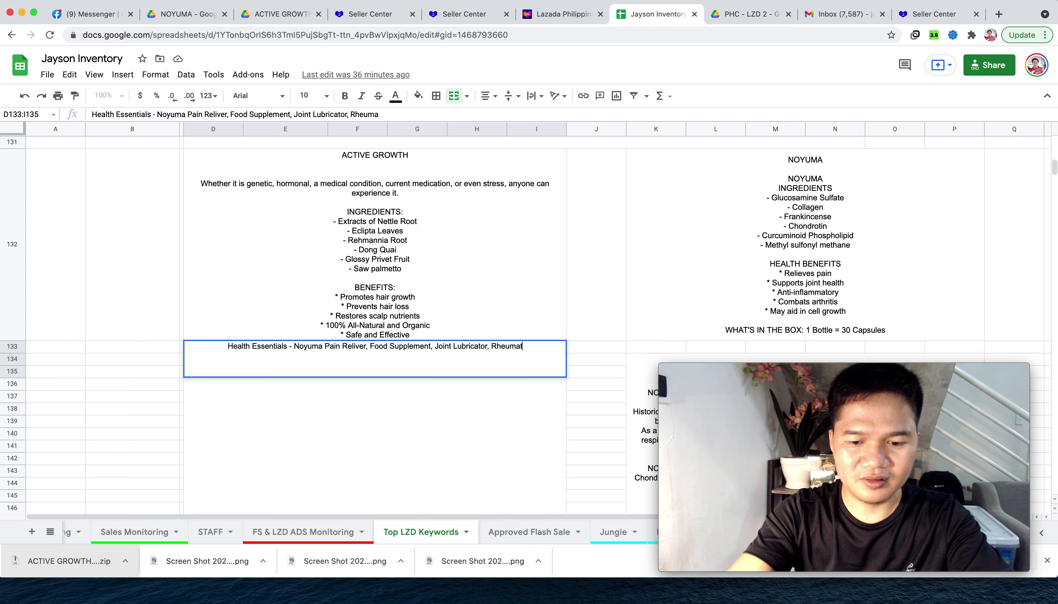
pyautogui.write('oid,')
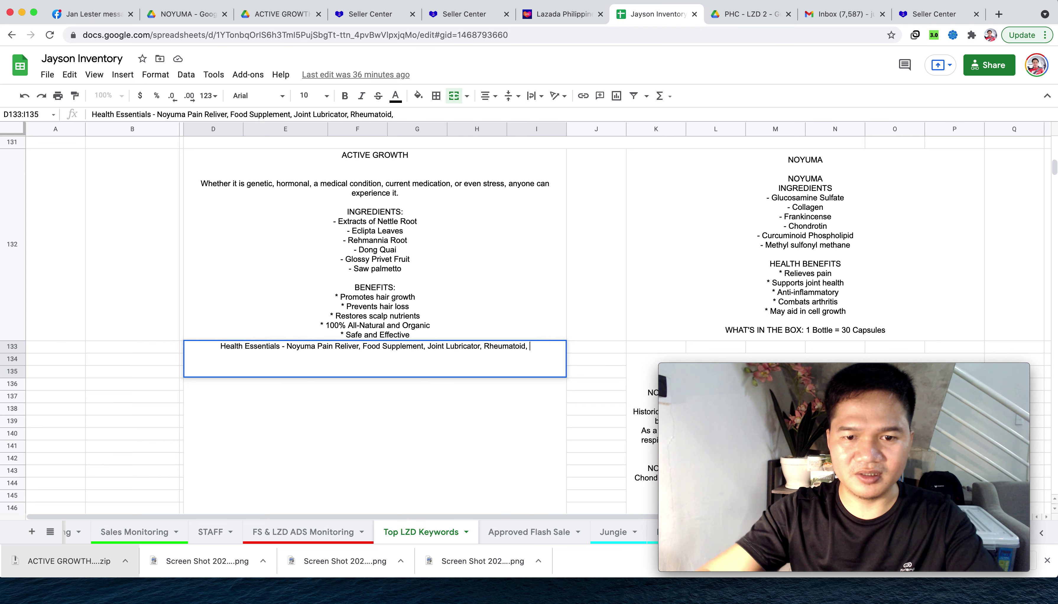
pyautogui.click(554, 14)
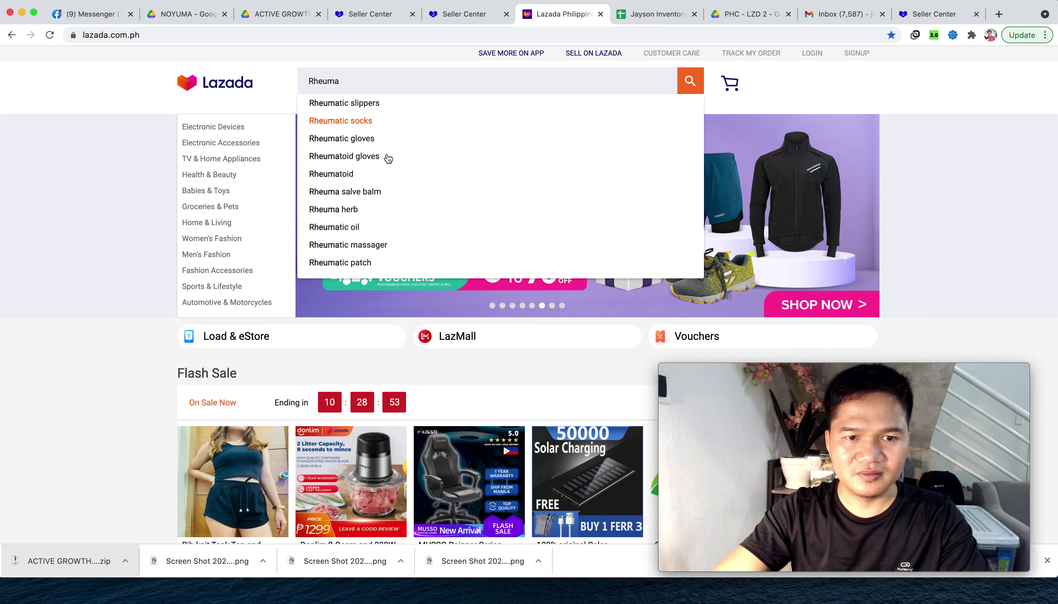
pyautogui.click(654, 14)
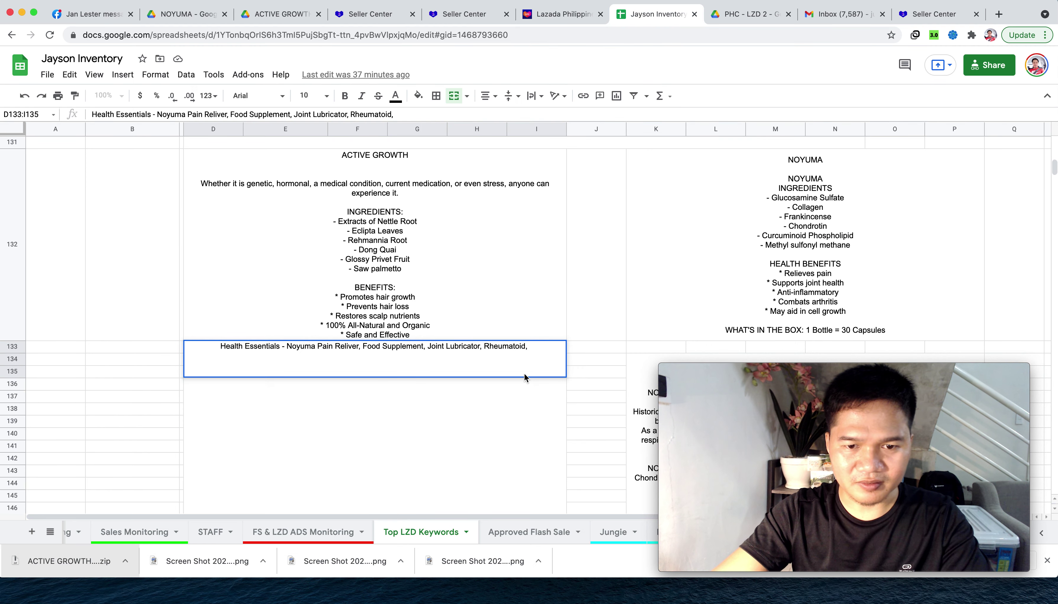
pyautogui.write('Her')
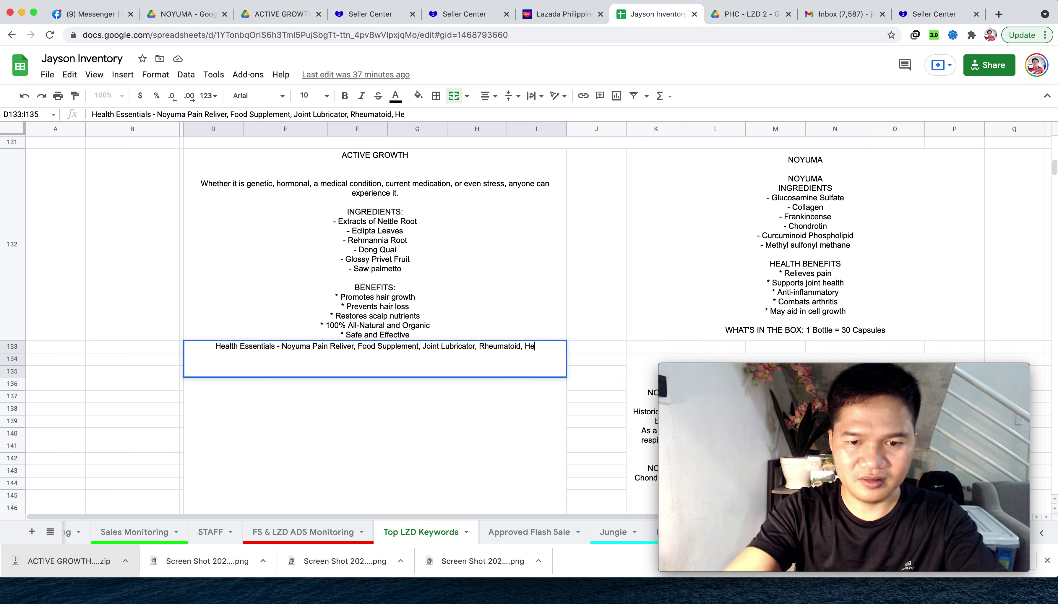
pyautogui.press('BackSpace')
pyautogui.press('BackSpace')
pyautogui.press('BackSpace')
pyautogui.press('BackSpace')
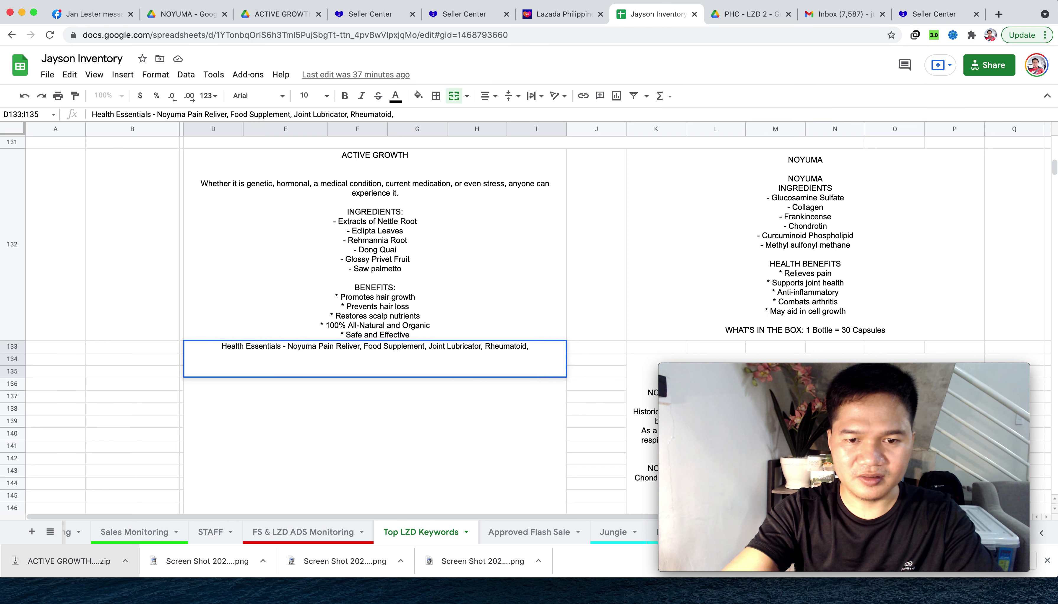
pyautogui.write('Herb,')
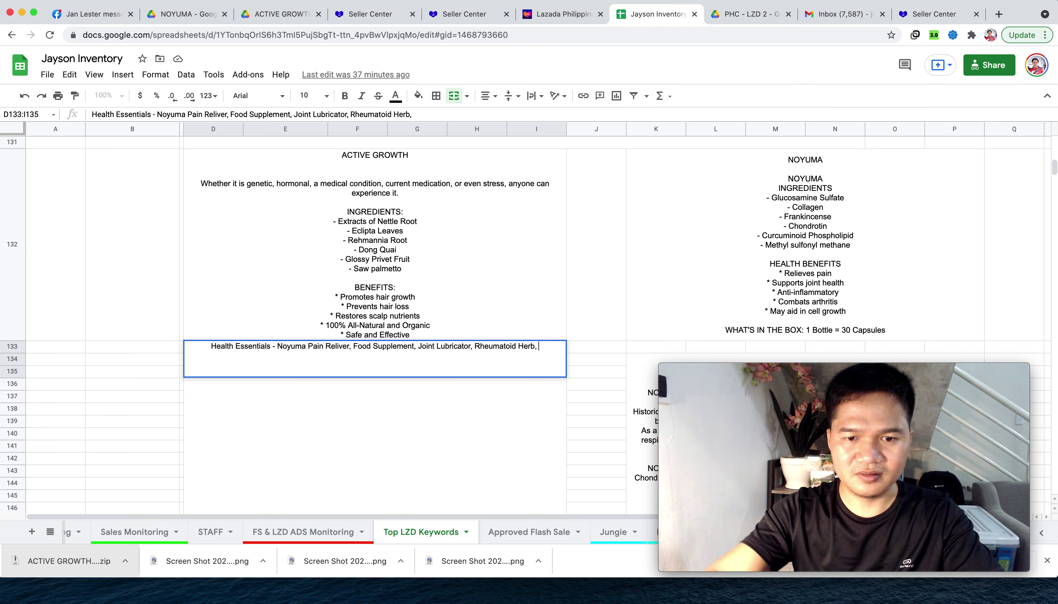
pyautogui.click(545, 14)
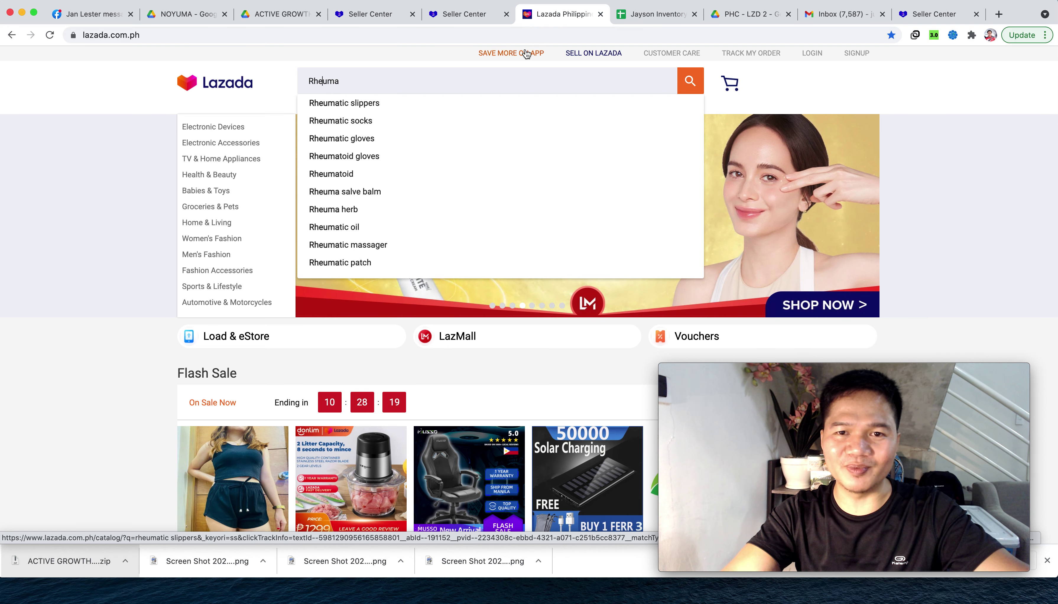
# Append 'Not socks slips, Gloves,' to the D133 keywords, checking the Rheuma suggestions
pyautogui.click(644, 16)
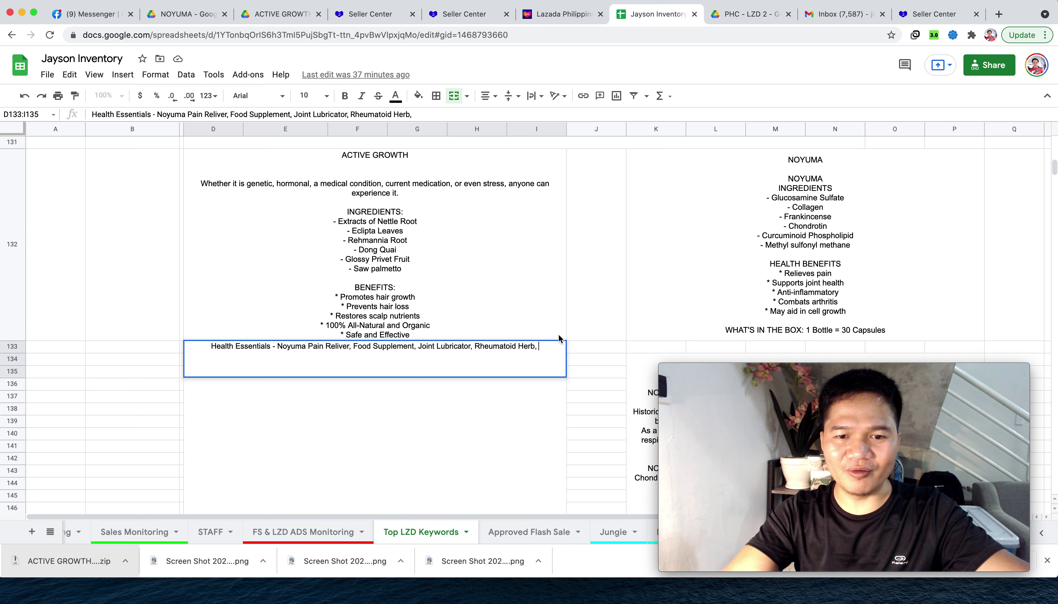
pyautogui.write('Not ')
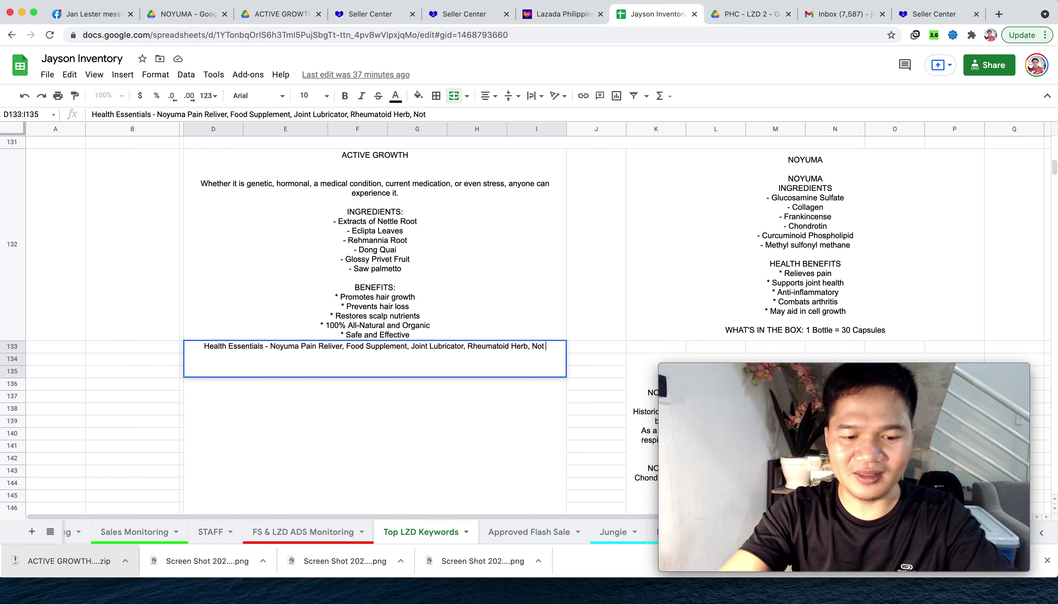
pyautogui.write('socks slipper')
pyautogui.write('s,')
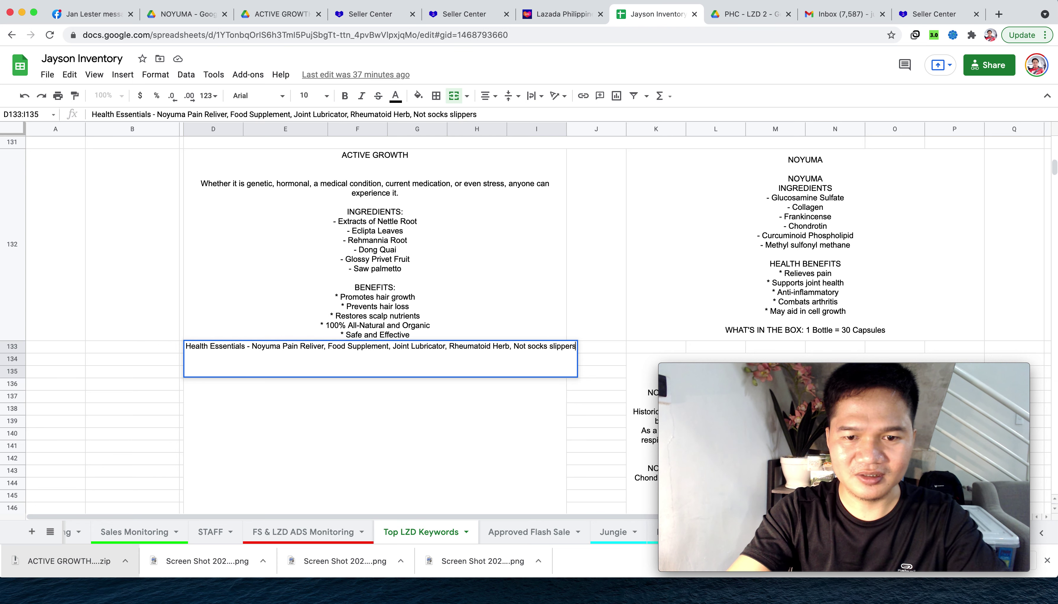
pyautogui.click(554, 16)
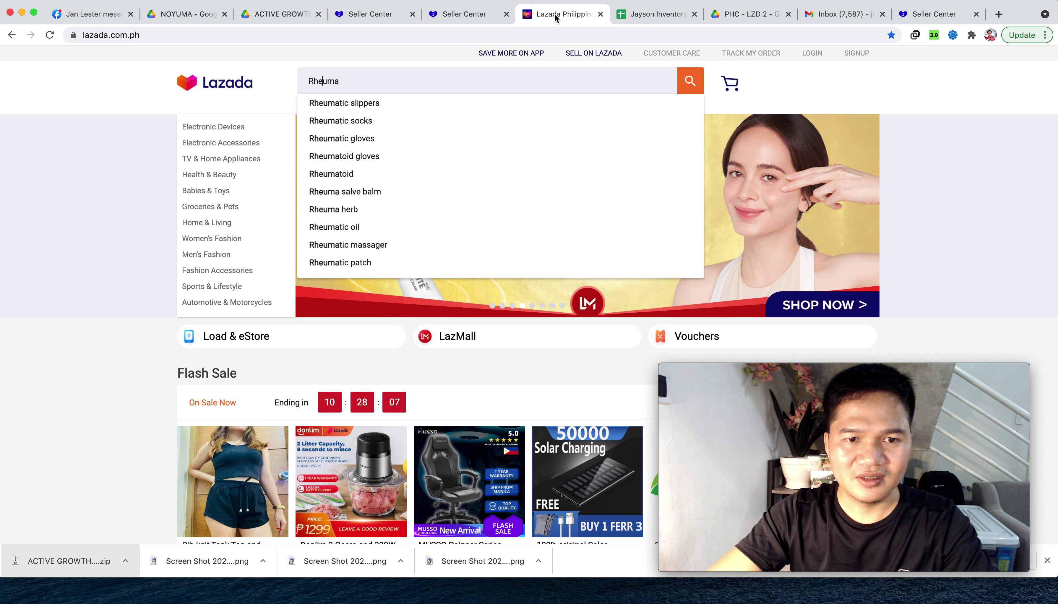
pyautogui.click(651, 17)
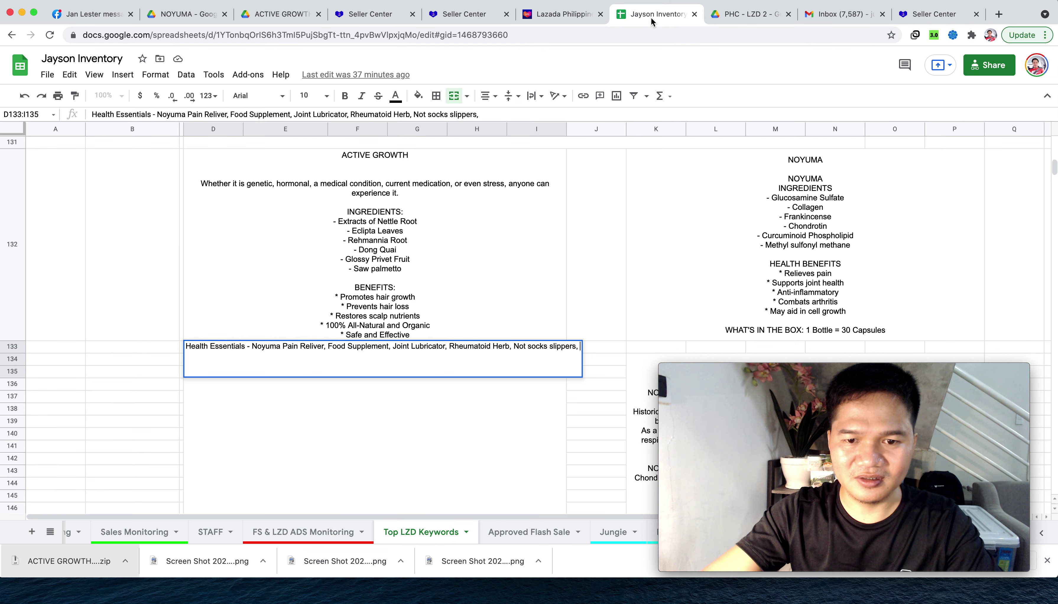
pyautogui.write('Gloves,')
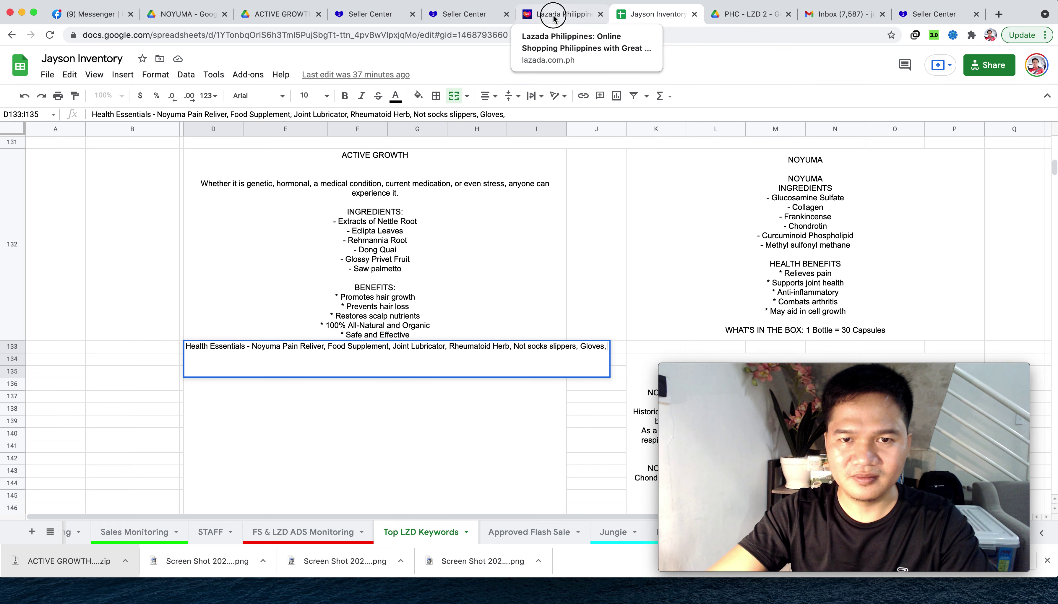
pyautogui.click(553, 16)
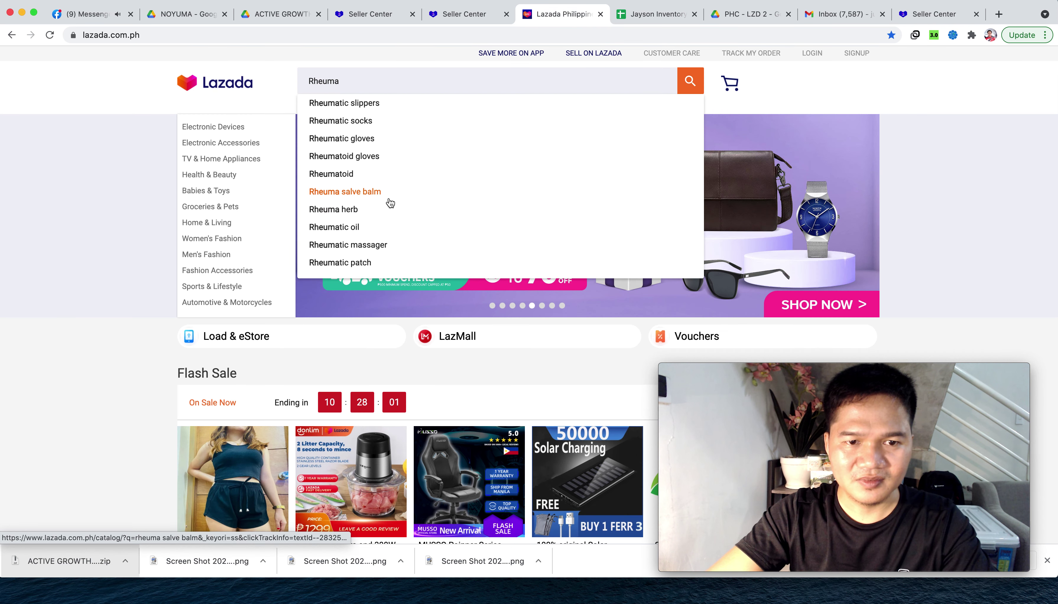
pyautogui.click(658, 15)
# Finish the title with 'Salv Balm Oil Massager Patch' and paste it into Product Name
pyautogui.write('Salv')
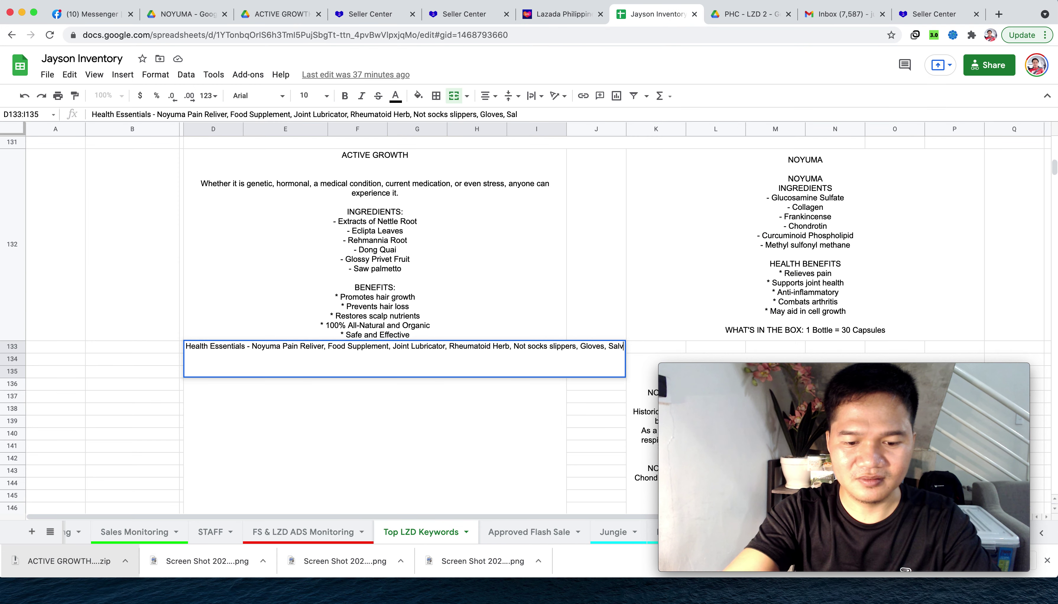
pyautogui.write(' Balm,')
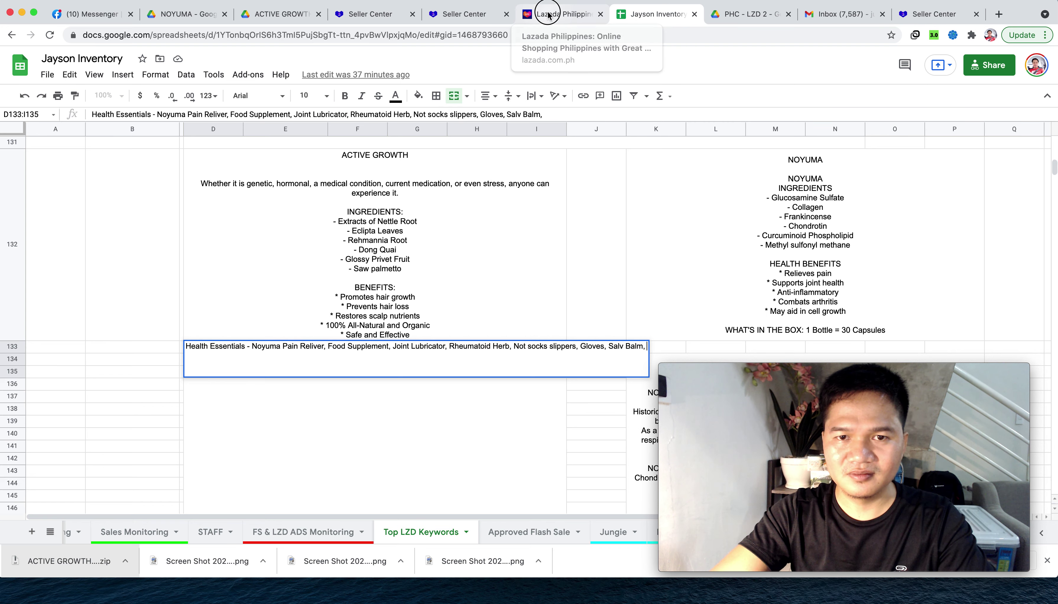
pyautogui.click(558, 13)
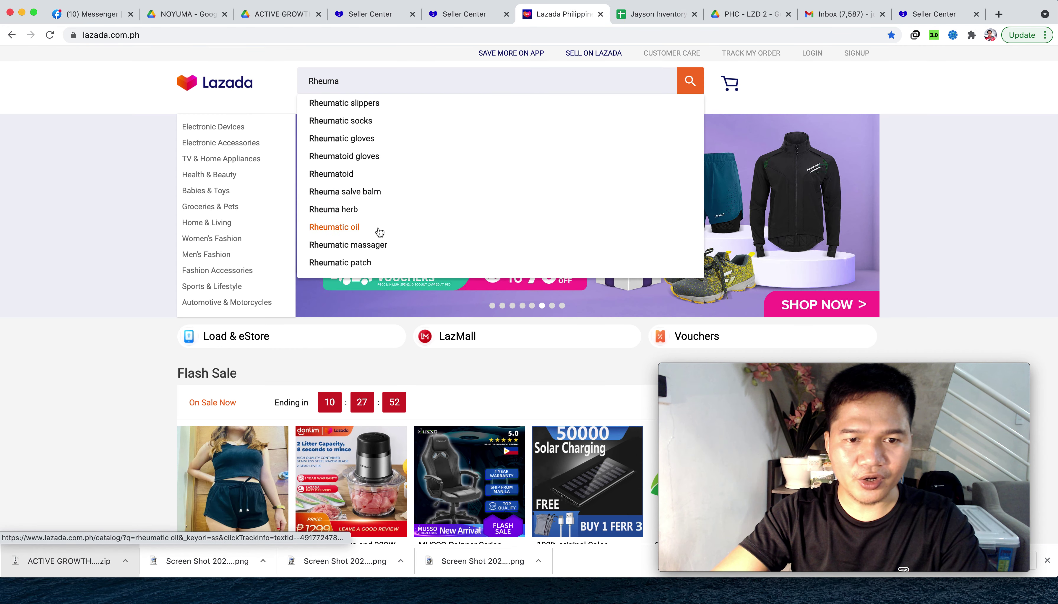
pyautogui.click(647, 14)
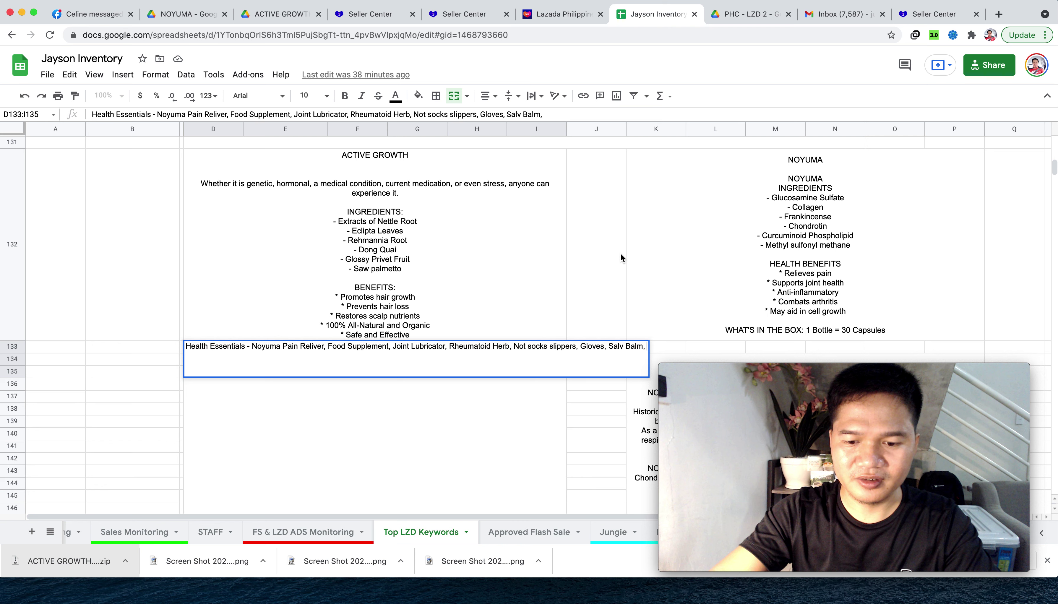
pyautogui.write('Oil')
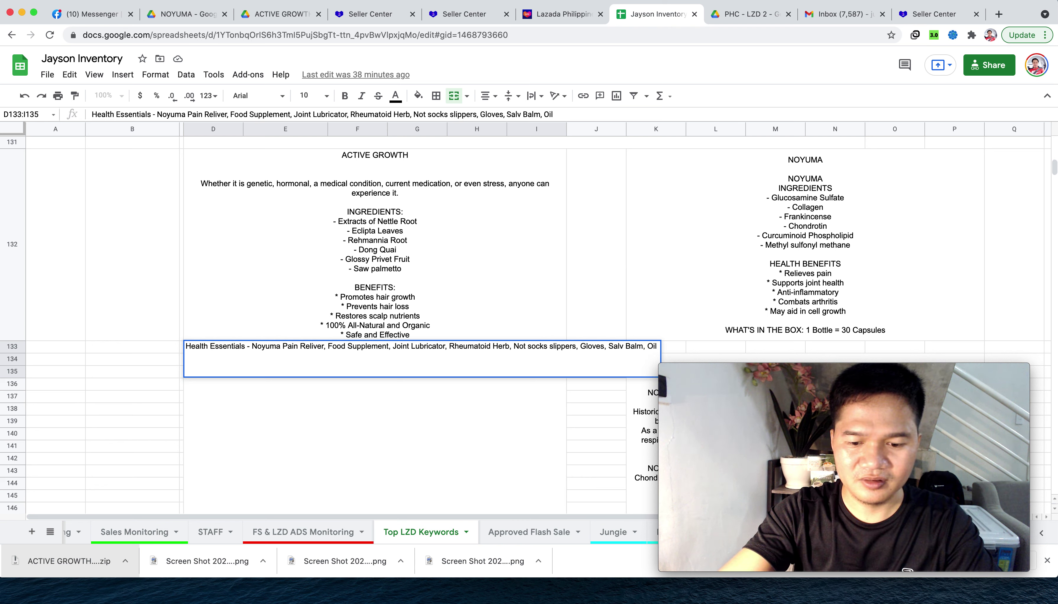
pyautogui.write(' Mssager')
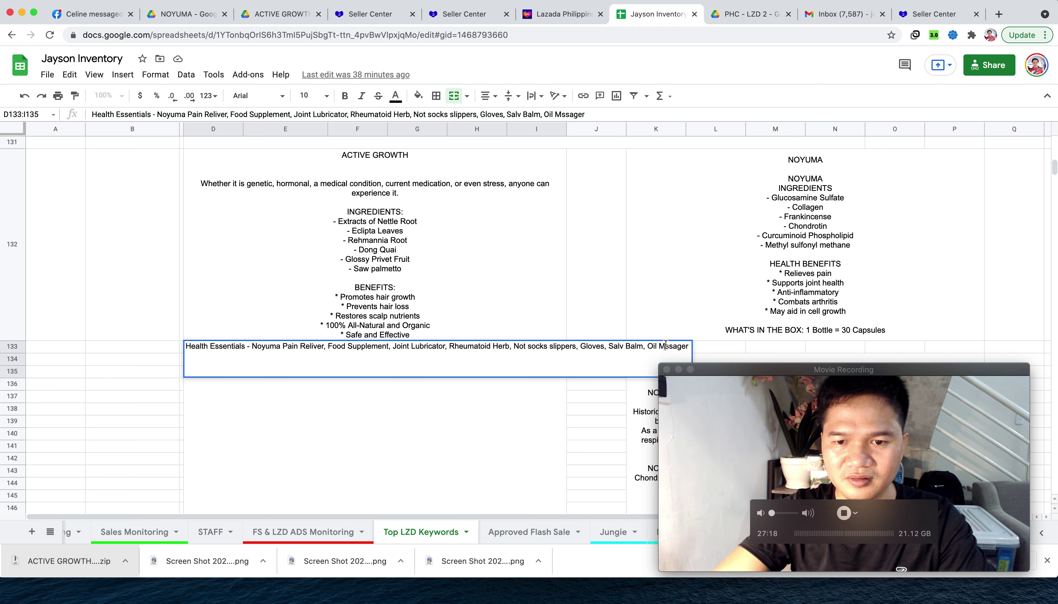
pyautogui.click(560, 16)
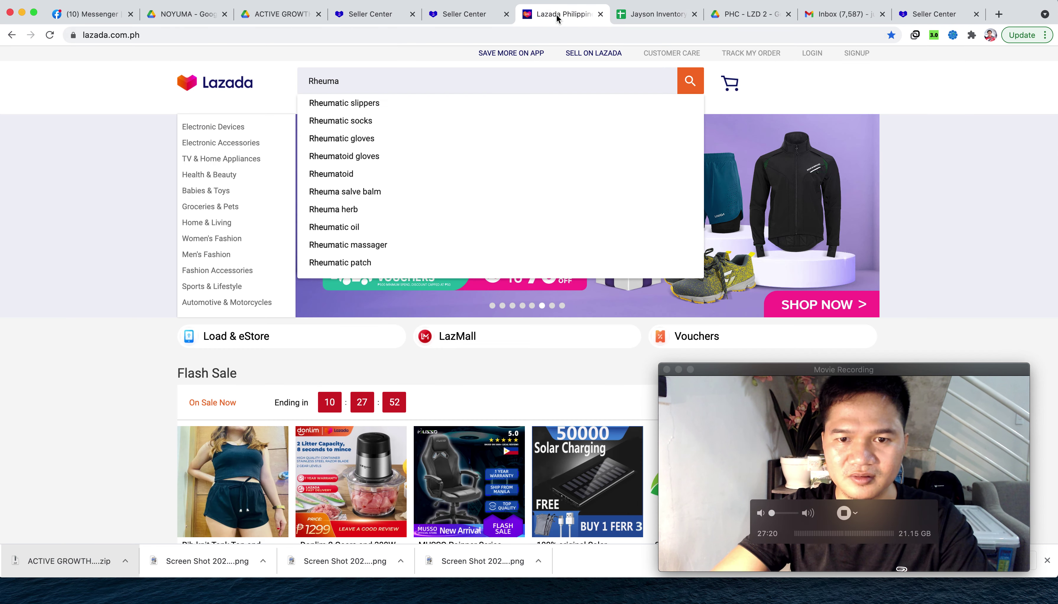
pyautogui.click(653, 14)
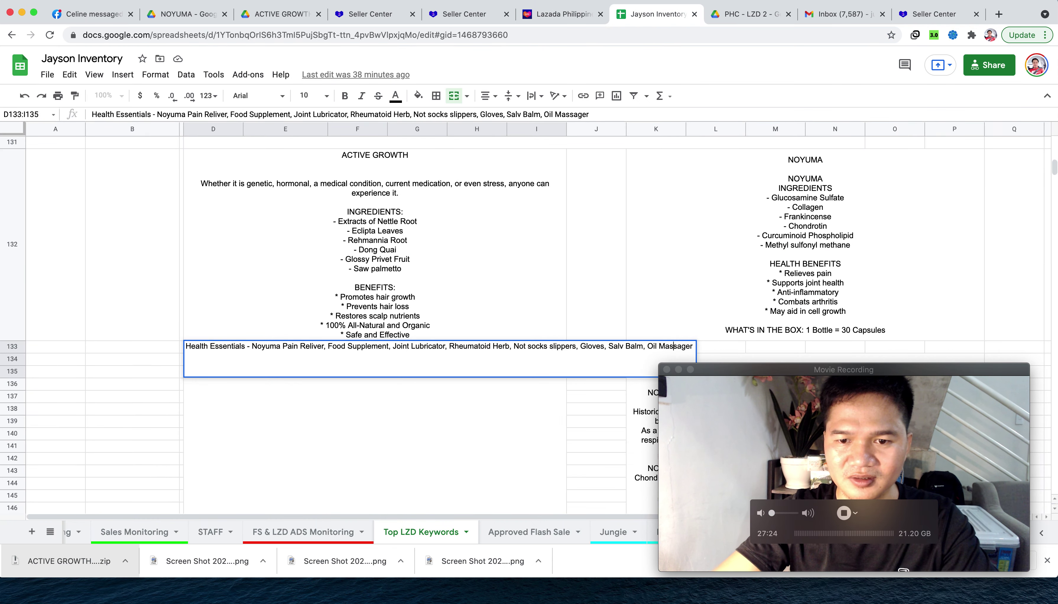
pyautogui.write('Patch')
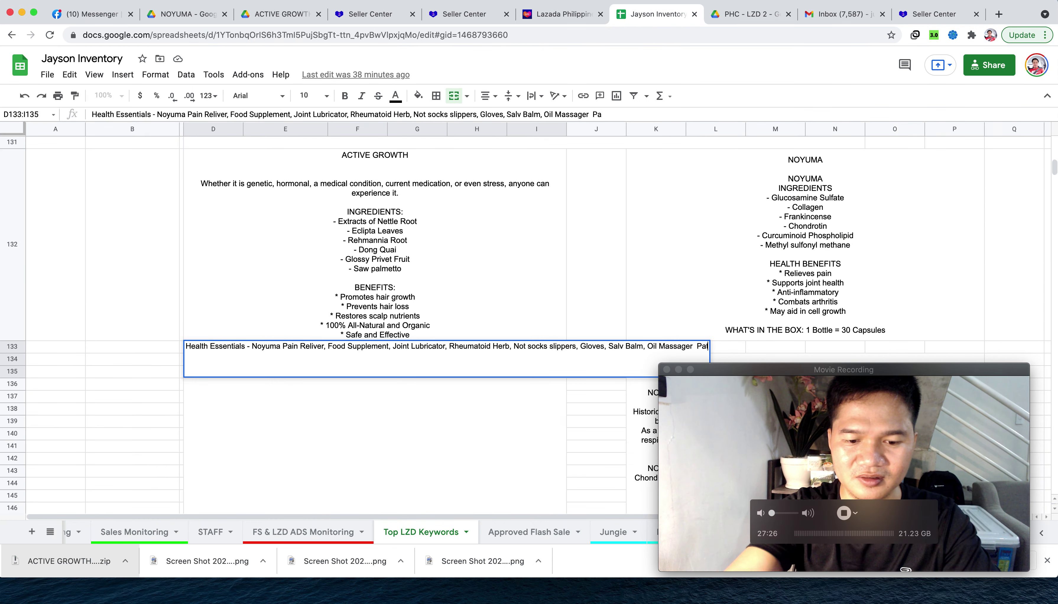
pyautogui.hotkey('ctrl', 'a')
pyautogui.press('super+c')
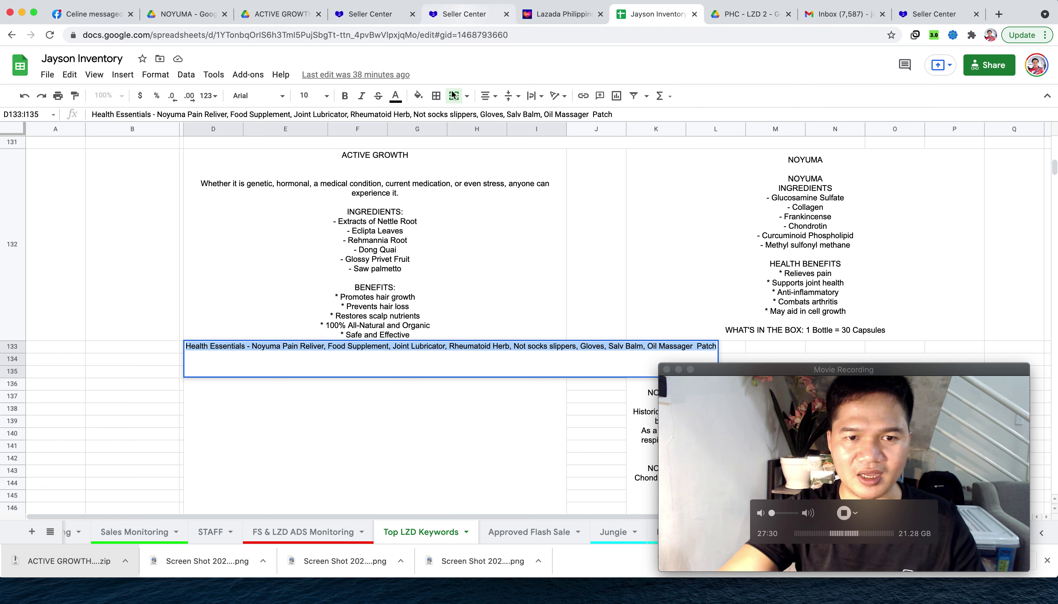
pyautogui.click(465, 14)
pyautogui.press('super+v')
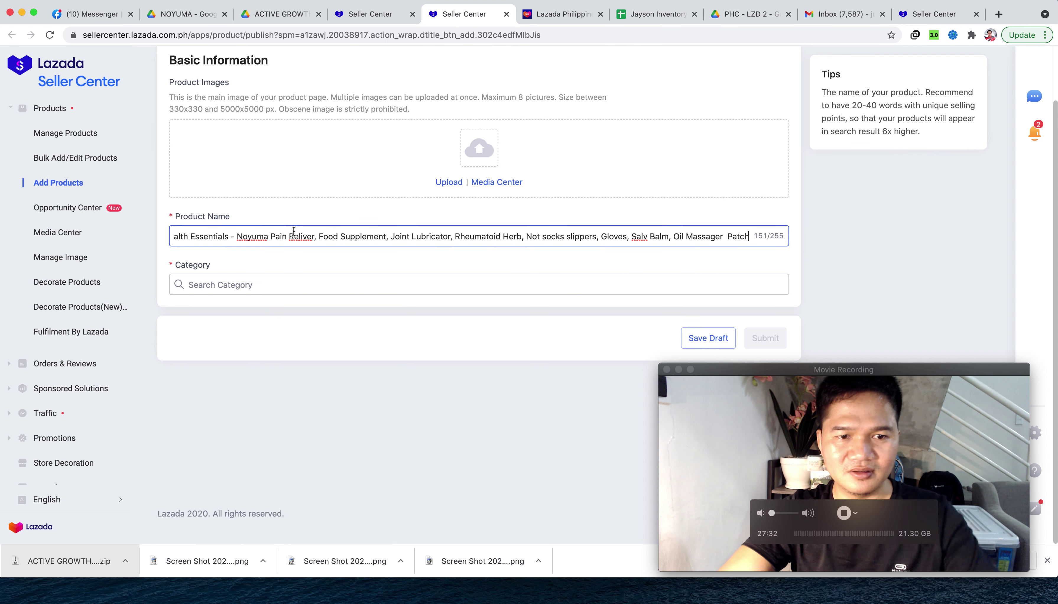
# Leave Product Name to load category suggestions, then select the ACTIVE GROWTH cell in the sheet
pyautogui.click(849, 245)
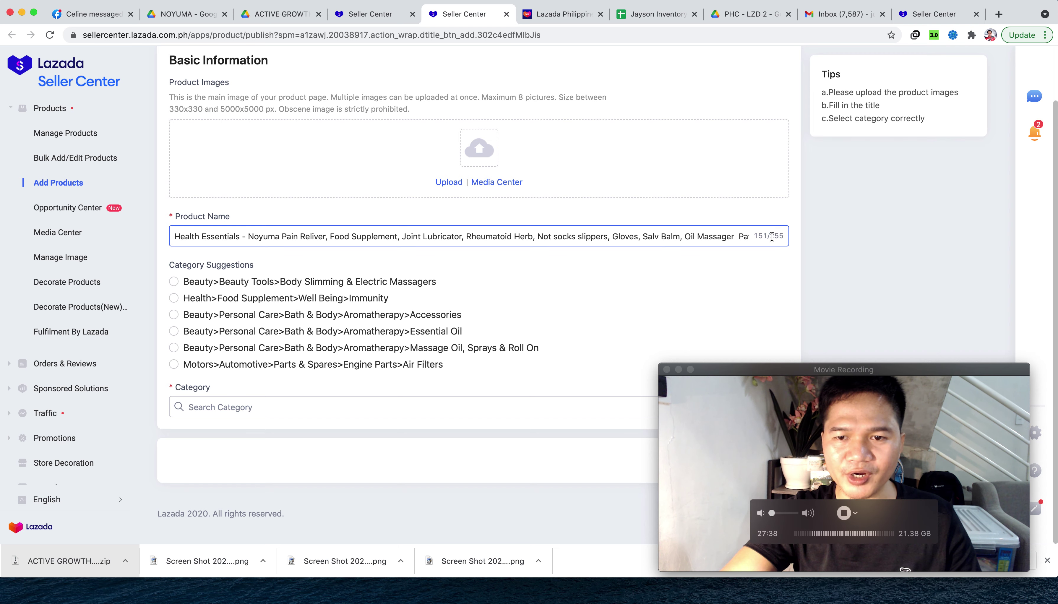
pyautogui.tripleClick(789, 237)
pyautogui.click(790, 240)
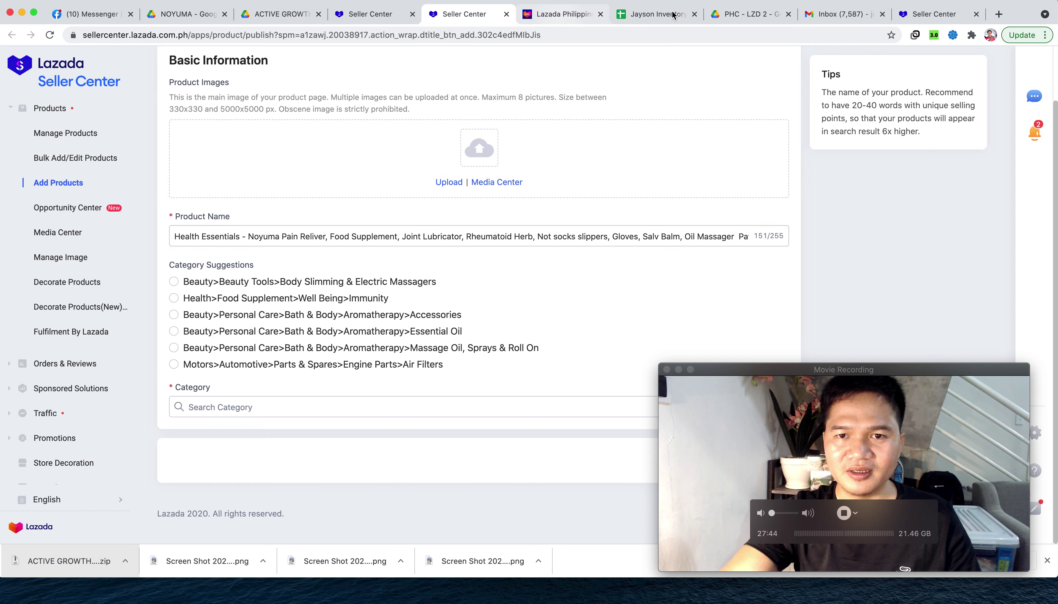
pyautogui.click(642, 14)
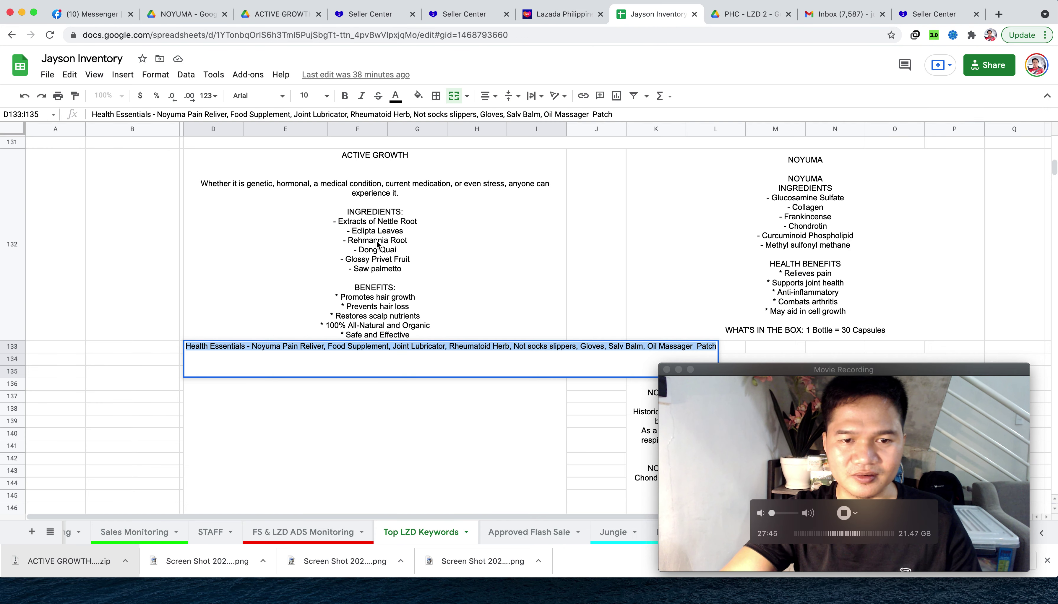
pyautogui.click(486, 277)
pyautogui.scroll(-6, 662, 283)
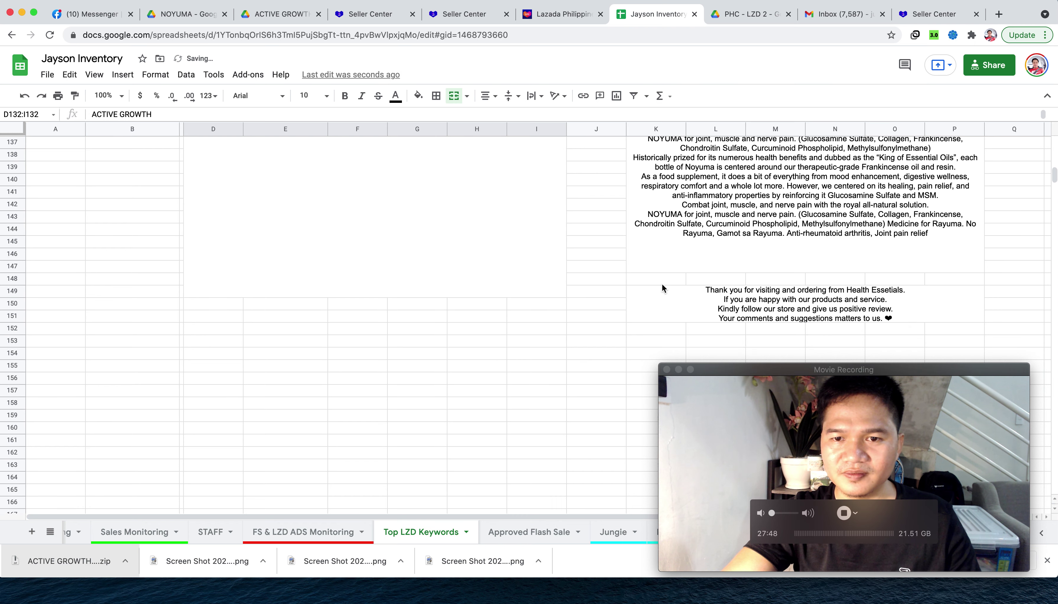
pyautogui.scroll(5, 661, 283)
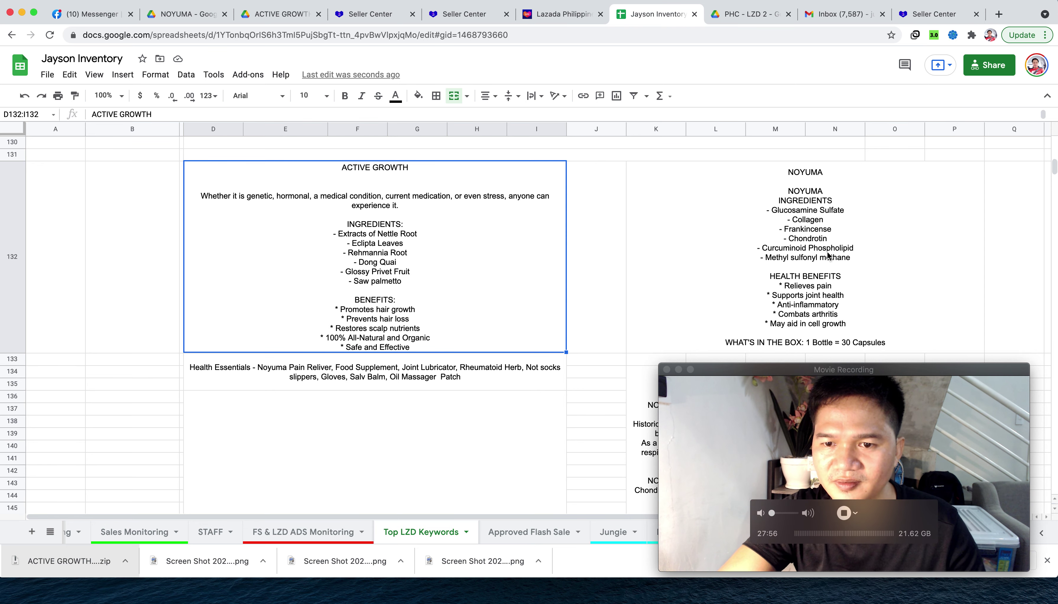
# Add 'Relieves pain' to the Product Name after Rheumatoid Herb
pyautogui.scroll(-1, 827, 270)
pyautogui.doubleClick(812, 274)
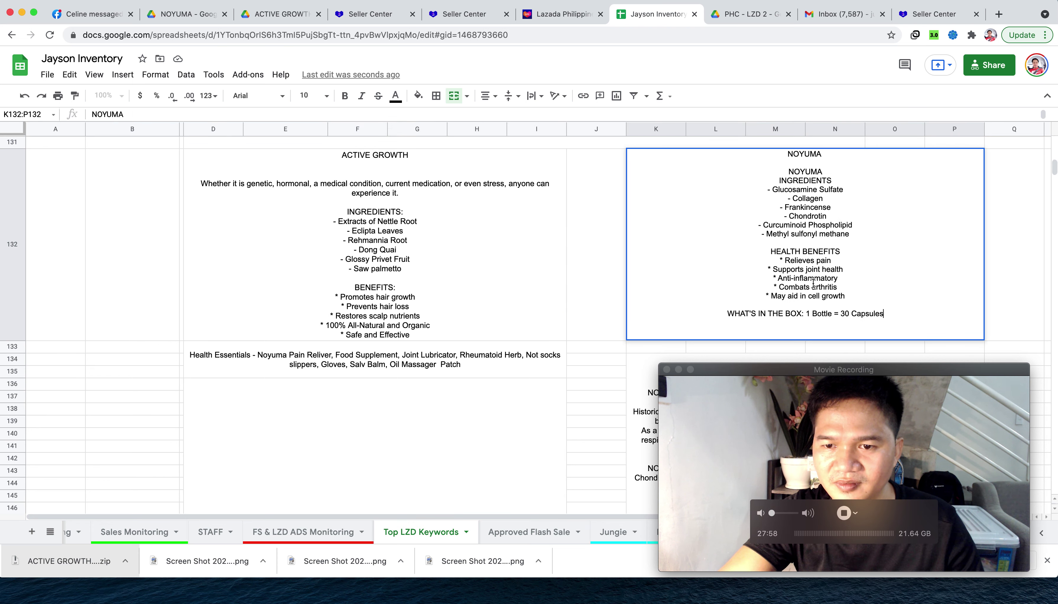
pyautogui.moveTo(784, 261); pyautogui.dragTo(830, 260)
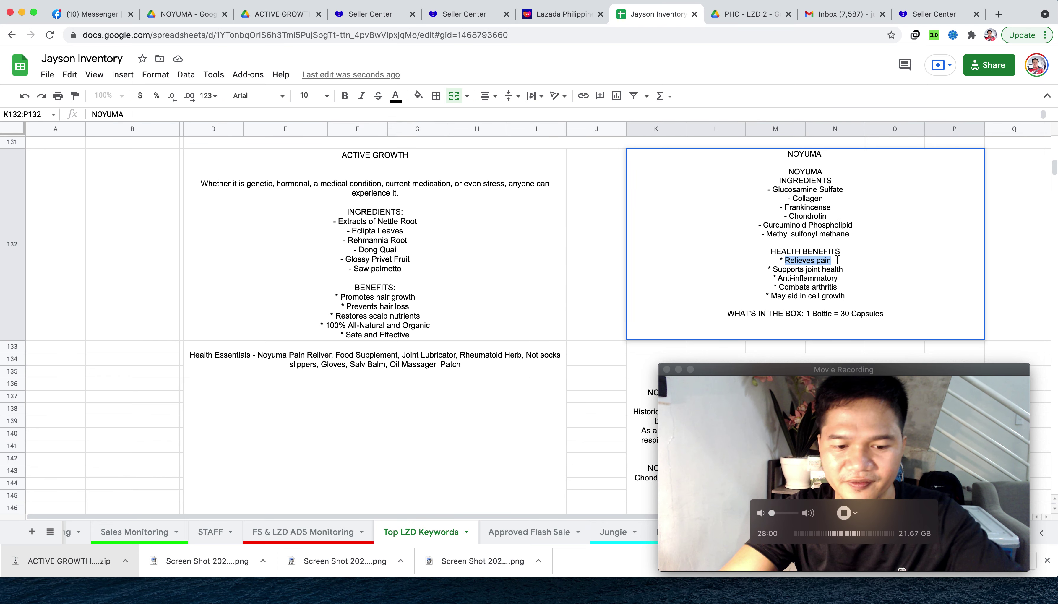
pyautogui.click(564, 15)
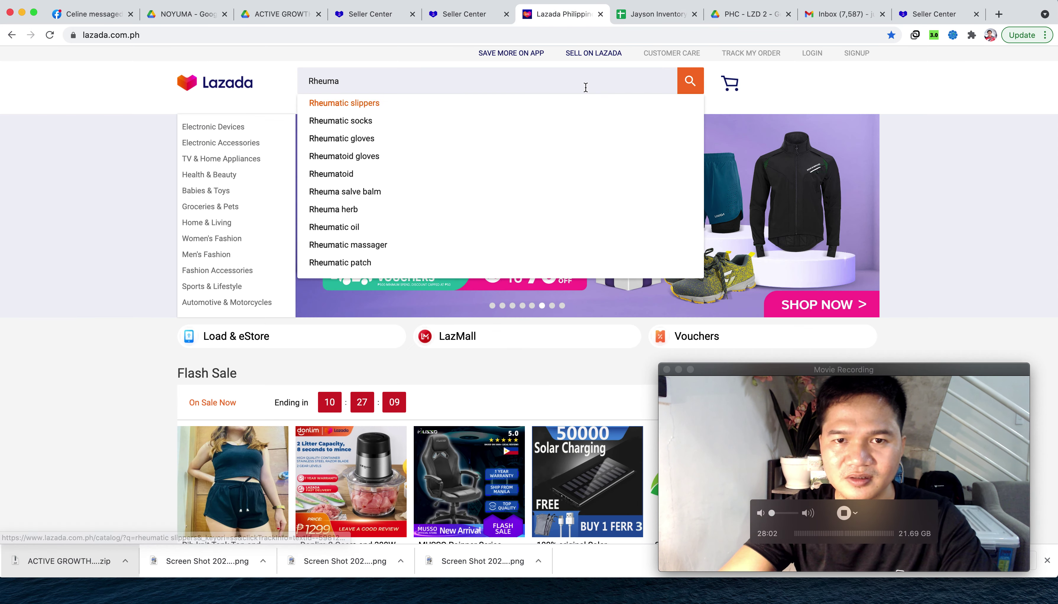
pyautogui.click(466, 15)
pyautogui.click(520, 238)
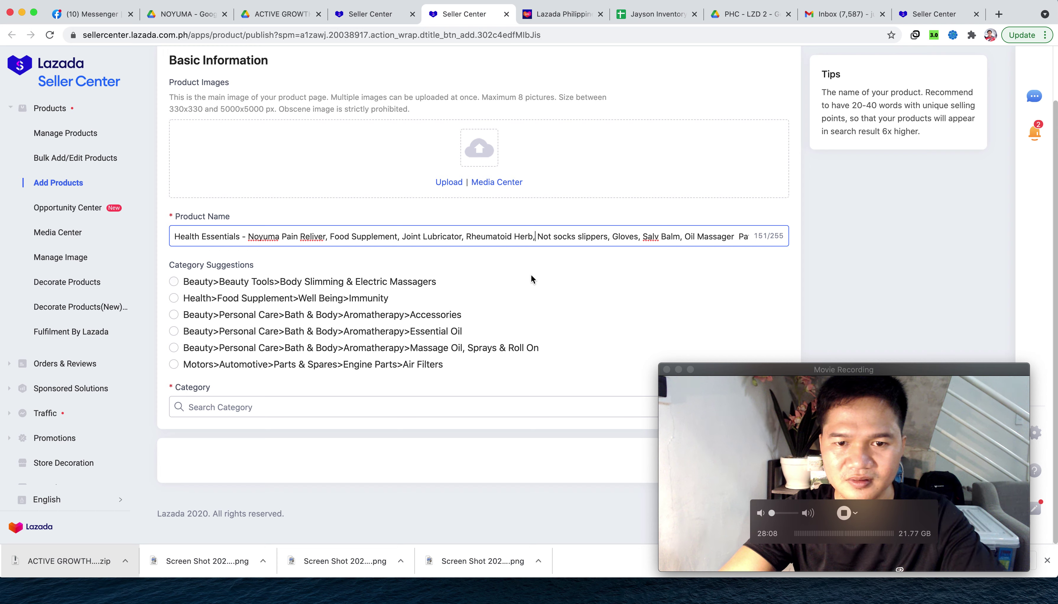
pyautogui.write('Relieves pain')
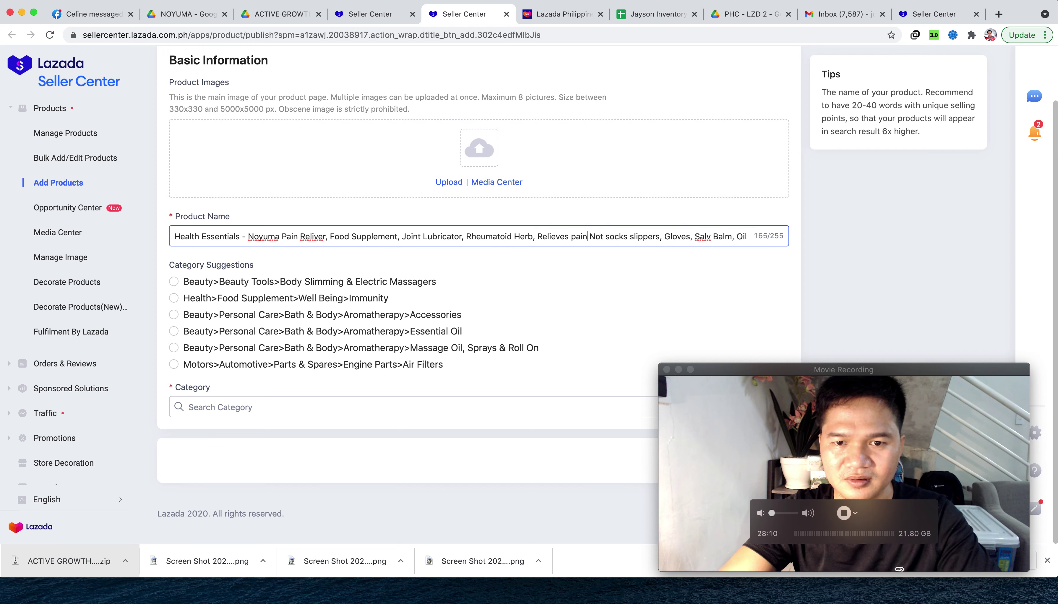
# Paste 'Supports joint health' and 'Anti-inflammatory' from the NOYUMA notes into Product Name
pyautogui.click(651, 15)
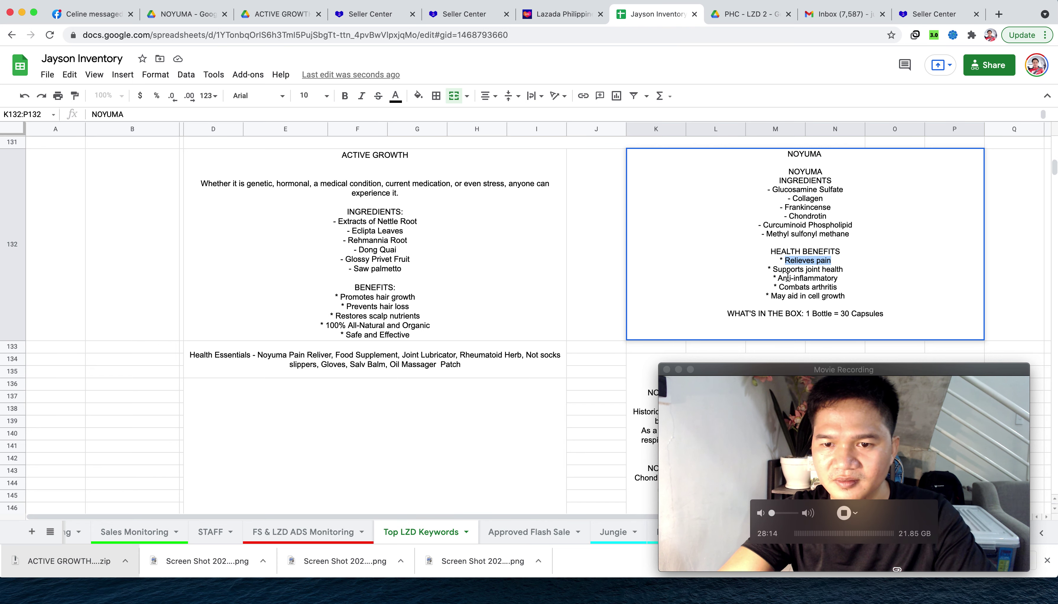
pyautogui.moveTo(774, 269)
pyautogui.mouseDown()
pyautogui.moveTo(851, 270)
pyautogui.moveTo(843, 269)
pyautogui.mouseUp()
pyautogui.press('super+c')
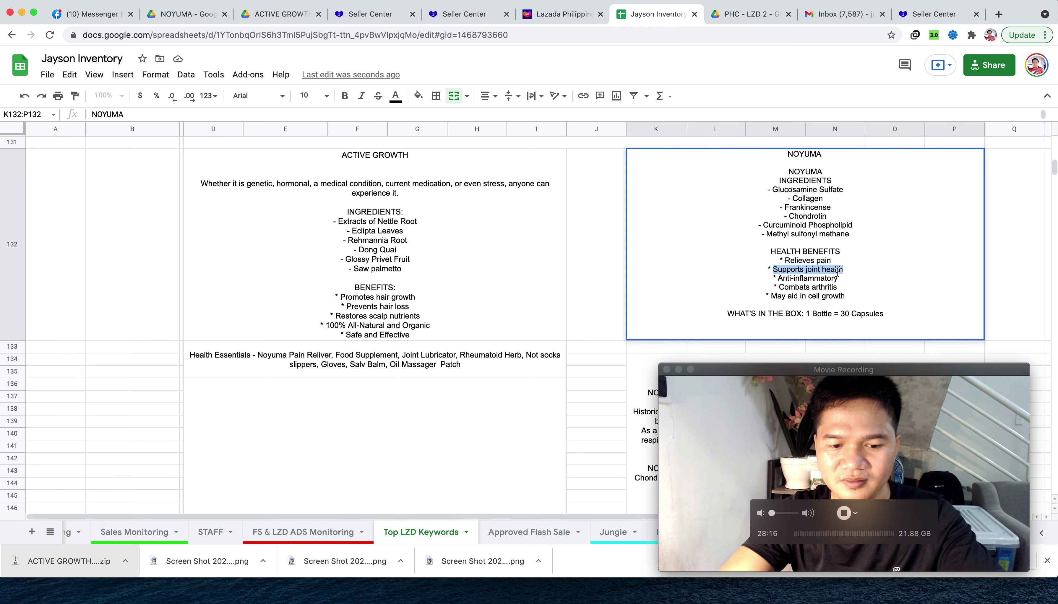
pyautogui.click(560, 14)
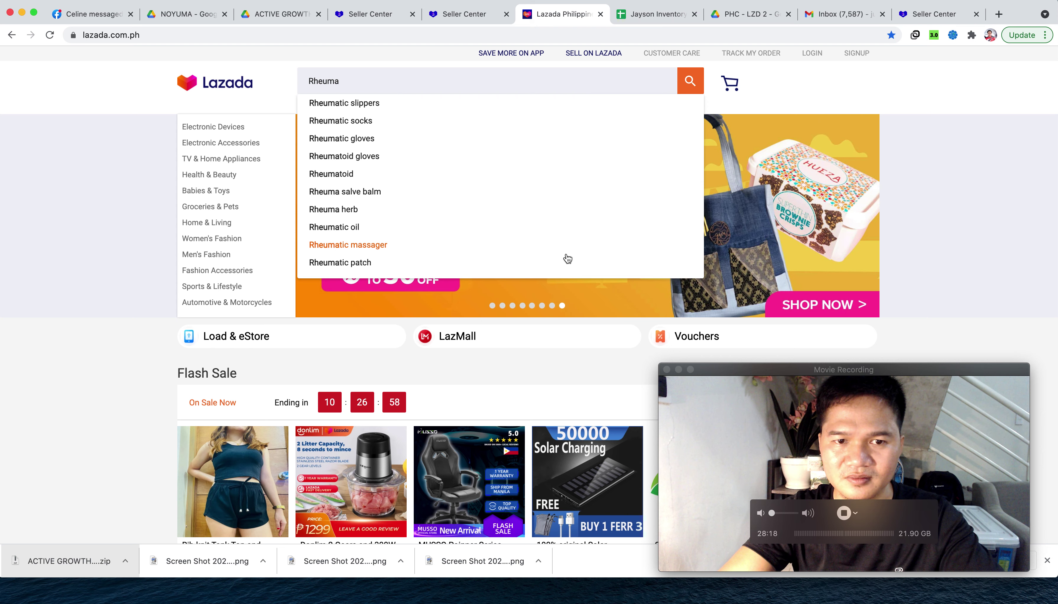
pyautogui.click(465, 15)
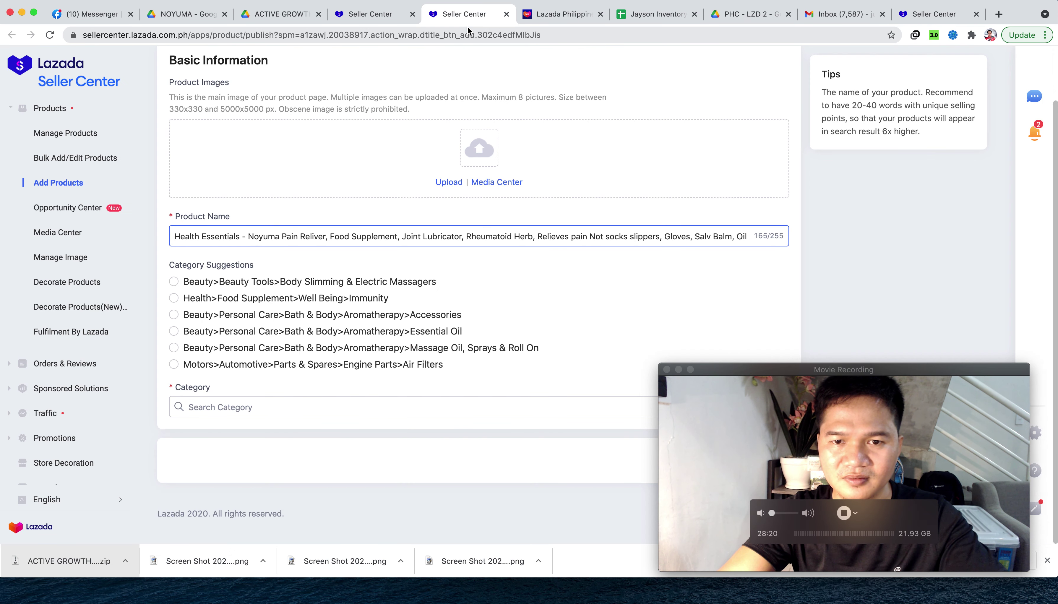
pyautogui.press('super+v')
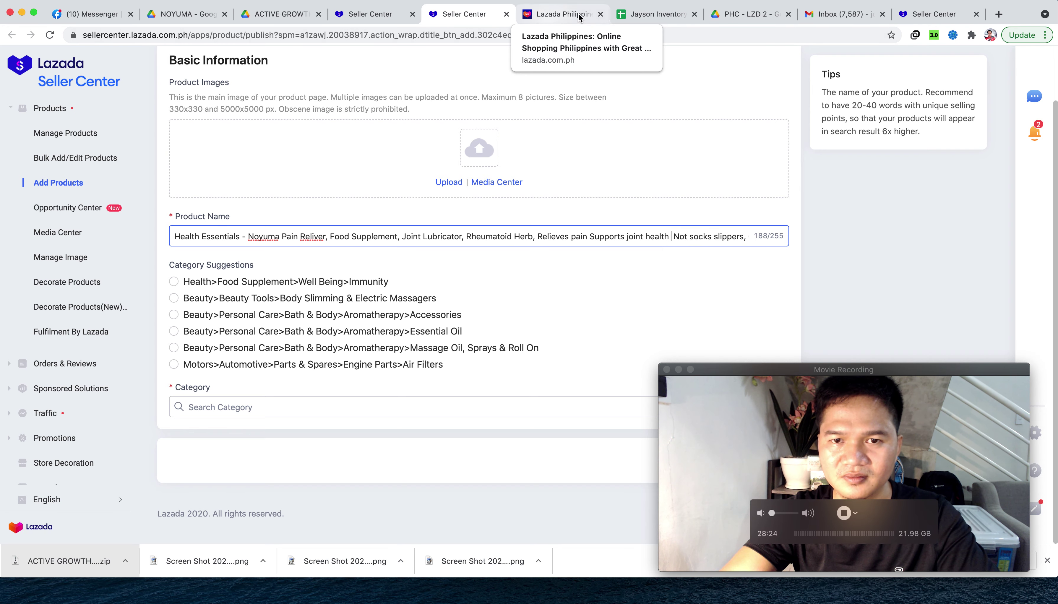
pyautogui.click(655, 14)
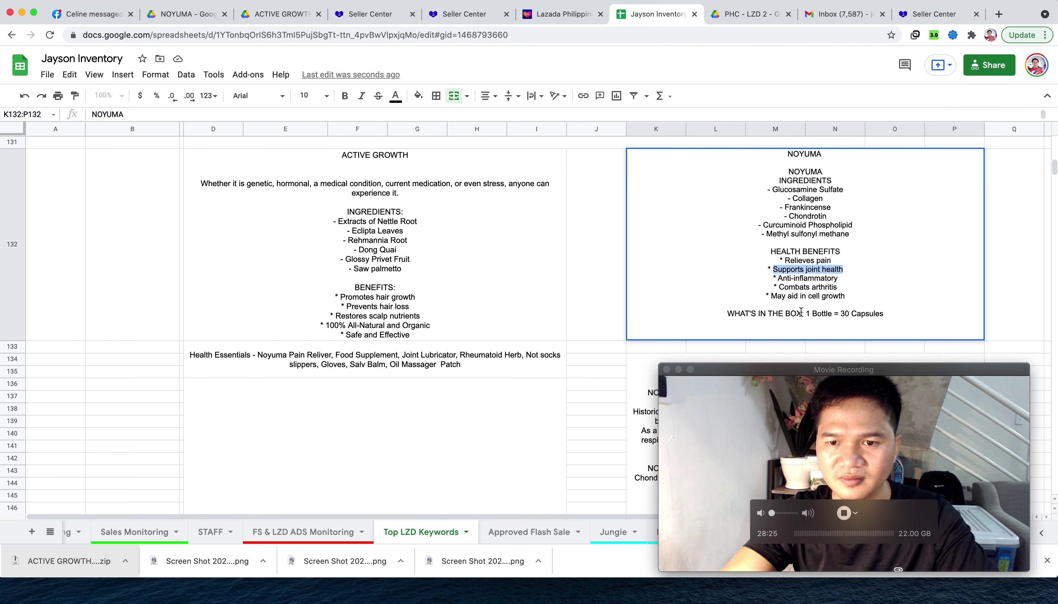
pyautogui.click(794, 286)
pyautogui.moveTo(777, 278); pyautogui.dragTo(840, 279)
pyautogui.press('super+c')
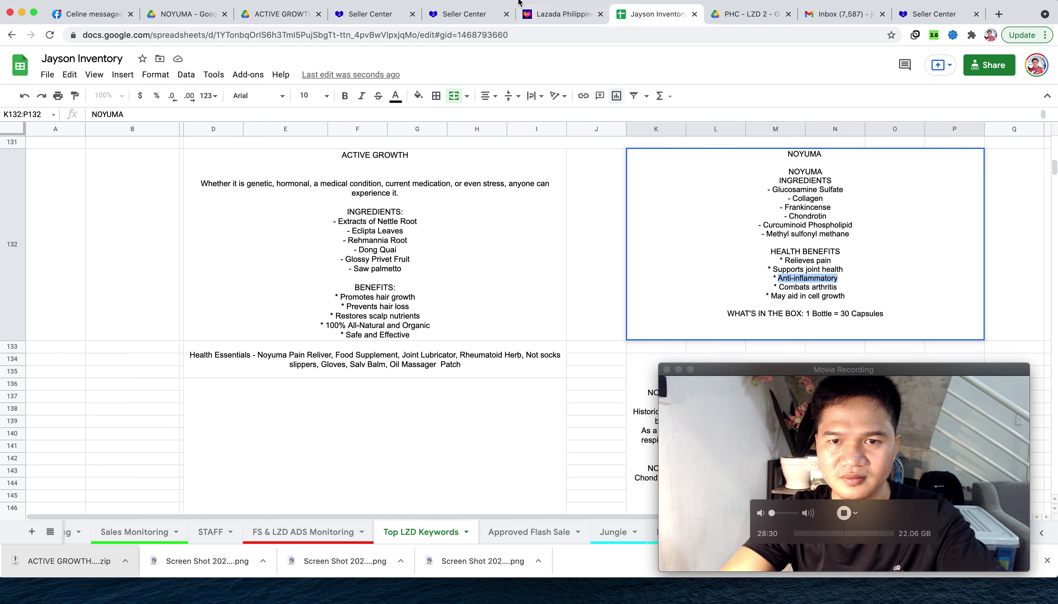
pyautogui.click(546, 15)
pyautogui.hotkey('ctrl', 'shift', 'Tab')
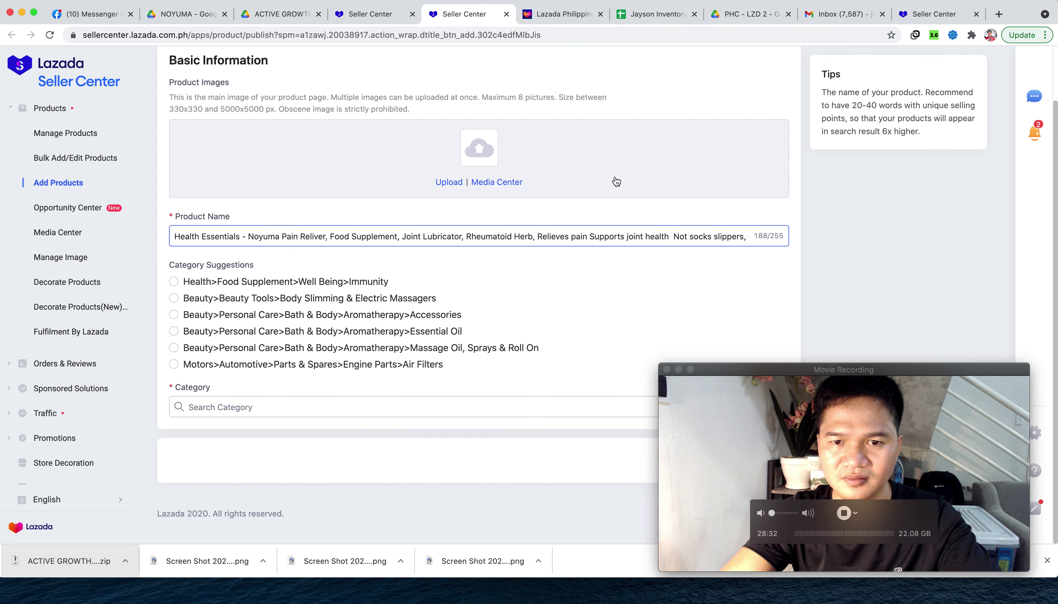
pyautogui.press('super+v')
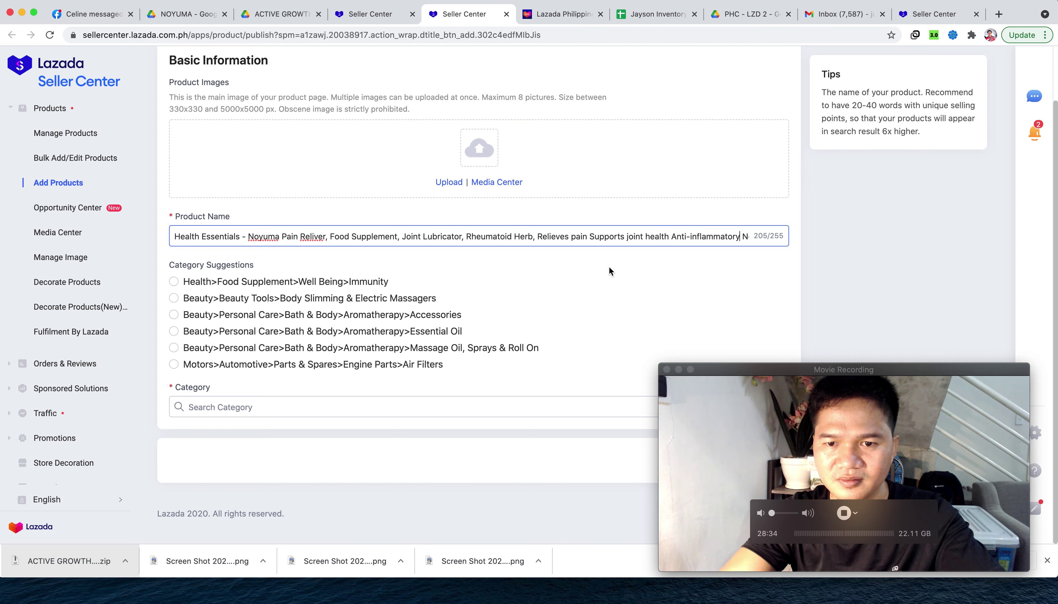
# Paste 'Combats arthritis' from the NOYUMA notes into Product Name
pyautogui.click(650, 16)
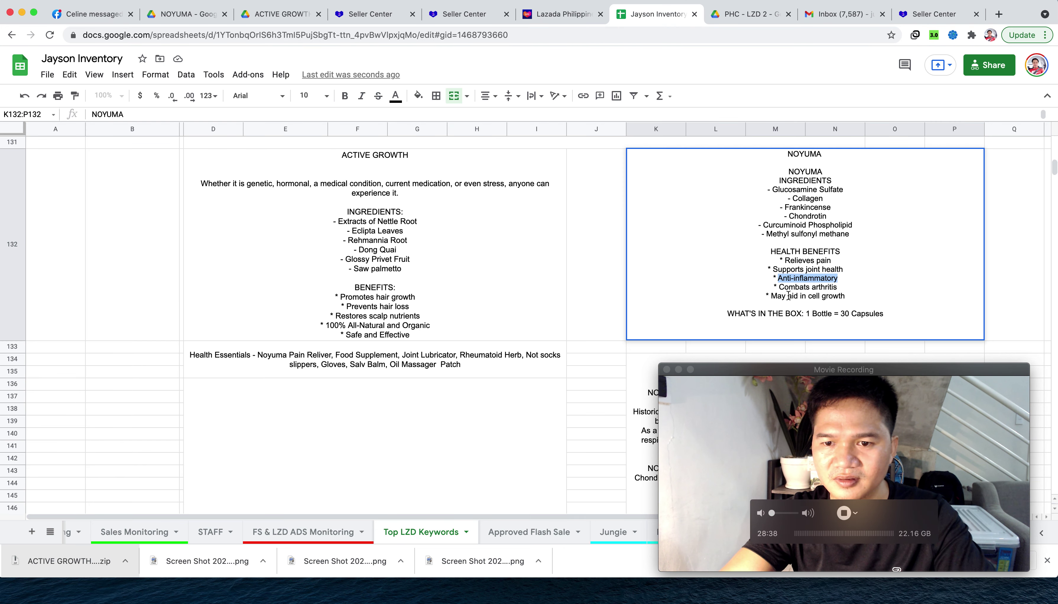
pyautogui.moveTo(780, 287); pyautogui.dragTo(837, 287)
pyautogui.hotkey('ctrl', 'c')
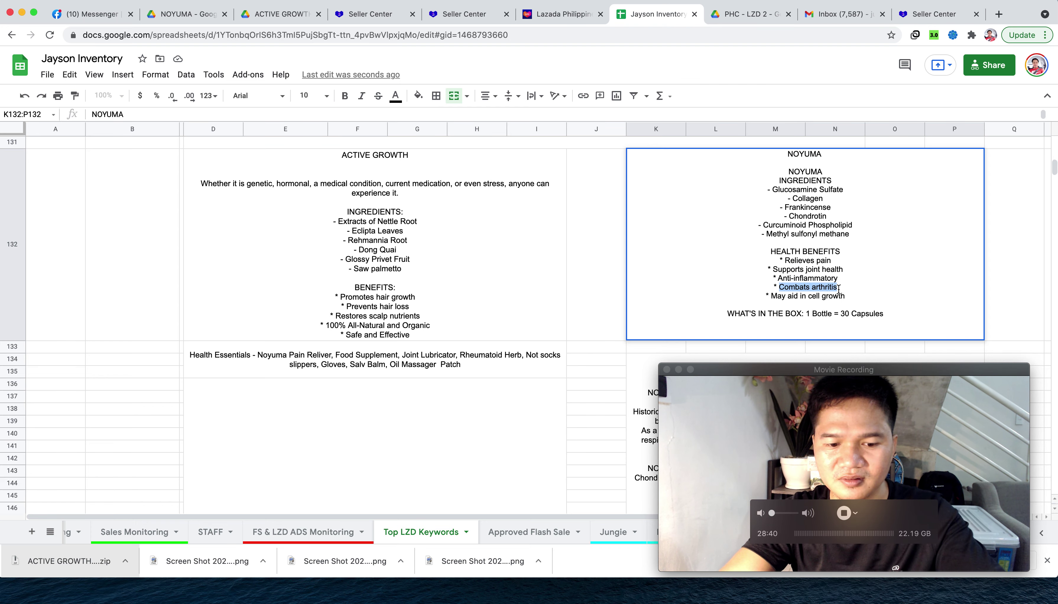
pyautogui.hotkey('ctrl', 'shift', 'Tab')
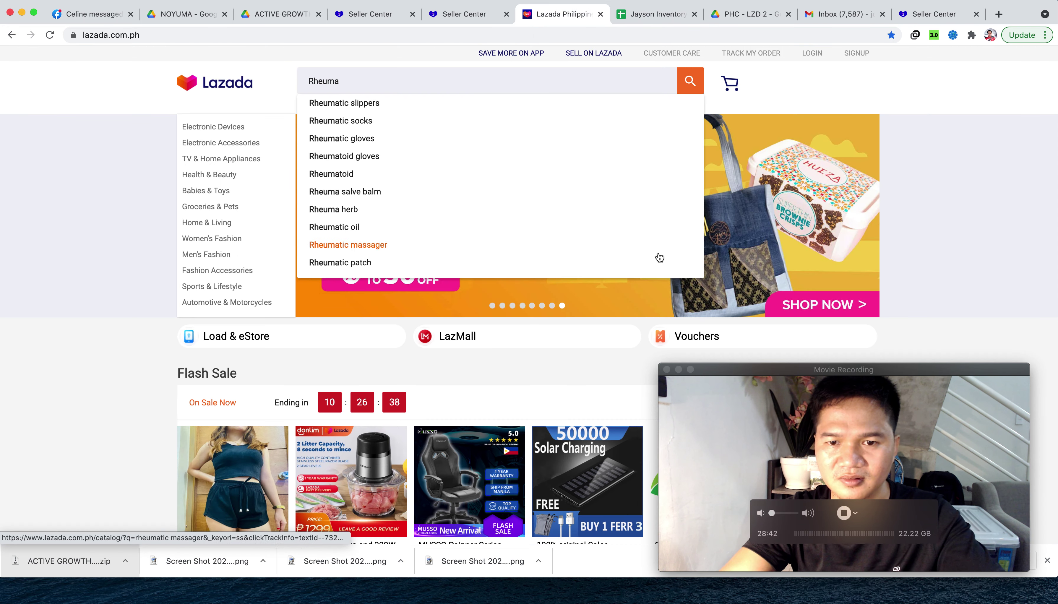
pyautogui.click(464, 13)
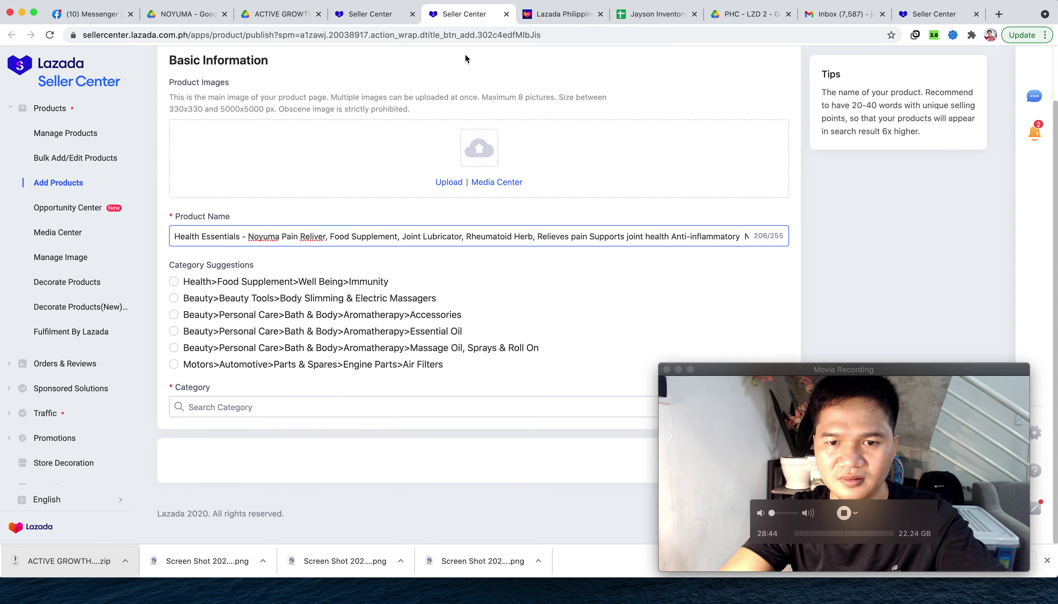
pyautogui.hotkey('ctrl', 'v')
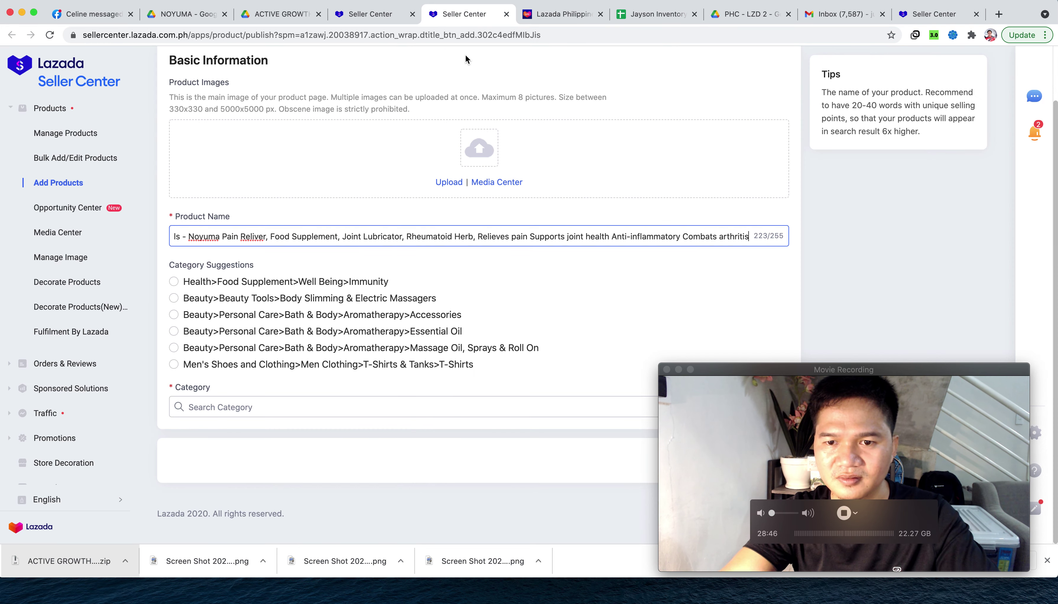
# Select the ingredient Collagen in the sheet and place the cursor after Noyuma in Product Name
pyautogui.hotkey('ctrl', 'Tab')
pyautogui.hotkey('ctrl', 'Tab')
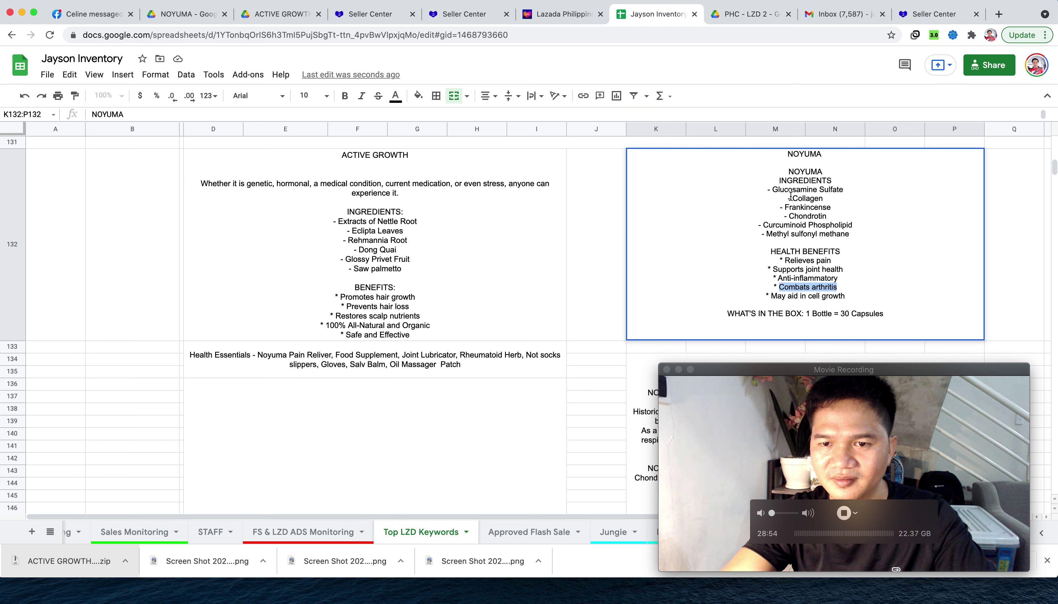
pyautogui.moveTo(788, 197); pyautogui.dragTo(817, 198)
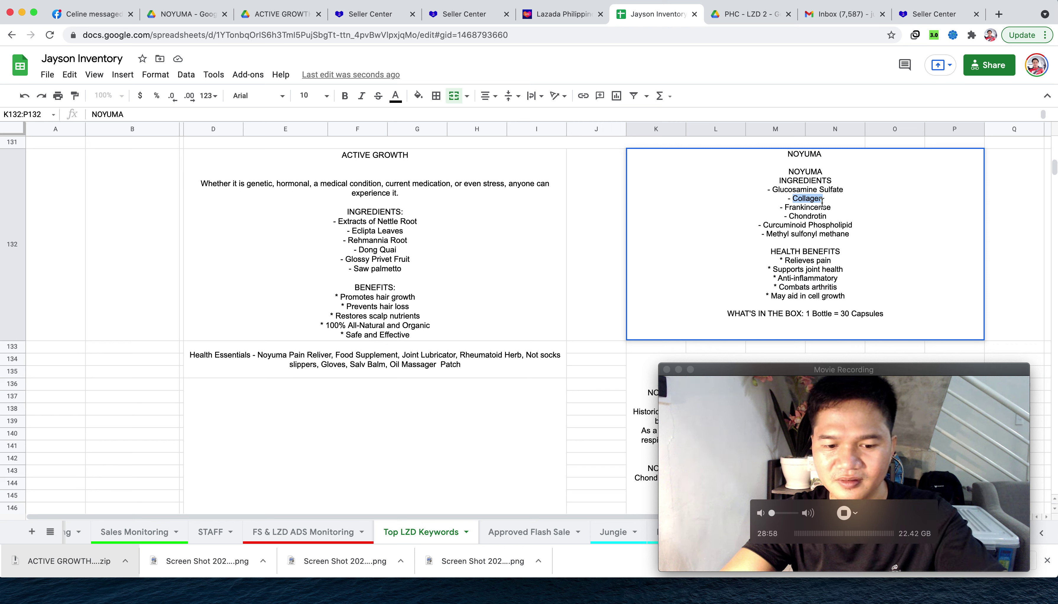
pyautogui.click(563, 16)
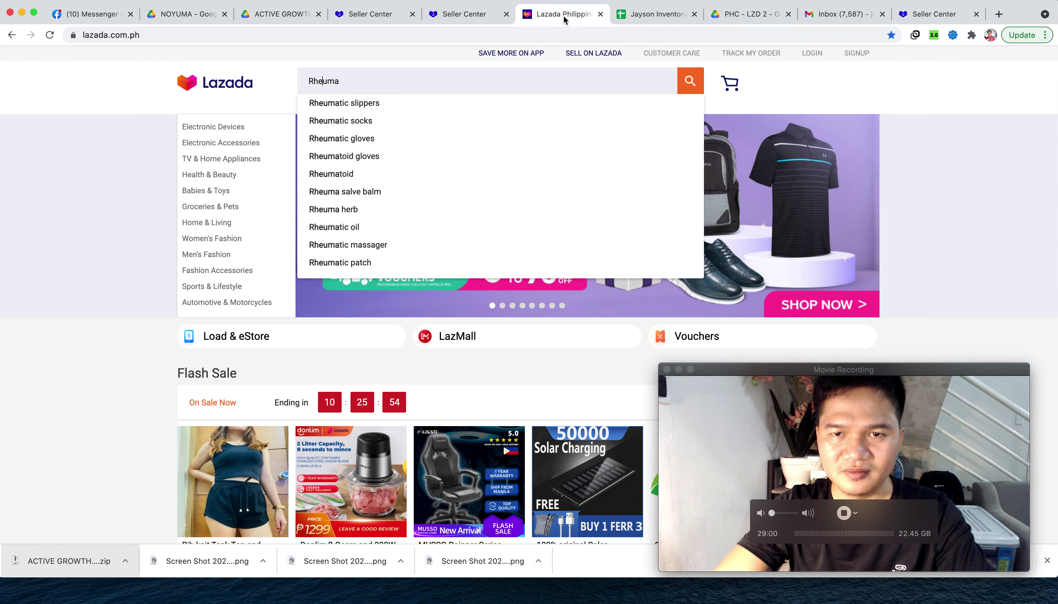
pyautogui.click(655, 14)
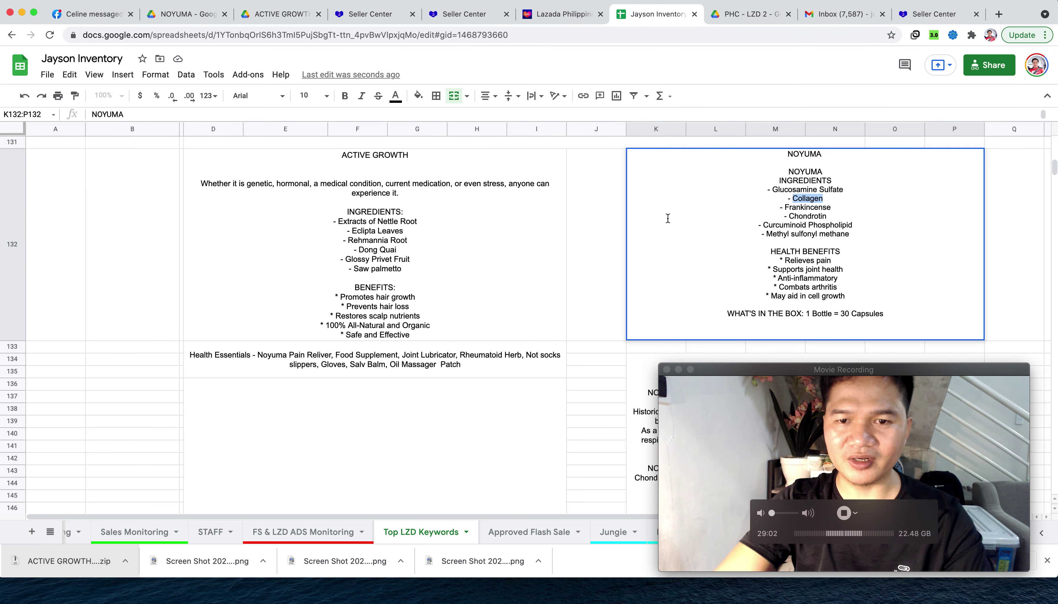
pyautogui.click(466, 14)
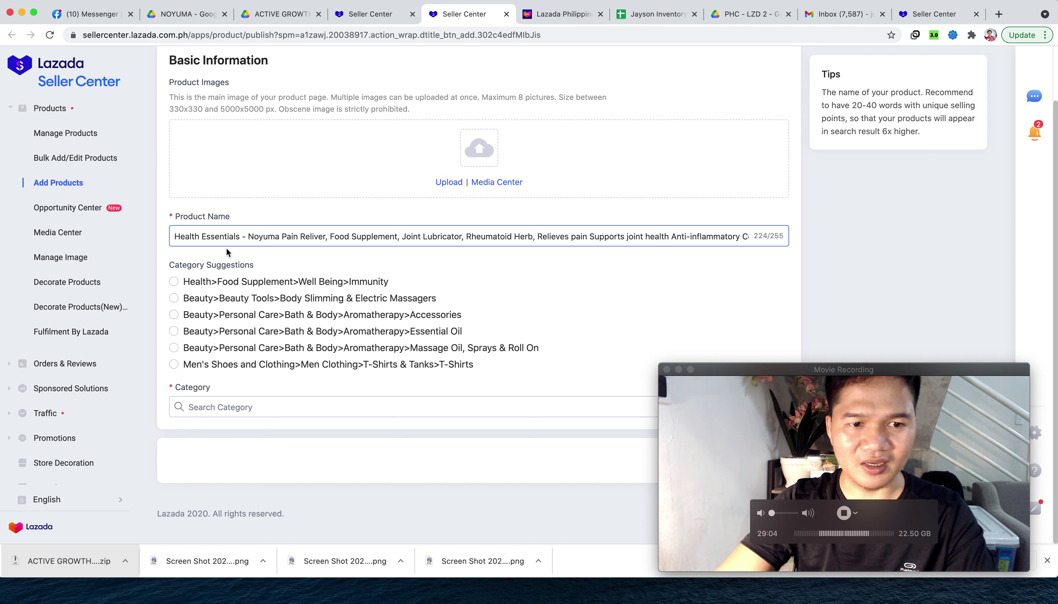
pyautogui.click(283, 236)
# Insert '(30 capsules) 500mg' after Noyuma in the Product Name
pyautogui.click(282, 236)
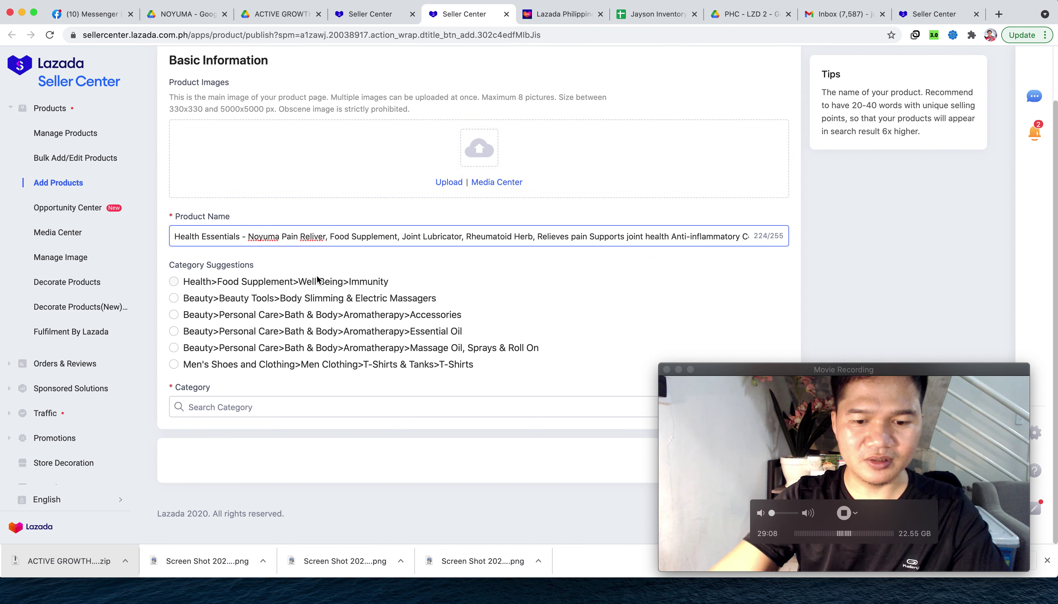
pyautogui.write('930 caosu')
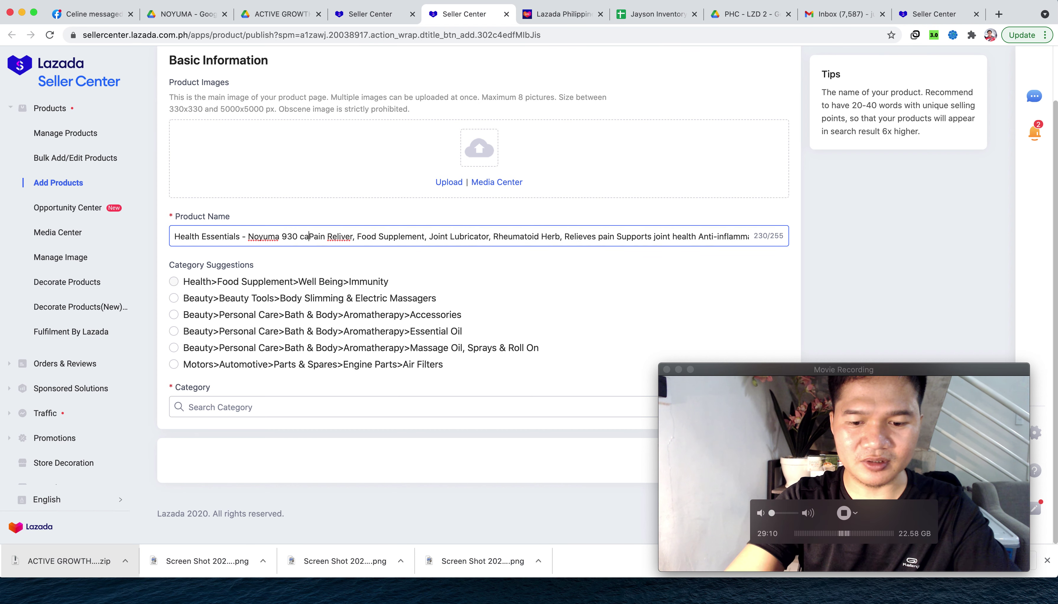
pyautogui.press('BackSpace')
pyautogui.press('BackSpace')
pyautogui.press('BackSpace')
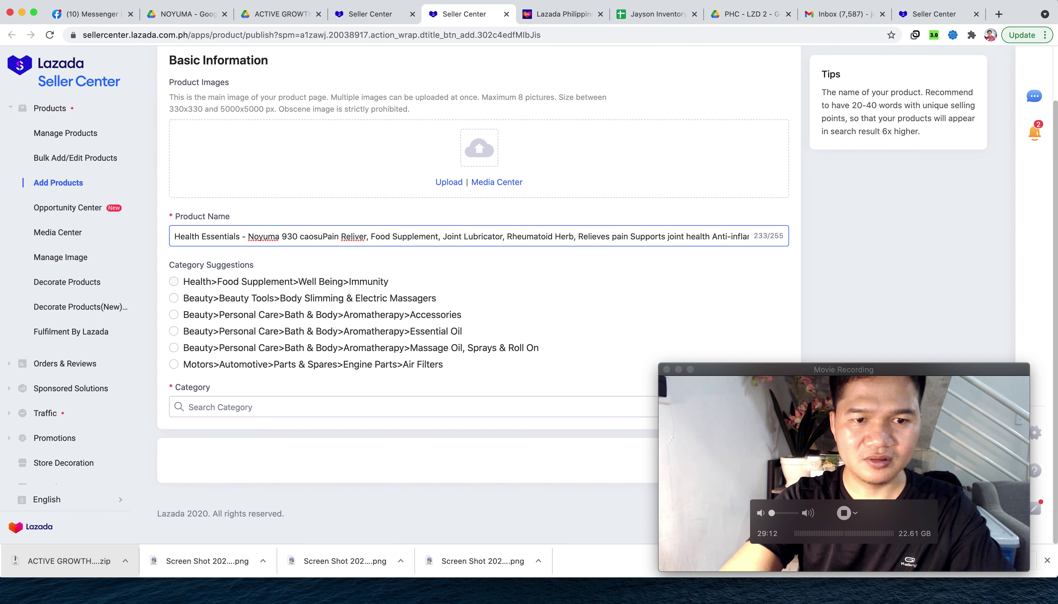
pyautogui.write('psules')
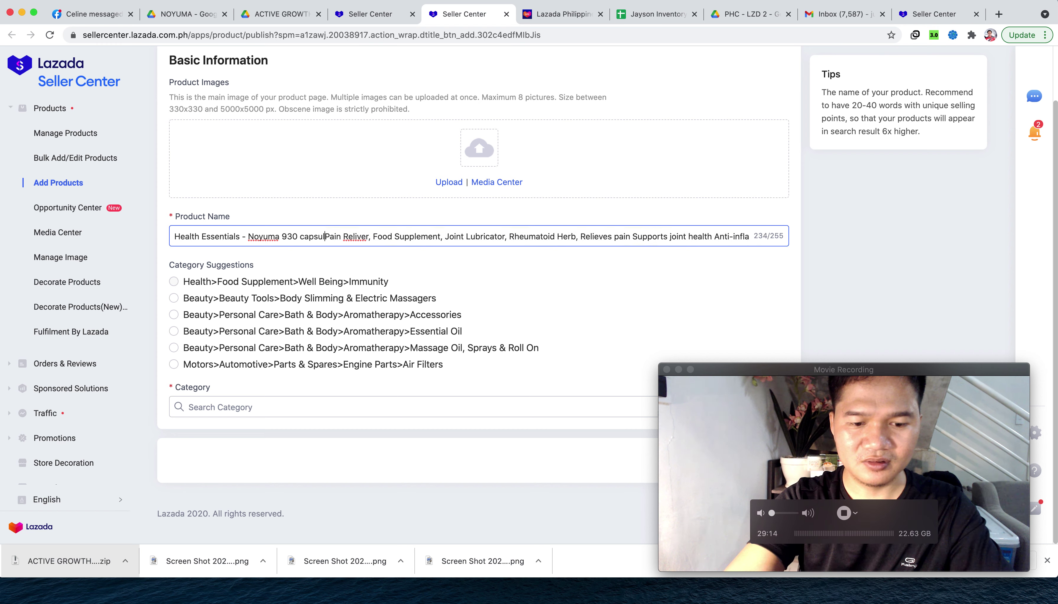
pyautogui.write(')')
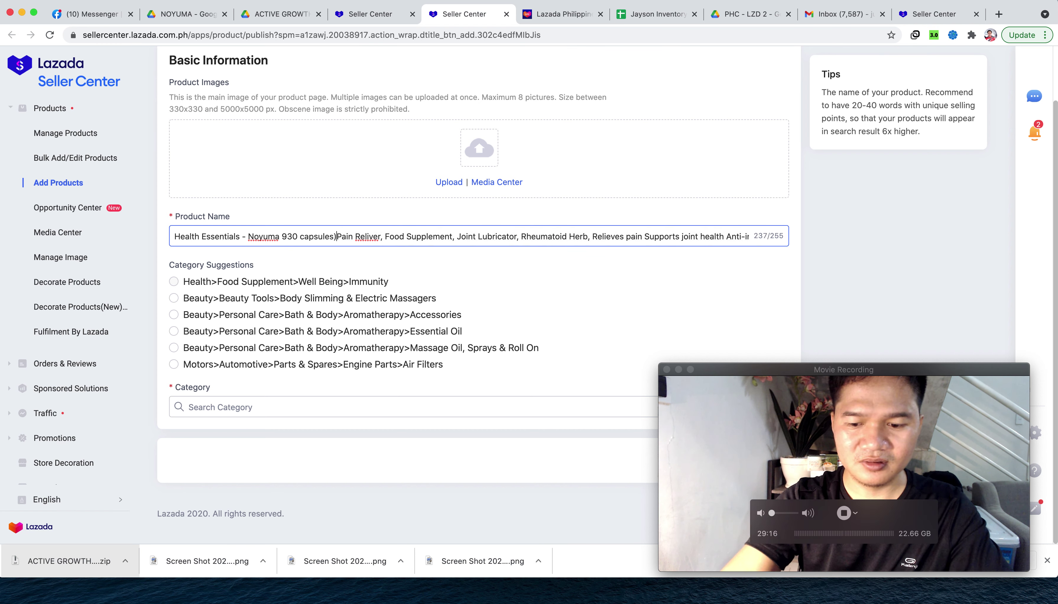
pyautogui.press('Left')
pyautogui.press('Left')
pyautogui.press('Left')
pyautogui.press('Left')
pyautogui.press('Left')
pyautogui.press('Left')
pyautogui.press('Left')
pyautogui.press('Left')
pyautogui.press('Left')
pyautogui.press('Left')
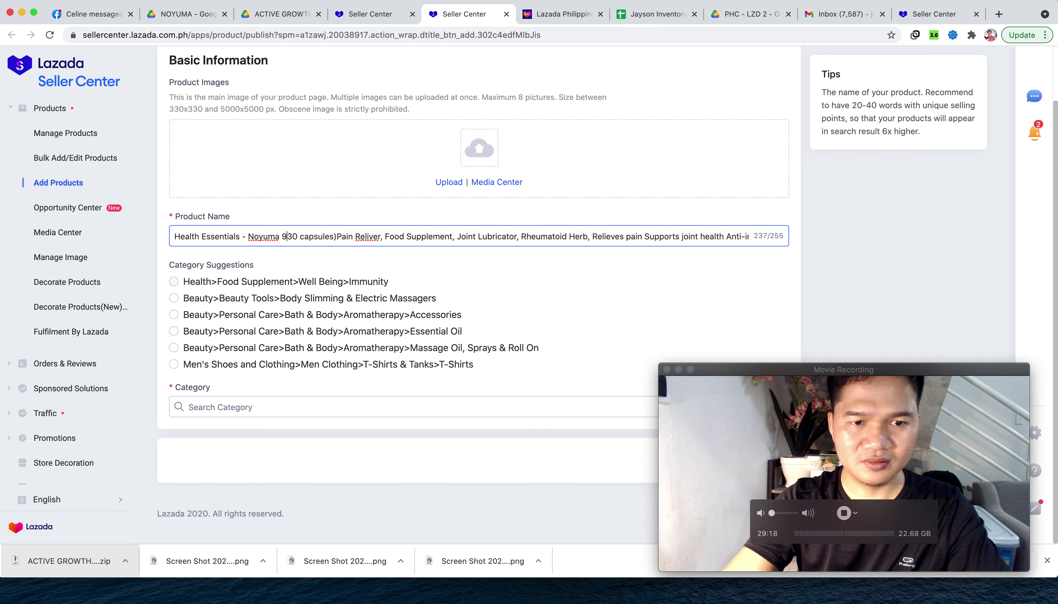
pyautogui.press('Left')
pyautogui.press('Left')
pyautogui.press('BackSpace')
pyautogui.write('(')
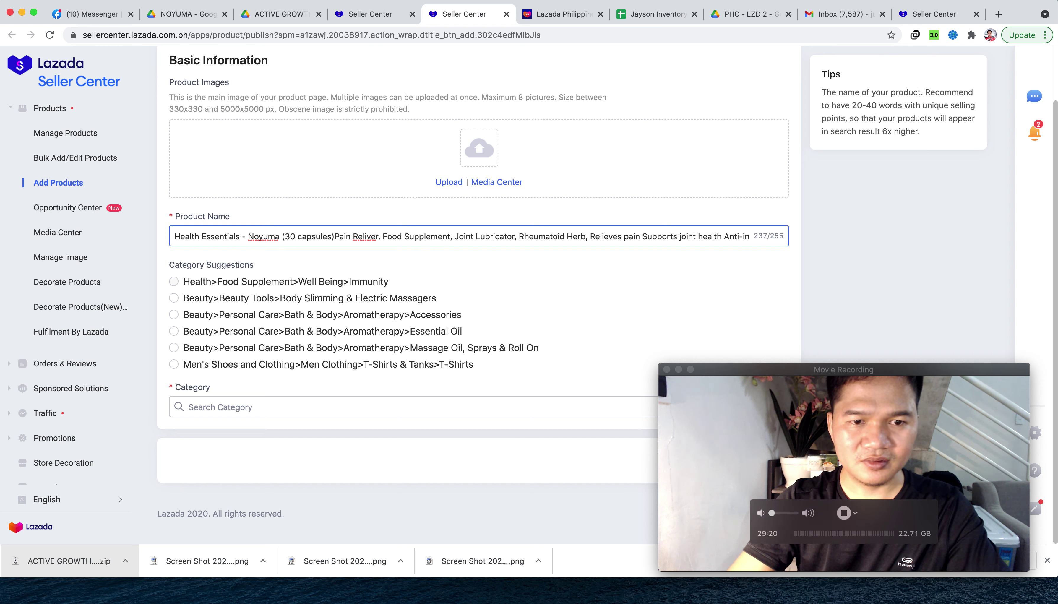
pyautogui.click(302, 236)
pyautogui.click(316, 236)
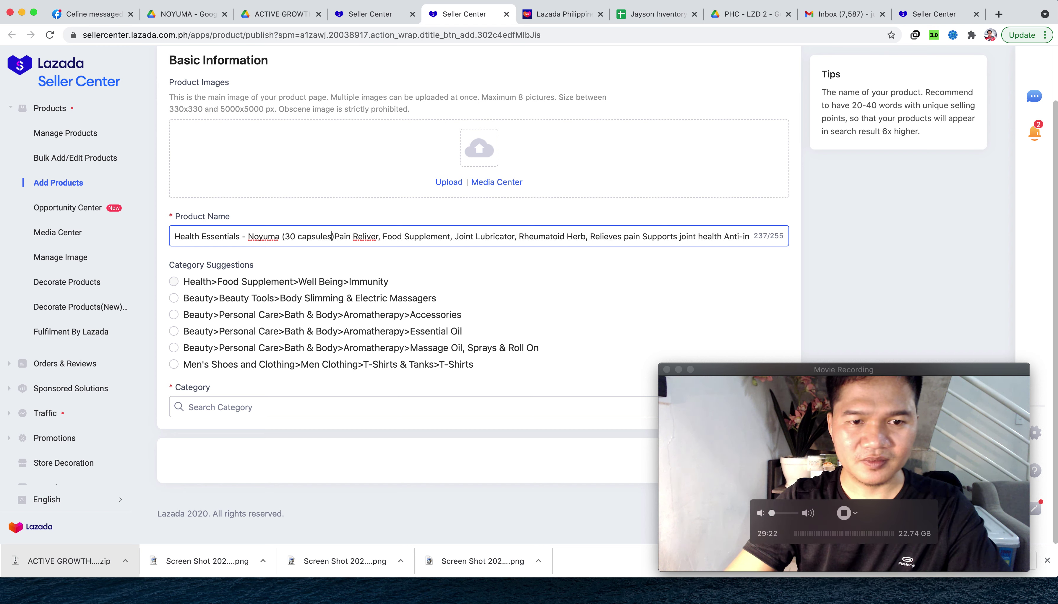
pyautogui.write('500m')
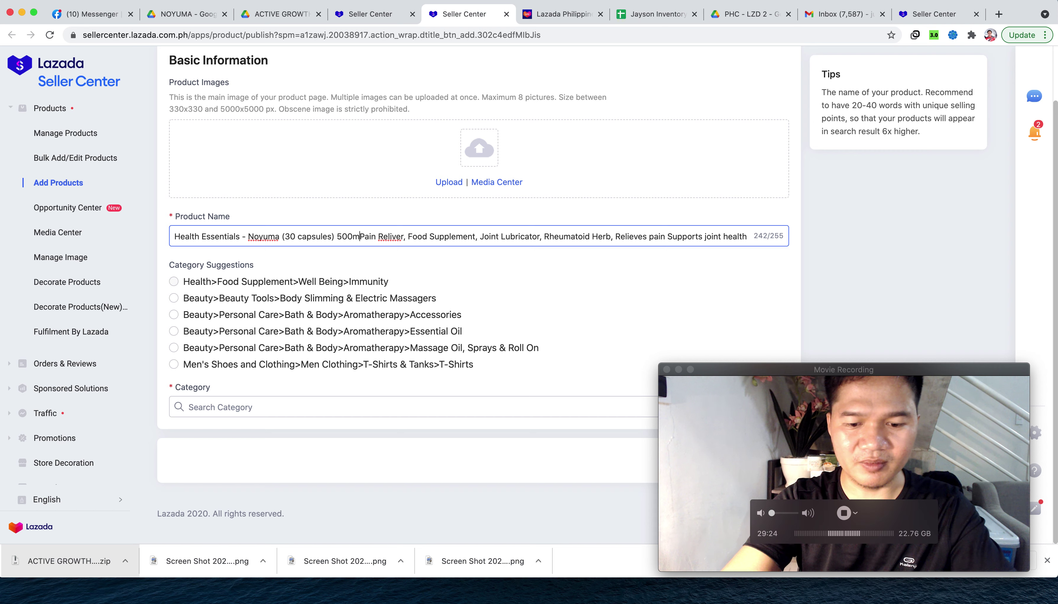
pyautogui.write('g')
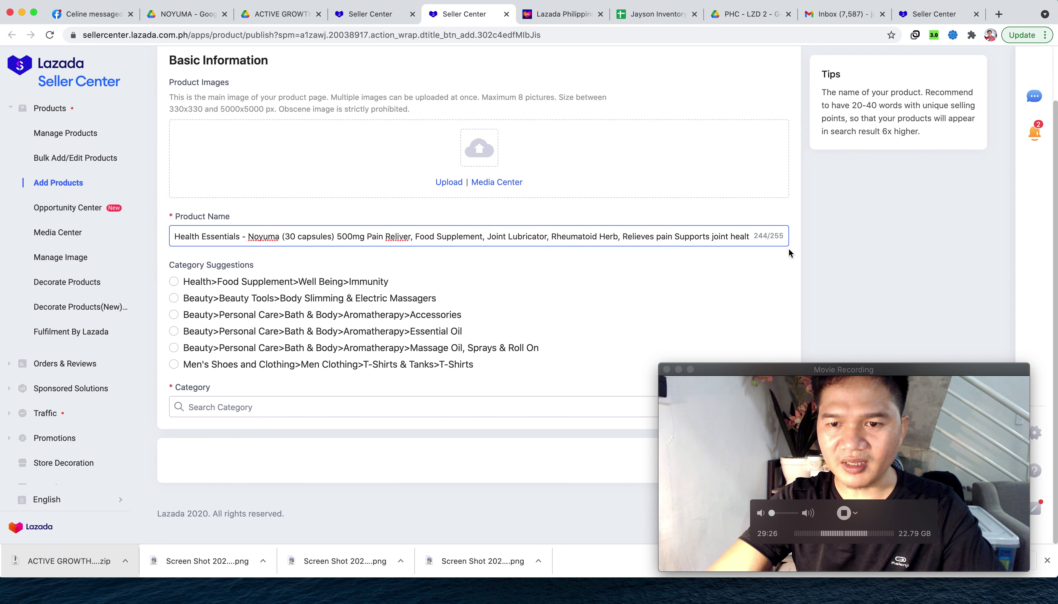
# Correct 'Reliver' to 'Reliever' using the spelling suggestions
pyautogui.rightClick(395, 238)
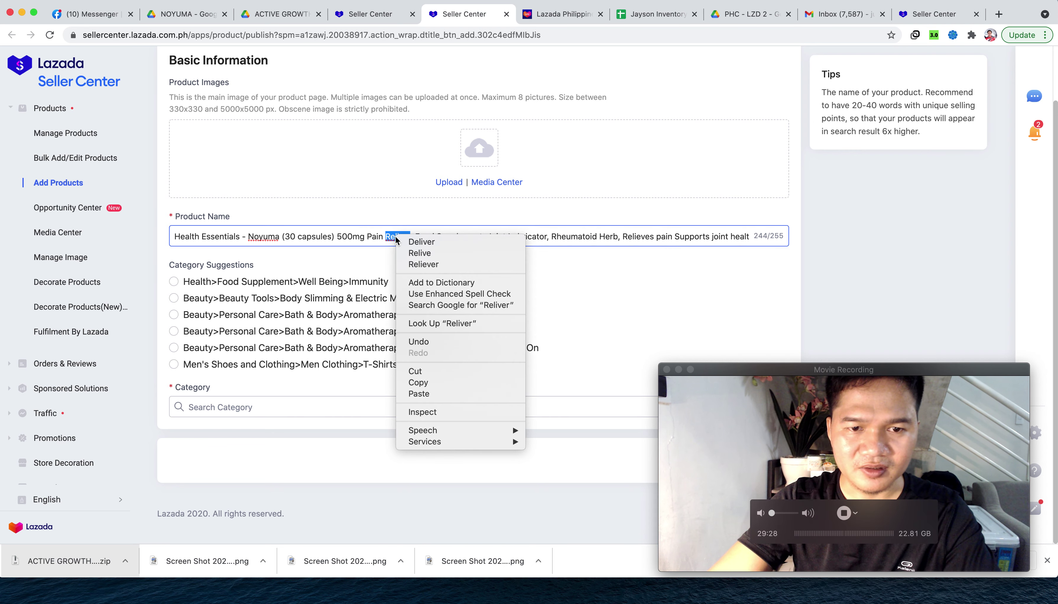
pyautogui.click(424, 265)
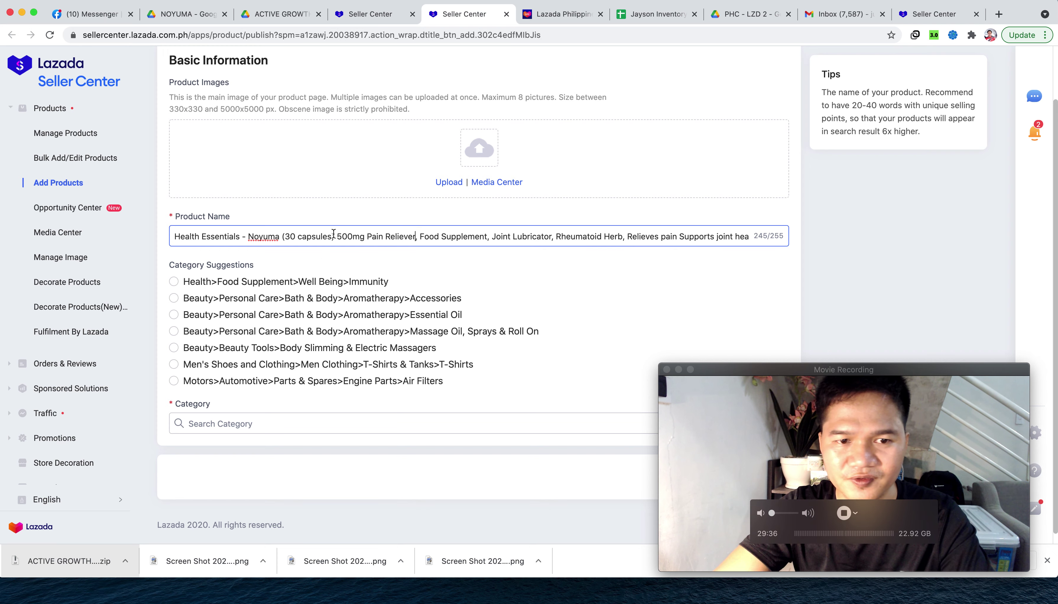
pyautogui.hscroll(5, 654, 237)
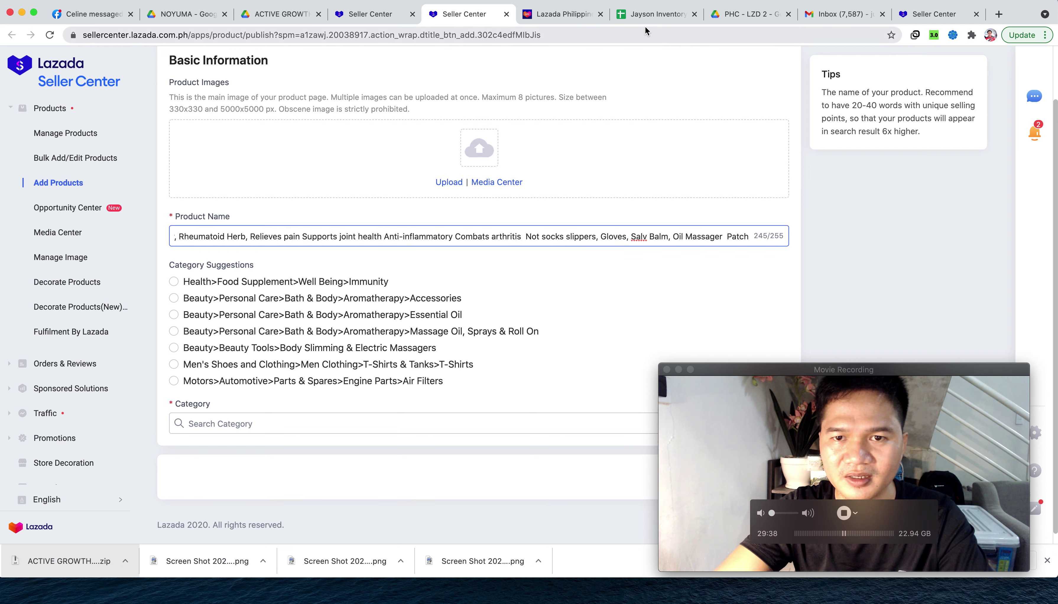
# Copy the benefit 'aid in cell growth' from the NOYUMA notes in the sheet
pyautogui.click(652, 19)
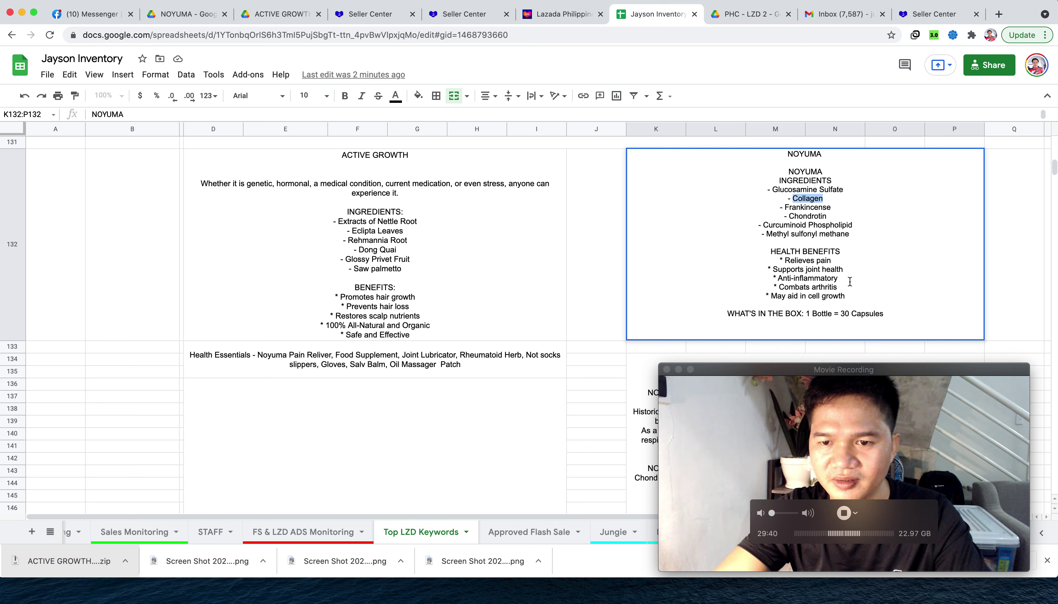
pyautogui.moveTo(777, 278); pyautogui.dragTo(807, 278)
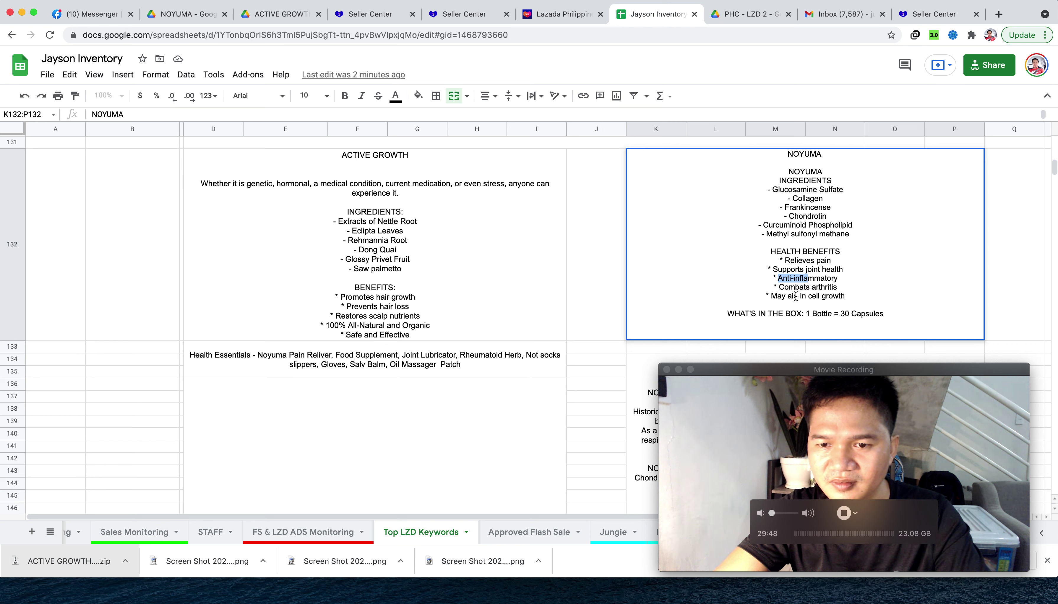
pyautogui.moveTo(787, 296); pyautogui.dragTo(844, 296)
pyautogui.press('super+c')
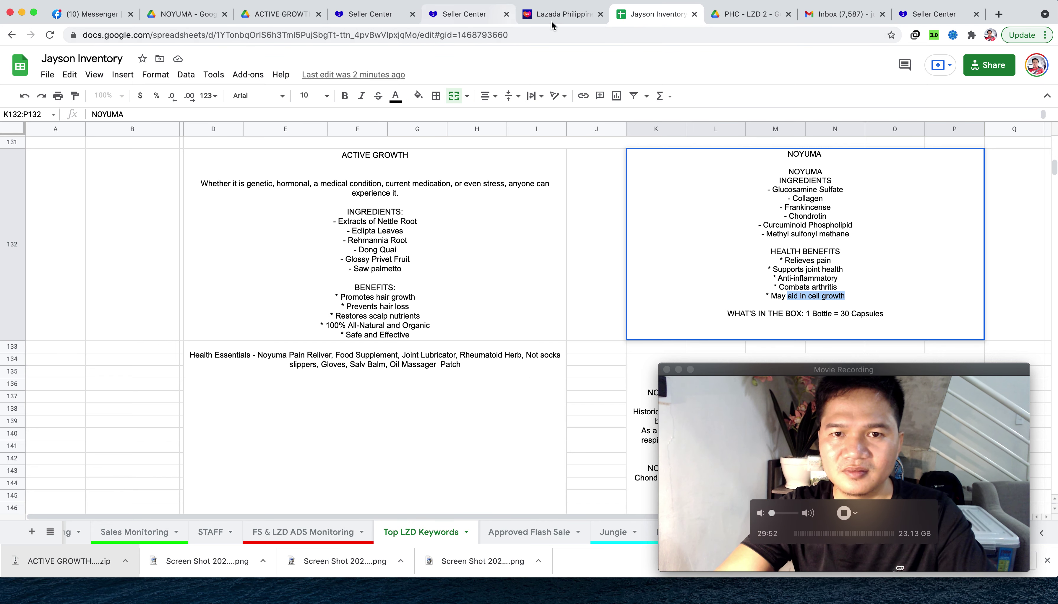
pyautogui.click(461, 14)
pyautogui.hscroll(10, 698, 244)
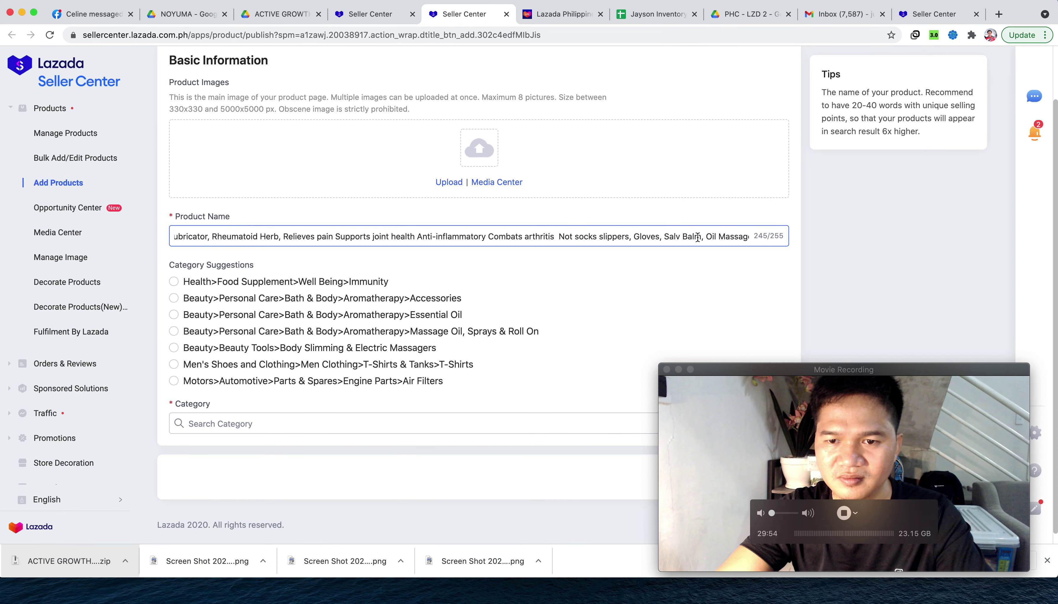
pyautogui.hscroll(-1, 527, 233)
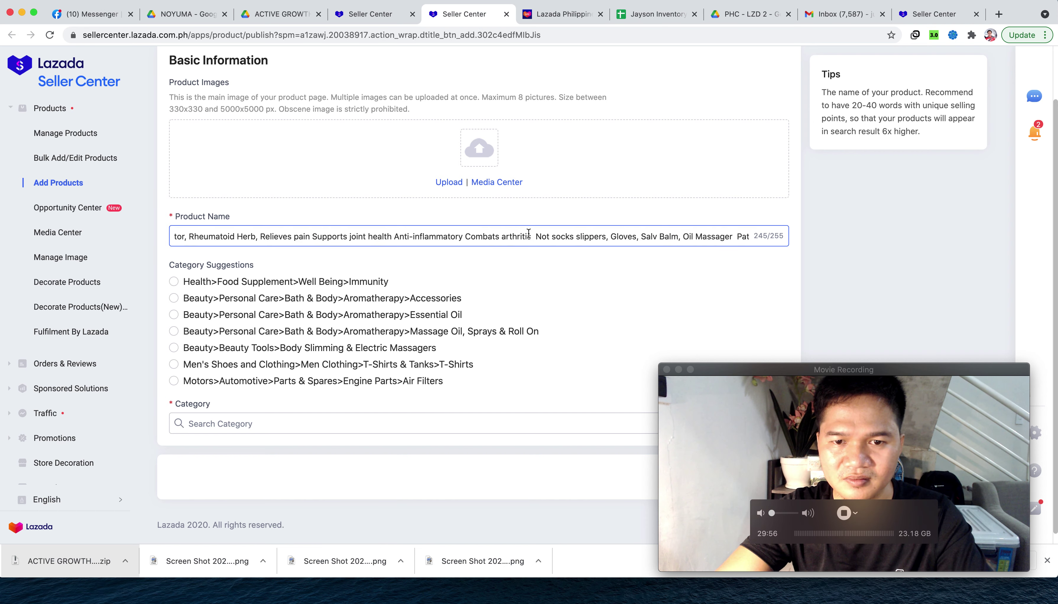
# Insert 'aid in cell growth' into Product Name and delete 'Salv Balm' and the doubled comma
pyautogui.write('aid in cel')
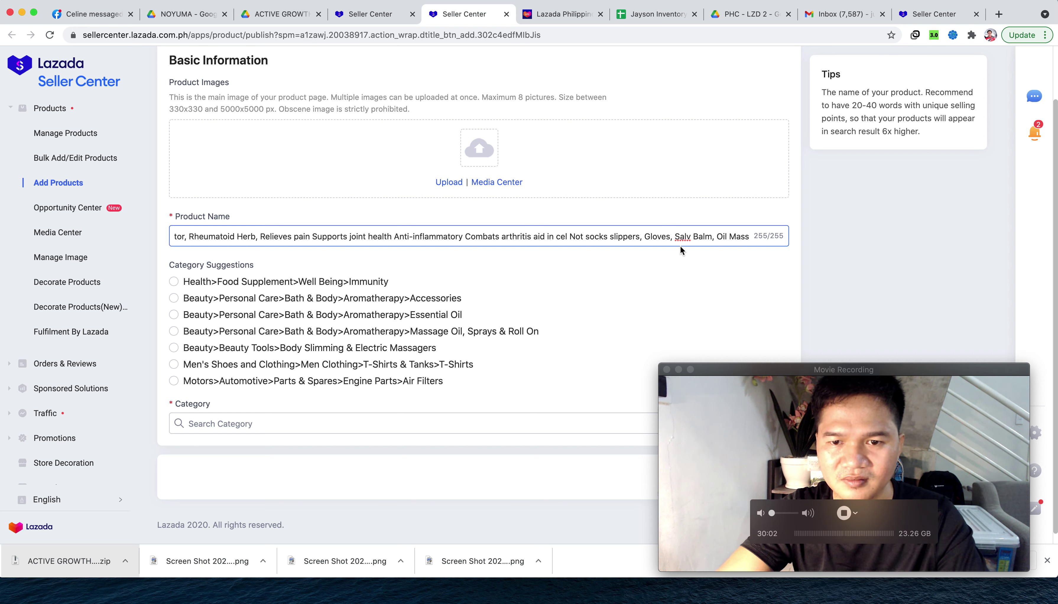
pyautogui.hscroll(2, 688, 239)
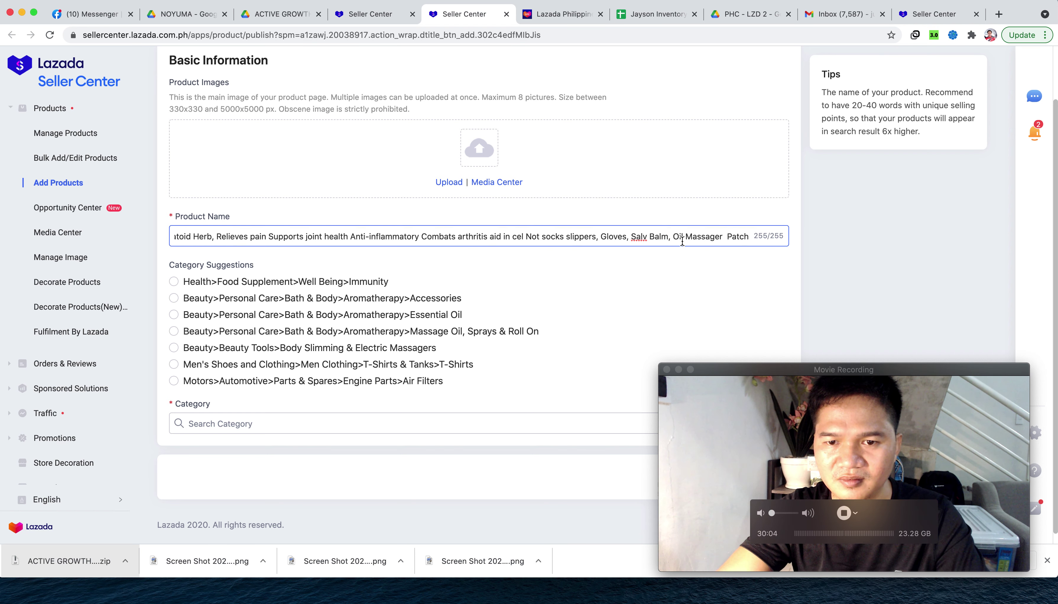
pyautogui.press('BackSpace')
pyautogui.press('BackSpace')
pyautogui.press('BackSpace')
pyautogui.press('BackSpace')
pyautogui.press('BackSpace')
pyautogui.press('BackSpace')
pyautogui.press('BackSpace')
pyautogui.press('BackSpace')
pyautogui.press('BackSpace')
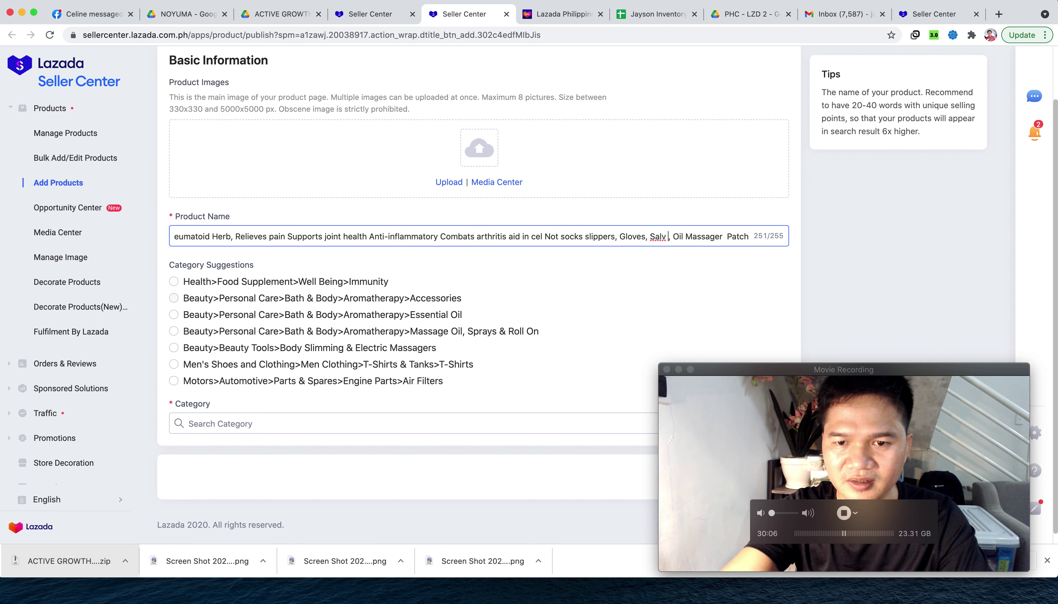
pyautogui.press('BackSpace')
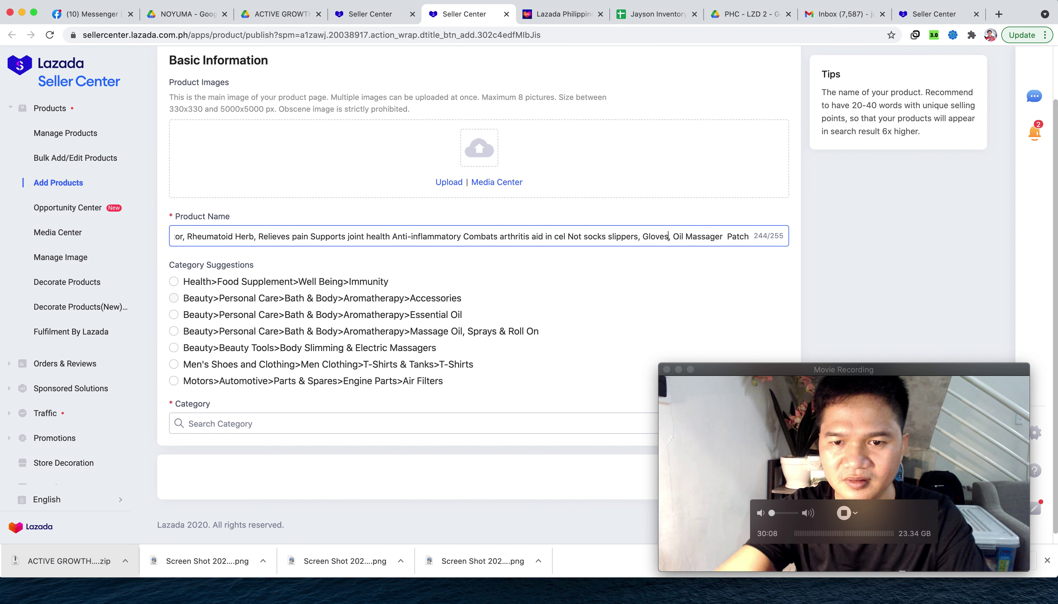
pyautogui.moveTo(532, 236); pyautogui.dragTo(565, 236)
pyautogui.press('super+v')
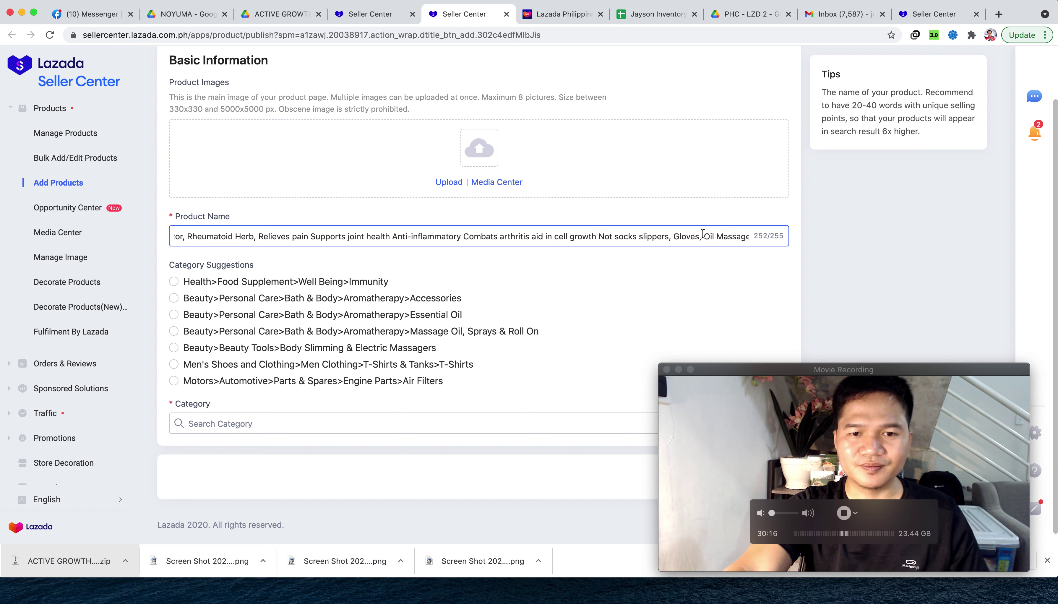
pyautogui.press('super+Left')
pyautogui.click(479, 271)
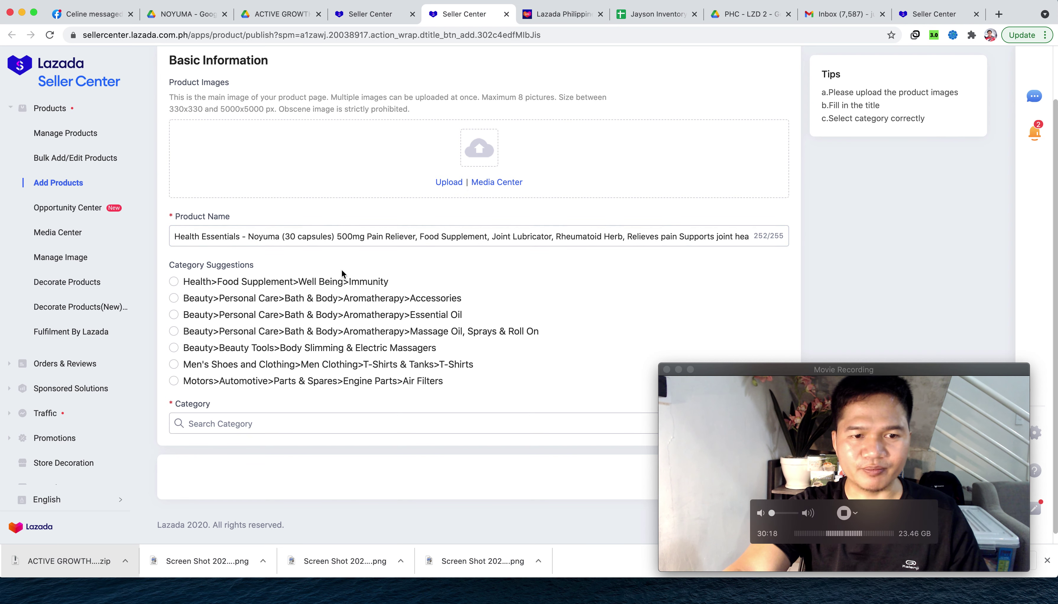
pyautogui.scroll(-1, 293, 269)
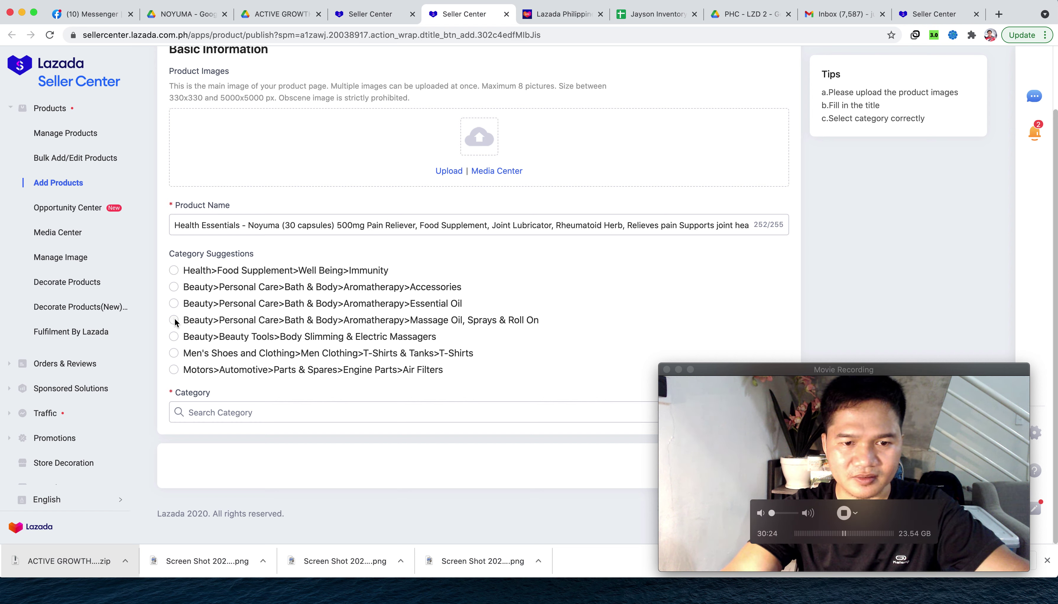
# Pick the Health Food Supplement Immunity category, then return to the Jayson Inventory sheet
pyautogui.click(175, 273)
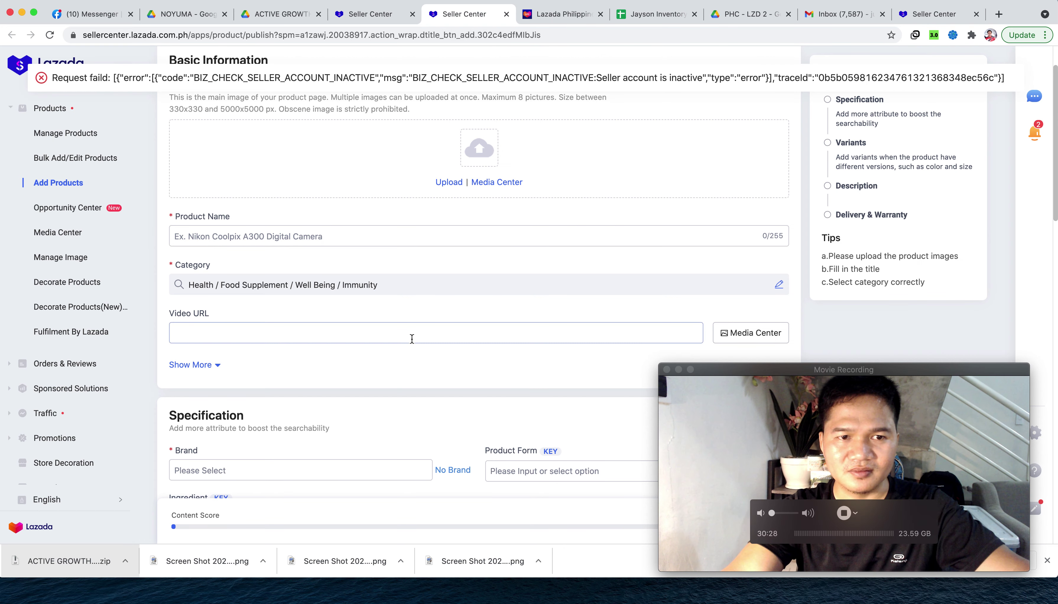
pyautogui.scroll(3, 403, 333)
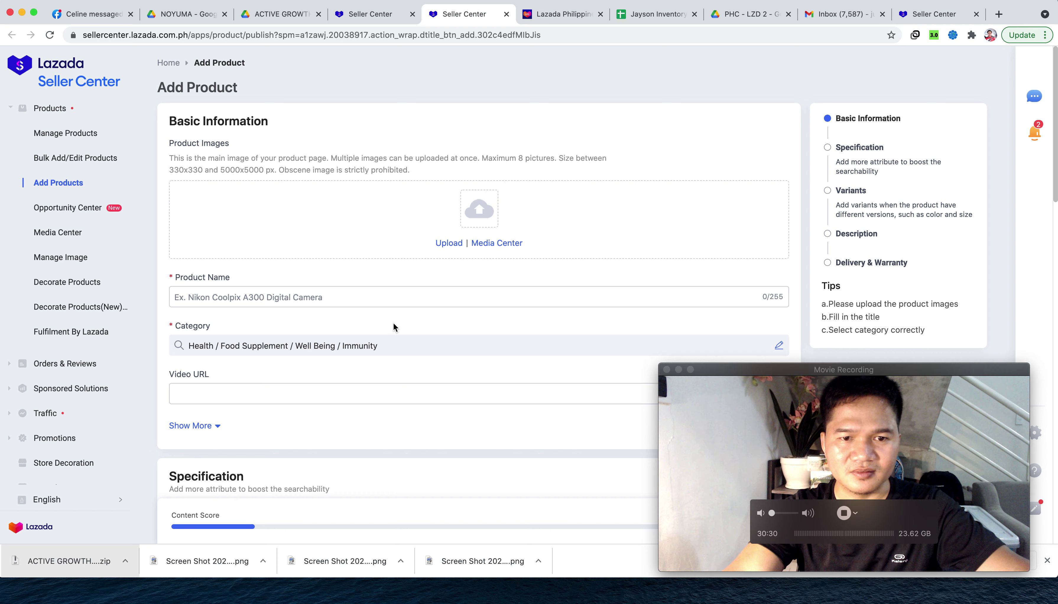
pyautogui.scroll(-1, 393, 318)
pyautogui.click(260, 290)
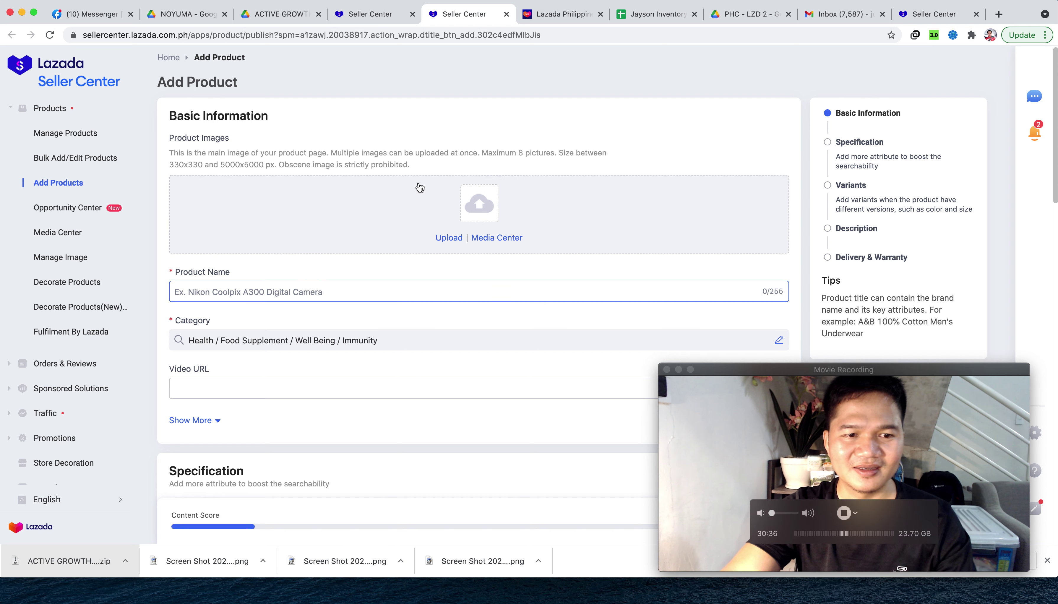
pyautogui.click(647, 18)
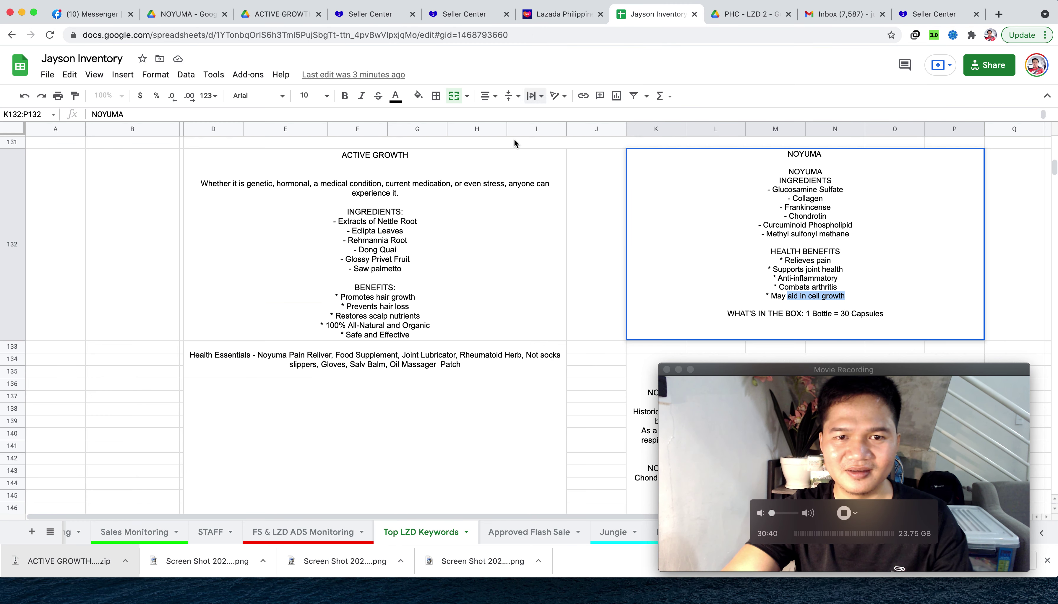
# Copy the 'PHC official Store | NOYUMA for Joint…' title from D129 into Product Name
pyautogui.scroll(-6, 473, 218)
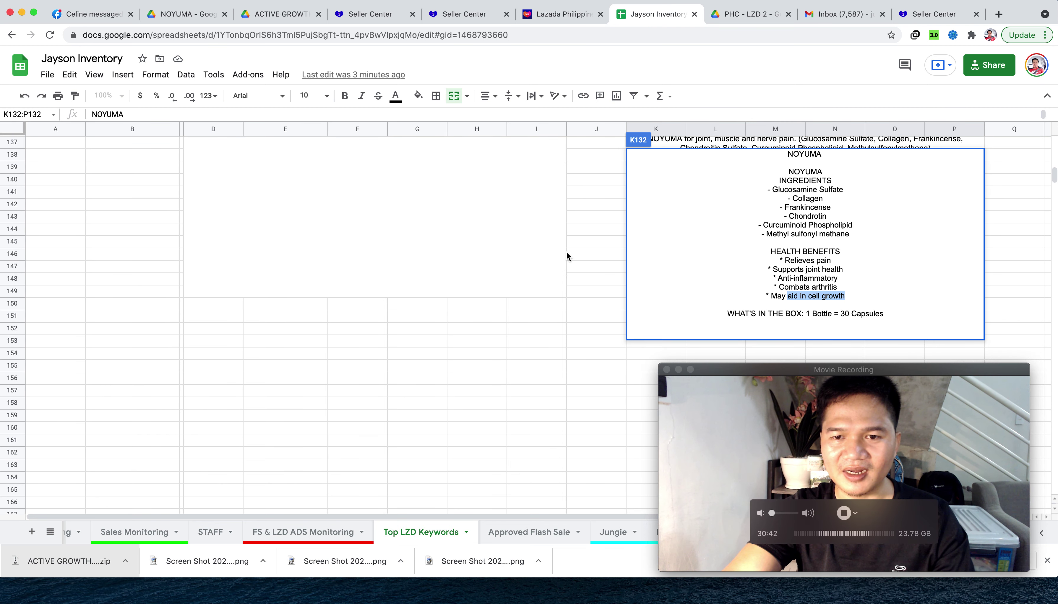
pyautogui.click(567, 253)
pyautogui.scroll(6, 707, 263)
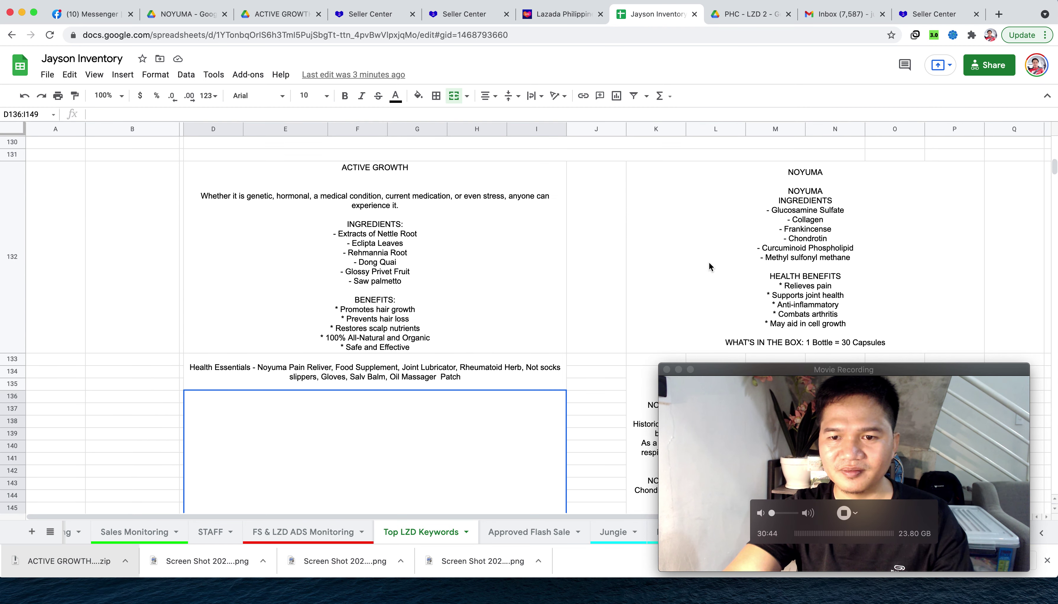
pyautogui.scroll(3, 708, 261)
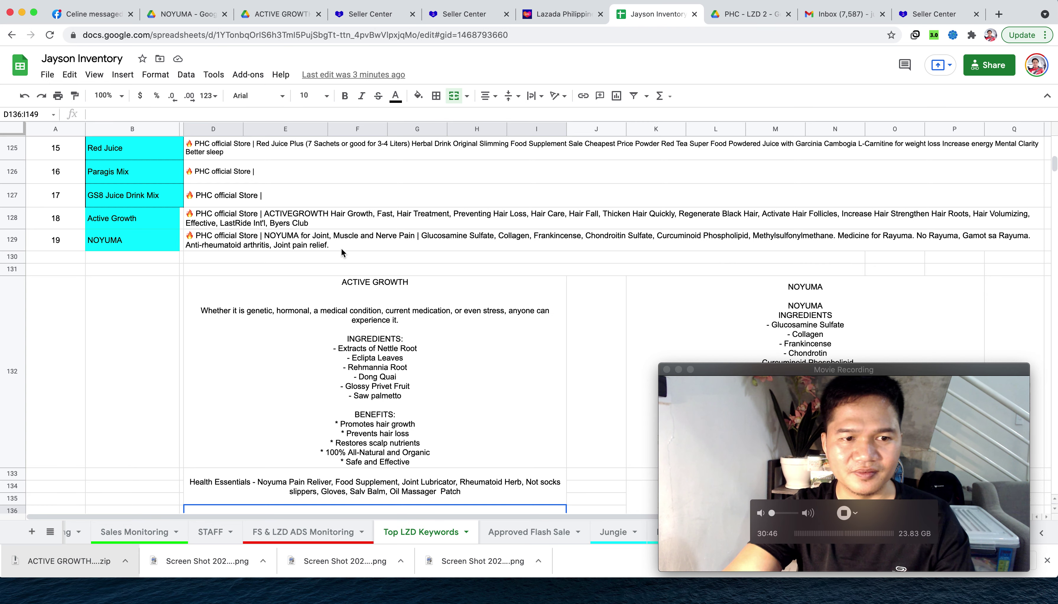
pyautogui.doubleClick(340, 247)
pyautogui.press('super+a')
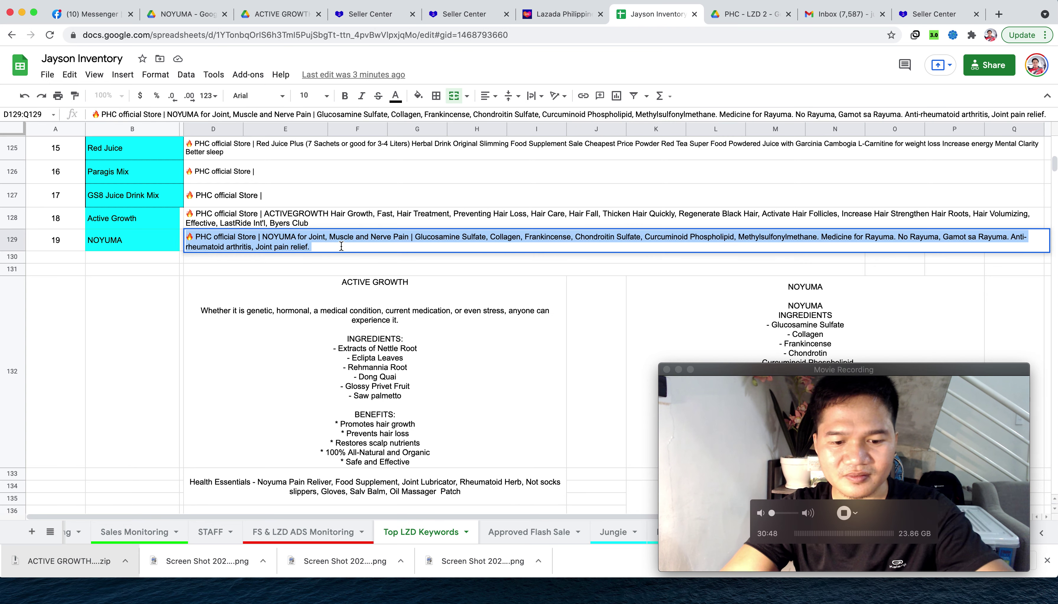
pyautogui.click(457, 16)
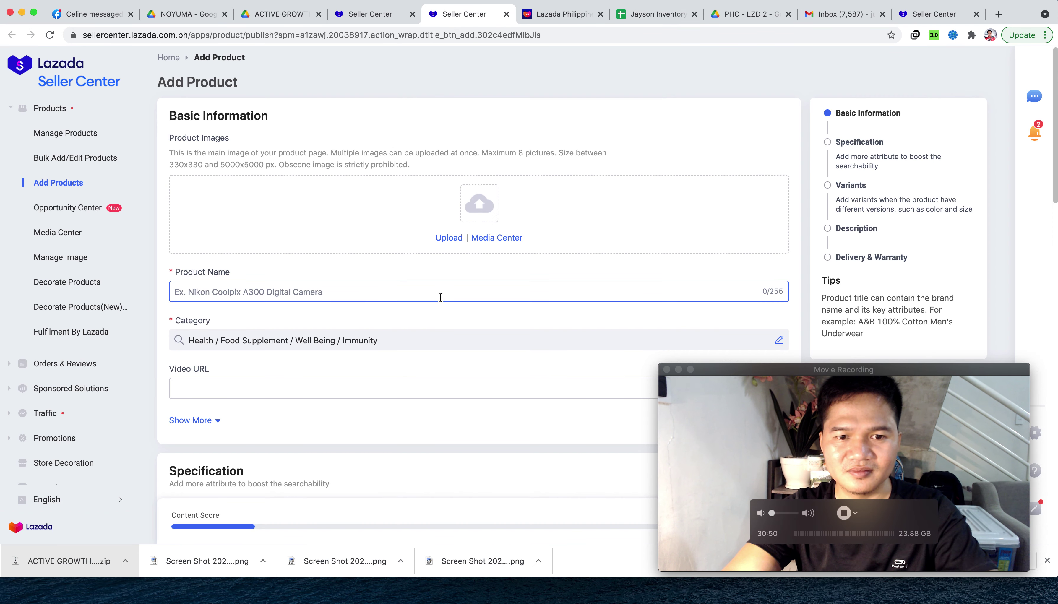
pyautogui.press('super+v')
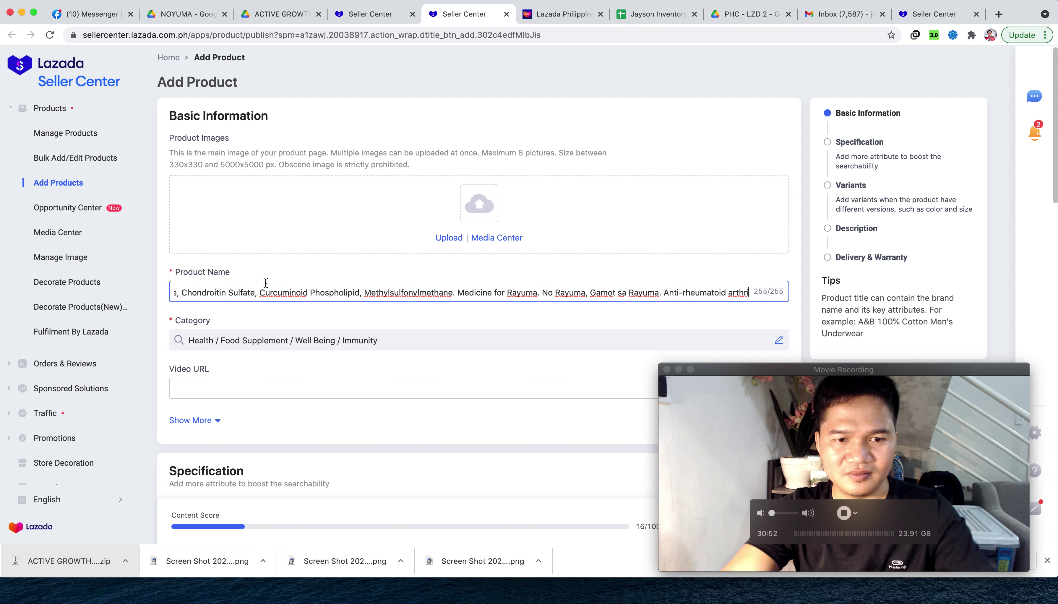
pyautogui.click(345, 316)
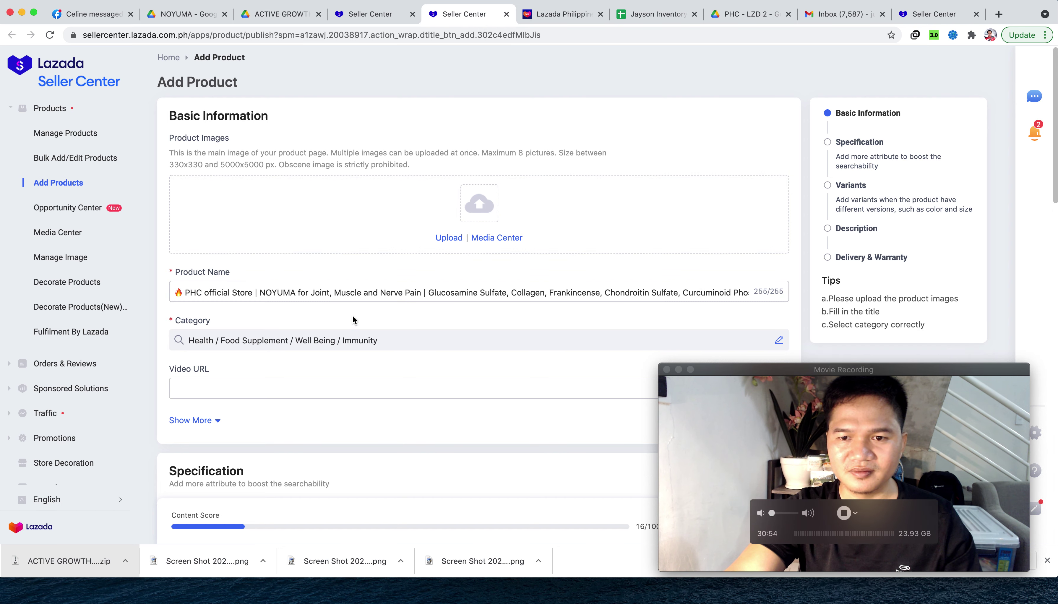
pyautogui.scroll(-3, 327, 327)
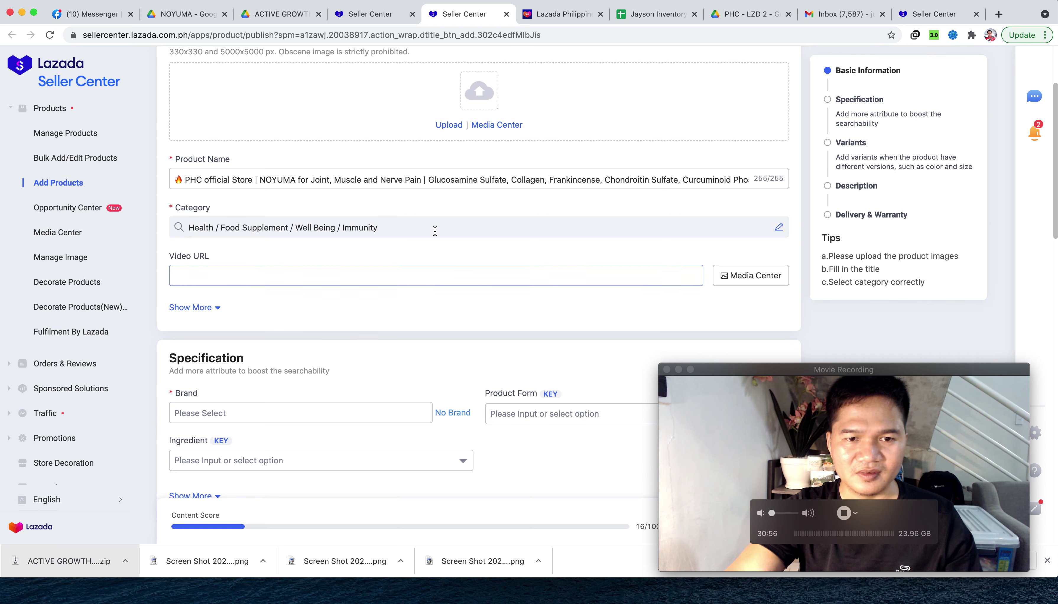
# Change the category to Bone & Joint Support and accept the category change warning
pyautogui.click(424, 227)
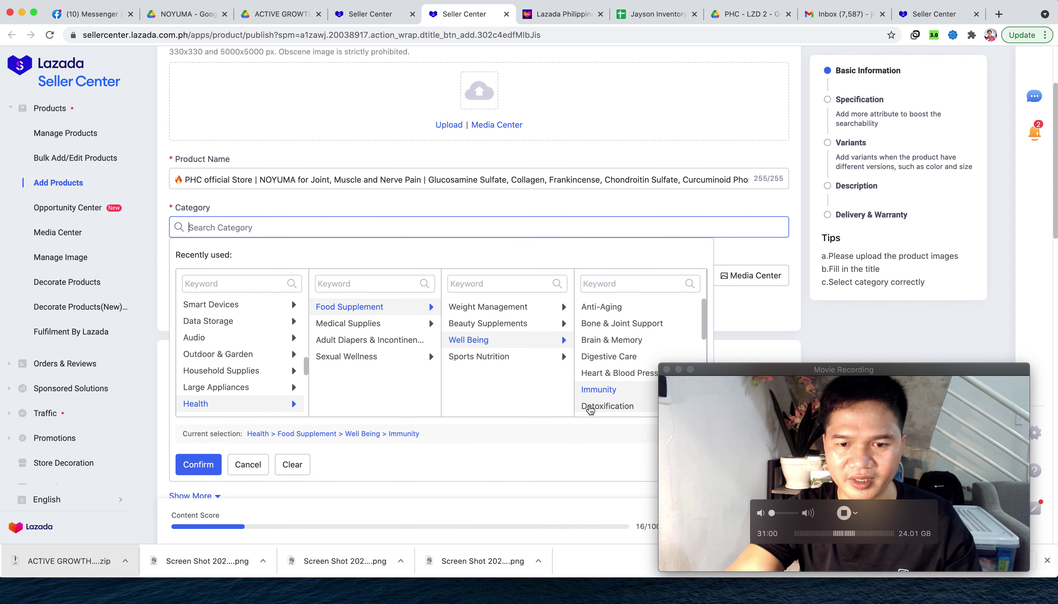
pyautogui.click(601, 329)
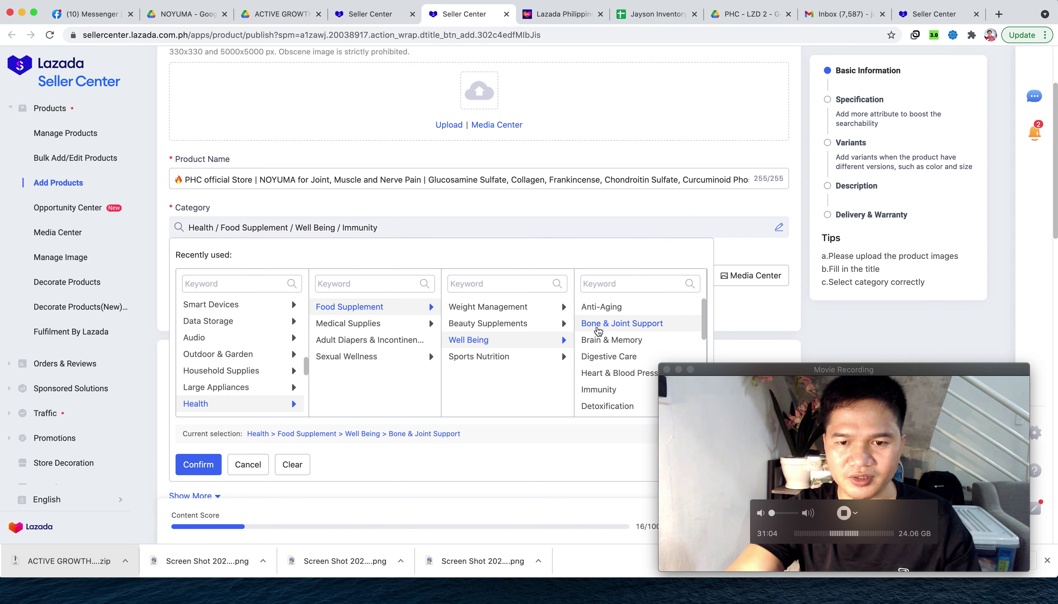
pyautogui.click(200, 463)
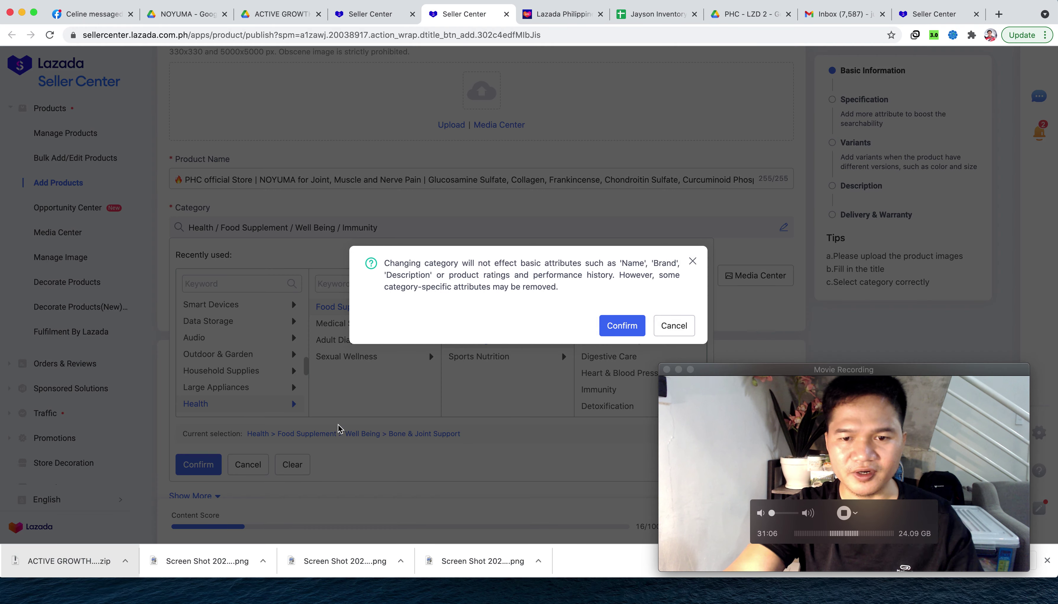
pyautogui.click(622, 325)
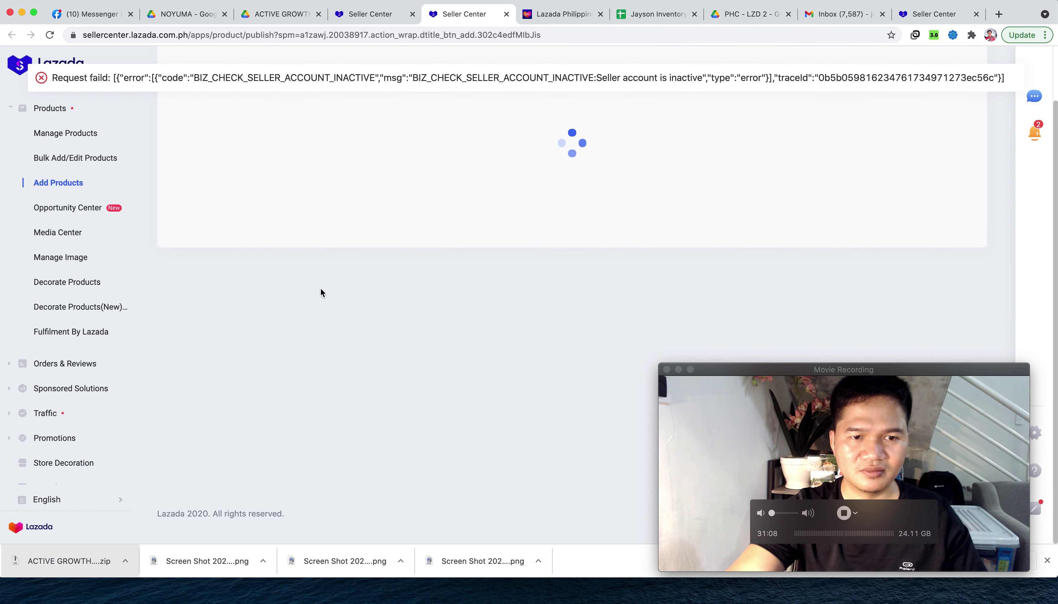
# Paste the NOYUMA title back into the Product Name field
pyautogui.click(246, 231)
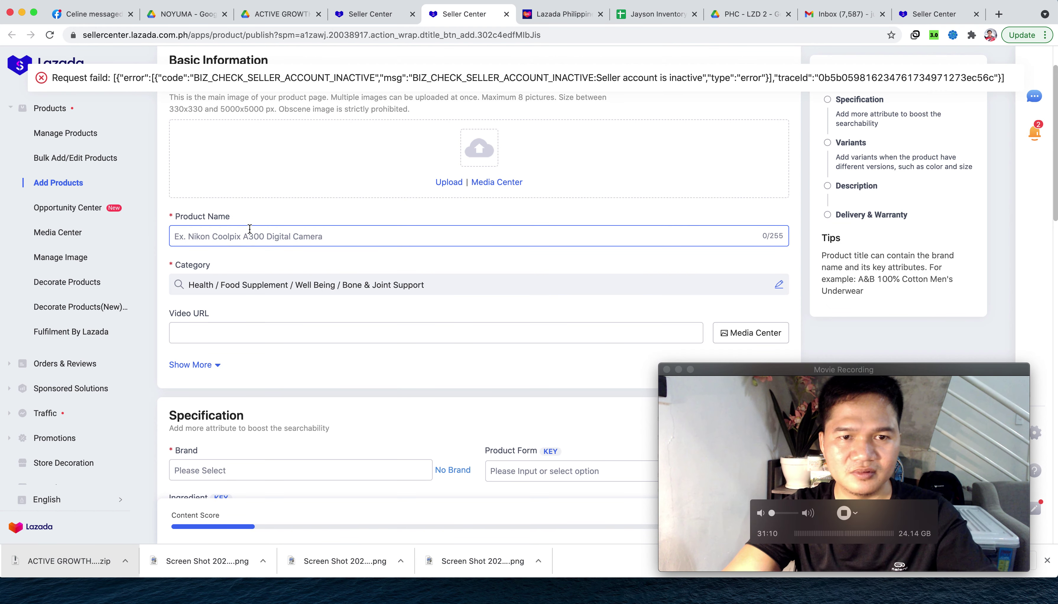
pyautogui.press('super+v')
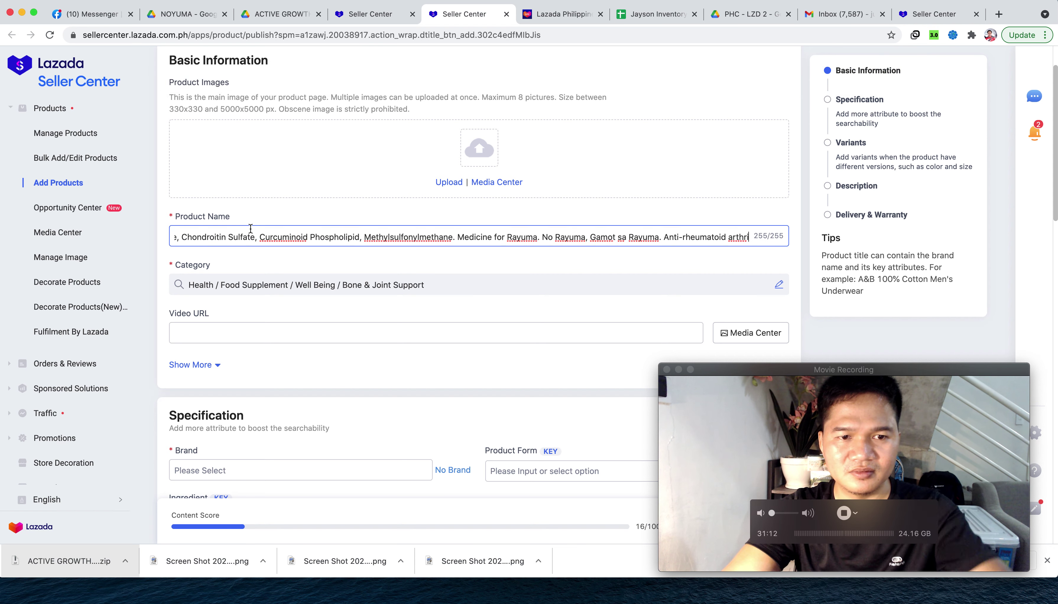
pyautogui.click(419, 267)
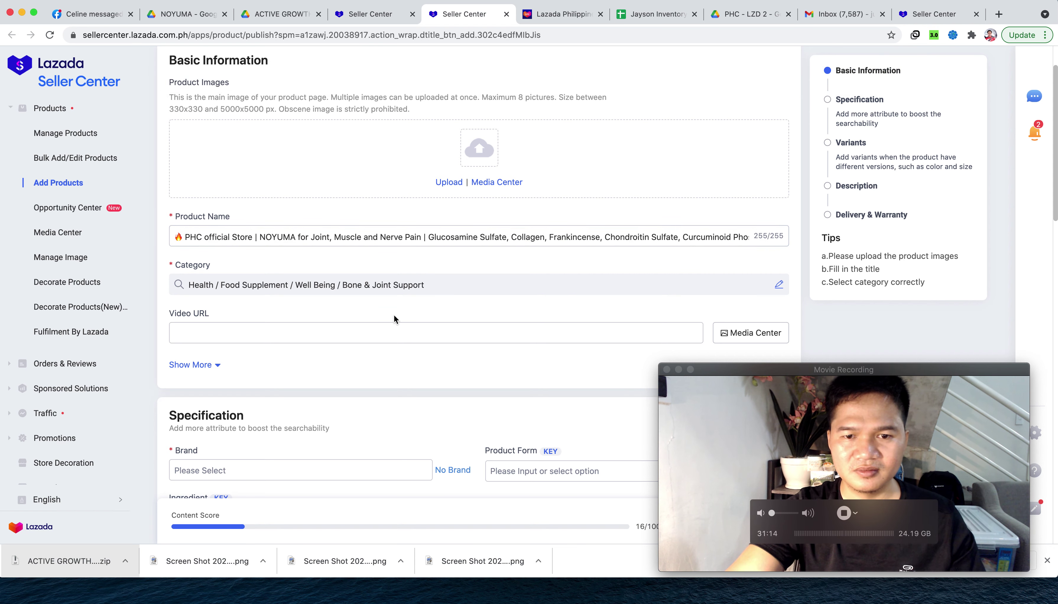
pyautogui.scroll(-3, 394, 319)
pyautogui.click(236, 242)
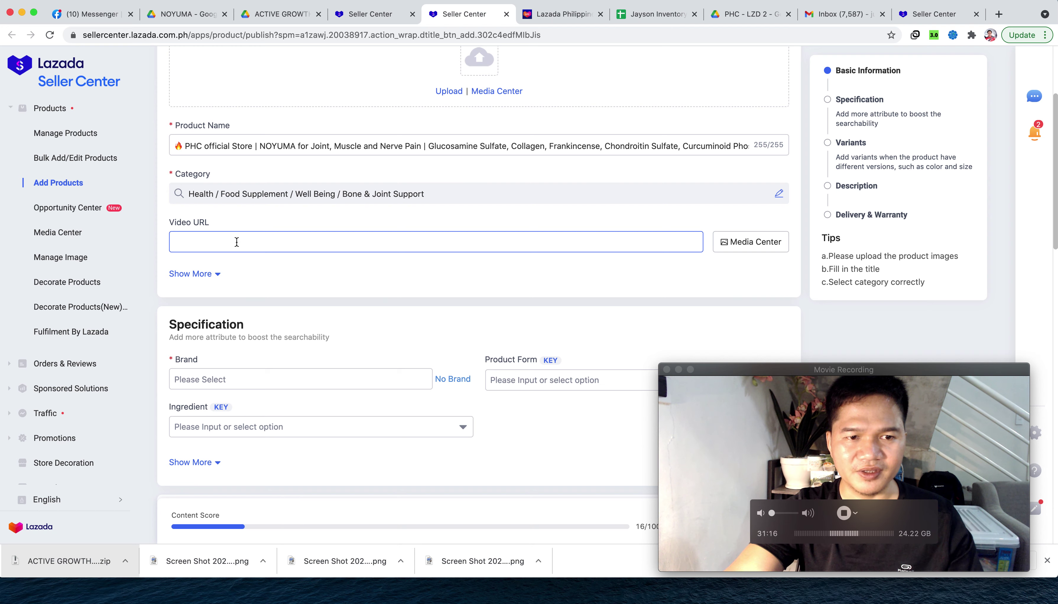
# In a new browser tab, go to YouTube and search for Noyuma
pyautogui.click(999, 14)
pyautogui.write('Youtube.com/channel/UCwvZ1GWMzii-hGhXgLgNNsA')
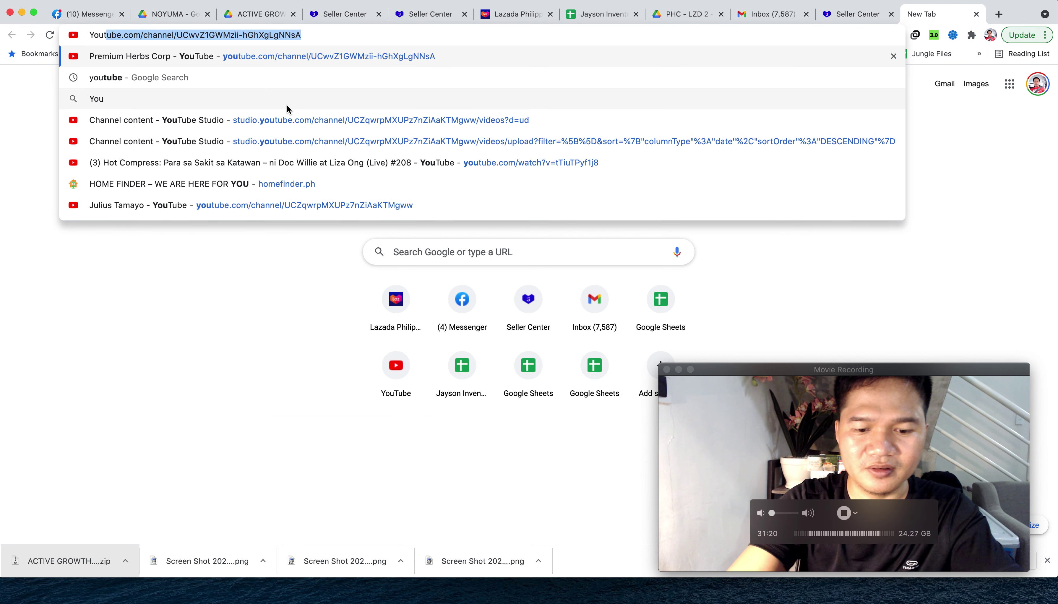
pyautogui.press('Return')
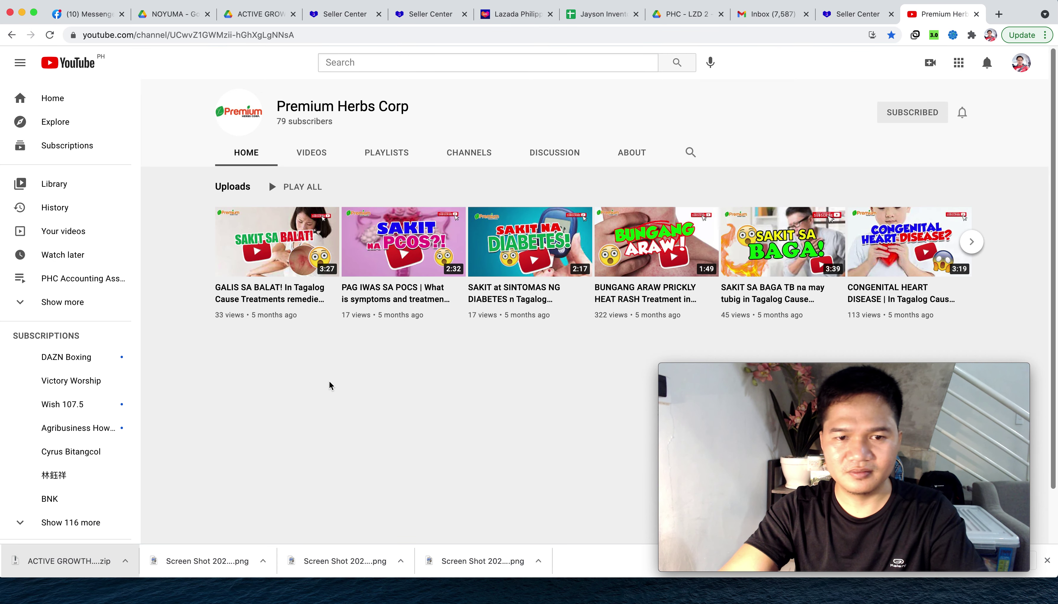
pyautogui.click(354, 62)
pyautogui.write('Noyuma')
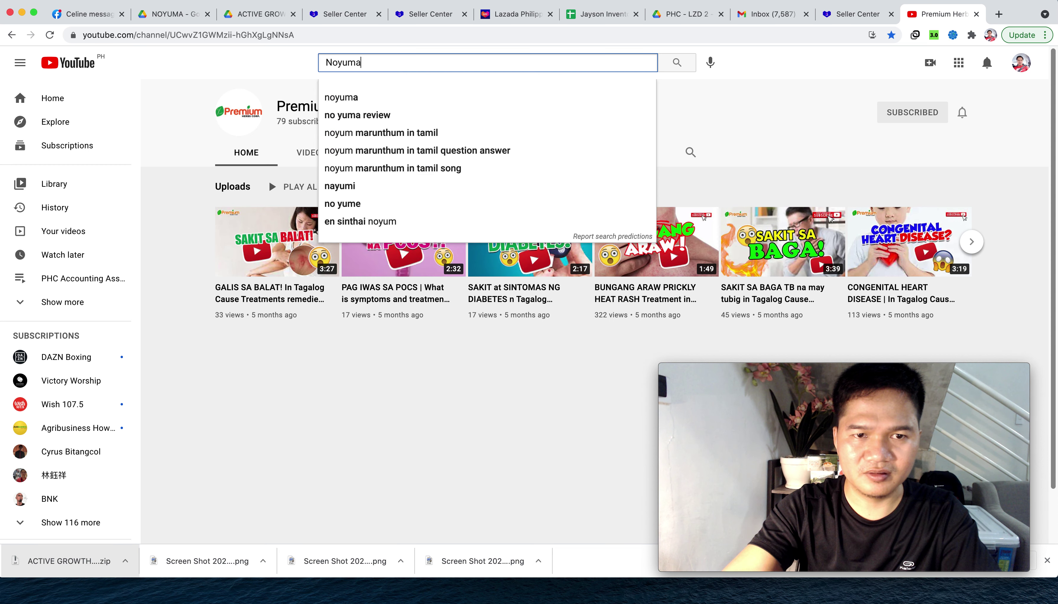
pyautogui.press('Return')
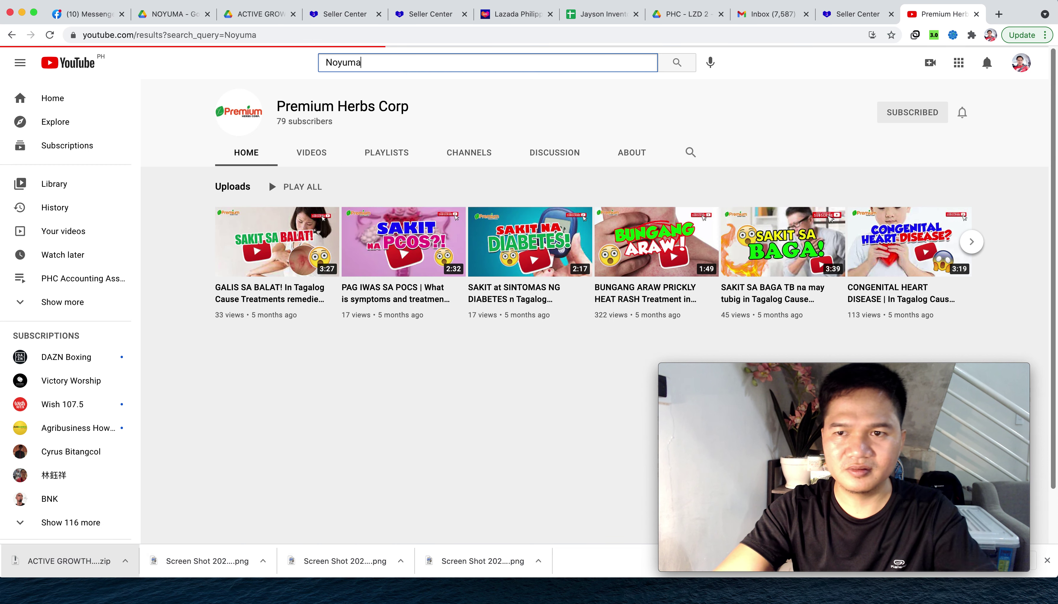
# Open the 'NOYUMA Food Supplement : Anti-Arthritis' video, copy its URL, and pause playback
pyautogui.scroll(-6, 376, 269)
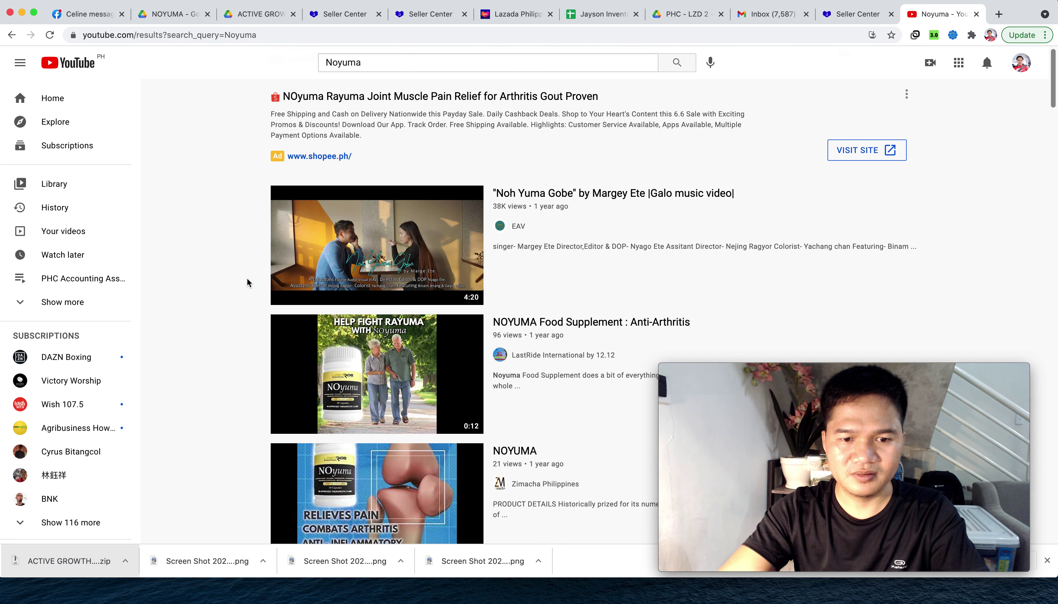
pyautogui.click(526, 208)
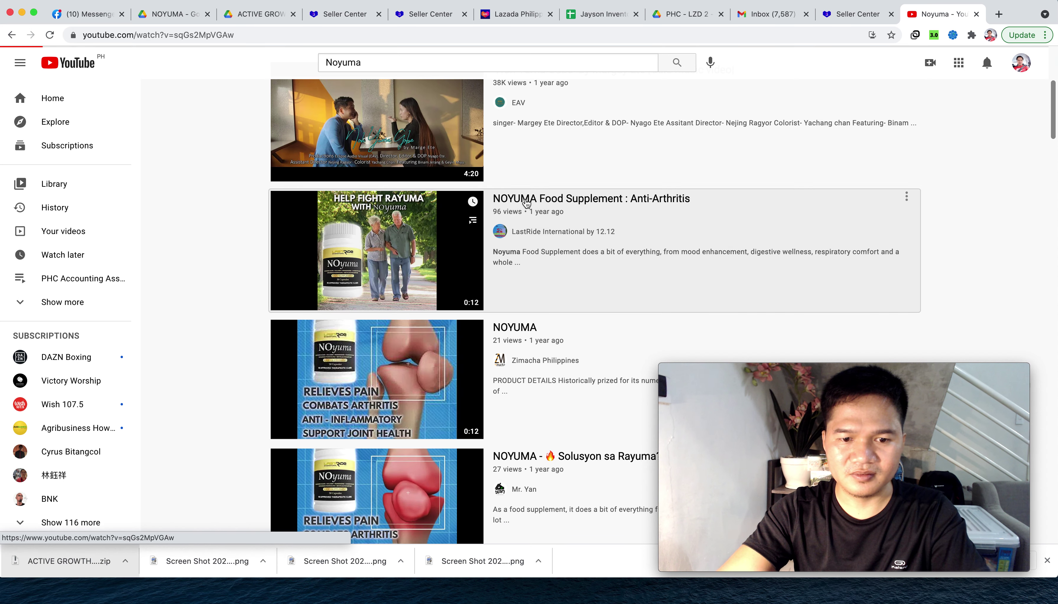
pyautogui.click(268, 33)
pyautogui.press('super+c')
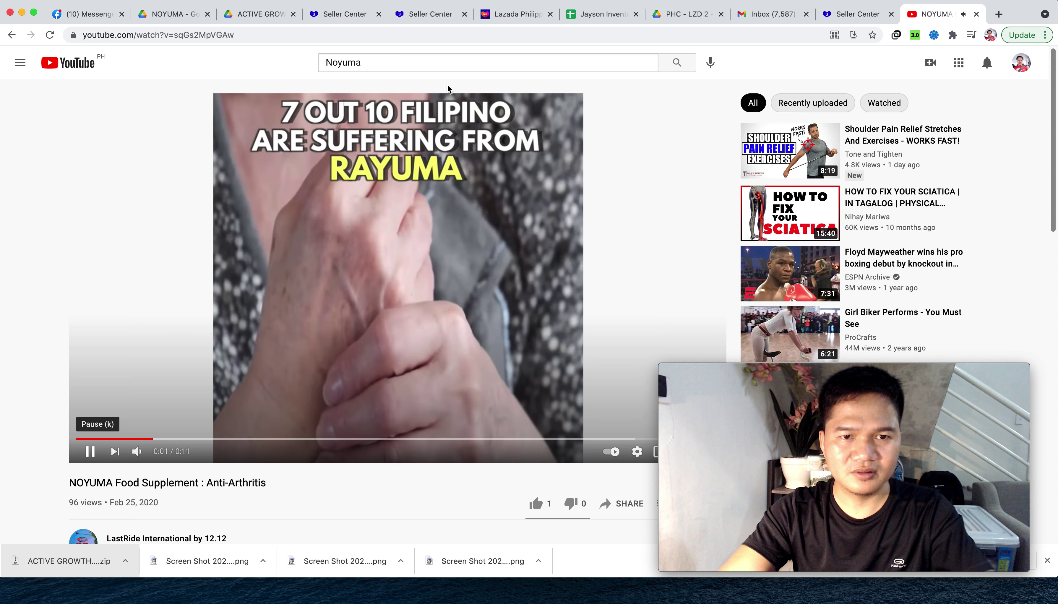
pyautogui.click(90, 452)
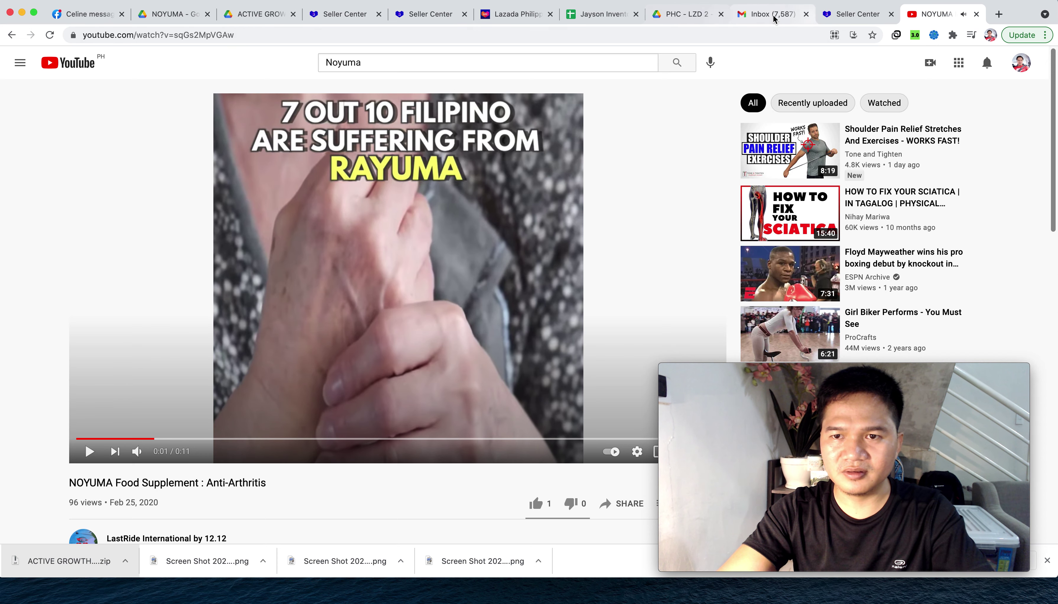
# Paste the YouTube link into Video URL and expand the extra basic information options
pyautogui.click(418, 14)
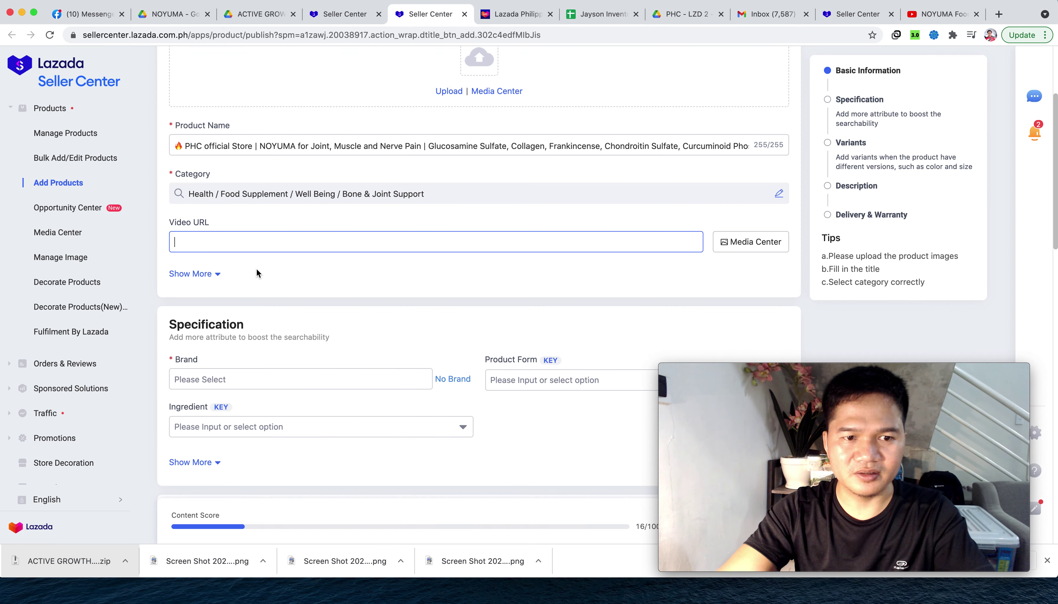
pyautogui.press('super+v')
pyautogui.scroll(-3, 292, 283)
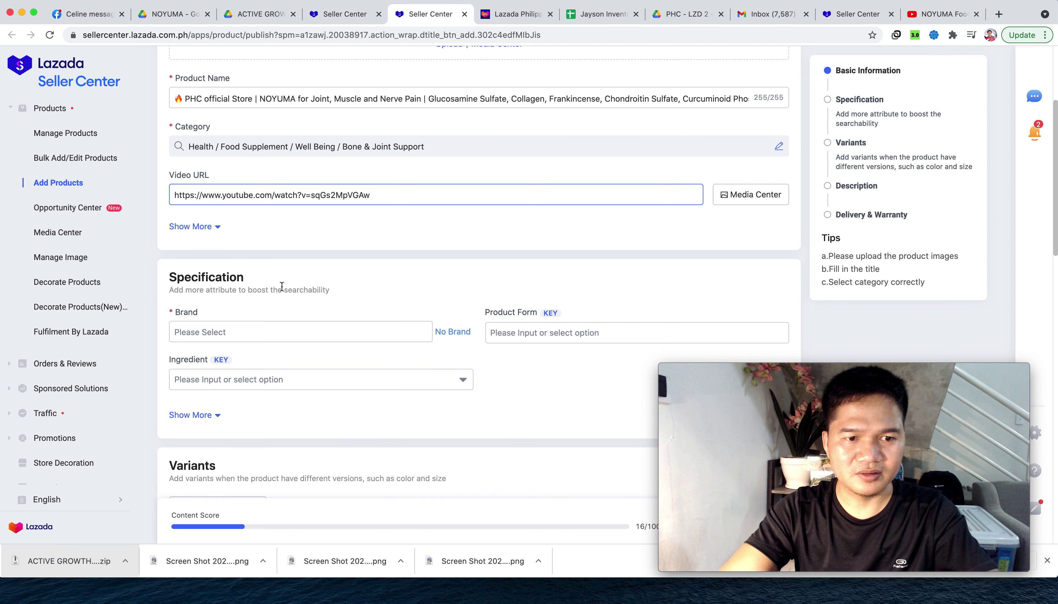
pyautogui.click(196, 210)
pyautogui.moveTo(303, 261)
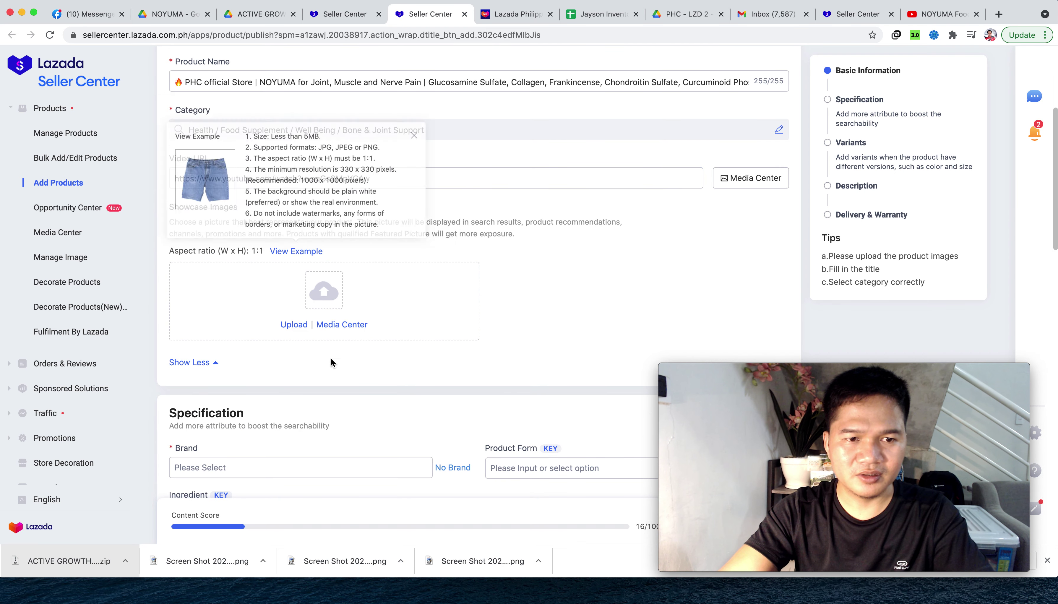
pyautogui.scroll(-5, 329, 361)
# Set the brand to Premium Herbs Corp and the ingredient to Collagen
pyautogui.click(238, 275)
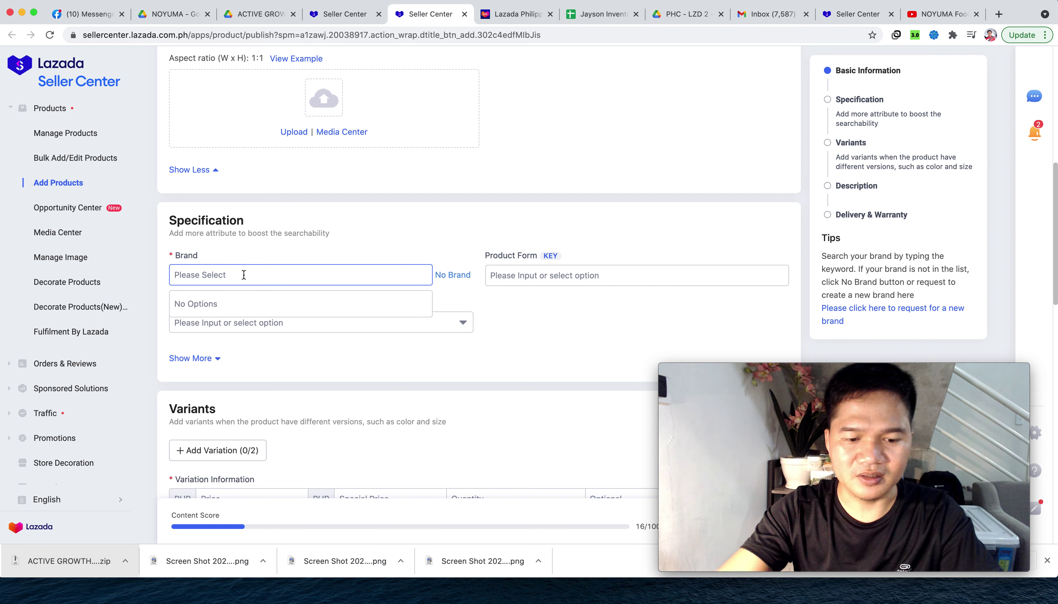
pyautogui.write('Premi')
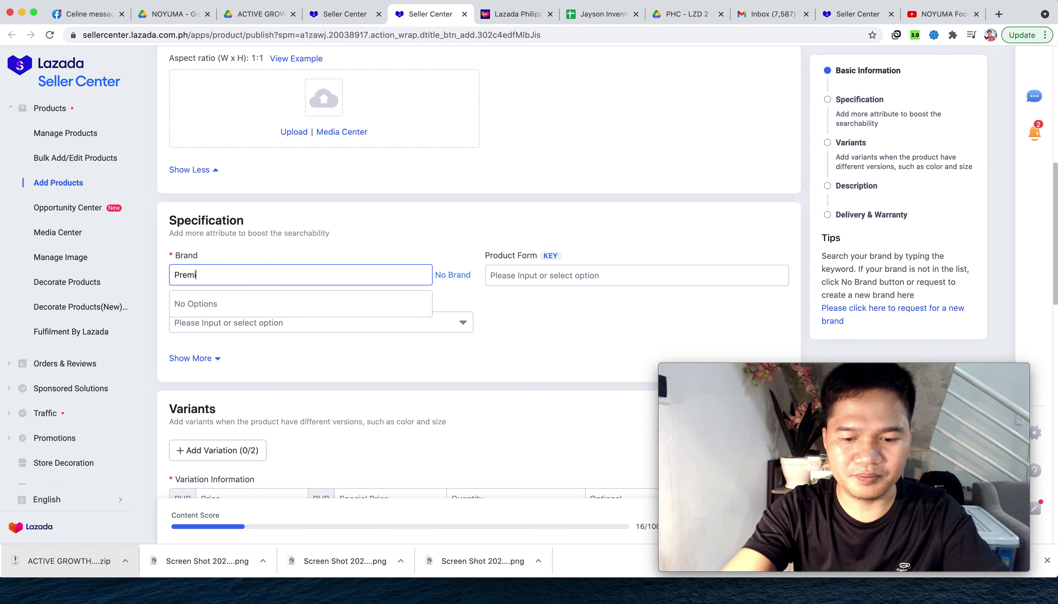
pyautogui.write('um')
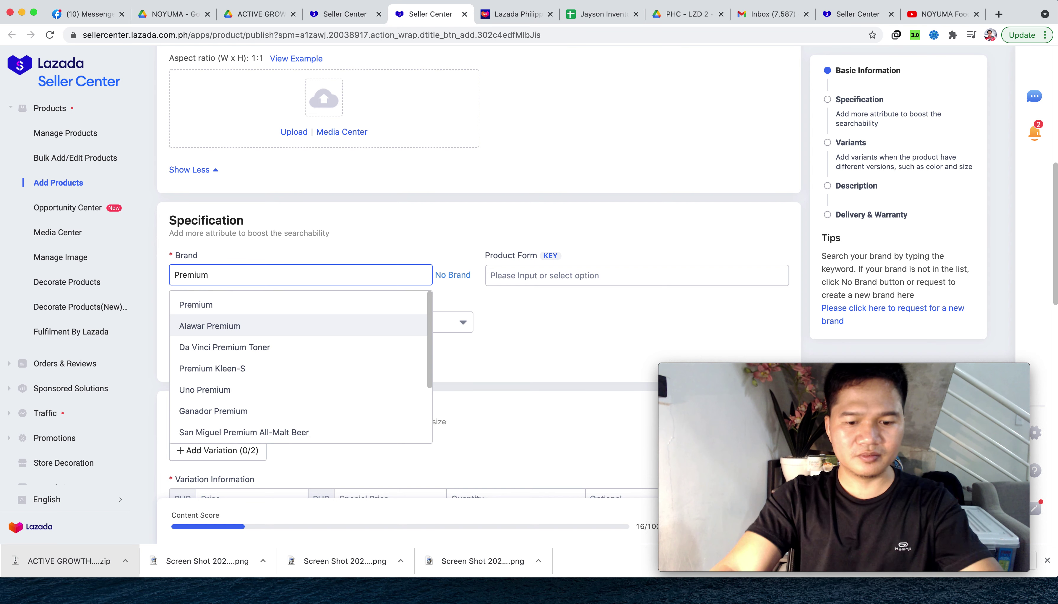
pyautogui.write(' Herbs')
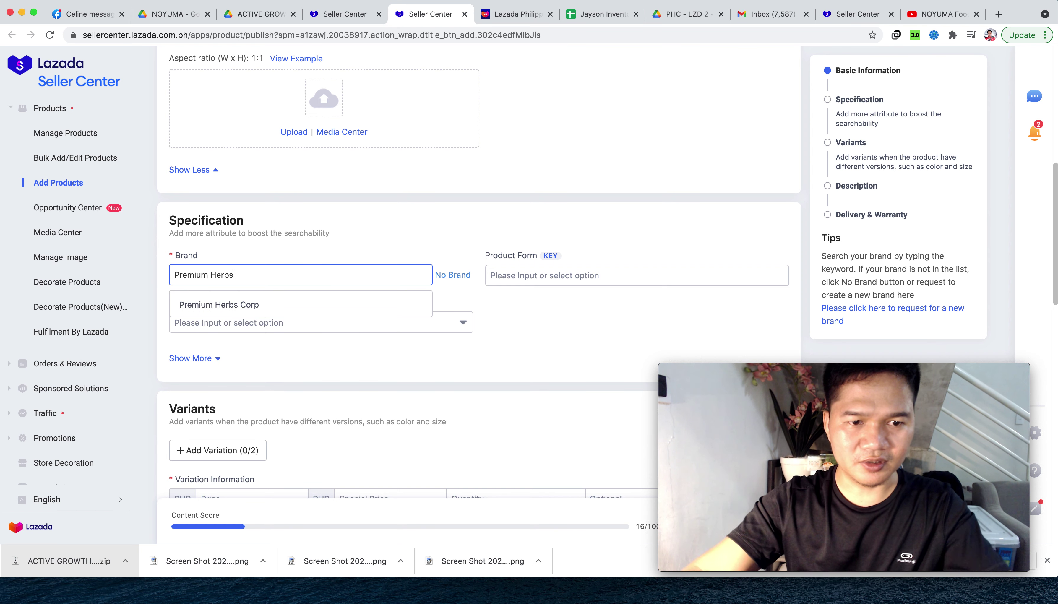
pyautogui.click(243, 304)
pyautogui.click(227, 322)
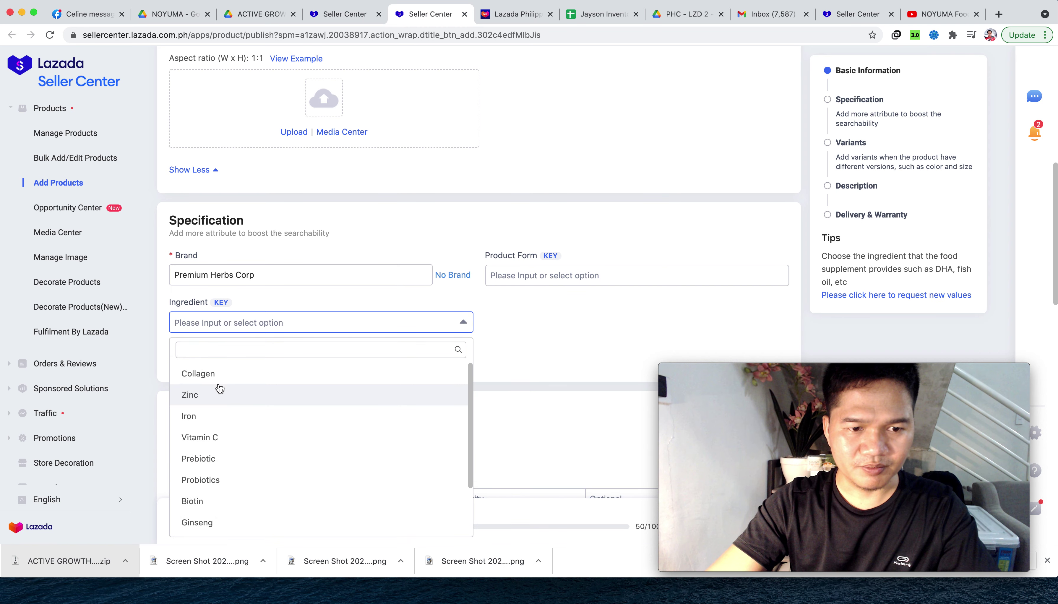
pyautogui.click(221, 379)
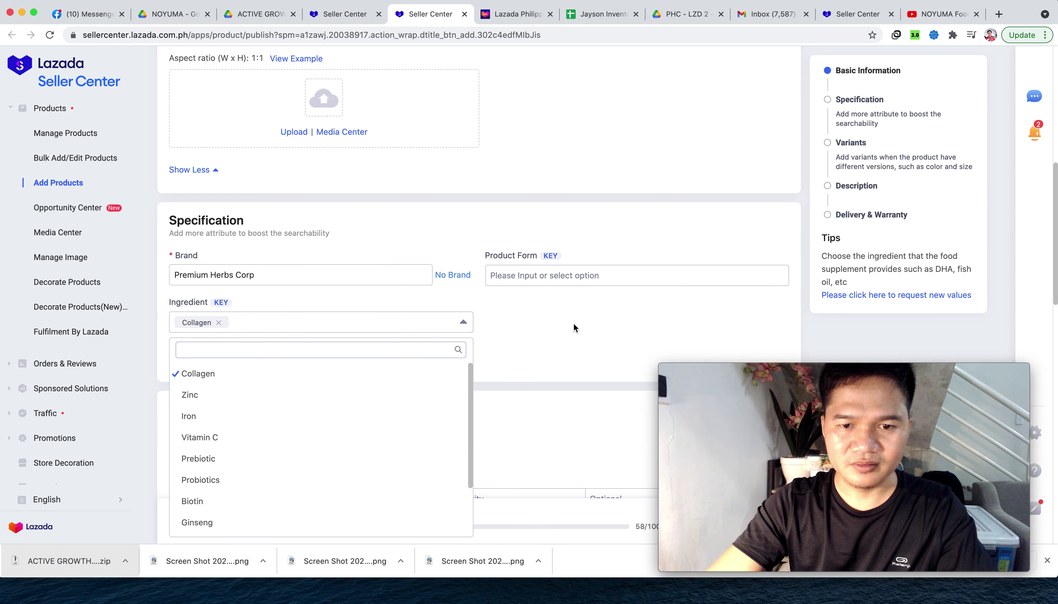
pyautogui.click(564, 316)
# Set the Product Form to Capsules
pyautogui.click(515, 275)
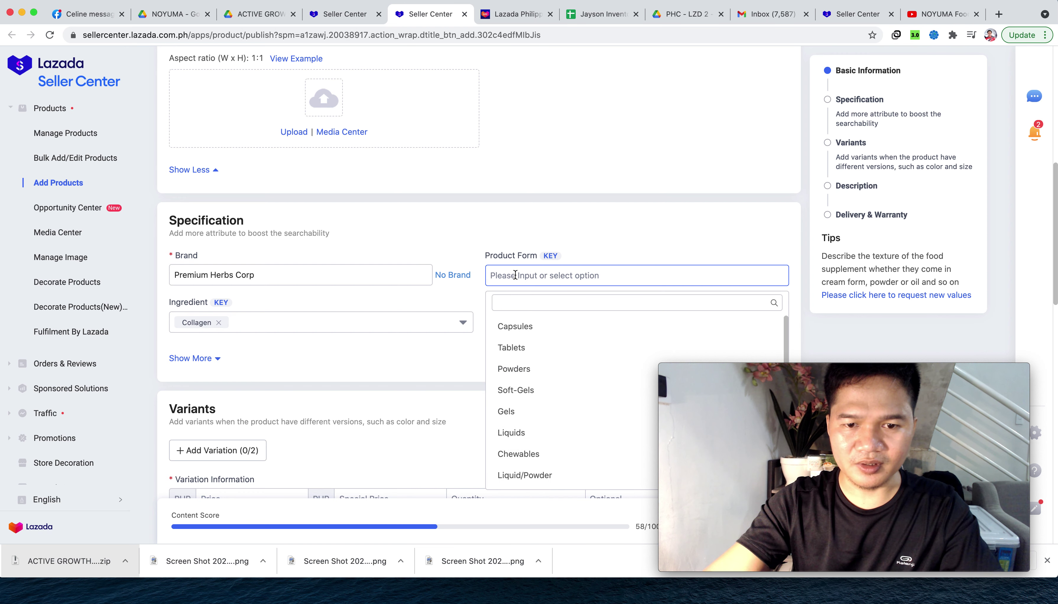
pyautogui.click(514, 325)
pyautogui.scroll(-3, 451, 350)
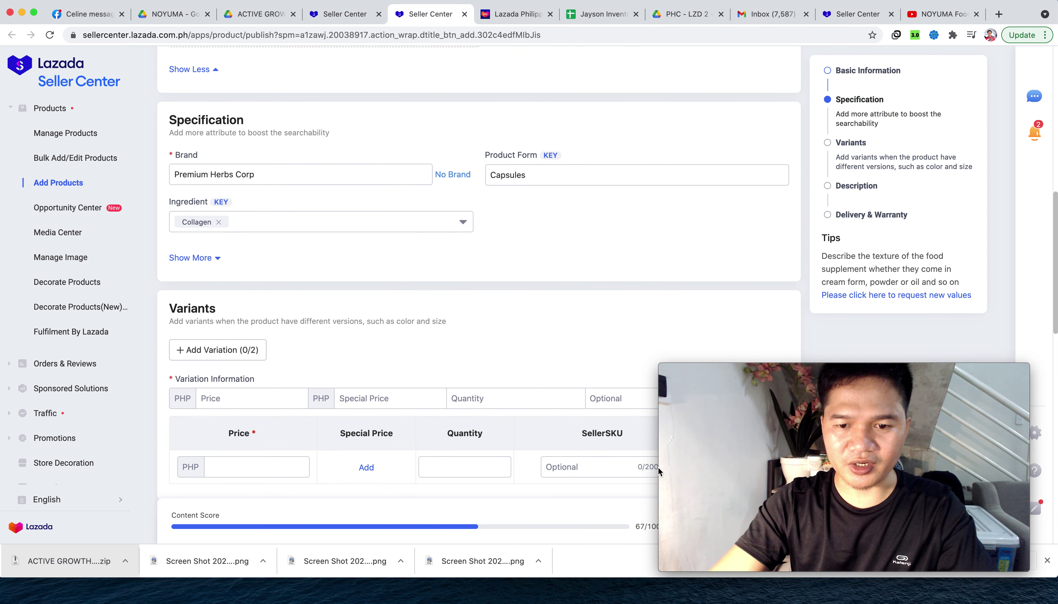
pyautogui.click(664, 427)
pyautogui.moveTo(659, 425); pyautogui.dragTo(672, 425)
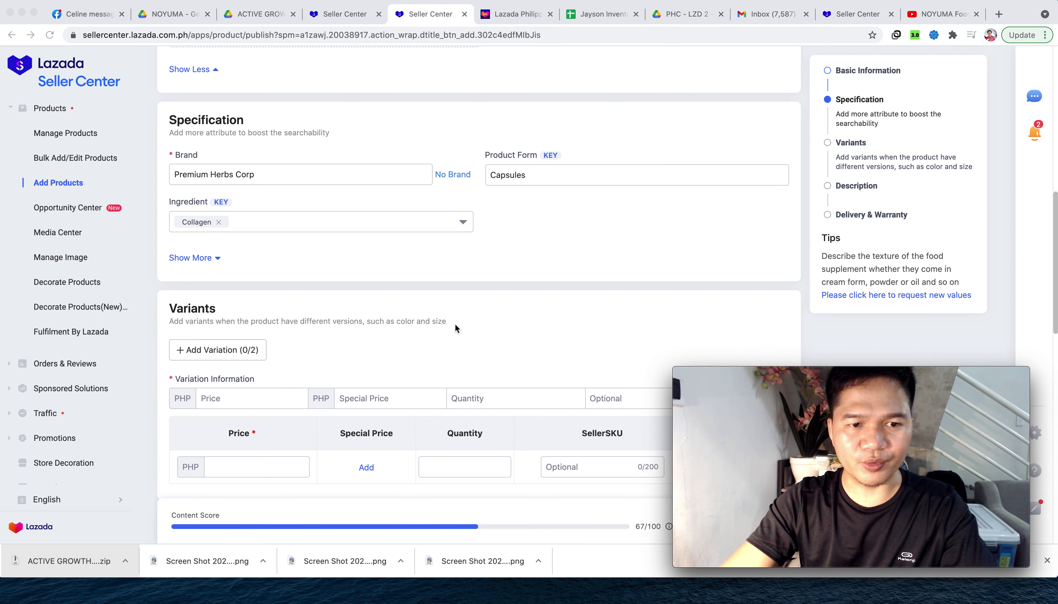
pyautogui.scroll(-3, 457, 327)
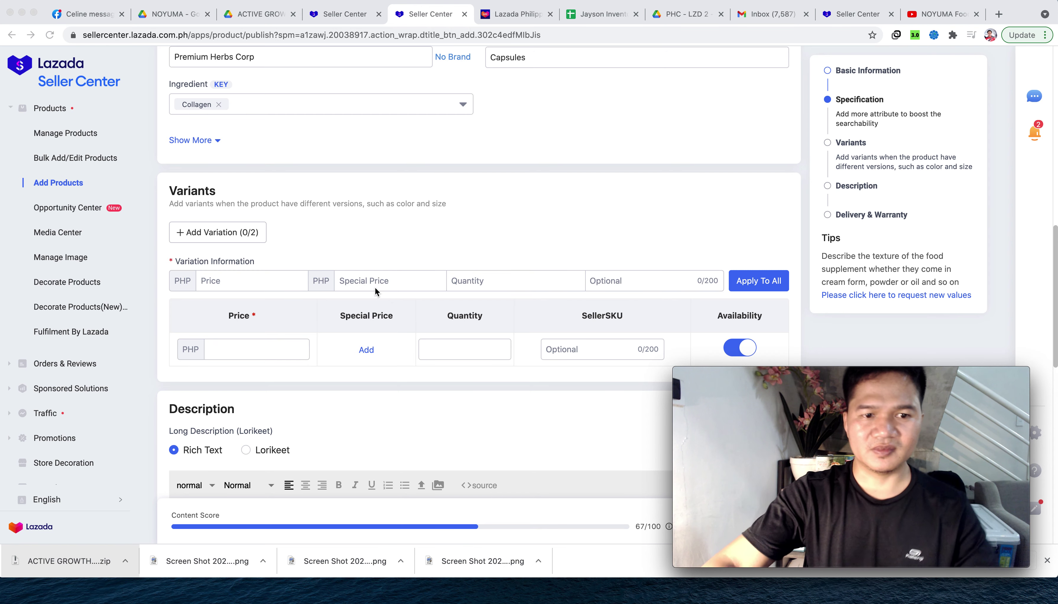
pyautogui.click(228, 281)
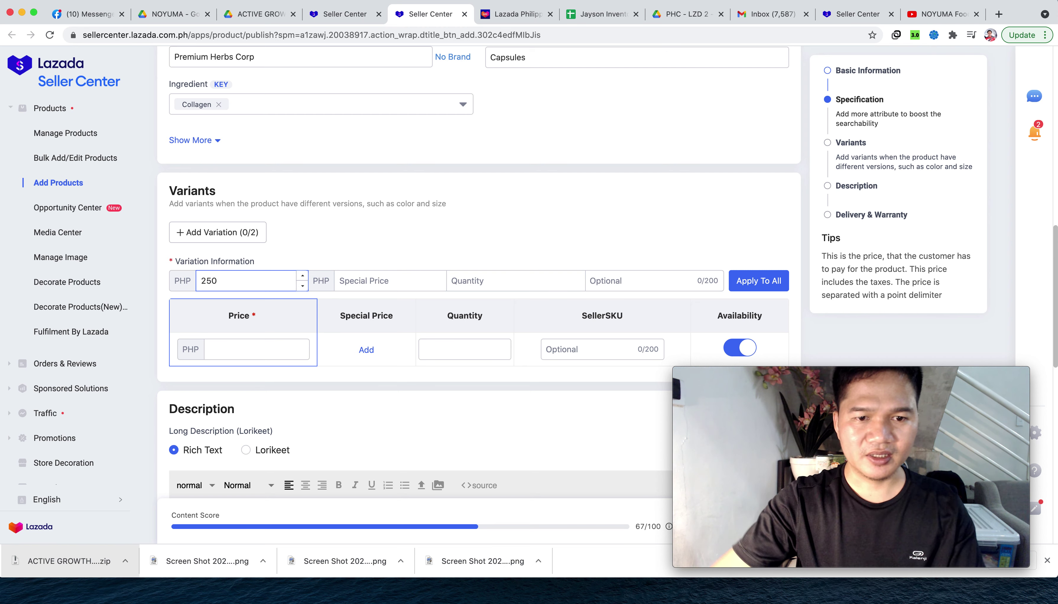
pyautogui.click(363, 281)
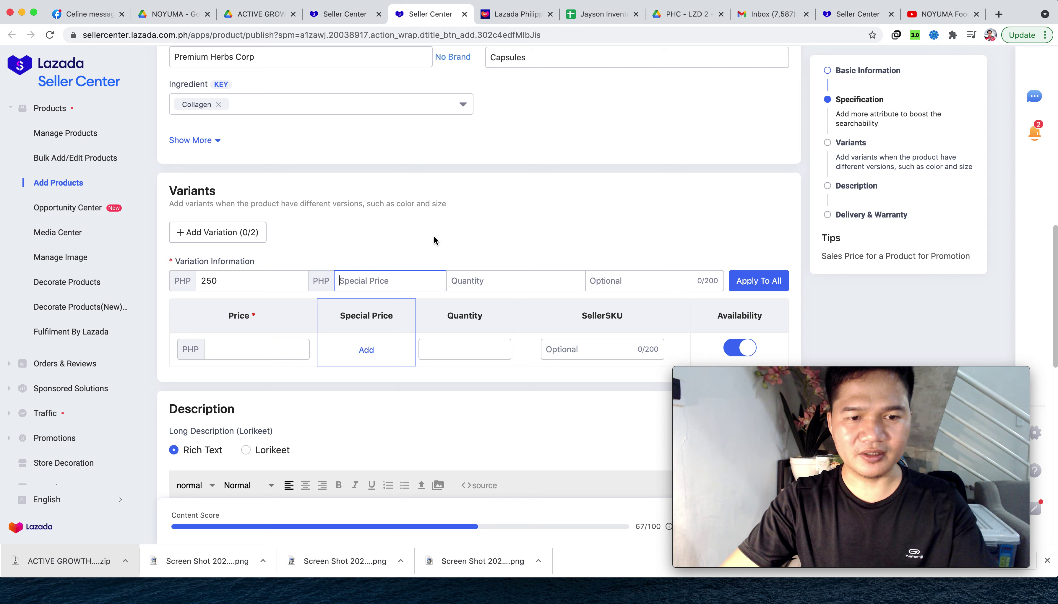
pyautogui.click(218, 281)
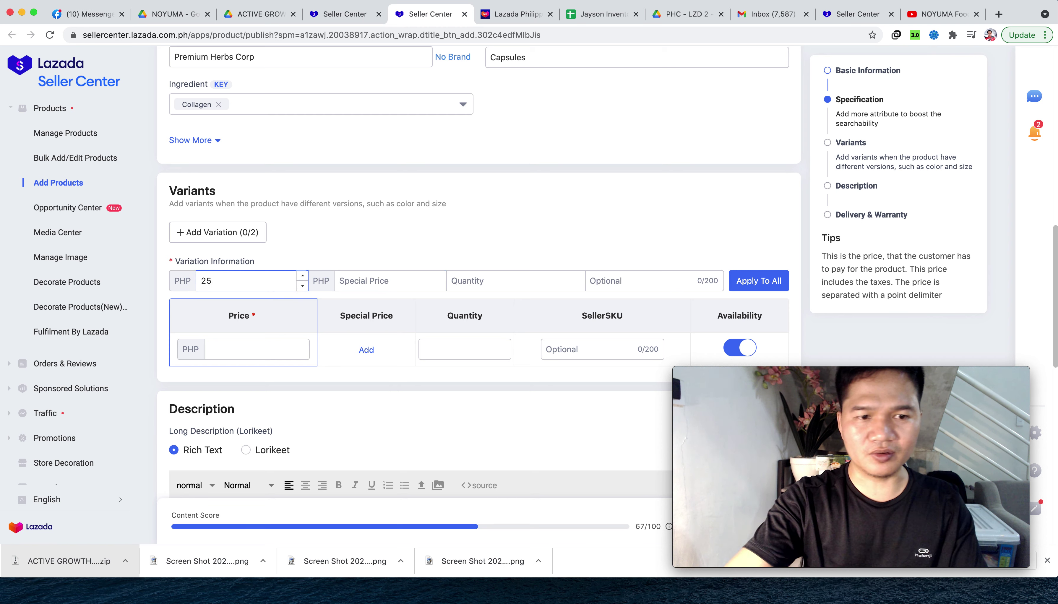
pyautogui.click(347, 280)
pyautogui.write('24')
pyautogui.click(504, 281)
pyautogui.write('1')
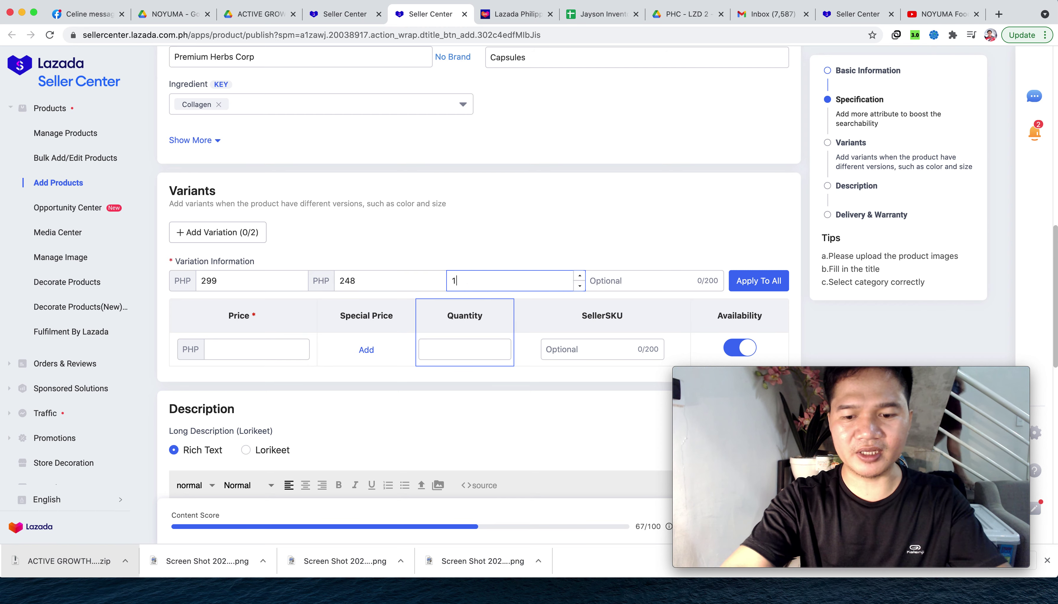
pyautogui.press('BackSpace')
pyautogui.write('99999999999')
pyautogui.click(467, 224)
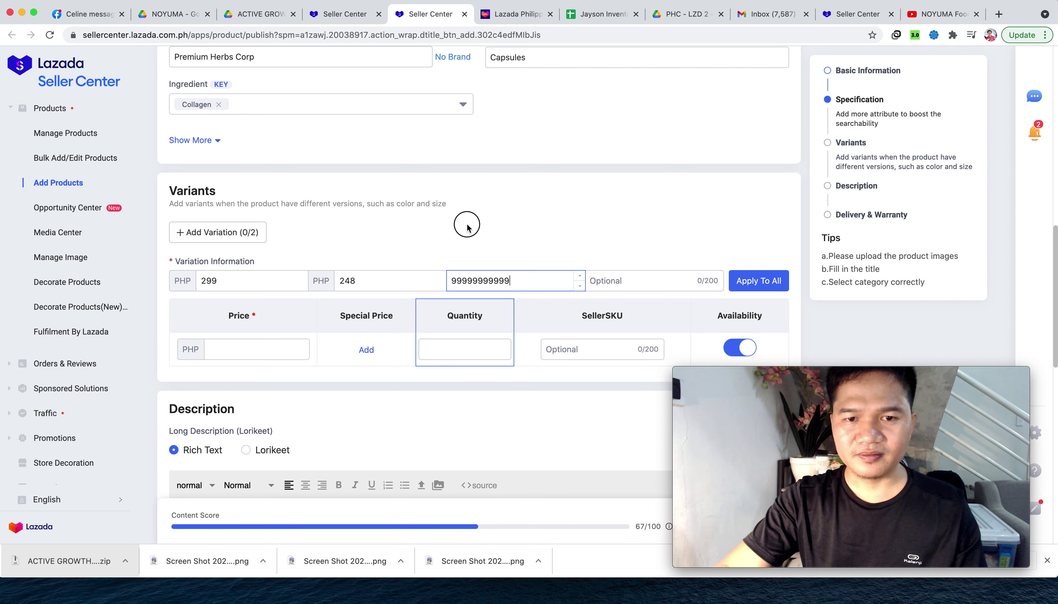
pyautogui.doubleClick(489, 281)
pyautogui.write('1')
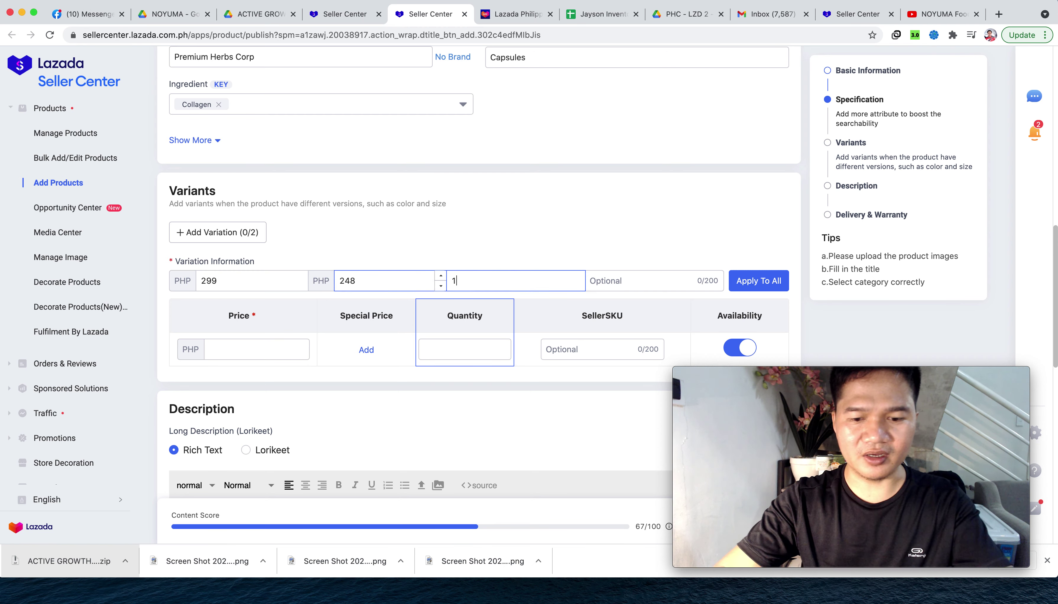
pyautogui.write('000000')
pyautogui.click(578, 236)
pyautogui.click(637, 279)
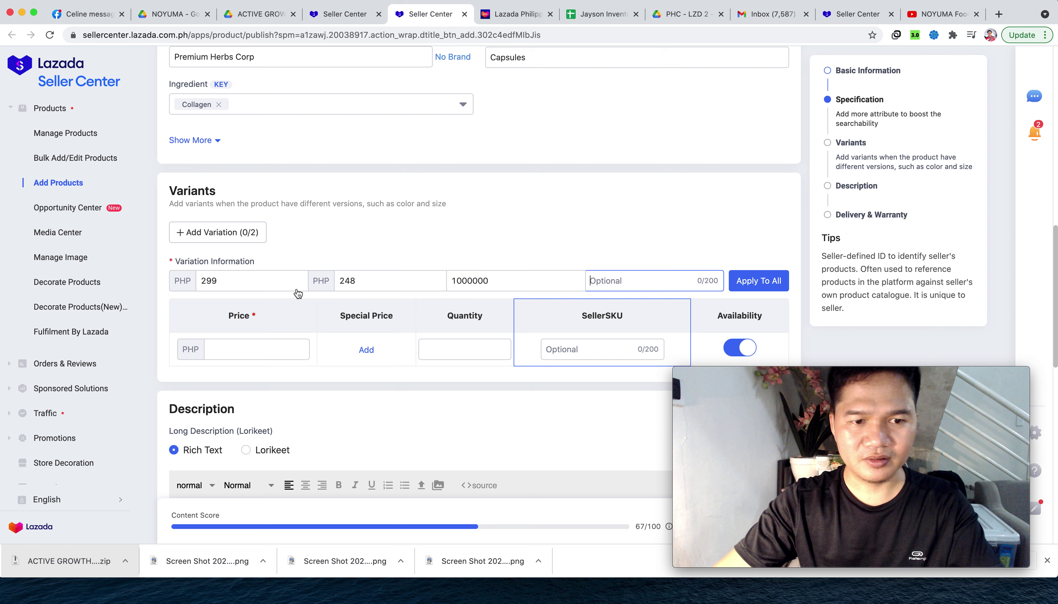
pyautogui.click(235, 349)
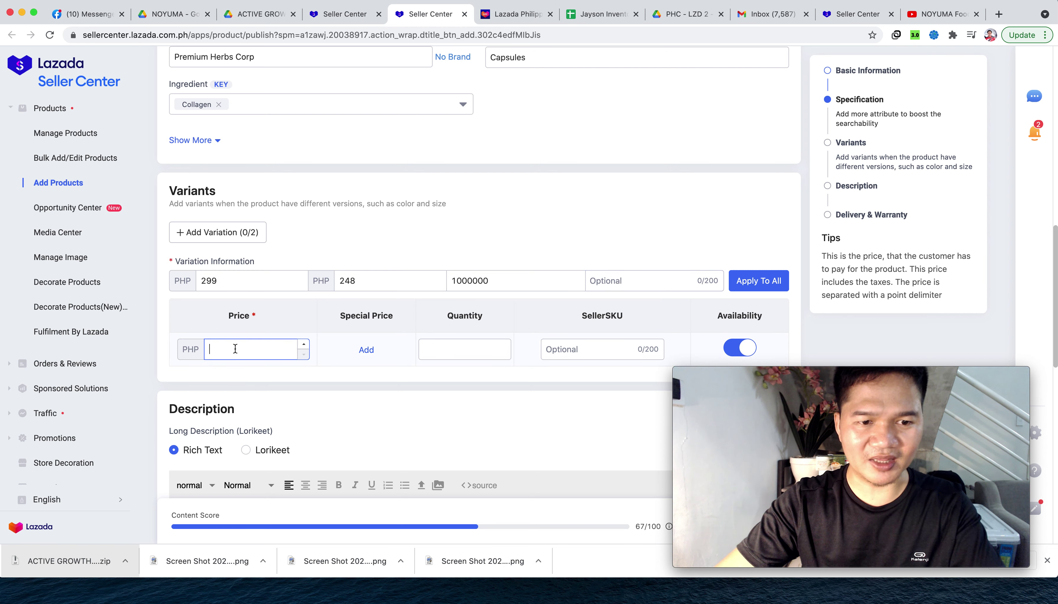
pyautogui.click(200, 280)
pyautogui.doubleClick(201, 280)
pyautogui.press('BackSpace')
pyautogui.moveTo(355, 280); pyautogui.dragTo(333, 284)
pyautogui.press('BackSpace')
pyautogui.doubleClick(460, 281)
pyautogui.press('BackSpace')
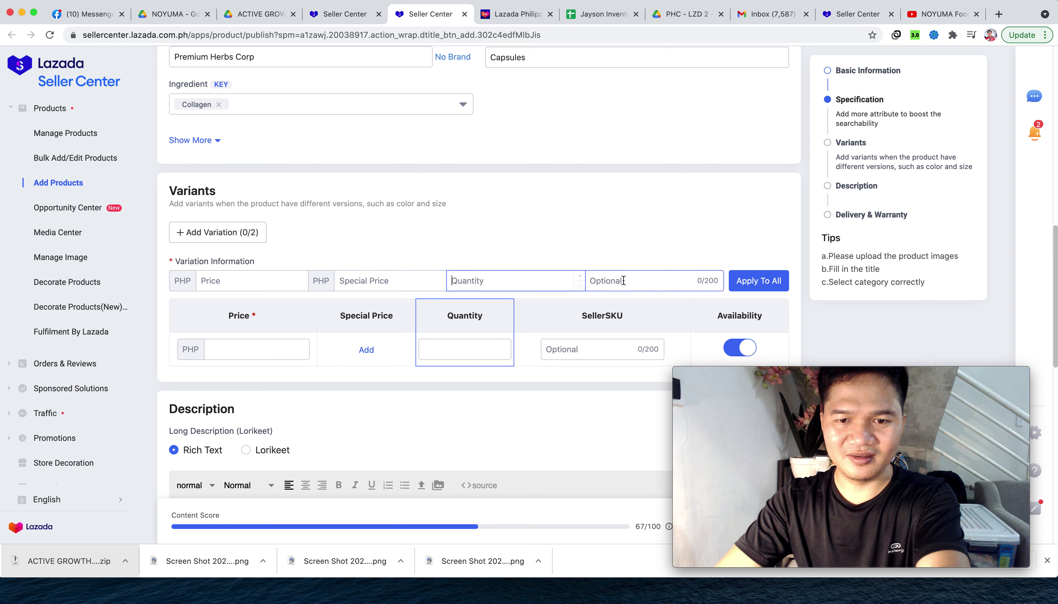
pyautogui.click(293, 349)
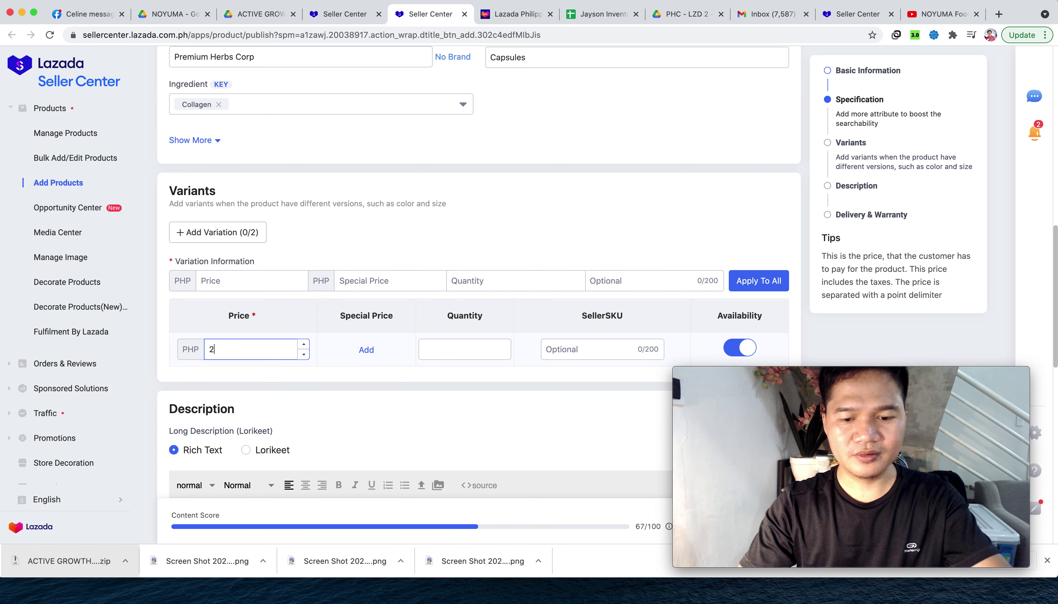
# Add a special price of 248 running from 2021-06-12 to 2070-01-23
pyautogui.click(364, 351)
pyautogui.write('2')
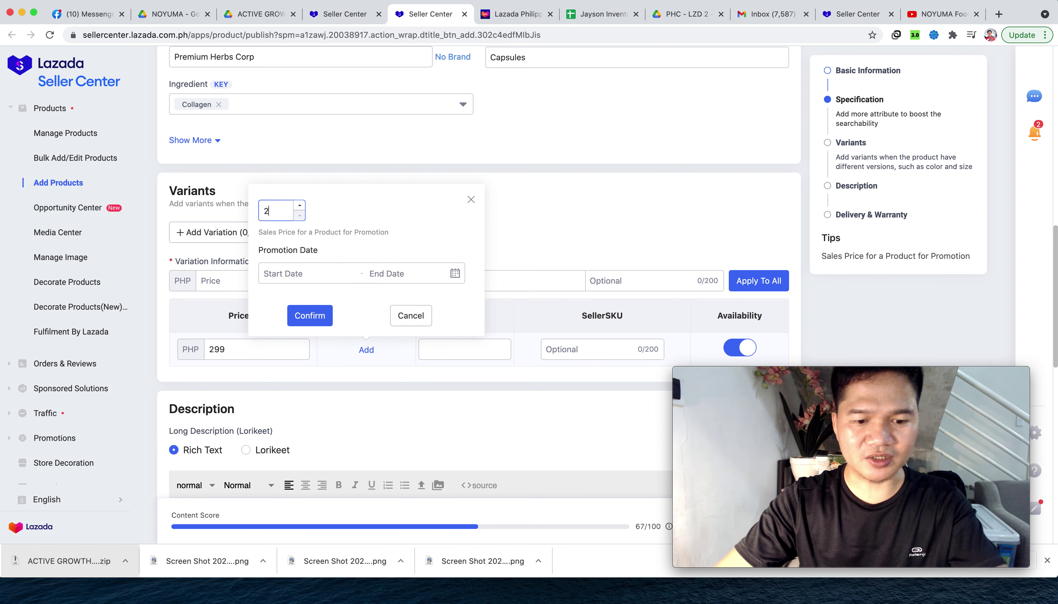
pyautogui.write('48')
pyautogui.click(286, 273)
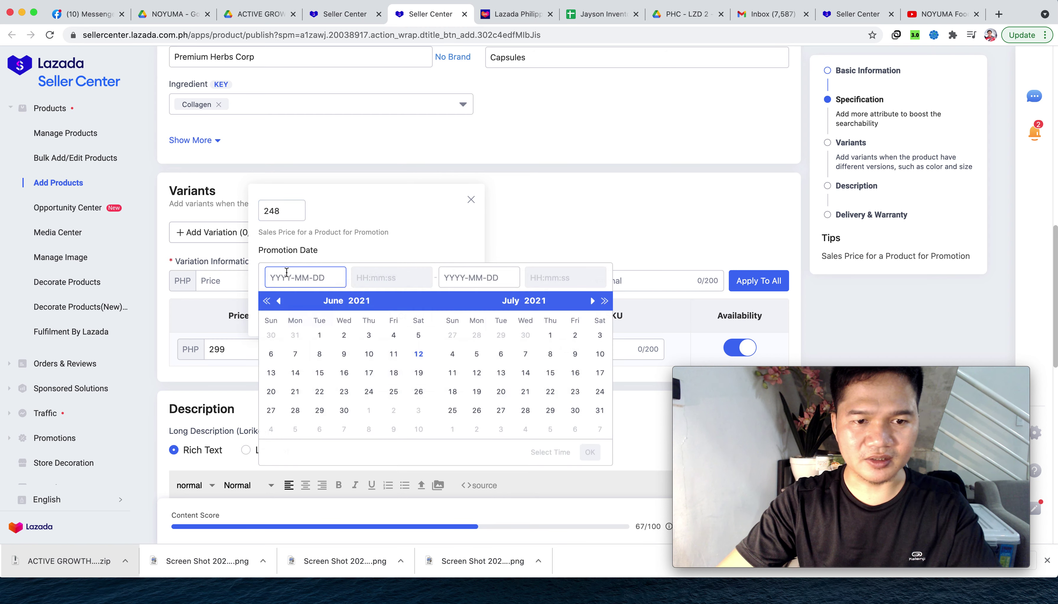
pyautogui.click(418, 355)
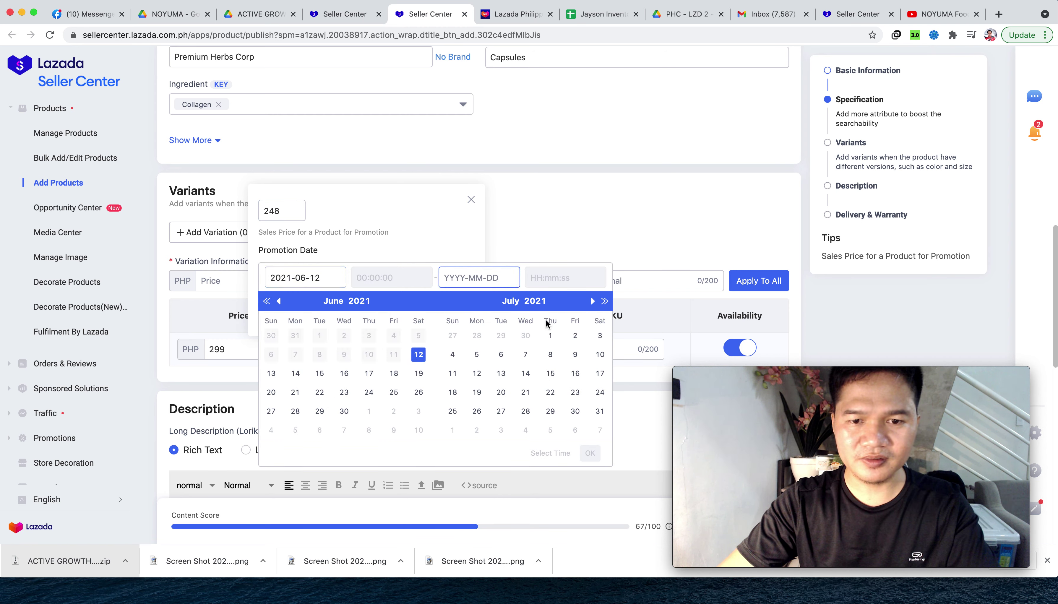
pyautogui.click(538, 302)
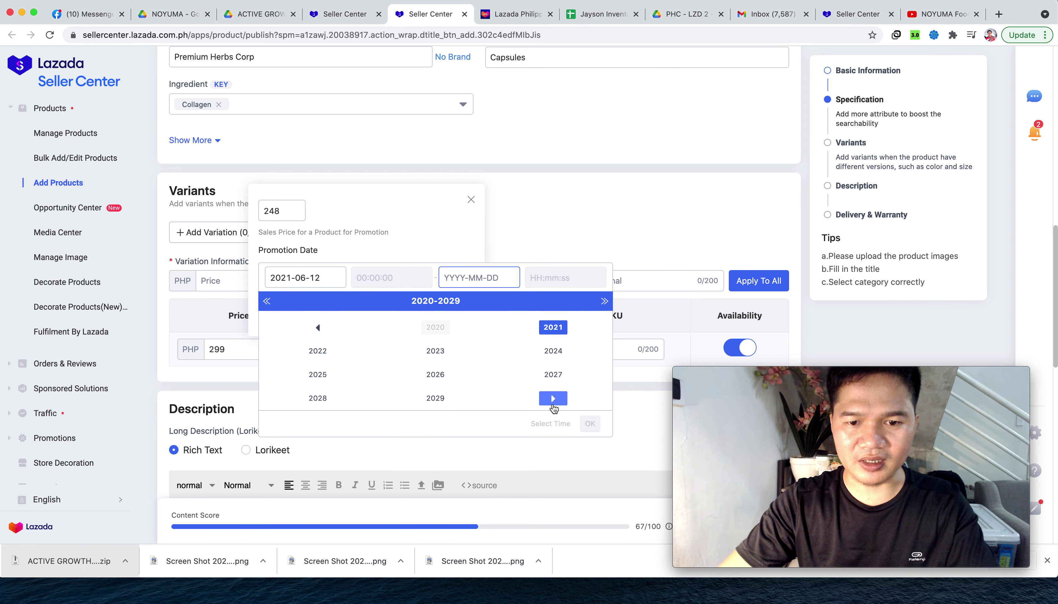
pyautogui.click(553, 398)
pyautogui.click(553, 398)
pyautogui.click(552, 398)
pyautogui.click(553, 398)
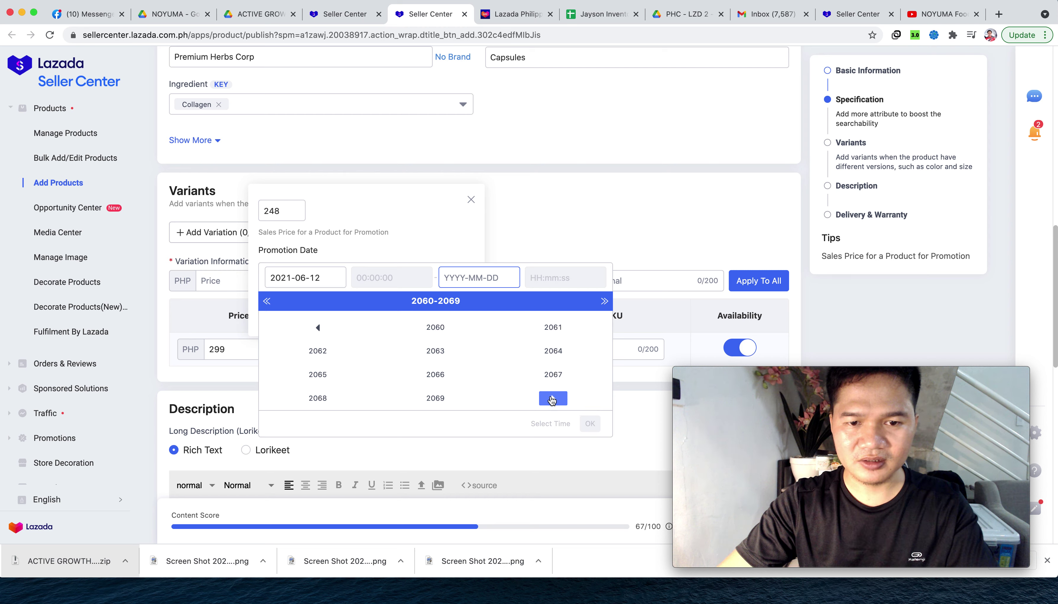
pyautogui.click(435, 398)
pyautogui.click(553, 398)
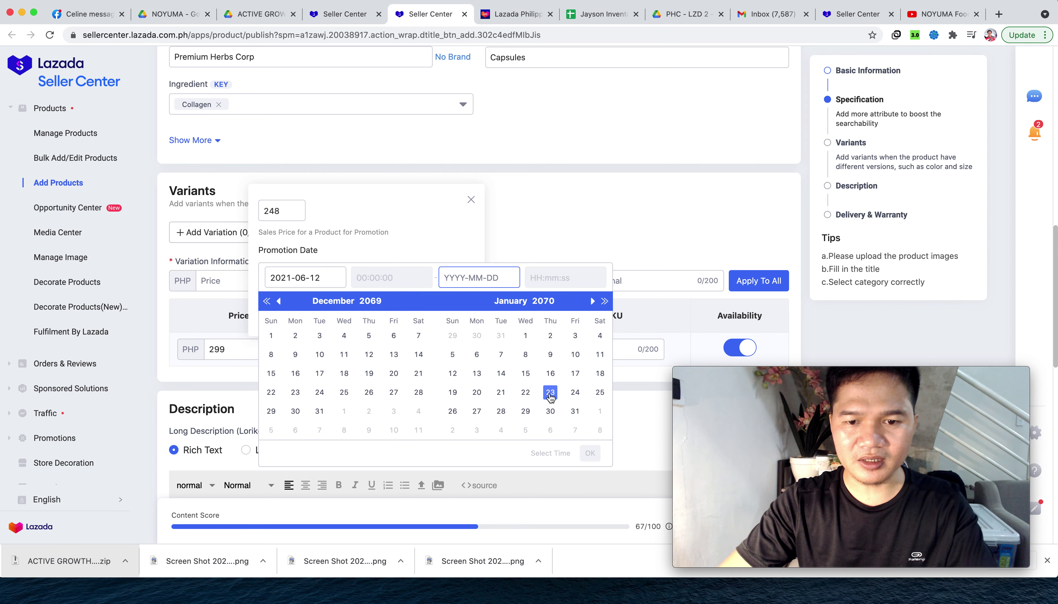
pyautogui.click(549, 391)
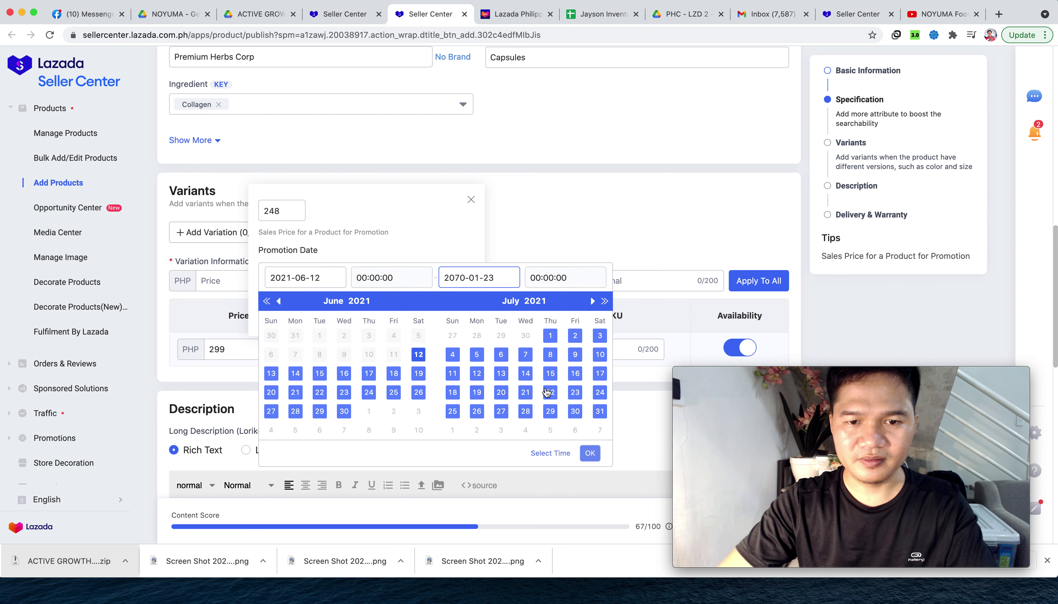
pyautogui.click(589, 454)
pyautogui.click(300, 316)
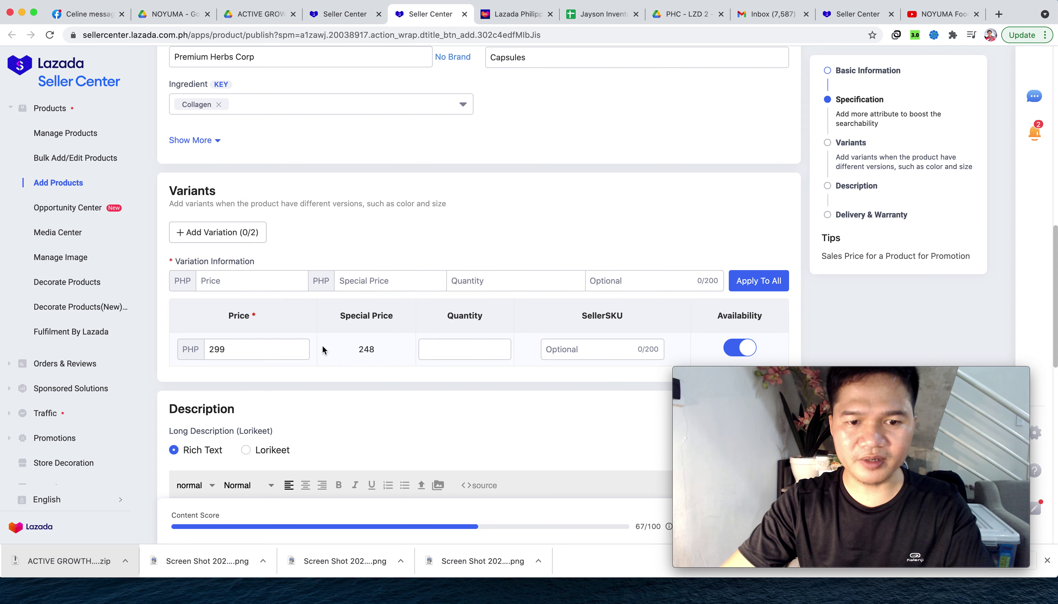
# Set the variant's stock quantity to 1000050
pyautogui.click(443, 350)
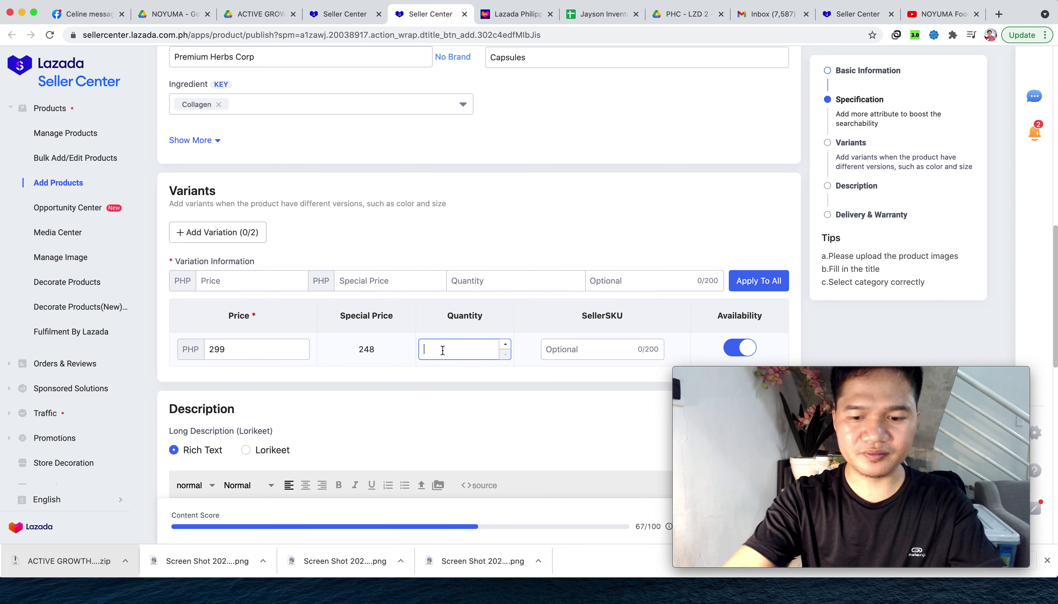
pyautogui.write('1000050')
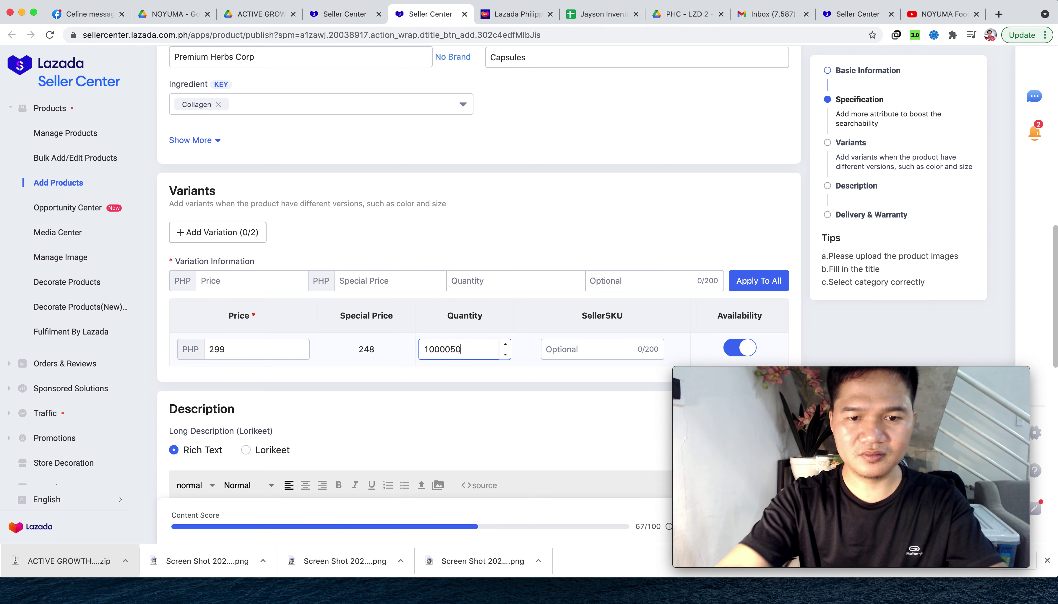
pyautogui.scroll(-3, 446, 386)
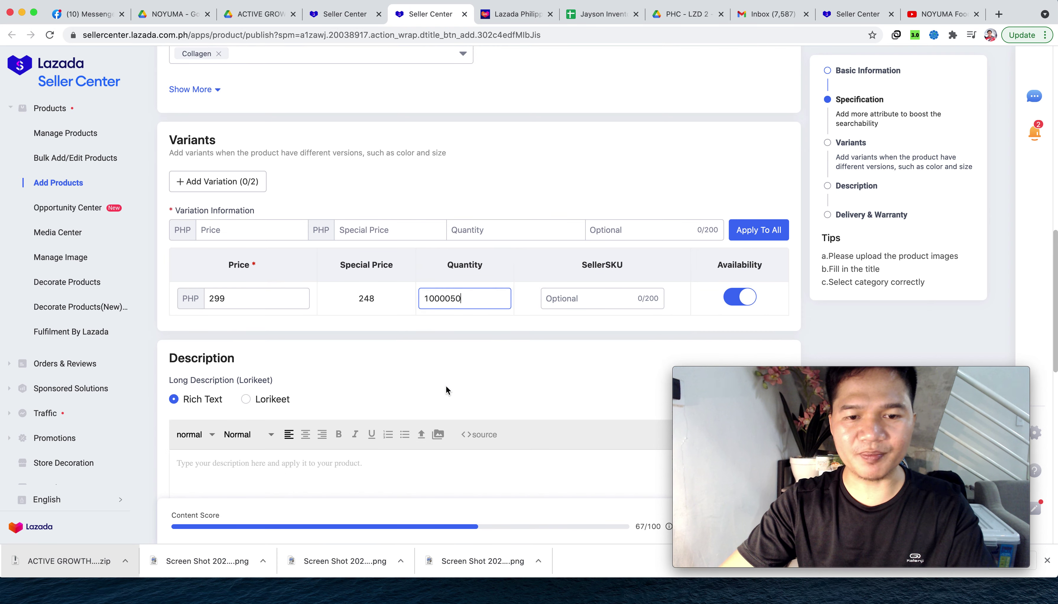
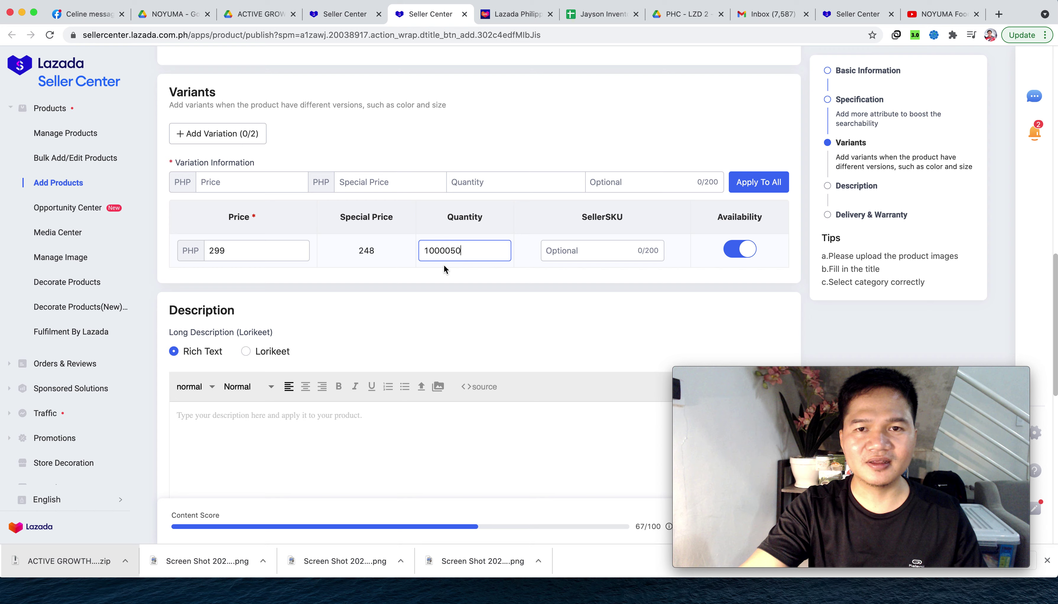
# Enter Noyuma01 as the variant's seller SKU
pyautogui.click(562, 248)
pyautogui.scroll(20, 400, 256)
pyautogui.scroll(-20, 400, 256)
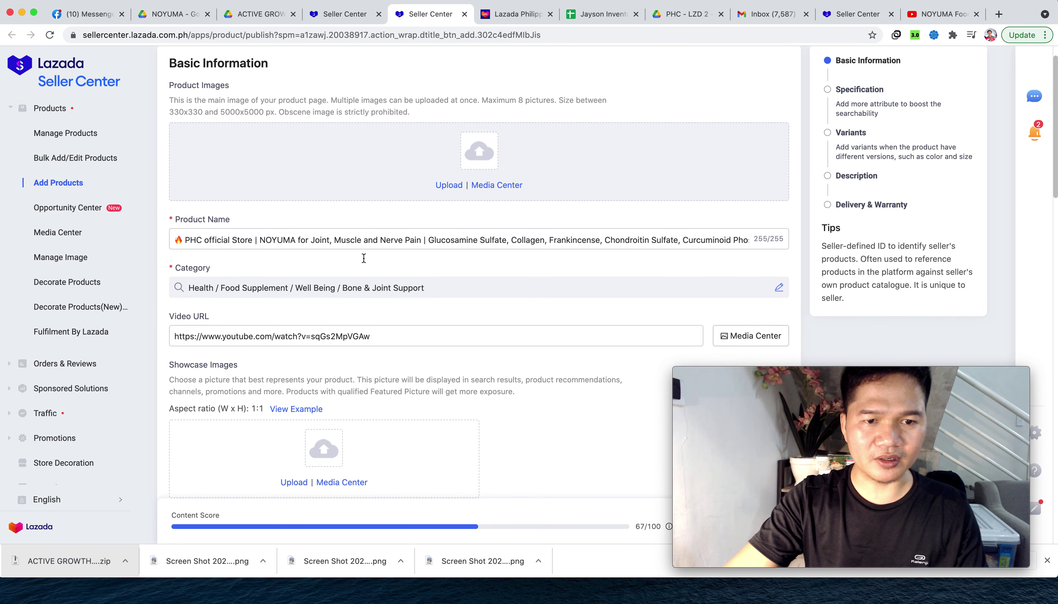
pyautogui.write('No')
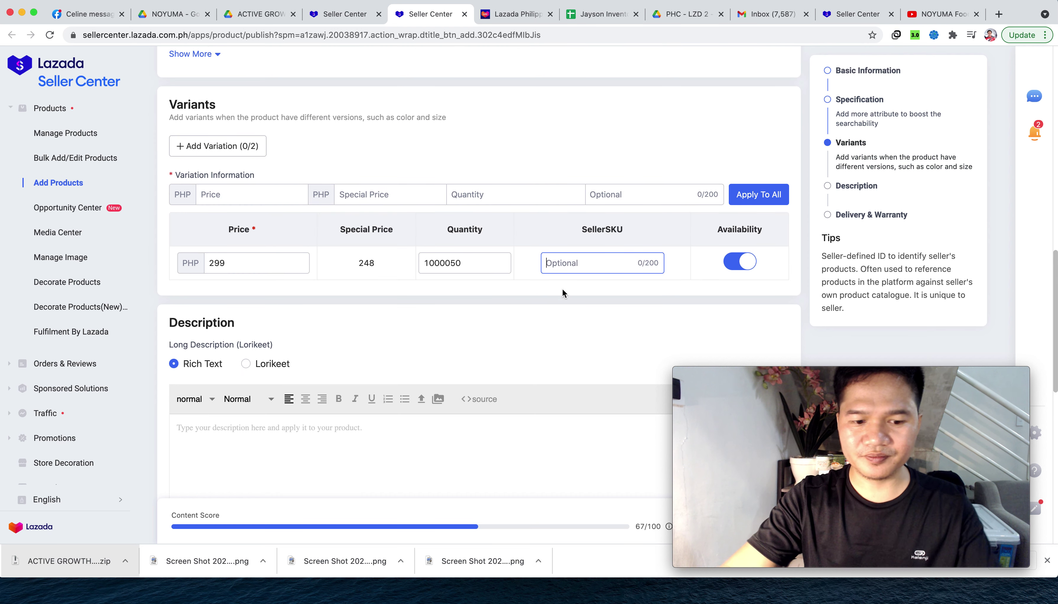
pyautogui.write('yuma01')
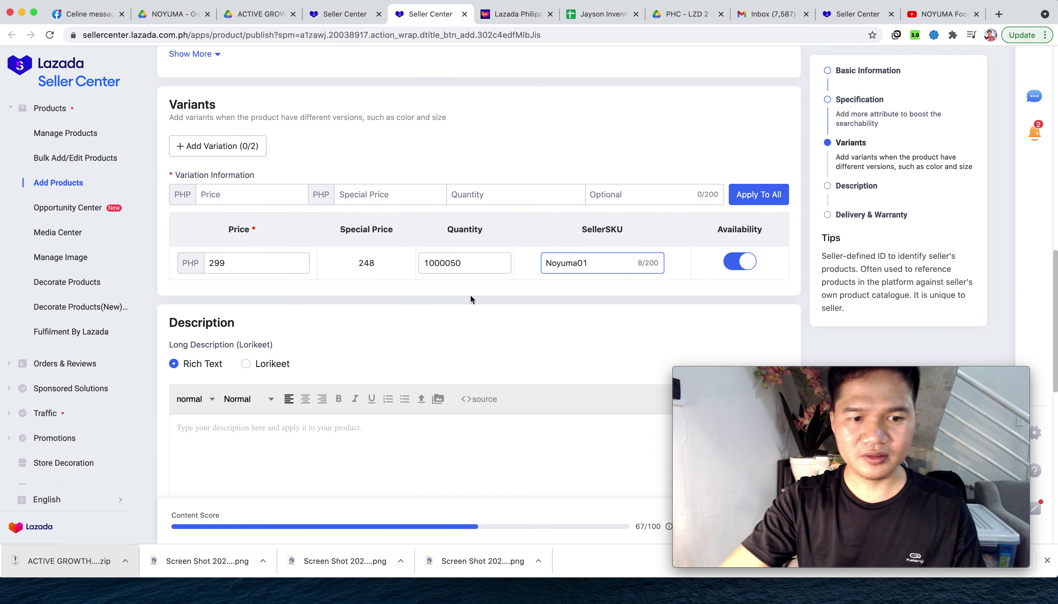
# Set the package weight to 0.01 kg and dimensions to 5 × 5 × 10 cm
pyautogui.scroll(-6, 470, 294)
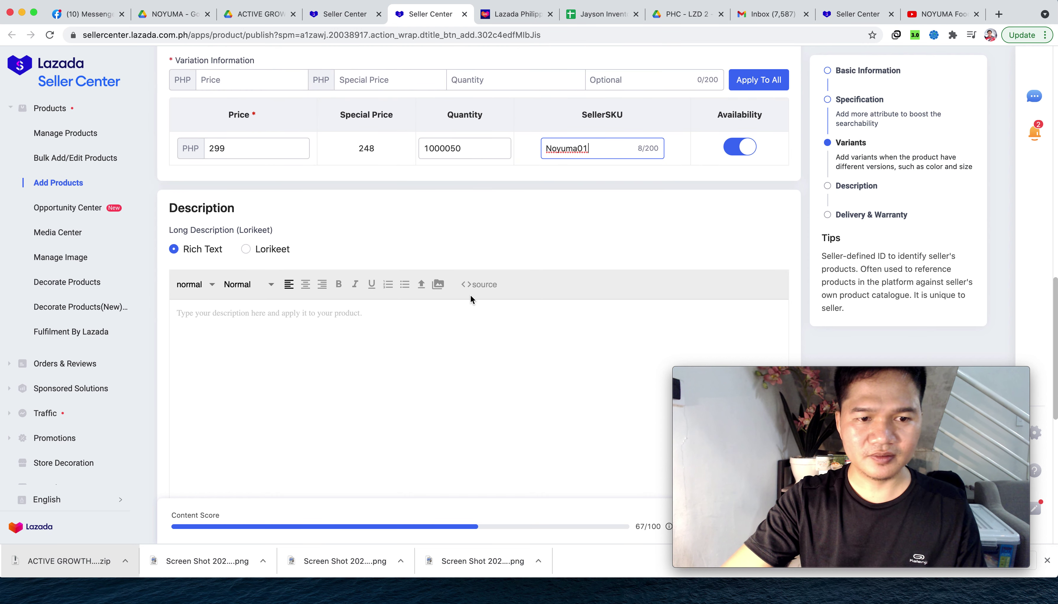
pyautogui.scroll(-1, 376, 266)
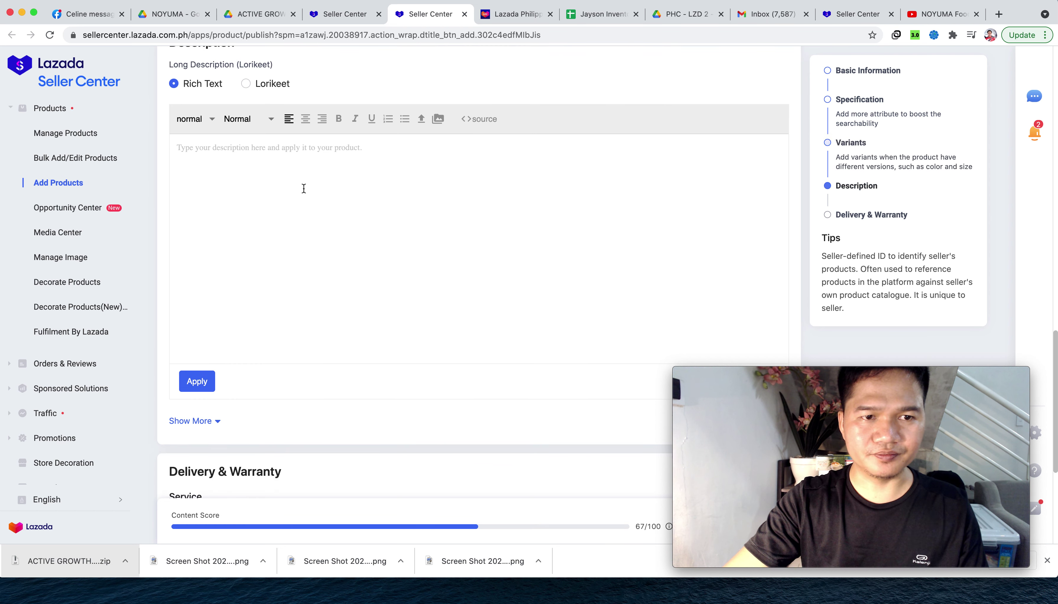
pyautogui.scroll(-6, 389, 248)
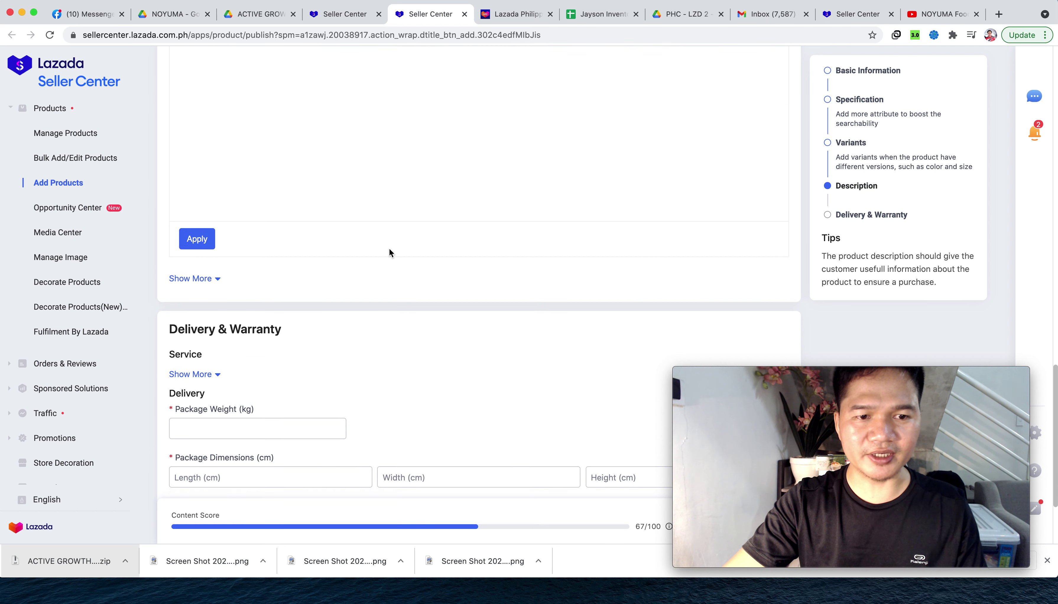
pyautogui.click(215, 322)
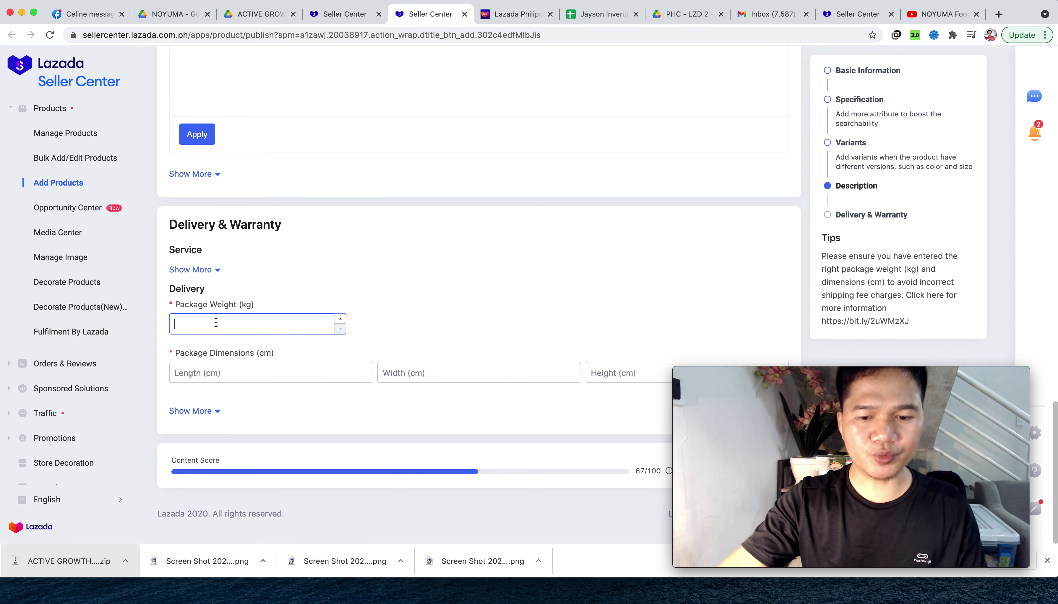
pyautogui.write('0.01')
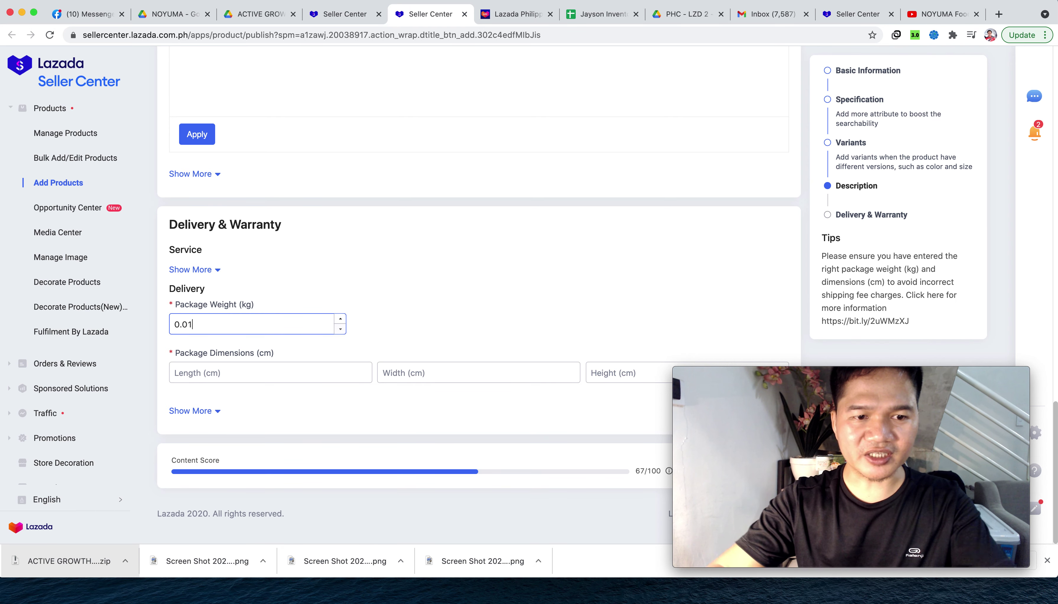
pyautogui.click(223, 372)
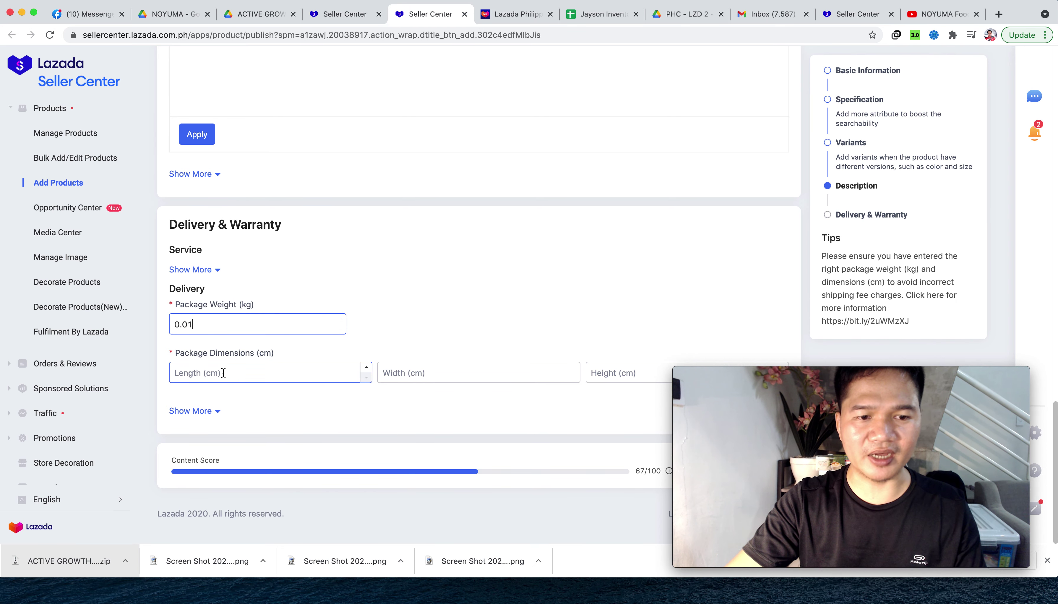
pyautogui.write('1')
pyautogui.click(390, 320)
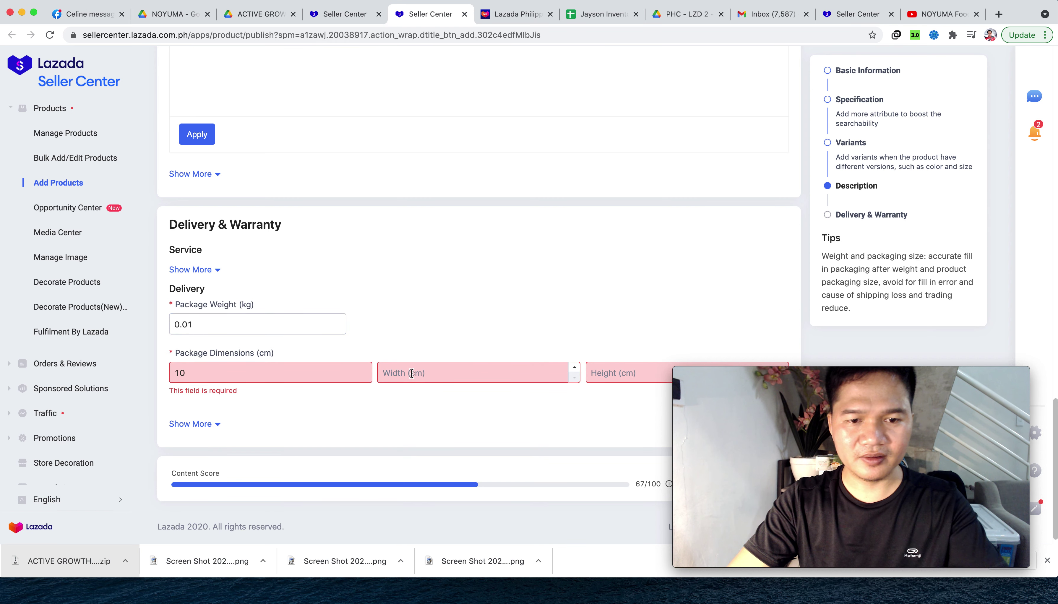
pyautogui.write('5')
pyautogui.write('10')
pyautogui.moveTo(198, 375); pyautogui.dragTo(147, 368)
pyautogui.write('5')
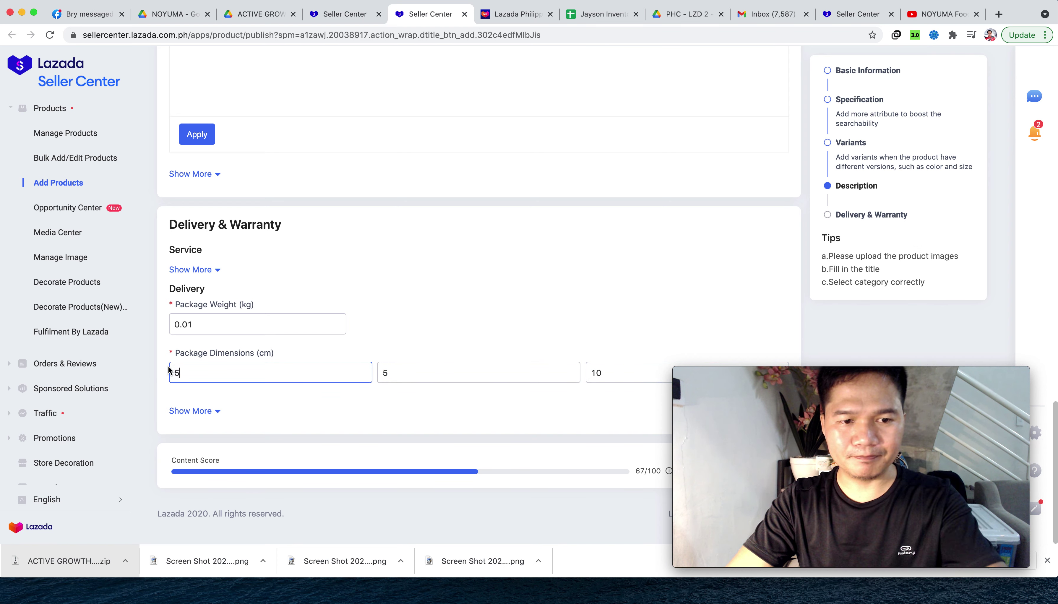
pyautogui.click(474, 314)
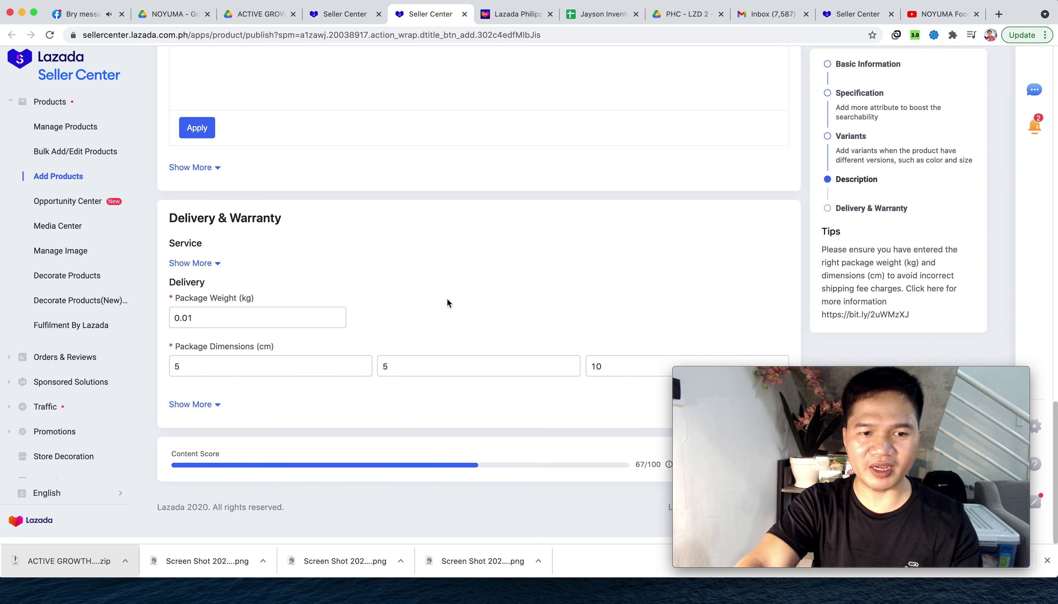
# Set the warranty type to No Warranty, leaving the warranty period unchanged
pyautogui.click(201, 269)
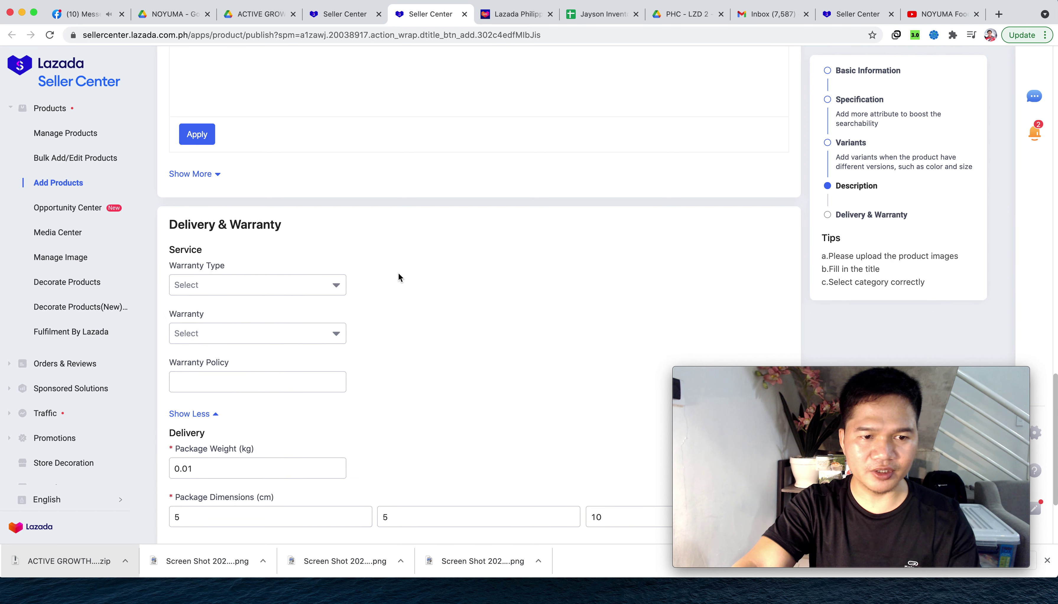
pyautogui.scroll(-3, 392, 272)
pyautogui.click(271, 211)
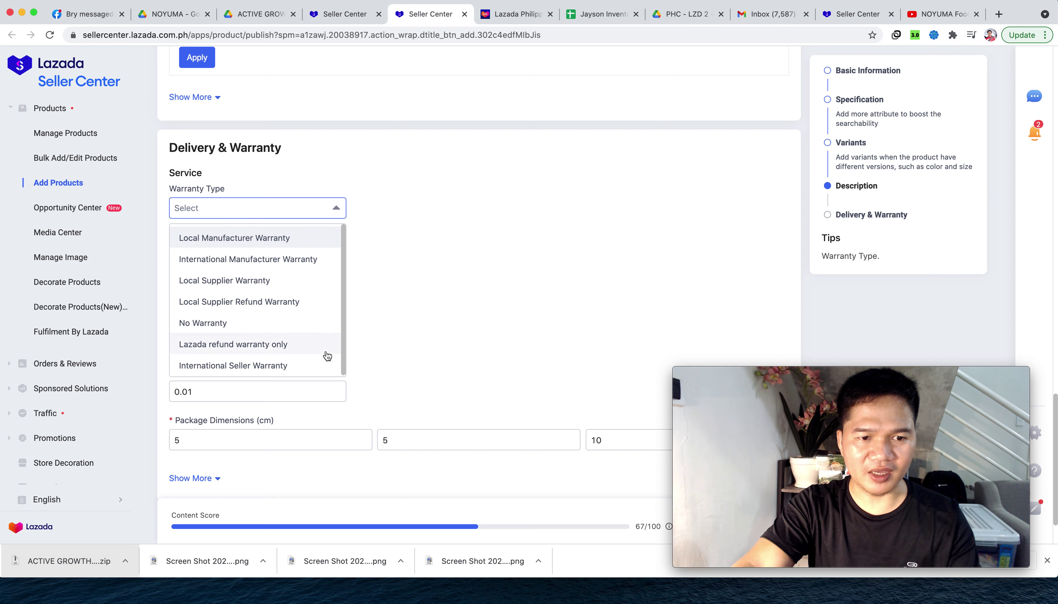
pyautogui.click(267, 321)
pyautogui.click(281, 256)
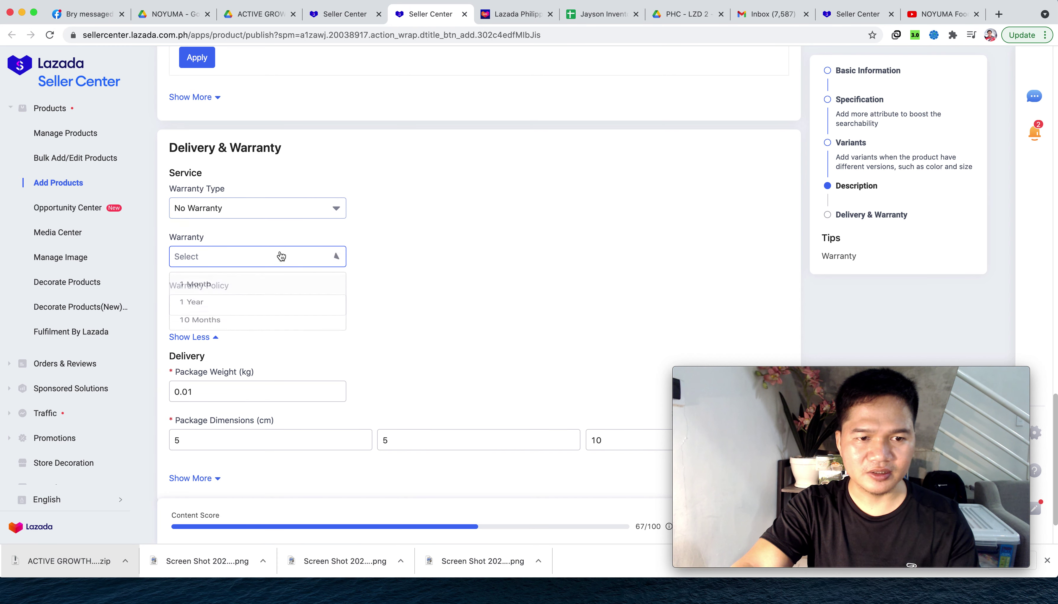
pyautogui.click(428, 293)
# Expand the extra specifications and short description fields, then go to the Jayson Inventory sheet
pyautogui.scroll(-2, 394, 300)
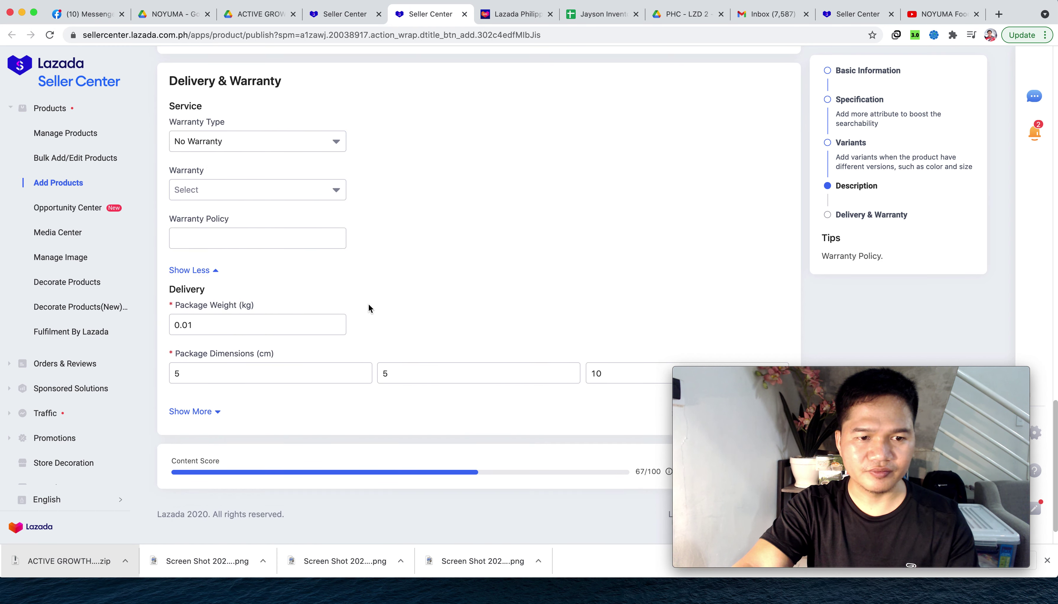
pyautogui.scroll(10, 368, 284)
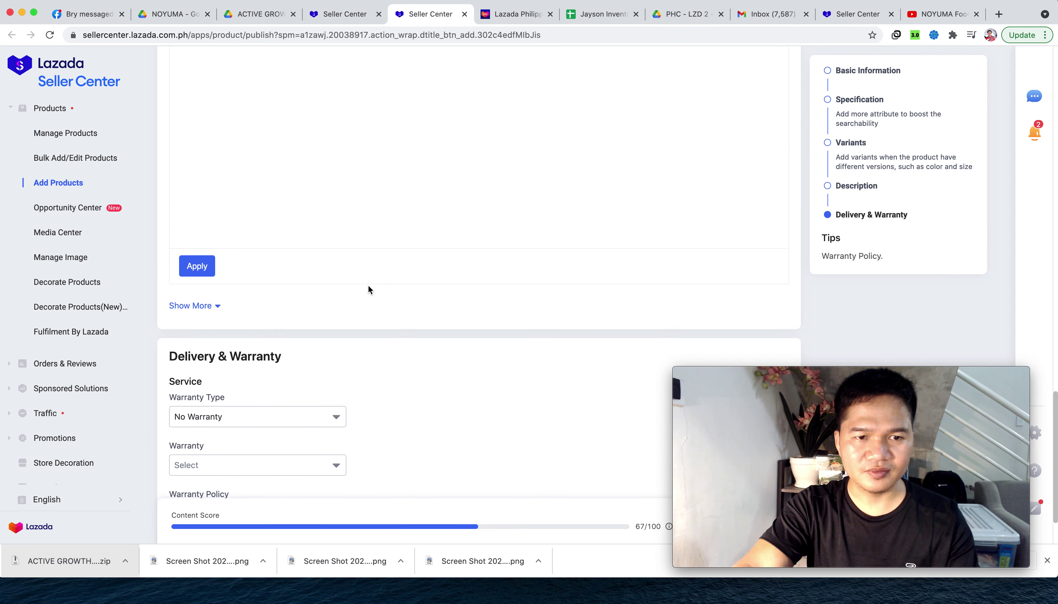
pyautogui.scroll(7, 367, 285)
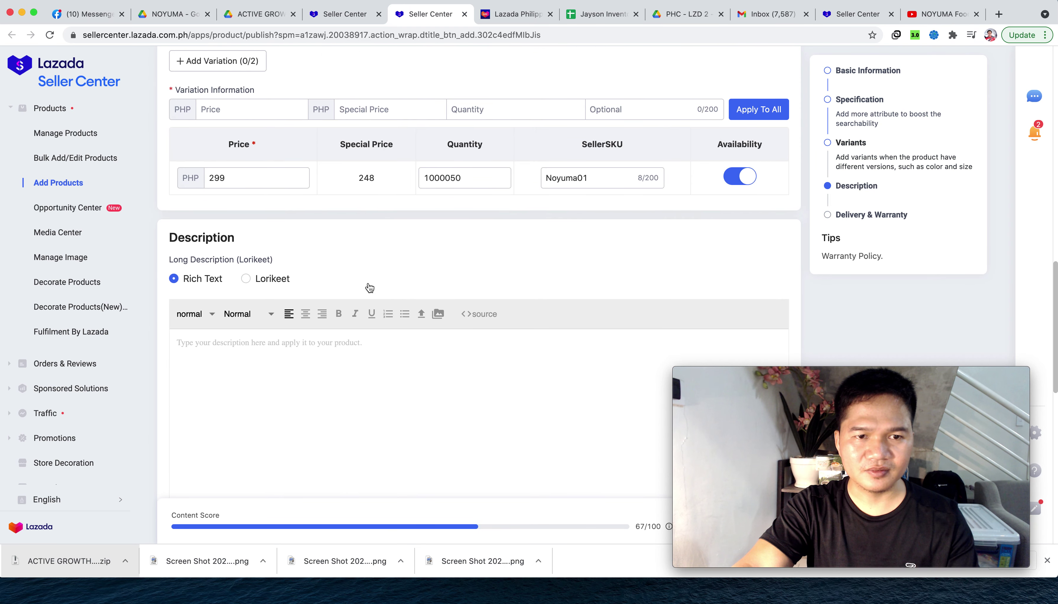
pyautogui.scroll(3, 351, 248)
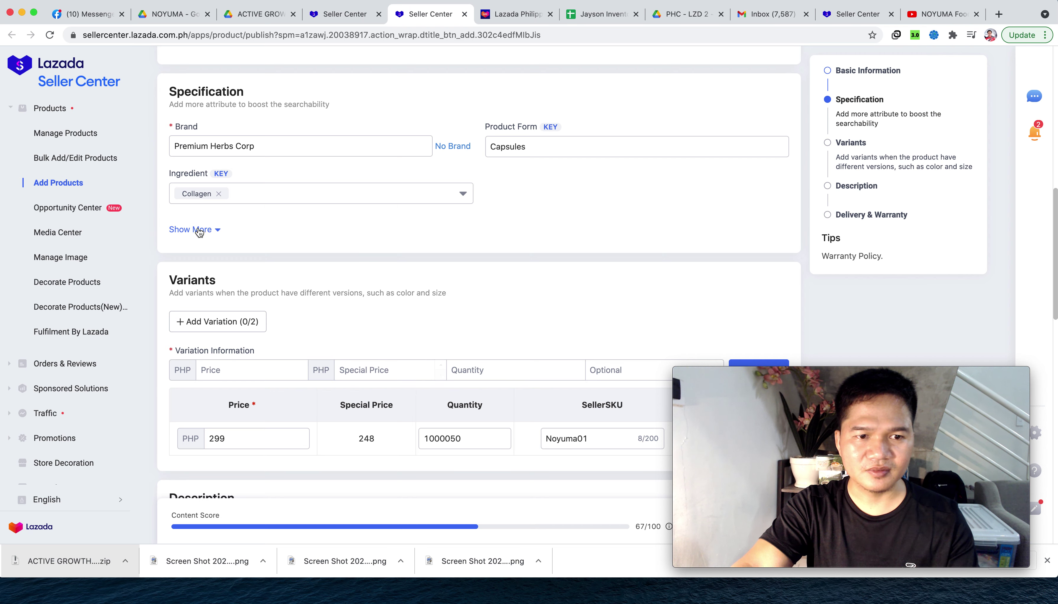
pyautogui.click(203, 229)
pyautogui.scroll(-8, 398, 300)
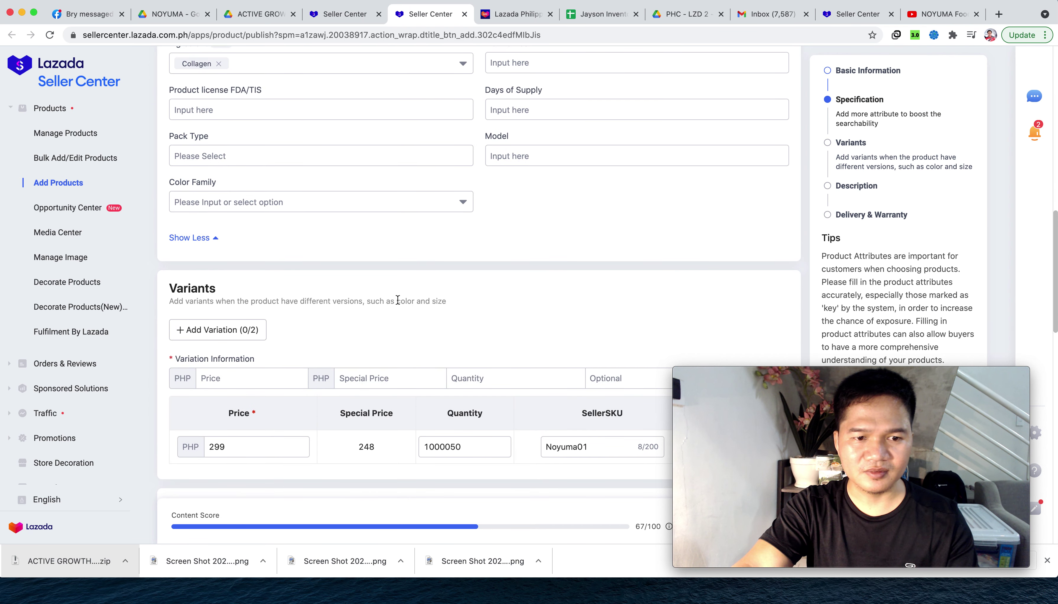
pyautogui.scroll(-8, 397, 302)
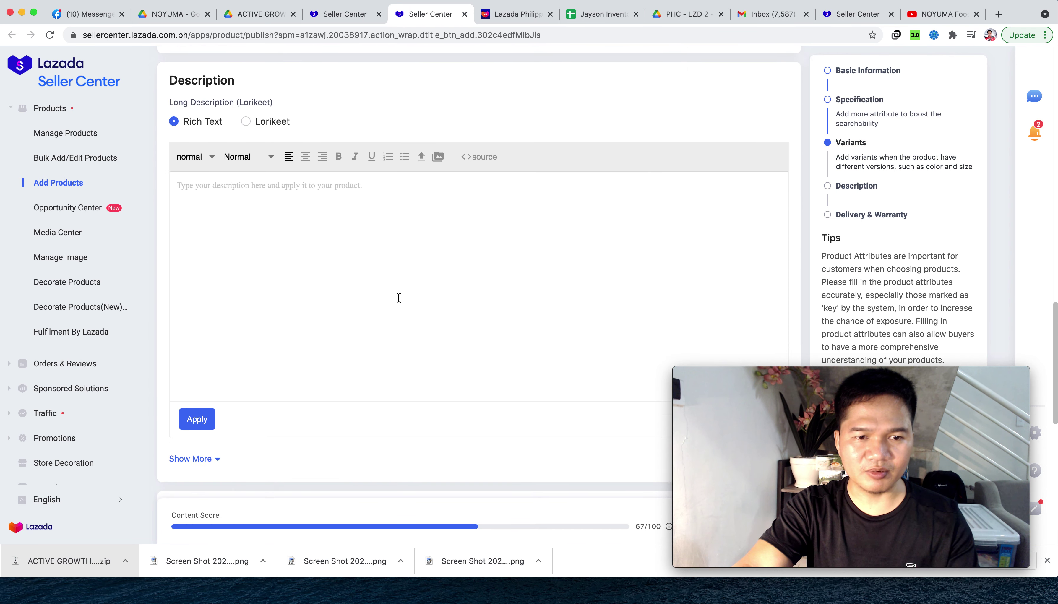
pyautogui.click(191, 281)
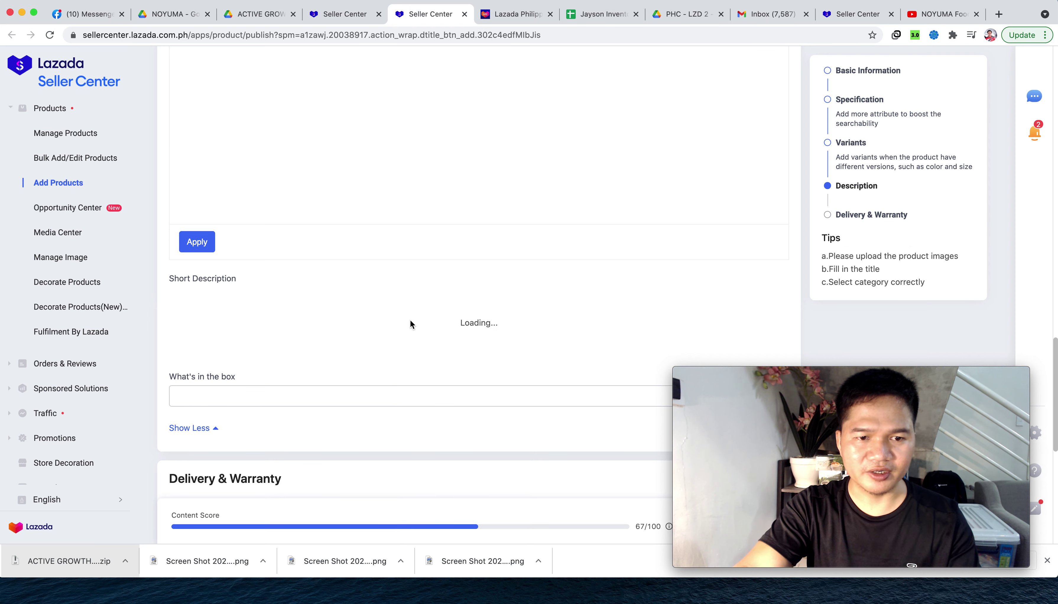
pyautogui.click(320, 349)
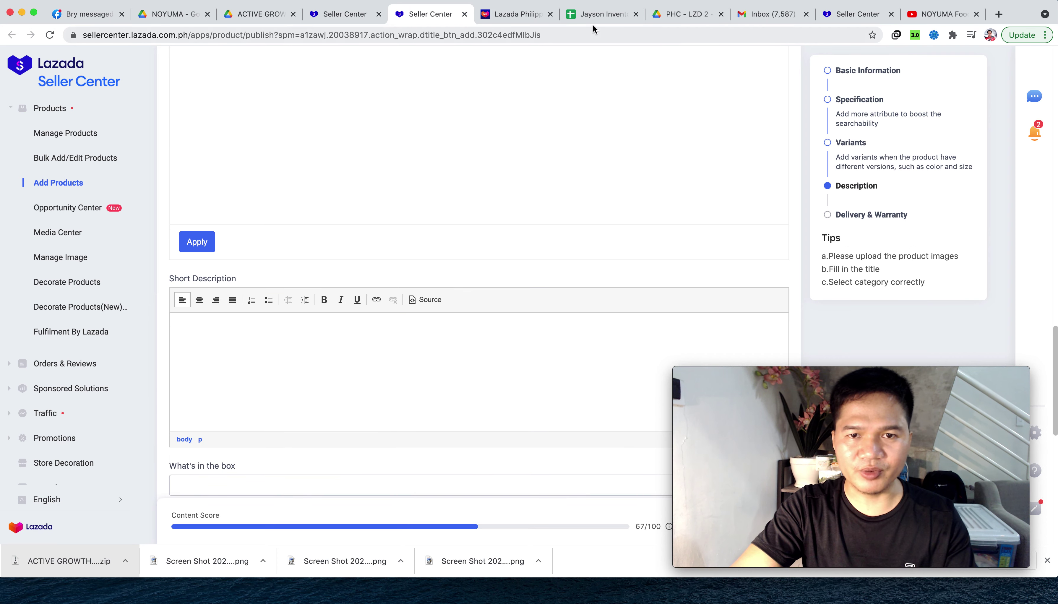
pyautogui.click(603, 14)
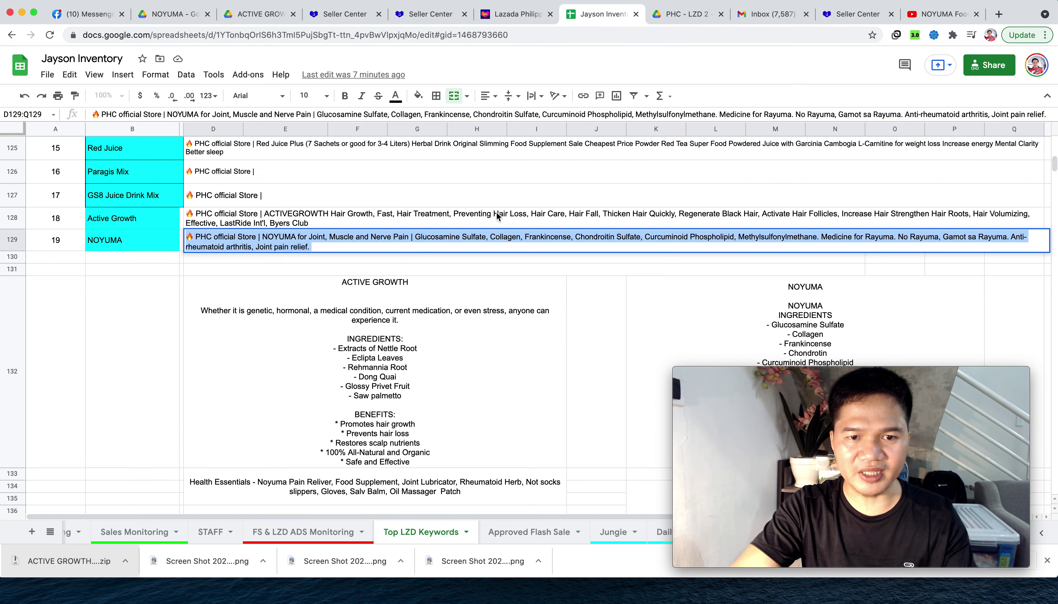
# Copy the full NOYUMA description from its Jayson Inventory cell and return to Seller Center
pyautogui.click(385, 361)
pyautogui.scroll(-10, 445, 336)
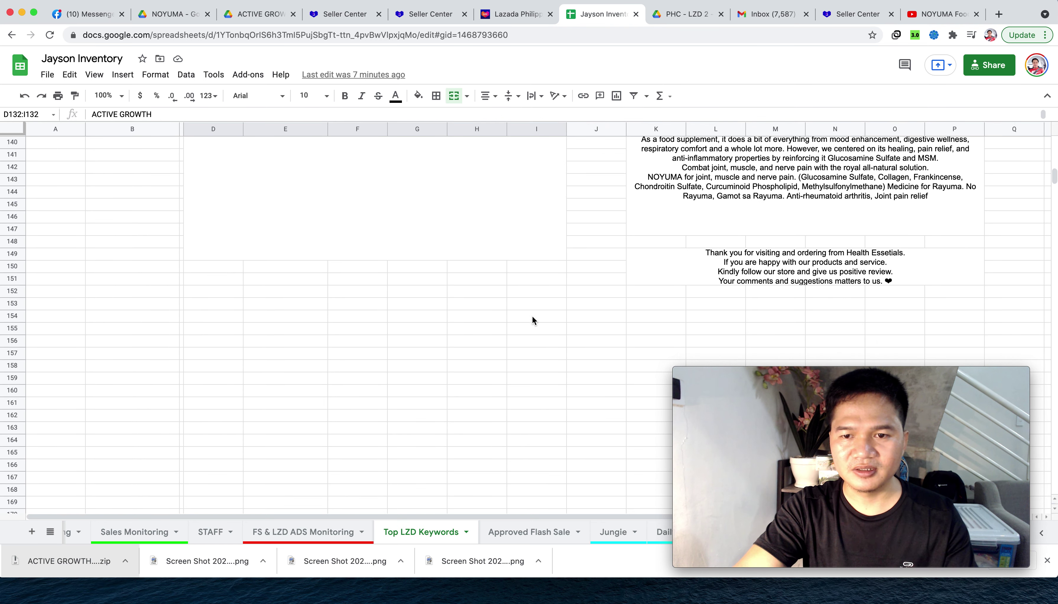
pyautogui.scroll(1, 764, 259)
pyautogui.click(780, 213)
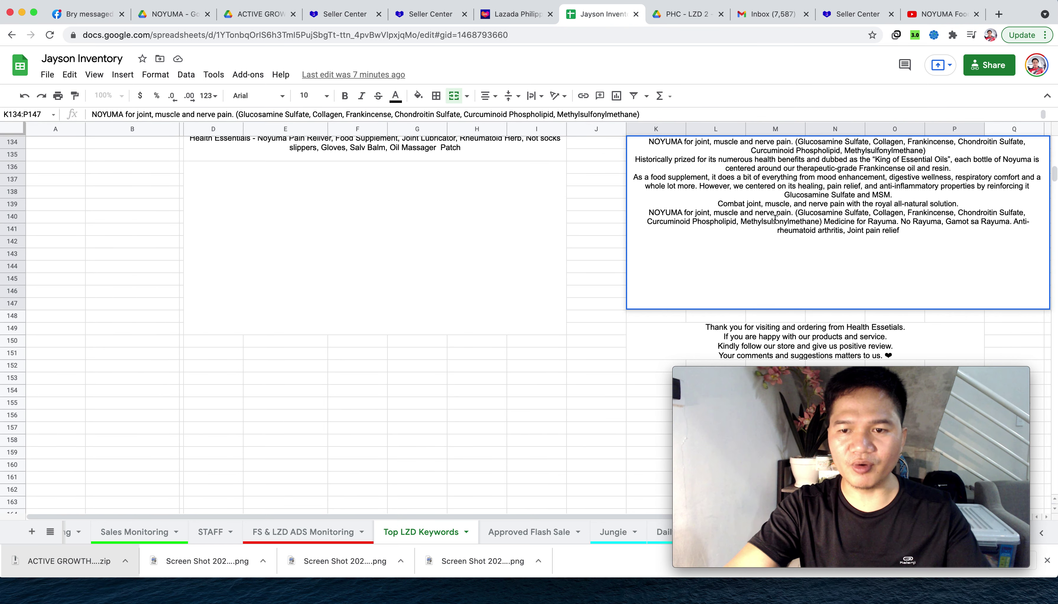
pyautogui.doubleClick(775, 218)
pyautogui.hotkey('ctrl', 'a')
pyautogui.press('super+c')
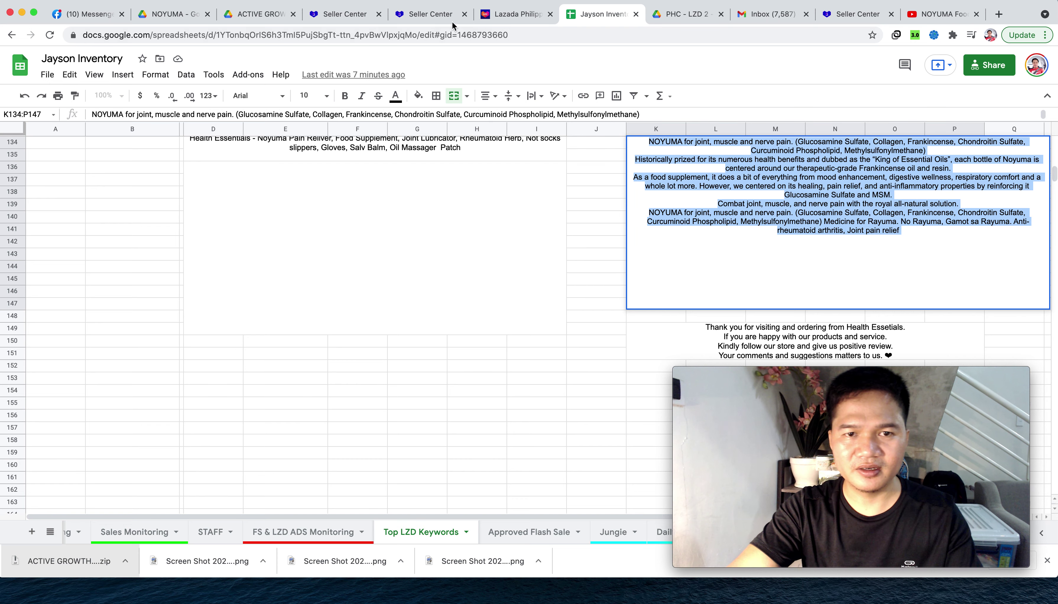
pyautogui.click(418, 16)
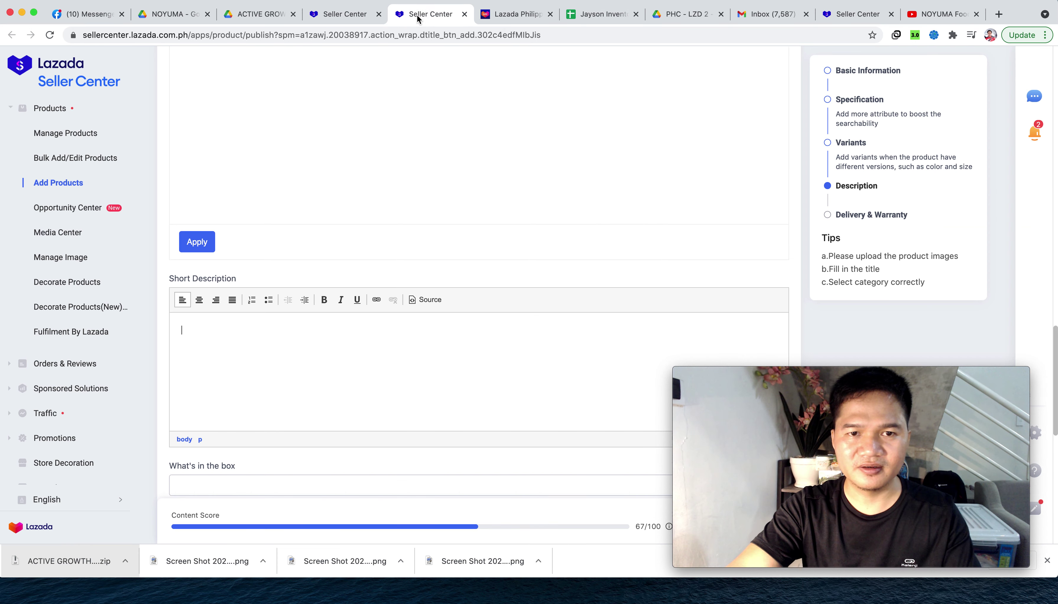
# Paste the copied NOYUMA description into the Short Description and select it all
pyautogui.click(262, 354)
pyautogui.press('super+v')
pyautogui.moveTo(444, 389); pyautogui.dragTo(168, 331)
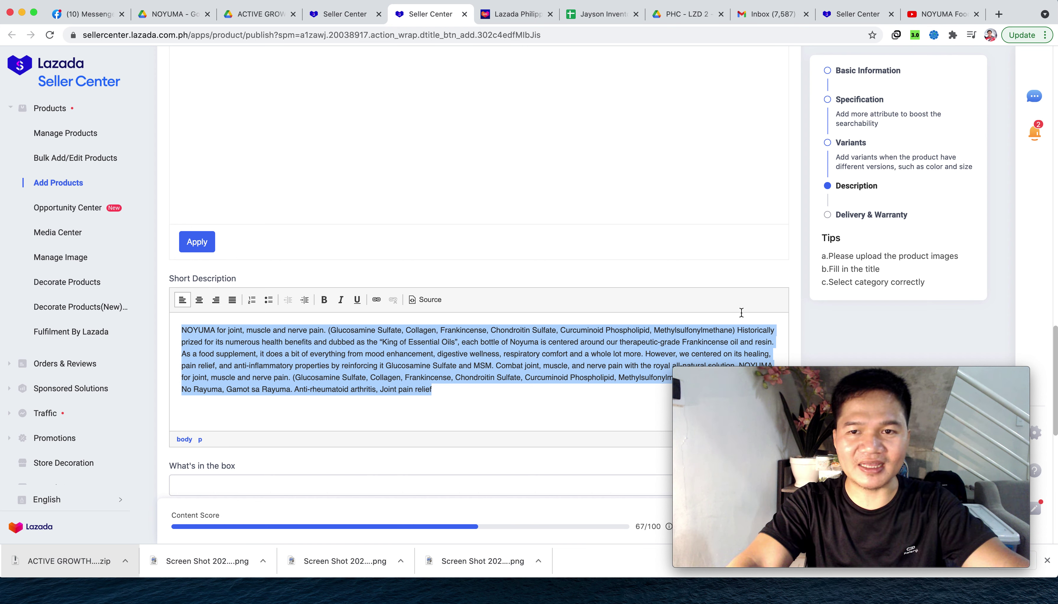
pyautogui.click(517, 15)
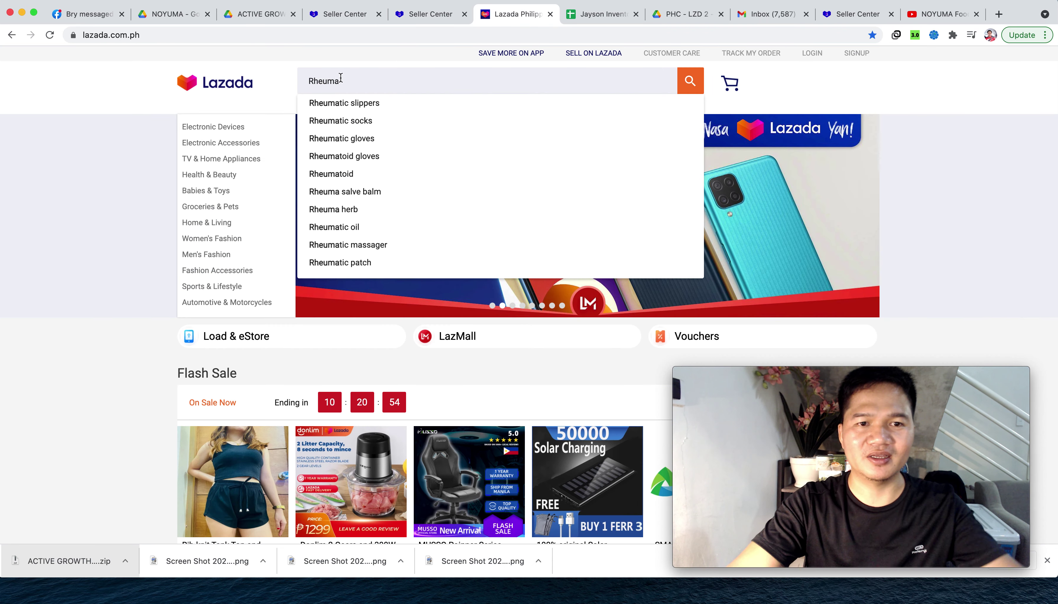
# Search the Lazada shop for 'Noyuma' and open the first NOYUMA product listing
pyautogui.doubleClick(328, 79)
pyautogui.write('Noyuma')
pyautogui.press('Return')
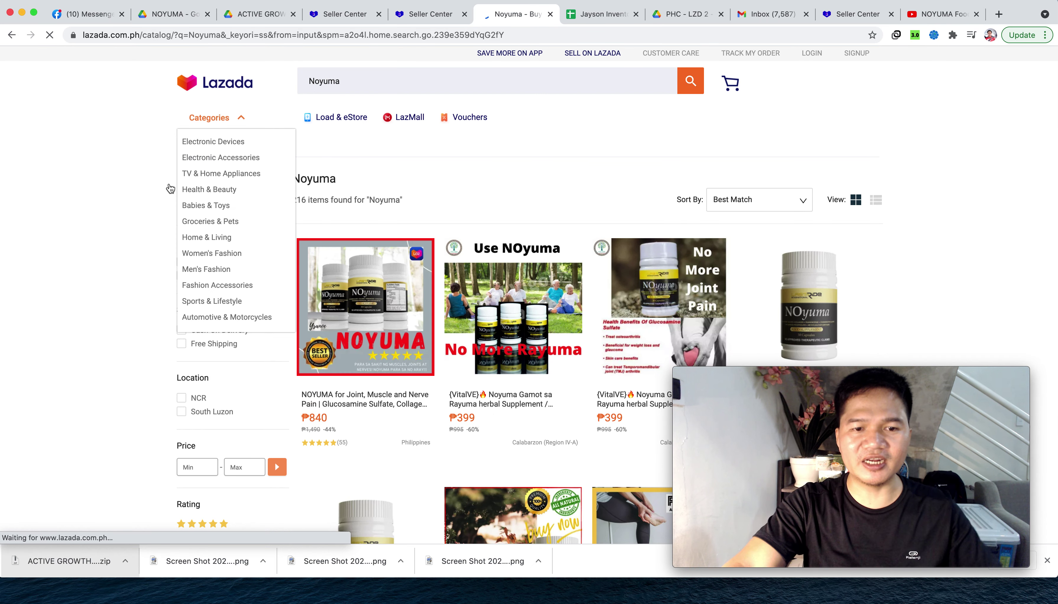
pyautogui.click(373, 288)
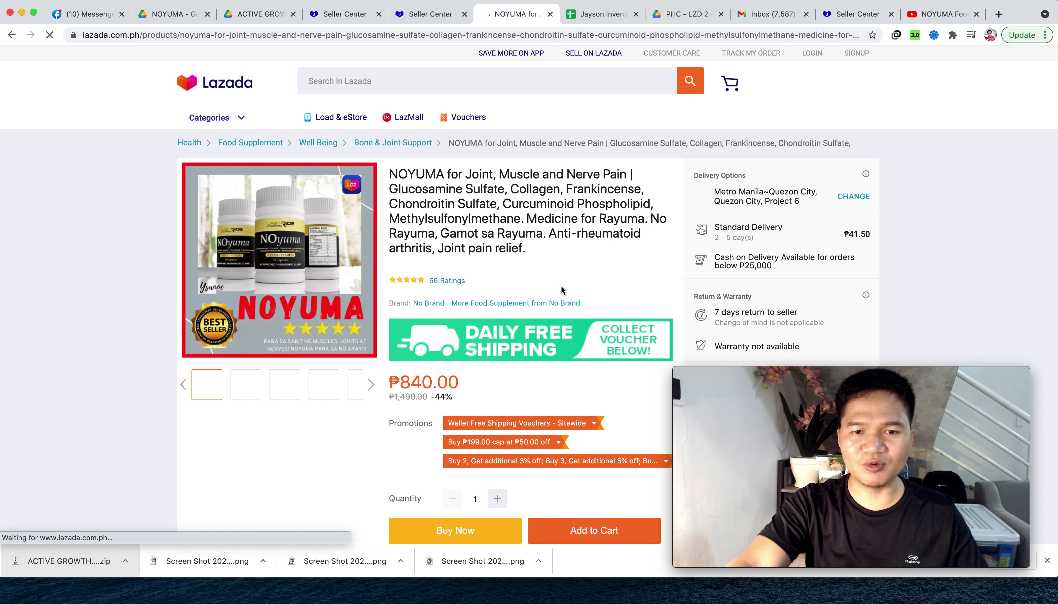
# Bring the listing's product details text into the Short Description, ending 'Joint pain relief'
pyautogui.scroll(-3, 561, 290)
pyautogui.scroll(-4, 545, 287)
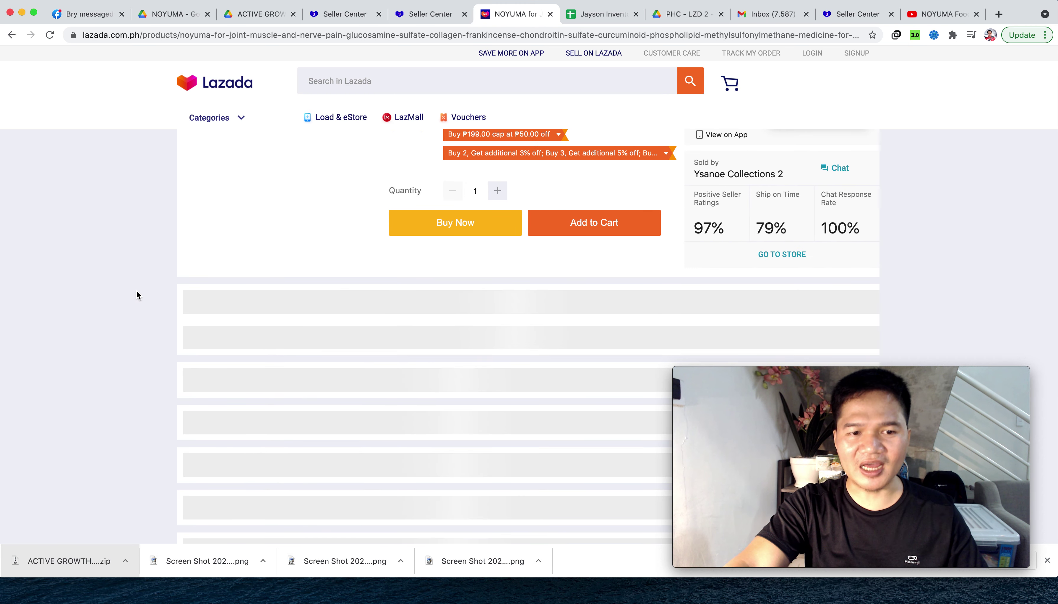
pyautogui.scroll(-5, 116, 279)
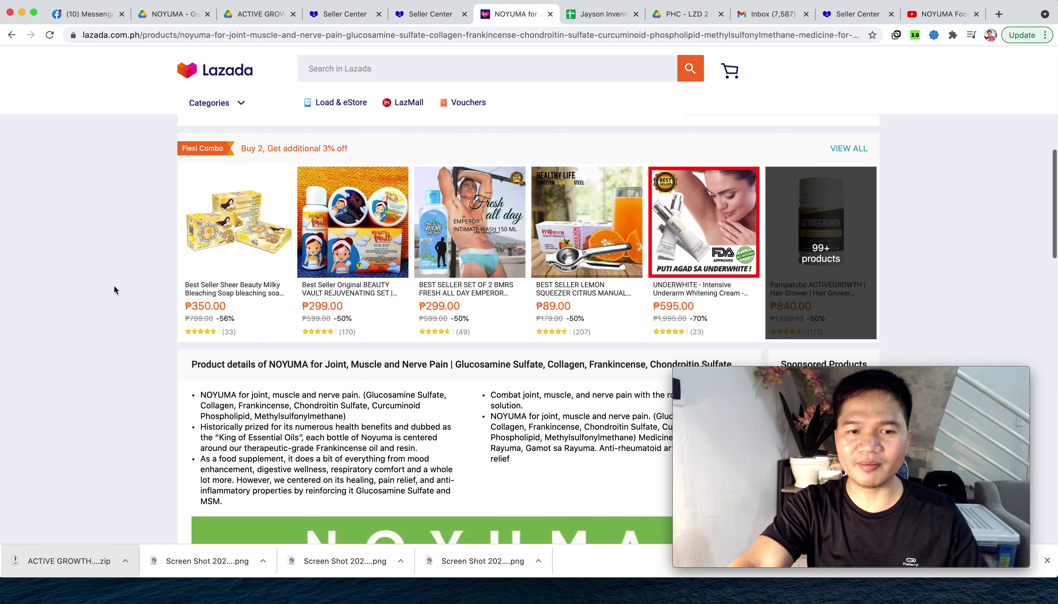
pyautogui.scroll(-3, 116, 286)
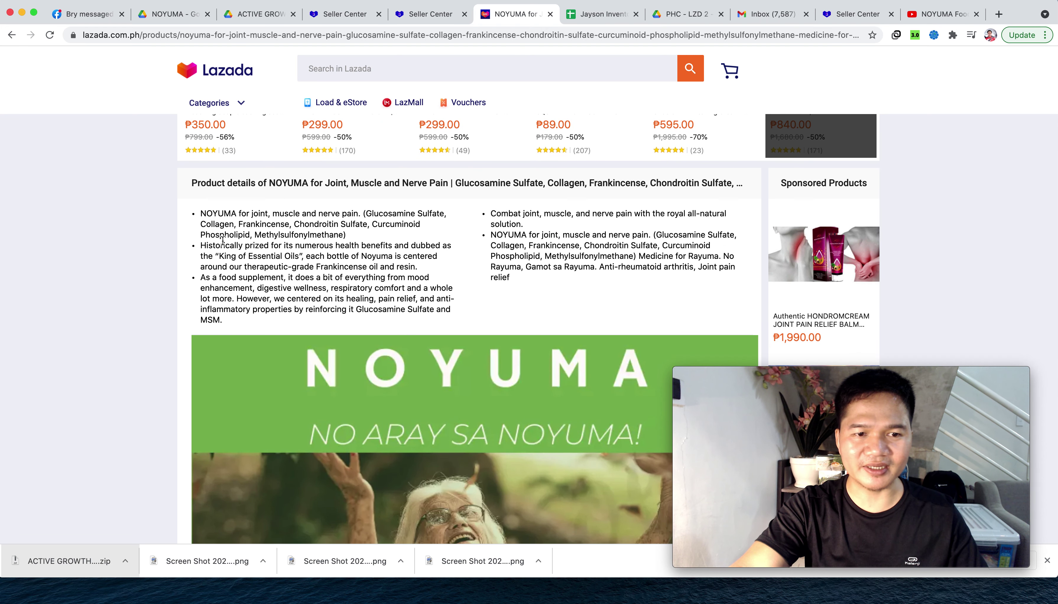
pyautogui.moveTo(202, 211); pyautogui.dragTo(527, 308)
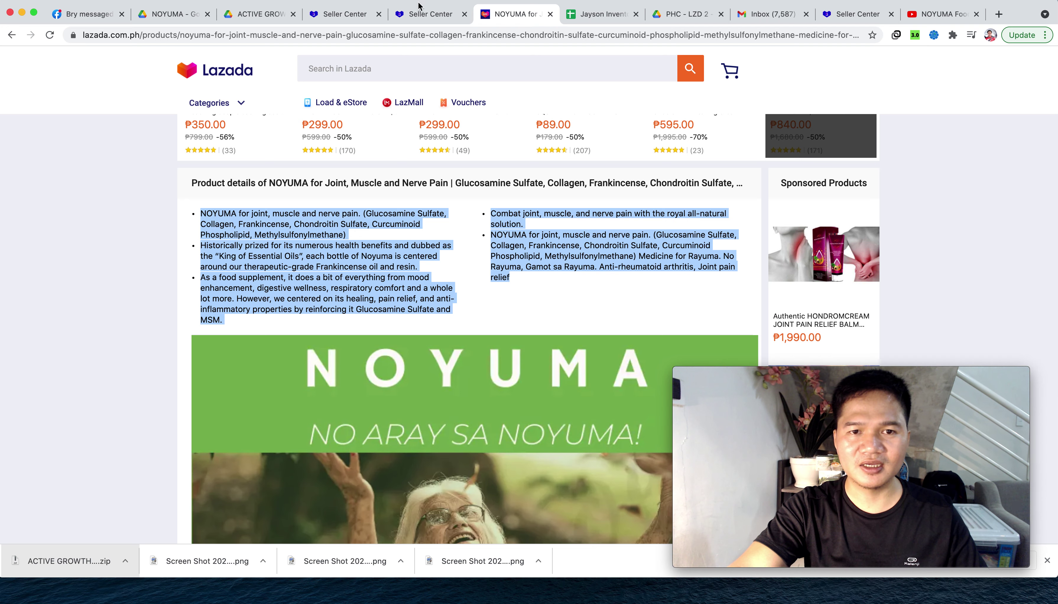
pyautogui.click(411, 20)
pyautogui.click(463, 390)
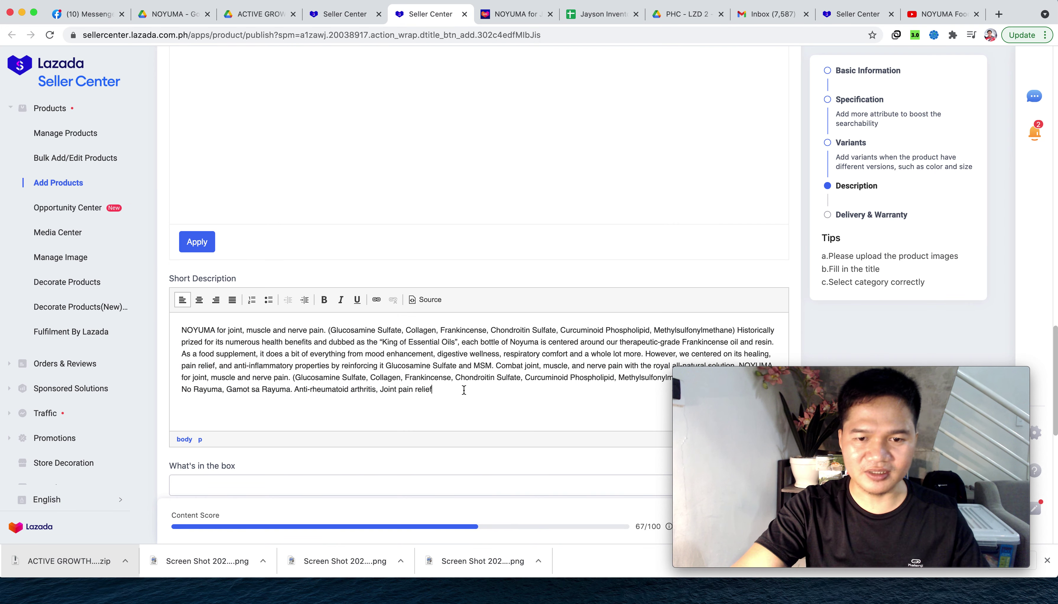
# Break the short description into paragraphs before 'Combat' and 'As a food supplement'
pyautogui.scroll(-2, 457, 378)
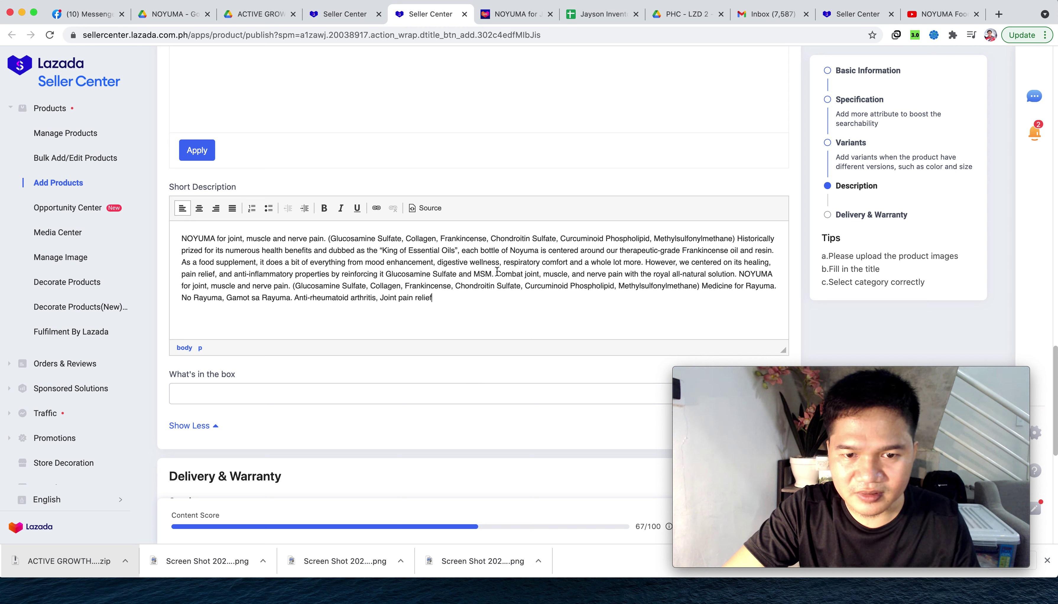
pyautogui.press('Return')
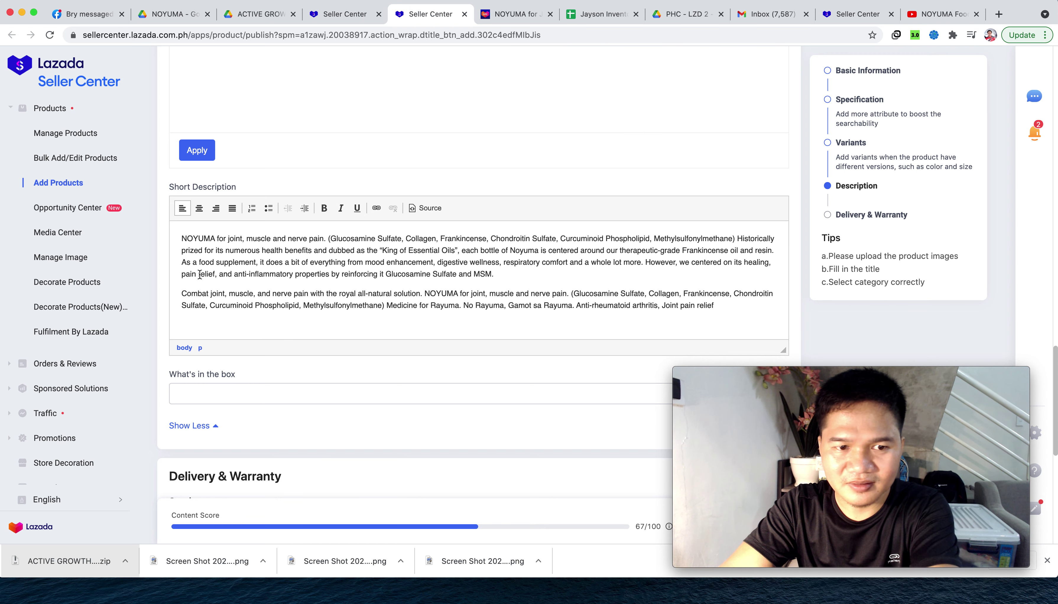
pyautogui.click(182, 263)
pyautogui.press('Return')
# Focus the What's in the box field, then bring up the Jayson Inventory spreadsheet
pyautogui.scroll(-2, 332, 298)
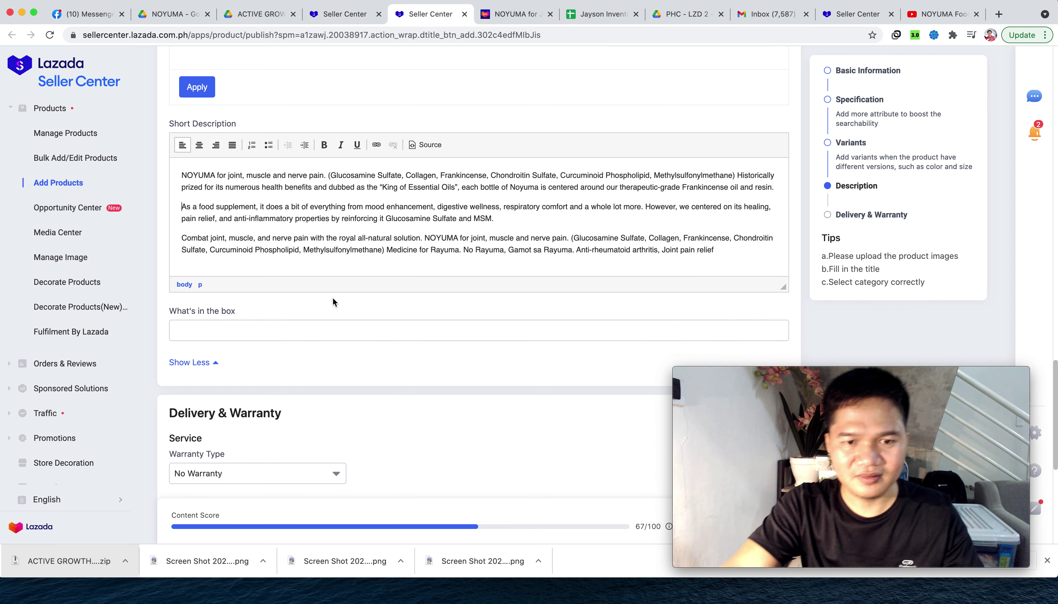
pyautogui.click(274, 324)
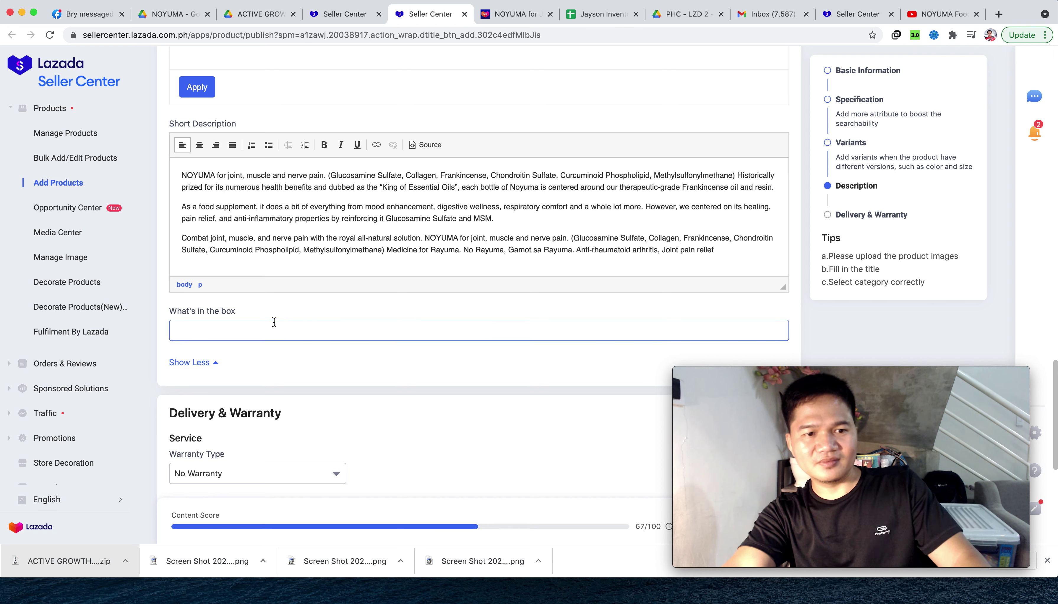
pyautogui.click(596, 17)
pyautogui.click(503, 287)
pyautogui.scroll(-2, 617, 280)
pyautogui.scroll(10, 695, 271)
pyautogui.scroll(-4, 695, 271)
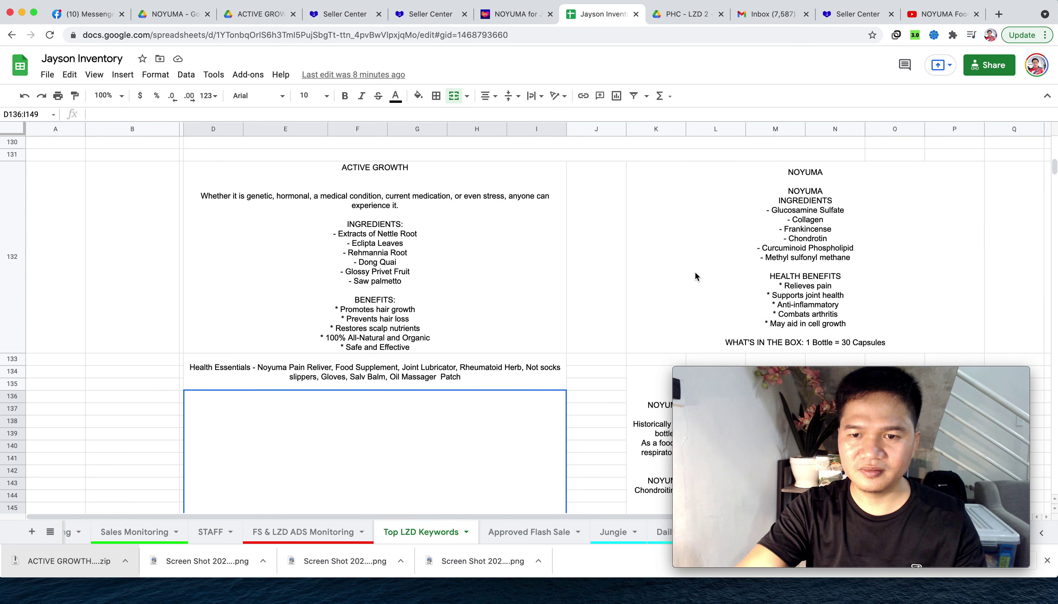
# Fill What's in the box with 'Noyuma 1 Bottle = 30 Capsules' from the NOYUMA notes
pyautogui.click(895, 324)
pyautogui.doubleClick(886, 326)
pyautogui.moveTo(885, 314); pyautogui.dragTo(809, 317)
pyautogui.press('super+c')
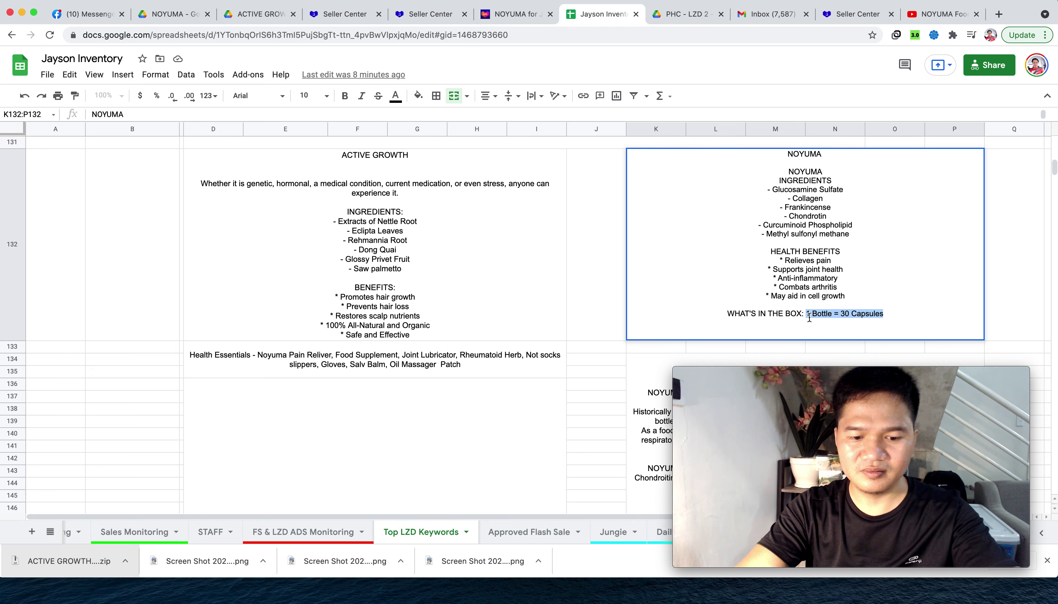
pyautogui.click(419, 17)
pyautogui.click(197, 326)
pyautogui.write('Noyuma')
pyautogui.press('super+v')
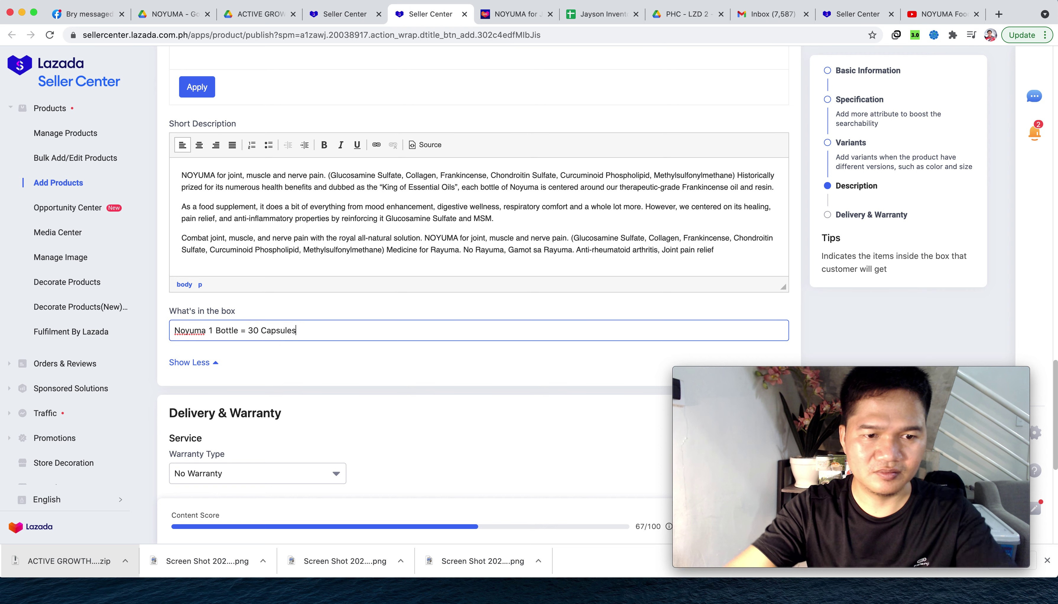
pyautogui.click(274, 348)
pyautogui.scroll(-2, 277, 350)
pyautogui.scroll(-10, 282, 354)
pyautogui.scroll(6, 294, 342)
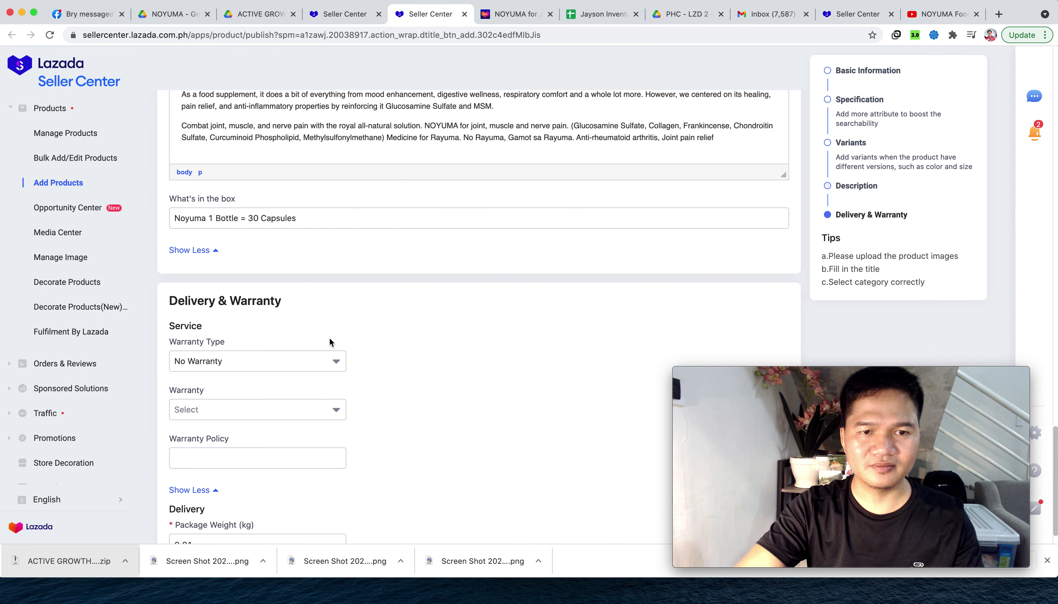
pyautogui.scroll(10, 330, 341)
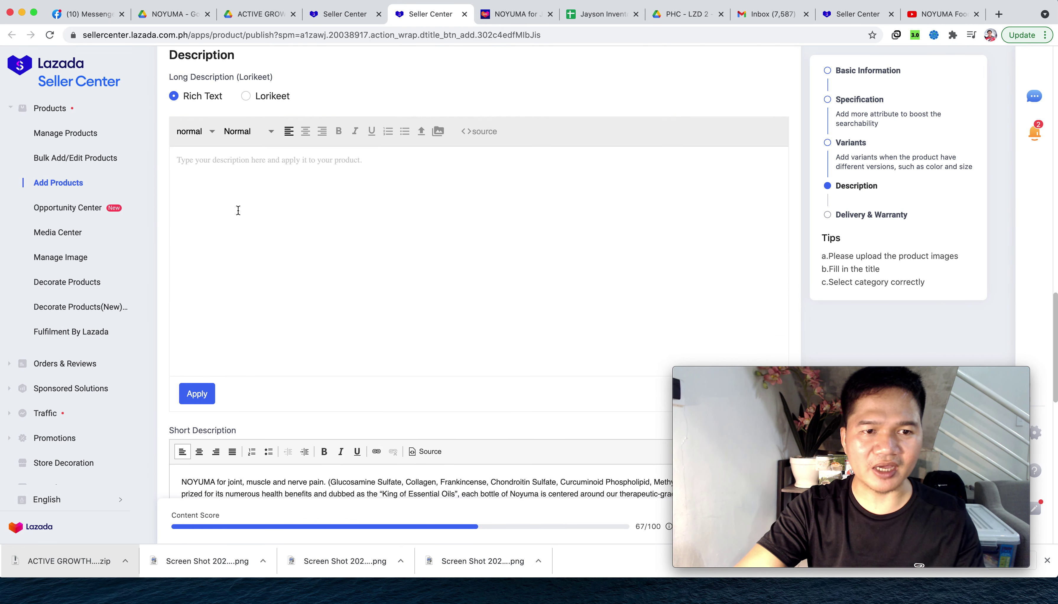
pyautogui.scroll(3, 260, 252)
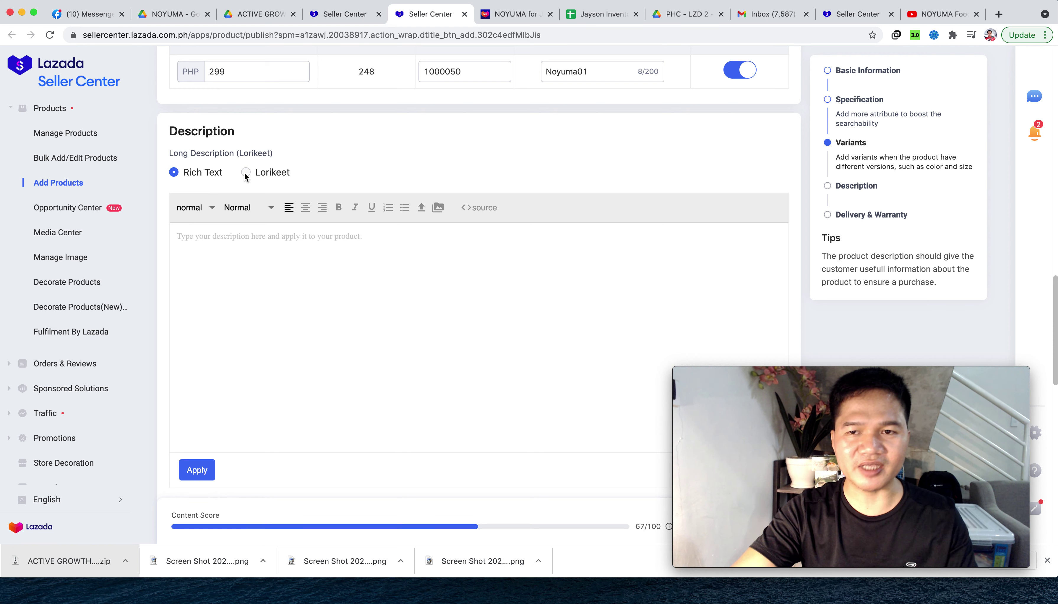
# Choose Lorikeet for the long description and start a new blank decorator design
pyautogui.click(245, 173)
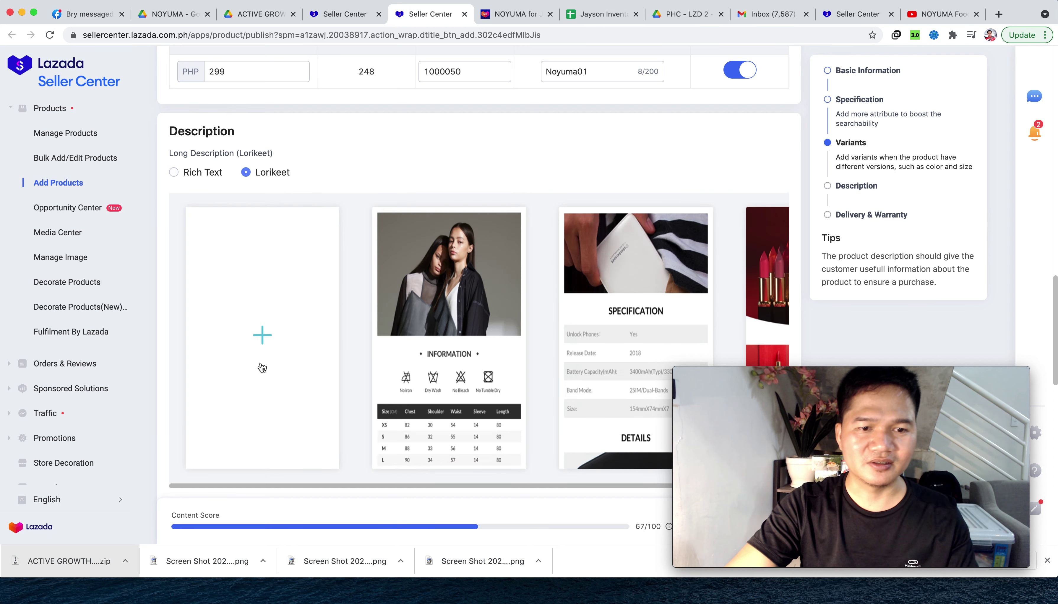
pyautogui.click(264, 335)
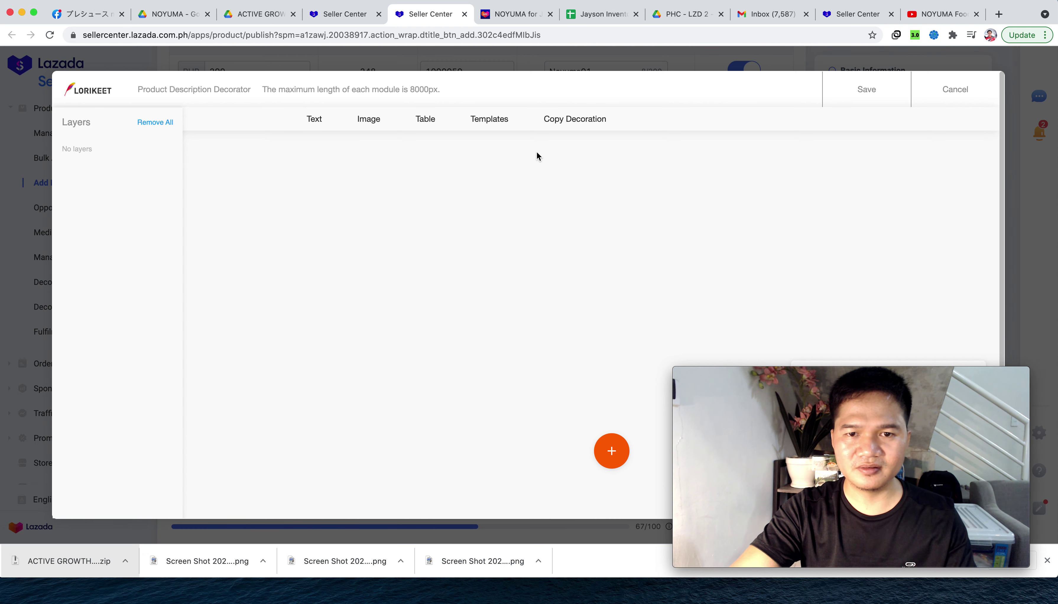
# Add the model-photo image template and delete its side-facing texts and two lower images
pyautogui.click(365, 120)
pyautogui.click(230, 253)
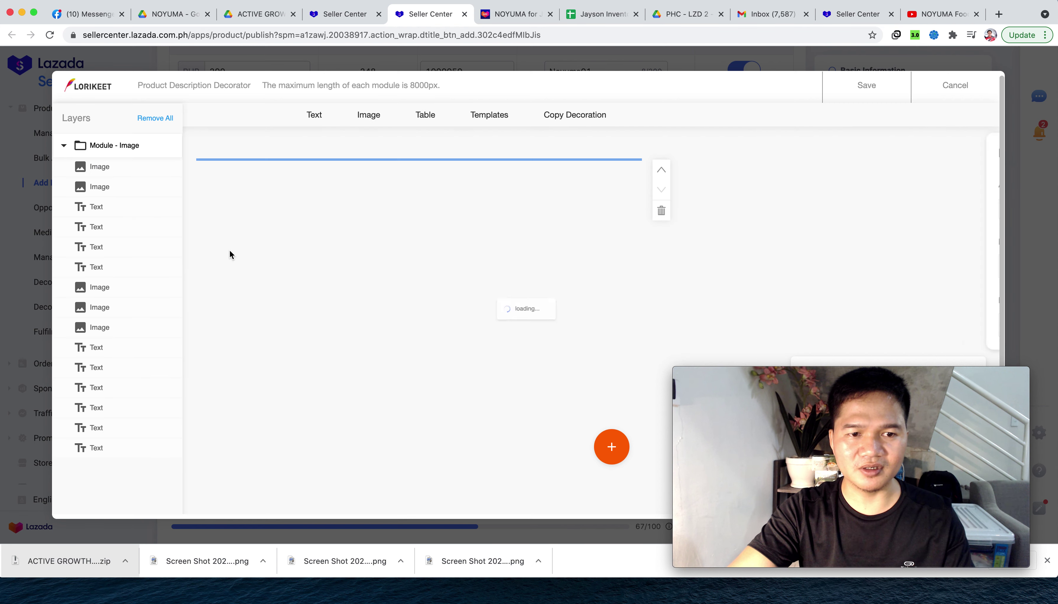
pyautogui.scroll(-5, 483, 290)
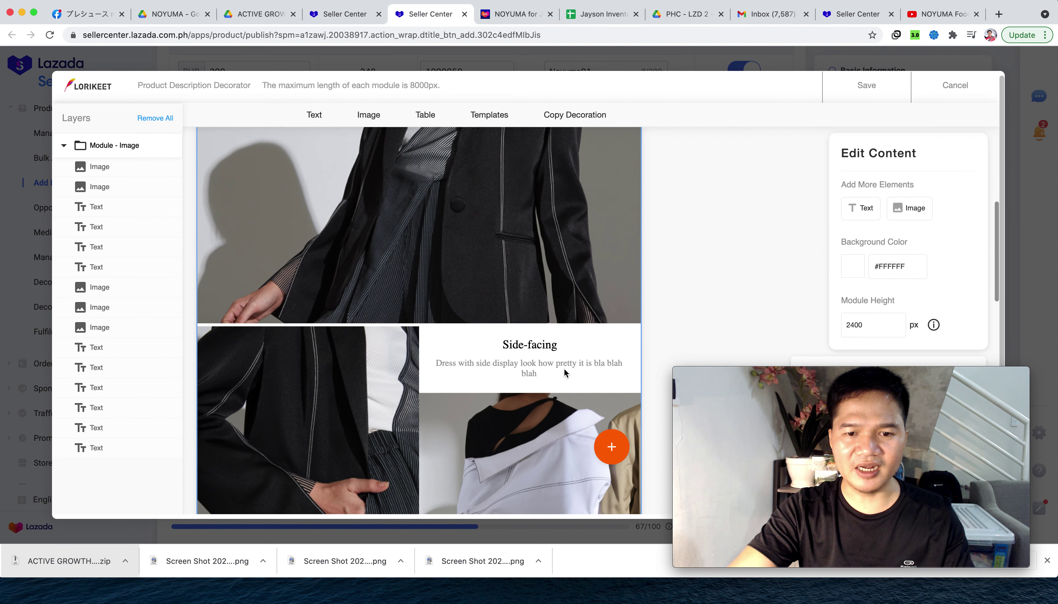
pyautogui.click(536, 347)
pyautogui.press('Delete')
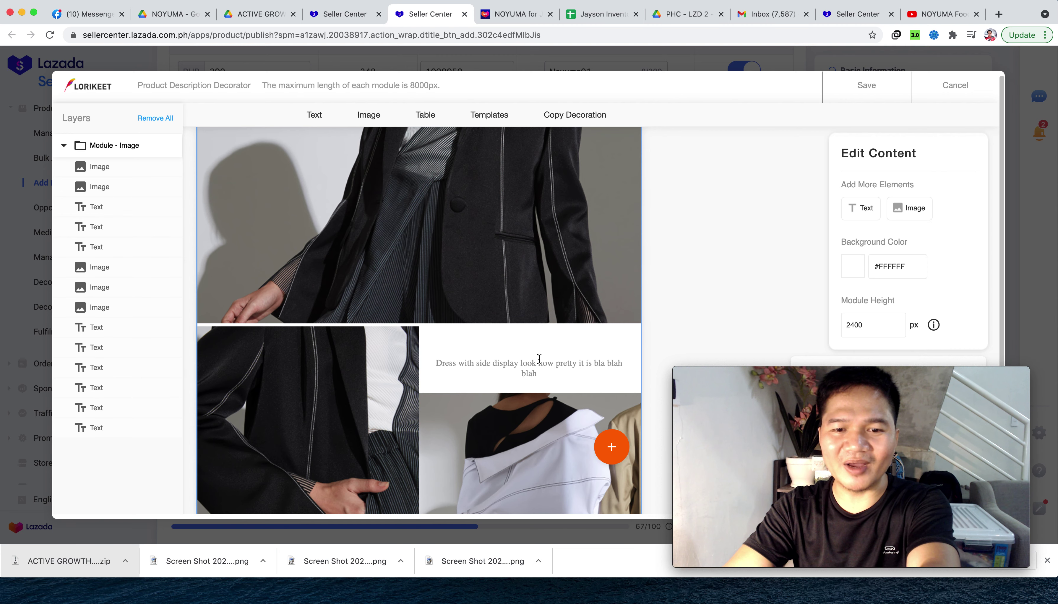
pyautogui.click(533, 368)
pyautogui.press('Delete')
pyautogui.click(537, 427)
pyautogui.press('Delete')
pyautogui.click(366, 370)
pyautogui.press('Delete')
# Delete the back-facing title, its description and the bottom image
pyautogui.scroll(-5, 533, 391)
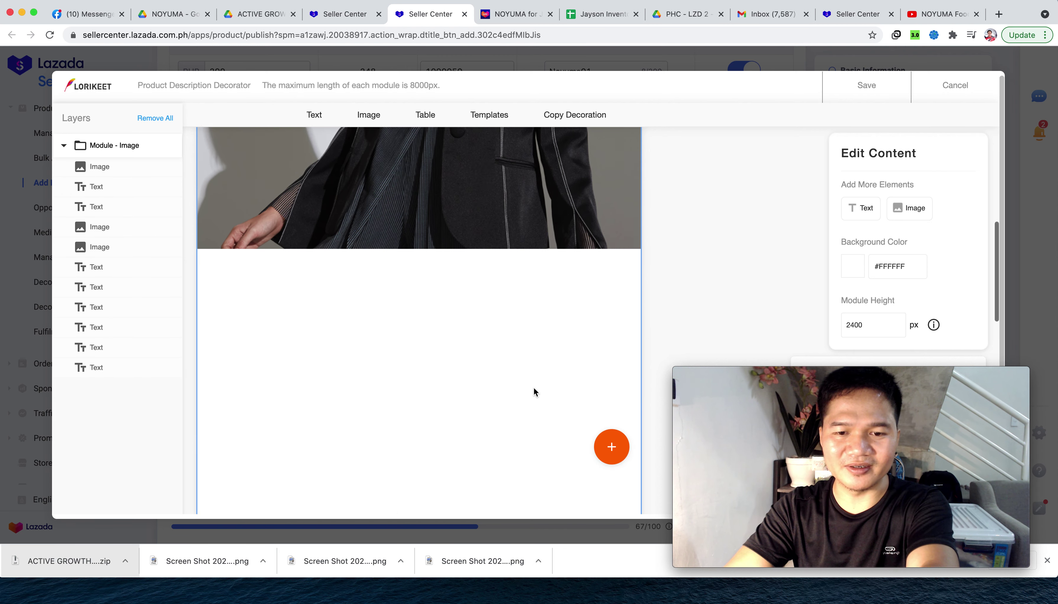
pyautogui.scroll(-3, 533, 392)
pyautogui.click(322, 349)
pyautogui.press('Delete')
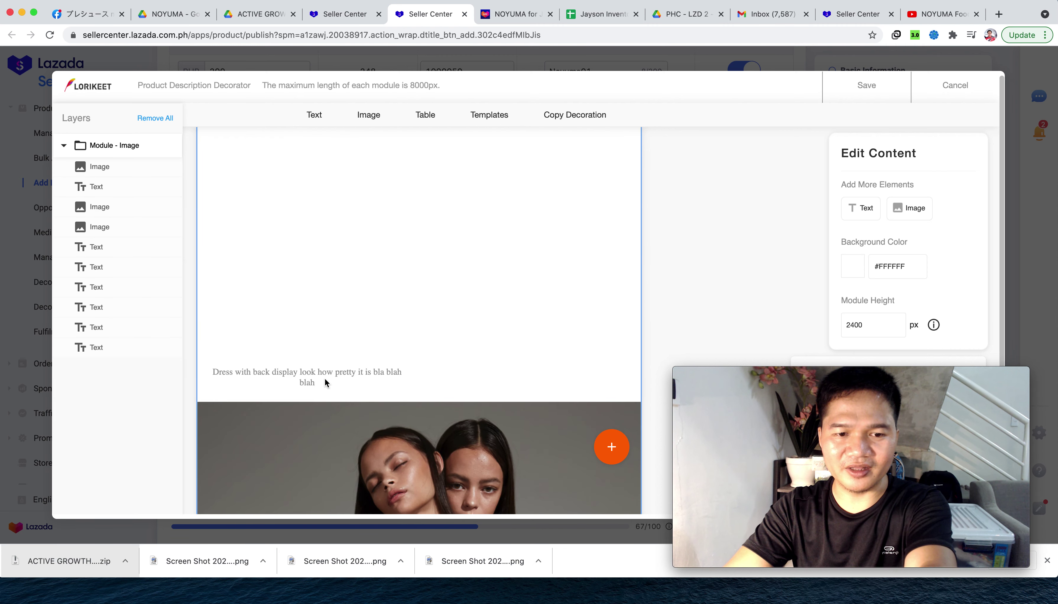
pyautogui.click(325, 382)
pyautogui.press('Delete')
pyautogui.click(462, 472)
pyautogui.press('Delete')
# Delete the round model photo and the Model size, Height, Weight and Size texts
pyautogui.scroll(-3, 438, 419)
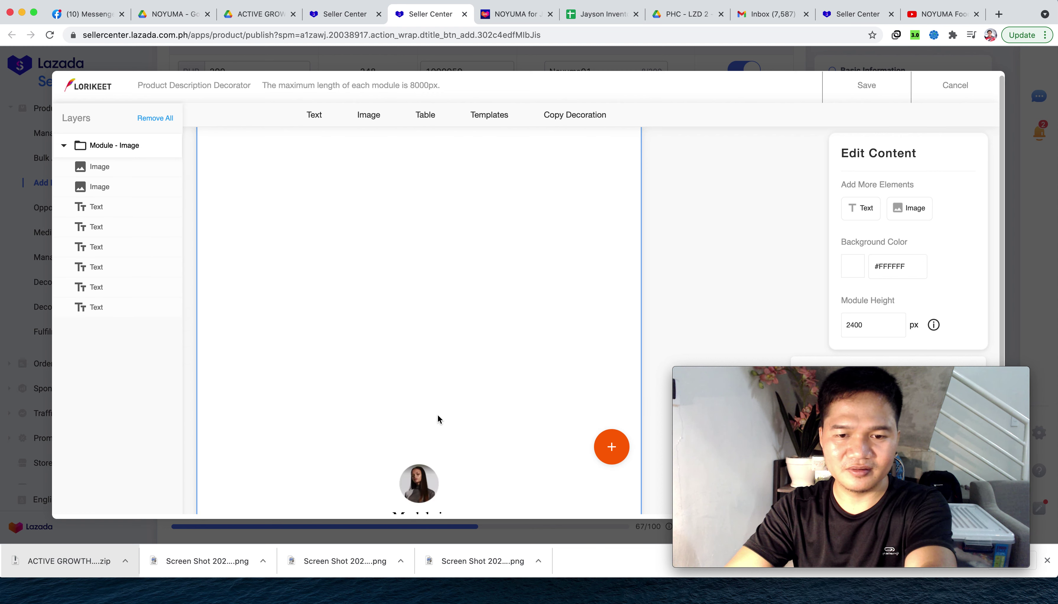
pyautogui.click(438, 420)
pyautogui.press('Delete')
pyautogui.click(432, 464)
pyautogui.press('Delete')
pyautogui.click(347, 469)
pyautogui.press('Delete')
pyautogui.click(425, 471)
pyautogui.press('Delete')
pyautogui.click(500, 472)
pyautogui.press('Delete')
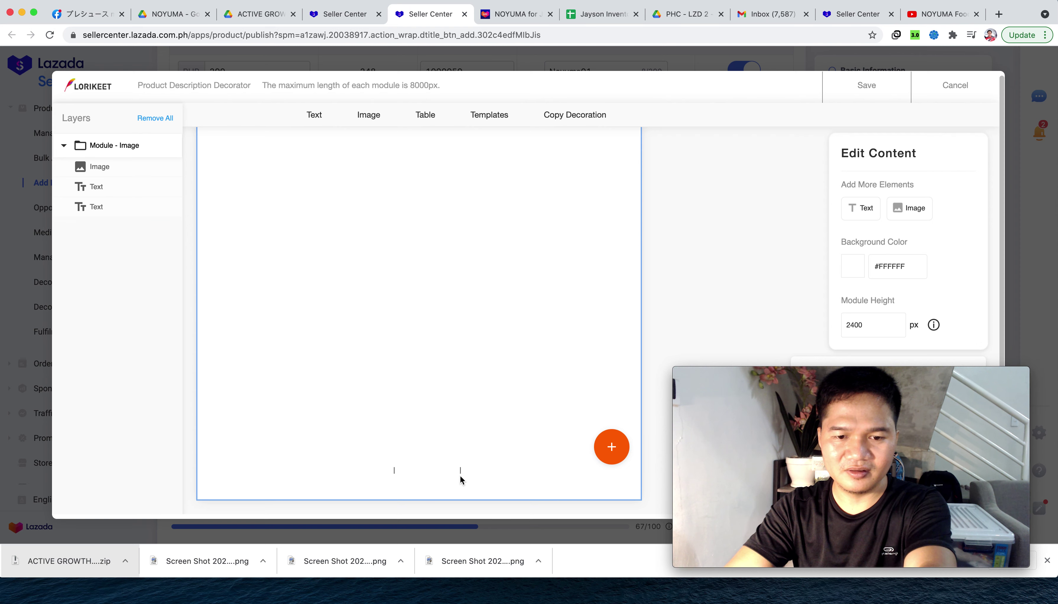
pyautogui.click(459, 471)
pyautogui.press('Delete')
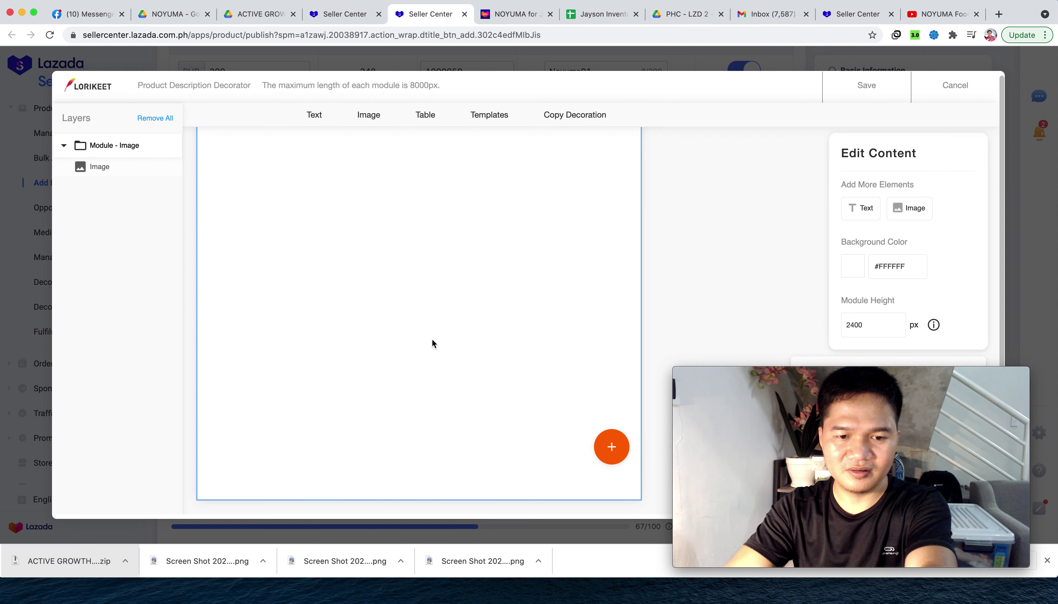
pyautogui.scroll(15, 431, 338)
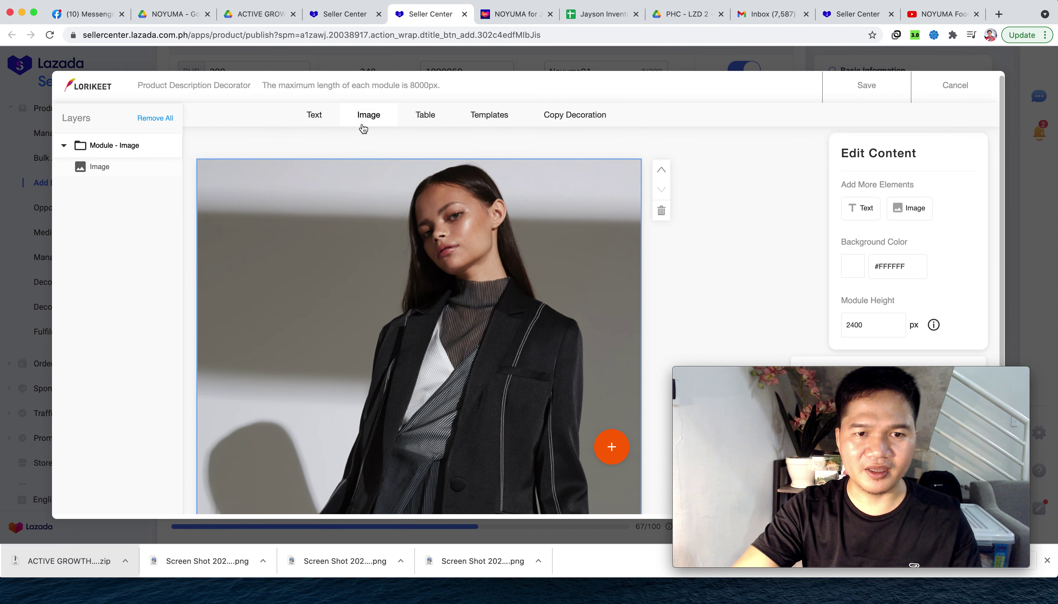
# Add a Headline text template and a Module Cut image template to the description
pyautogui.click(311, 115)
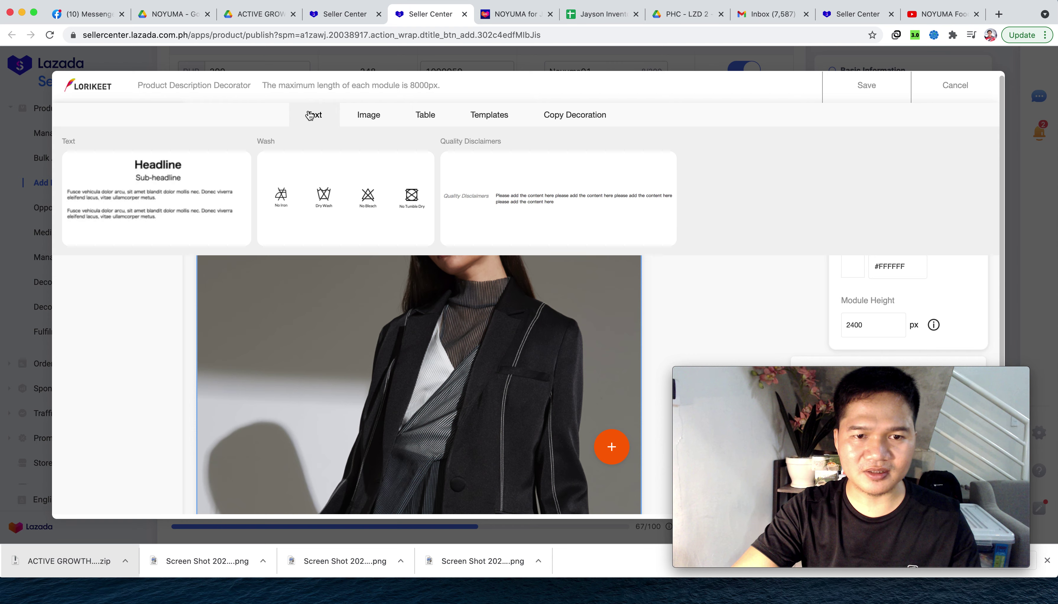
pyautogui.click(186, 192)
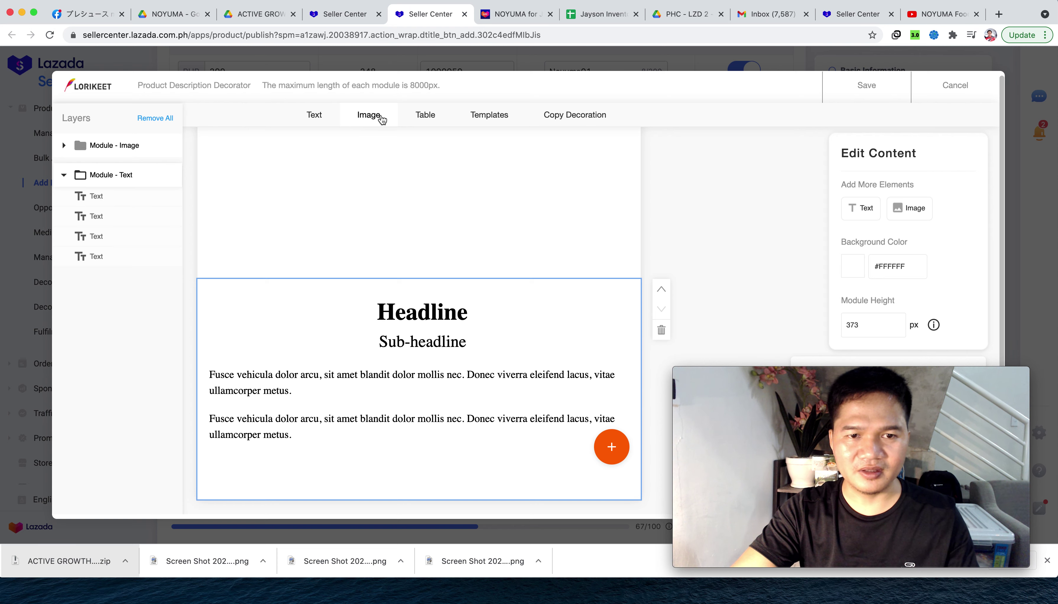
pyautogui.click(369, 115)
pyautogui.click(233, 232)
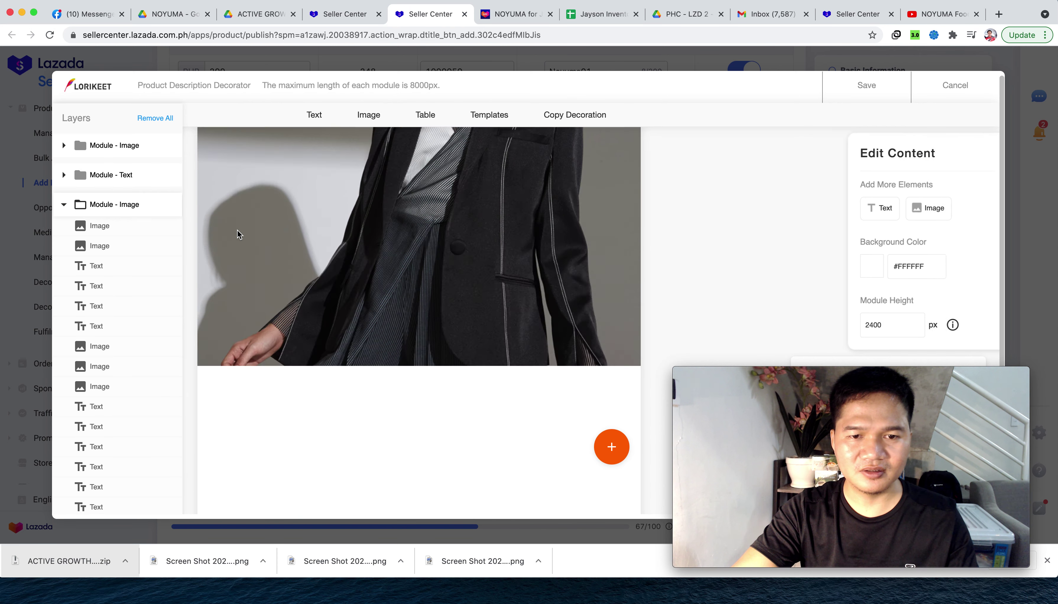
# Delete the Side-facing title, its description, and the lower-right and lower-left images
pyautogui.scroll(-5, 386, 268)
pyautogui.scroll(-1, 386, 269)
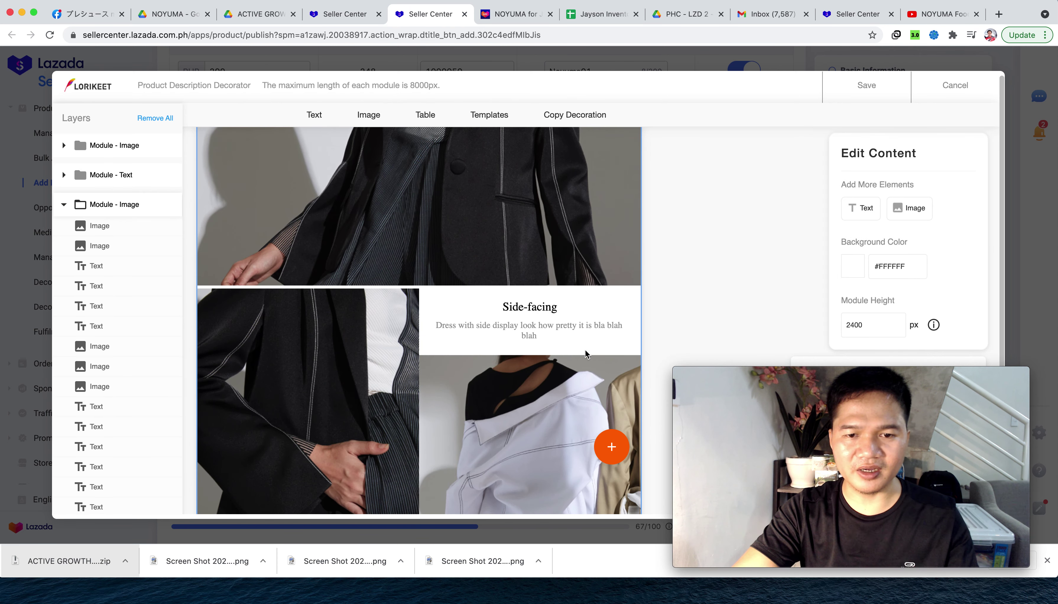
pyautogui.click(537, 306)
pyautogui.press('Delete')
pyautogui.click(528, 320)
pyautogui.press('Delete')
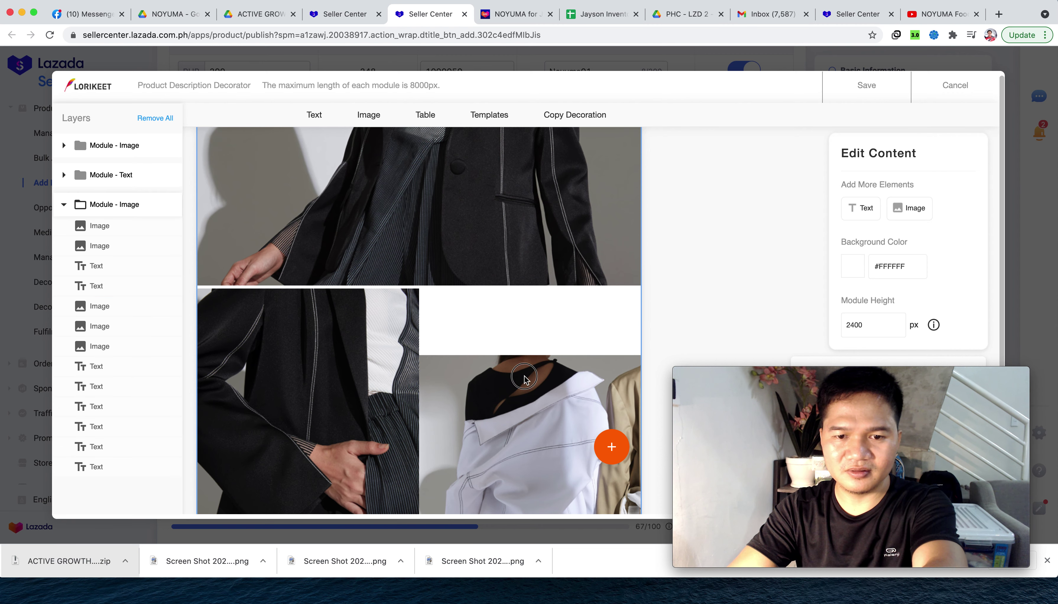
pyautogui.click(483, 378)
pyautogui.press('Delete')
pyautogui.click(353, 349)
pyautogui.press('Delete')
pyautogui.scroll(-6, 455, 377)
pyautogui.scroll(-1, 456, 377)
pyautogui.click(303, 286)
# Delete the Back-facing title, description and image
pyautogui.press('Delete')
pyautogui.click(321, 311)
pyautogui.press('Delete')
pyautogui.click(385, 383)
pyautogui.press('Delete')
pyautogui.scroll(-3, 402, 383)
pyautogui.click(424, 423)
# Delete the round model image and its Model size, Height: 182, Weight: 78 and Size: M texts
pyautogui.press('Delete')
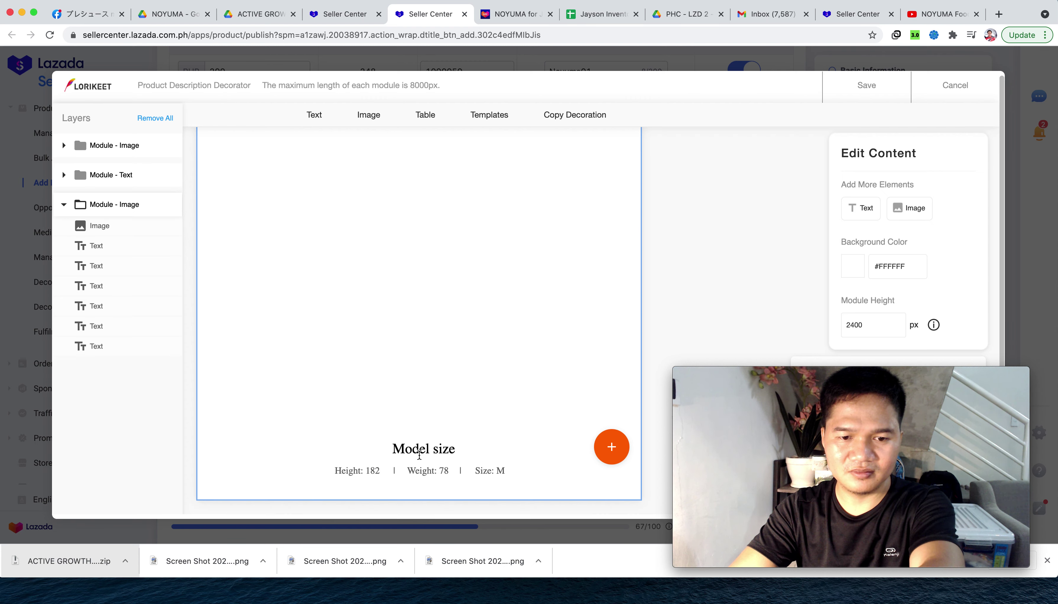
pyautogui.click(419, 450)
pyautogui.press('Delete')
pyautogui.click(426, 470)
pyautogui.press('Delete')
pyautogui.click(393, 470)
pyautogui.press('Delete')
pyautogui.click(496, 469)
pyautogui.press('Delete')
pyautogui.press('Delete')
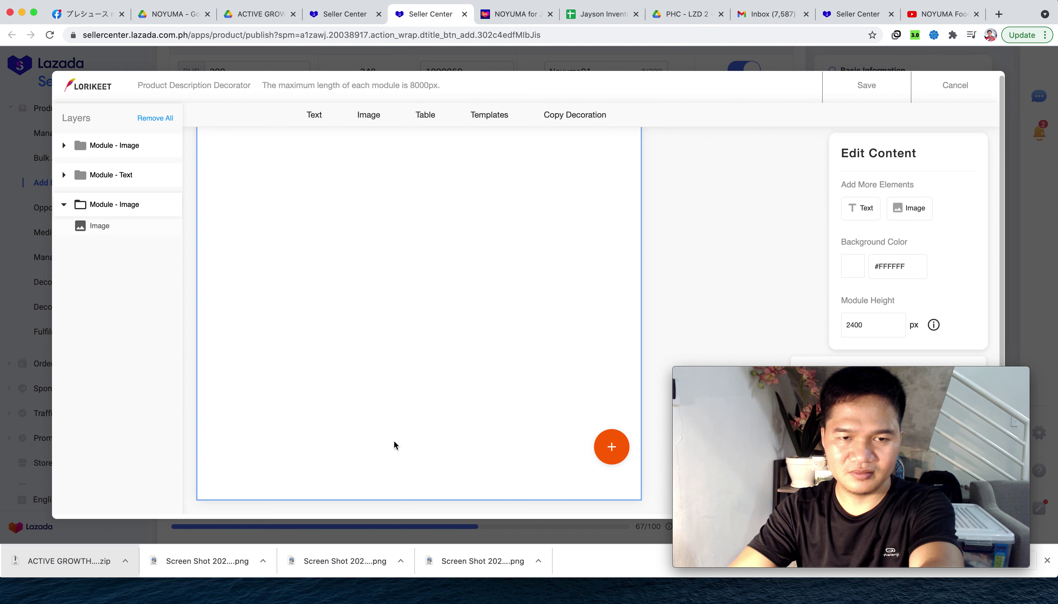
# Add a headline-and-body text module to the end of the description
pyautogui.click(308, 116)
pyautogui.click(225, 184)
pyautogui.scroll(10, 403, 290)
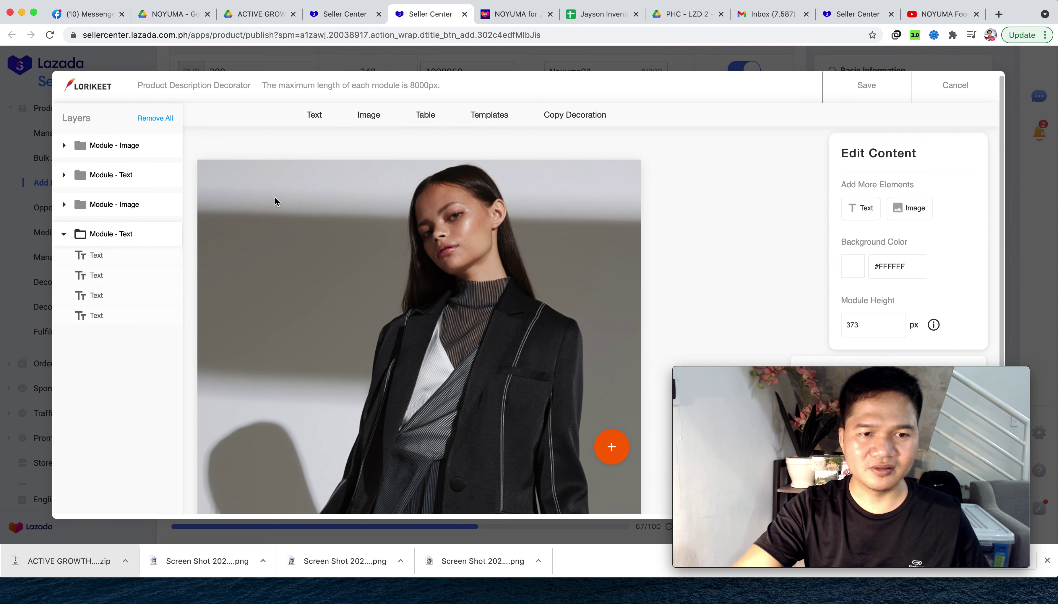
# Replace the top image with LORIKEET 1 from Backup Plus > PHC LAZADA Creatives > NEW CREATIVES > NOYUMA > Lorikeet
pyautogui.click(275, 197)
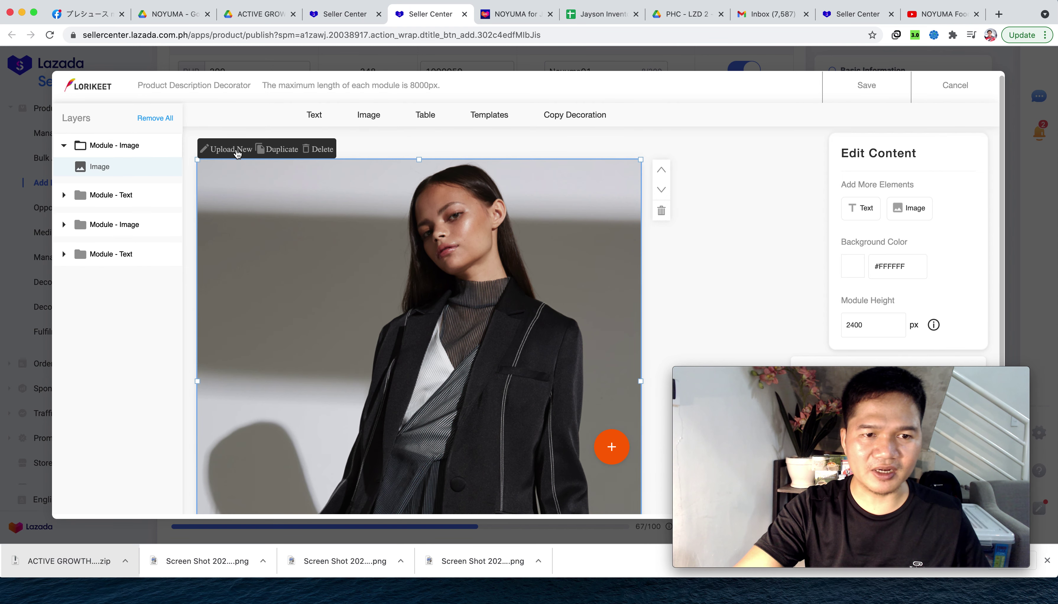
pyautogui.click(237, 150)
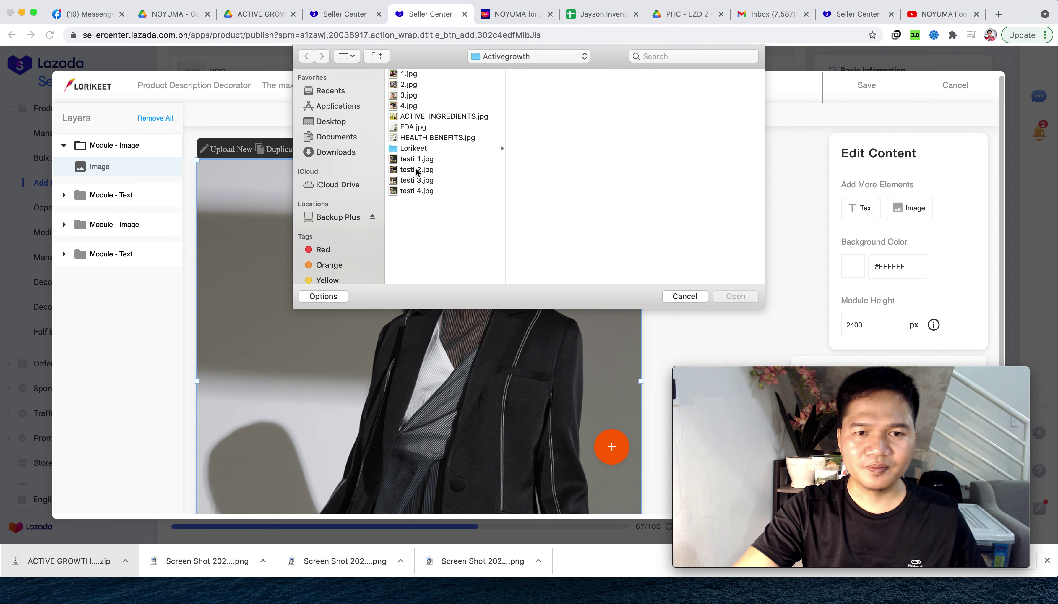
pyautogui.click(338, 216)
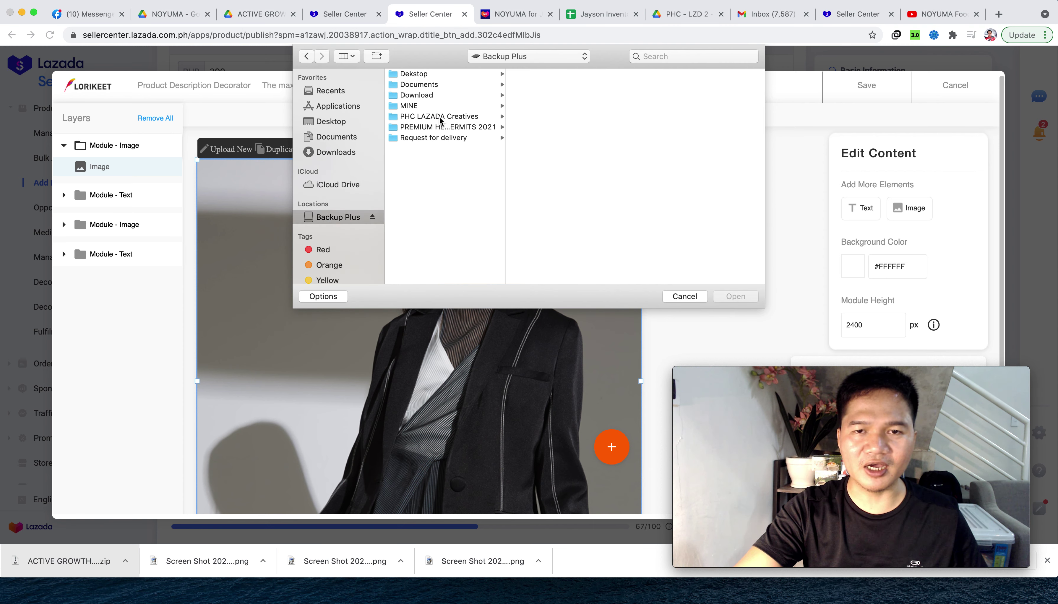
pyautogui.click(426, 118)
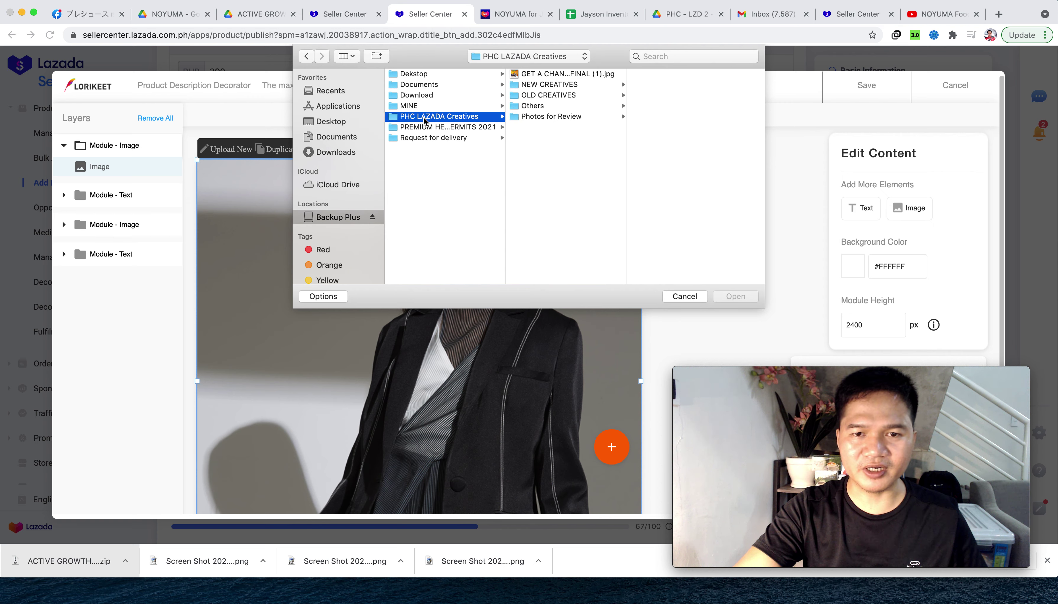
pyautogui.click(580, 86)
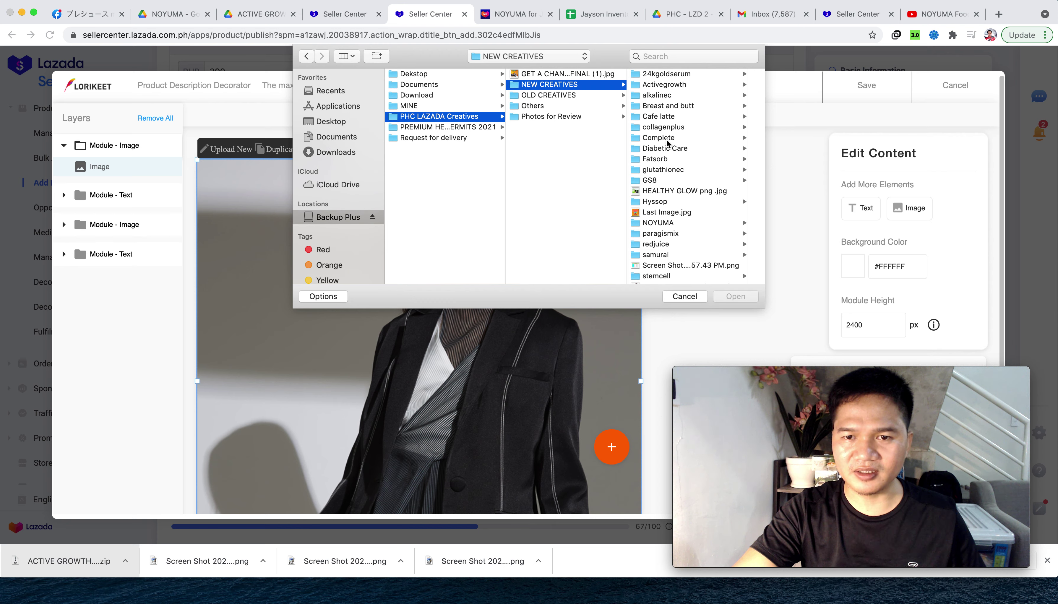
pyautogui.click(660, 224)
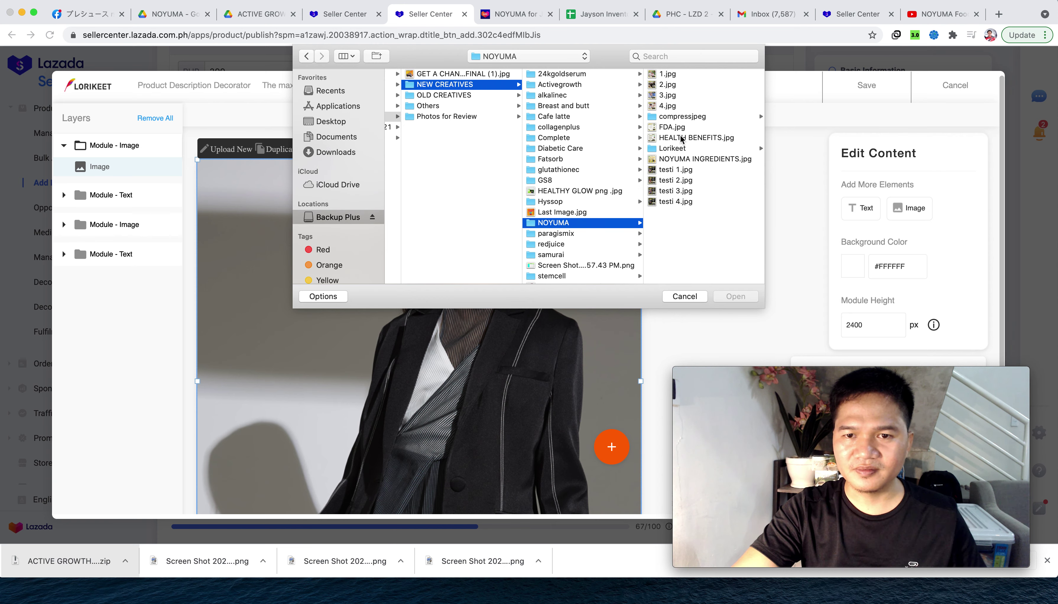
pyautogui.click(672, 150)
pyautogui.click(679, 75)
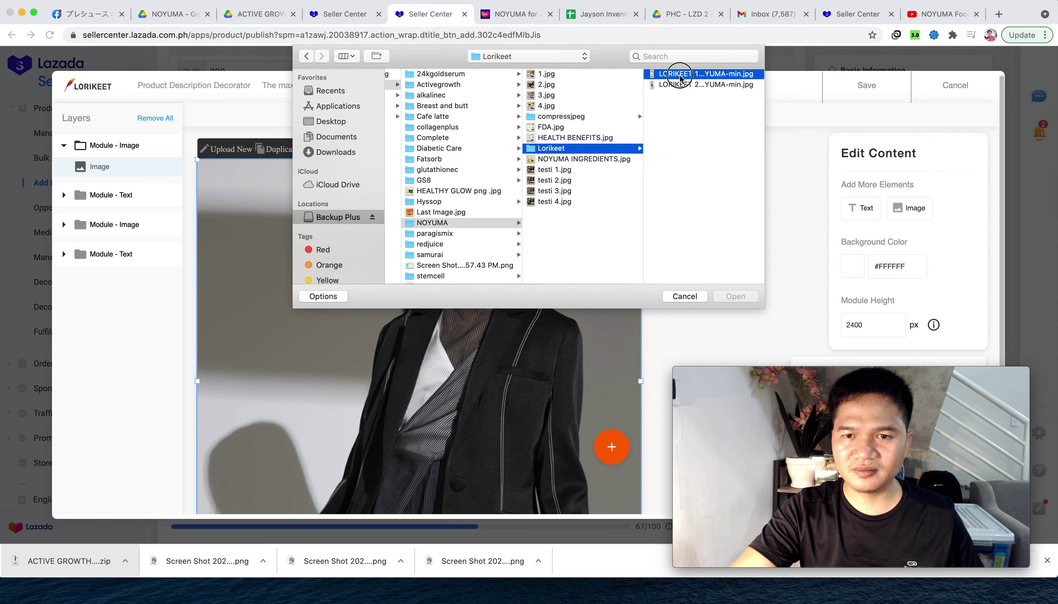
pyautogui.doubleClick(679, 76)
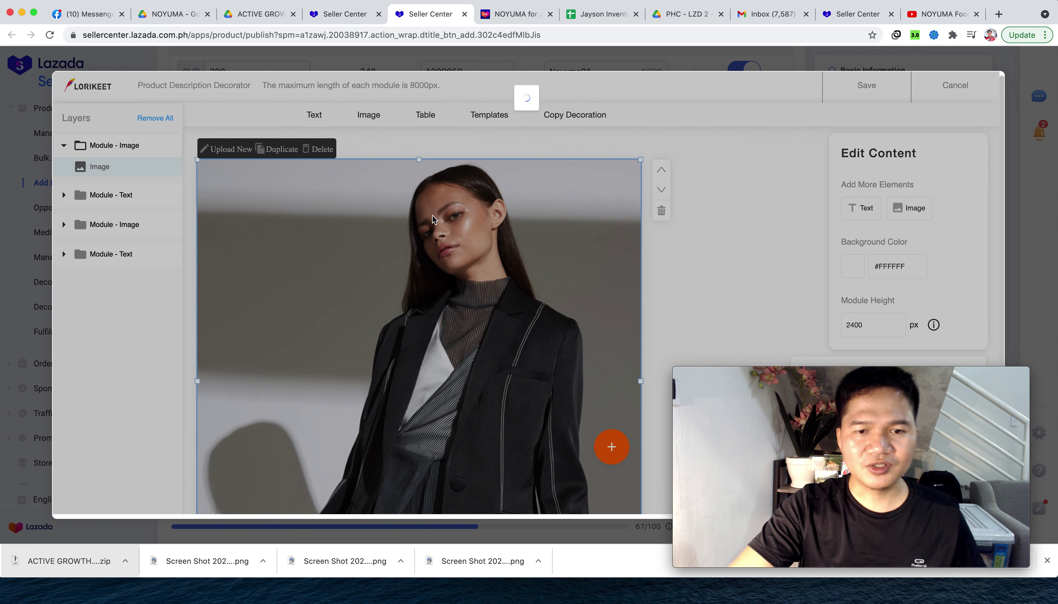
pyautogui.click(255, 15)
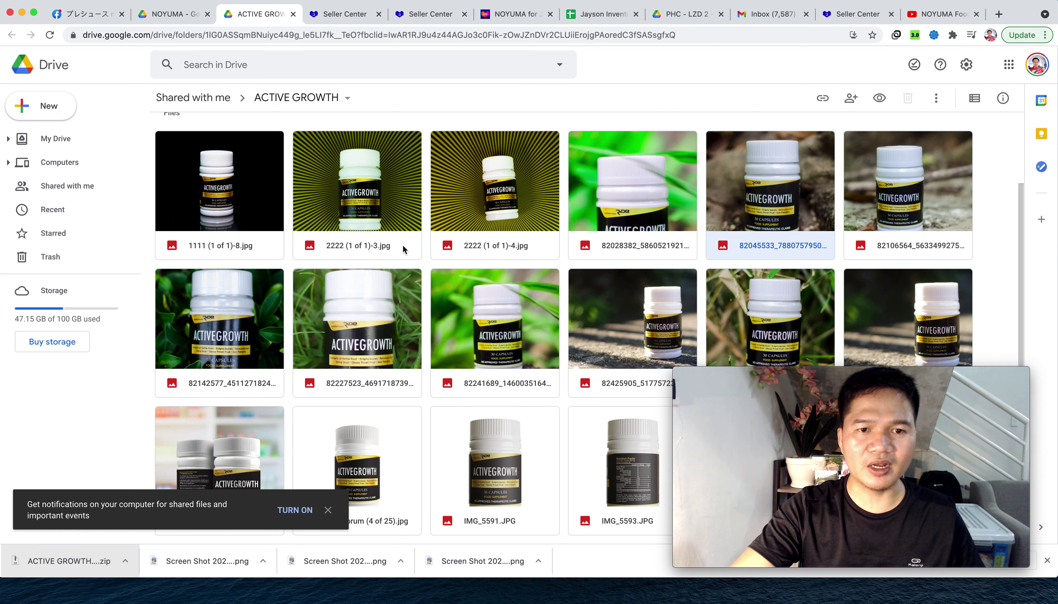
# Browse Drive's PHC - LZD 2 > NEW CREATIVES > NOYUMA > Lorekeet folder, then return to Seller Center
pyautogui.click(165, 17)
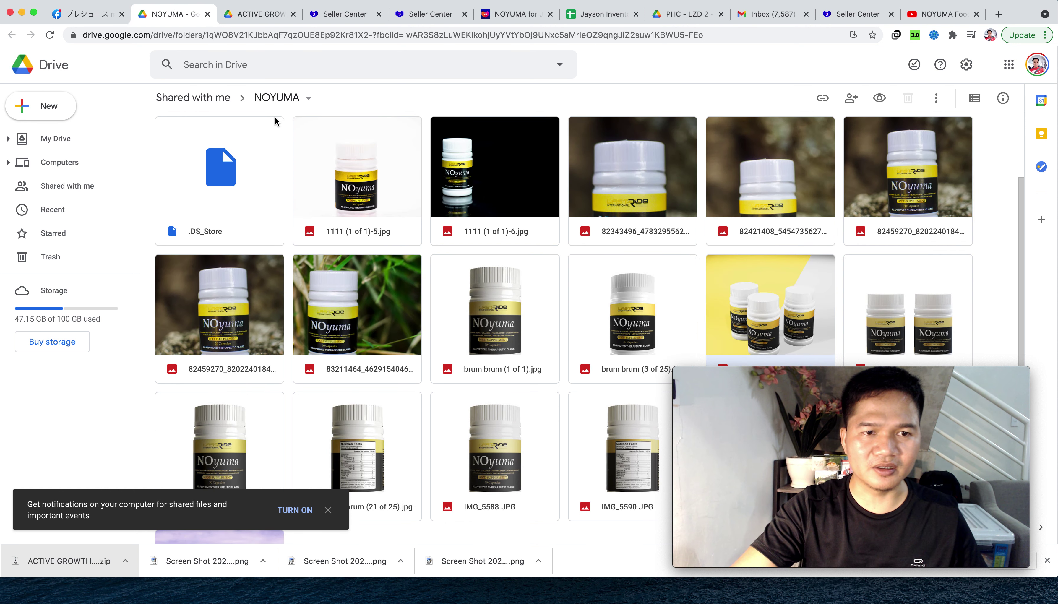
pyautogui.click(687, 16)
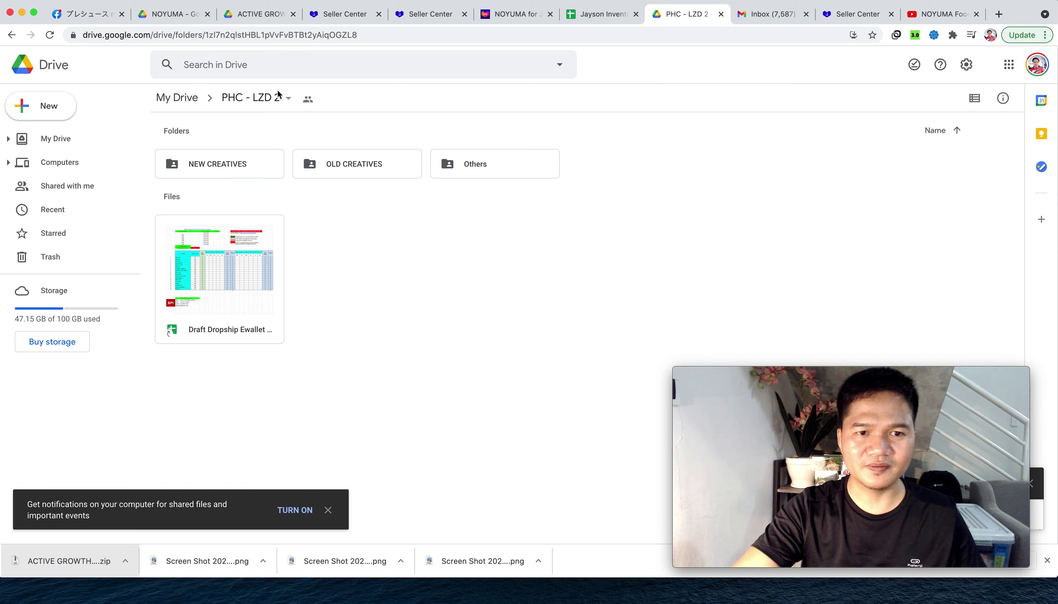
pyautogui.click(238, 165)
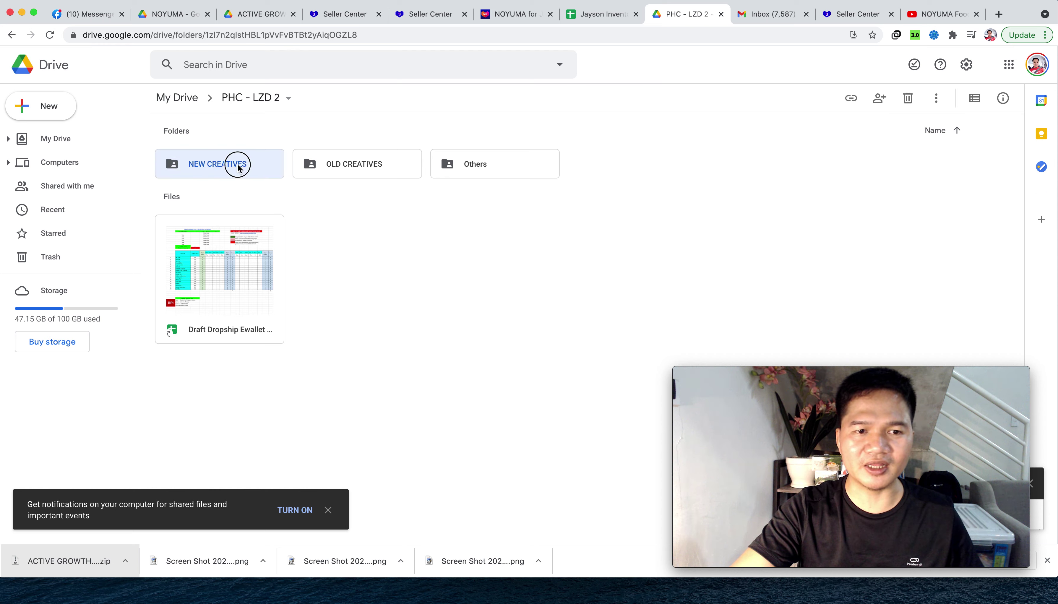
pyautogui.doubleClick(238, 165)
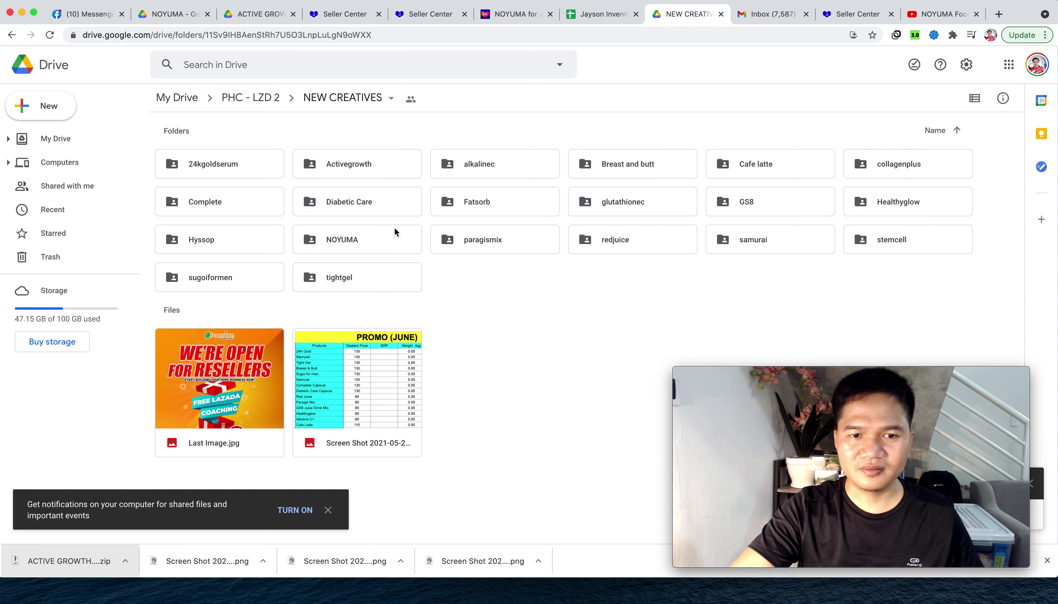
pyautogui.doubleClick(343, 239)
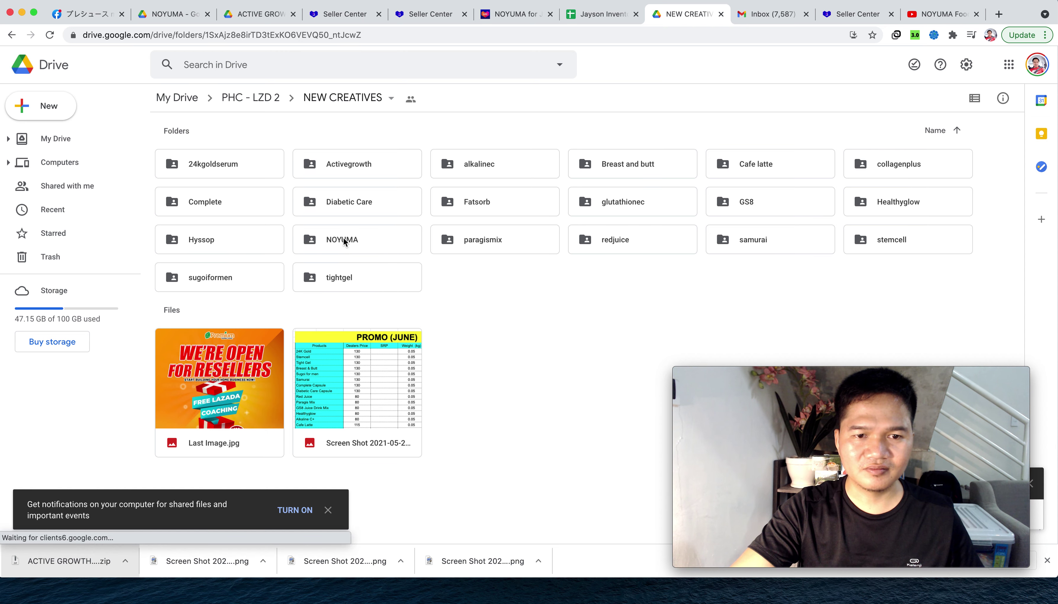
pyautogui.doubleClick(194, 163)
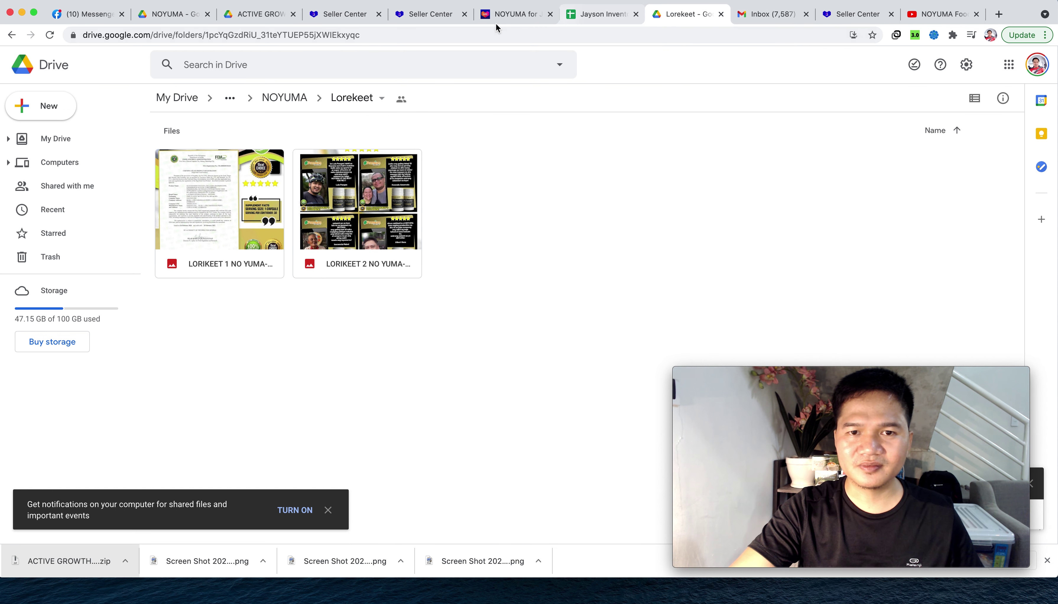
pyautogui.click(426, 15)
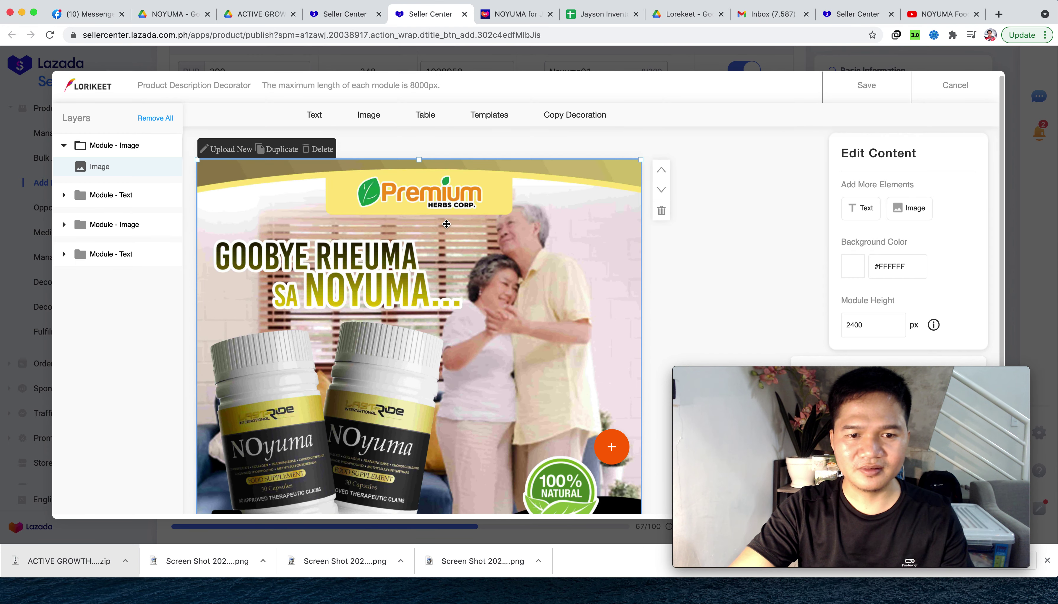
# Replace the woman photo module with the LORIKEET 2 NO YUMA-min.jpg banner
pyautogui.scroll(-8, 446, 224)
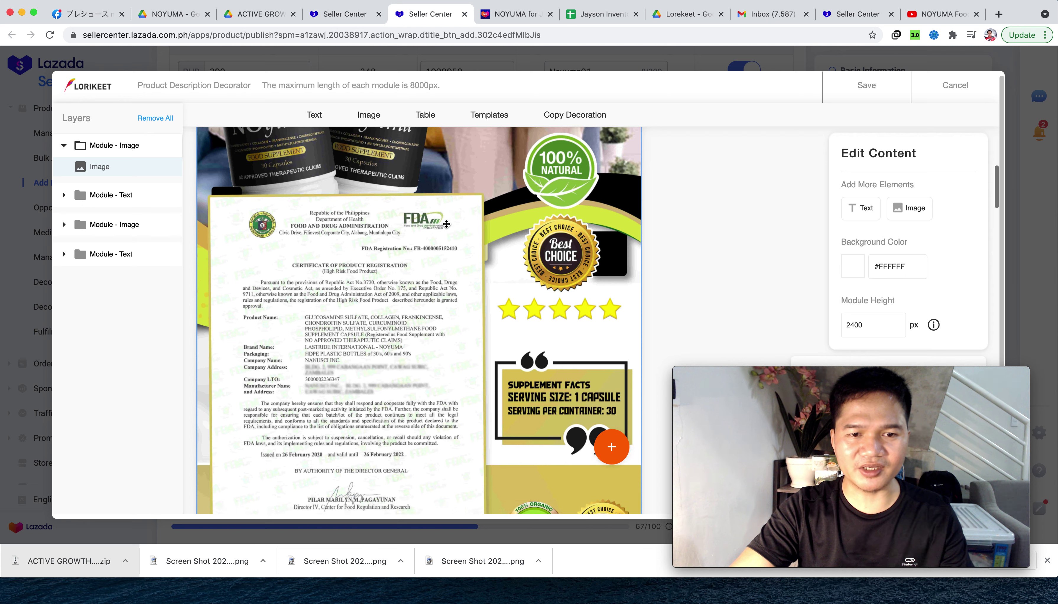
pyautogui.scroll(-1, 446, 224)
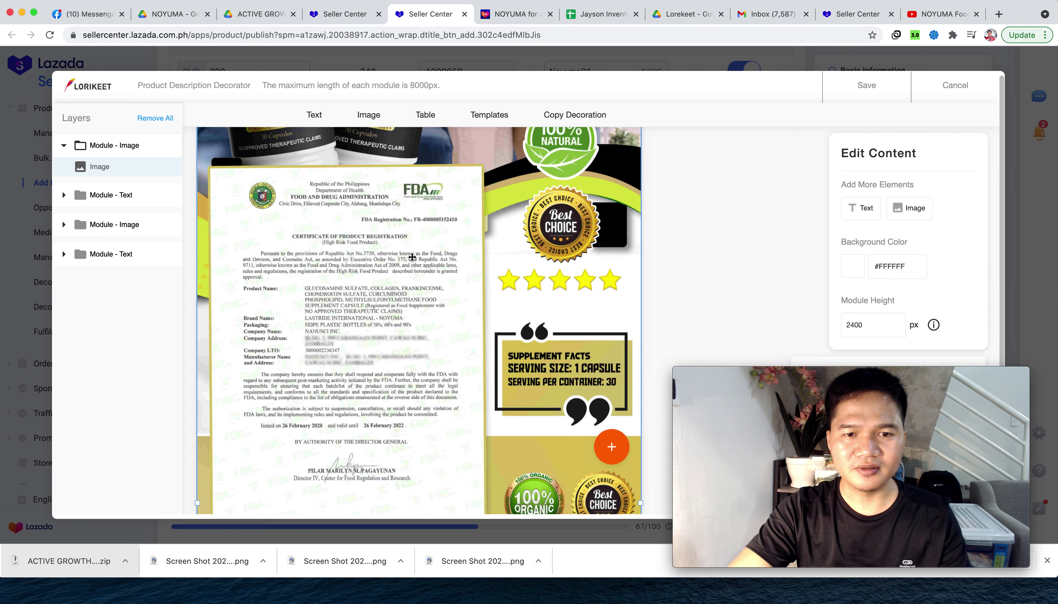
pyautogui.scroll(-8, 412, 257)
pyautogui.scroll(-10, 411, 261)
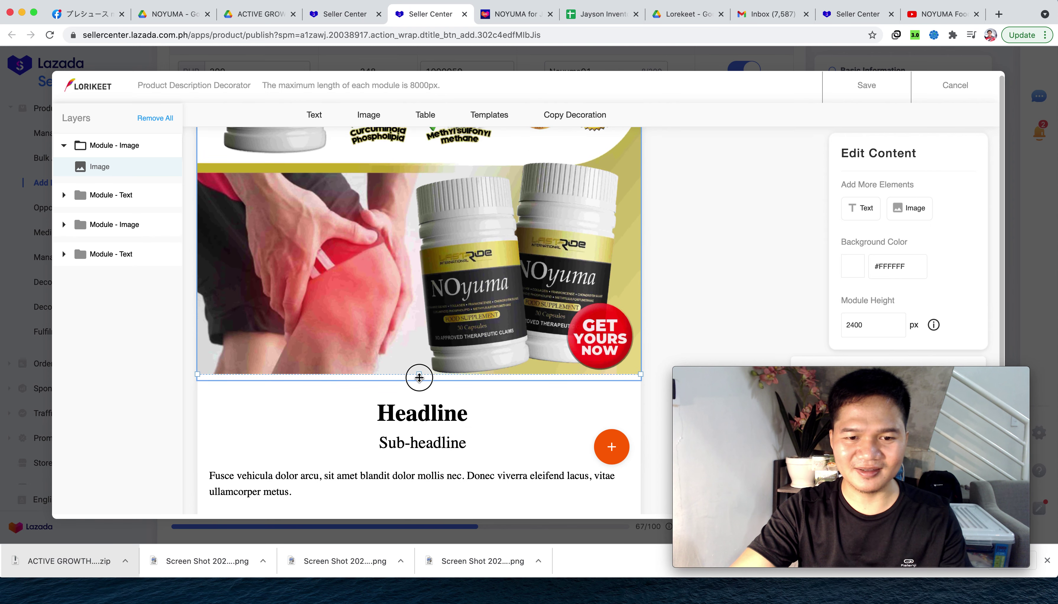
pyautogui.scroll(-7, 427, 370)
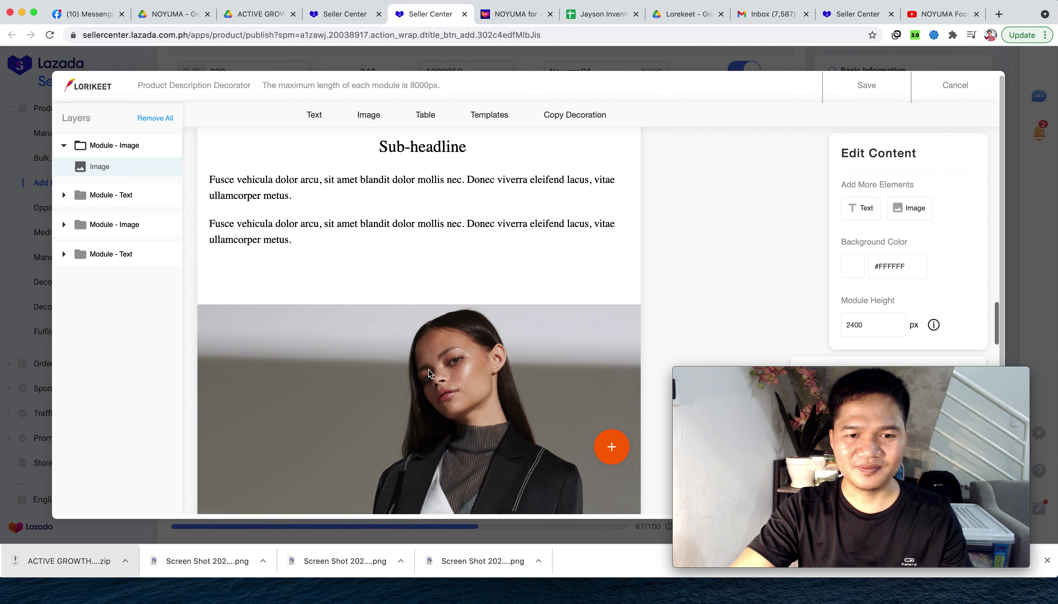
pyautogui.scroll(-1, 428, 369)
pyautogui.click(269, 293)
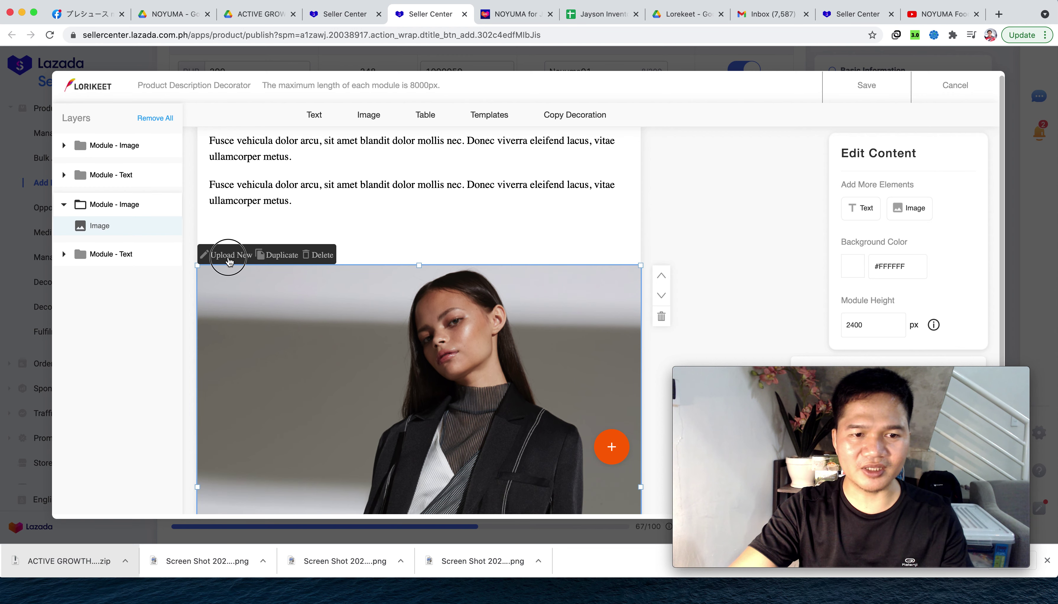
pyautogui.click(229, 256)
pyautogui.click(422, 86)
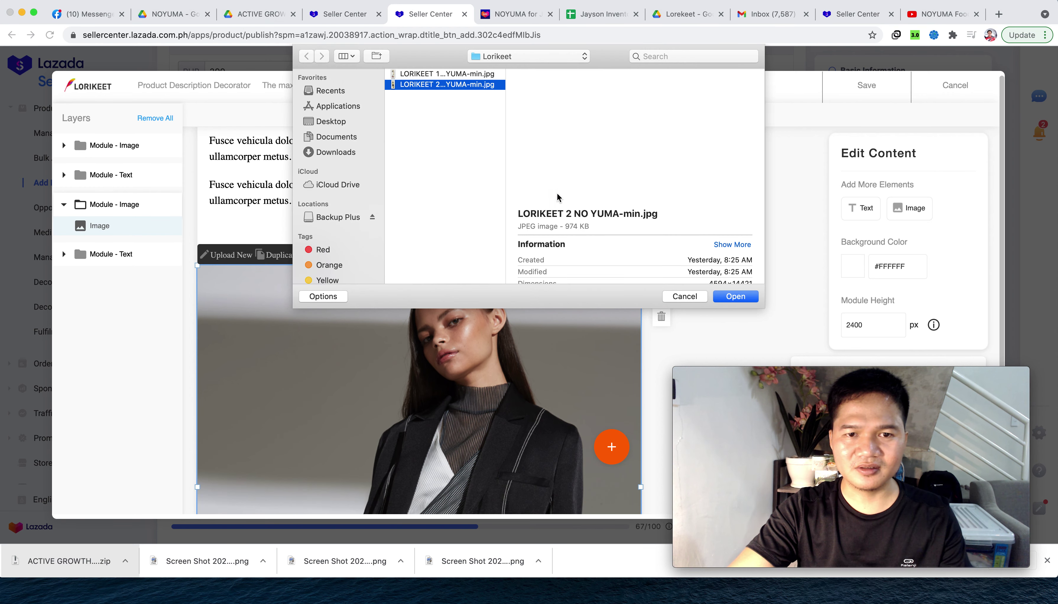
pyautogui.click(733, 297)
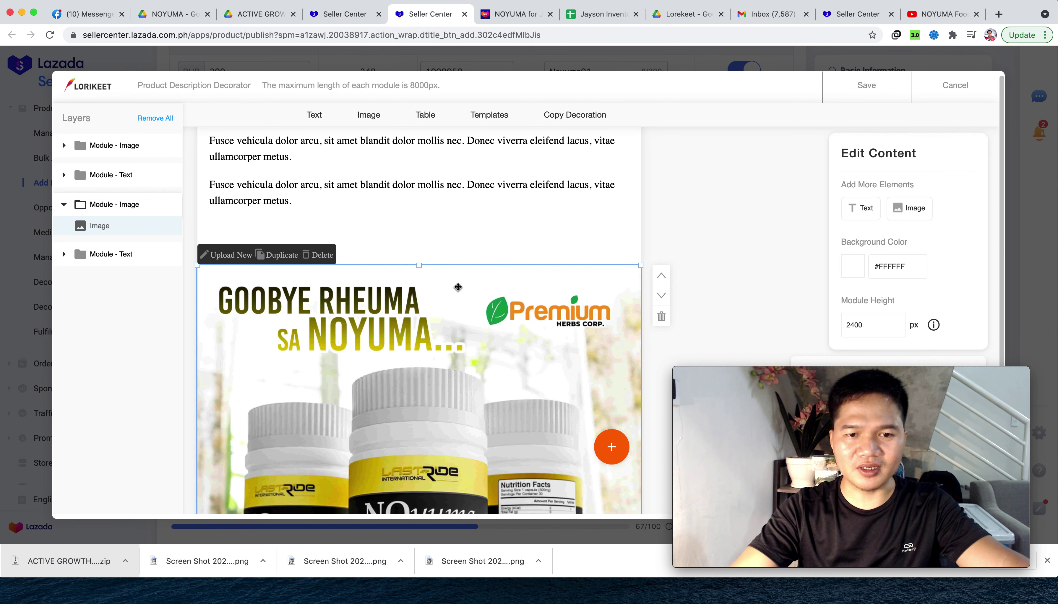
pyautogui.scroll(1, 458, 287)
pyautogui.scroll(3, 457, 287)
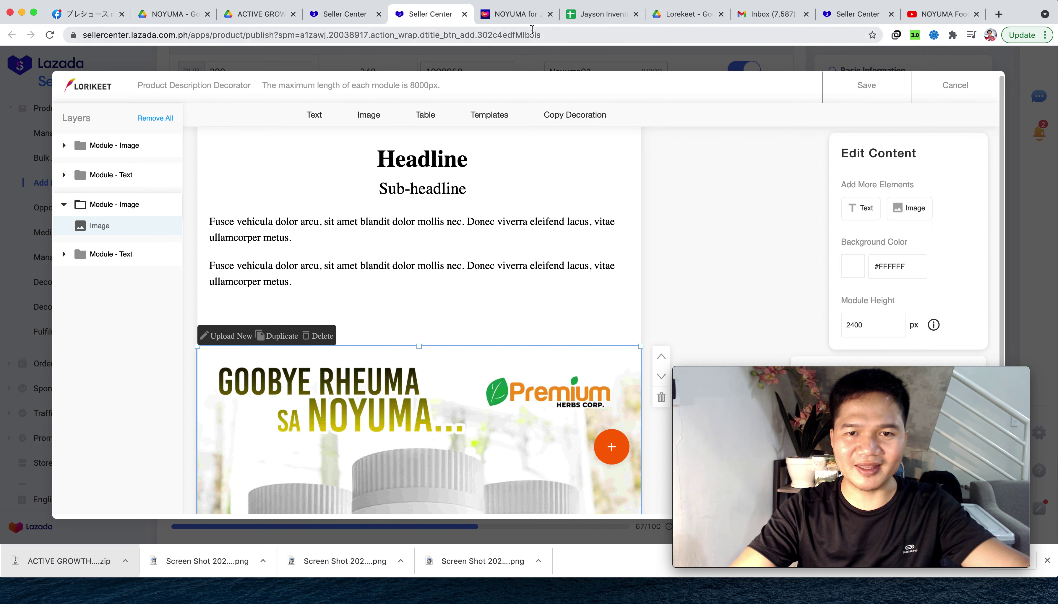
pyautogui.click(604, 16)
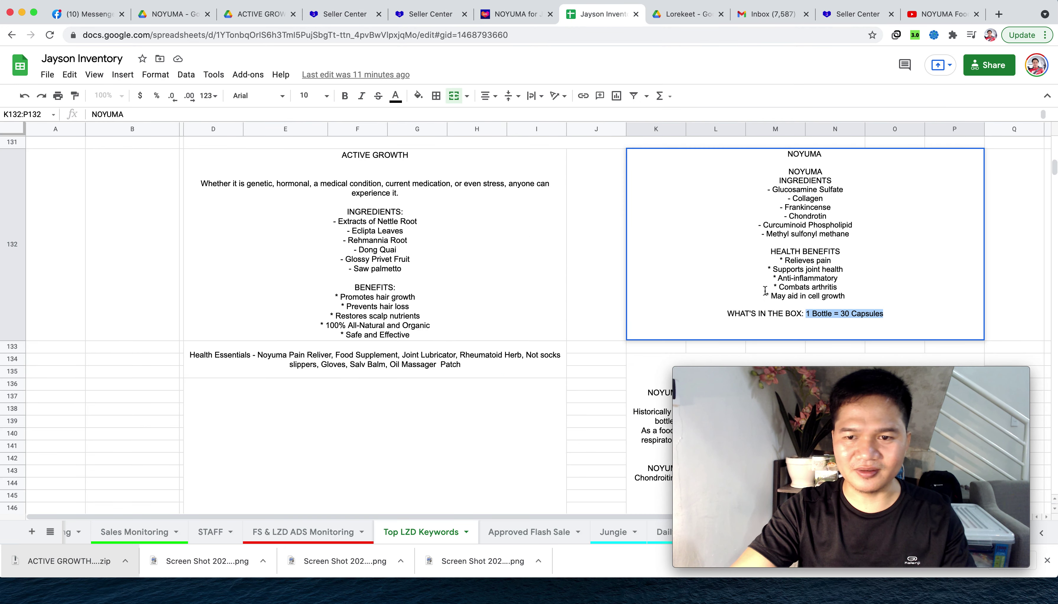
# Select the thank-you closing message in Jayson Inventory cell K149 for copying
pyautogui.click(746, 288)
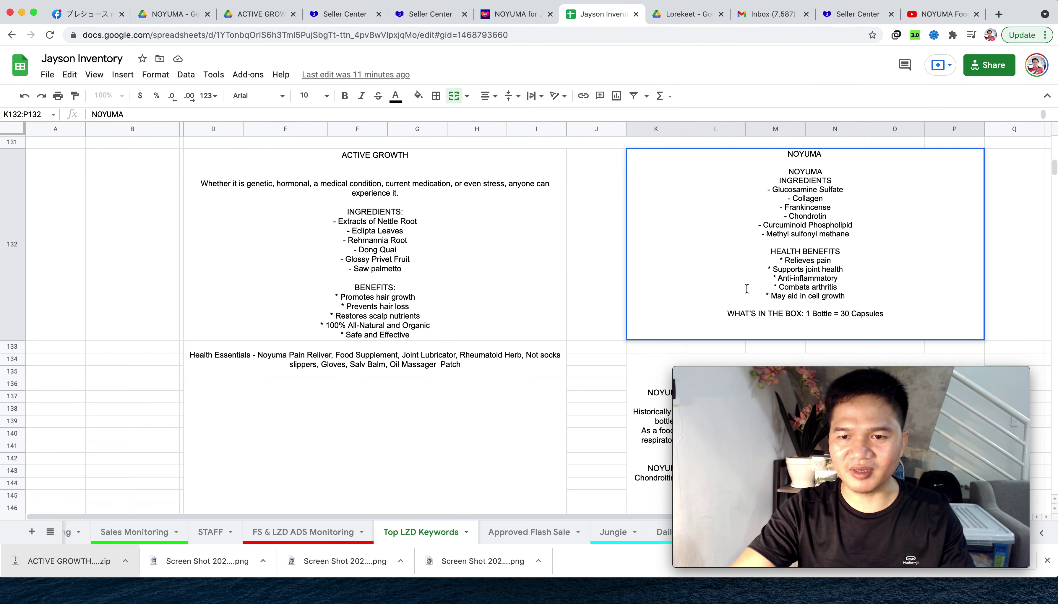
pyautogui.click(593, 299)
pyautogui.click(768, 295)
pyautogui.scroll(-5, 767, 294)
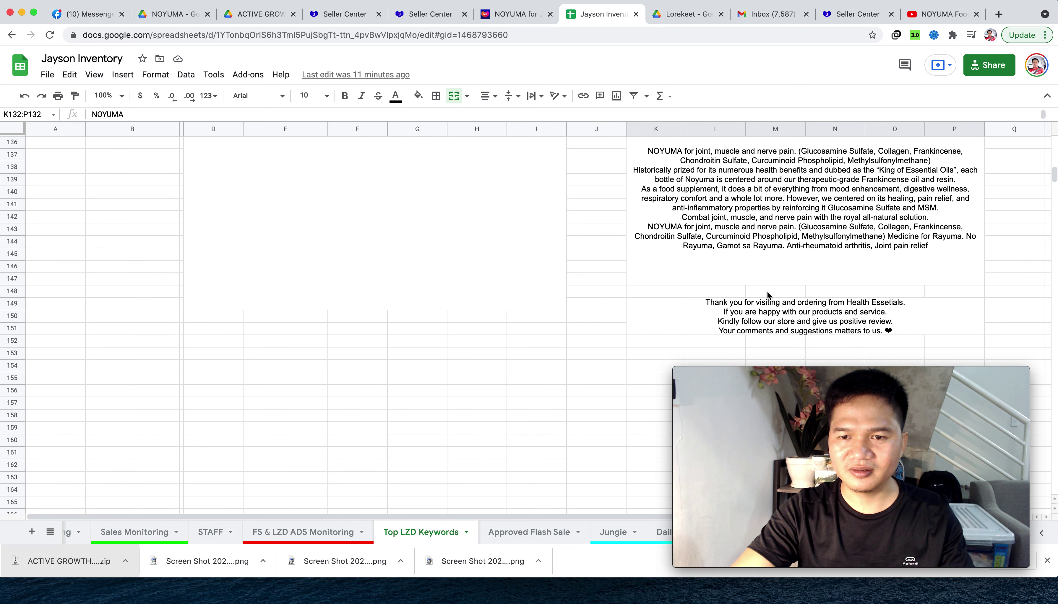
pyautogui.click(813, 320)
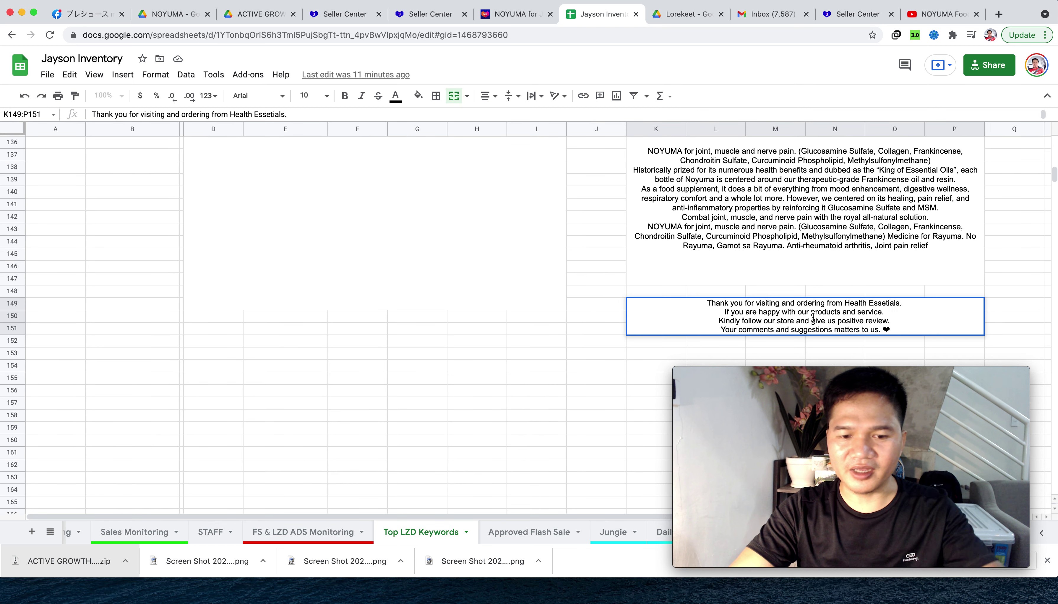
pyautogui.doubleClick(806, 318)
pyautogui.hotkey('ctrl', 'a')
pyautogui.press('super+c')
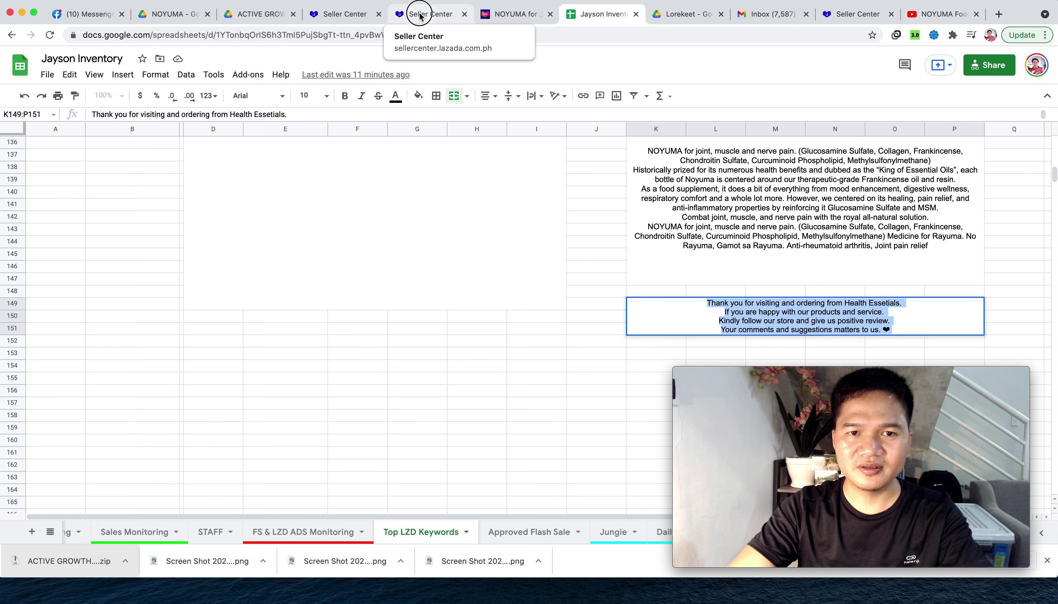
pyautogui.click(415, 14)
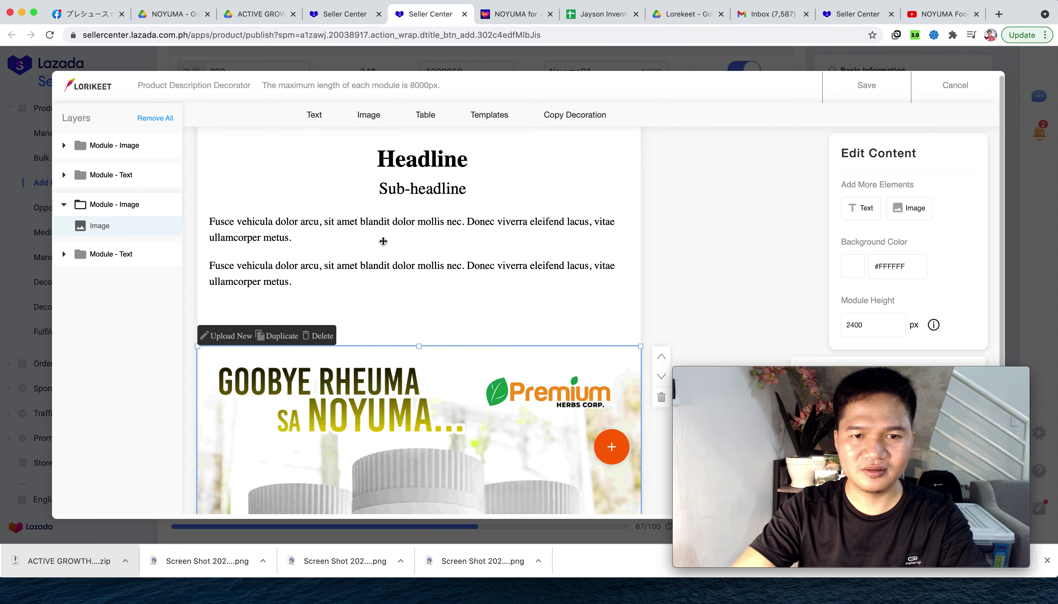
# Move the Headline to the bottom and delete the Sub-headline and first placeholder paragraph
pyautogui.scroll(-20, 382, 241)
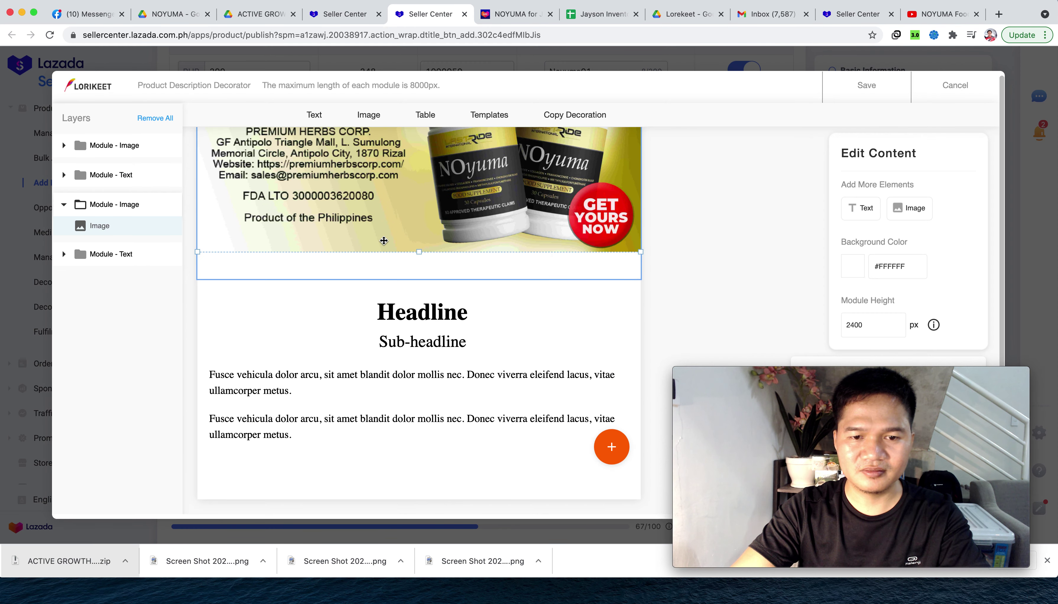
pyautogui.click(428, 320)
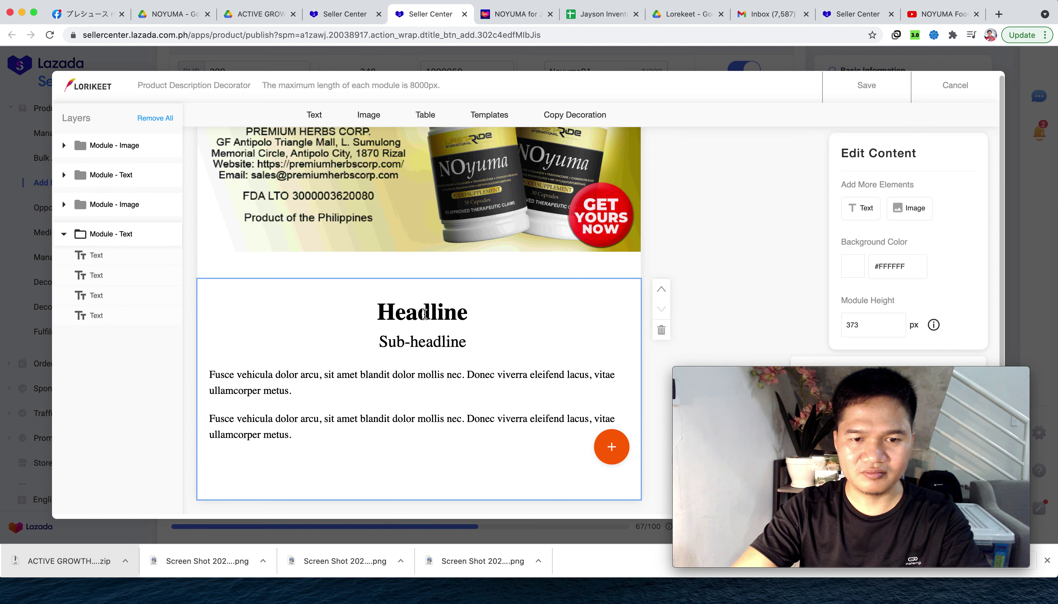
pyautogui.moveTo(425, 314); pyautogui.dragTo(415, 465)
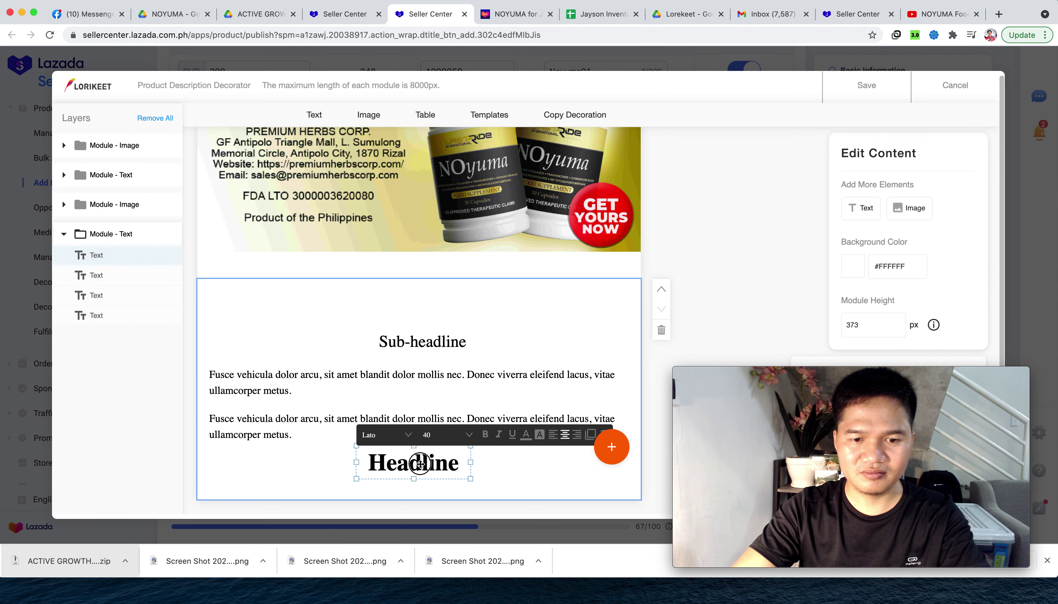
pyautogui.click(422, 356)
pyautogui.press('Delete')
pyautogui.click(416, 379)
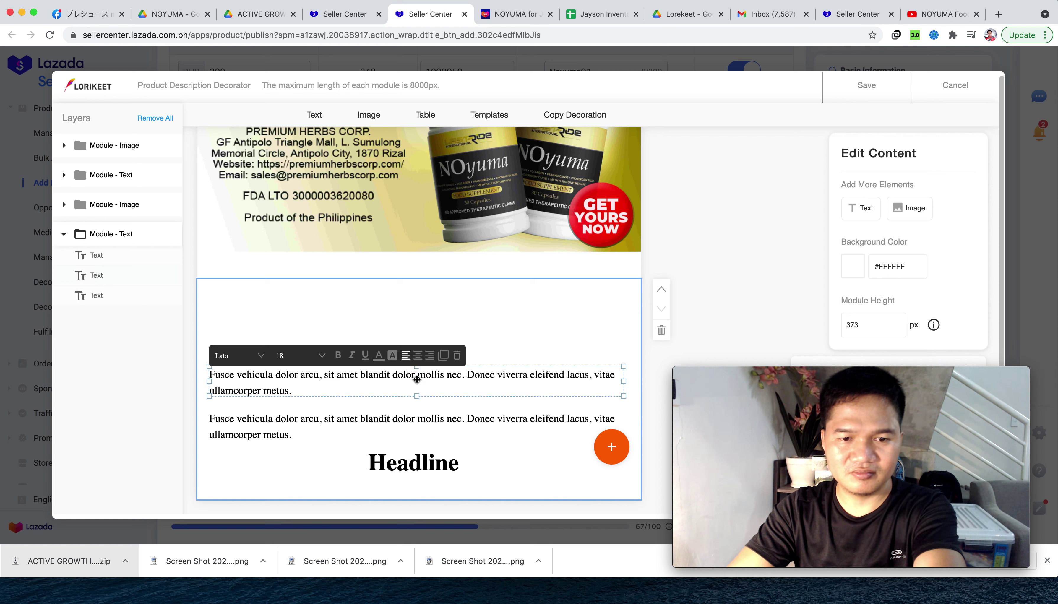
pyautogui.press('Delete')
# Move the remaining paragraph to the top and paste the thank-you message into it
pyautogui.click(425, 416)
pyautogui.moveTo(424, 415); pyautogui.dragTo(422, 267)
pyautogui.tripleClick(441, 360)
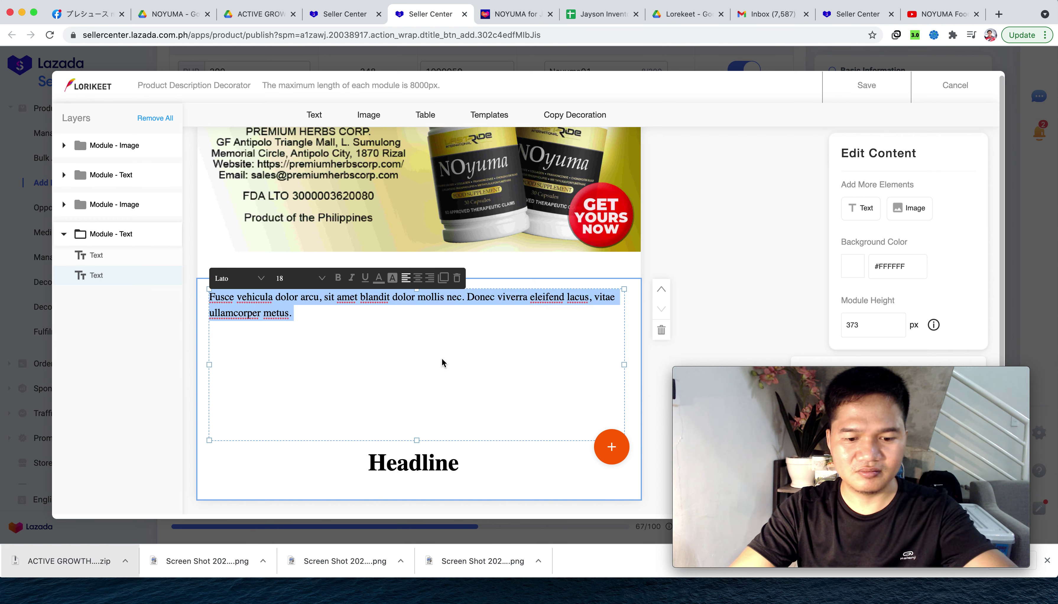
pyautogui.press('super+v')
# Set the message font size to 30 and add a line break after the first sentence
pyautogui.click(300, 283)
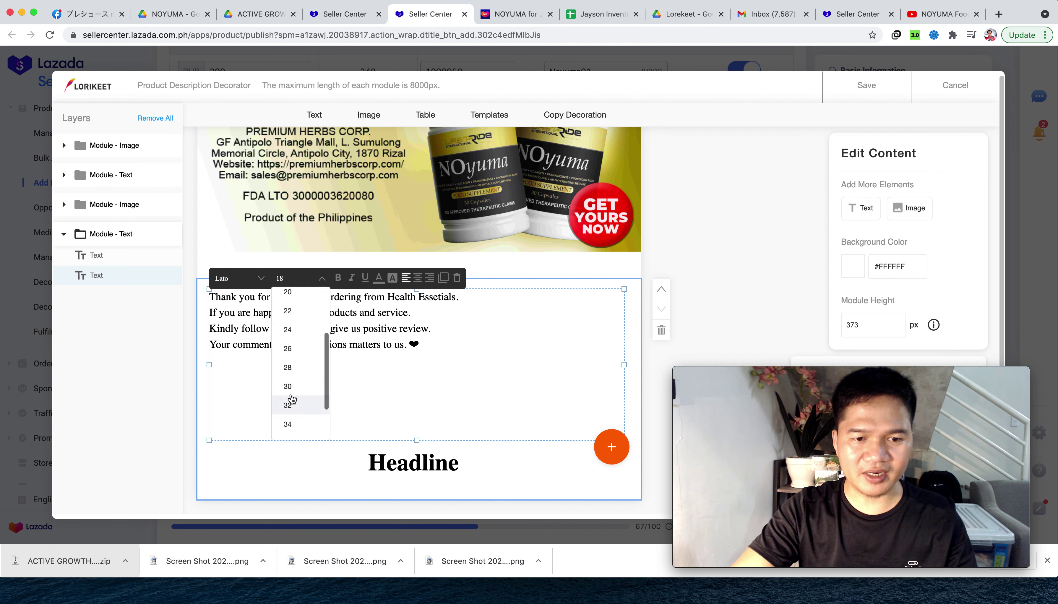
pyautogui.click(289, 387)
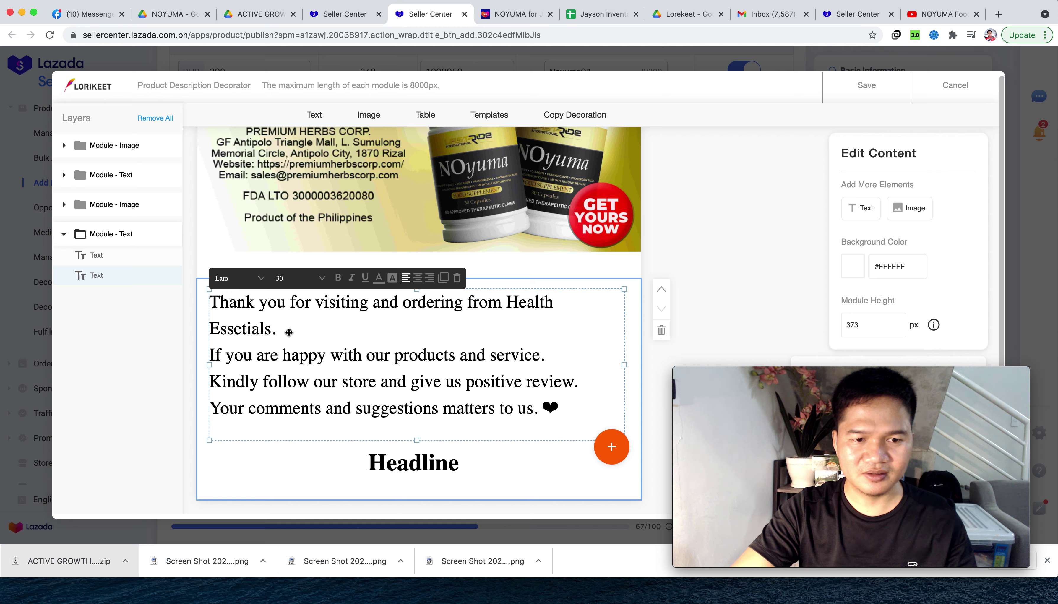
pyautogui.tripleClick(289, 331)
pyautogui.doubleClick(285, 334)
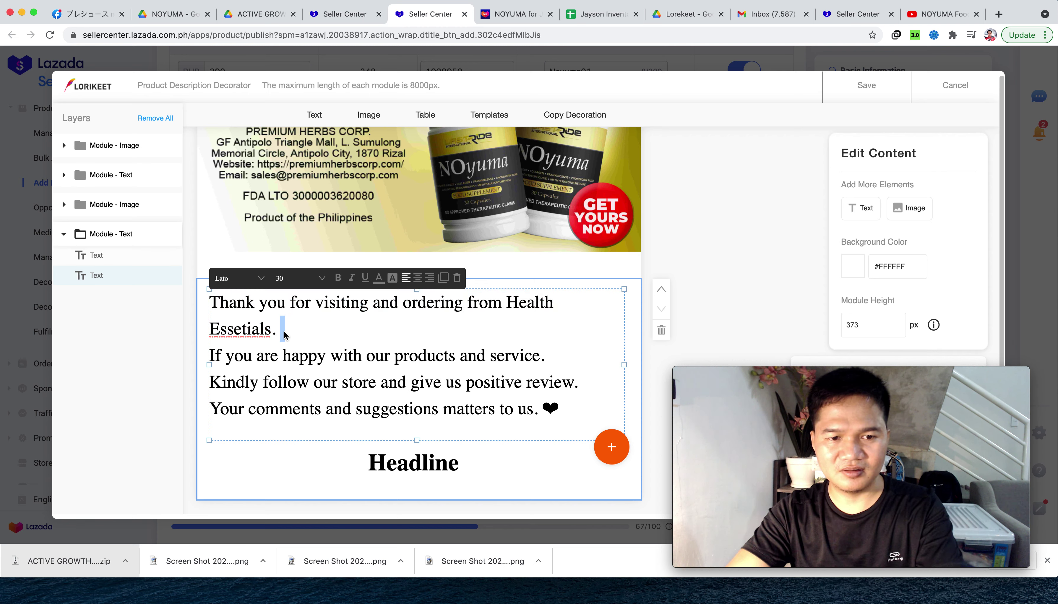
pyautogui.press('Return')
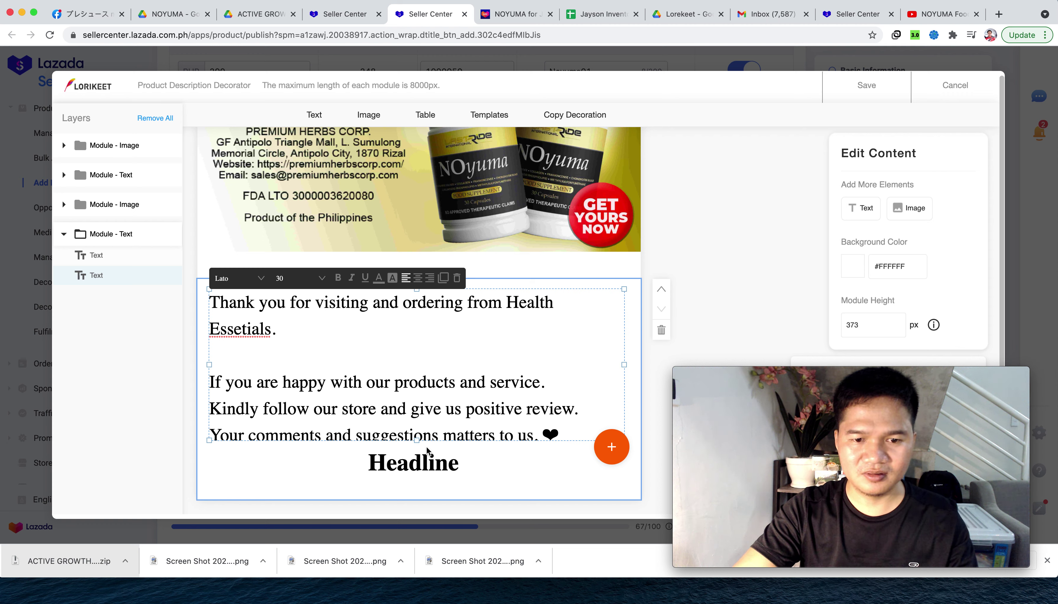
pyautogui.moveTo(416, 443); pyautogui.dragTo(413, 451)
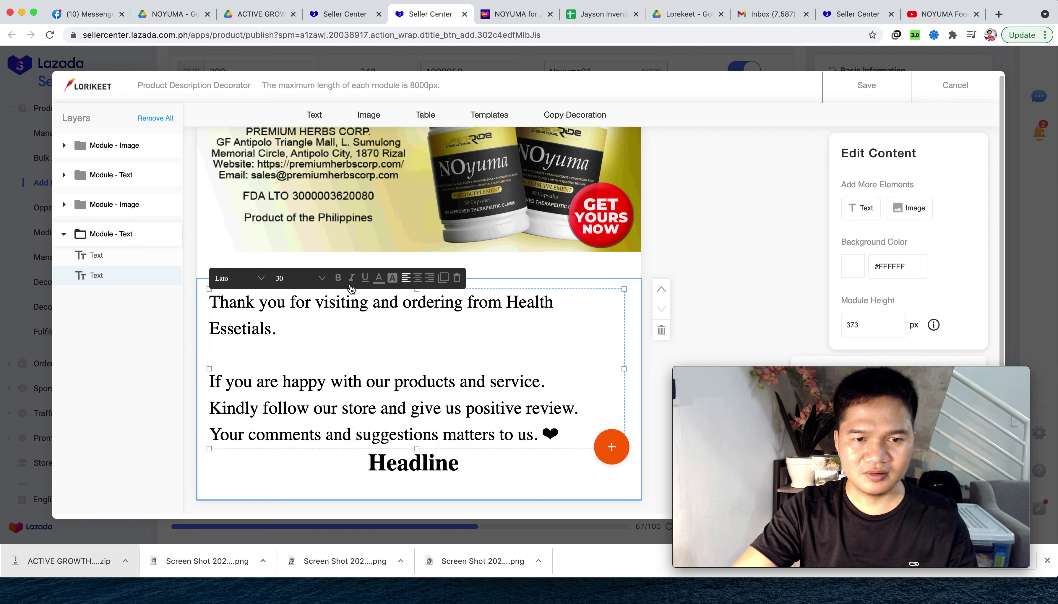
# Make the message bold and centred, lower the Headline slightly, and remove the blank line
pyautogui.click(338, 279)
pyautogui.click(314, 281)
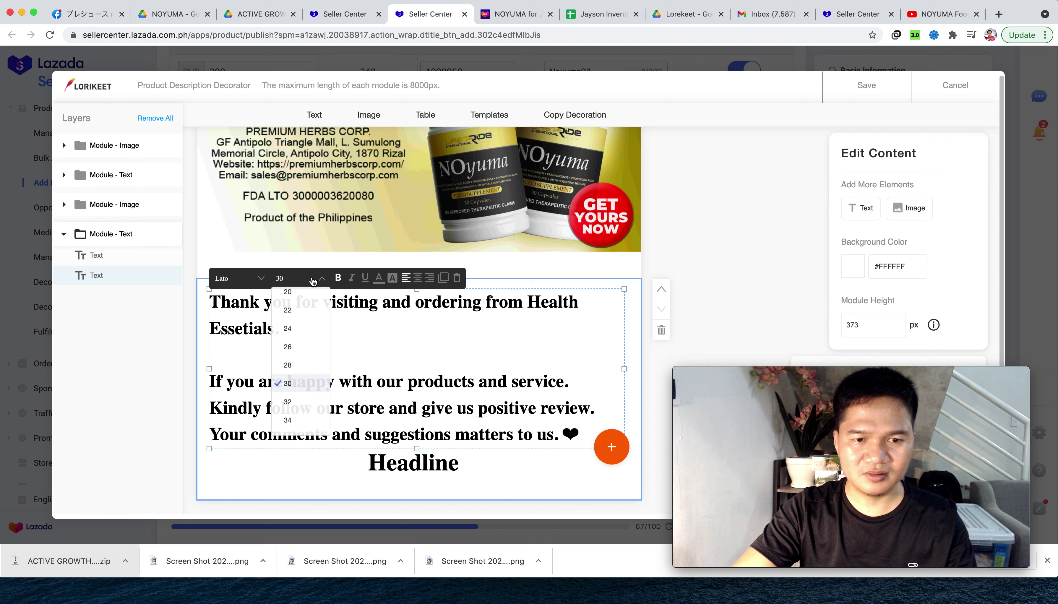
pyautogui.click(416, 280)
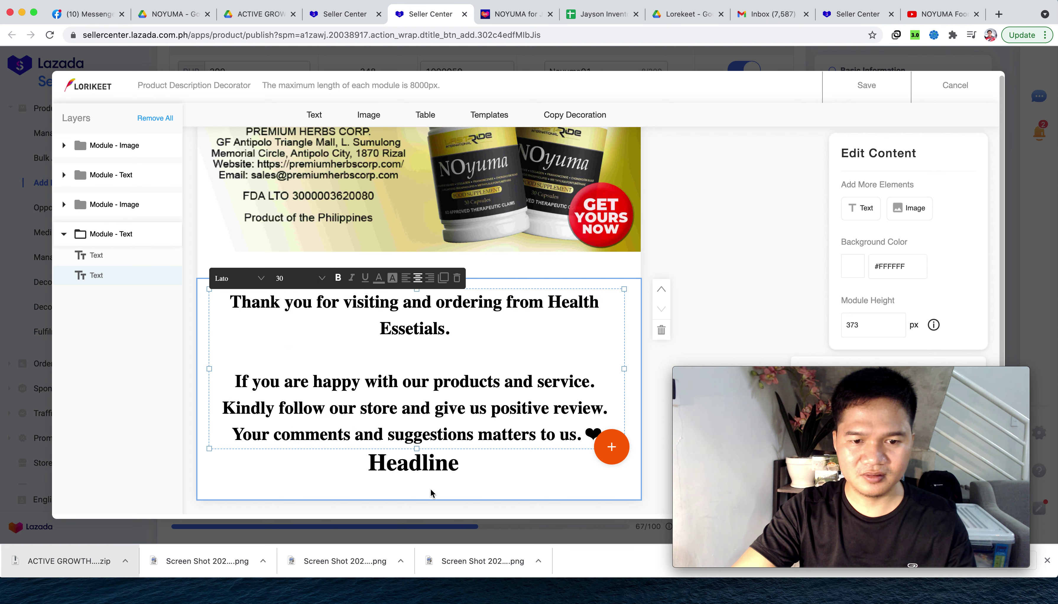
pyautogui.moveTo(434, 469); pyautogui.dragTo(434, 481)
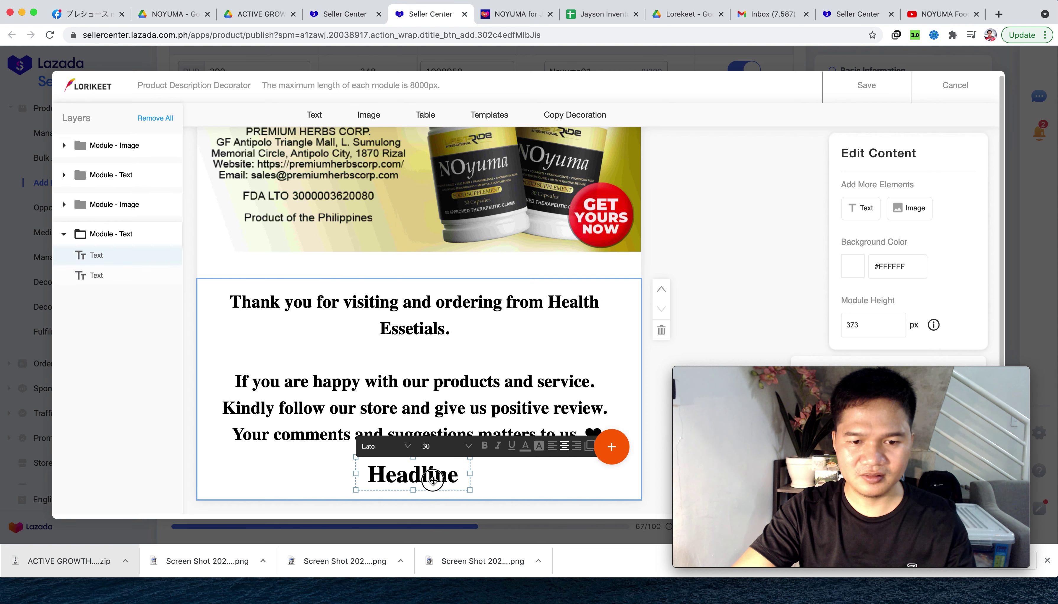
pyautogui.click(447, 418)
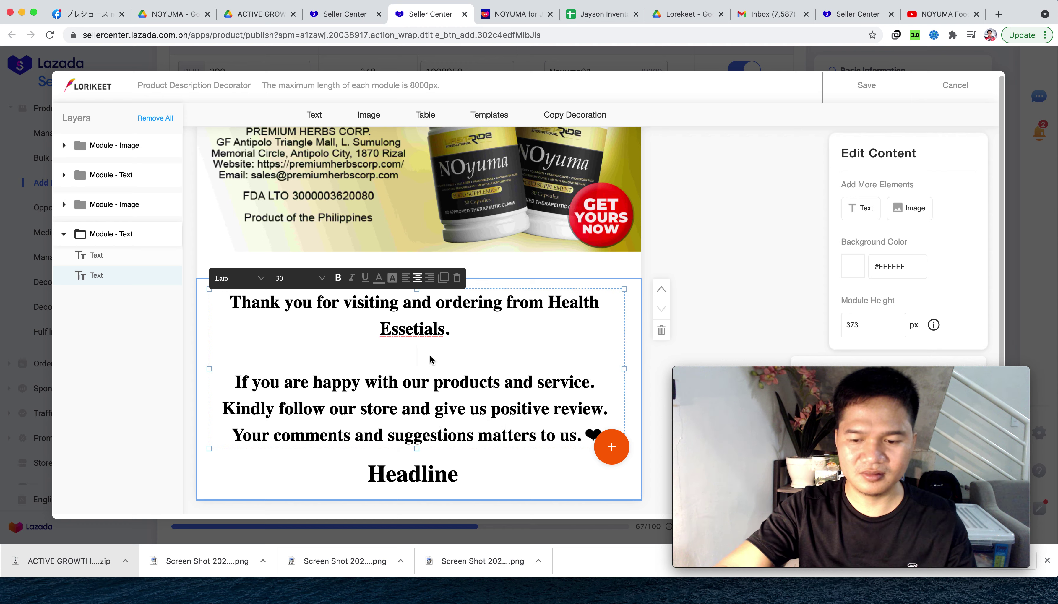
pyautogui.press('BackSpace')
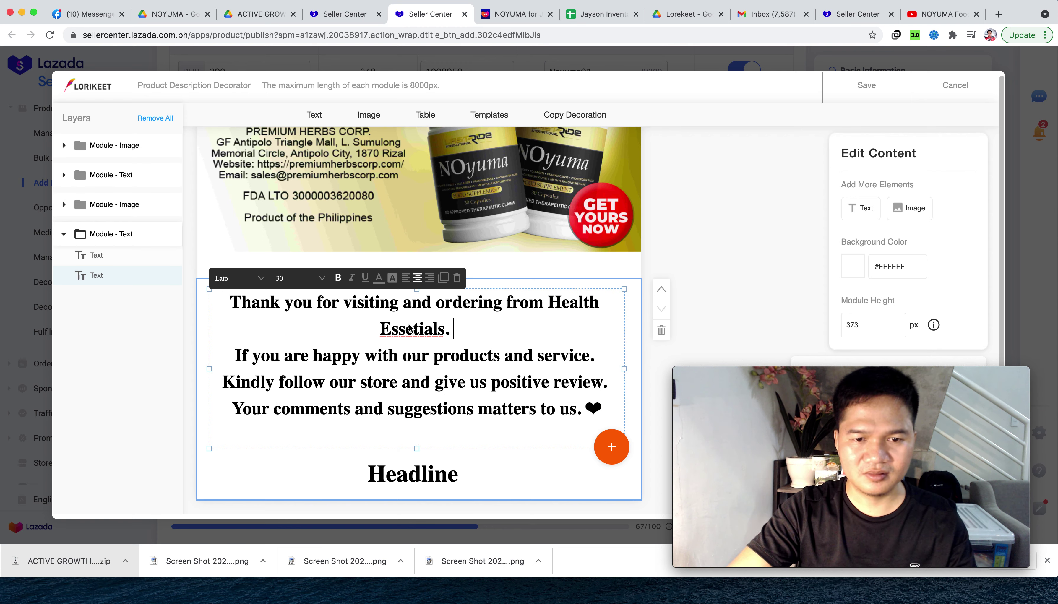
# Correct the misspelling 'Essetials' to 'Essentials'
pyautogui.rightClick(406, 333)
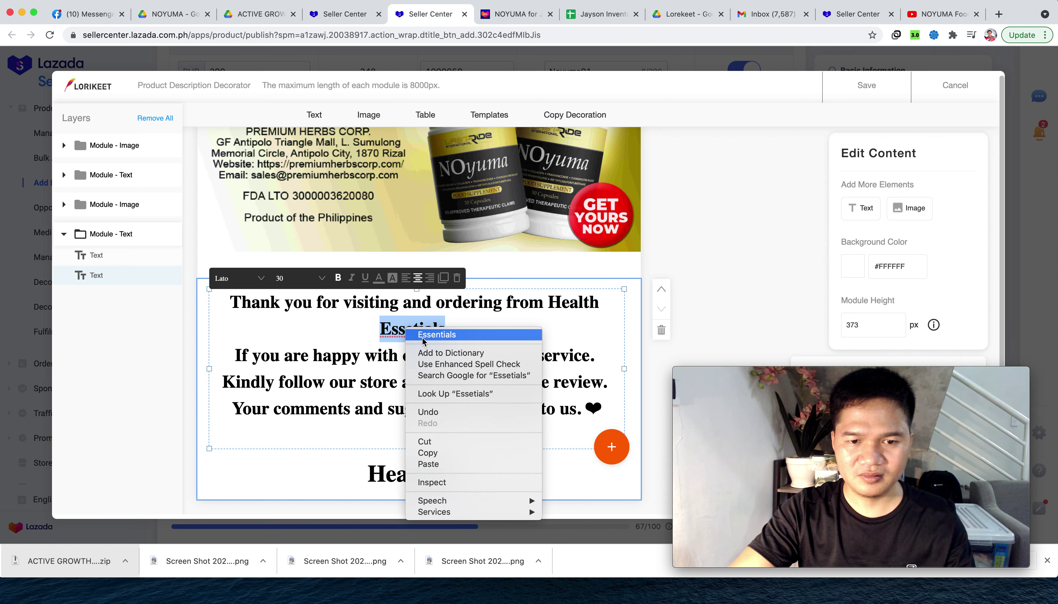
pyautogui.click(436, 335)
pyautogui.click(437, 384)
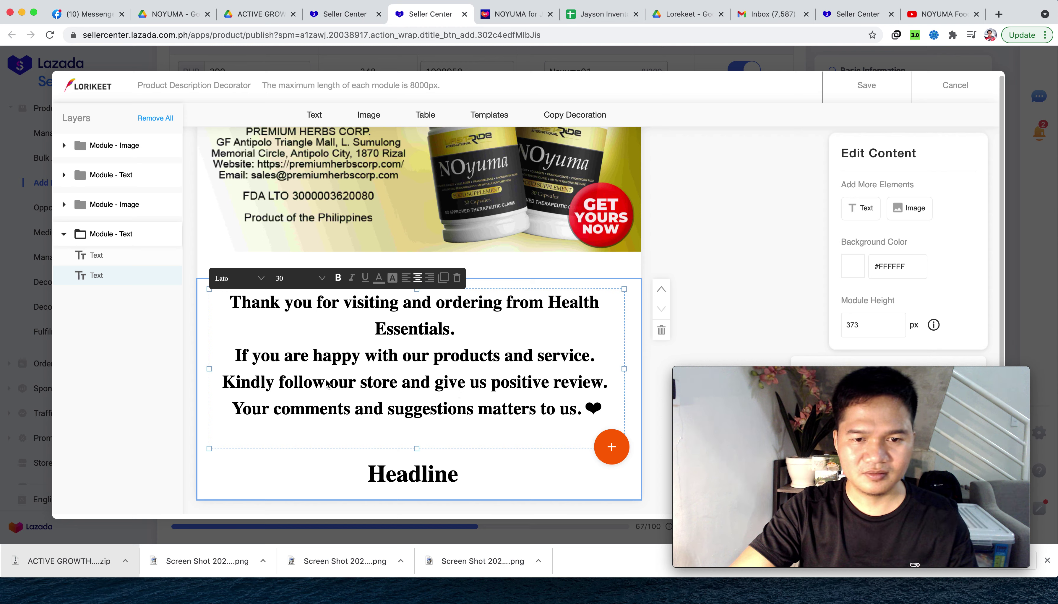
pyautogui.click(415, 476)
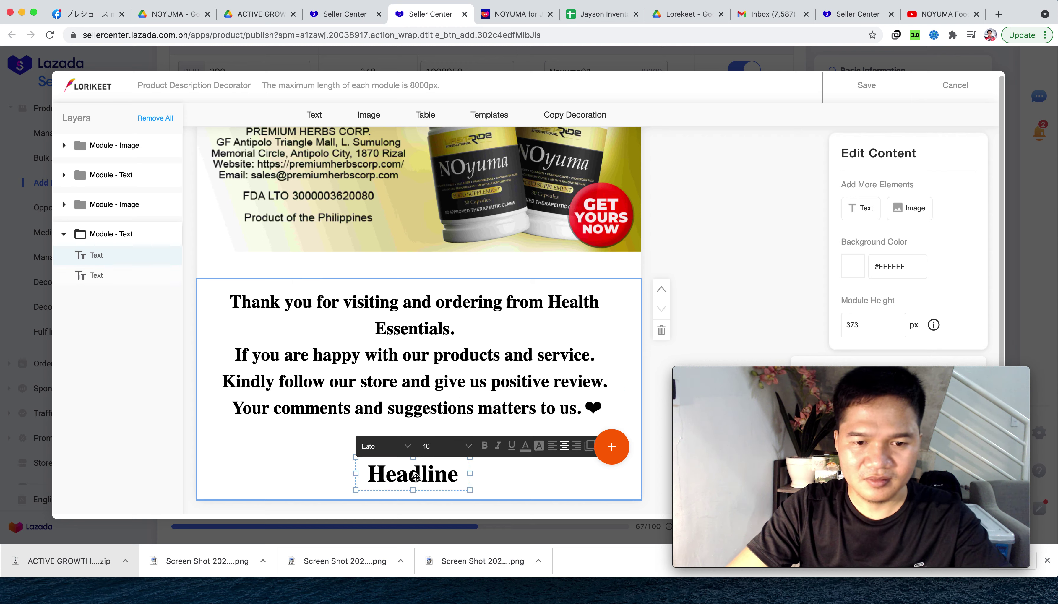
# Replace Headline with 'GET YOURS NOW!' and widen its box to fit one centred line
pyautogui.doubleClick(415, 475)
pyautogui.write('G')
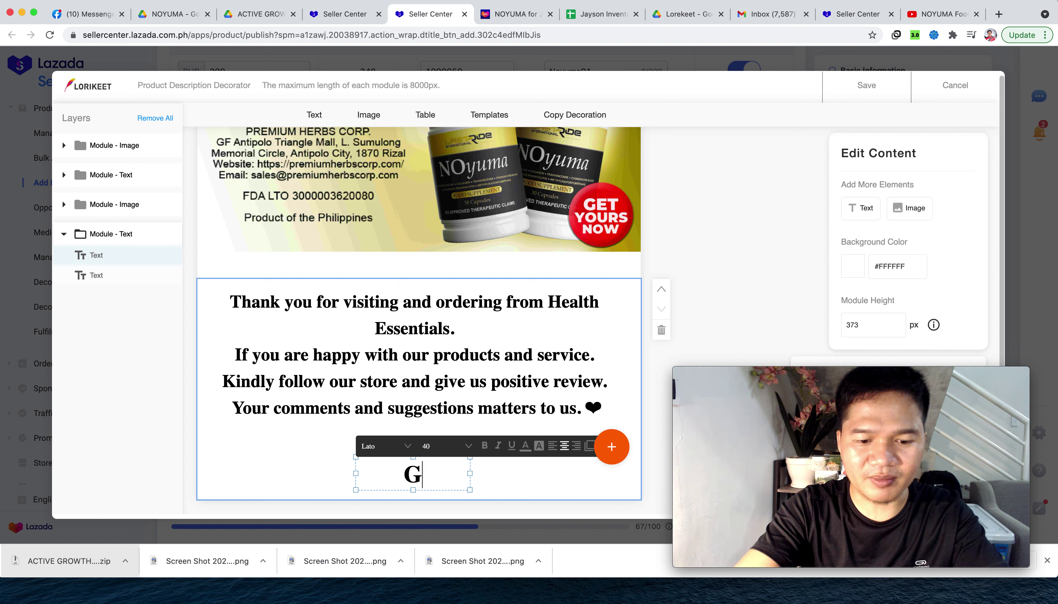
pyautogui.write('ET YOURS NOW')
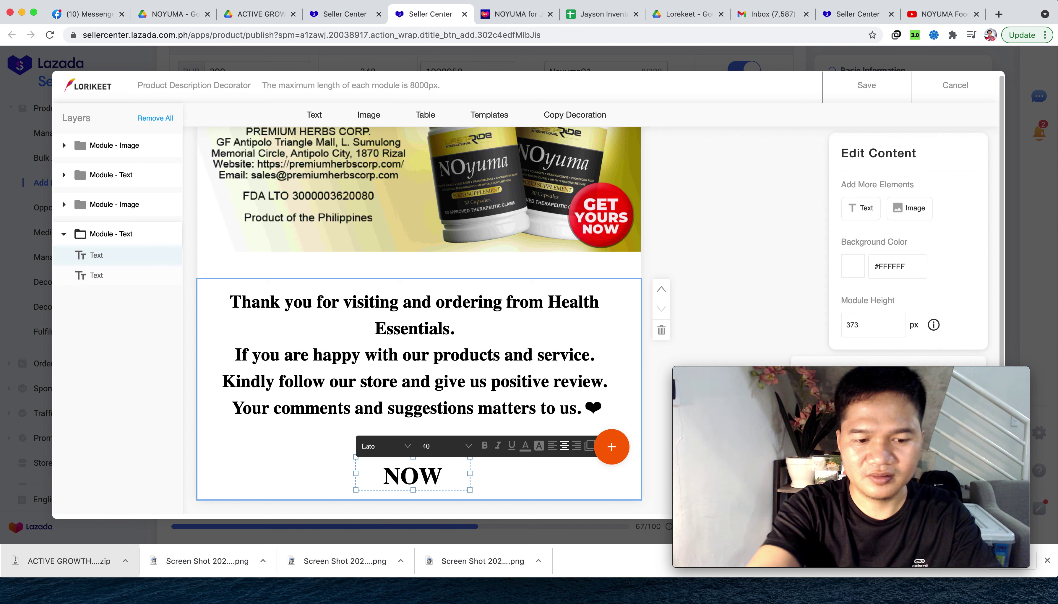
pyautogui.write('!')
pyautogui.moveTo(354, 475); pyautogui.dragTo(276, 474)
pyautogui.moveTo(470, 473); pyautogui.dragTo(538, 474)
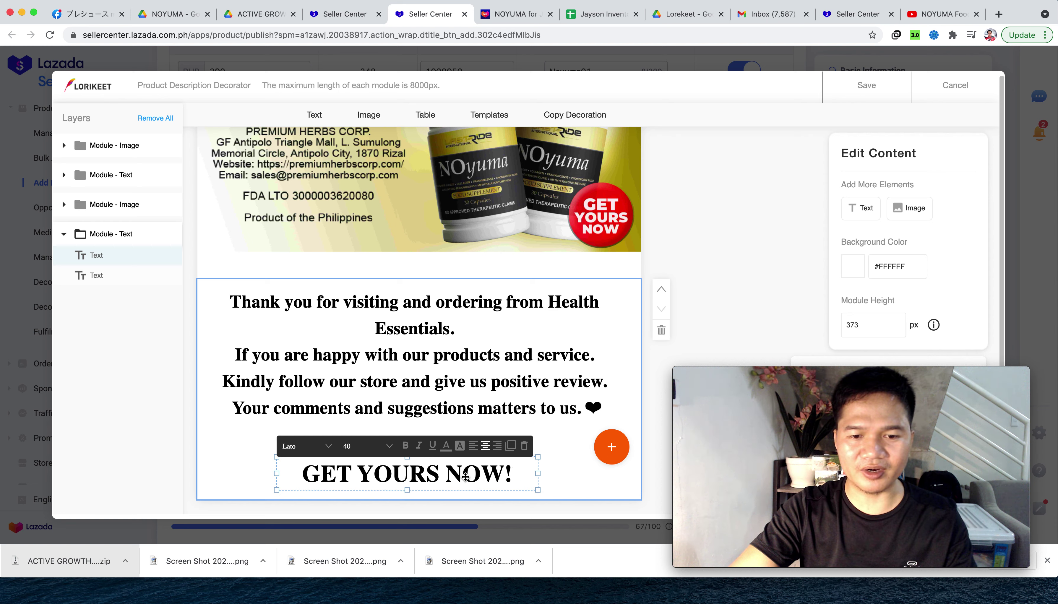
pyautogui.moveTo(465, 477); pyautogui.dragTo(479, 477)
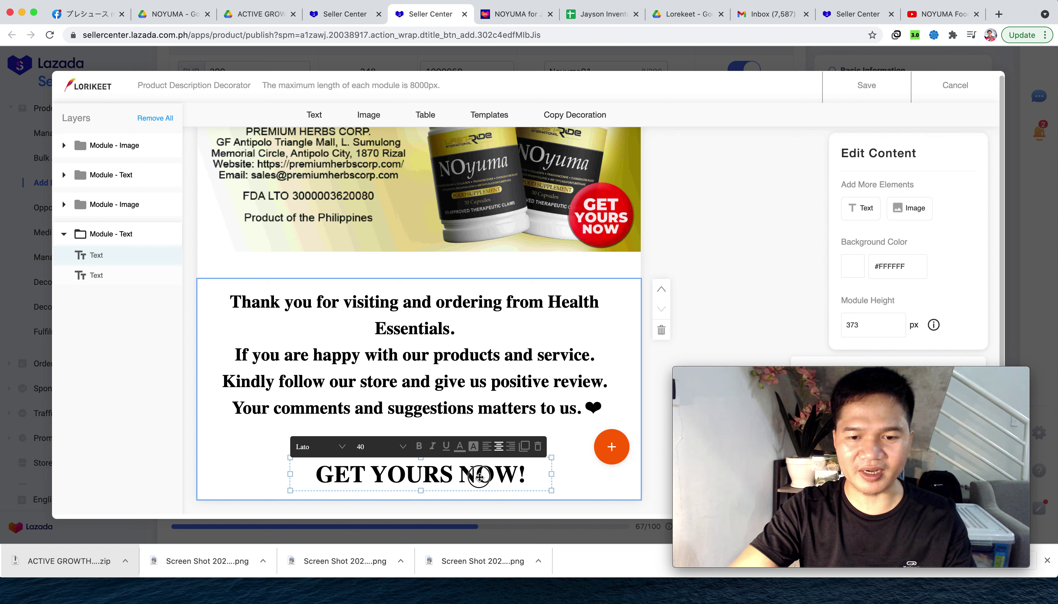
pyautogui.click(602, 471)
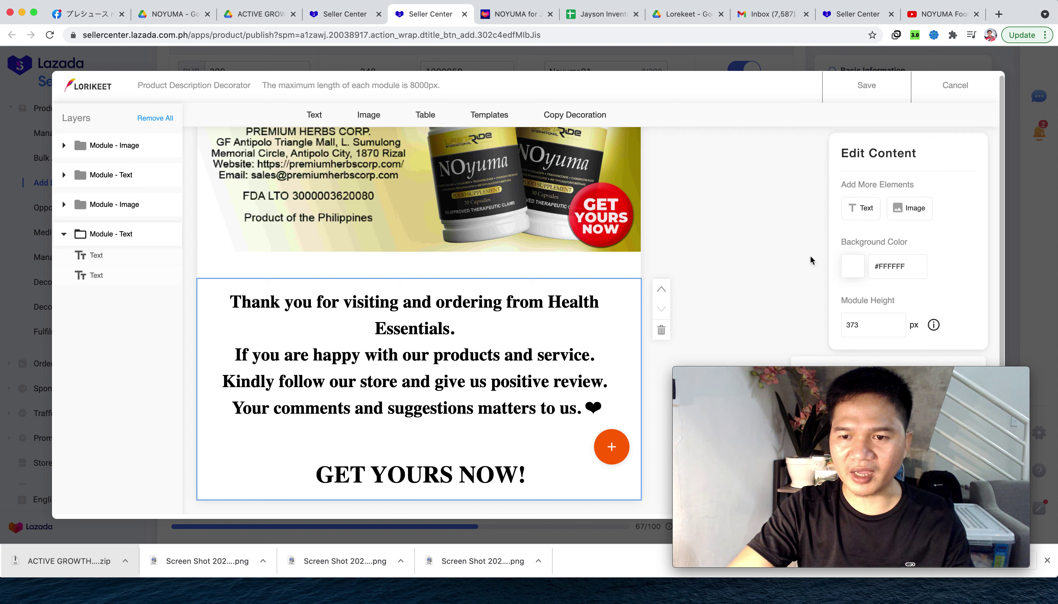
# Set the closing text module's background to red
pyautogui.moveTo(996, 372)
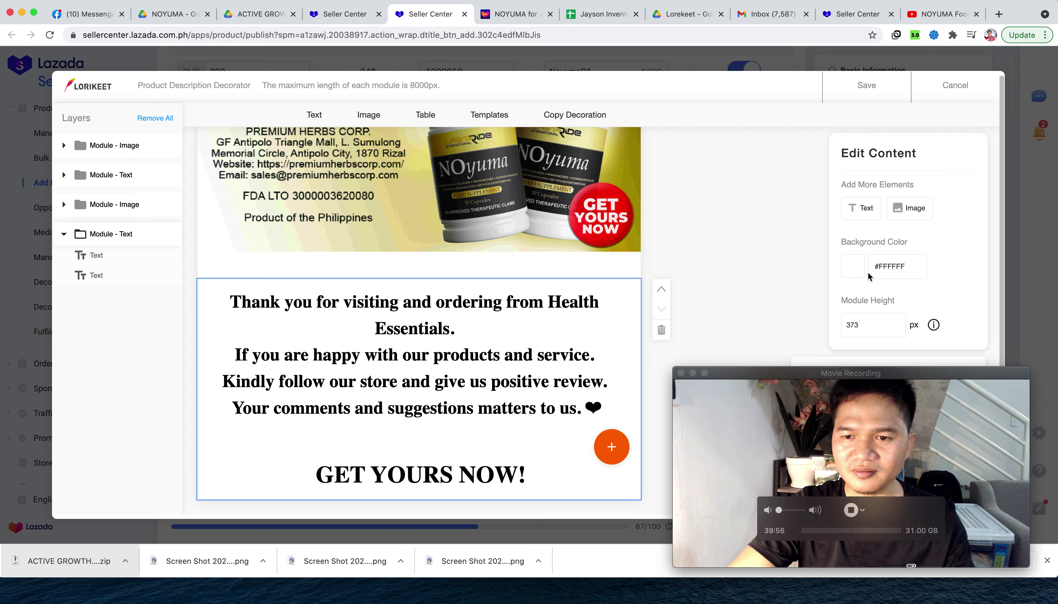
pyautogui.click(852, 266)
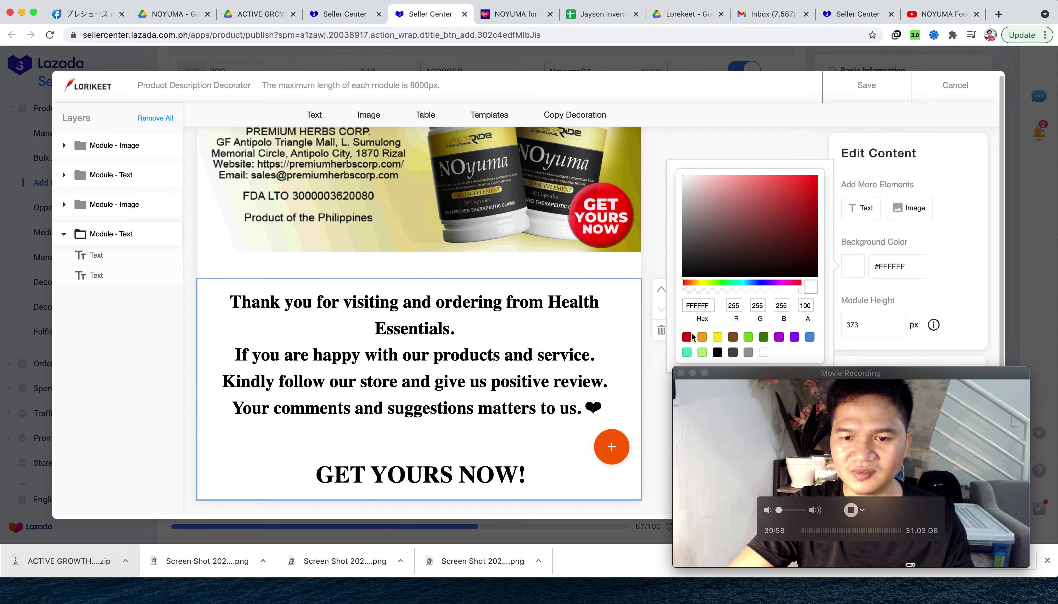
pyautogui.click(686, 337)
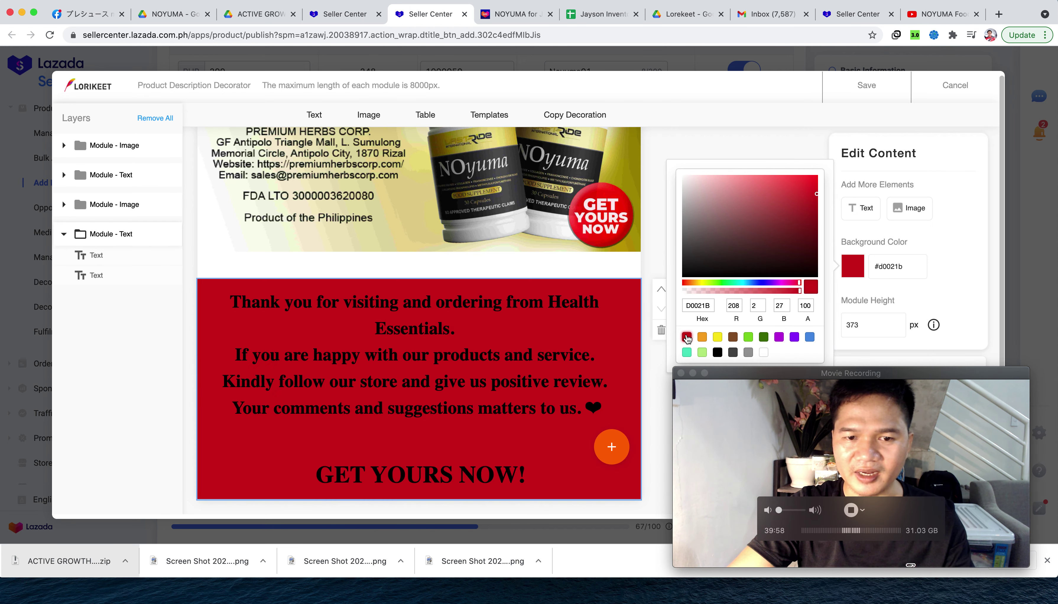
# Make the thank-you message and the GET YOURS NOW! heading white
pyautogui.click(411, 375)
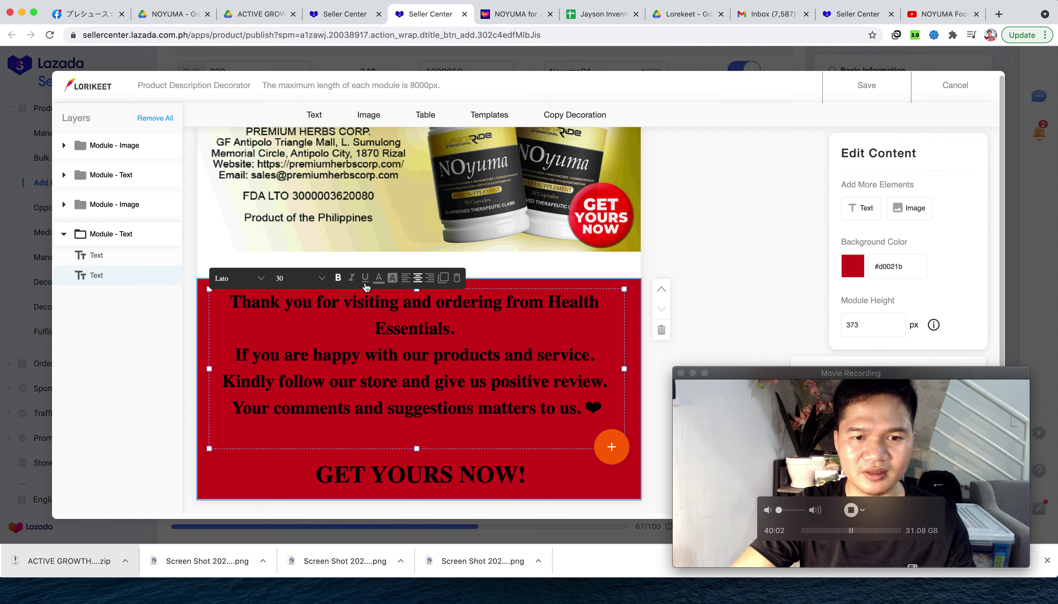
pyautogui.click(378, 278)
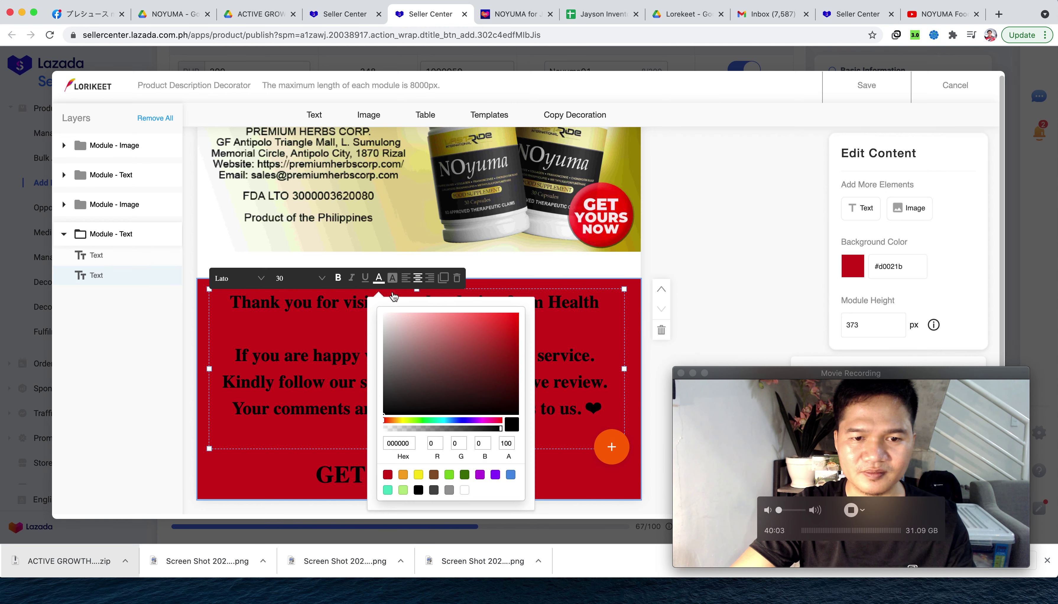
pyautogui.click(464, 492)
pyautogui.click(336, 471)
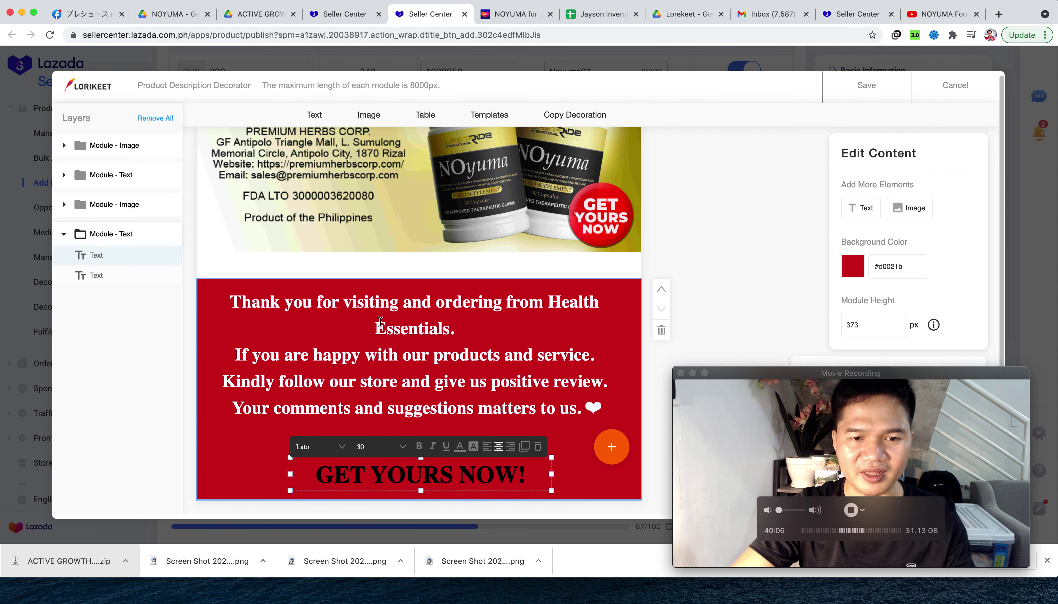
pyautogui.click(459, 446)
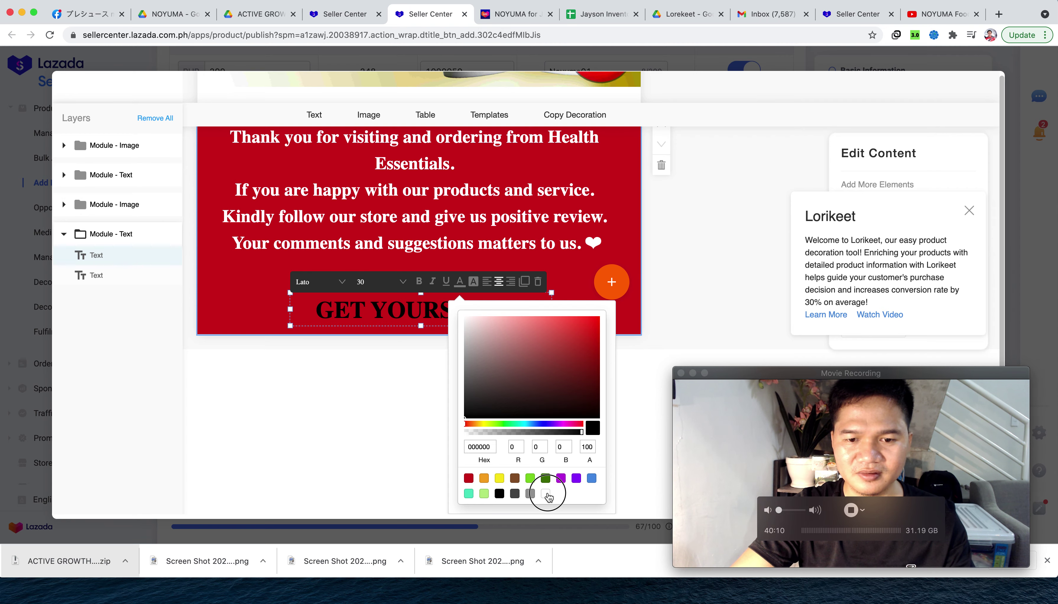
pyautogui.click(545, 493)
pyautogui.click(277, 290)
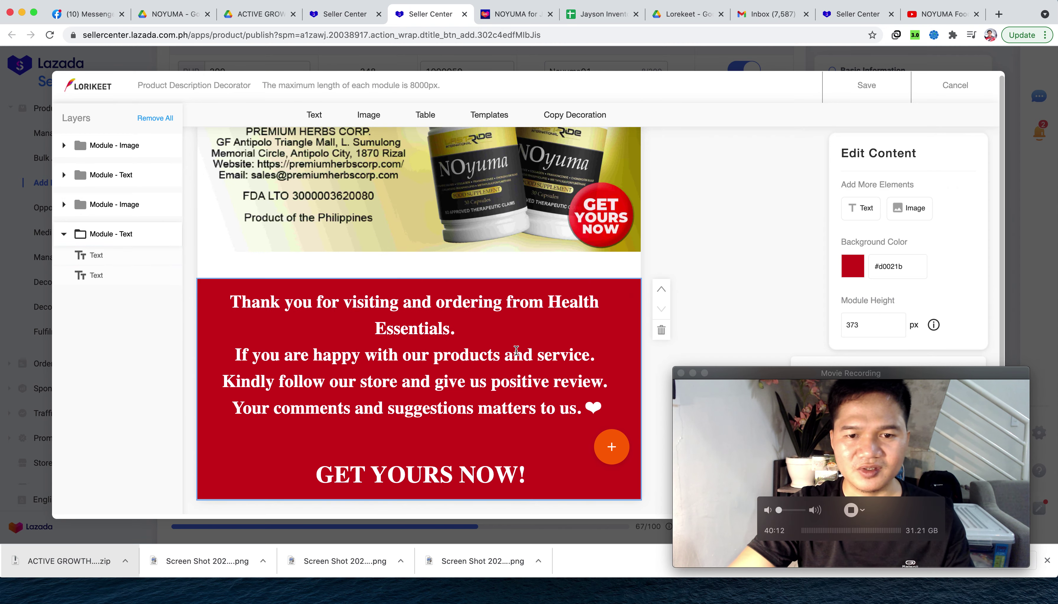
pyautogui.scroll(15, 509, 353)
pyautogui.scroll(-15, 509, 355)
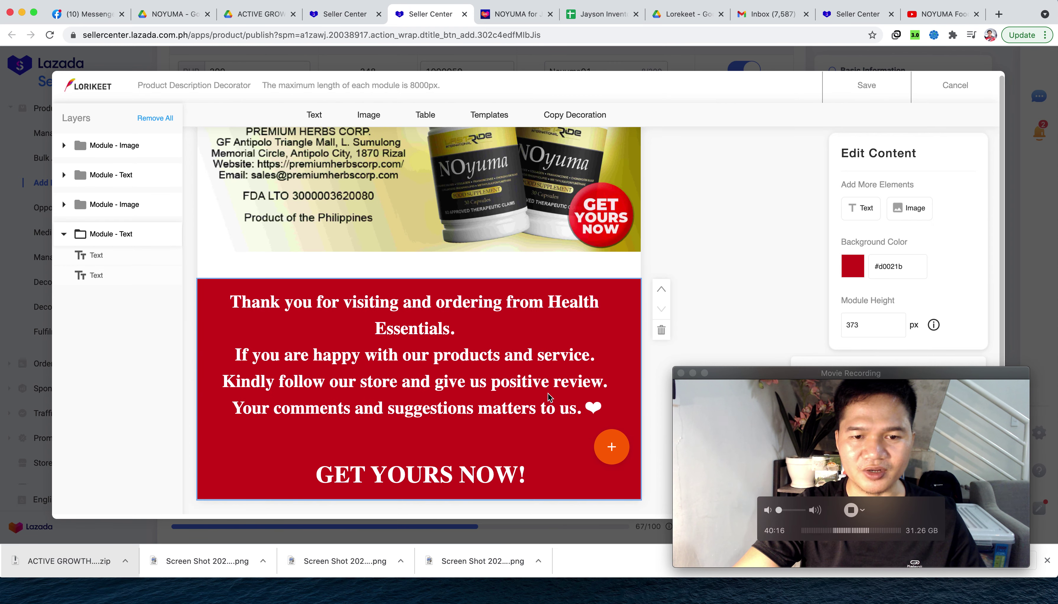
pyautogui.click(605, 319)
# Stretch the product image down to fill the white space above the message
pyautogui.click(504, 242)
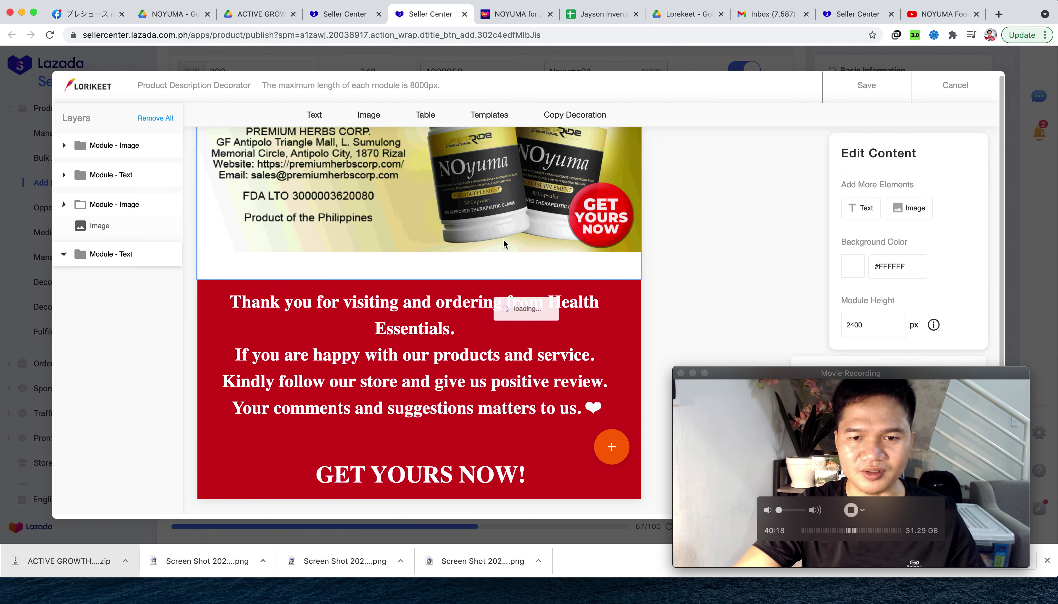
pyautogui.click(504, 241)
pyautogui.moveTo(419, 254); pyautogui.dragTo(417, 281)
# Change the message module background to yellow #f8e71c
pyautogui.click(500, 346)
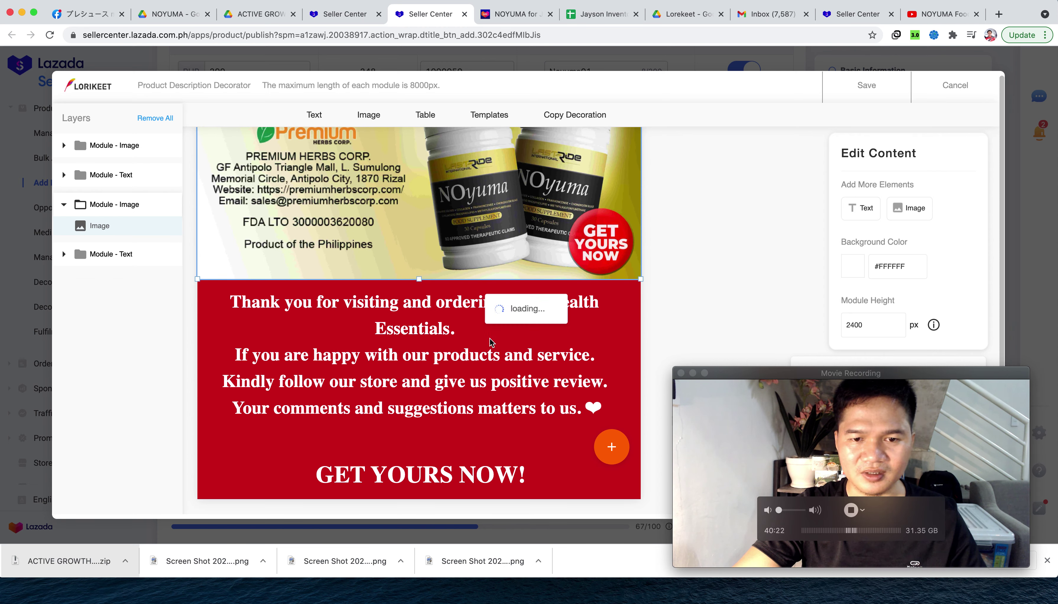
pyautogui.click(853, 268)
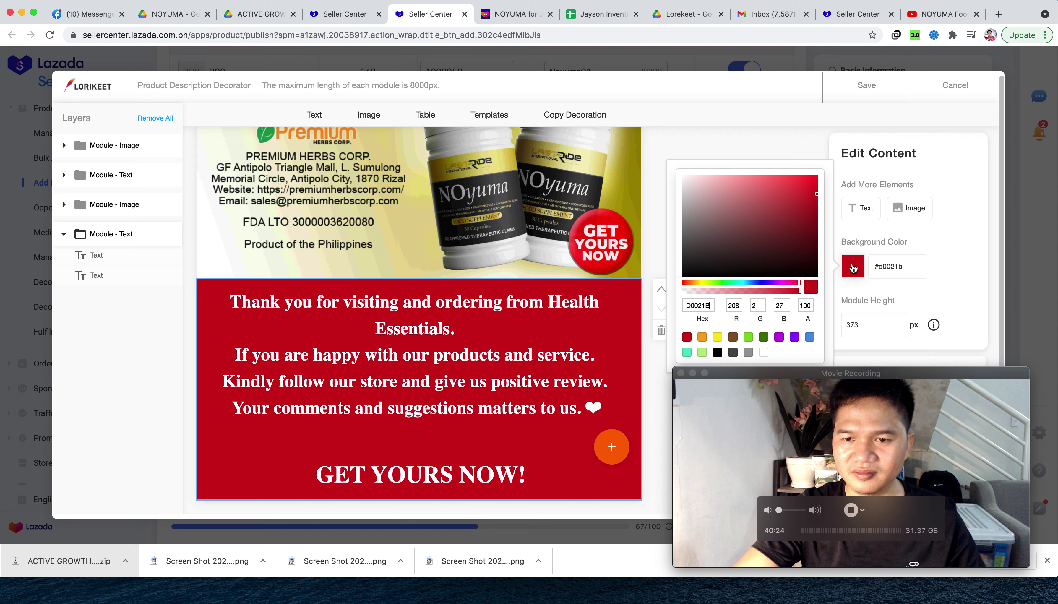
pyautogui.click(702, 337)
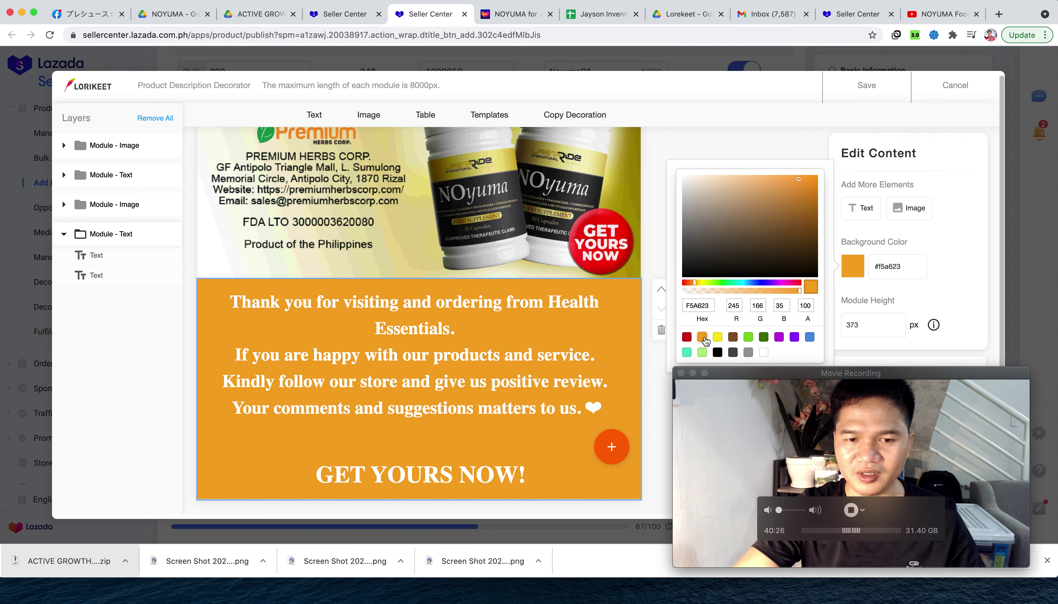
pyautogui.click(717, 337)
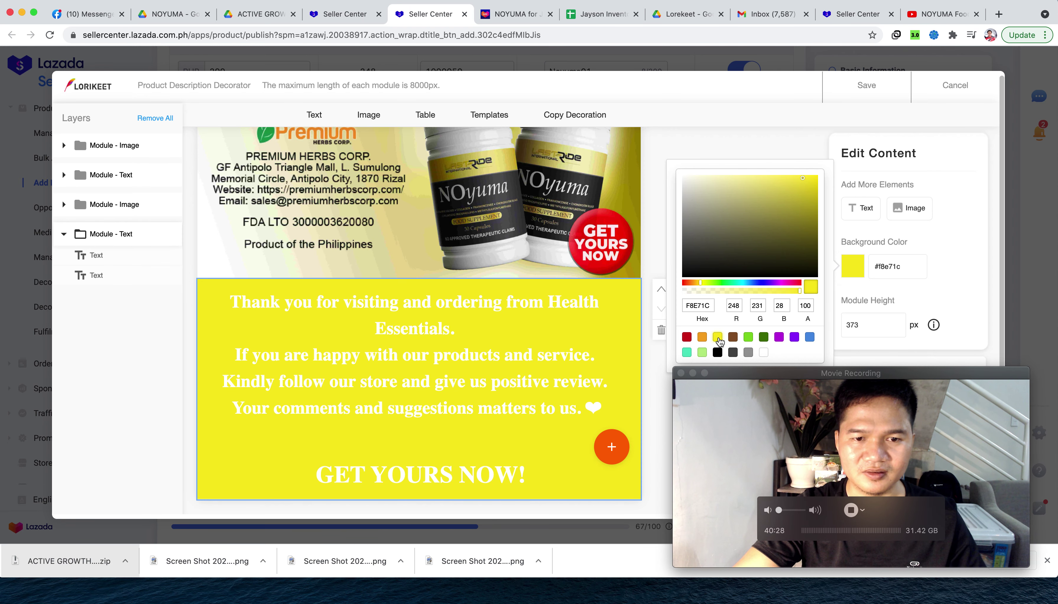
# Make the thank-you paragraph black and GET YOURS NOW! red
pyautogui.click(432, 393)
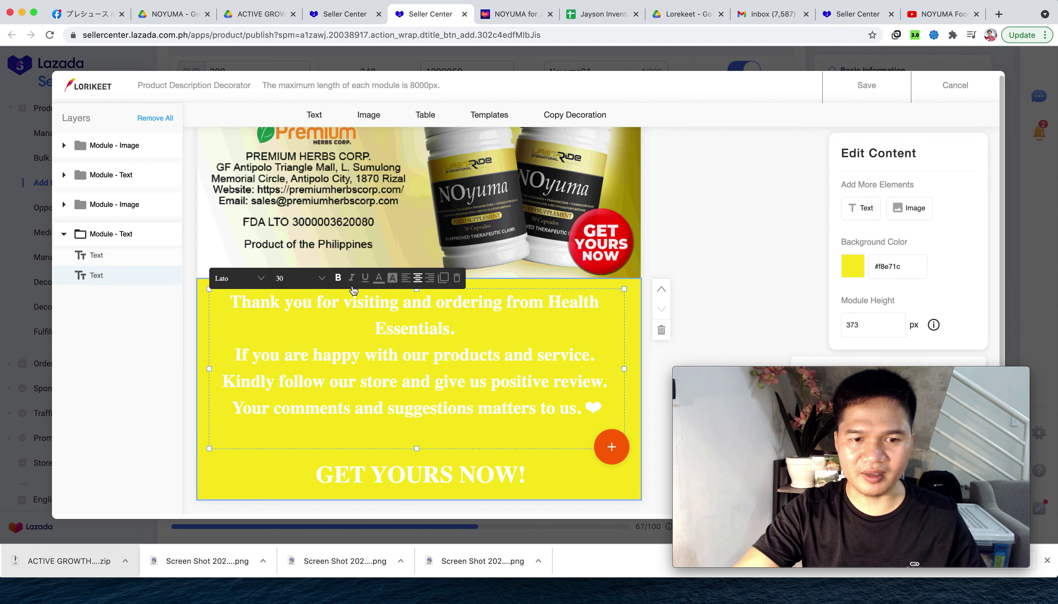
pyautogui.click(381, 281)
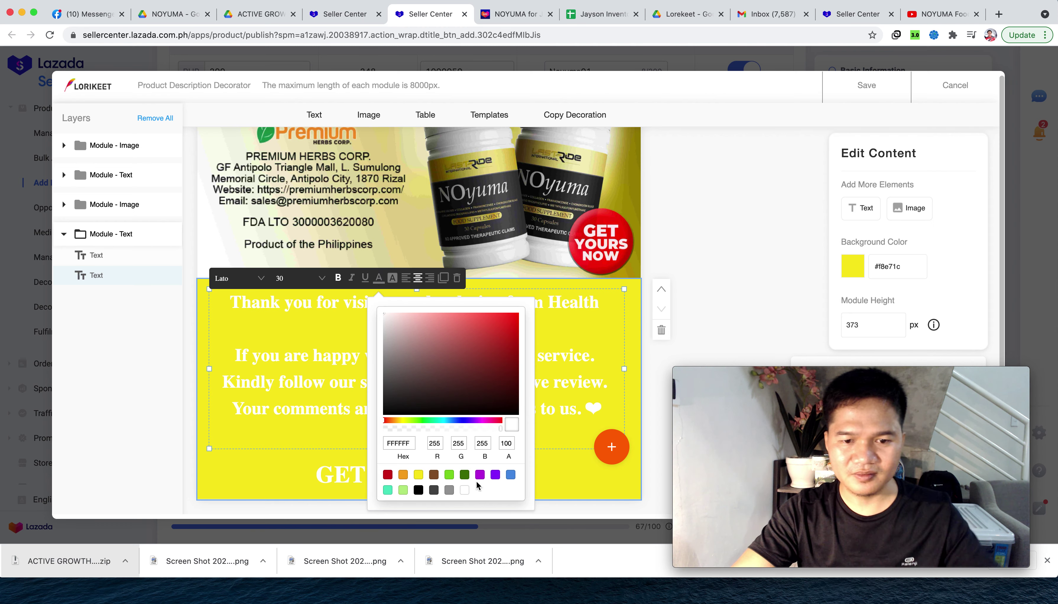
pyautogui.click(464, 475)
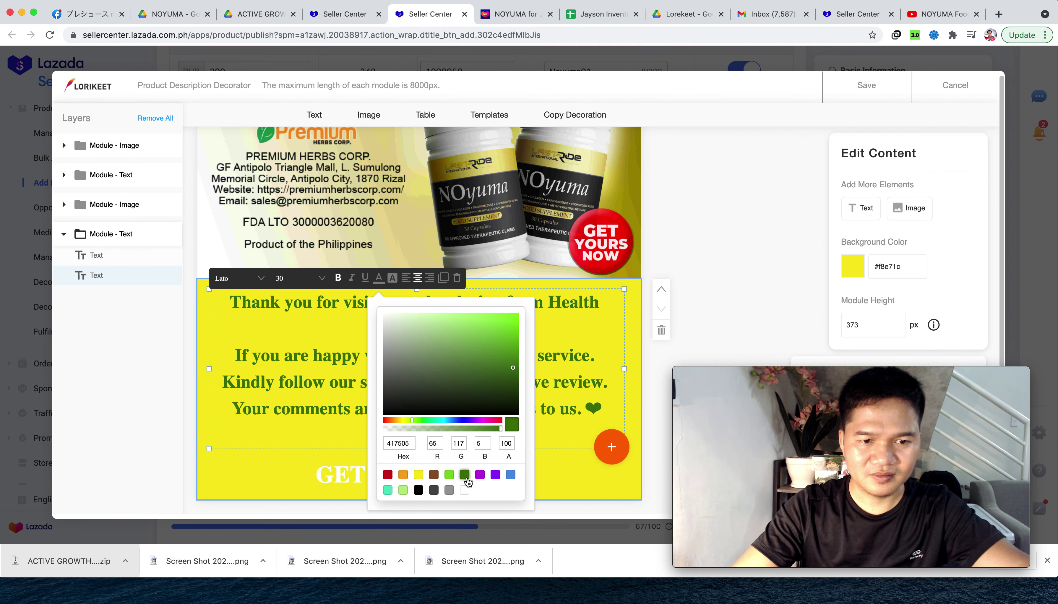
pyautogui.click(495, 475)
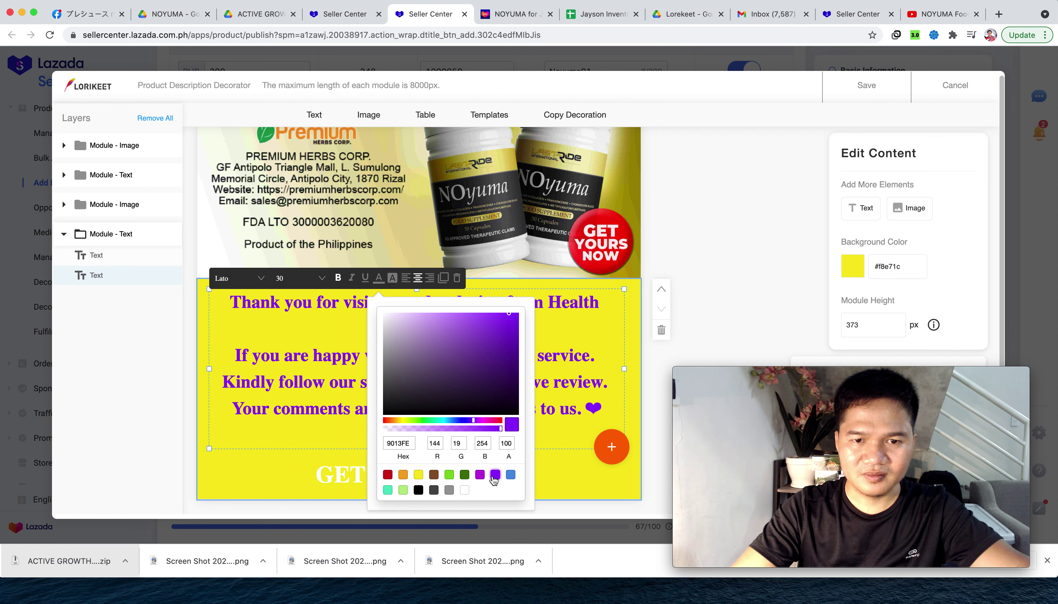
pyautogui.click(418, 491)
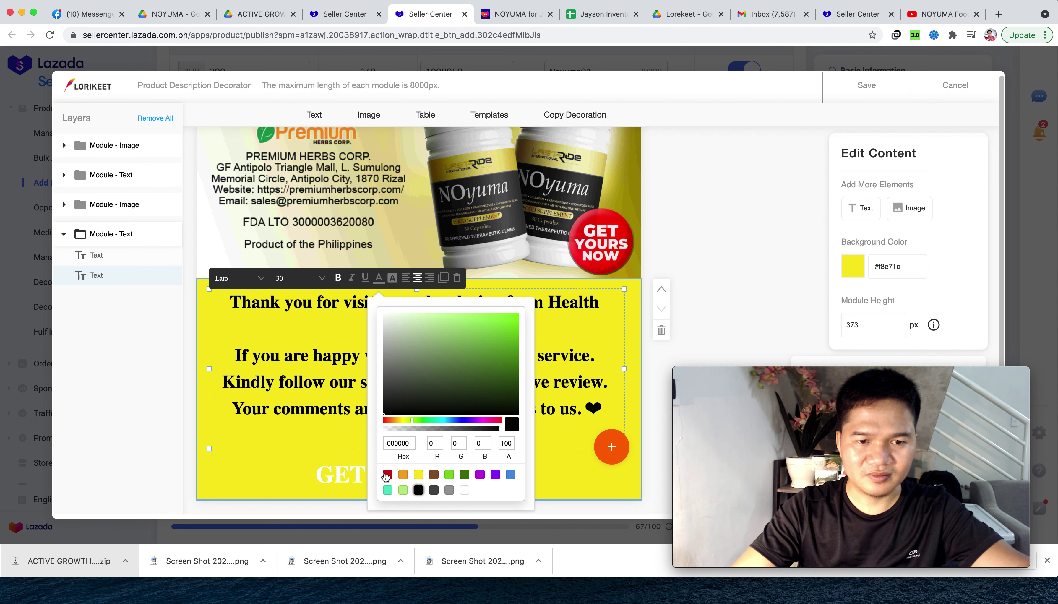
pyautogui.click(353, 473)
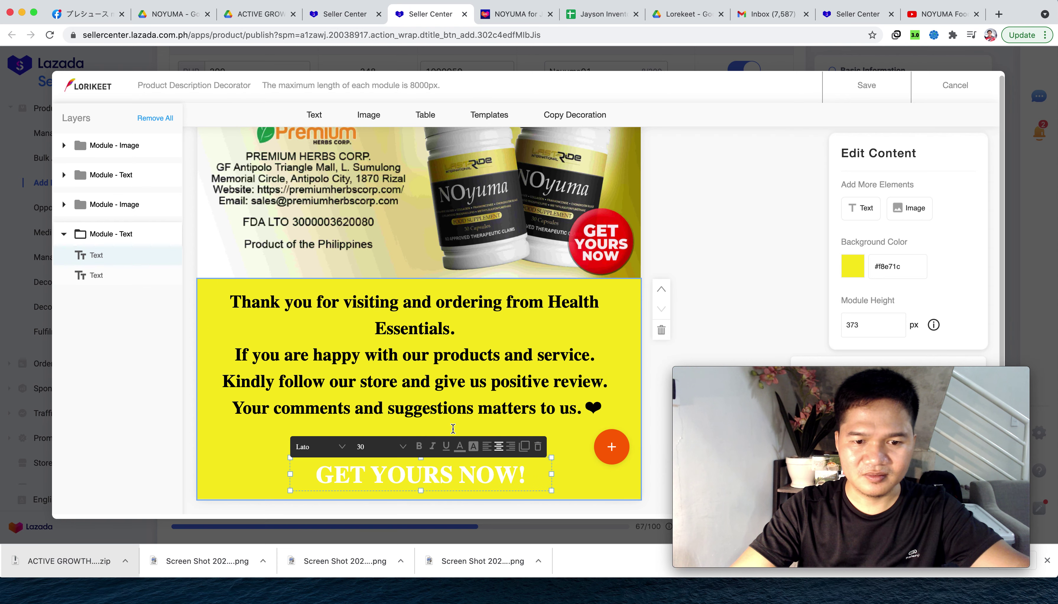
pyautogui.click(460, 447)
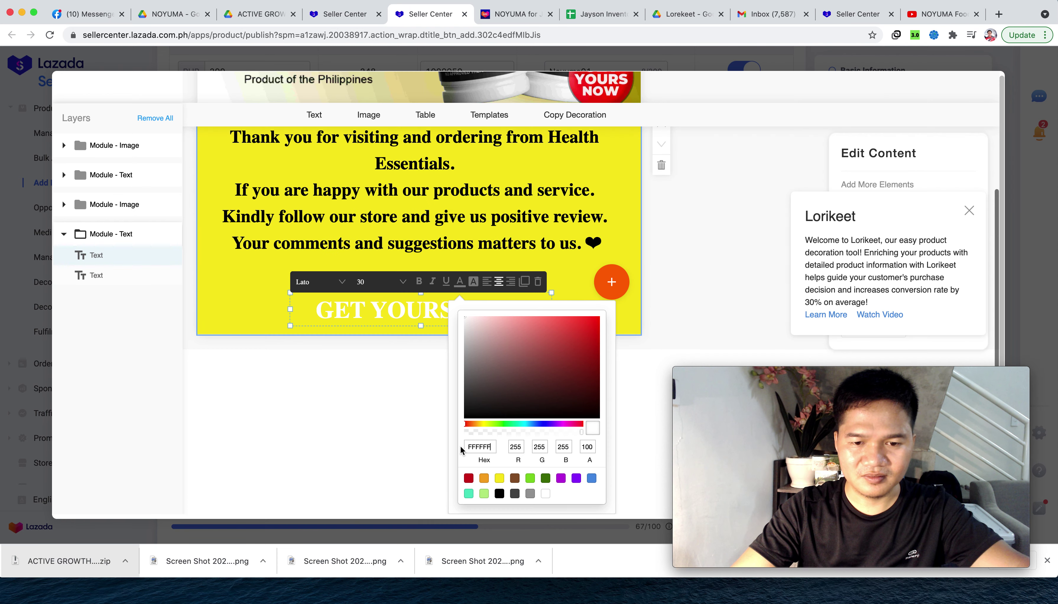
pyautogui.click(469, 478)
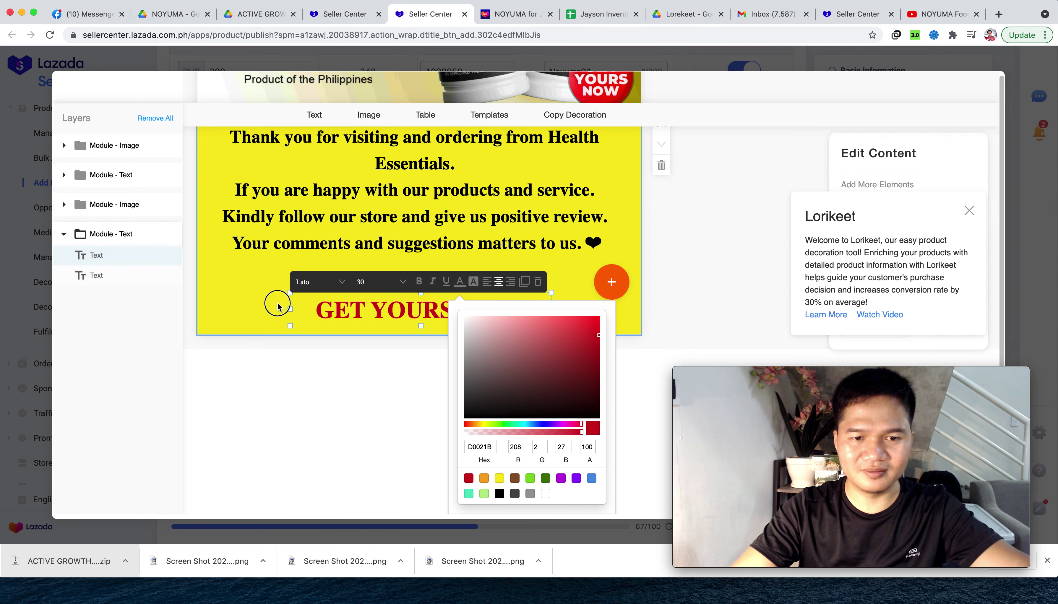
pyautogui.click(277, 307)
# Widen the thank-you paragraph box on both sides and shorten it from the bottom
pyautogui.click(219, 359)
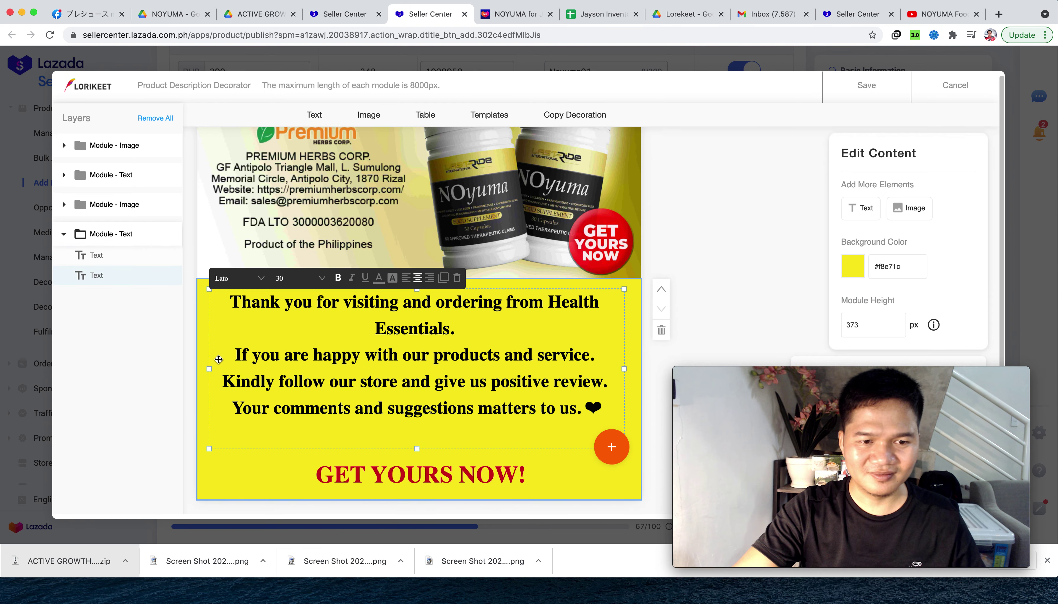
pyautogui.moveTo(210, 368); pyautogui.dragTo(199, 368)
pyautogui.moveTo(624, 369); pyautogui.dragTo(638, 371)
pyautogui.moveTo(420, 449); pyautogui.dragTo(425, 430)
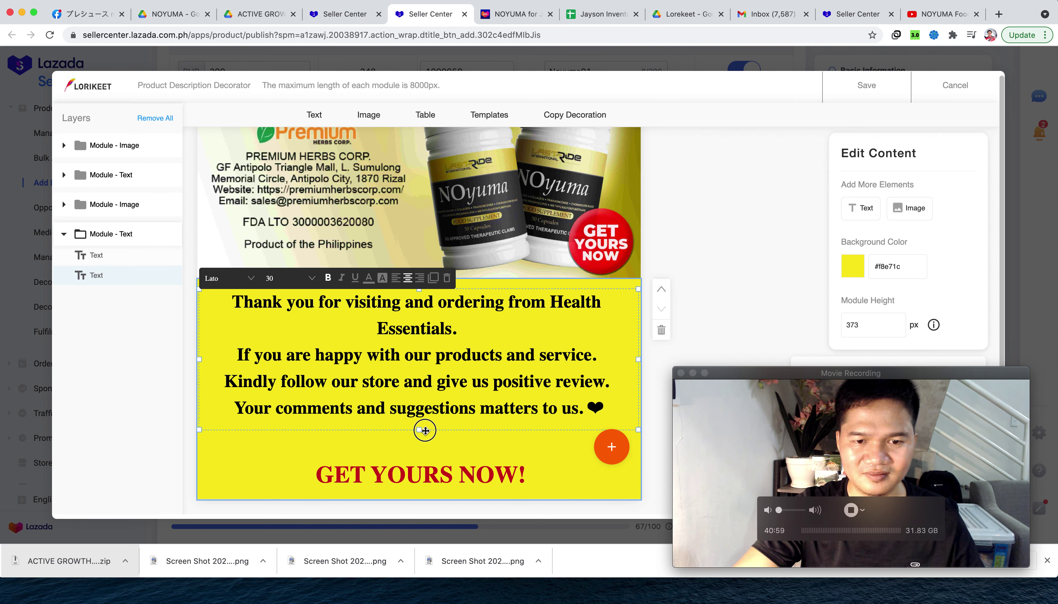
pyautogui.click(450, 474)
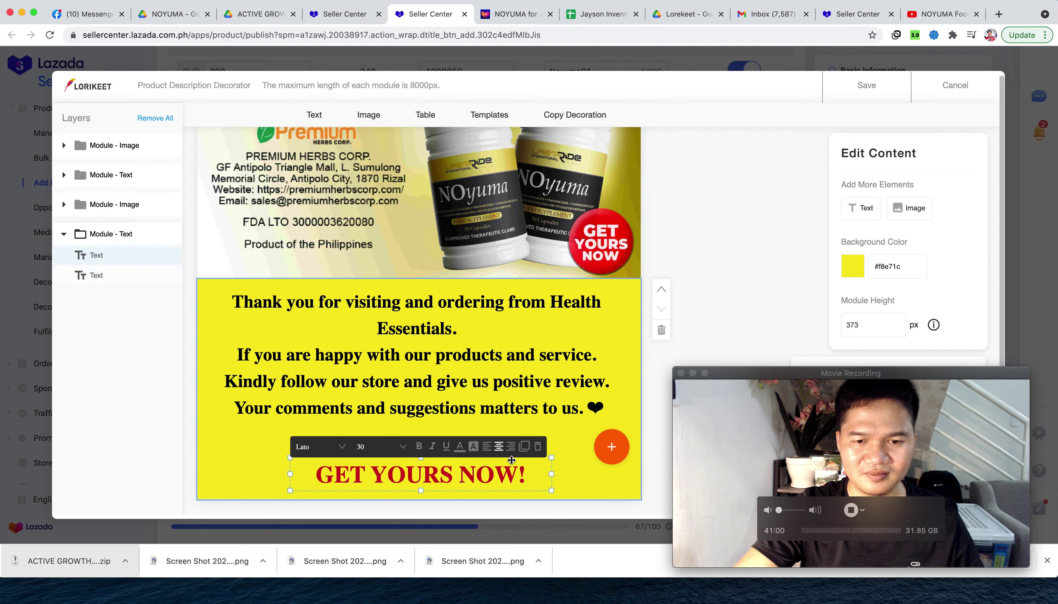
# Set GET YOURS NOW! to font size 40 and widen its text box on both sides
pyautogui.click(391, 451)
pyautogui.scroll(-3, 378, 425)
pyautogui.click(377, 424)
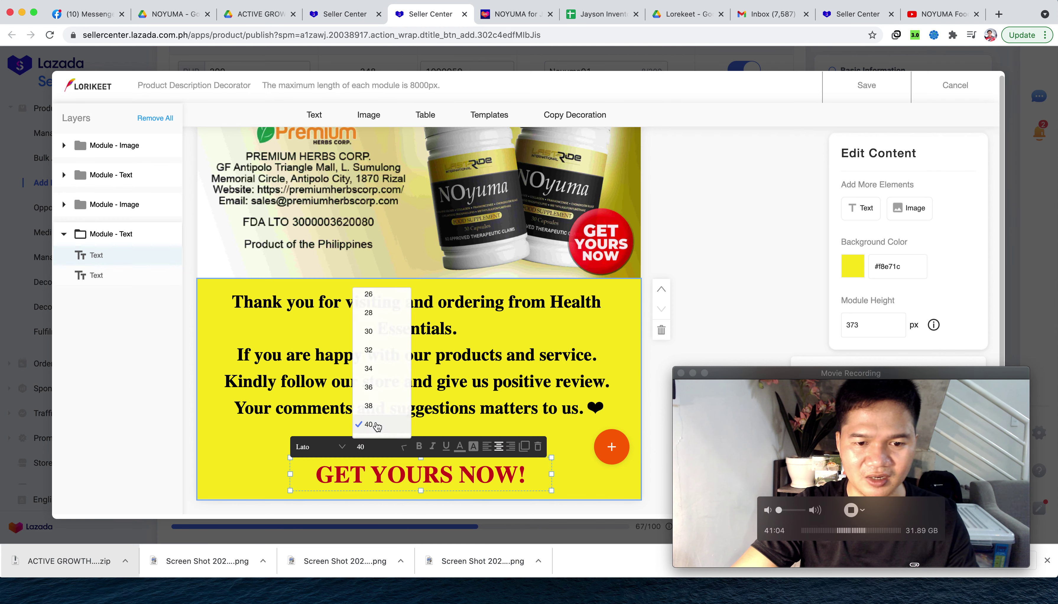
pyautogui.moveTo(552, 476); pyautogui.dragTo(627, 479)
pyautogui.moveTo(294, 474); pyautogui.dragTo(206, 473)
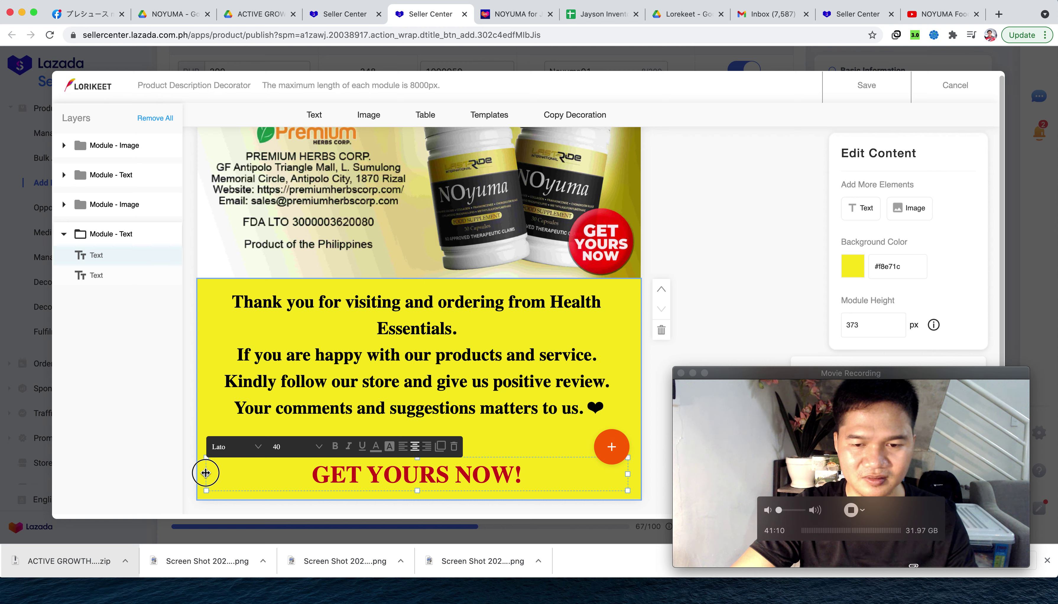
# Delete the heart from the thank-you paragraph and switch the whole paragraph from bold to regular
pyautogui.click(489, 409)
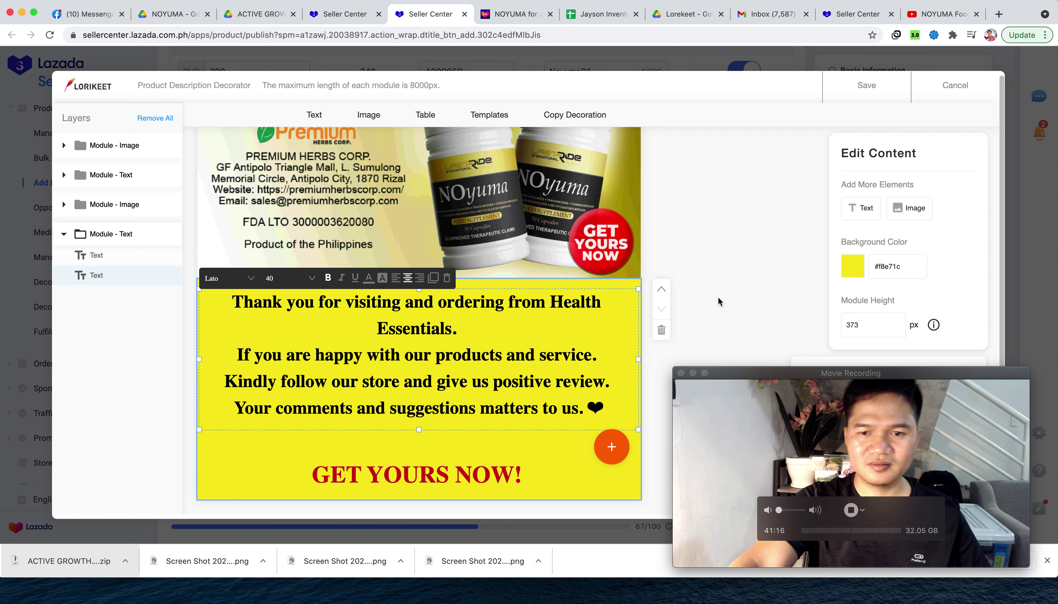
pyautogui.click(456, 245)
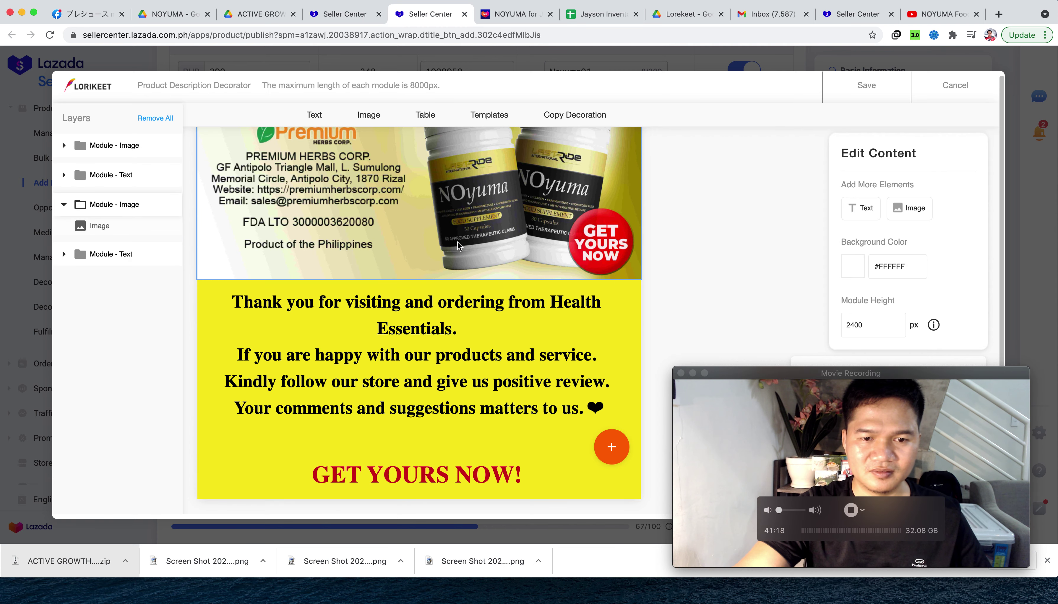
pyautogui.click(428, 374)
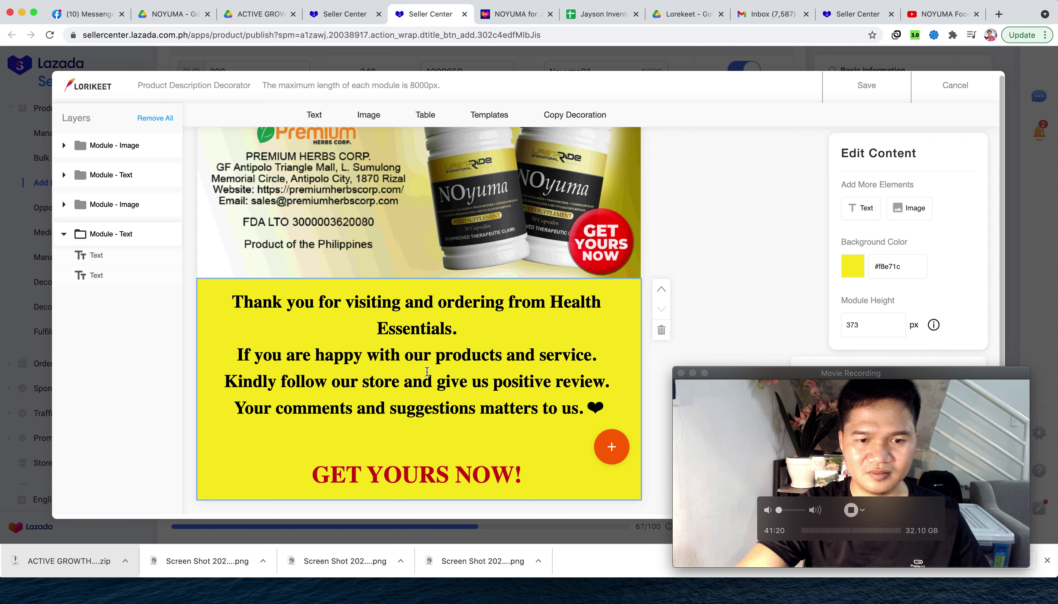
pyautogui.click(427, 372)
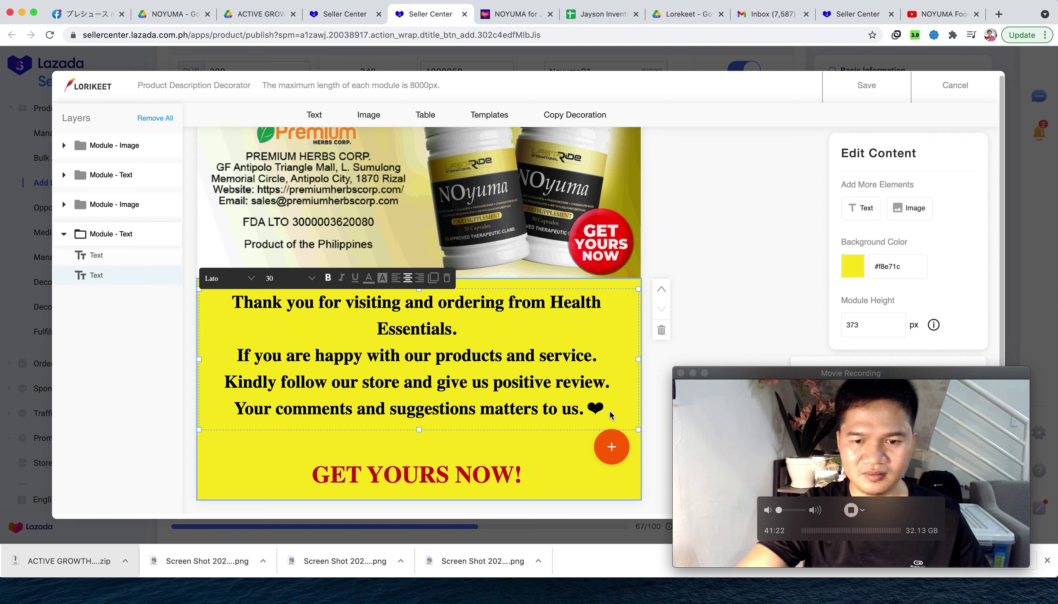
pyautogui.press('BackSpace')
pyautogui.press('BackSpace')
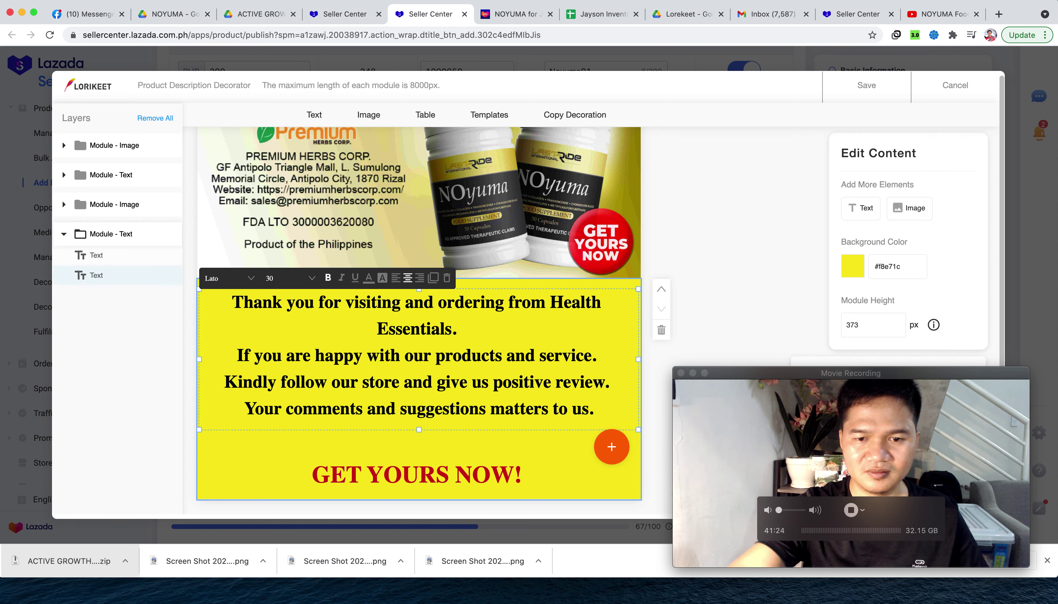
pyautogui.press('super+a')
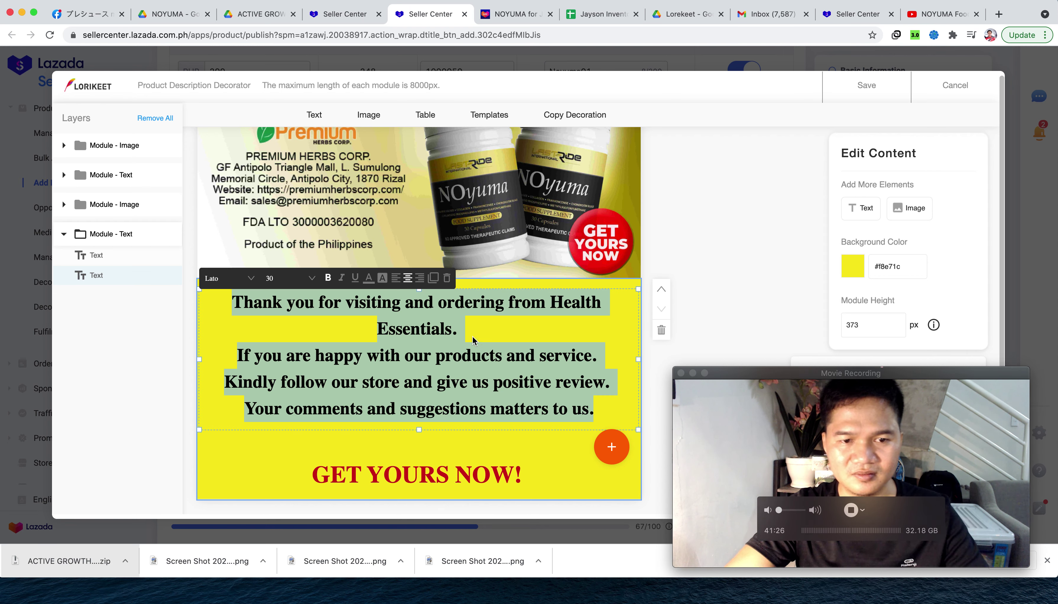
pyautogui.click(305, 279)
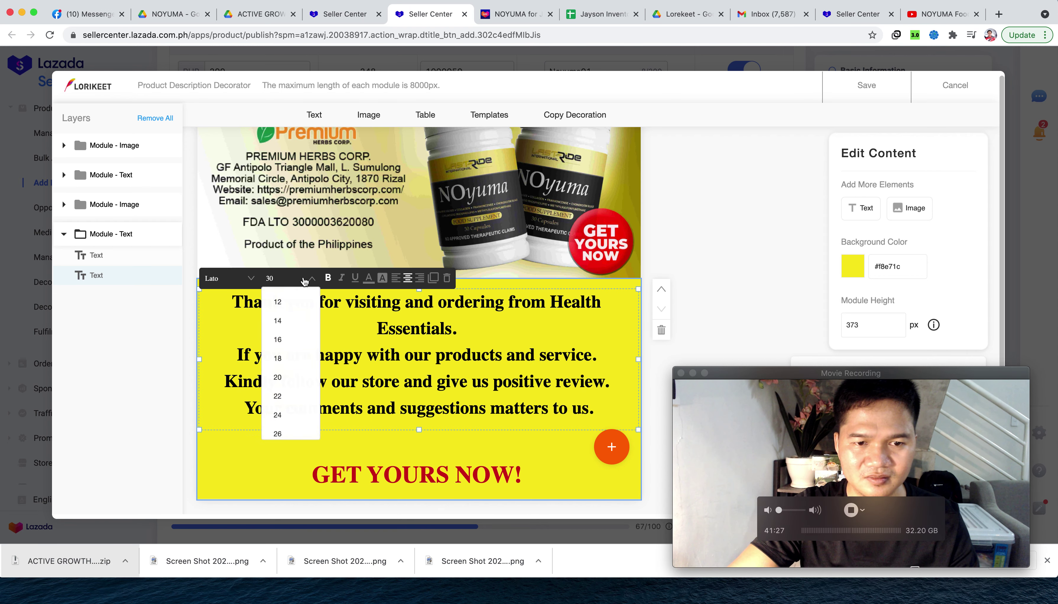
pyautogui.click(328, 278)
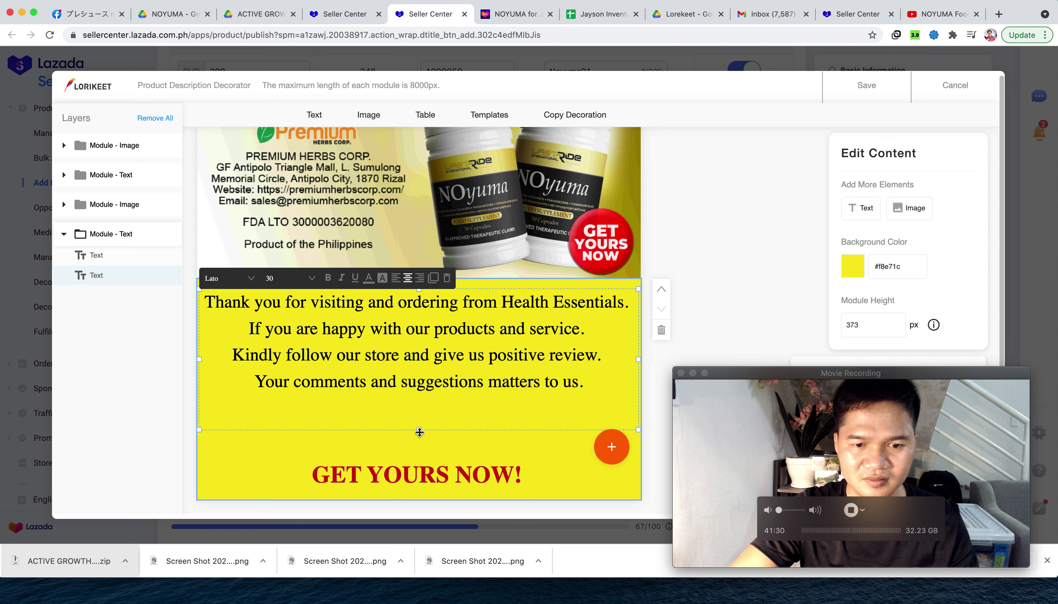
# Move the paragraph lower, add a blank line after its second line, and resize the box to fit
pyautogui.moveTo(435, 362); pyautogui.dragTo(568, 371)
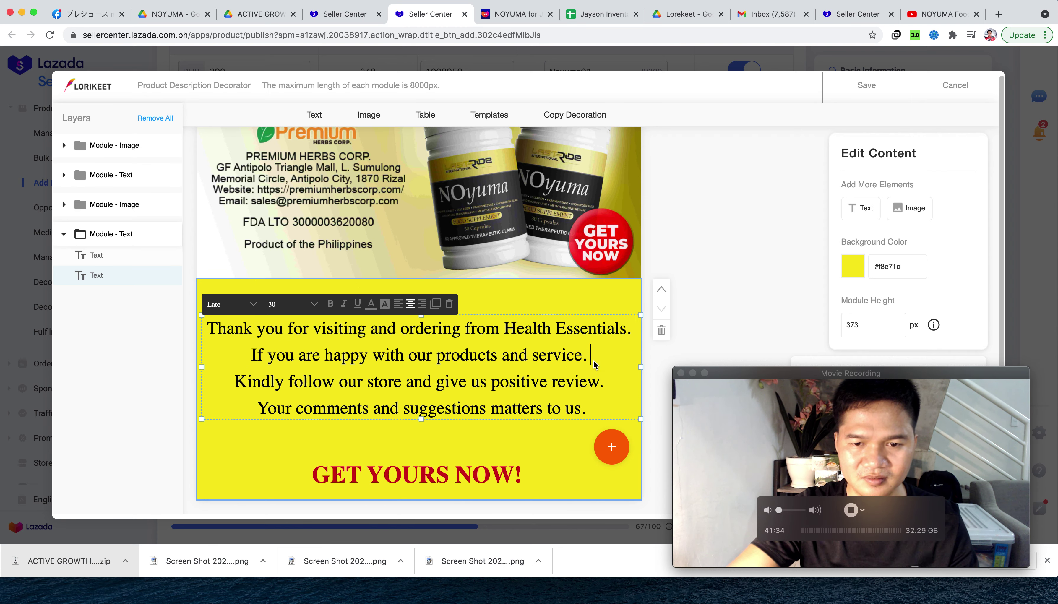
pyautogui.press('Return')
pyautogui.moveTo(421, 318); pyautogui.dragTo(424, 292)
pyautogui.moveTo(421, 421); pyautogui.dragTo(418, 427)
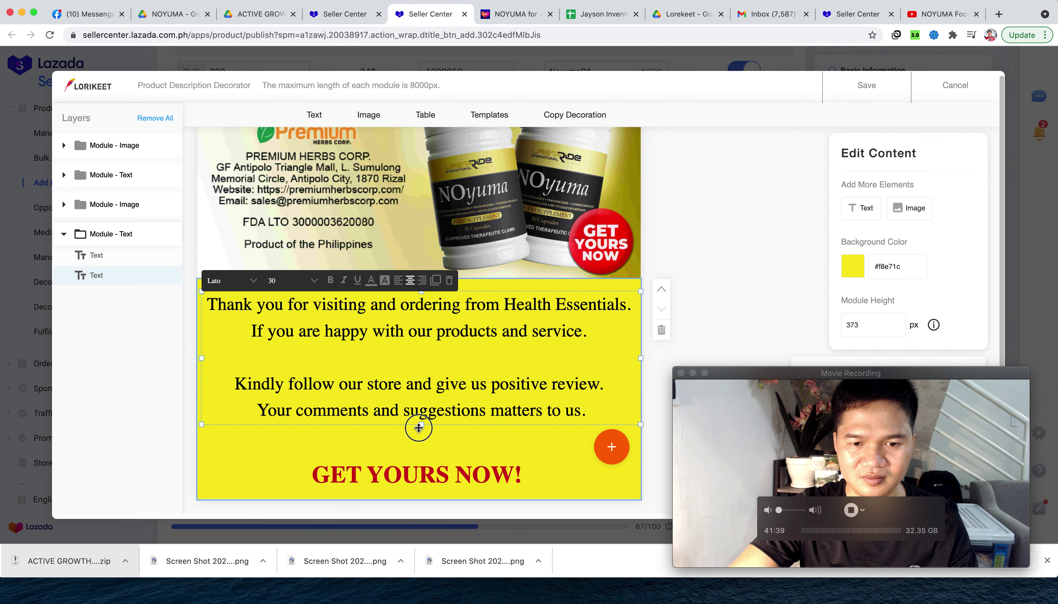
pyautogui.click(429, 482)
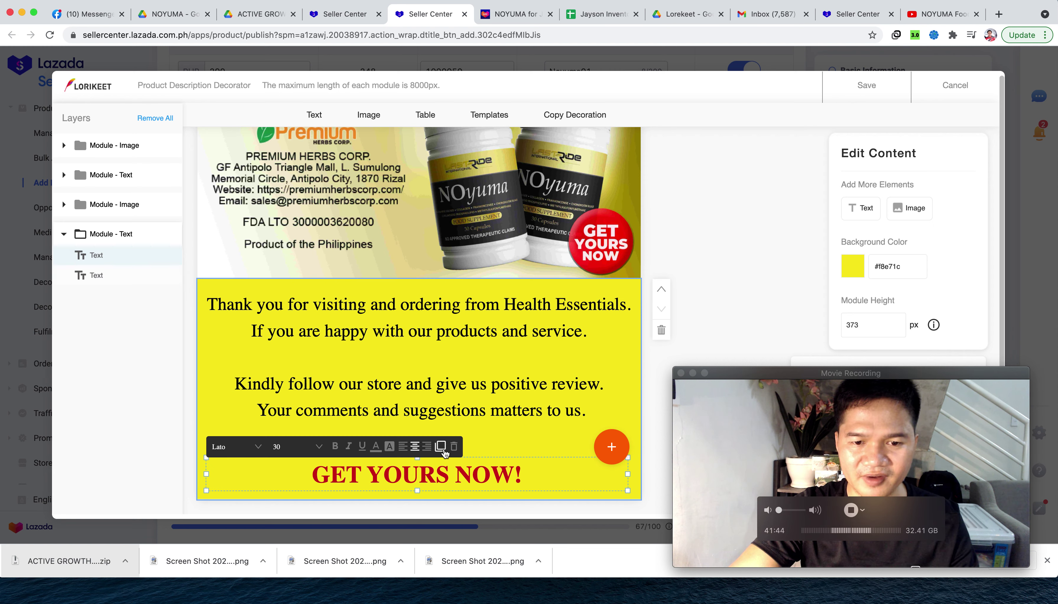
# Duplicate the red GET YOURS NOW! line, place the copy above it, and change it to 'HURRY UP!'
pyautogui.click(440, 446)
pyautogui.moveTo(480, 489); pyautogui.dragTo(472, 447)
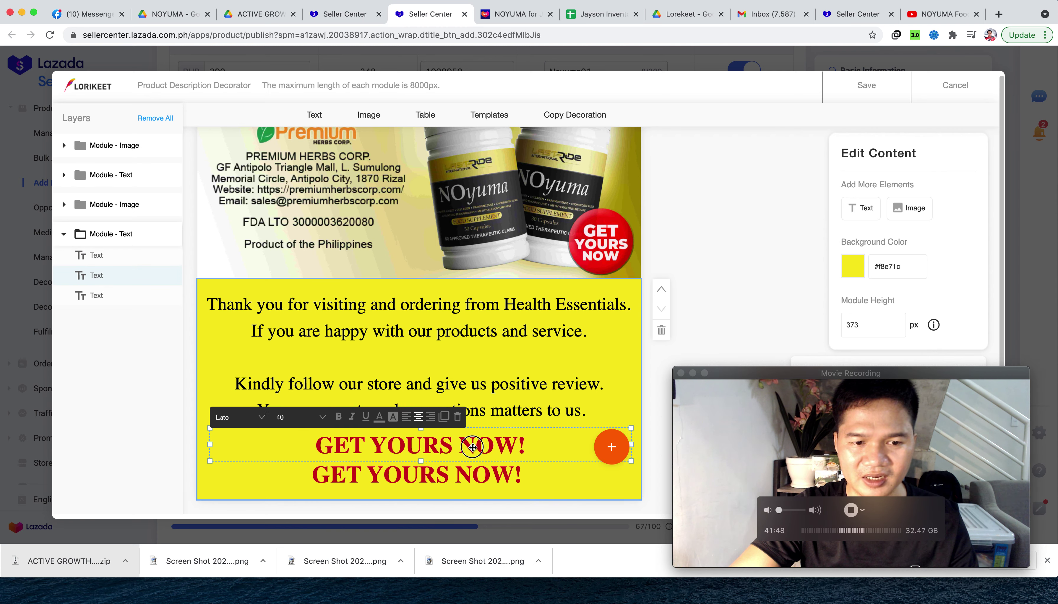
pyautogui.doubleClick(474, 449)
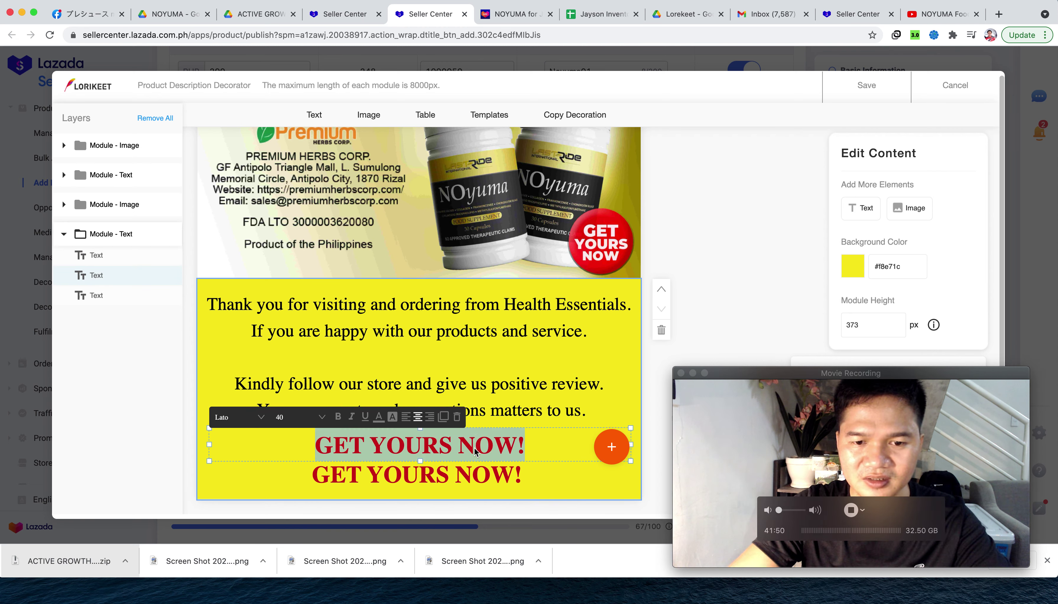
pyautogui.write('HURRY ')
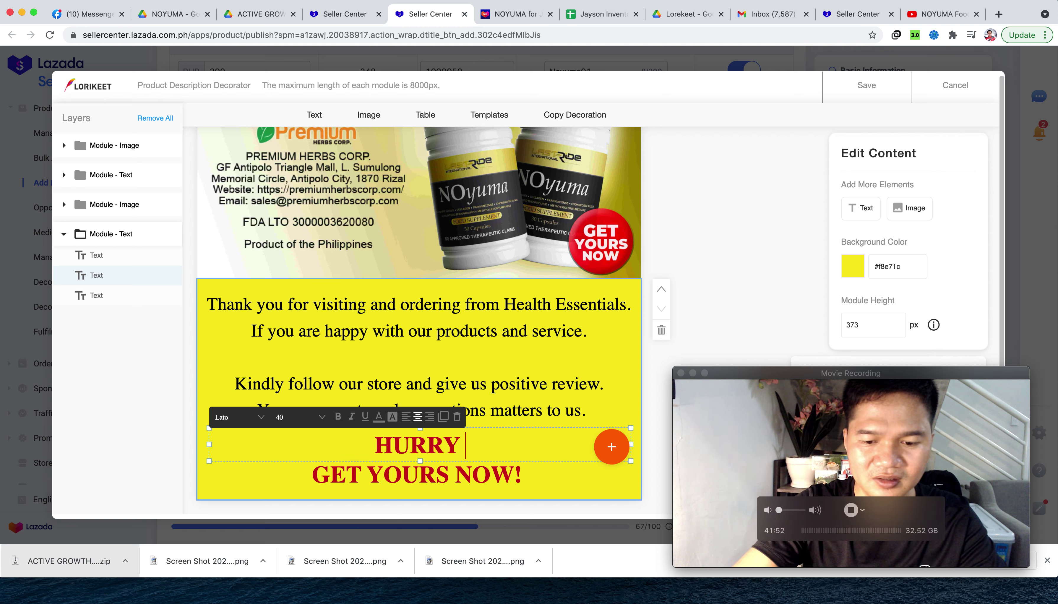
pyautogui.write('UP!')
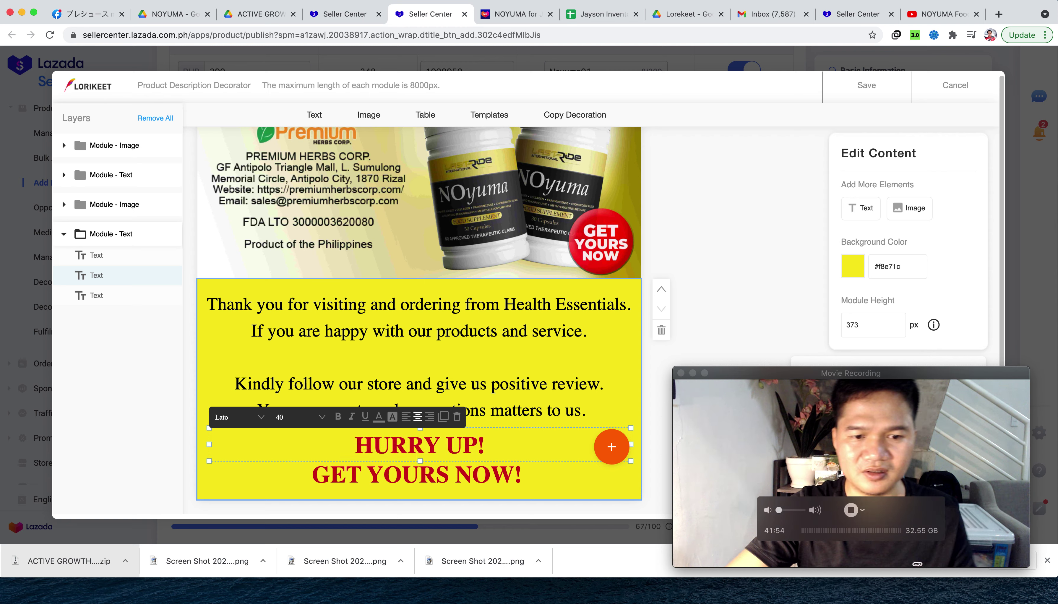
pyautogui.click(473, 380)
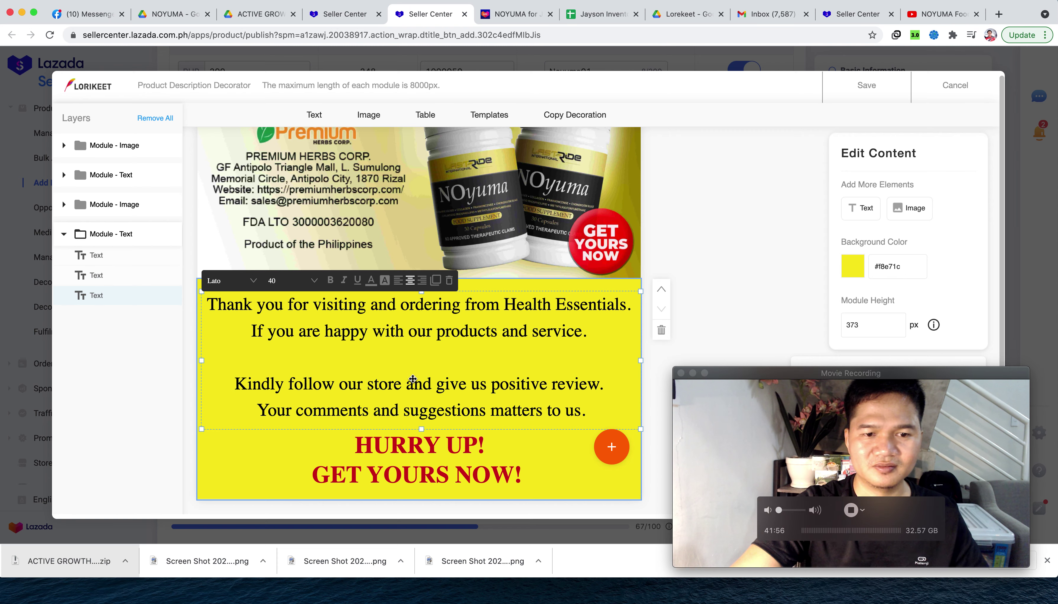
pyautogui.scroll(15, 436, 290)
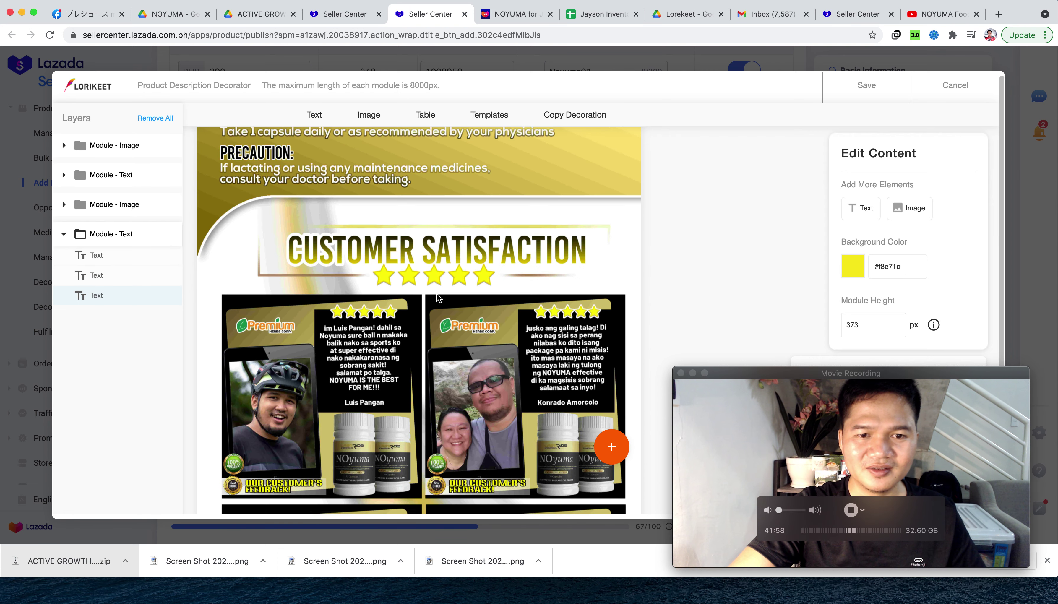
pyautogui.scroll(15, 437, 293)
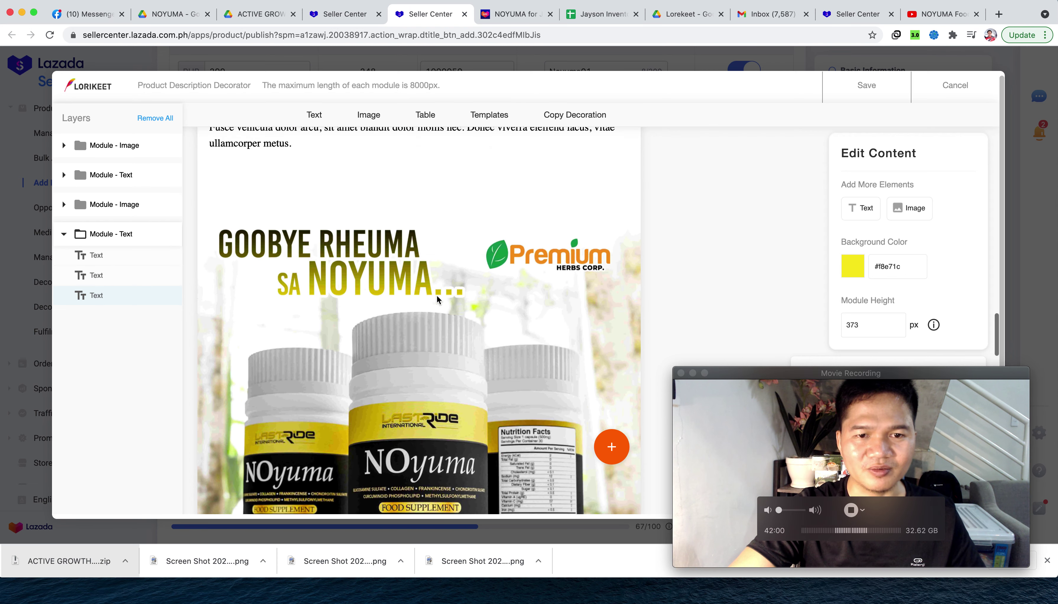
pyautogui.scroll(3, 436, 297)
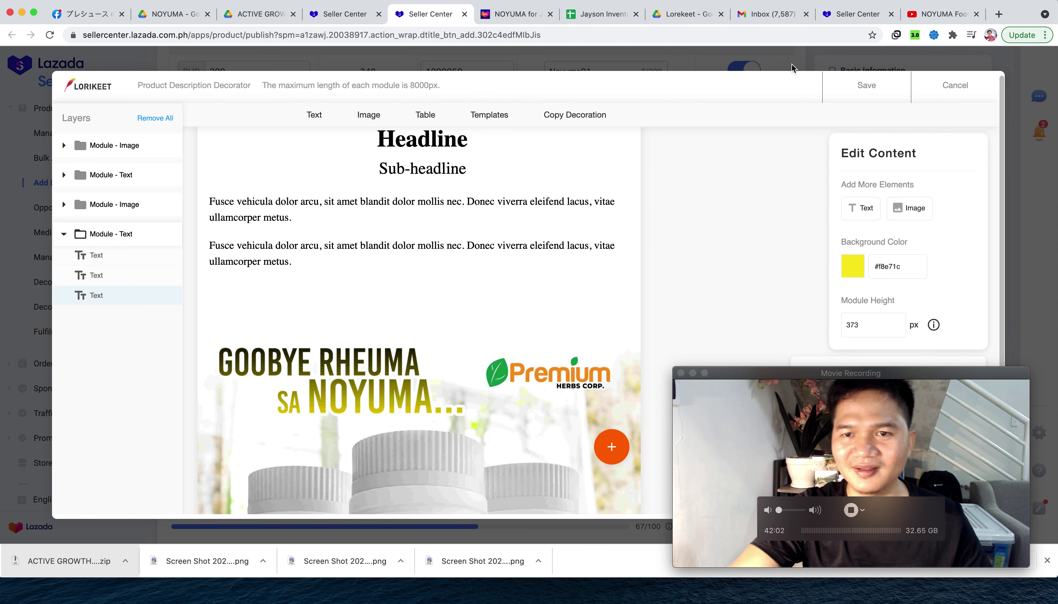
# Copy the first NOYUMA product line from cell K134 of the Jayson Inventory sheet
pyautogui.click(598, 17)
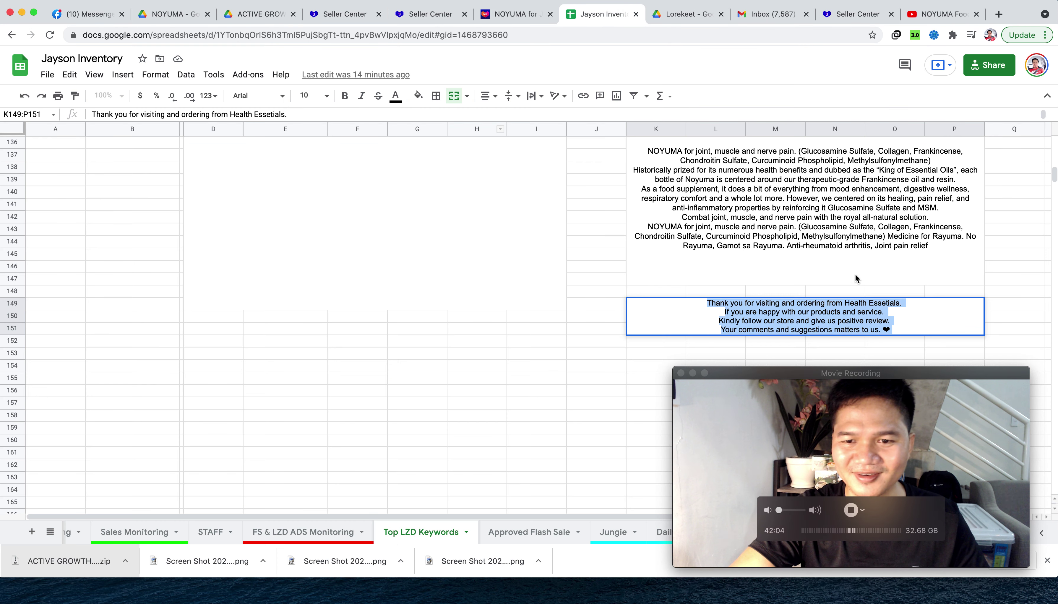
pyautogui.click(783, 230)
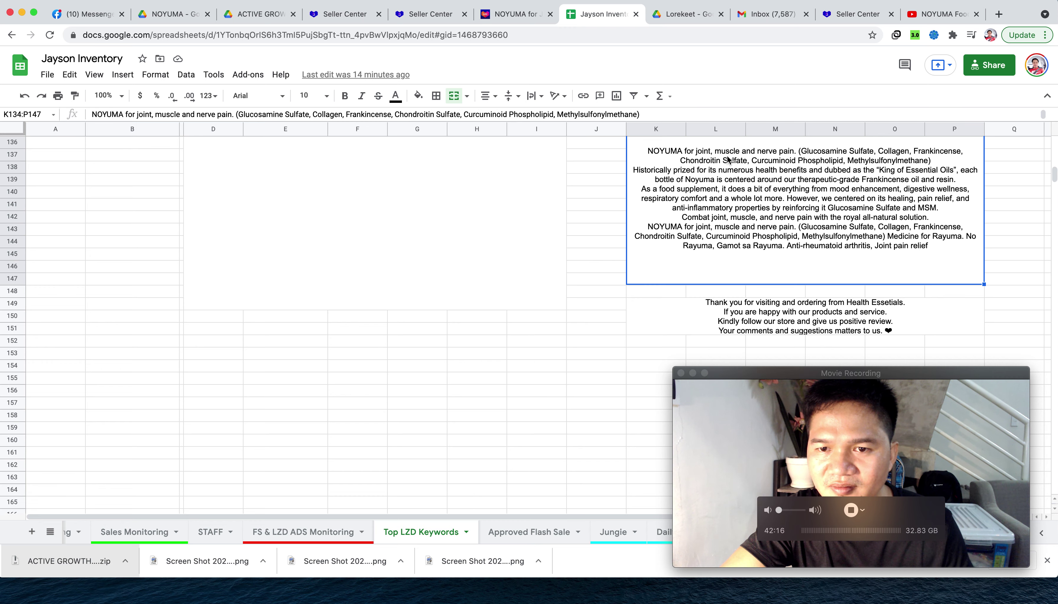
pyautogui.doubleClick(669, 156)
pyautogui.moveTo(650, 143); pyautogui.dragTo(925, 155)
pyautogui.press('super+c')
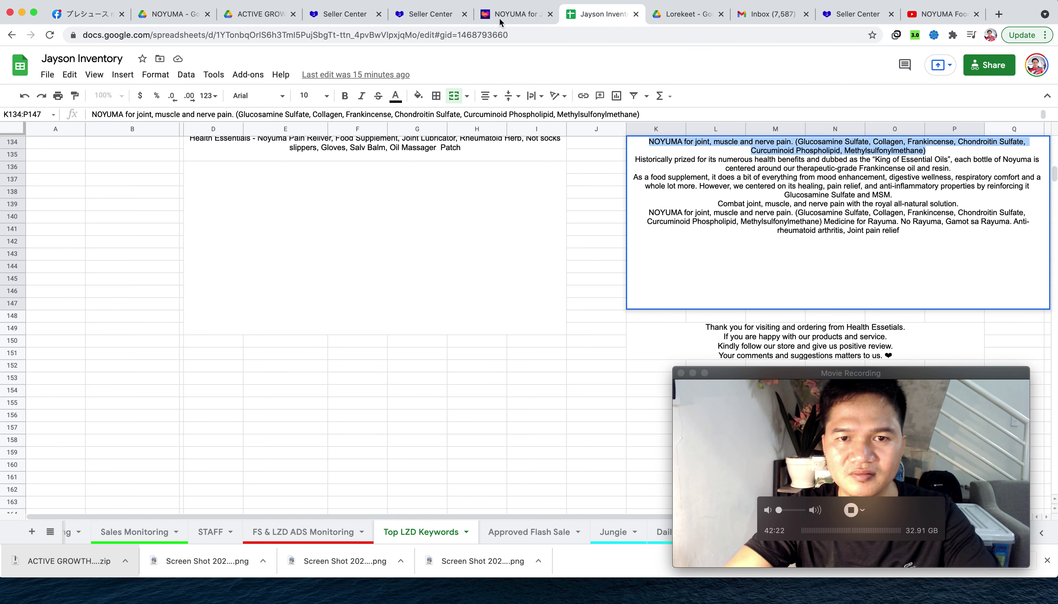
pyautogui.click(430, 14)
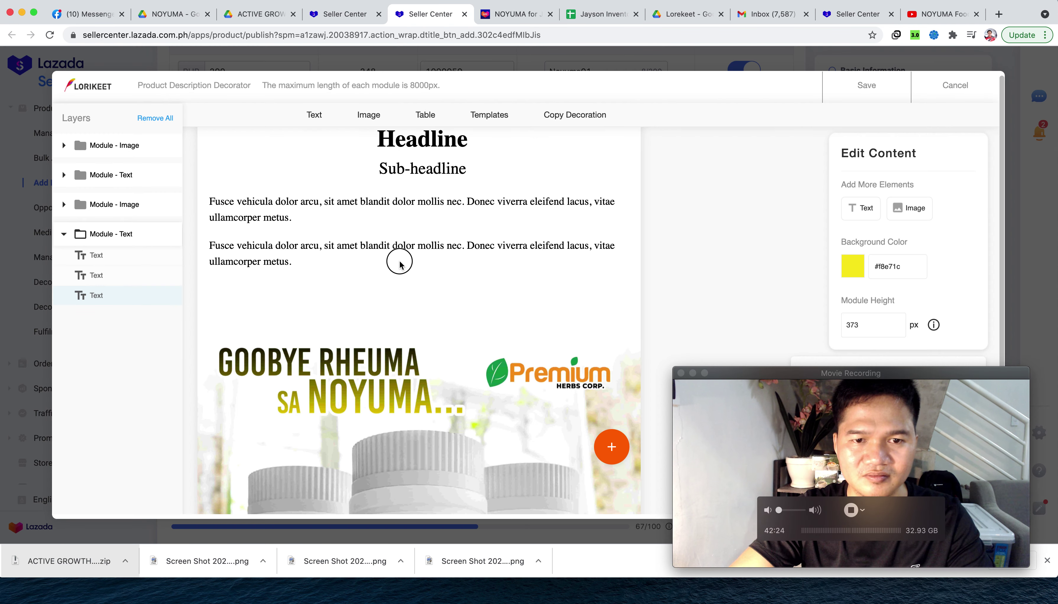
# Delete both lorem paragraphs from the placeholder module and move the Sub-headline aside
pyautogui.click(391, 247)
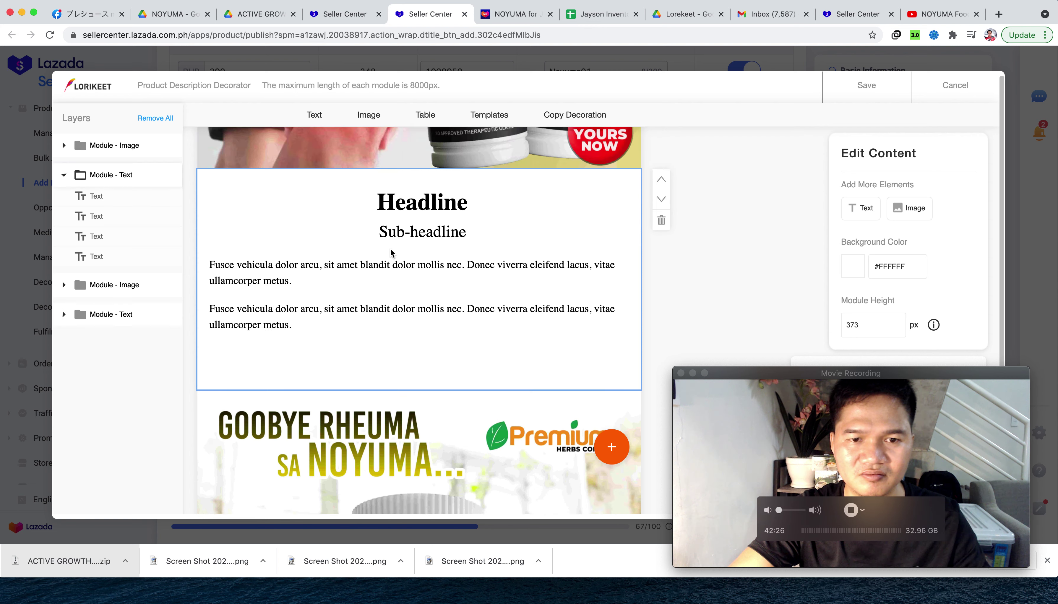
pyautogui.click(416, 299)
pyautogui.press('BackSpace')
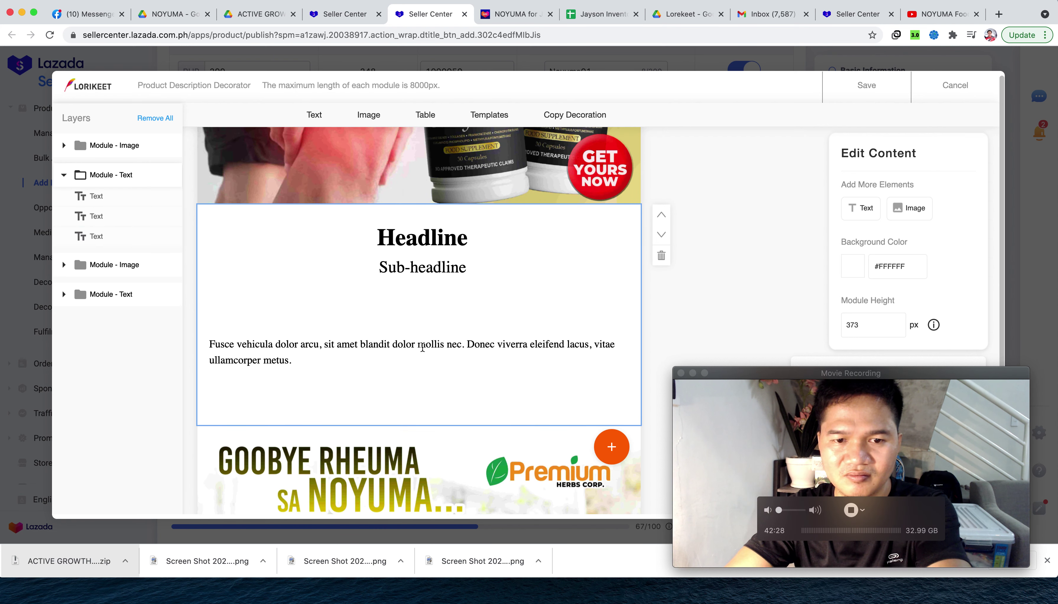
pyautogui.click(420, 344)
pyautogui.press('BackSpace')
pyautogui.moveTo(418, 268); pyautogui.dragTo(403, 371)
# Widen the Headline box and replace 'Headline' with the pasted NOYUMA product line
pyautogui.click(441, 239)
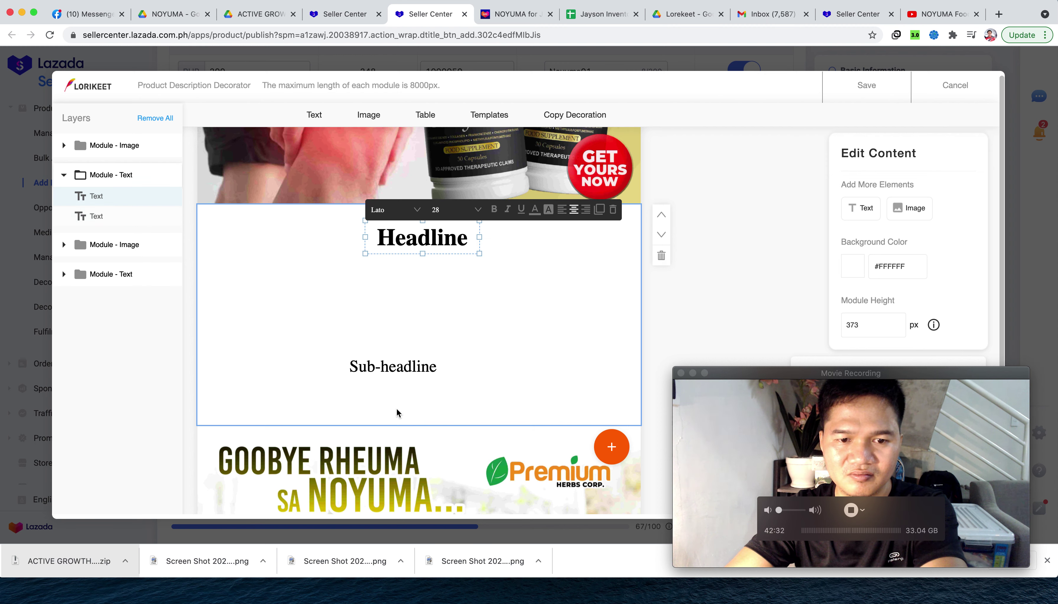
pyautogui.moveTo(370, 243); pyautogui.dragTo(208, 239)
pyautogui.moveTo(478, 237); pyautogui.dragTo(588, 248)
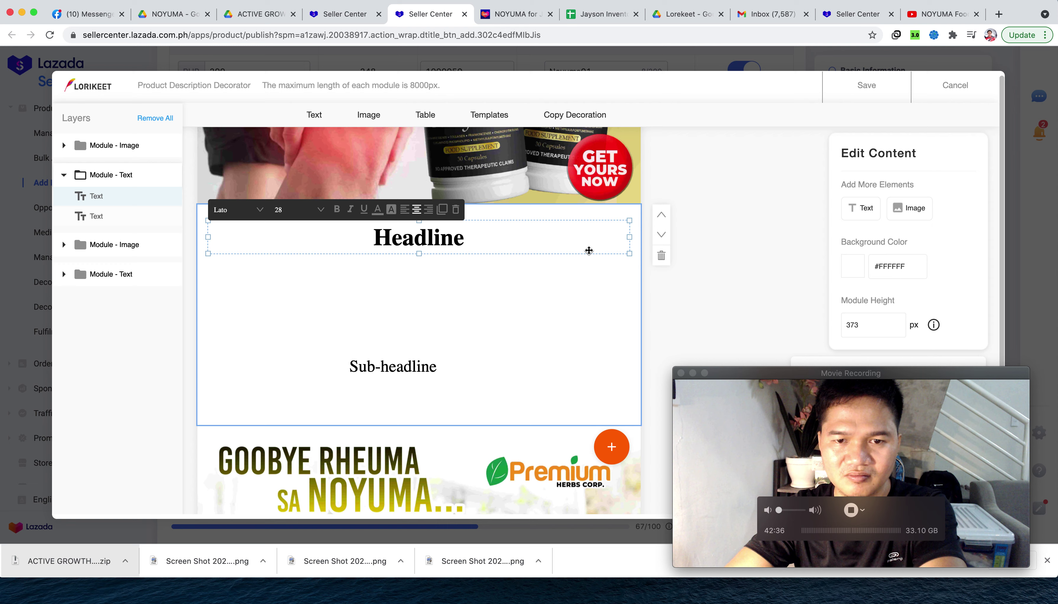
pyautogui.doubleClick(482, 245)
pyautogui.press('super+v')
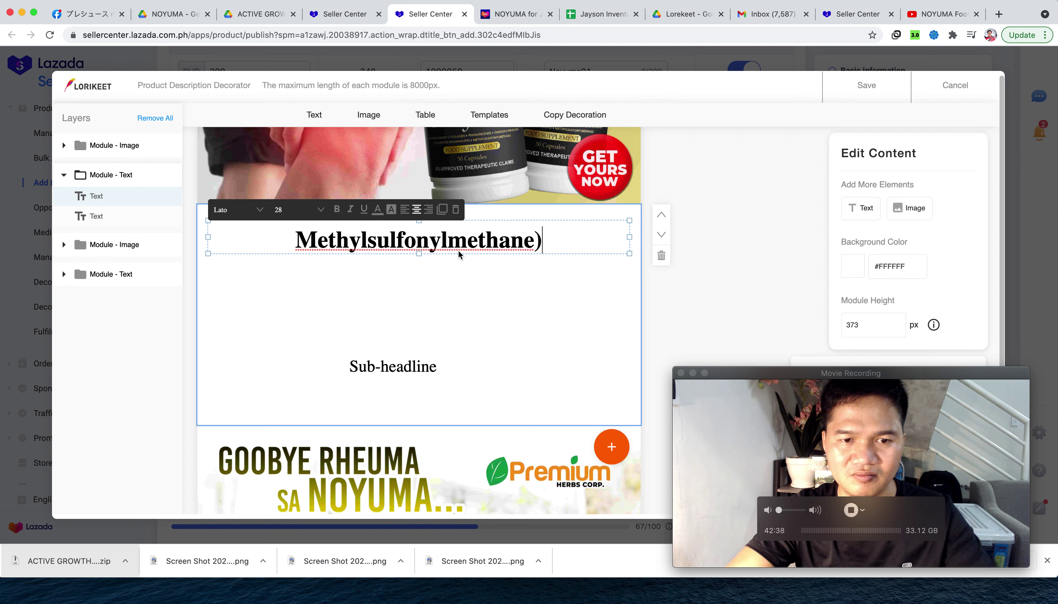
pyautogui.moveTo(415, 271); pyautogui.dragTo(436, 307)
# Delete the Sub-headline and stretch the NOYUMA headline box to fill the module
pyautogui.click(417, 362)
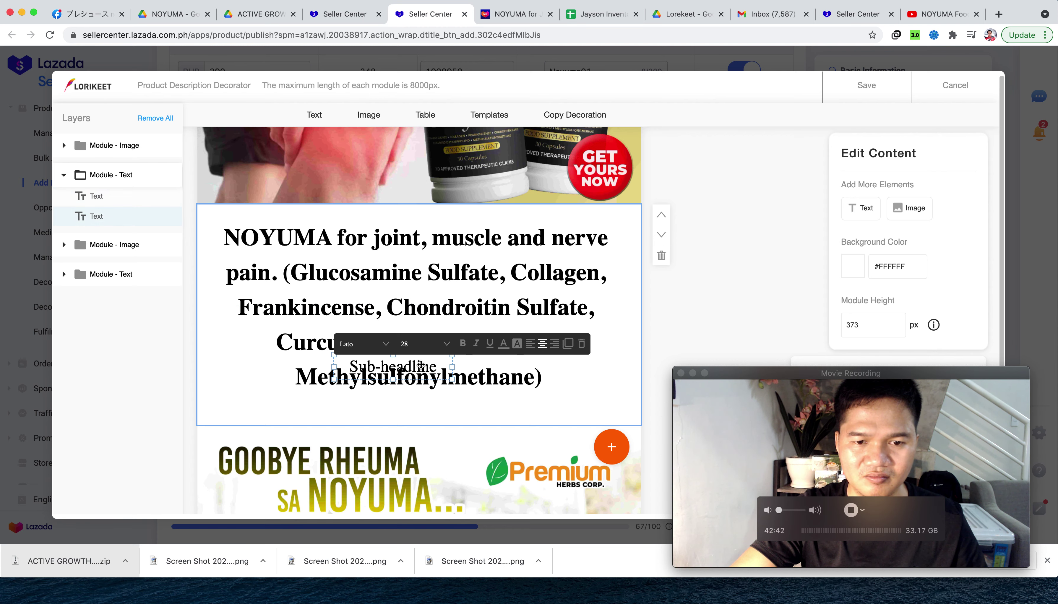
pyautogui.press('BackSpace')
pyautogui.click(462, 293)
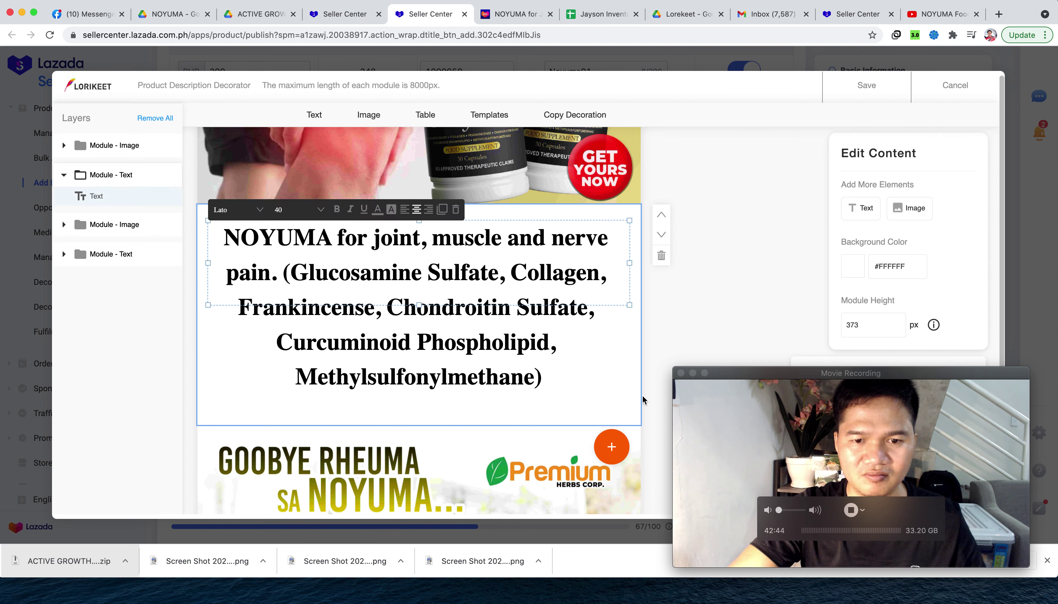
pyautogui.moveTo(417, 306); pyautogui.dragTo(418, 417)
pyautogui.moveTo(615, 329); pyautogui.dragTo(616, 332)
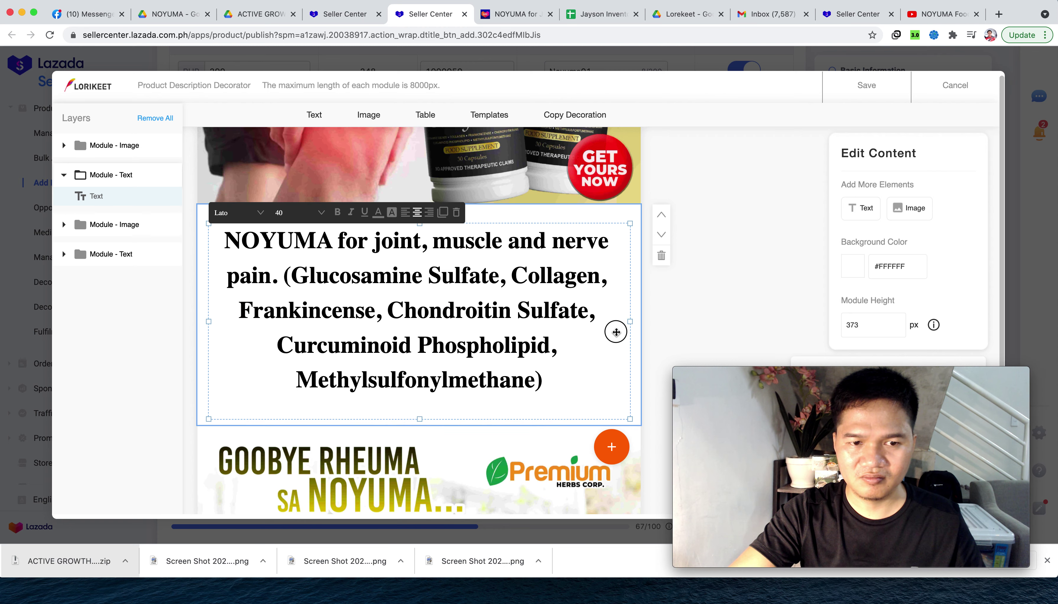
# Set the module background colour to yellow #F8E71C
pyautogui.click(843, 262)
pyautogui.click(717, 337)
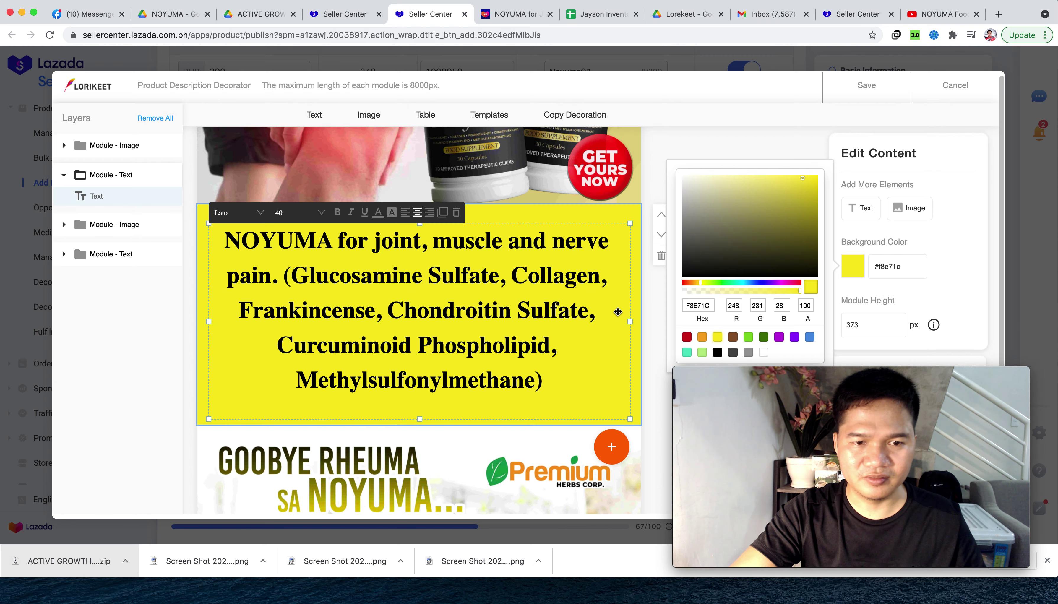
pyautogui.click(518, 183)
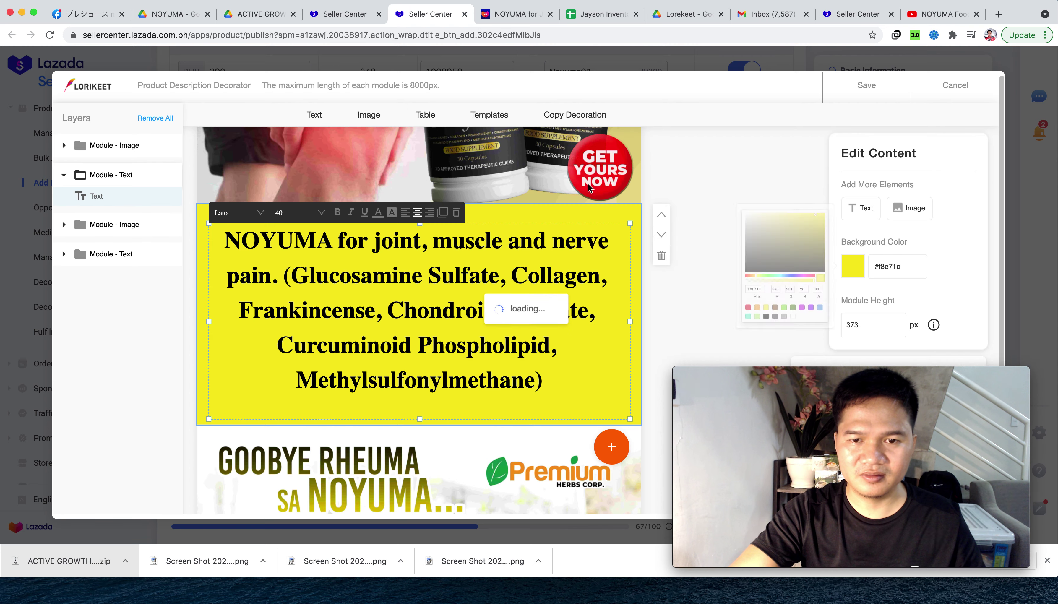
pyautogui.scroll(-10, 481, 194)
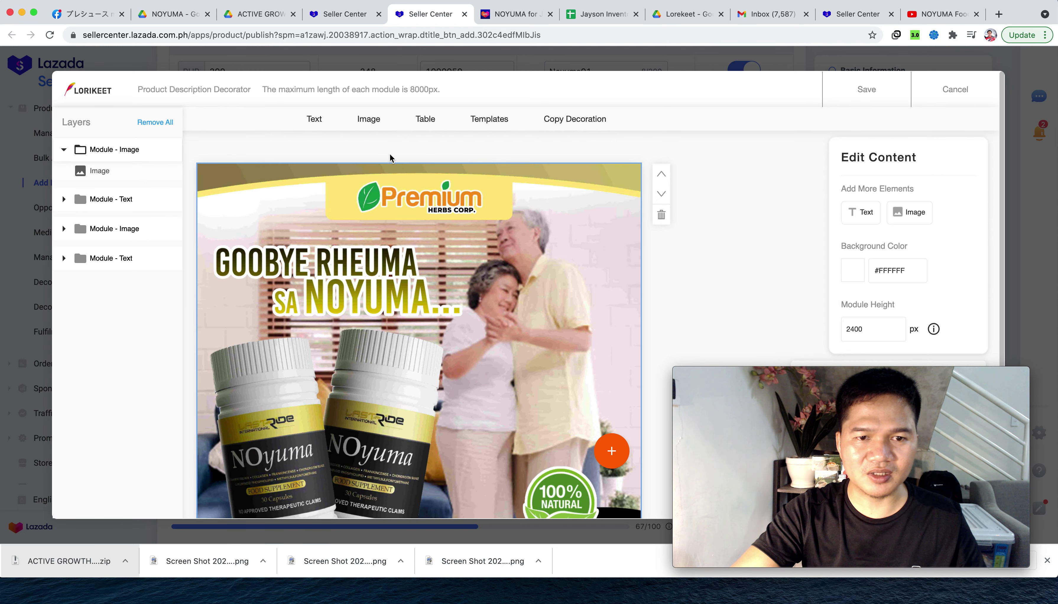
# Check each module of the Lorikeet canvas, then save the design as the long description
pyautogui.scroll(-5, 439, 244)
pyautogui.scroll(-5, 440, 244)
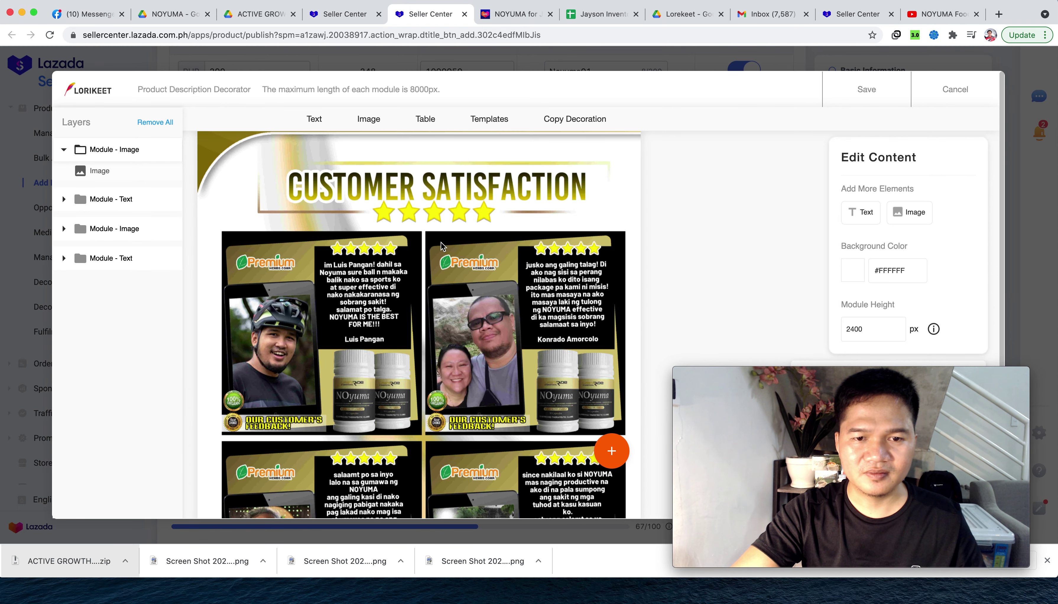
pyautogui.scroll(15, 441, 243)
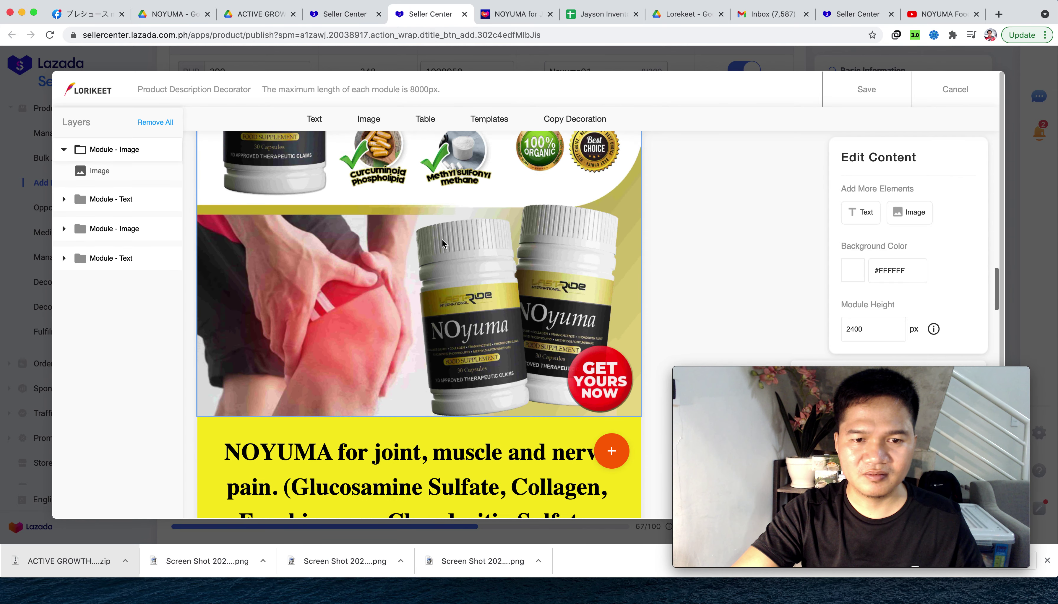
pyautogui.scroll(15, 442, 241)
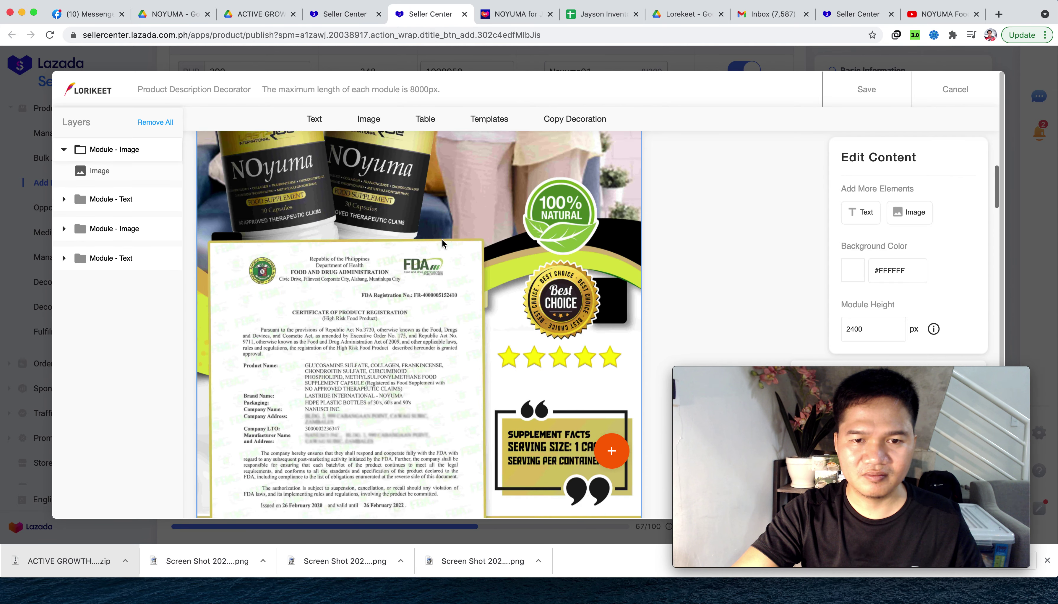
pyautogui.scroll(-20, 442, 239)
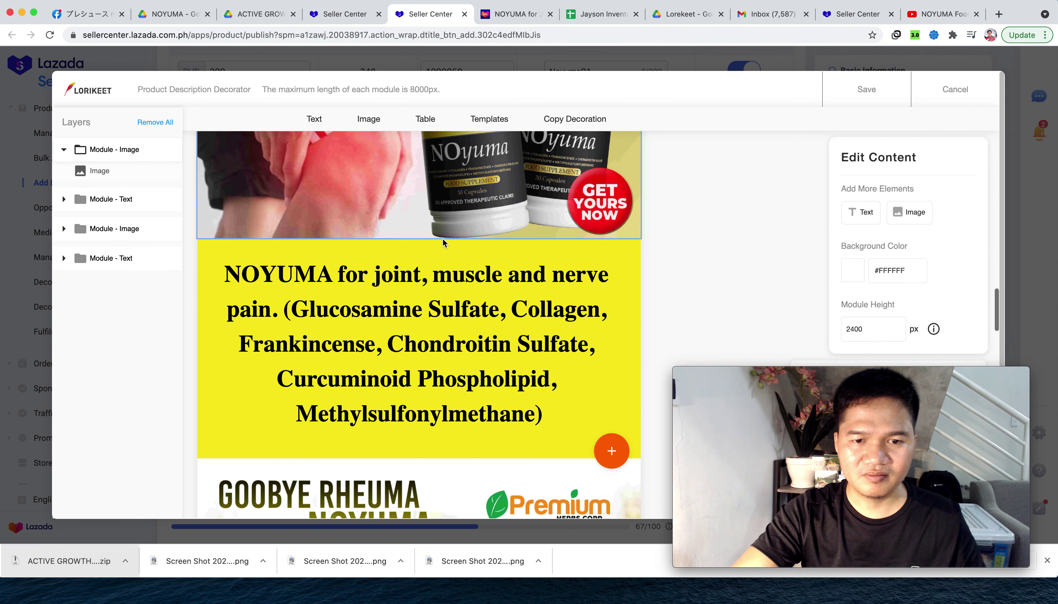
pyautogui.scroll(-20, 442, 238)
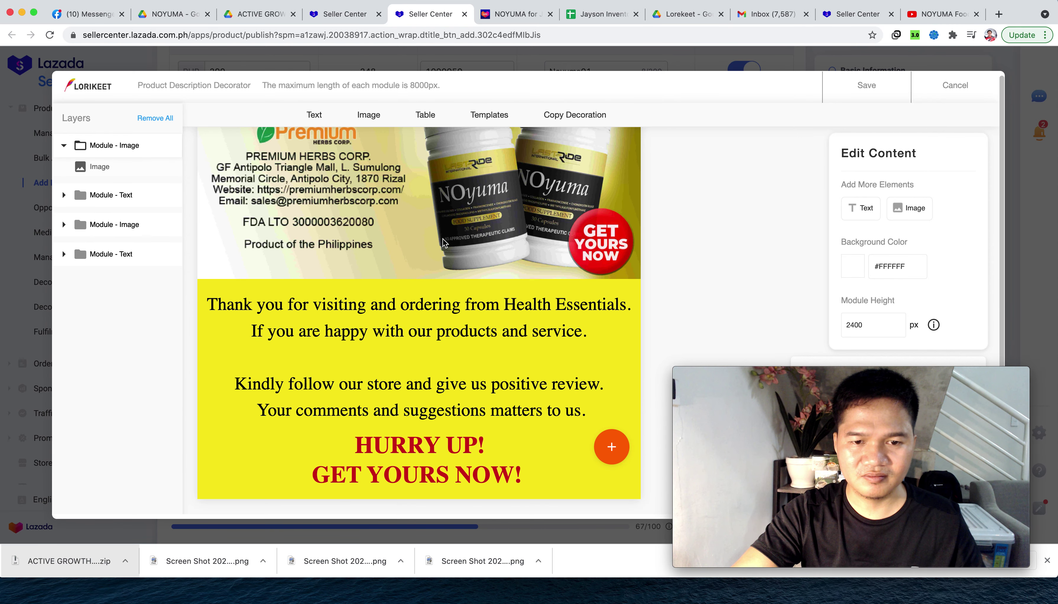
pyautogui.moveTo(903, 370)
pyautogui.mouseDown()
pyautogui.moveTo(833, 369)
pyautogui.moveTo(856, 262)
pyautogui.moveTo(874, 242)
pyautogui.moveTo(893, 351)
pyautogui.moveTo(917, 376)
pyautogui.mouseUp()
pyautogui.scroll(20, 659, 227)
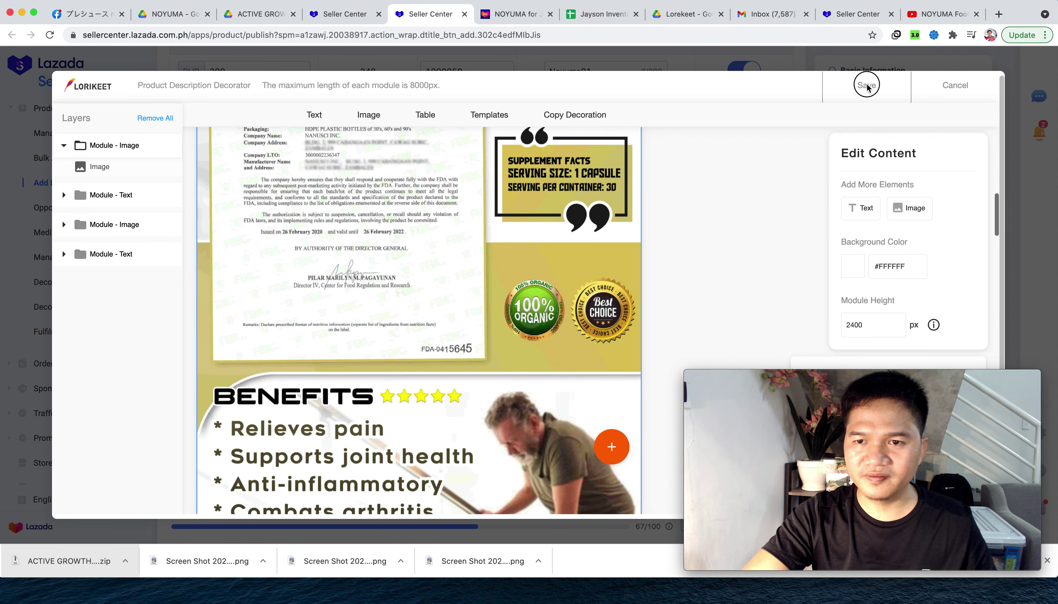
pyautogui.click(867, 86)
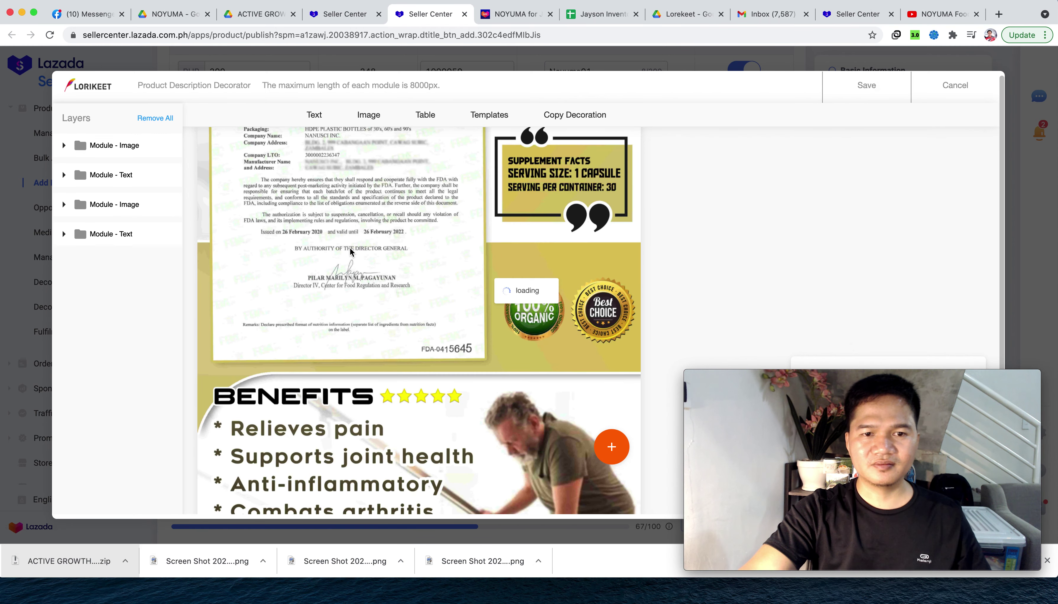
pyautogui.scroll(3, 350, 247)
pyautogui.scroll(1, 350, 249)
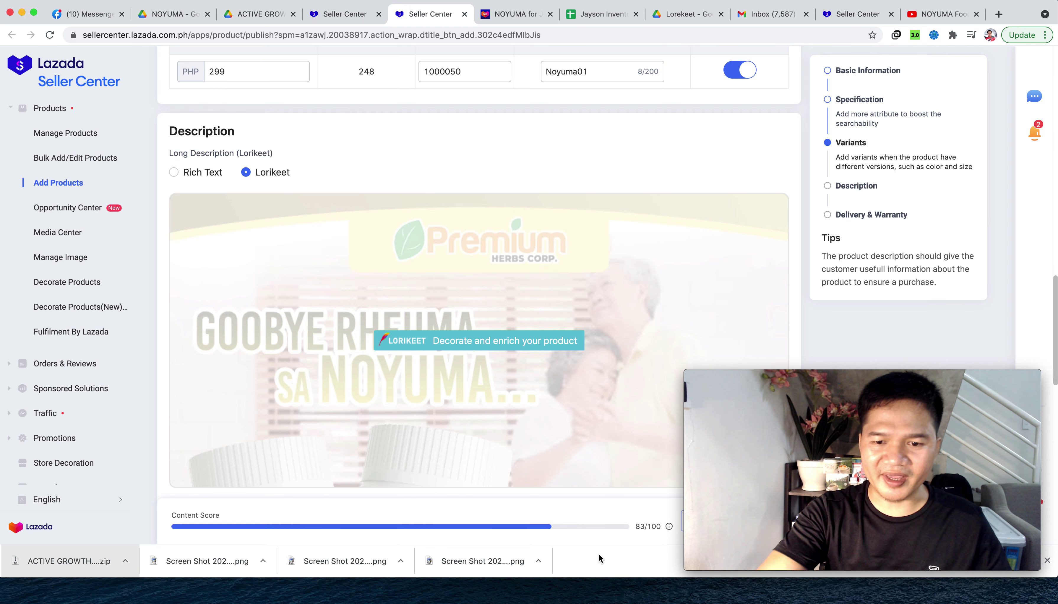
pyautogui.moveTo(656, 533)
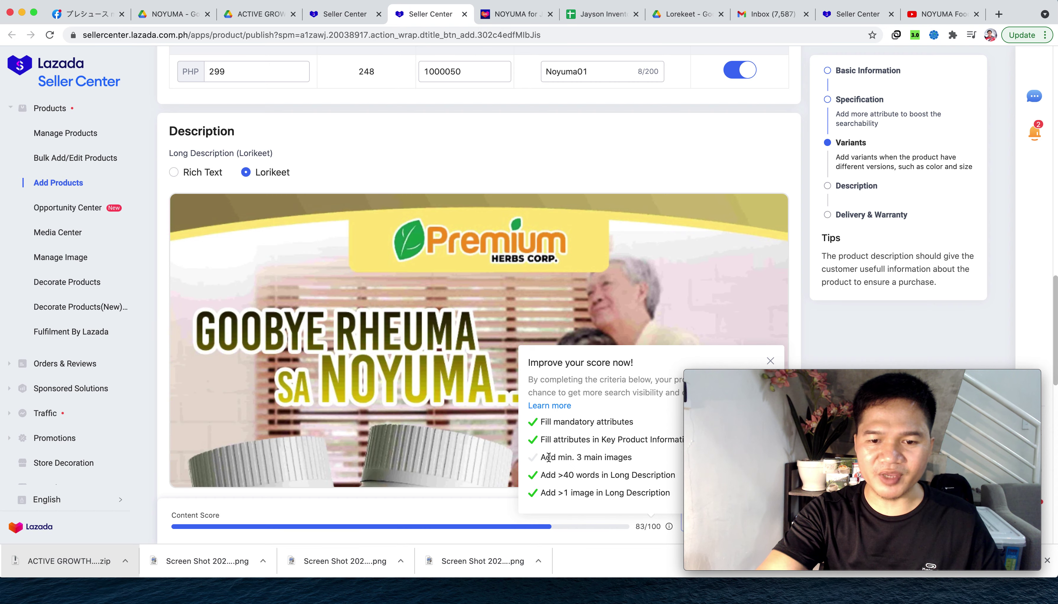
pyautogui.scroll(-15, 342, 379)
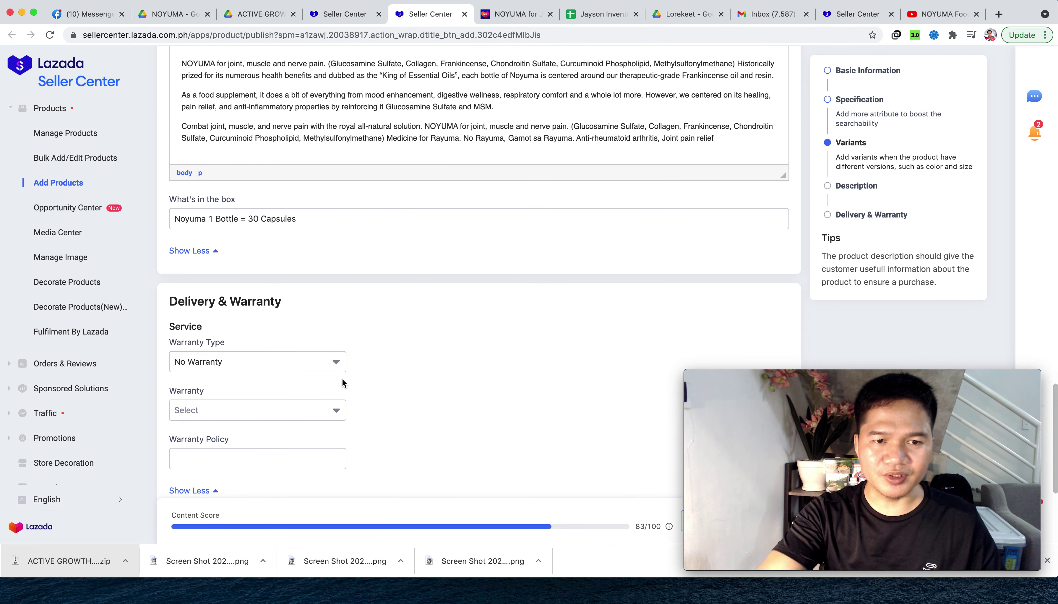
pyautogui.scroll(10, 349, 379)
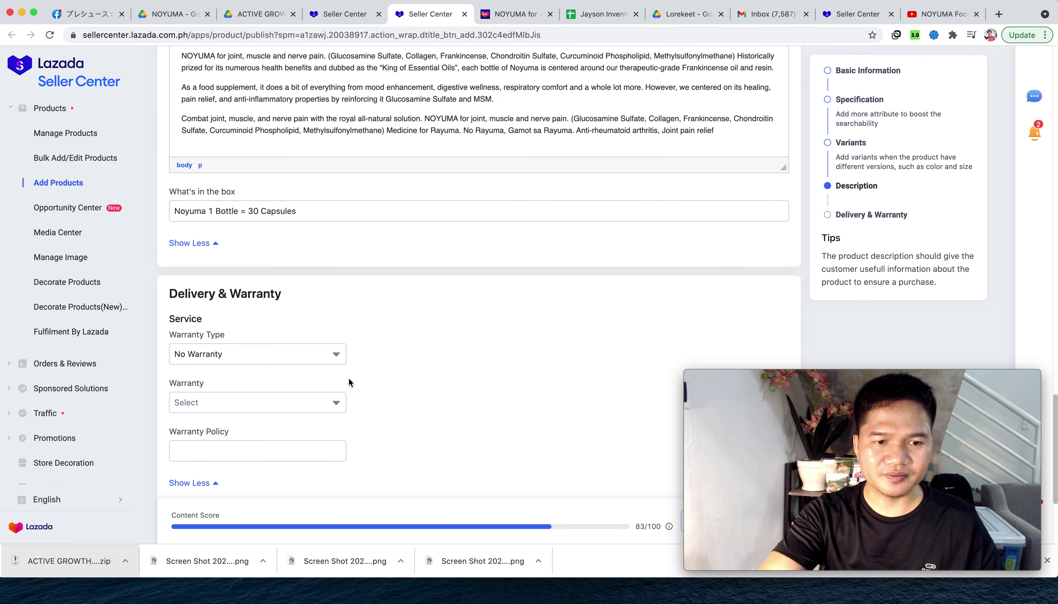
pyautogui.scroll(20, 351, 377)
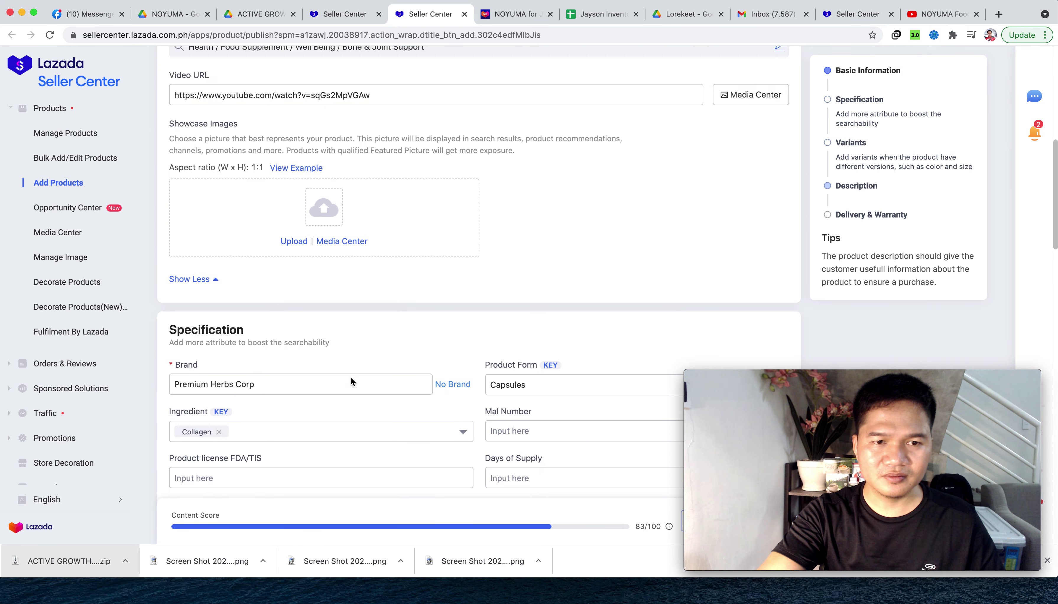
pyautogui.scroll(2, 350, 377)
pyautogui.scroll(-5, 351, 377)
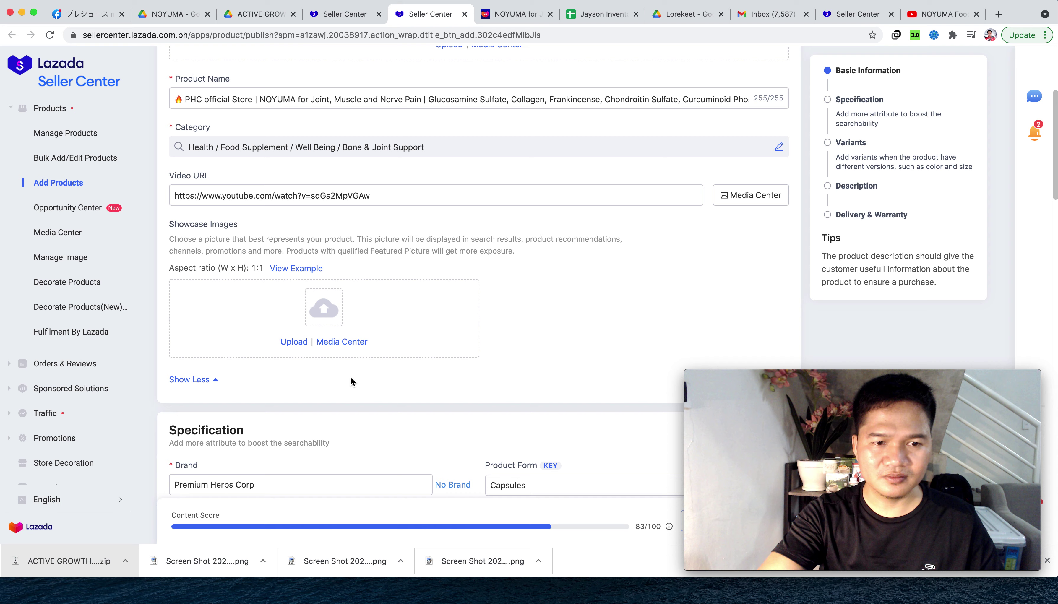
pyautogui.scroll(-3, 363, 378)
pyautogui.scroll(8, 363, 375)
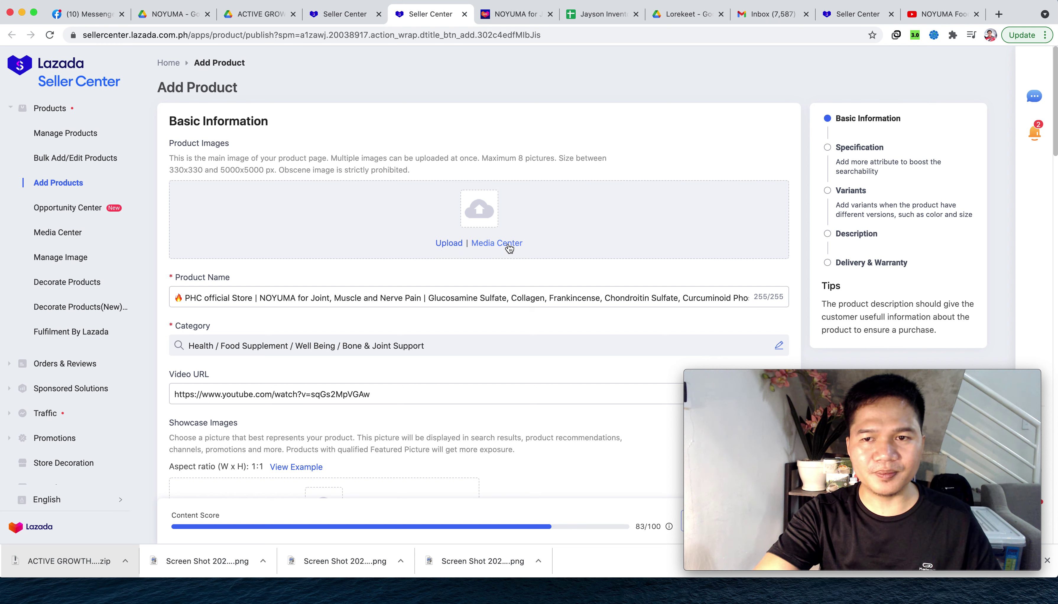
# Open the Noyuma folder in the Media Center gallery for the product images
pyautogui.click(508, 245)
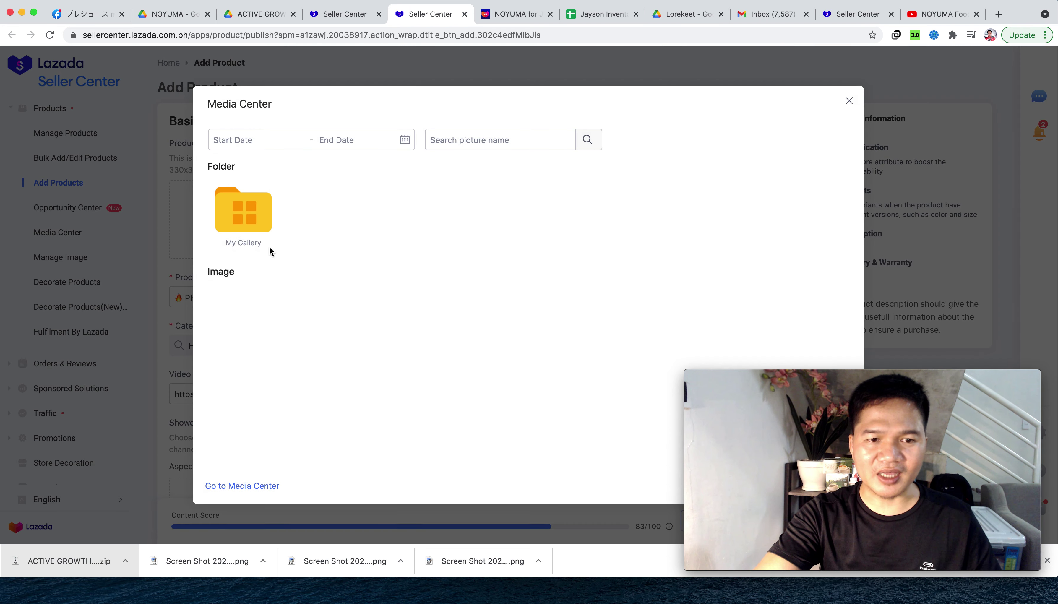
pyautogui.click(255, 216)
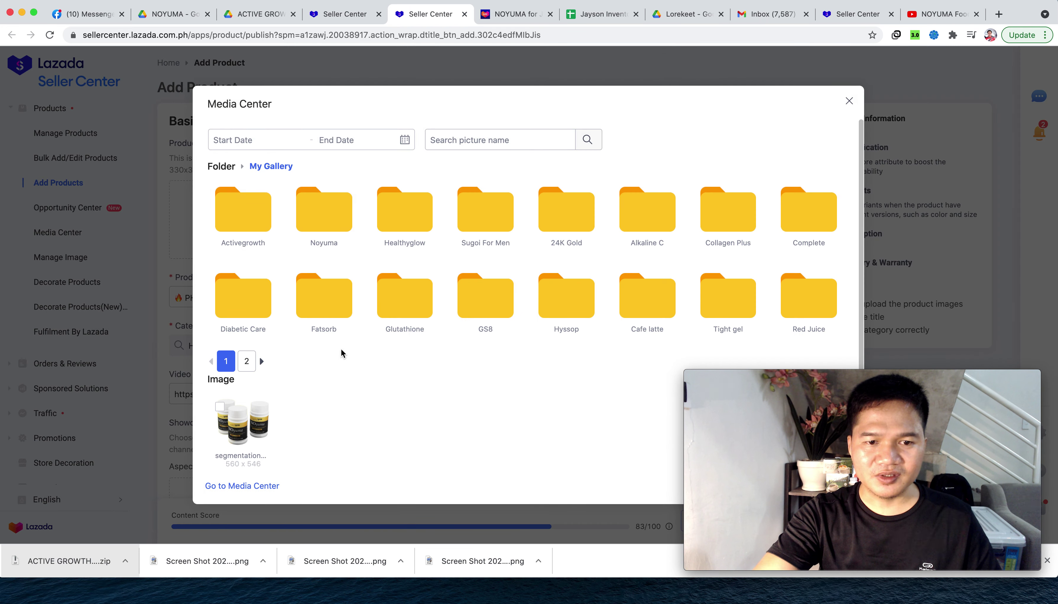
pyautogui.click(326, 220)
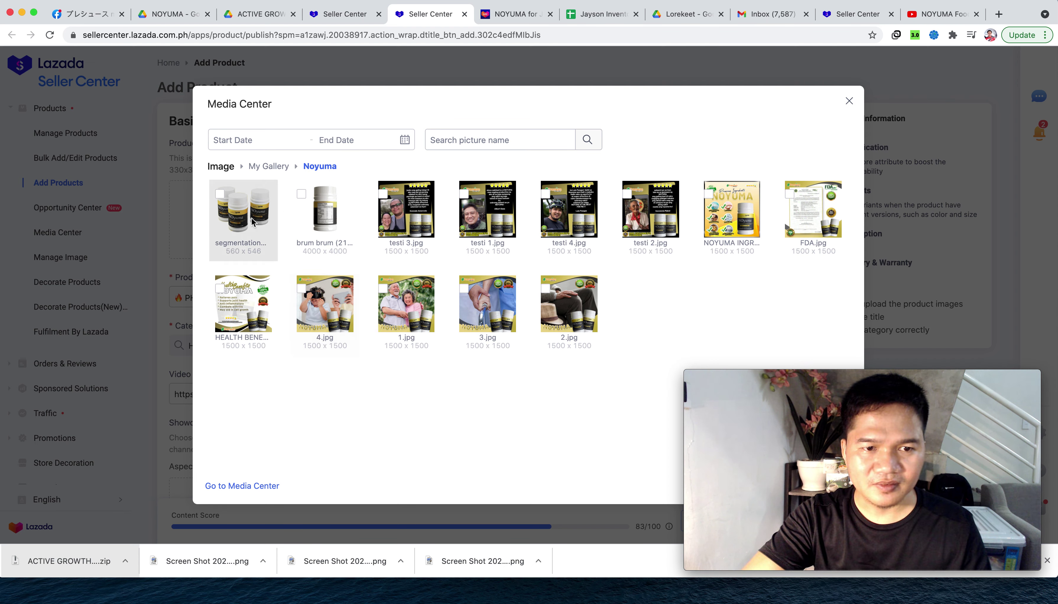
# Select six images including the three-bottle photo, testi 3.jpg, FDA.jpg and testi 2.jpg, and submit
pyautogui.click(225, 202)
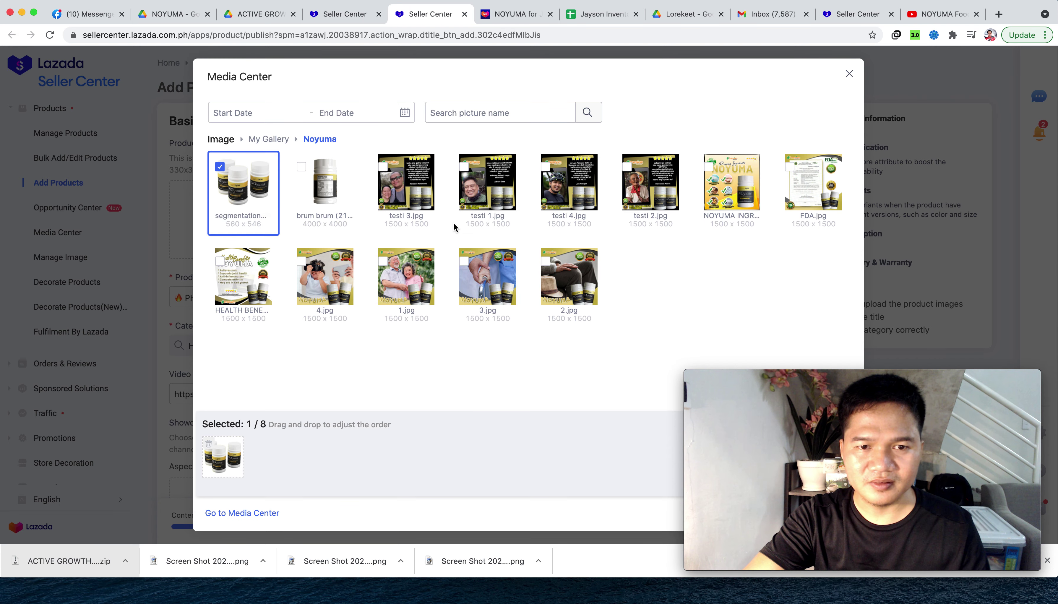
pyautogui.click(405, 181)
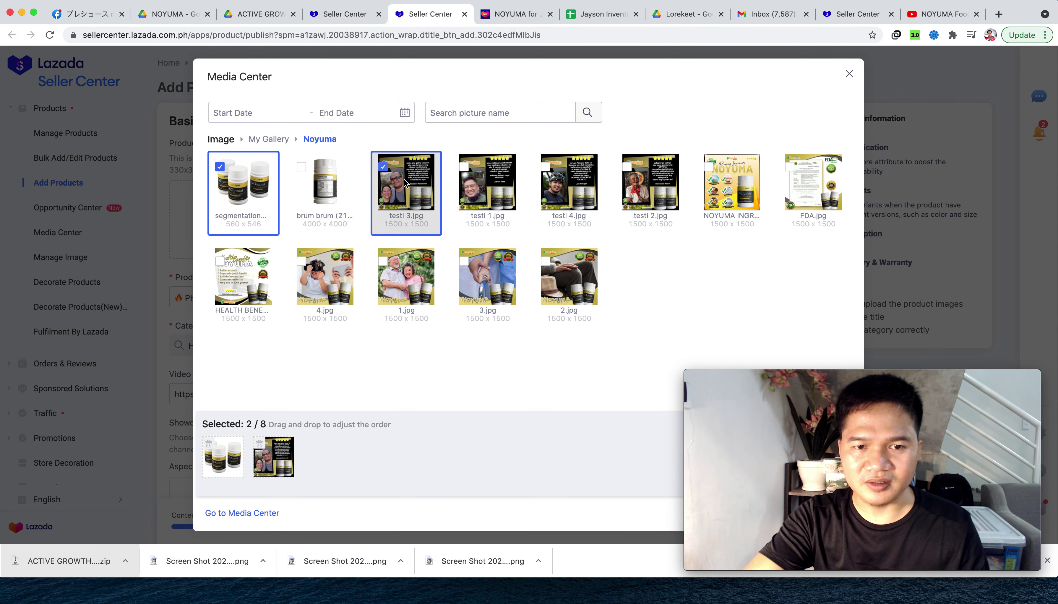
pyautogui.click(725, 190)
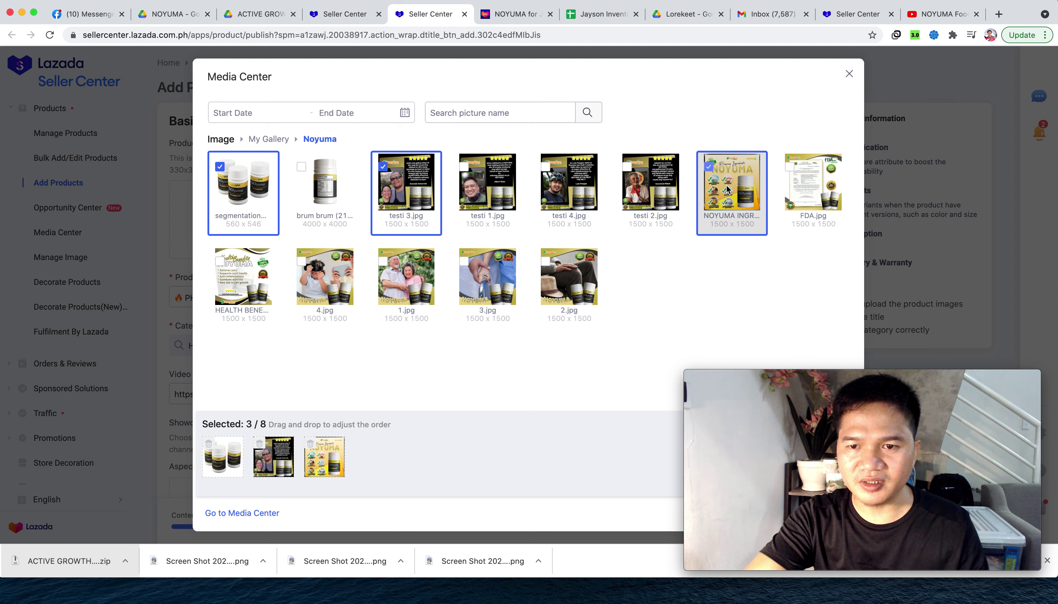
pyautogui.click(811, 183)
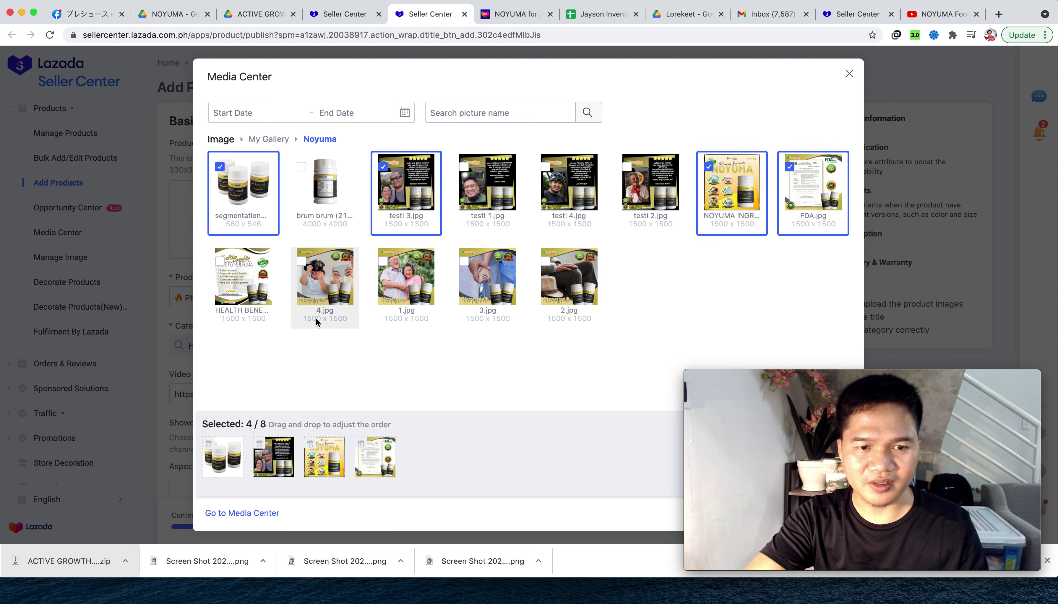
pyautogui.click(252, 279)
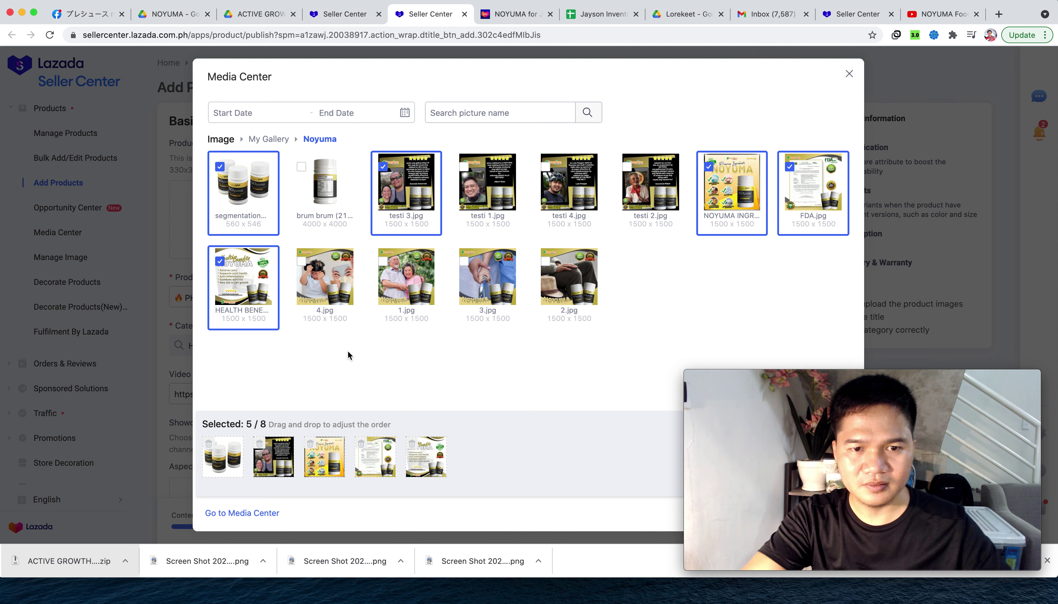
pyautogui.click(645, 201)
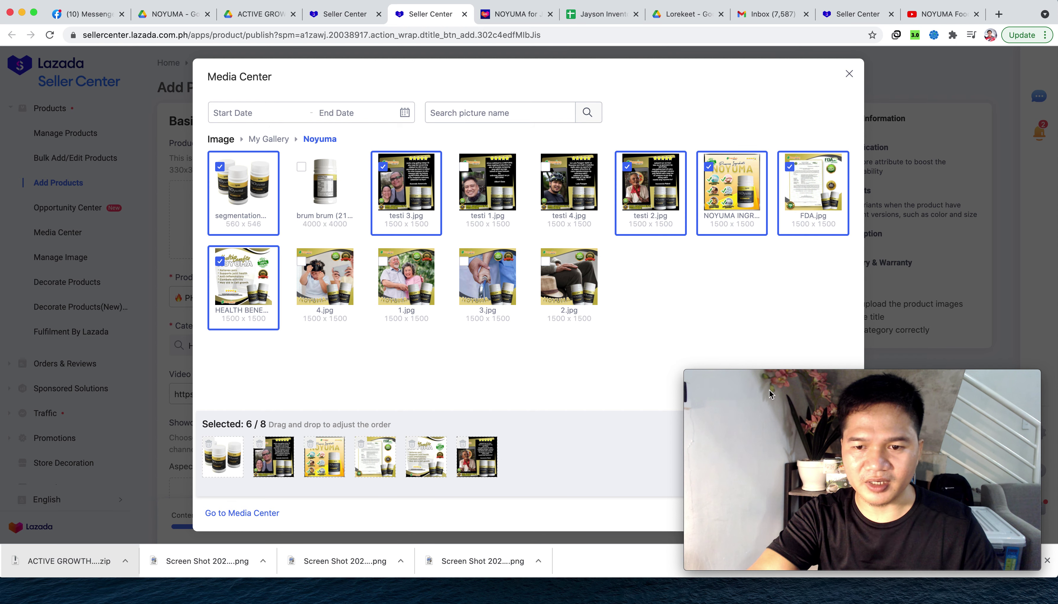
pyautogui.moveTo(727, 387); pyautogui.dragTo(433, 353)
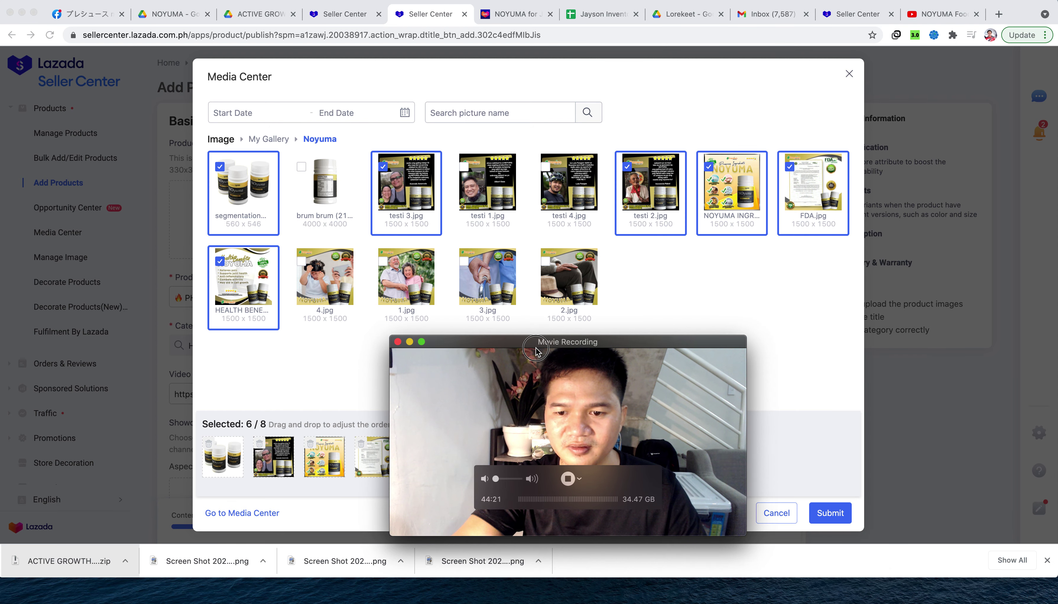
pyautogui.click(833, 517)
pyautogui.click(828, 513)
pyautogui.moveTo(601, 342); pyautogui.dragTo(876, 354)
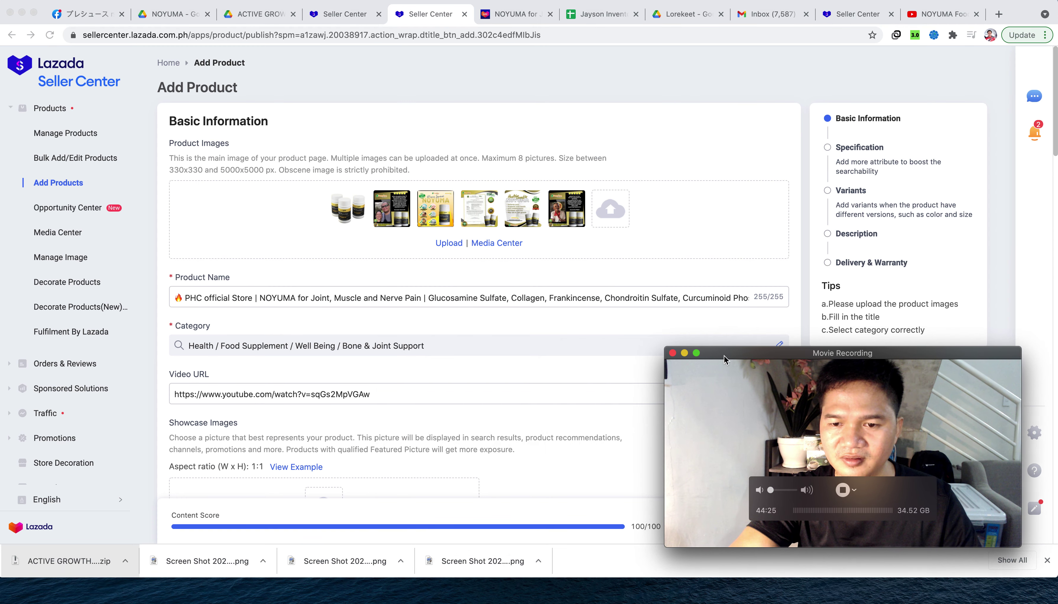
# Check Specification, Description and Delivery & Warranty, then submit, which returns BIZ_CHECK_SELLER_ACCOUNT_INACTIVE
pyautogui.click(497, 404)
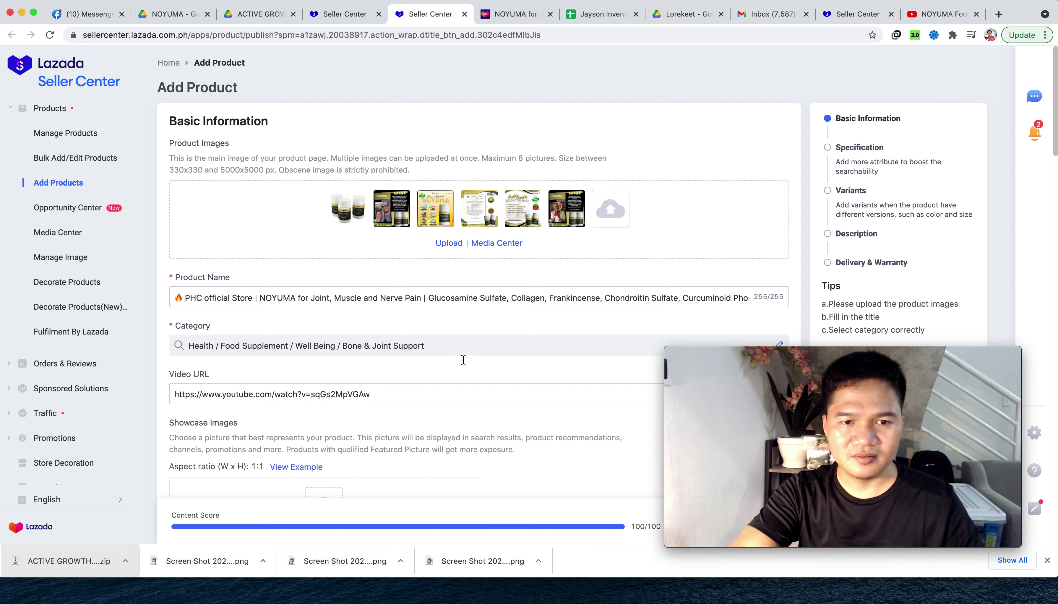
pyautogui.scroll(-10, 477, 355)
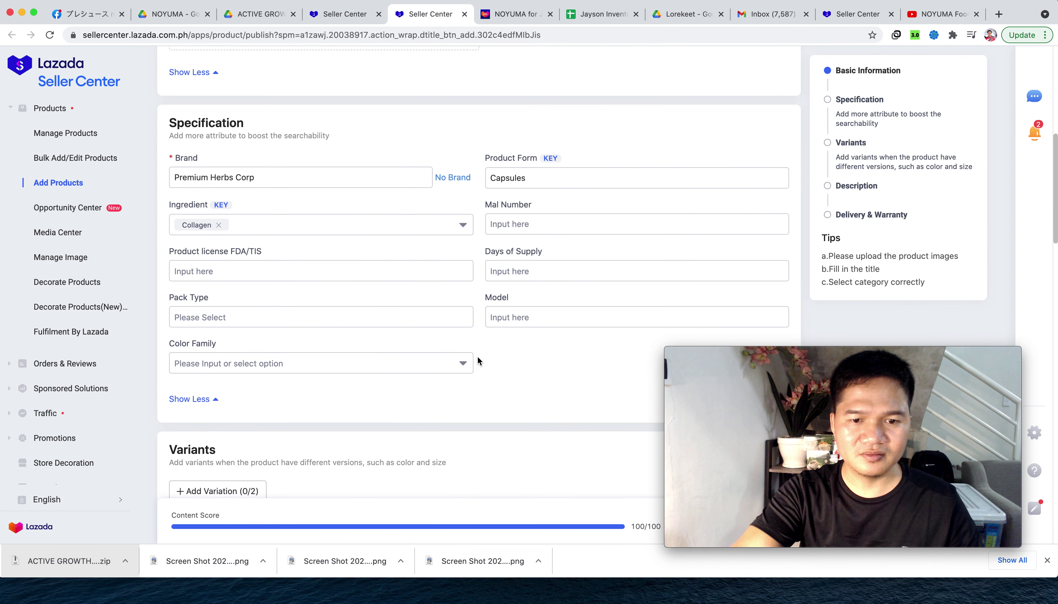
pyautogui.scroll(-12, 479, 360)
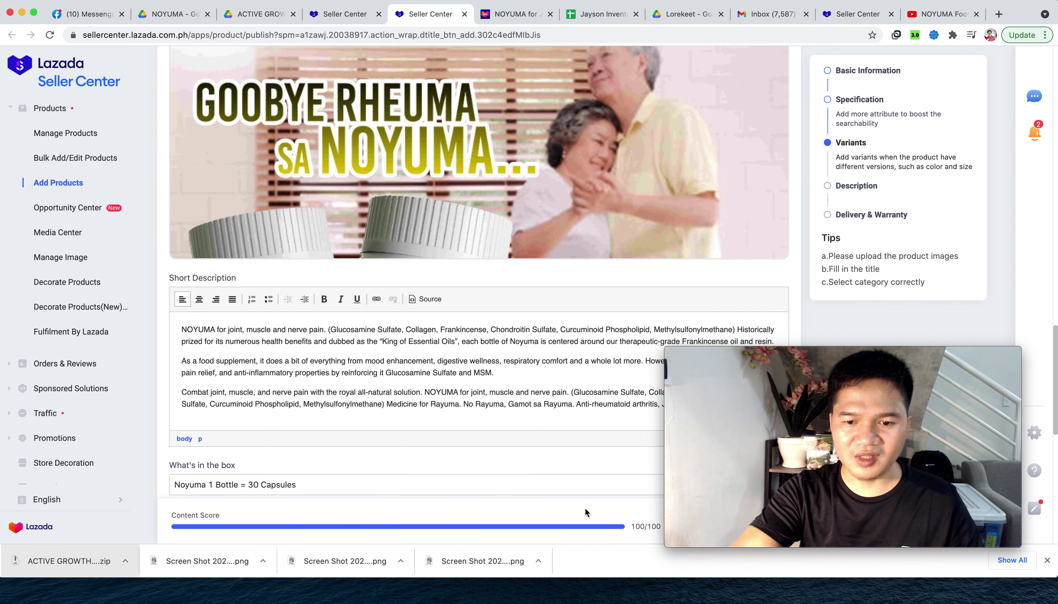
pyautogui.scroll(-1, 586, 513)
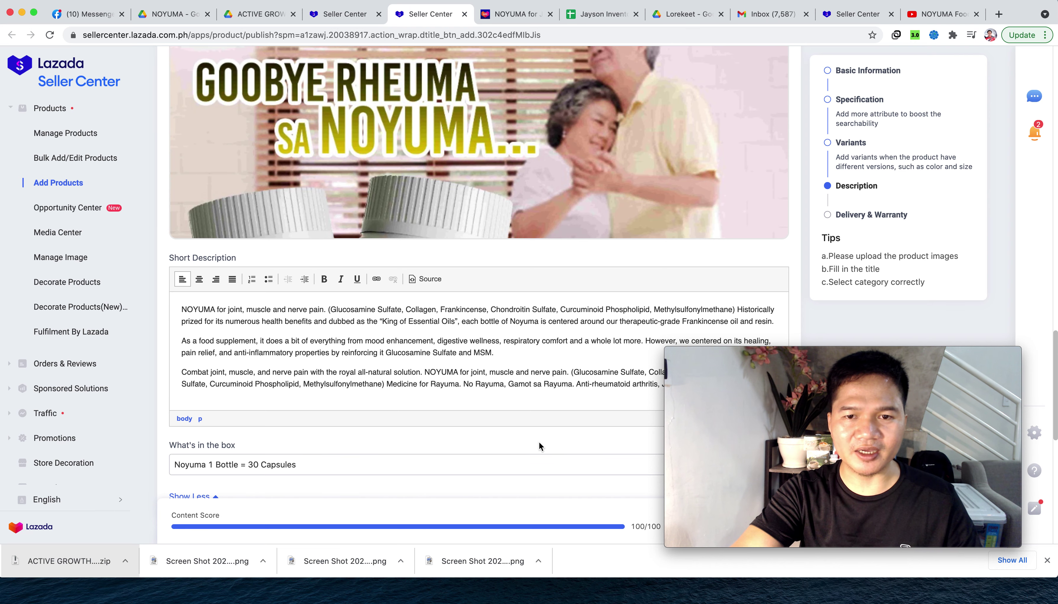
pyautogui.scroll(-10, 539, 445)
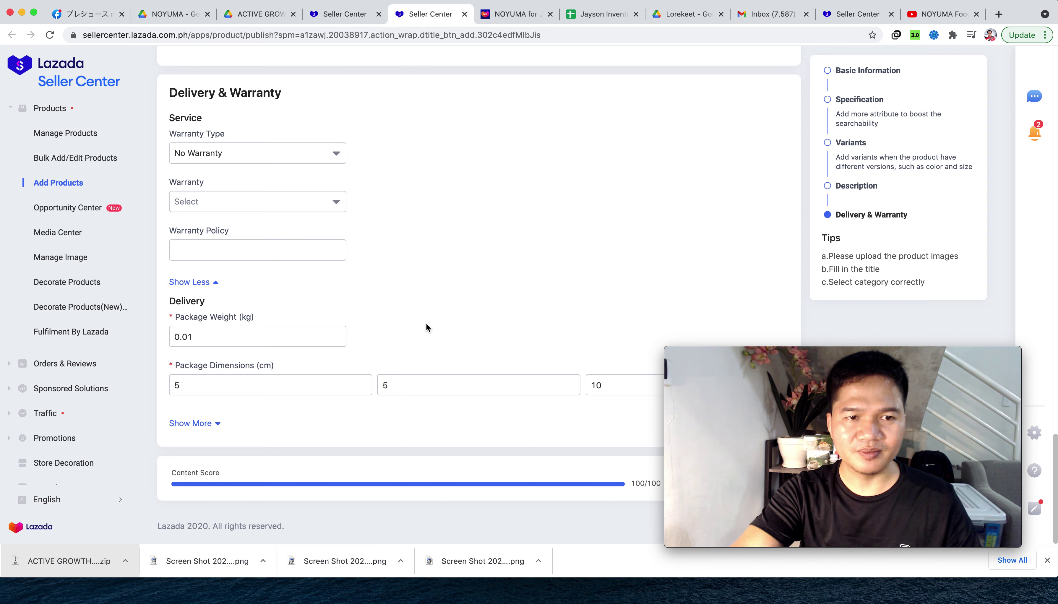
pyautogui.scroll(15, 426, 323)
pyautogui.scroll(-5, 798, 354)
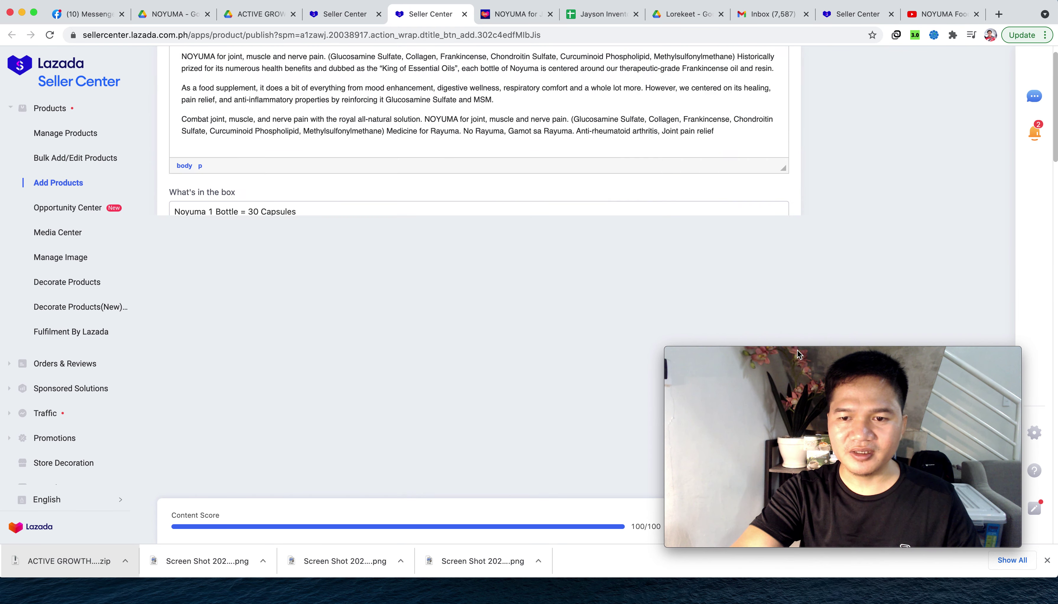
pyautogui.moveTo(834, 353); pyautogui.dragTo(502, 345)
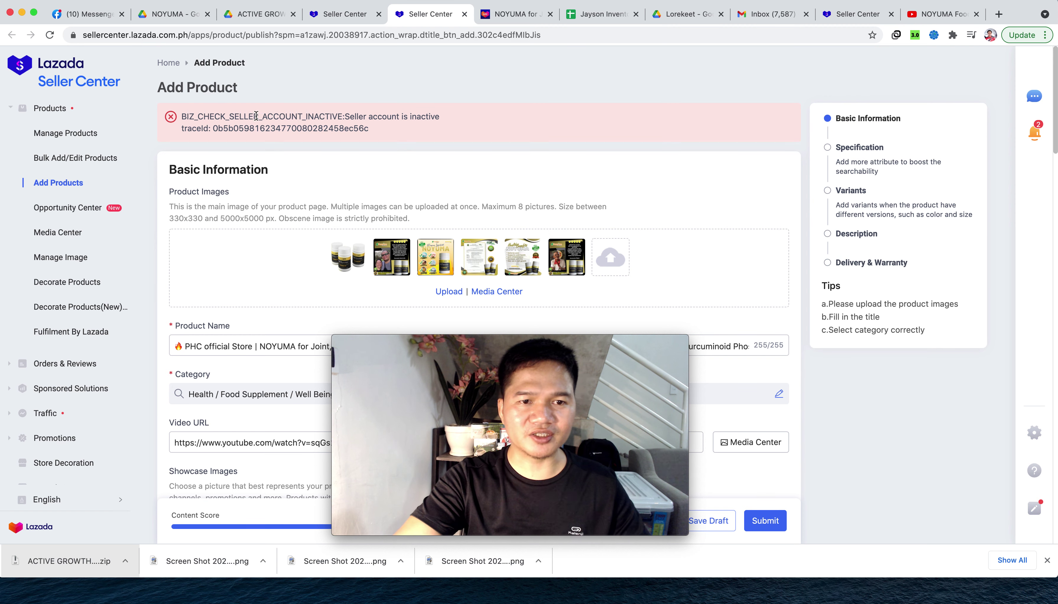
pyautogui.moveTo(564, 368)
pyautogui.moveTo(563, 368); pyautogui.dragTo(891, 375)
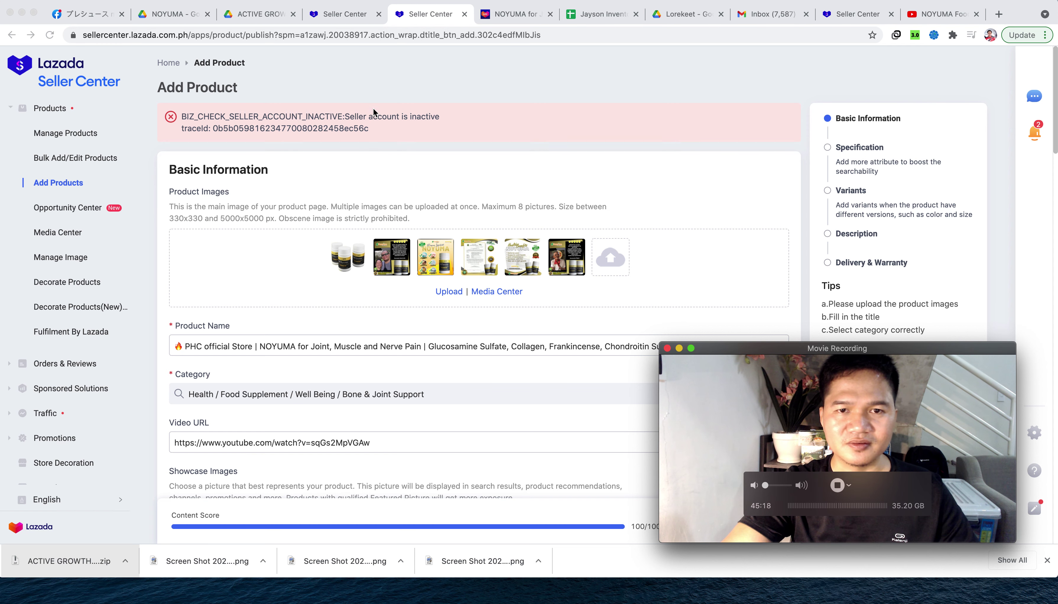
# From Manage Products, open the Profile page and view its Bank Account and Warehouse Address sections
pyautogui.click(352, 17)
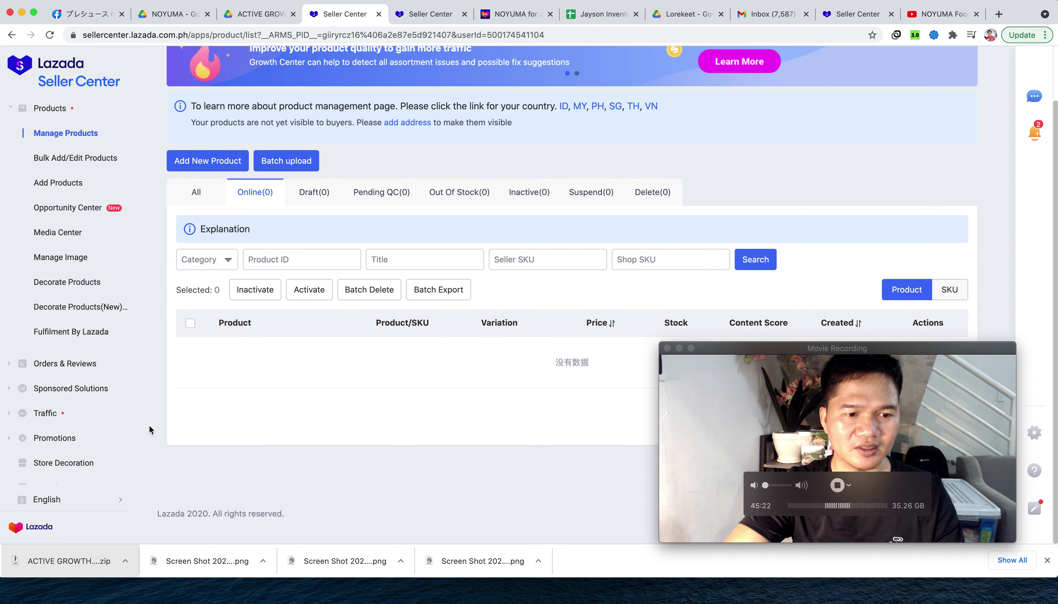
pyautogui.scroll(-1, 111, 421)
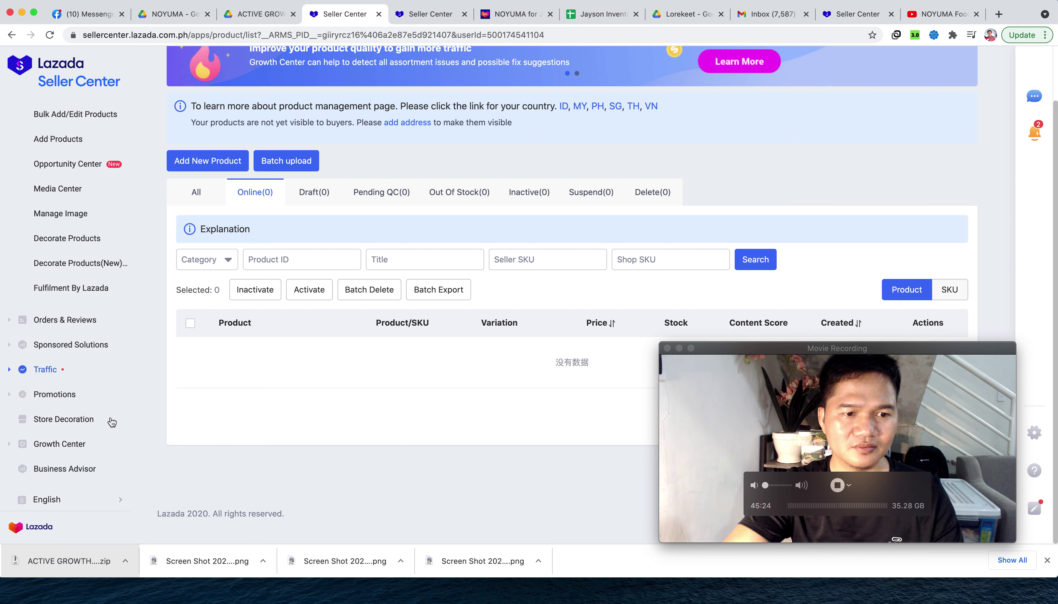
pyautogui.scroll(-3, 112, 421)
pyautogui.moveTo(947, 347); pyautogui.dragTo(900, 346)
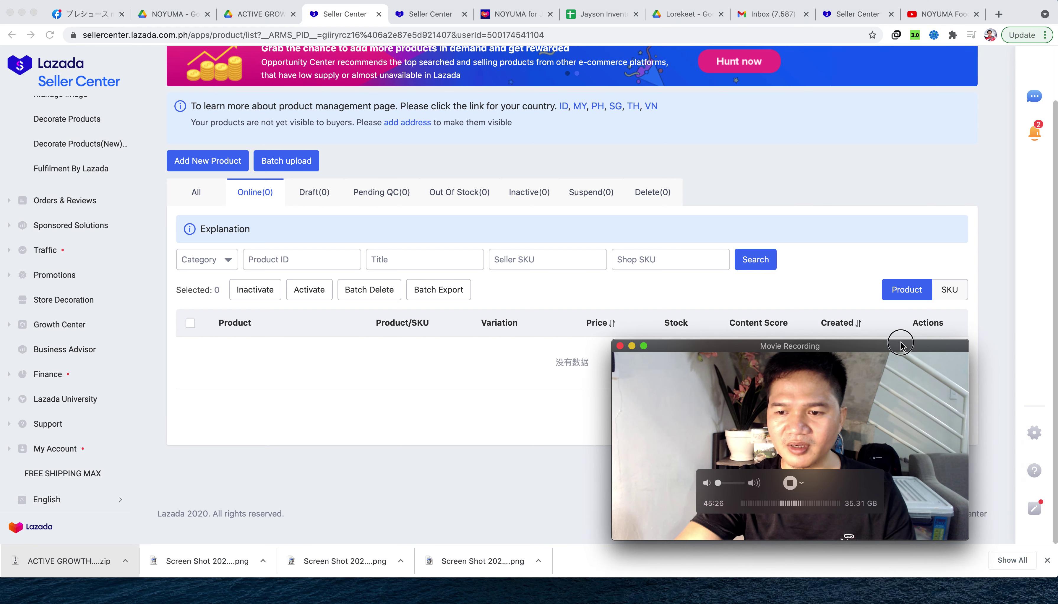
pyautogui.click(1034, 434)
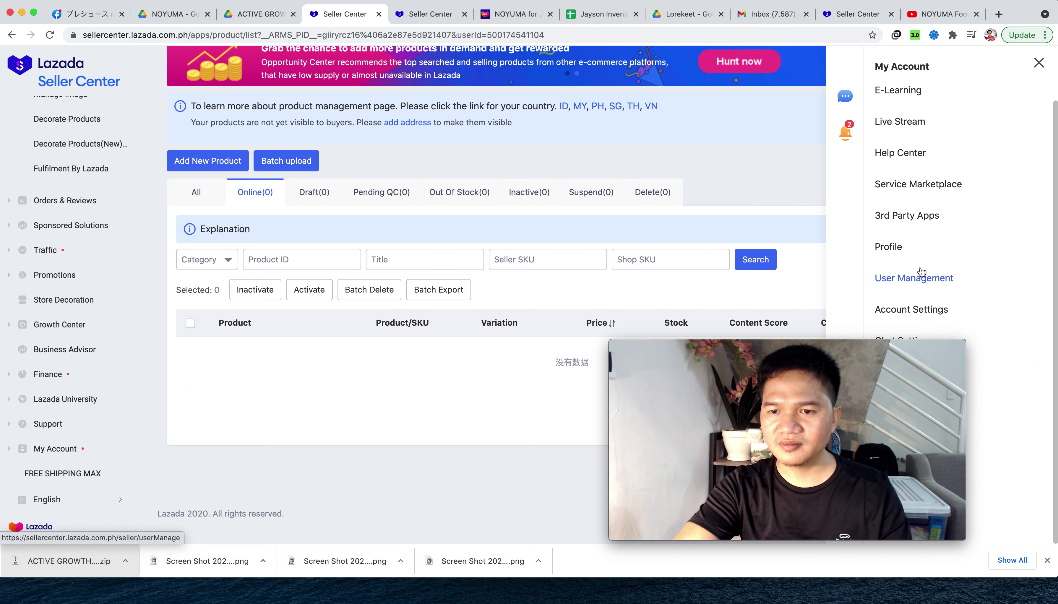
pyautogui.click(888, 246)
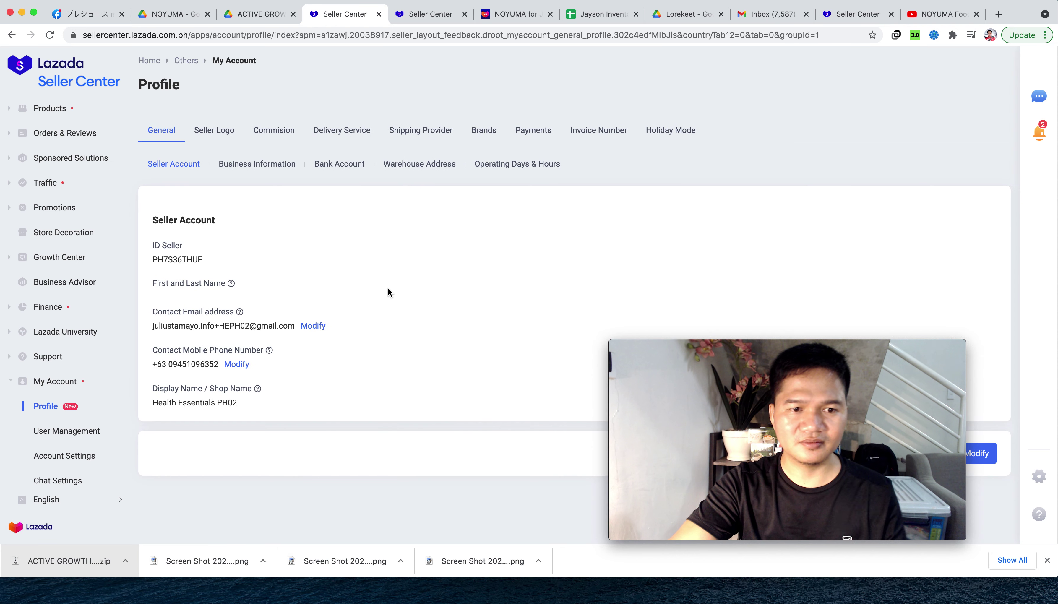
pyautogui.click(338, 165)
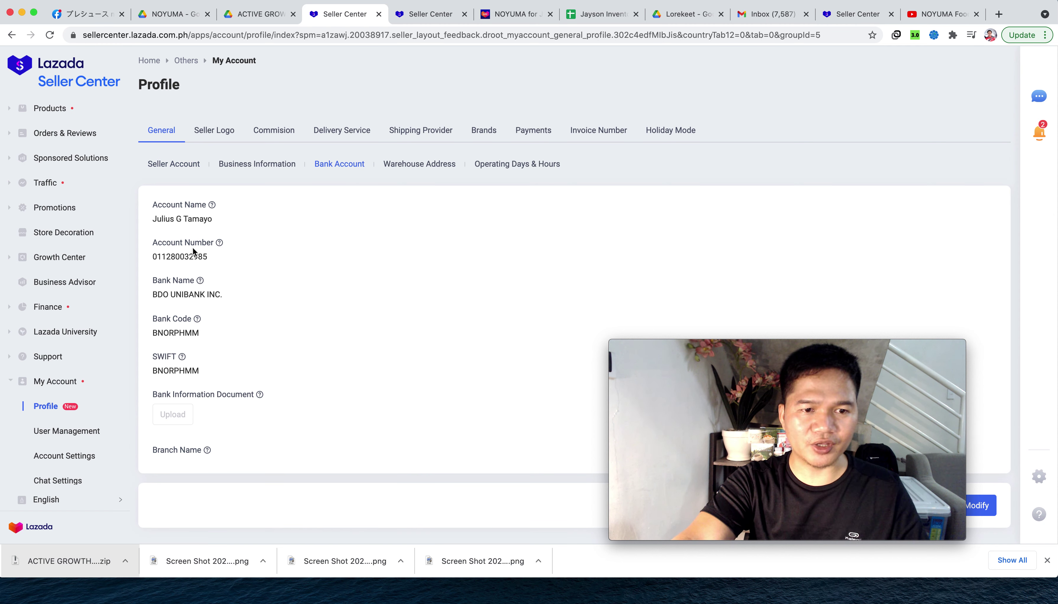
pyautogui.click(418, 164)
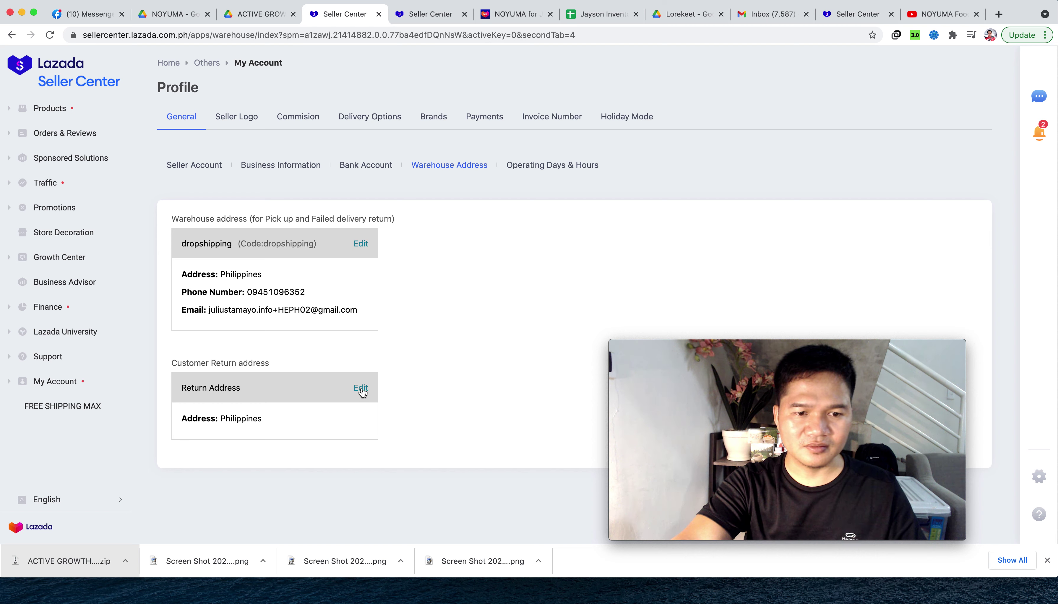
# Edit the dropshipping warehouse address and pick Rizal as the region
pyautogui.click(362, 245)
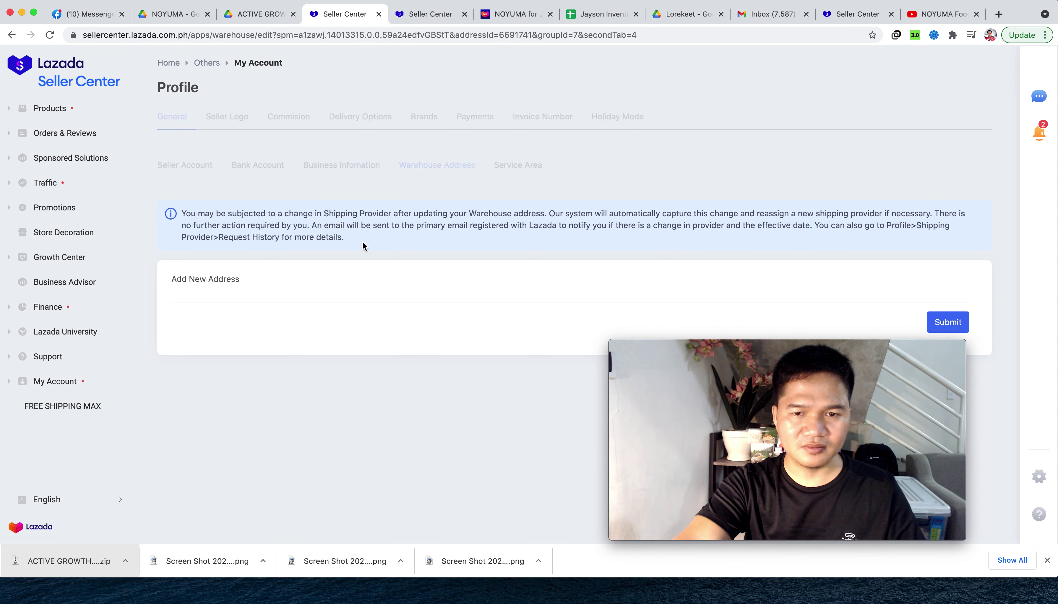
pyautogui.scroll(-3, 242, 318)
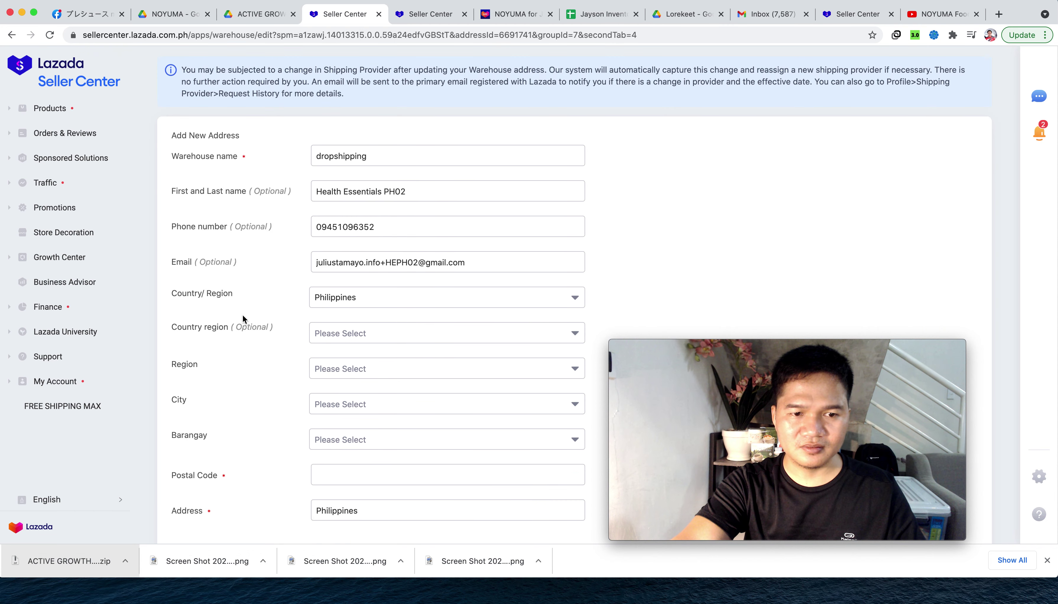
pyautogui.scroll(-2, 243, 317)
pyautogui.scroll(-1, 242, 318)
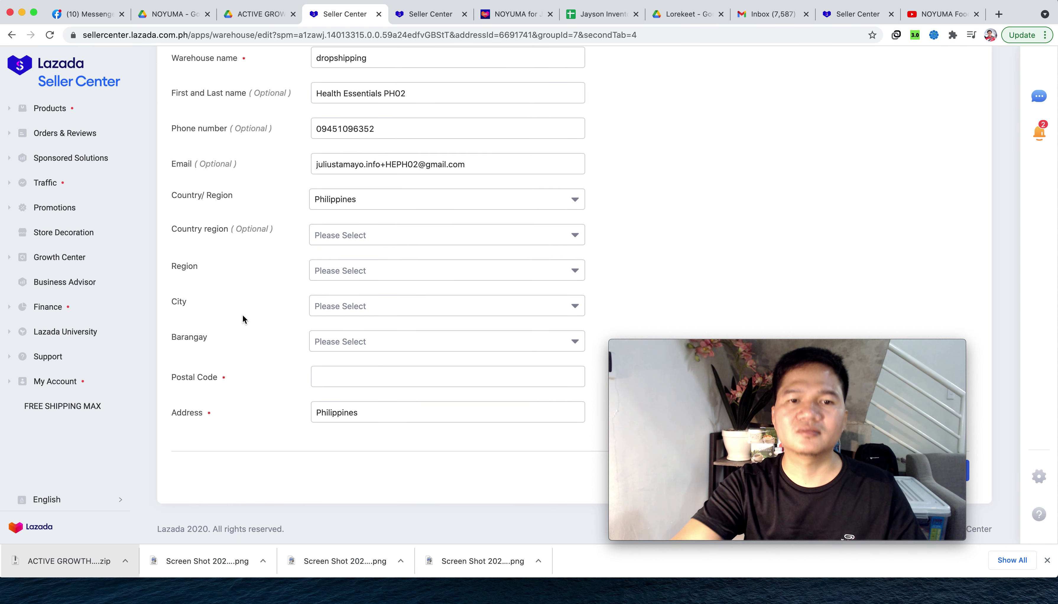
pyautogui.click(367, 275)
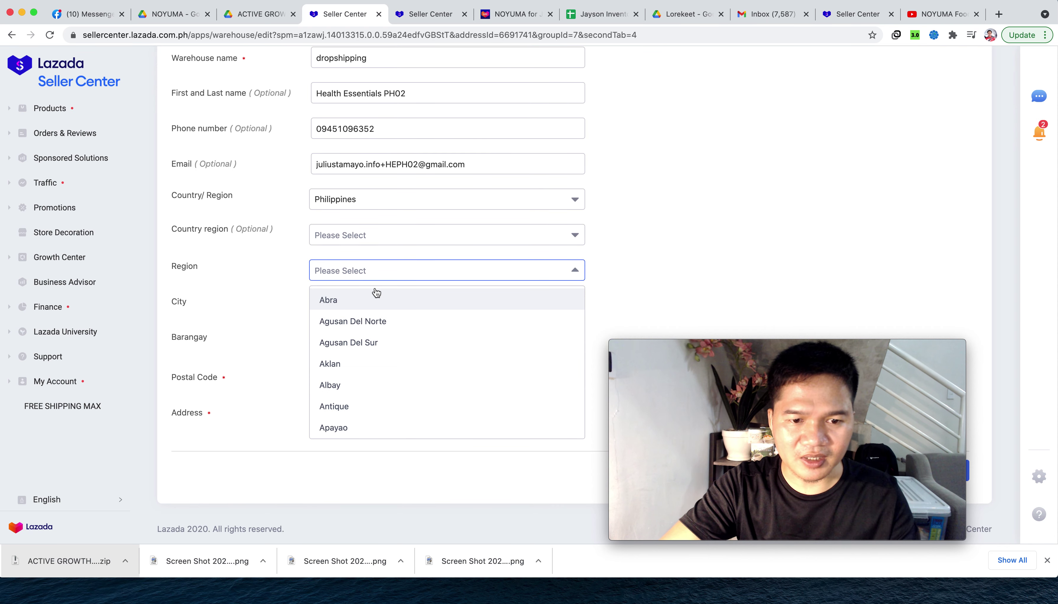
pyautogui.scroll(-1, 370, 361)
pyautogui.click(350, 271)
pyautogui.click(354, 271)
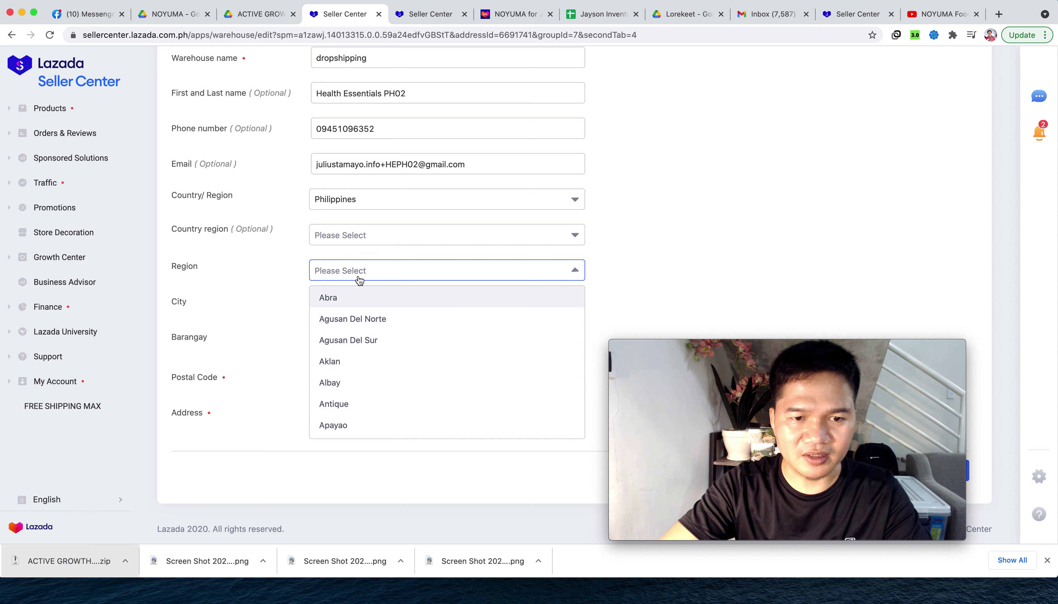
pyautogui.scroll(-10, 376, 354)
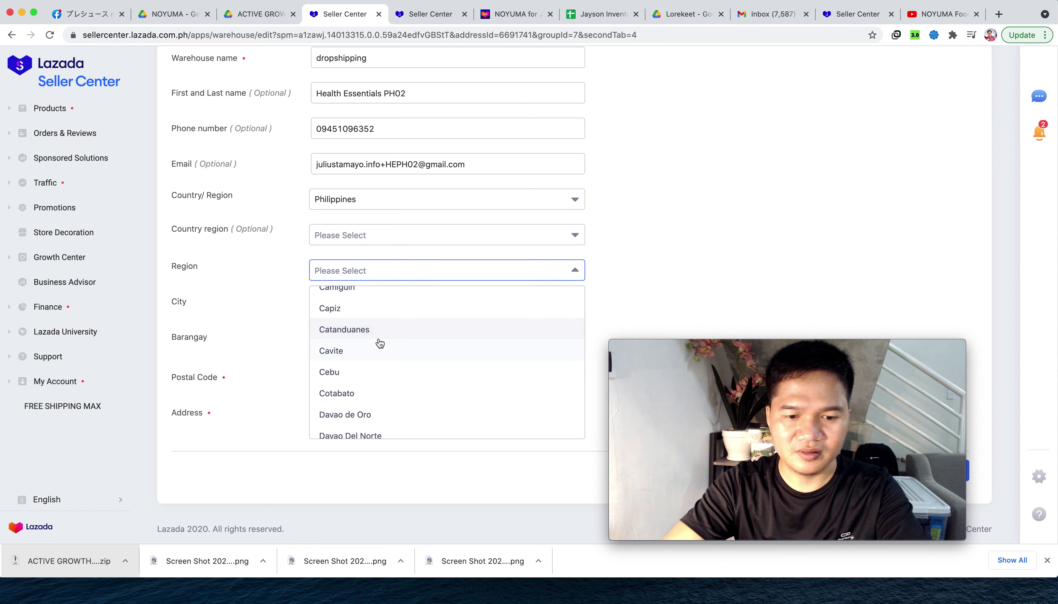
pyautogui.scroll(-20, 375, 354)
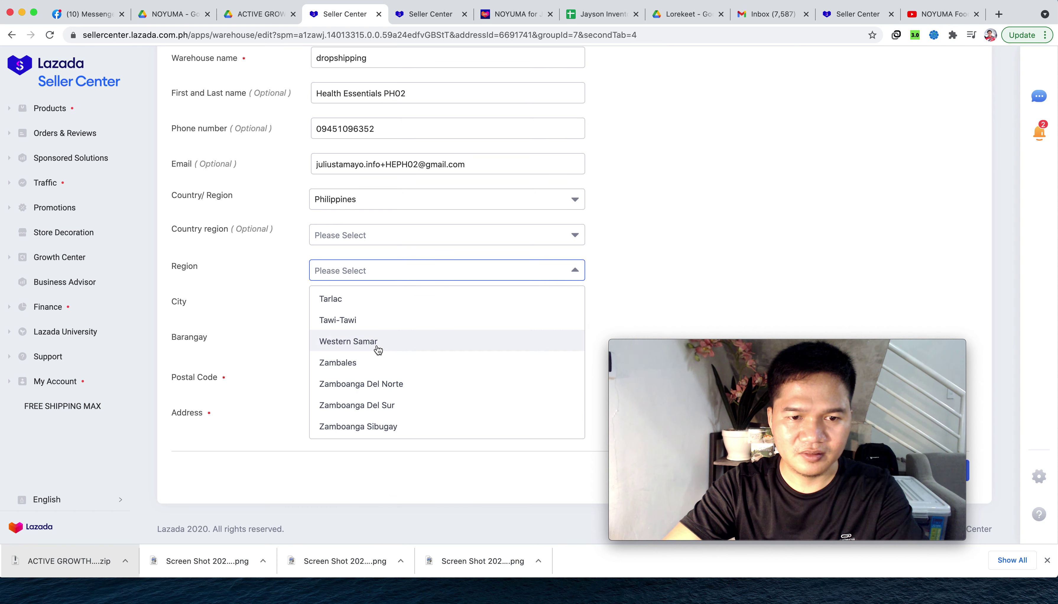
pyautogui.scroll(2, 365, 342)
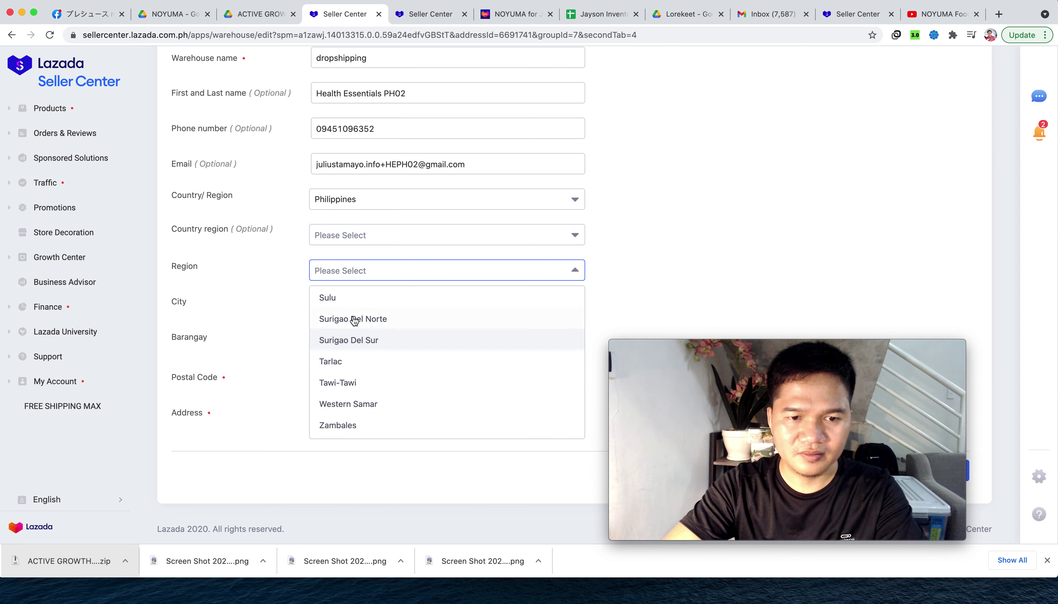
pyautogui.scroll(1, 355, 321)
pyautogui.scroll(-2, 363, 357)
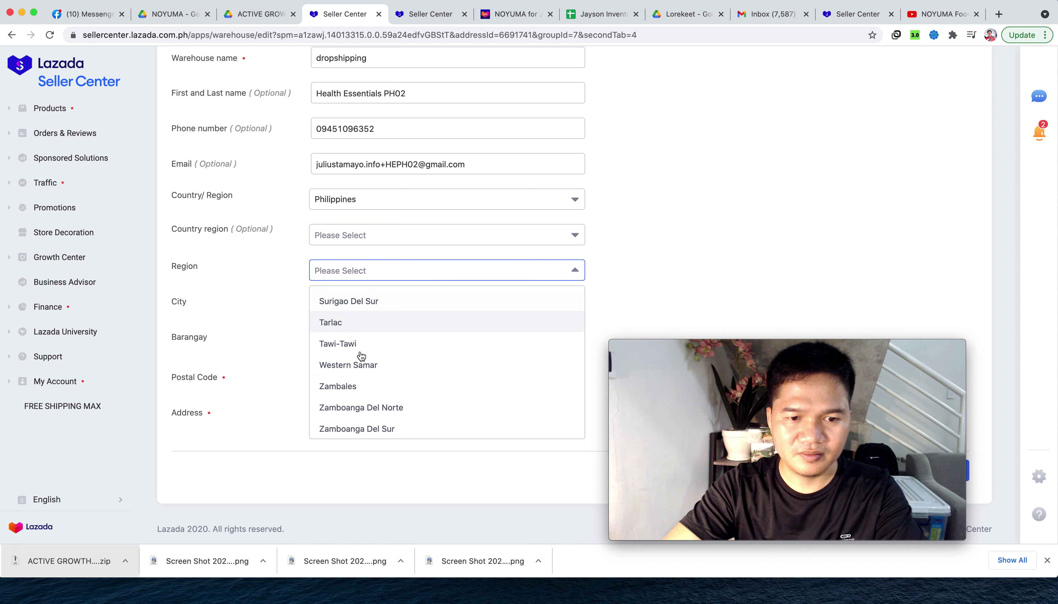
pyautogui.scroll(8, 361, 356)
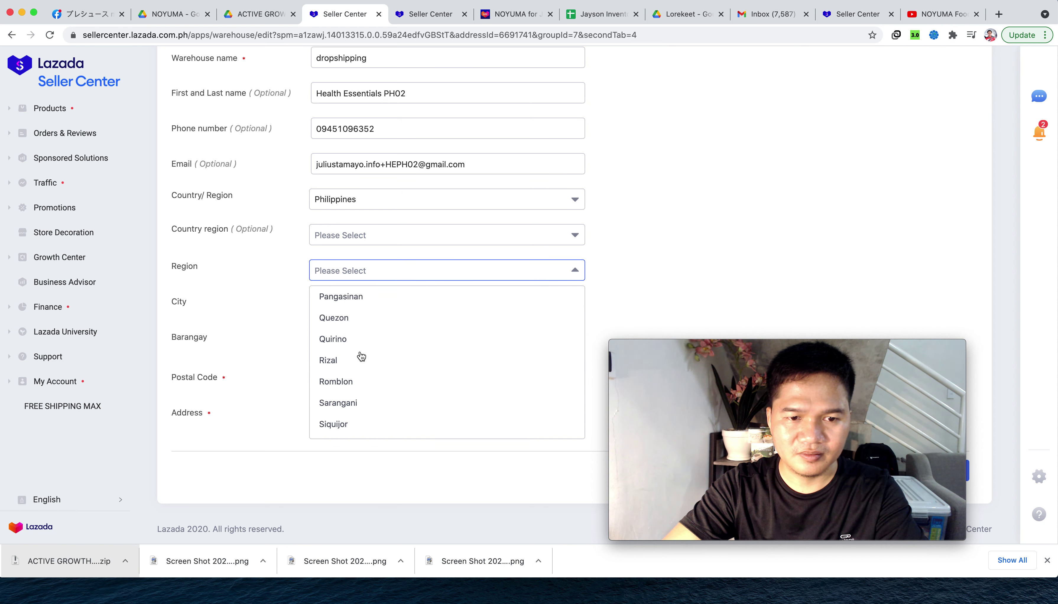
pyautogui.click(345, 368)
# Choose Antipolo as city and San Roque (Pob.) as barangay, with postal code 1870
pyautogui.click(353, 307)
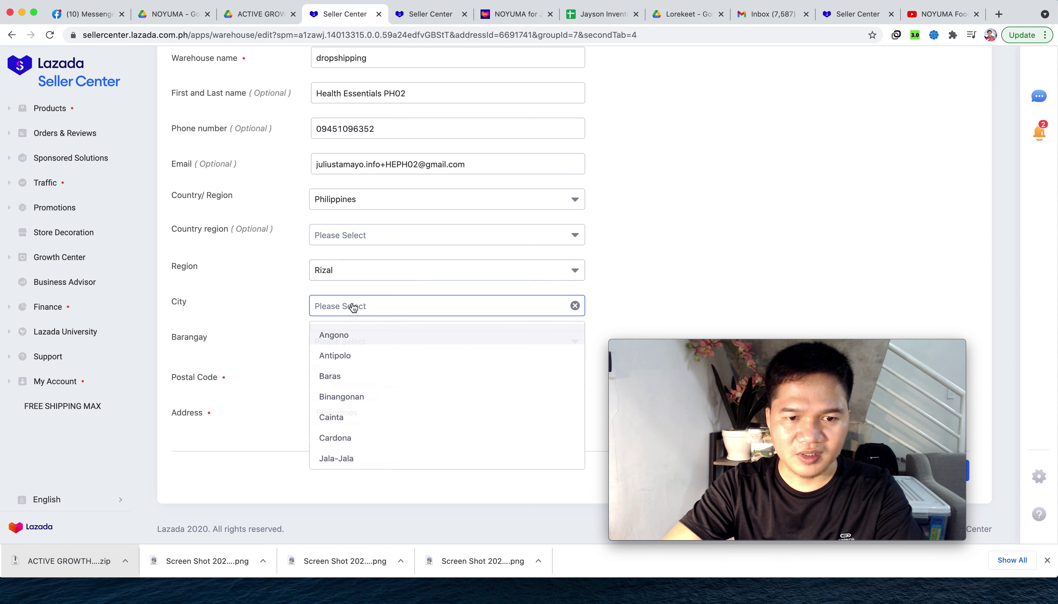
pyautogui.click(349, 354)
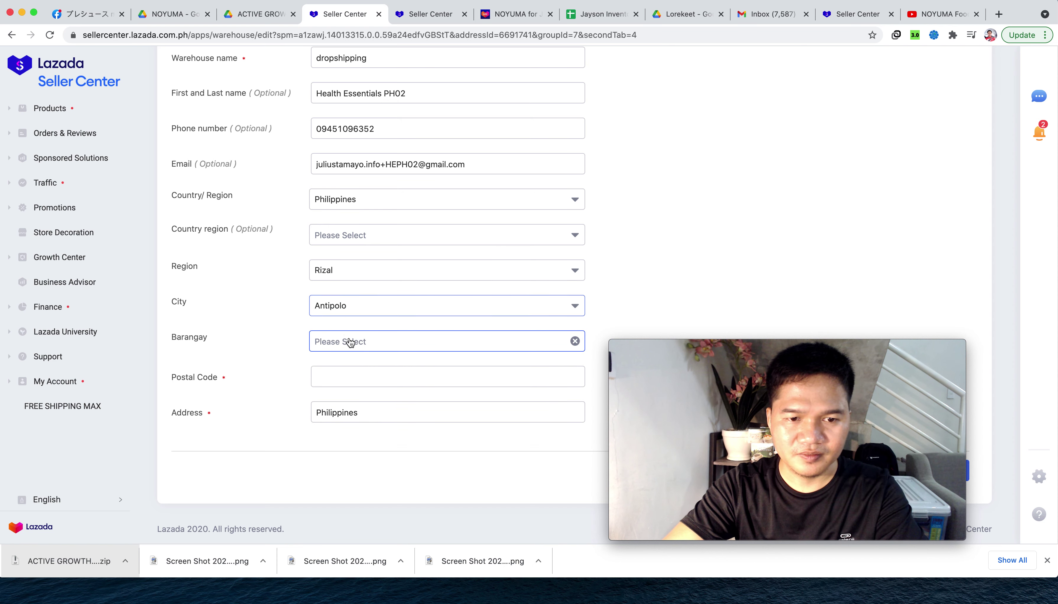
pyautogui.click(350, 342)
pyautogui.scroll(-3, 371, 478)
pyautogui.scroll(-4, 373, 481)
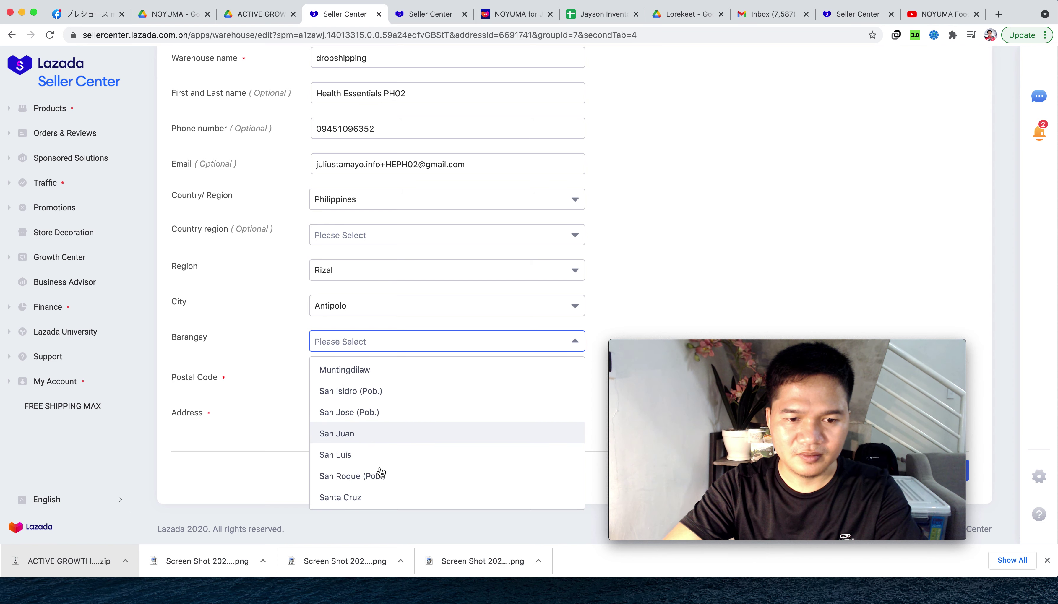
pyautogui.click(357, 474)
pyautogui.click(343, 384)
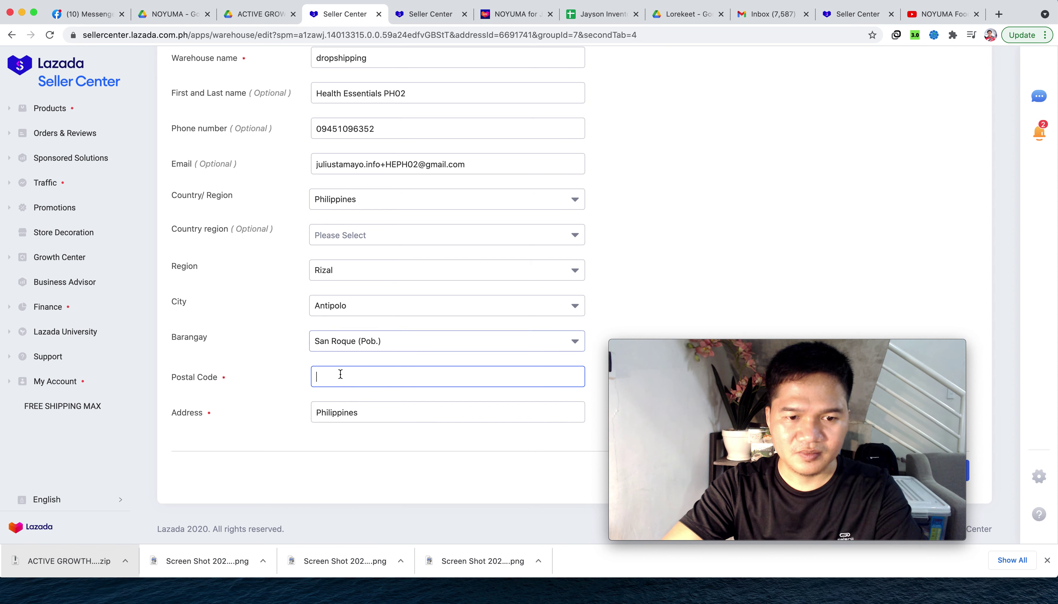
pyautogui.write('1870')
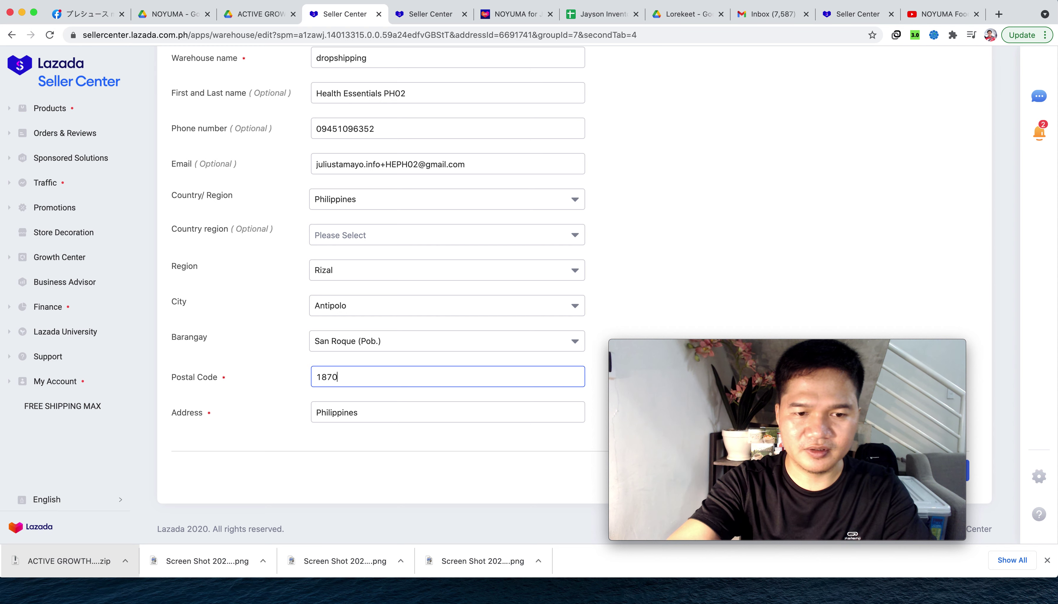
# Submit the warehouse address, then start editing the customer return address
pyautogui.scroll(3, 342, 382)
pyautogui.scroll(-3, 342, 381)
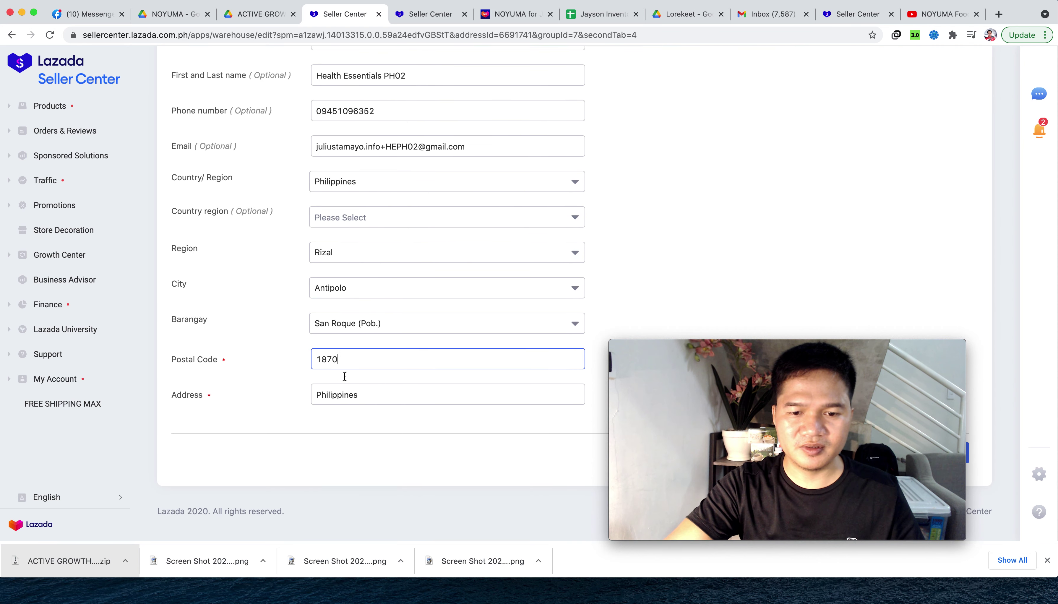
pyautogui.moveTo(902, 350); pyautogui.dragTo(301, 353)
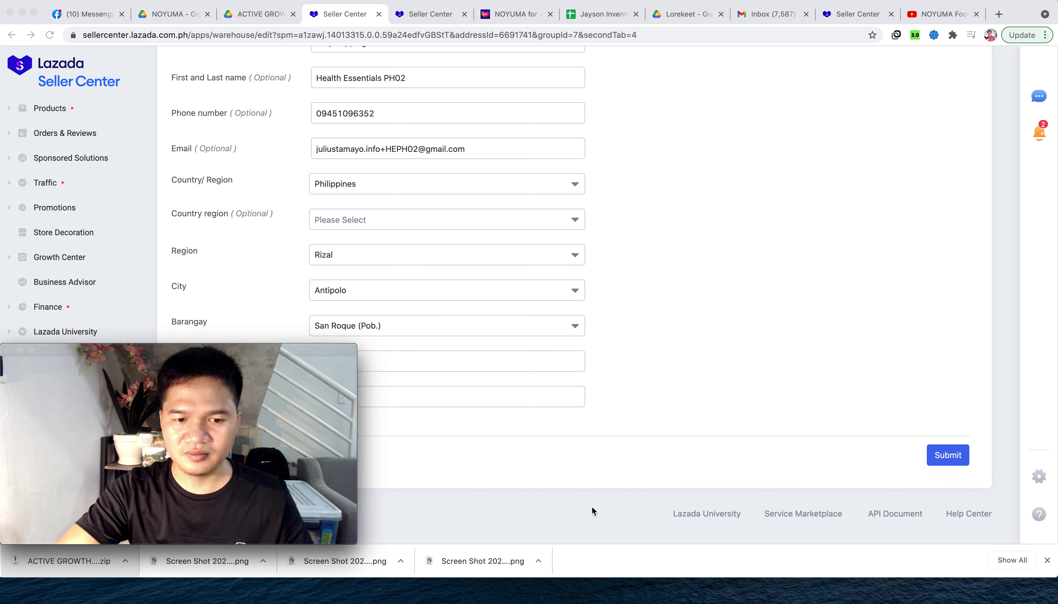
pyautogui.click(946, 453)
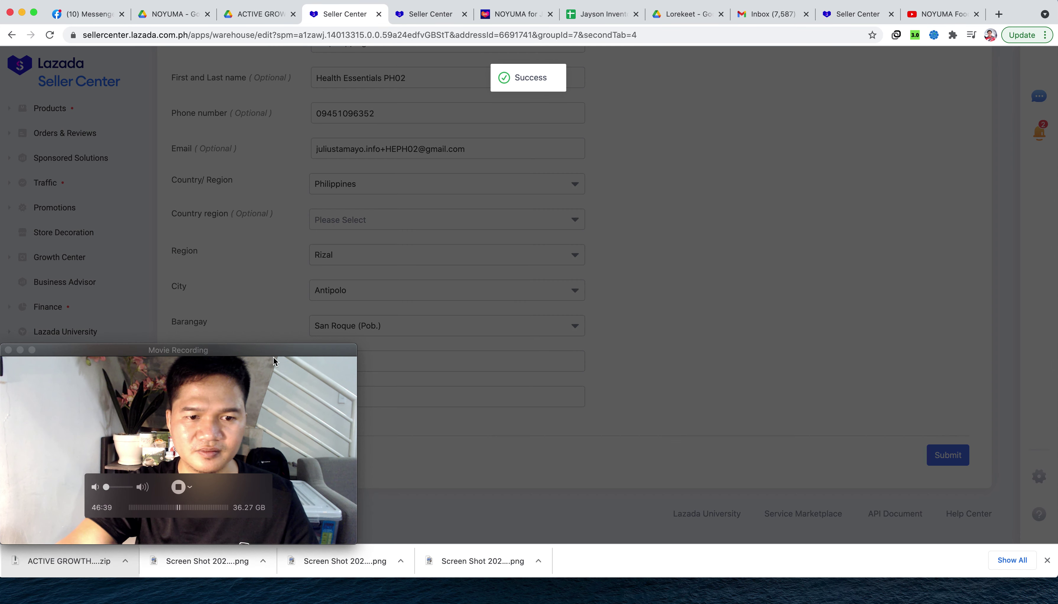
pyautogui.moveTo(273, 356); pyautogui.dragTo(982, 15)
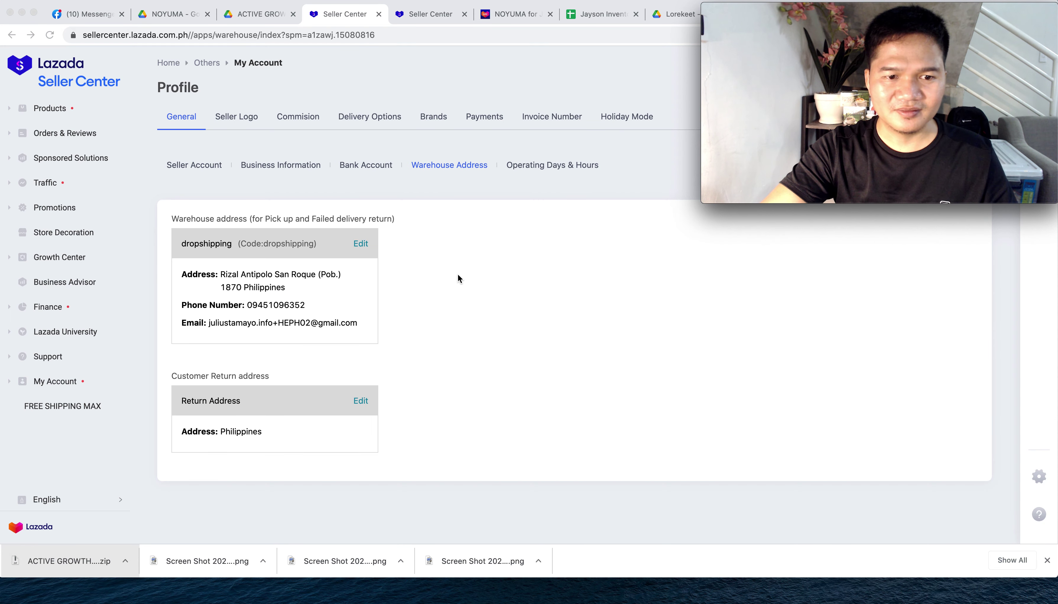
pyautogui.click(360, 401)
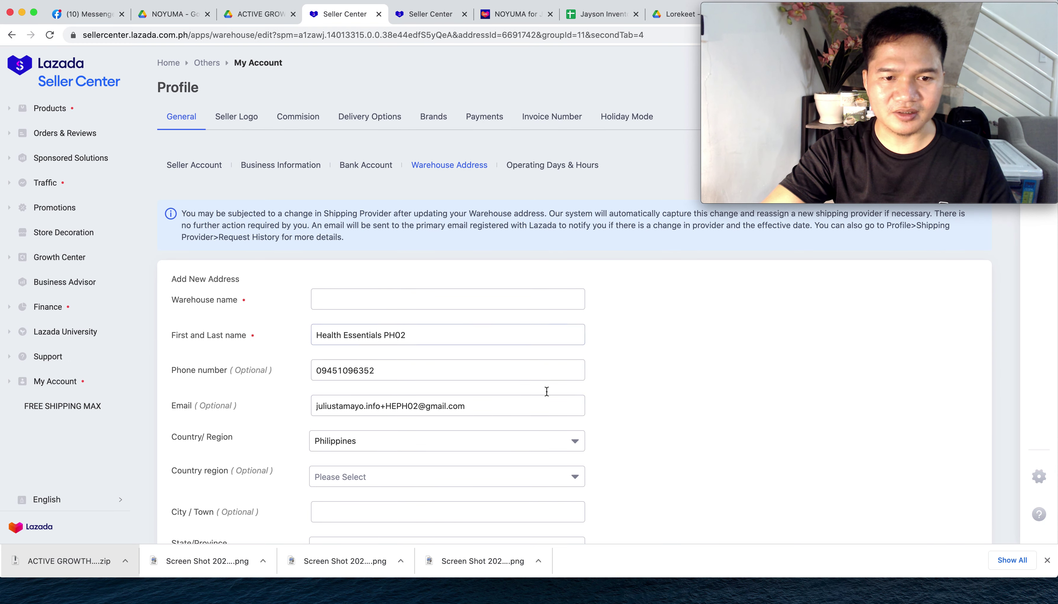
# Set the return address province to Rizal and the city to Antipolo
pyautogui.click(347, 325)
pyautogui.scroll(-6, 257, 342)
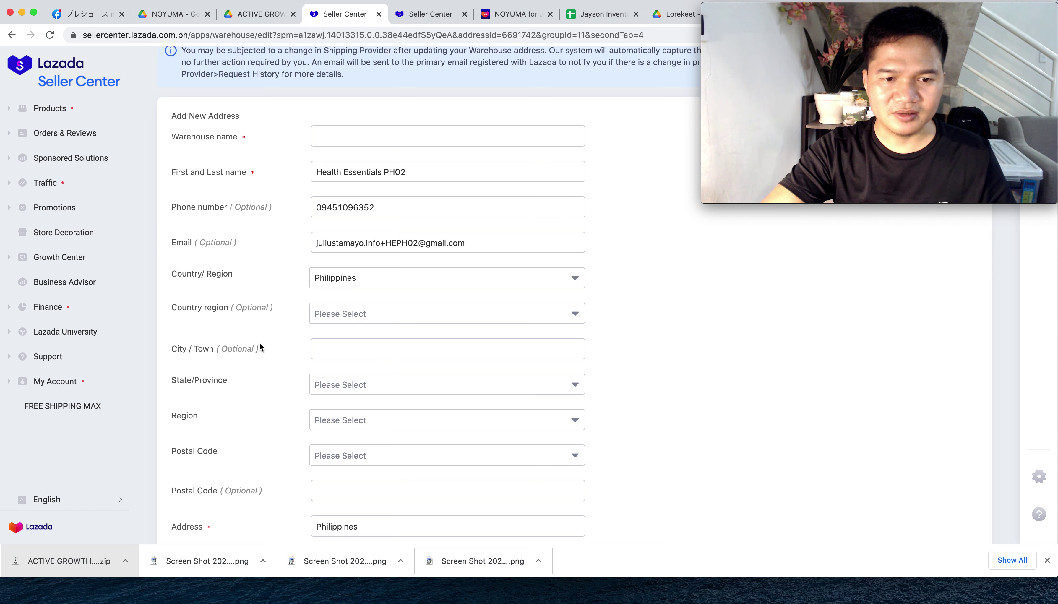
pyautogui.click(339, 297)
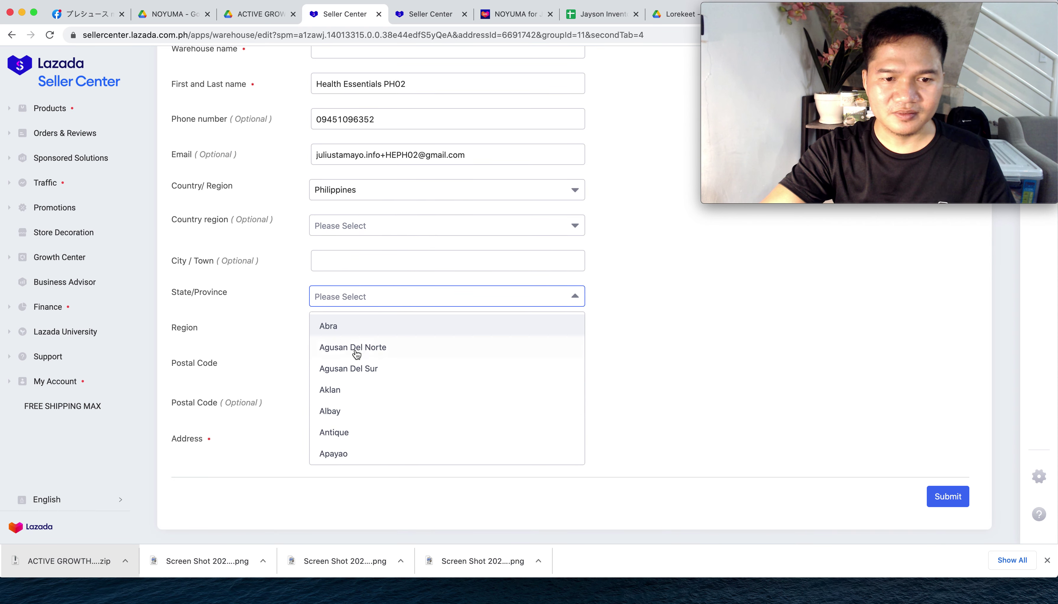
pyautogui.scroll(-10, 363, 375)
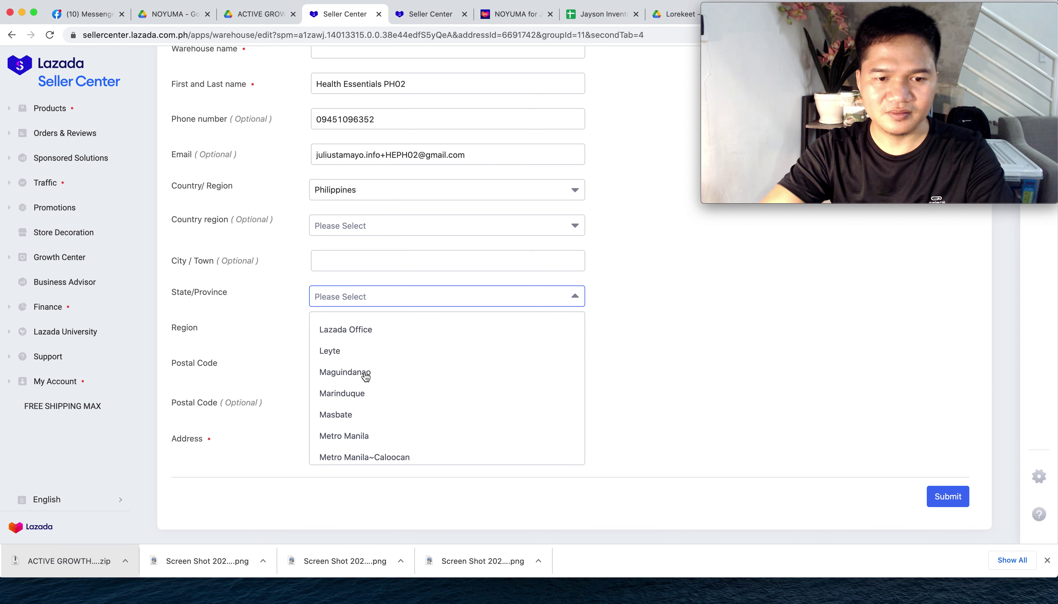
pyautogui.scroll(-10, 365, 377)
pyautogui.scroll(8, 366, 374)
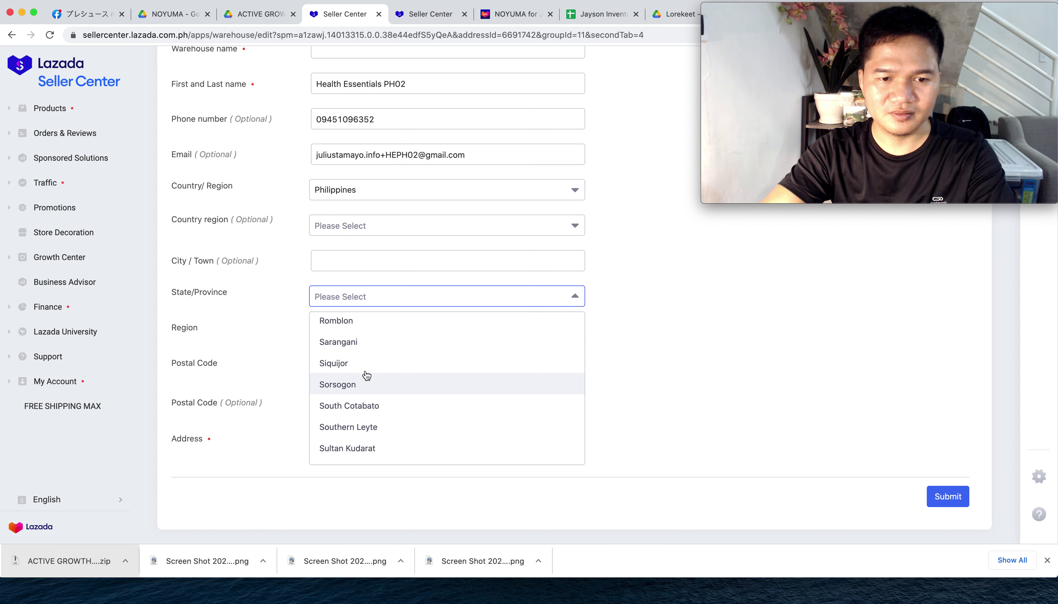
pyautogui.click(322, 403)
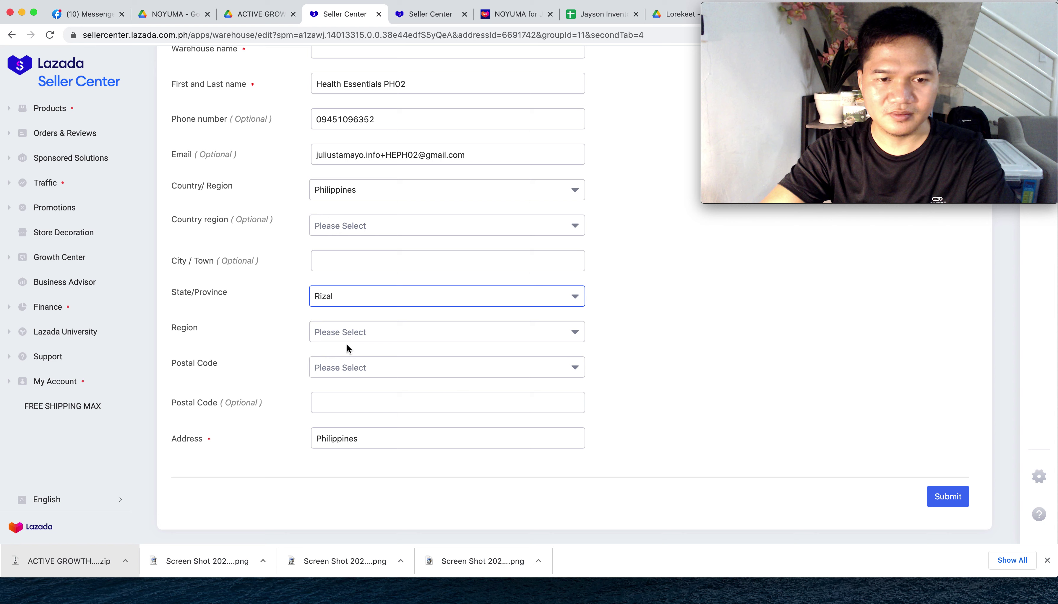
pyautogui.click(344, 330)
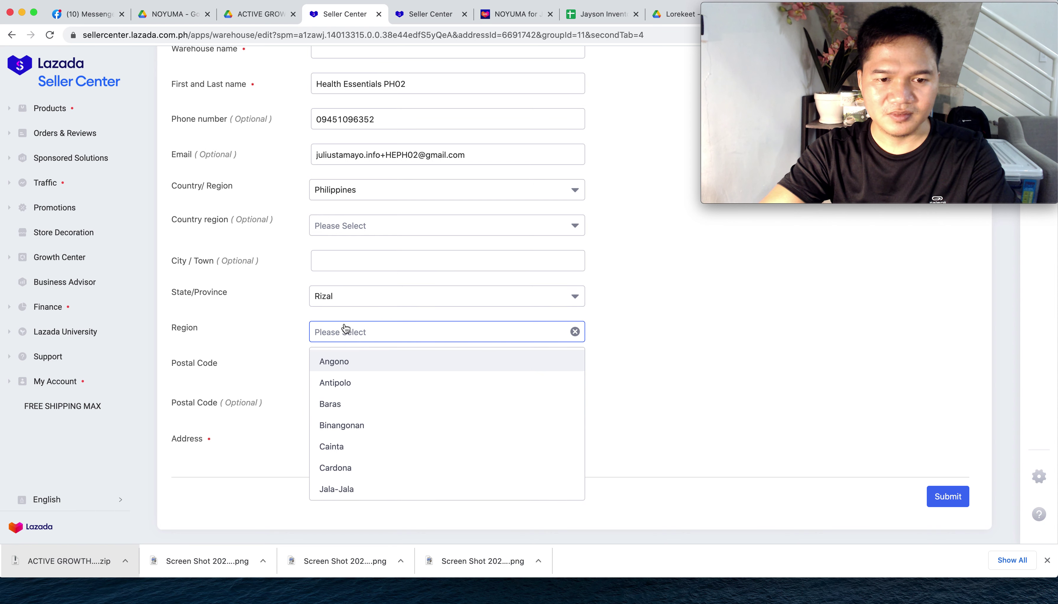
pyautogui.click(348, 385)
# Choose barangay San Roque (Pob.), enter postal code 1870, and save the return address
pyautogui.click(350, 372)
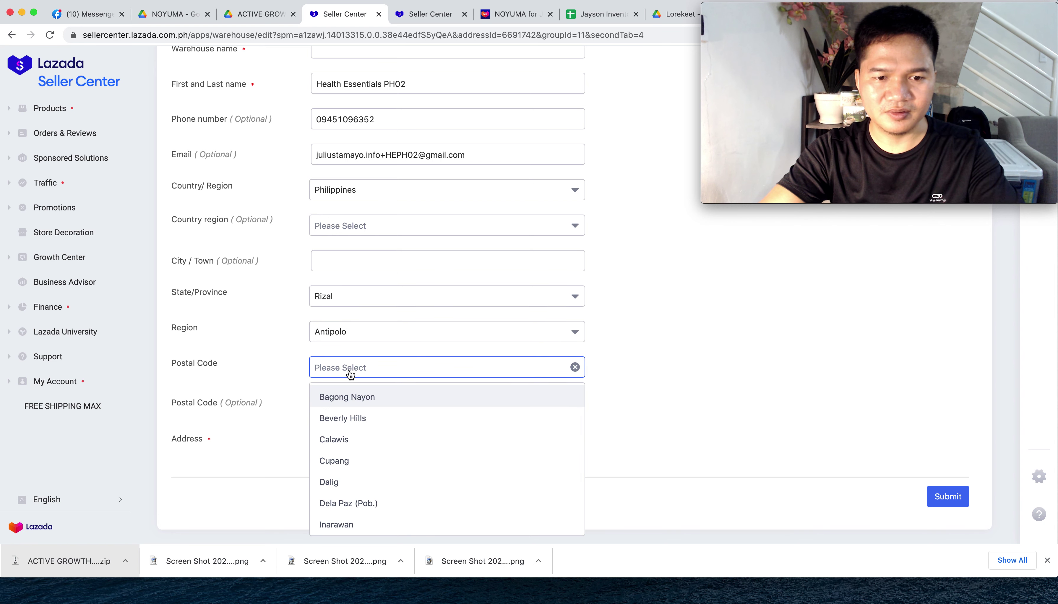
pyautogui.click(659, 402)
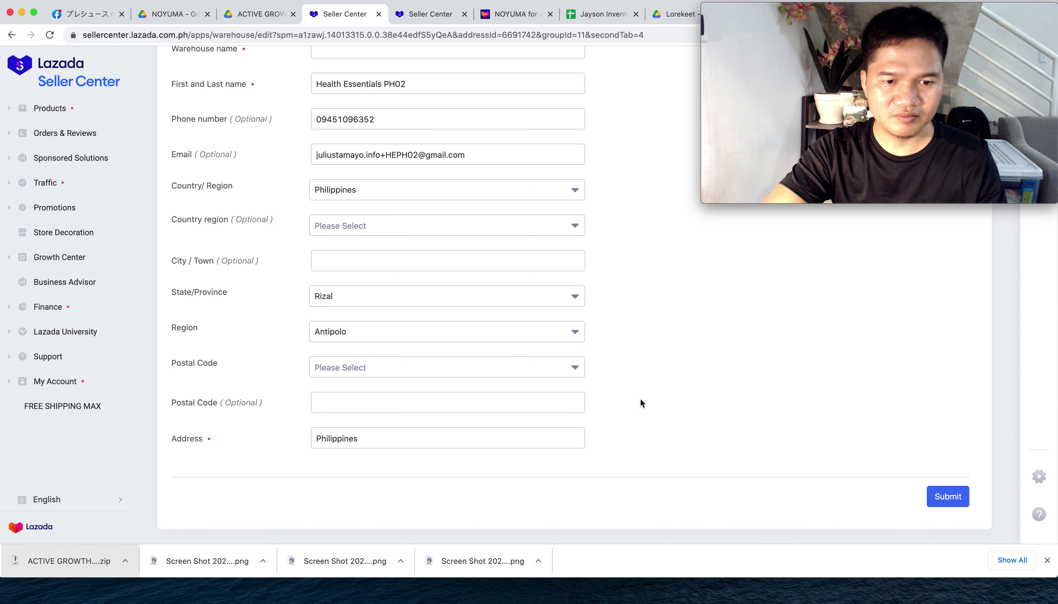
pyautogui.click(412, 371)
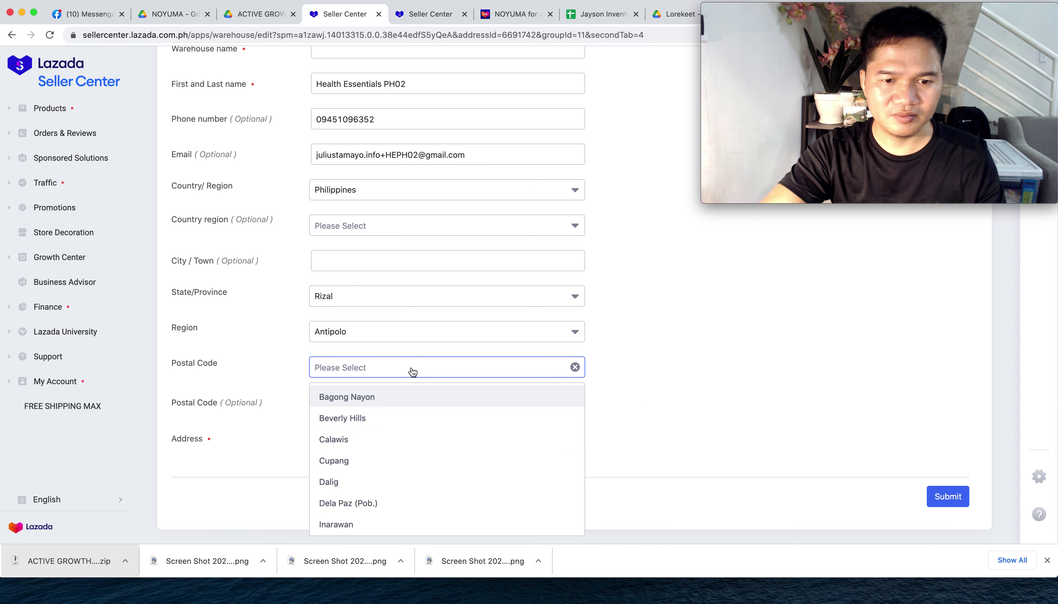
pyautogui.scroll(-5, 403, 483)
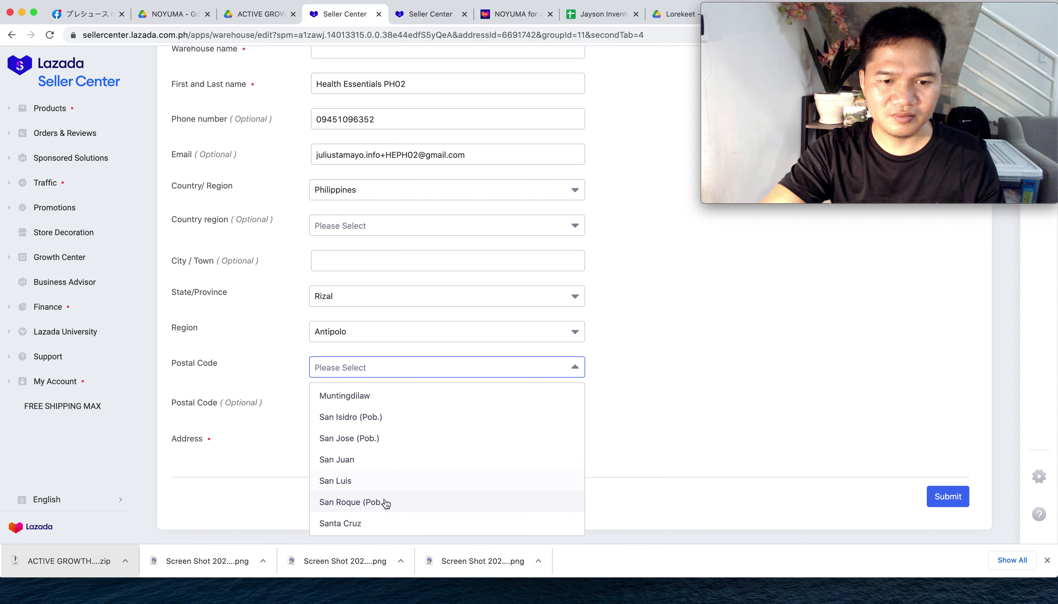
pyautogui.click(382, 502)
pyautogui.click(359, 406)
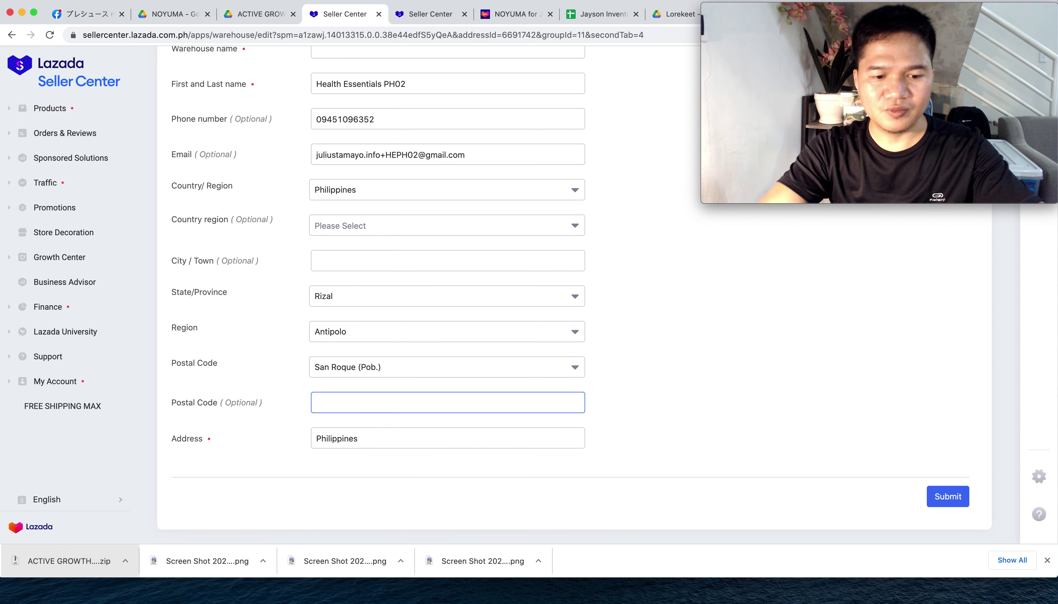
pyautogui.write('1870')
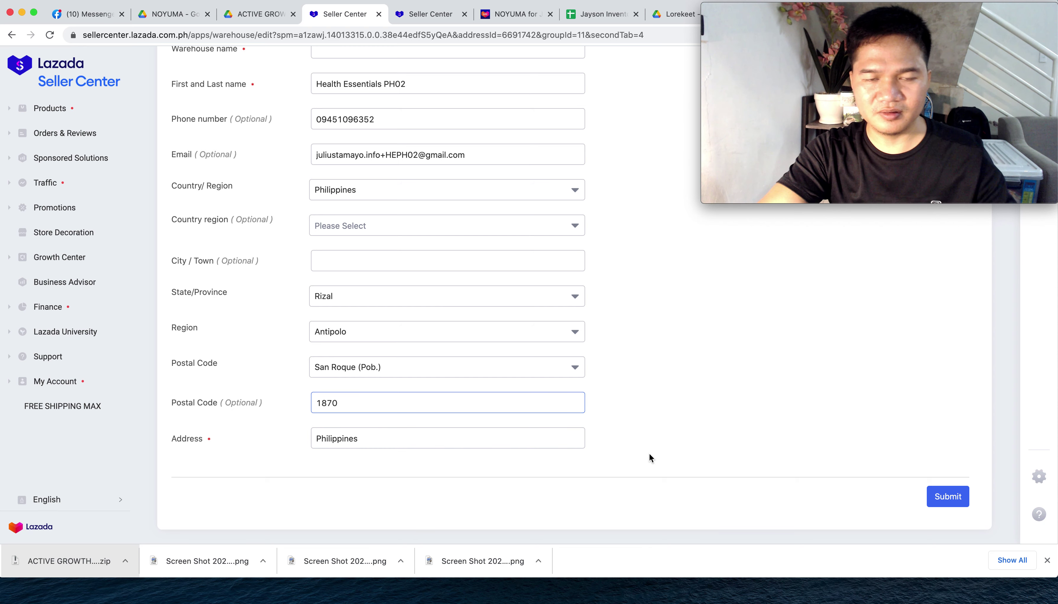
pyautogui.scroll(5, 648, 454)
pyautogui.scroll(-5, 606, 439)
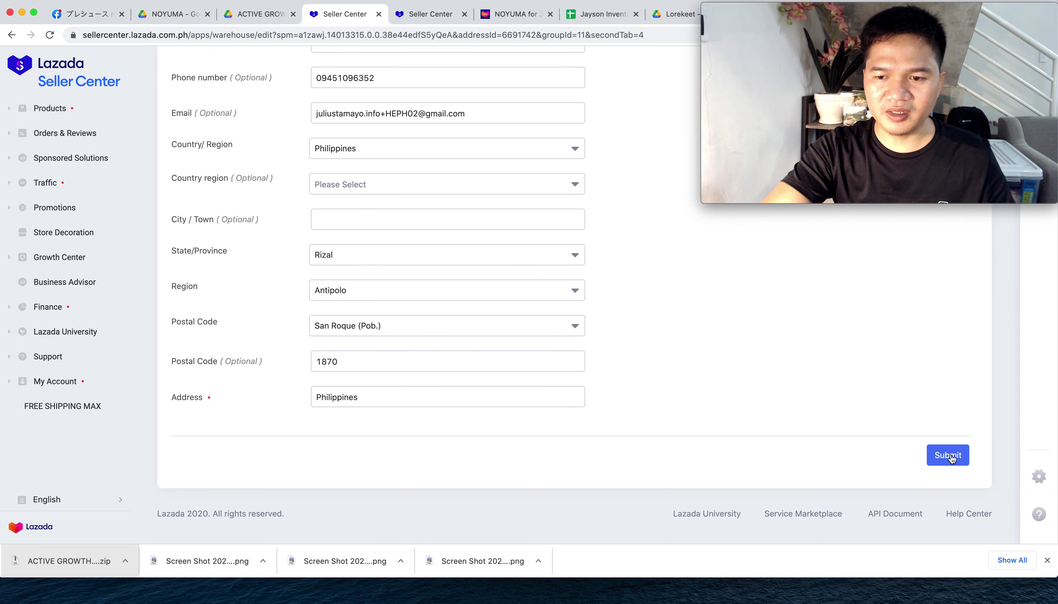
pyautogui.click(948, 453)
# Submit the completed dropshipping warehouse address form to save it
pyautogui.scroll(3, 722, 413)
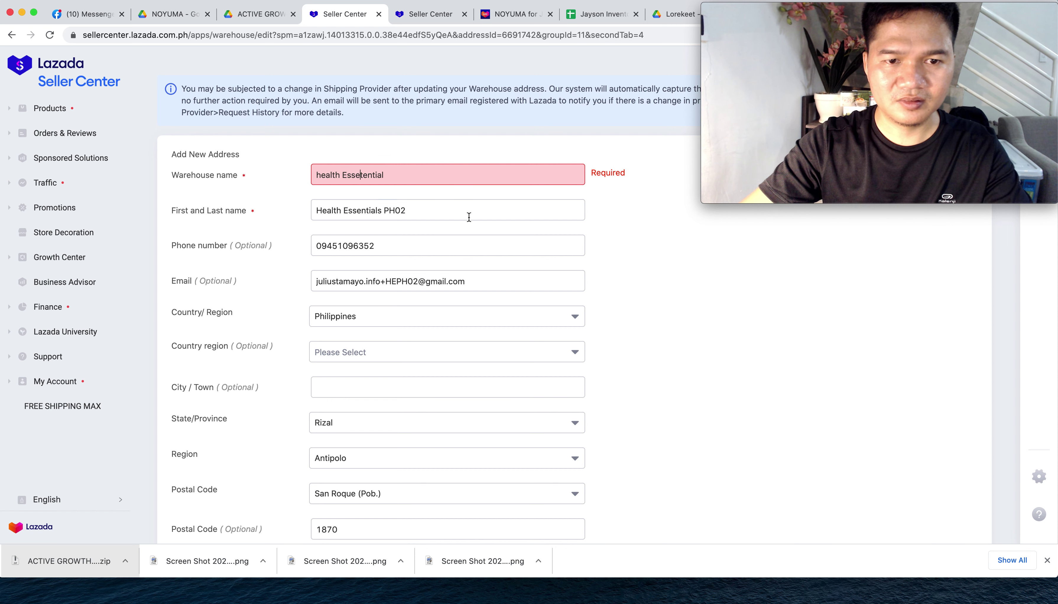
pyautogui.click(701, 281)
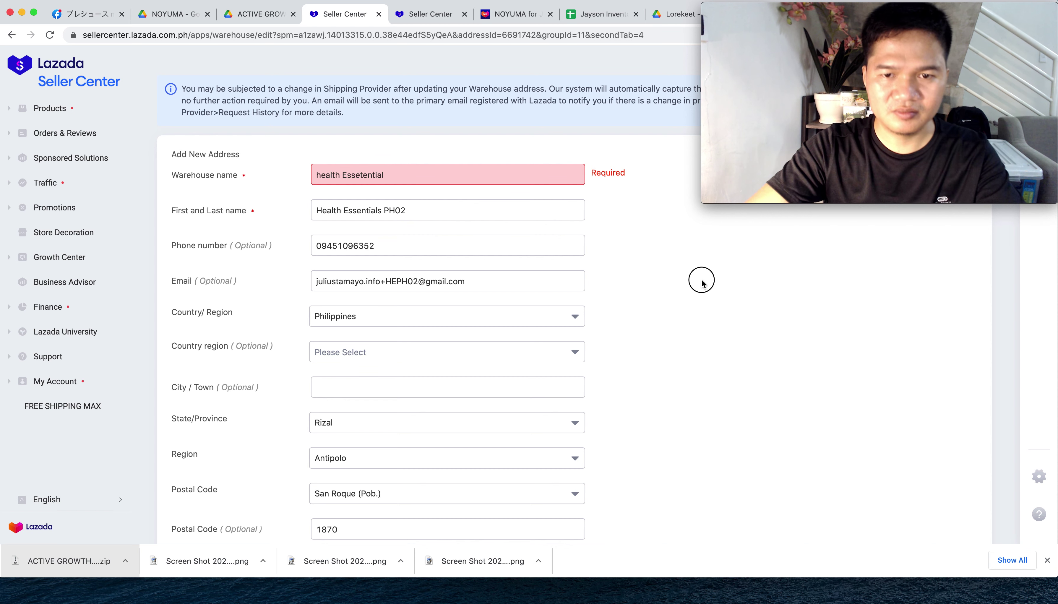
pyautogui.scroll(3, 651, 277)
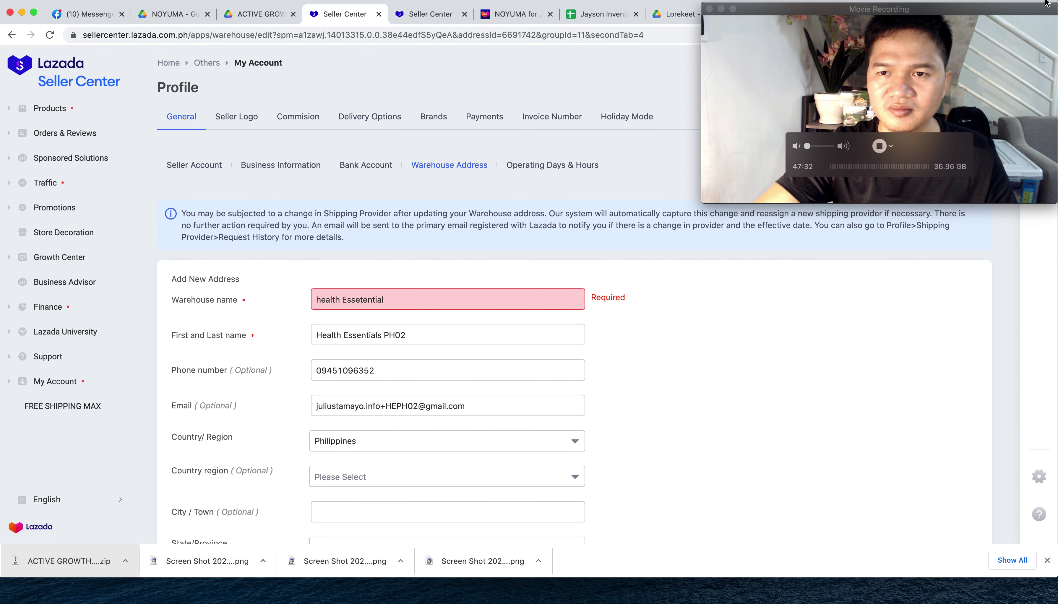
pyautogui.moveTo(1003, 8); pyautogui.dragTo(991, 47)
pyautogui.scroll(-7, 732, 311)
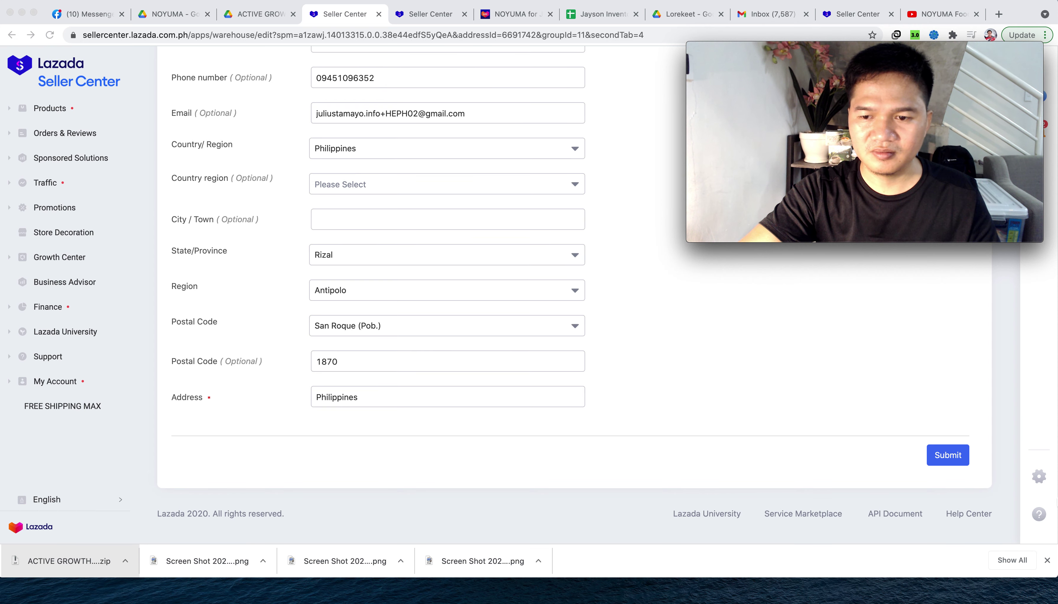
pyautogui.click(941, 458)
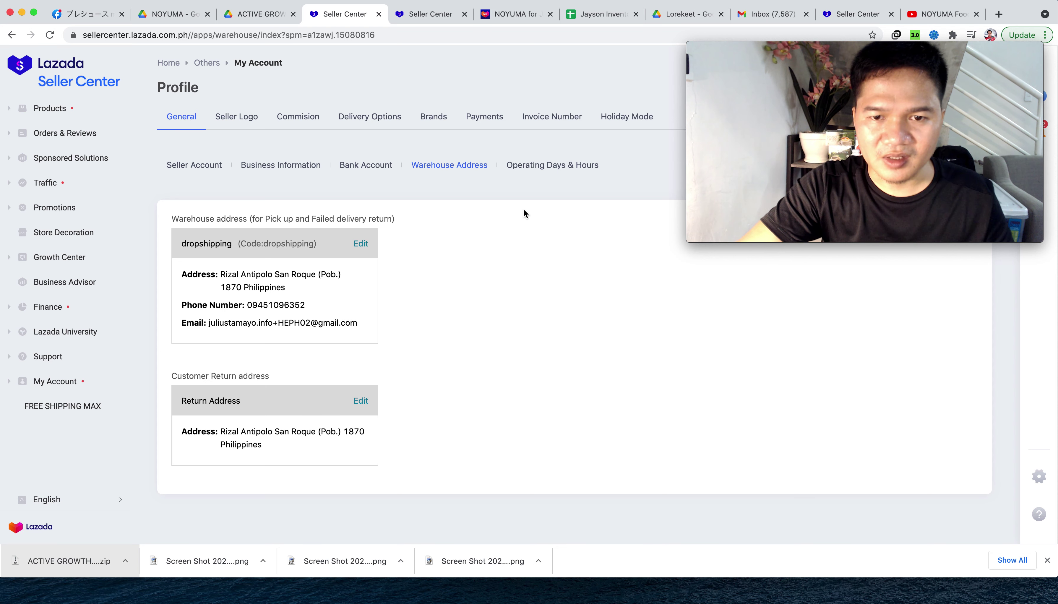
# Check the warehouse's Operating Days & Hours page
pyautogui.click(539, 172)
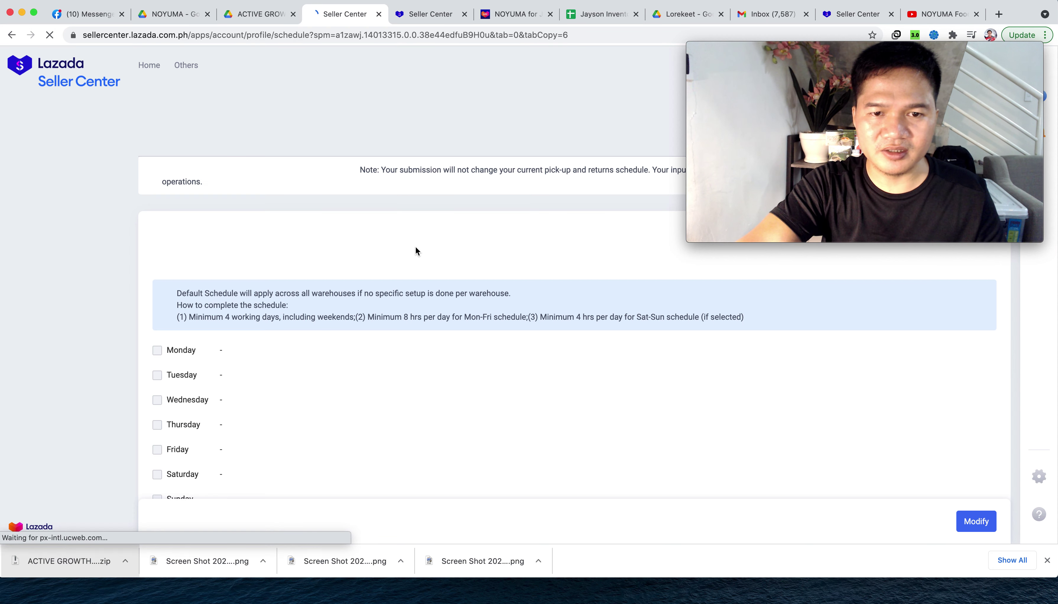
pyautogui.scroll(-5, 277, 355)
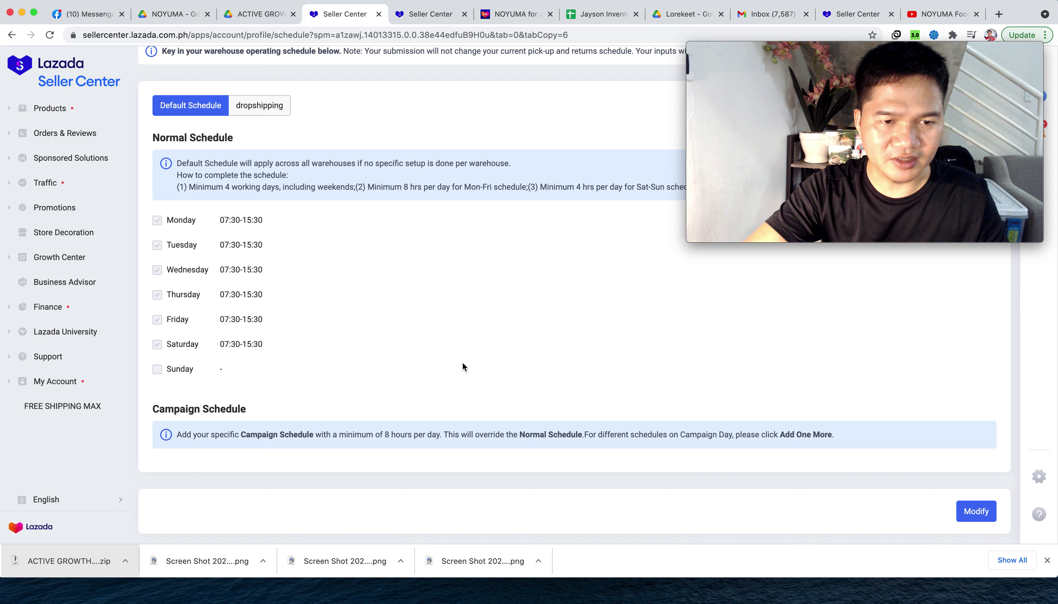
pyautogui.scroll(5, 331, 343)
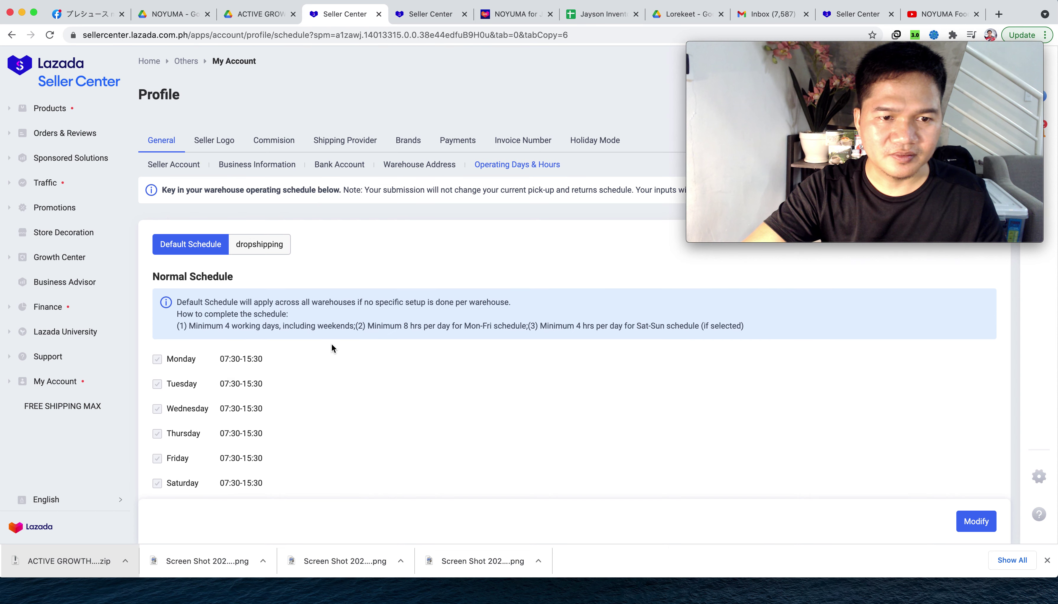
# Browse Seller Account, Seller Logo, Commissions and Delivery Options, then return to the NOYUMA listing
pyautogui.click(172, 172)
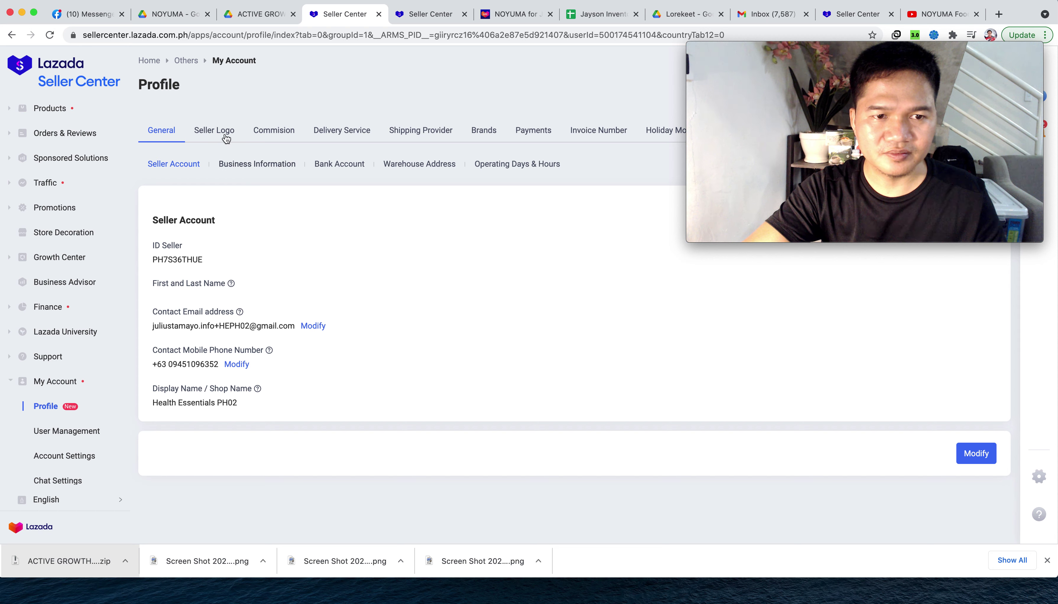
pyautogui.click(216, 129)
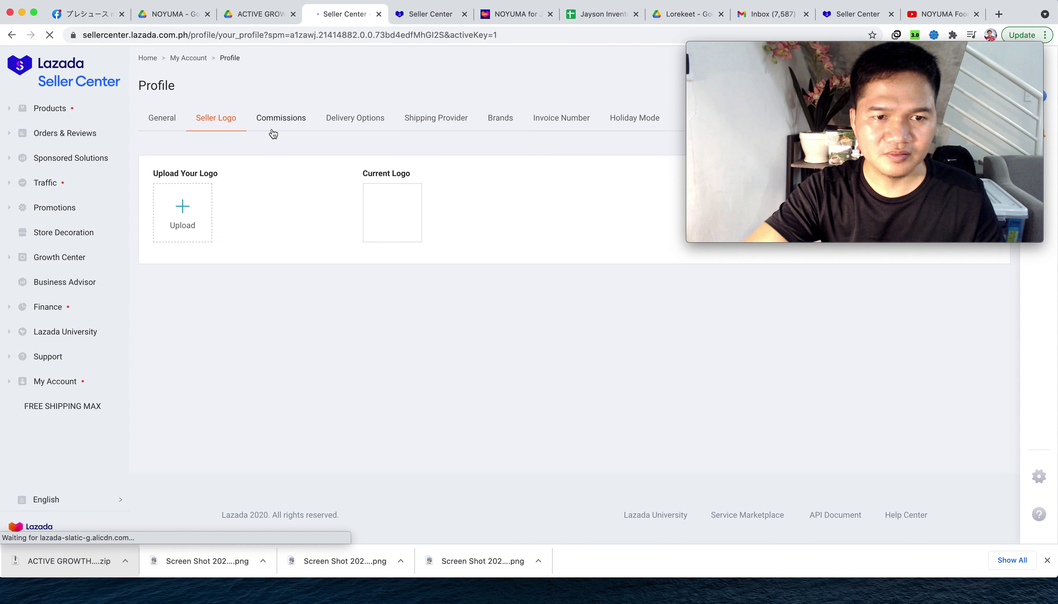
pyautogui.click(279, 126)
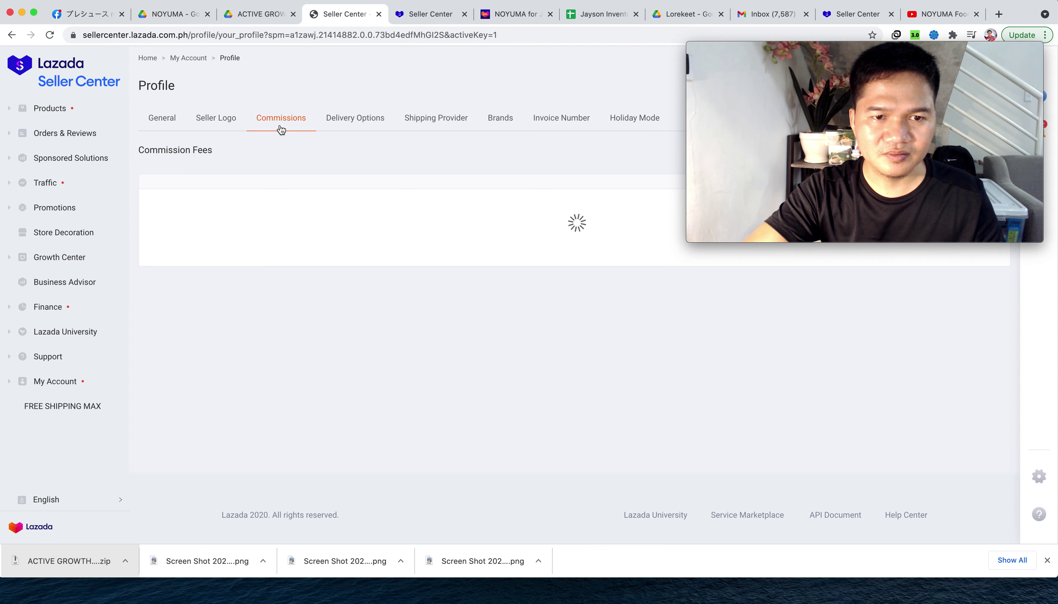
pyautogui.click(355, 119)
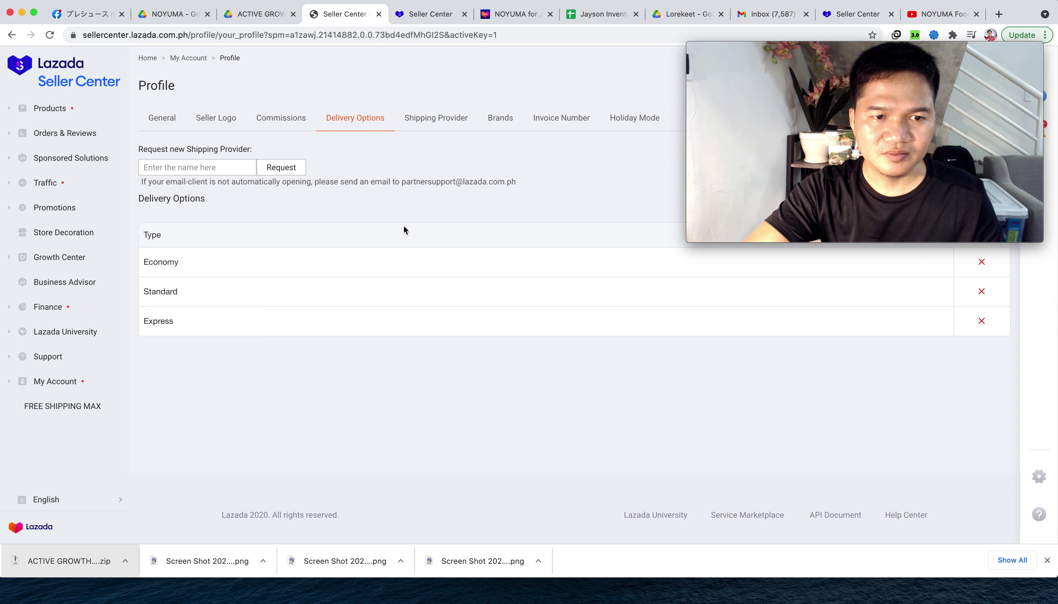
pyautogui.click(428, 13)
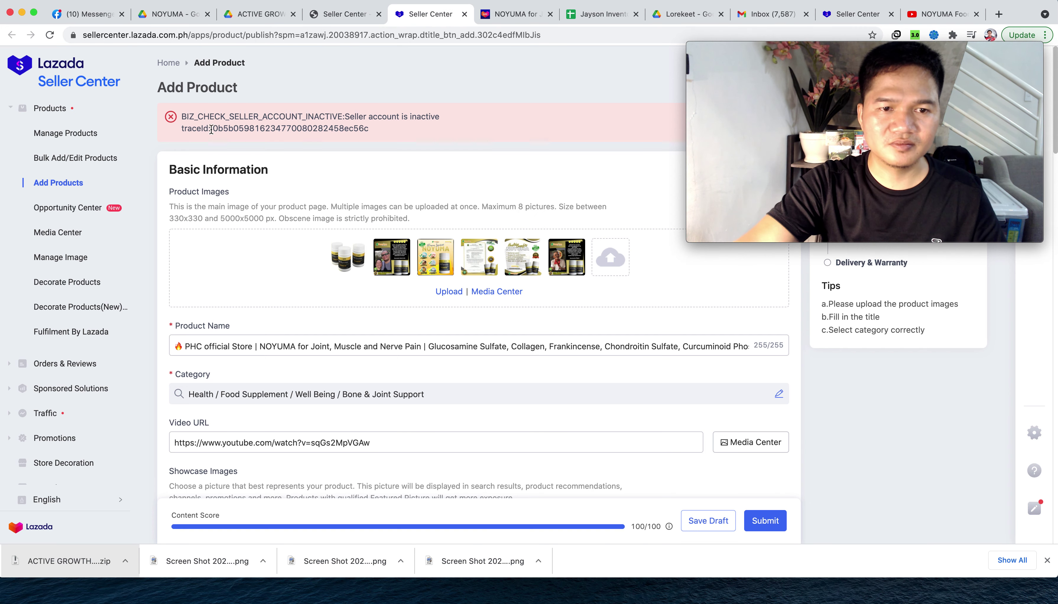
pyautogui.click(774, 525)
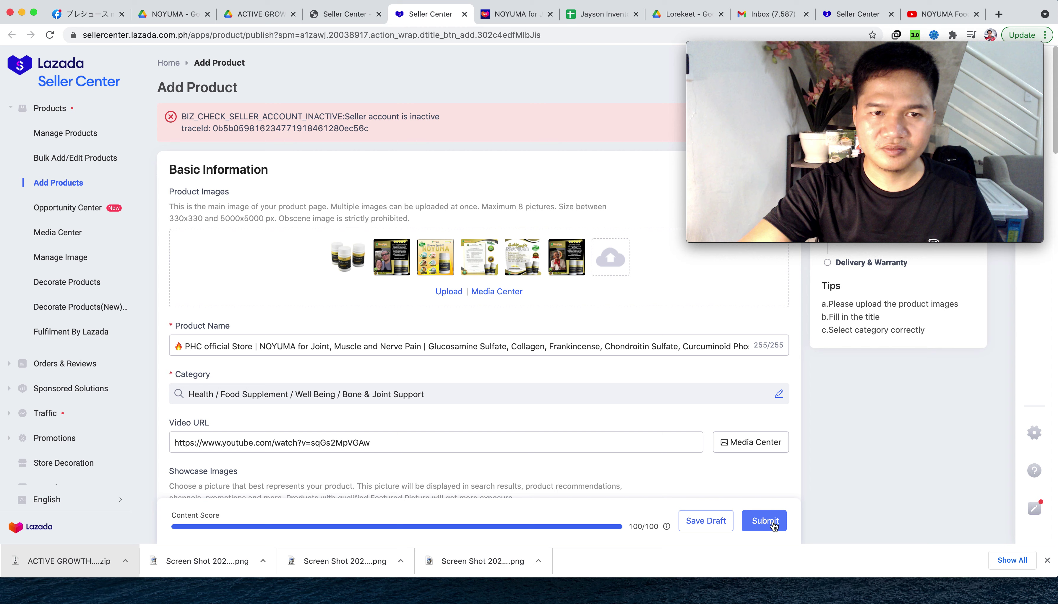
pyautogui.click(774, 525)
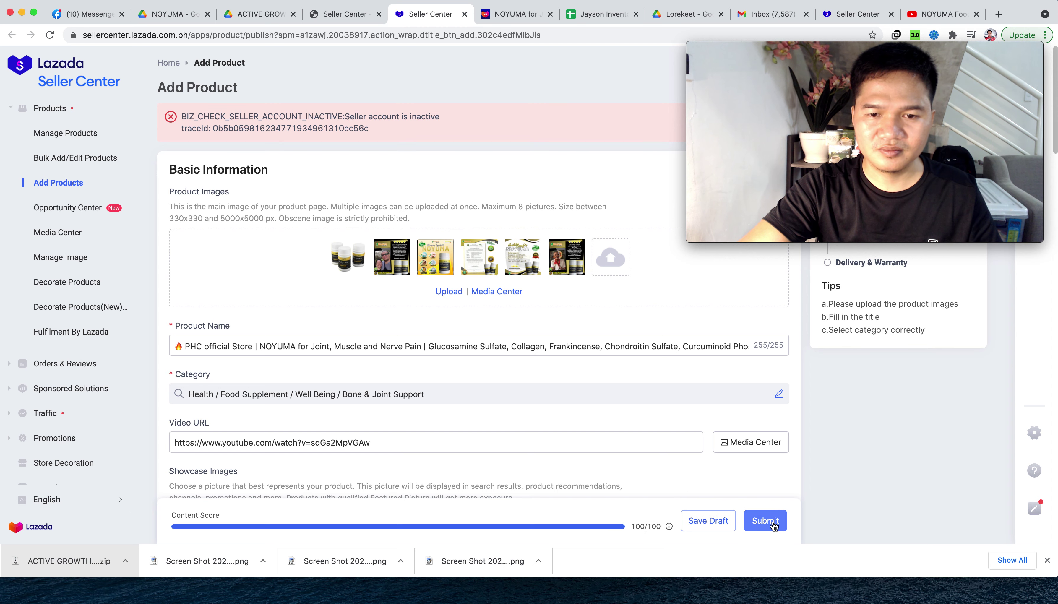
pyautogui.click(708, 521)
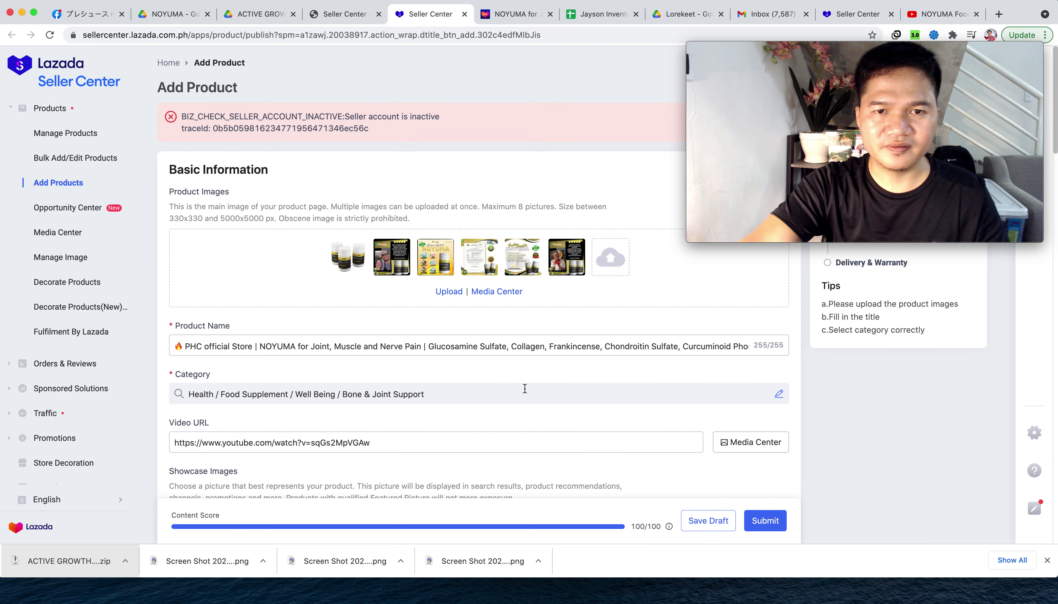
pyautogui.click(712, 521)
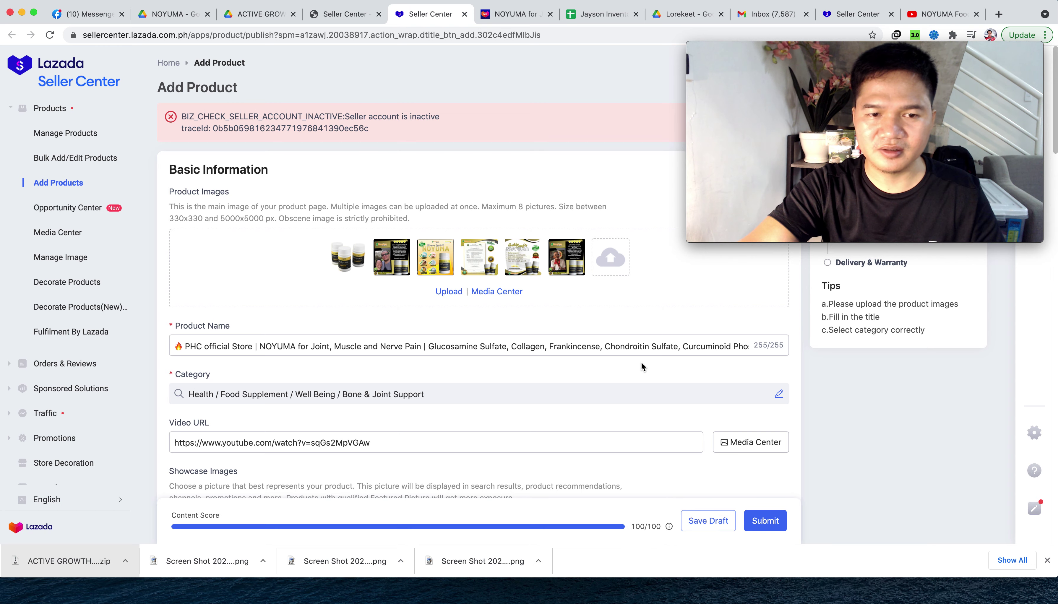
pyautogui.scroll(-20, 283, 136)
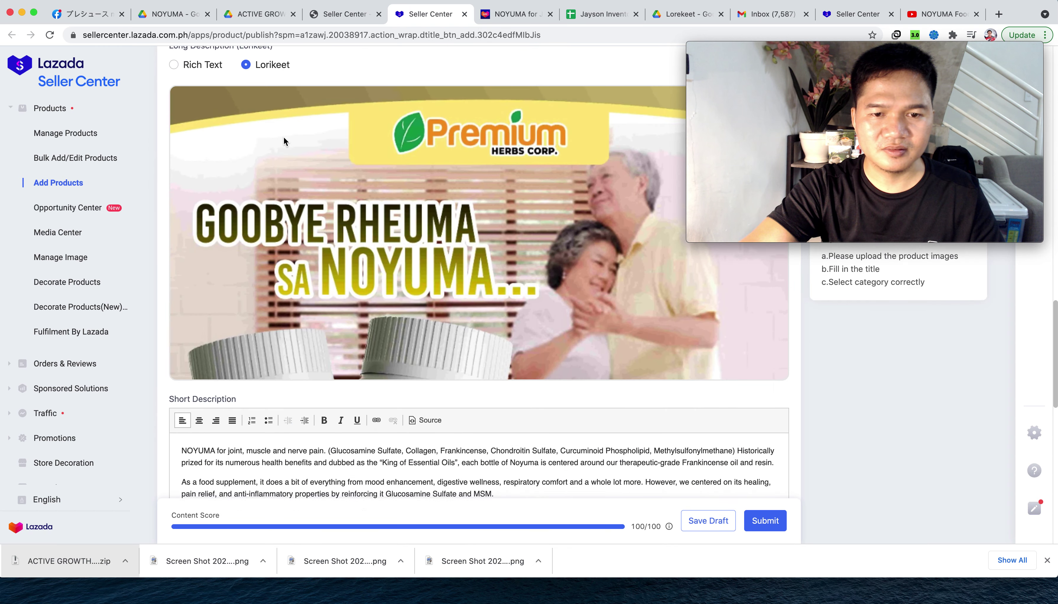
pyautogui.scroll(-6, 304, 141)
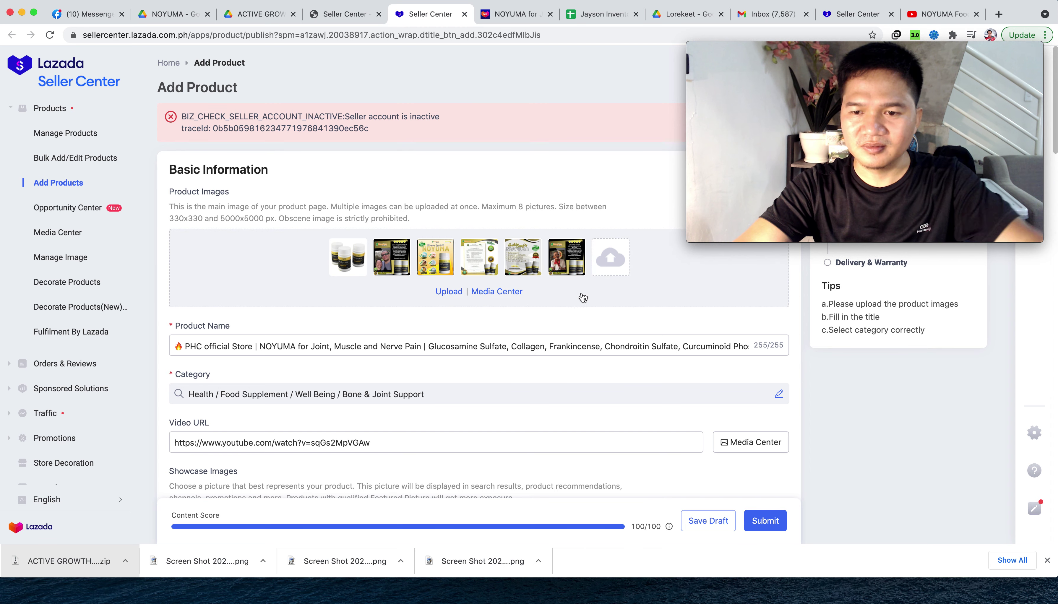
pyautogui.click(347, 17)
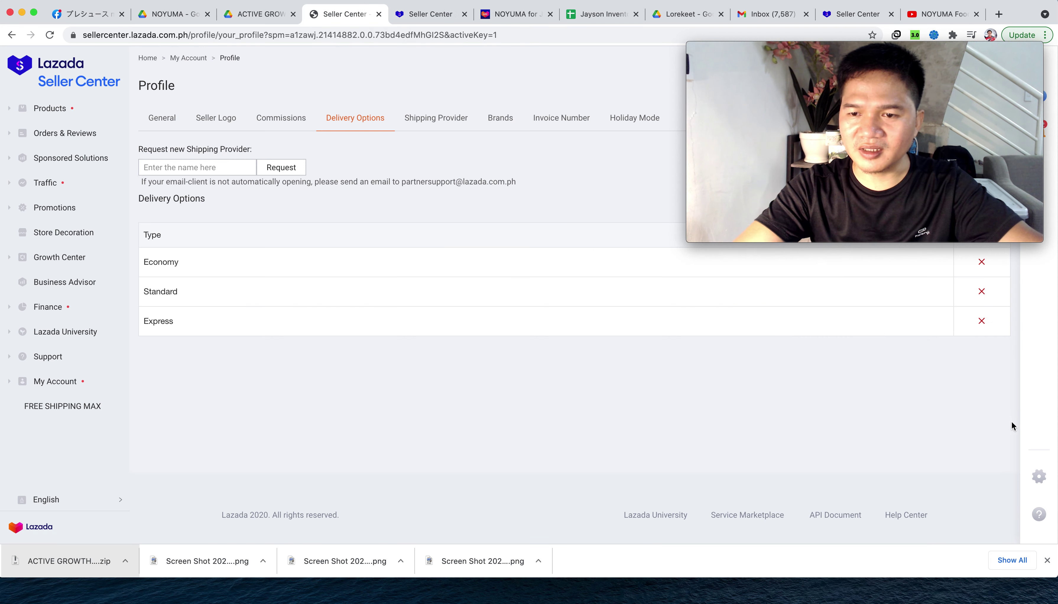
# Go through the gear Setting icon and Account Settings to the User Management list
pyautogui.click(1039, 479)
pyautogui.moveTo(867, 56); pyautogui.dragTo(180, 380)
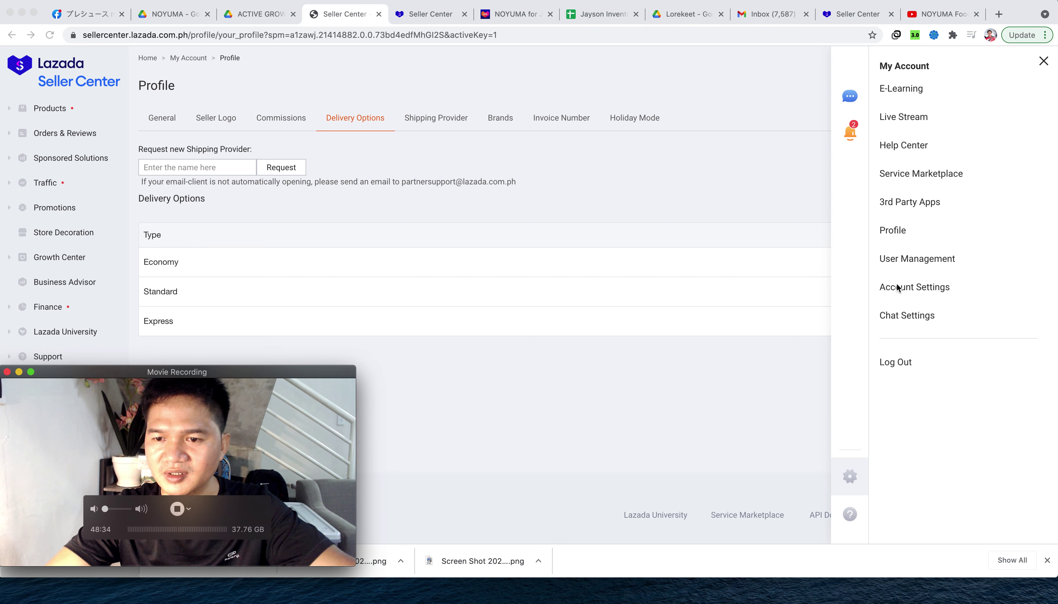
pyautogui.click(911, 289)
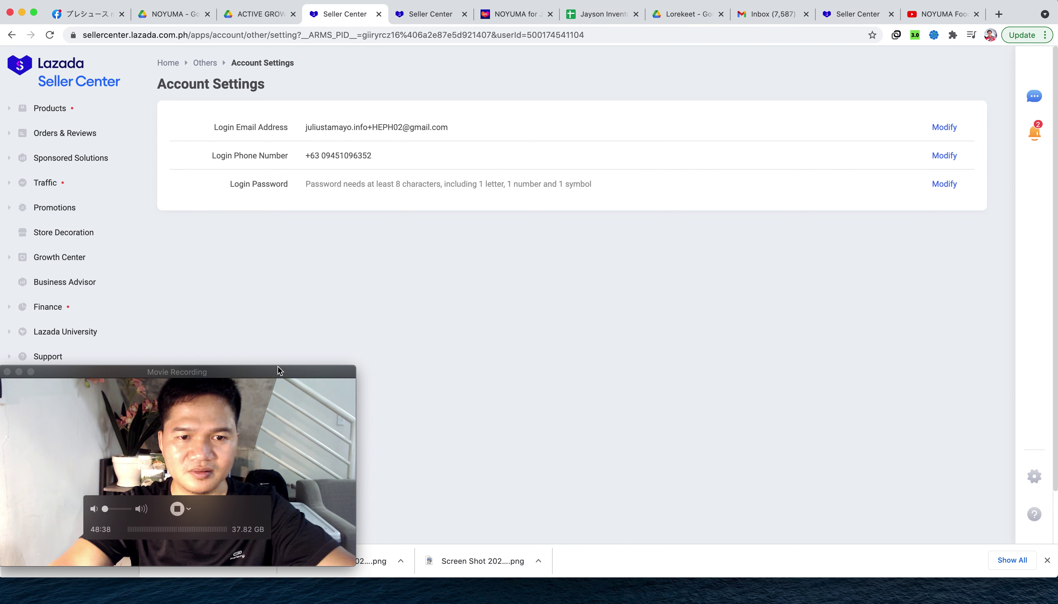
pyautogui.moveTo(280, 366); pyautogui.dragTo(976, 377)
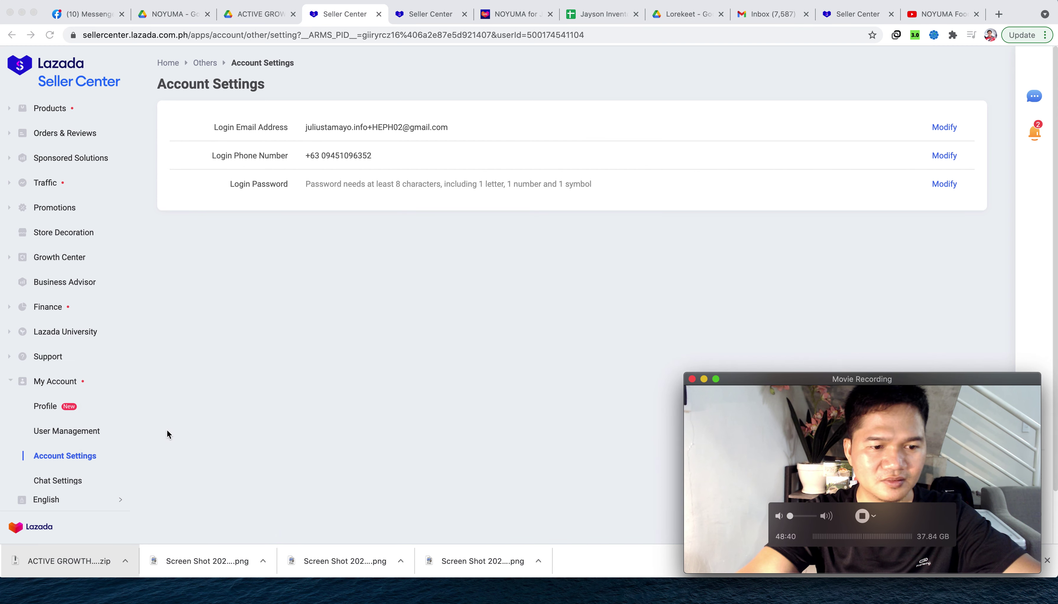
pyautogui.click(69, 435)
pyautogui.click(69, 433)
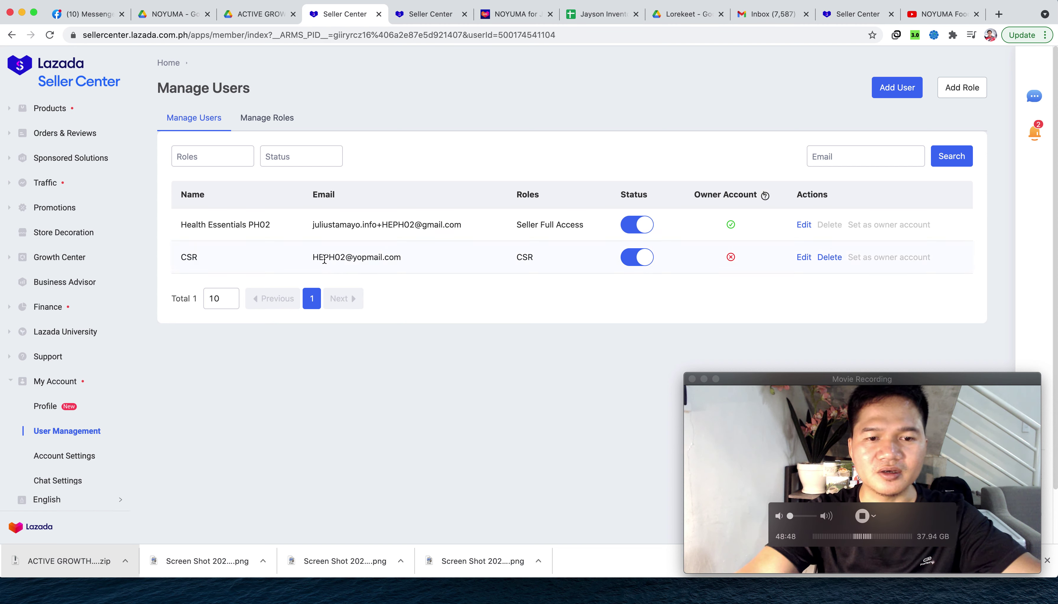
# Highlight the CSR user's and owner account's email addresses in the Manage Users table
pyautogui.moveTo(312, 255); pyautogui.dragTo(431, 257)
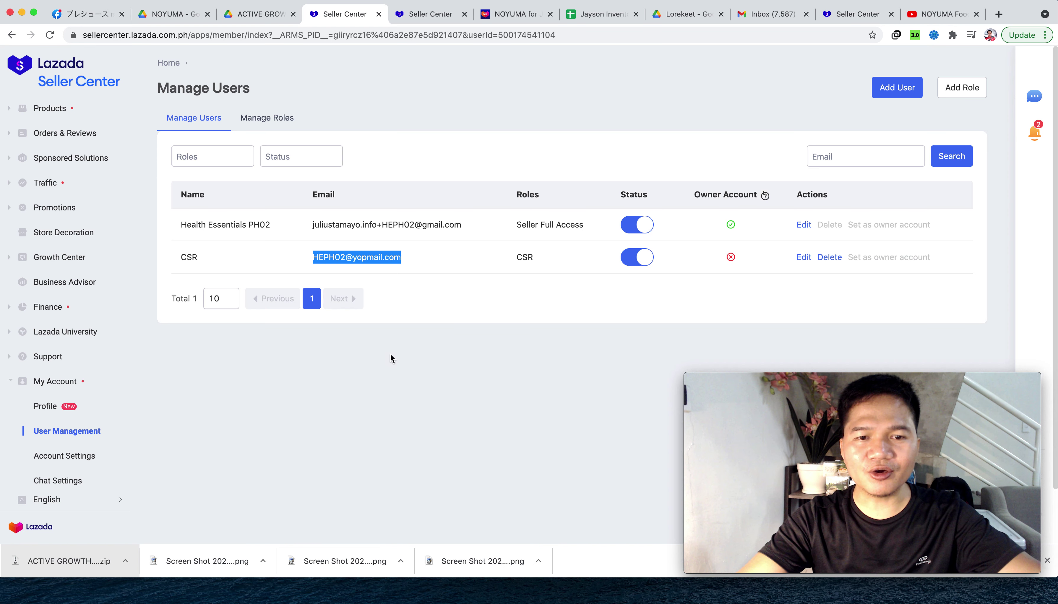
pyautogui.moveTo(460, 225); pyautogui.dragTo(304, 226)
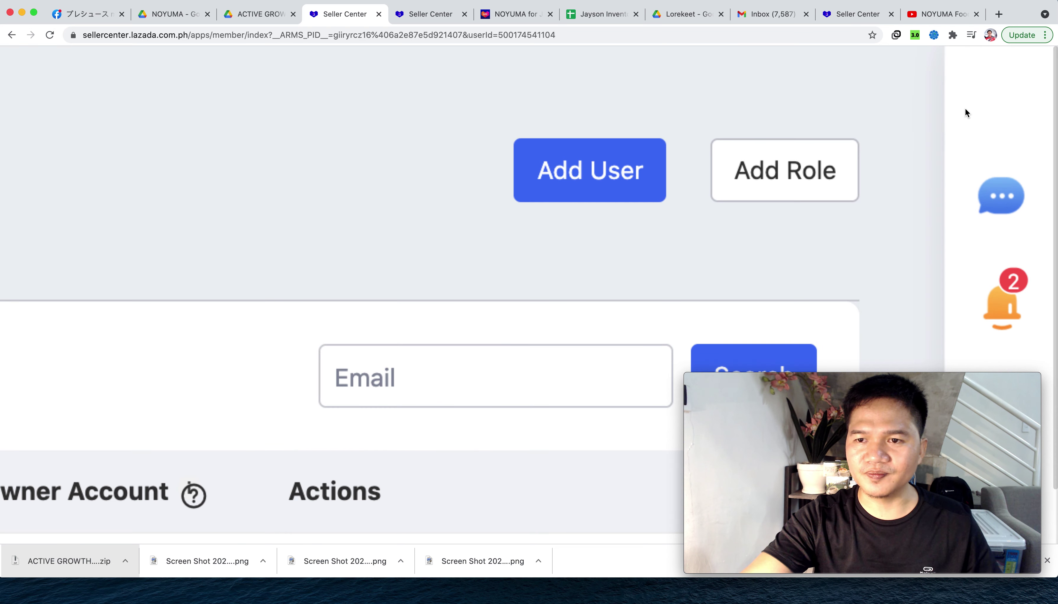
pyautogui.scroll(-5, 800, 109)
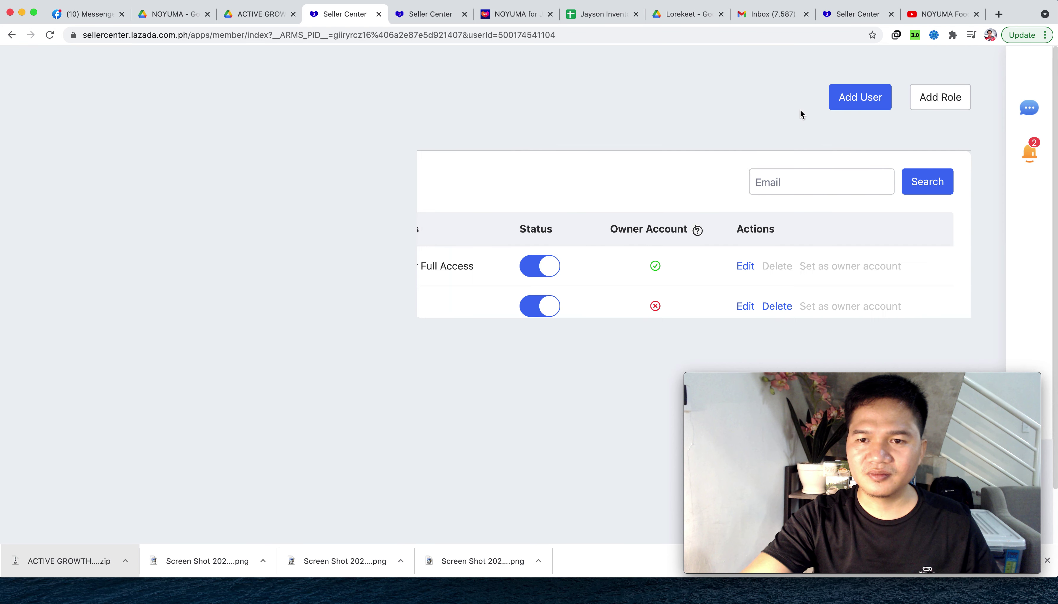
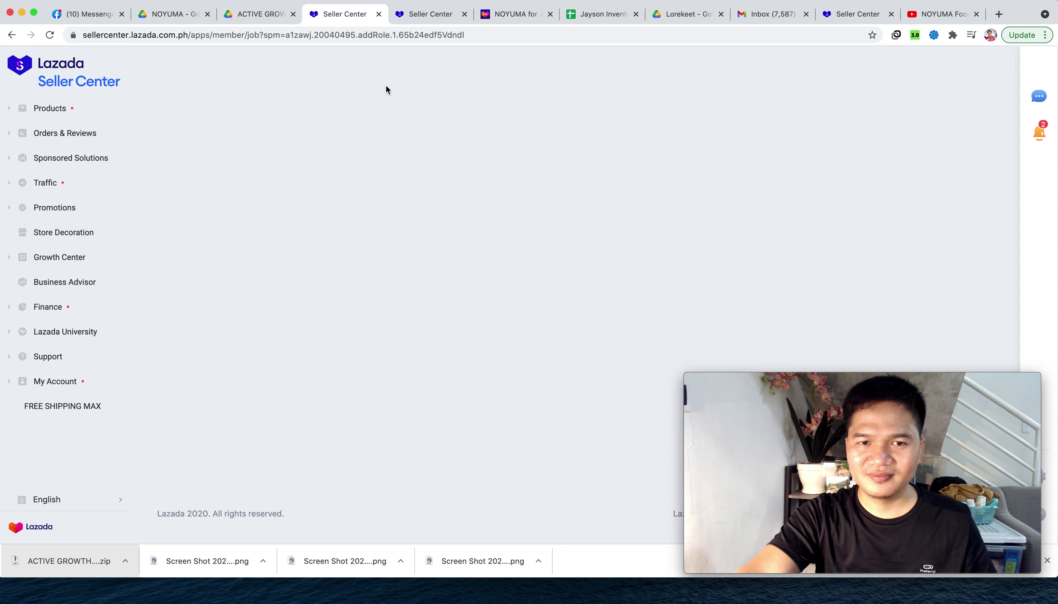
# Scroll through the Add Product page in the other Seller Center tab
pyautogui.click(416, 16)
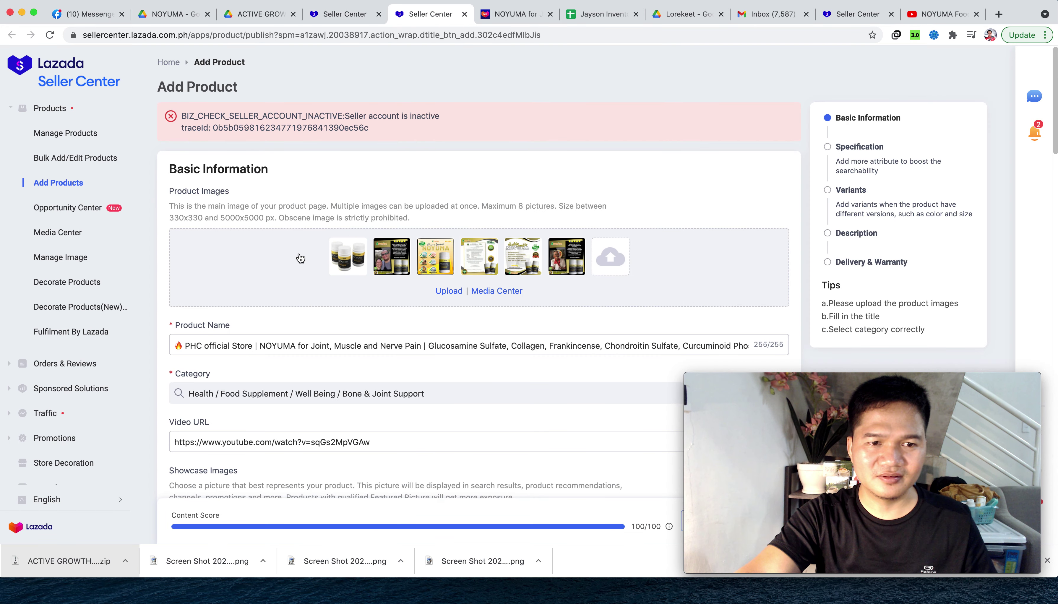
pyautogui.scroll(-1, 301, 258)
pyautogui.scroll(-15, 301, 258)
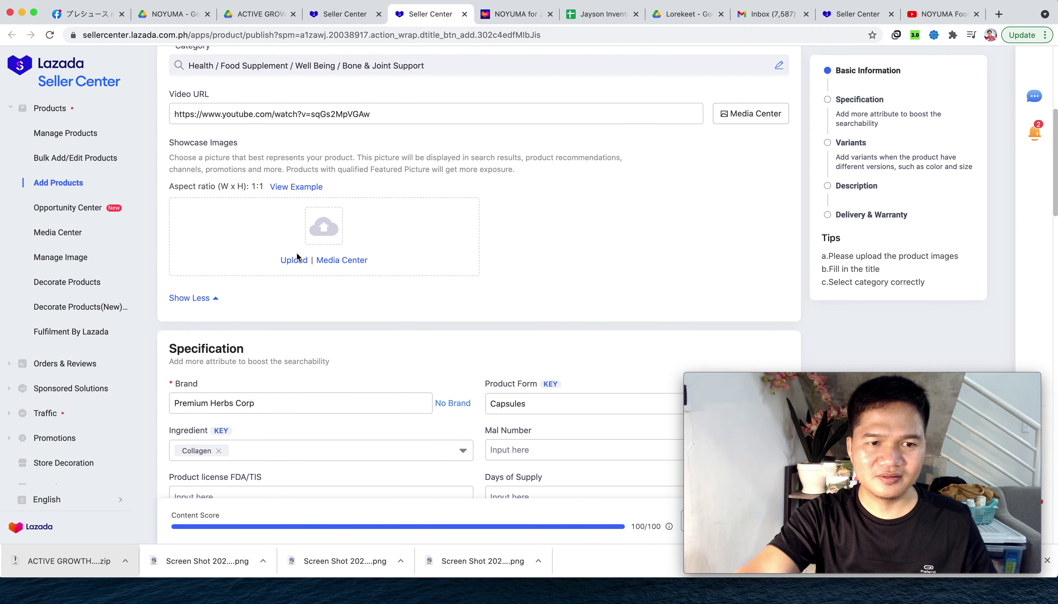
pyautogui.scroll(-15, 297, 254)
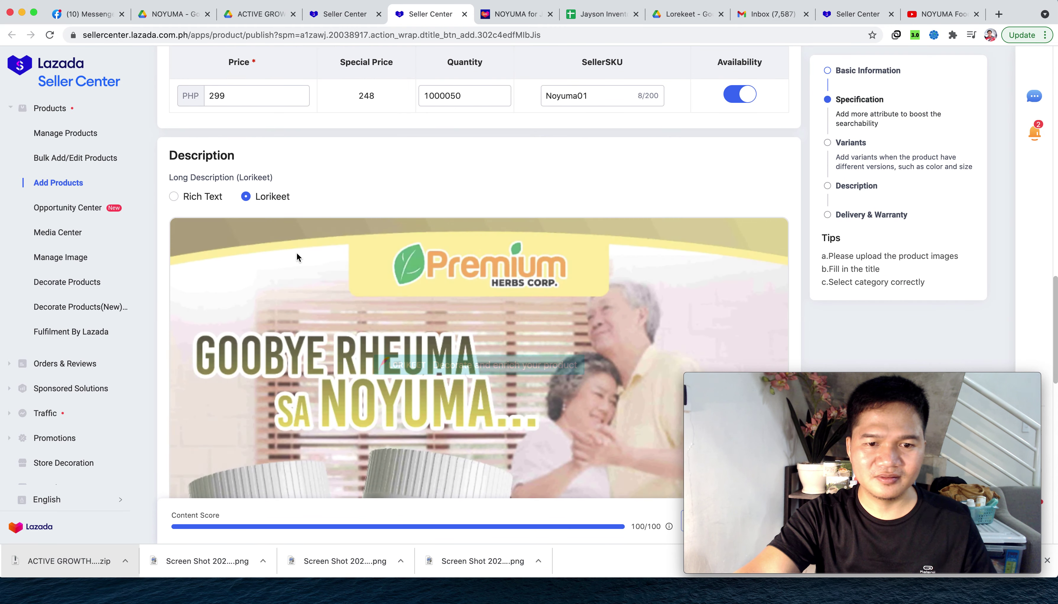
pyautogui.scroll(-10, 297, 254)
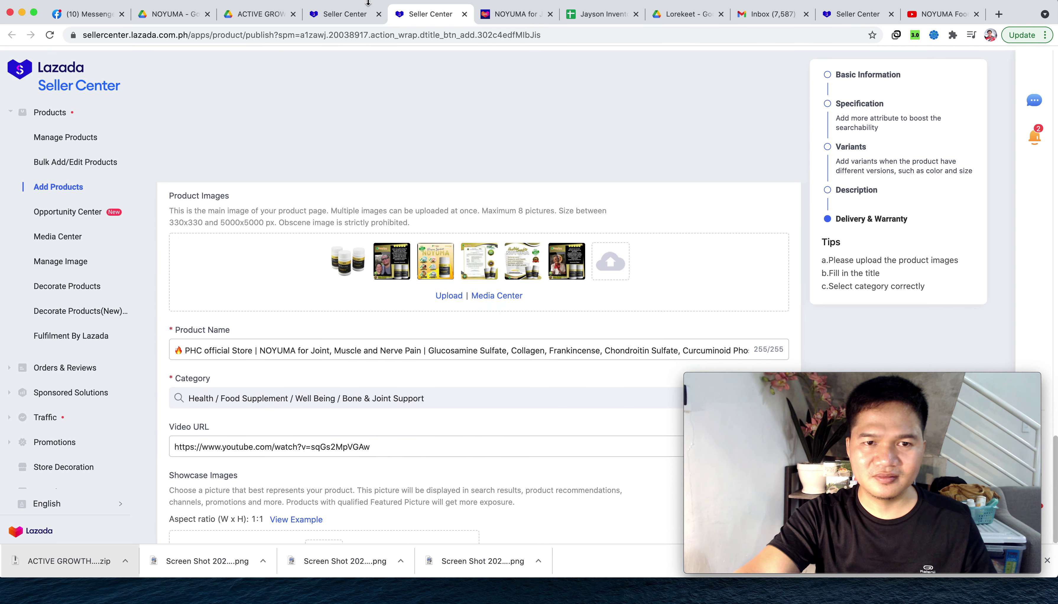
# Check the Messenger and Drive tabs, then reload the first Seller Center tab until Add Role loads
pyautogui.click(346, 17)
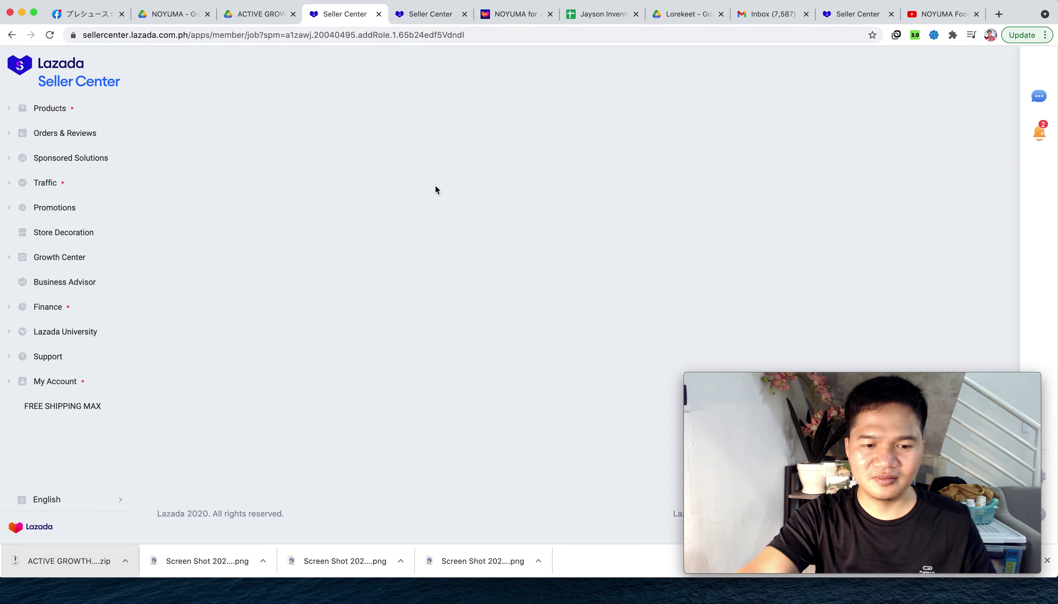
pyautogui.click(51, 37)
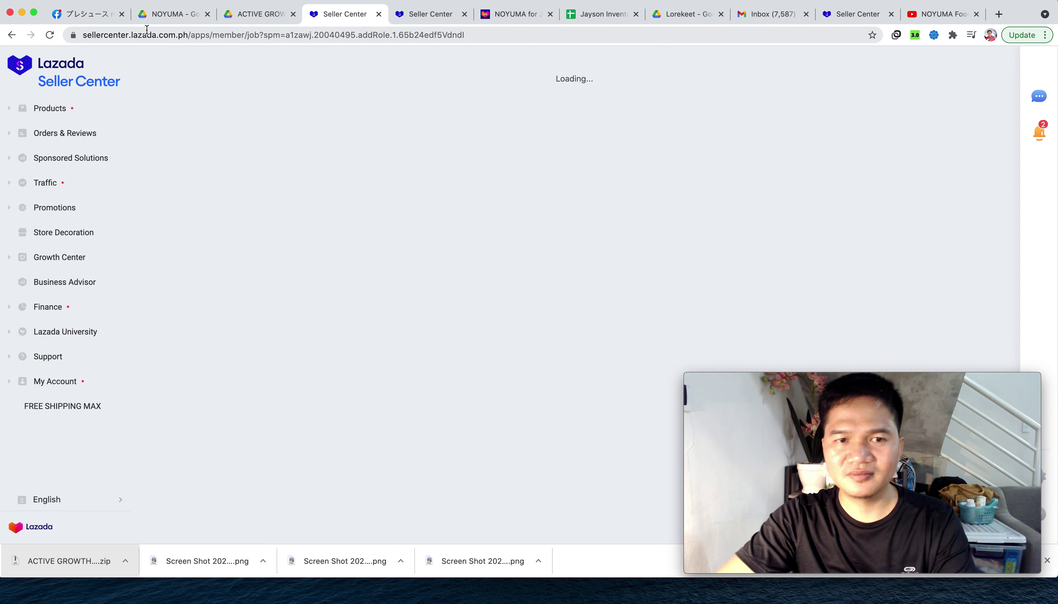
pyautogui.click(81, 12)
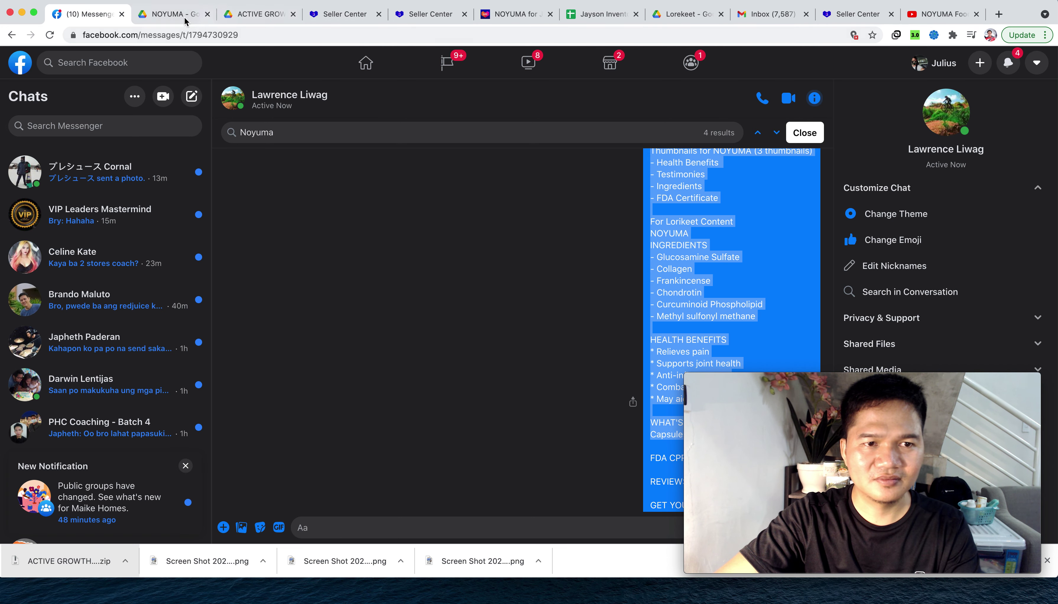
pyautogui.click(176, 15)
pyautogui.click(254, 14)
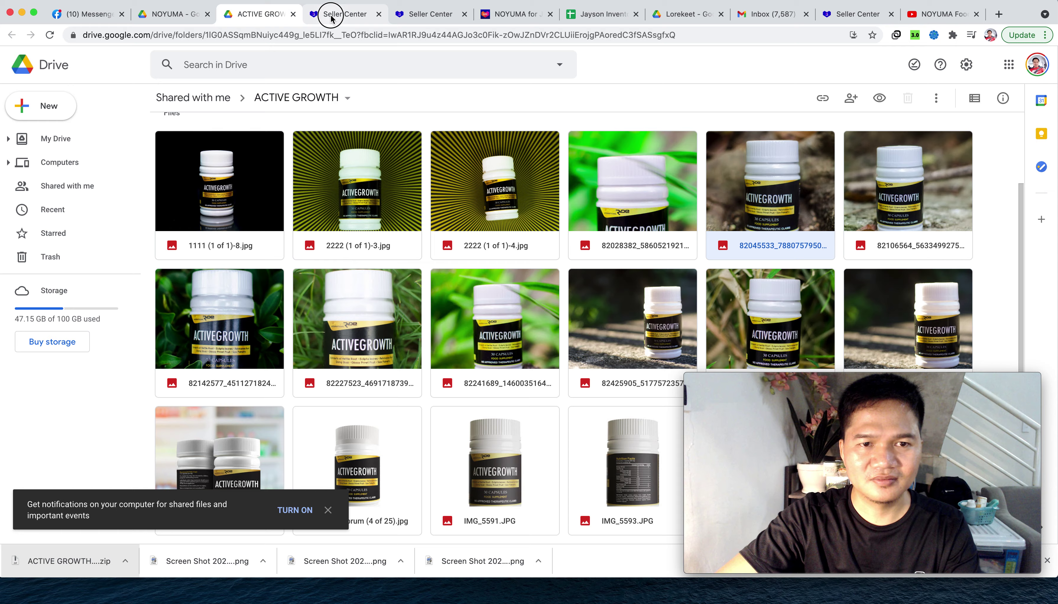
pyautogui.click(331, 17)
pyautogui.click(426, 20)
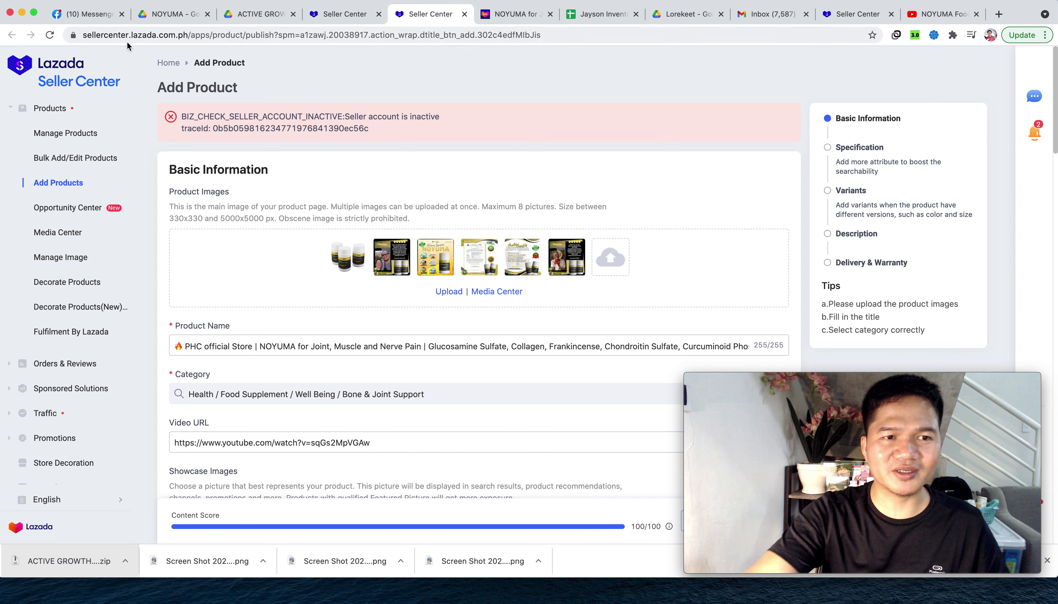
pyautogui.click(344, 16)
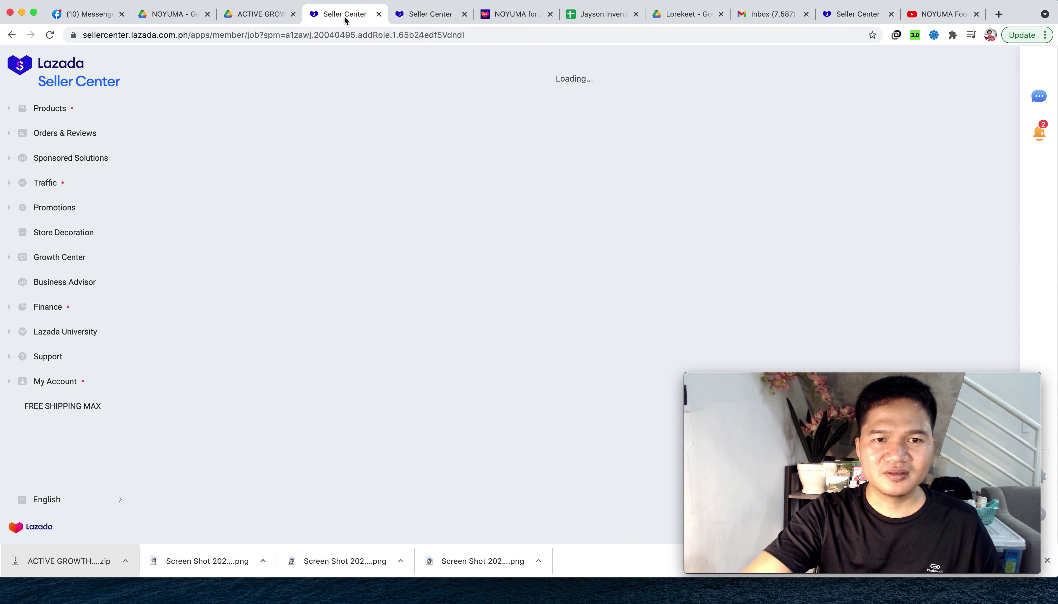
pyautogui.click(50, 35)
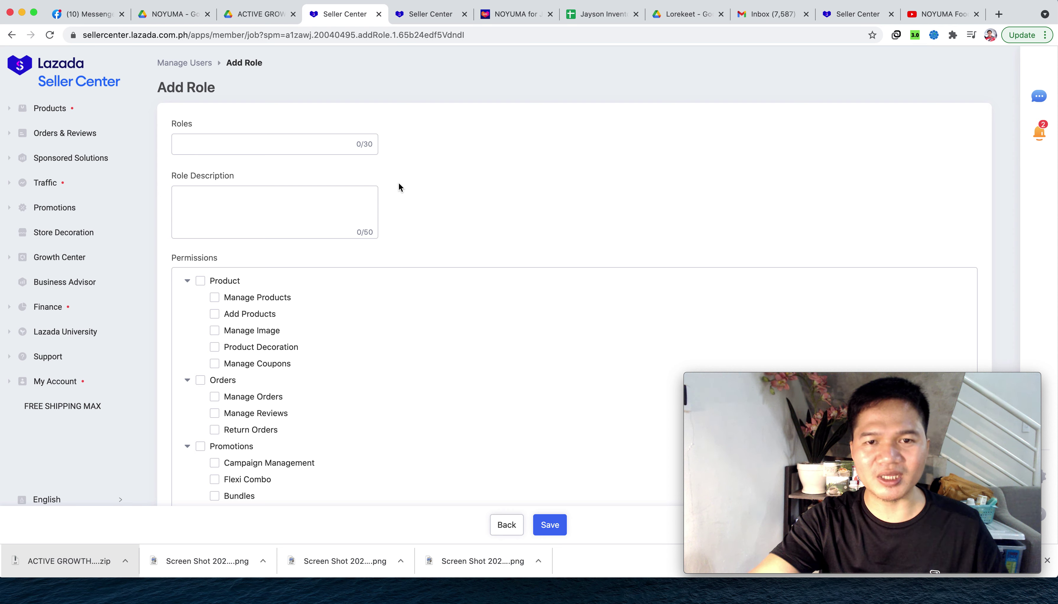
# Name the new role 'Fulfillment' and paste 'Fulfillment' as its description
pyautogui.click(220, 146)
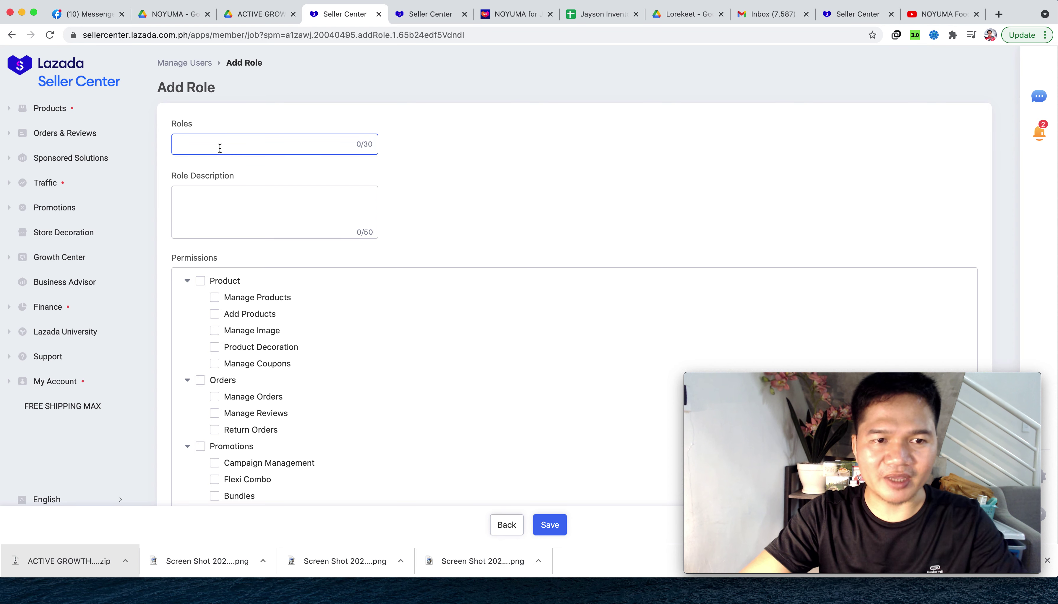
pyautogui.write('Fulfillment')
pyautogui.click(193, 203)
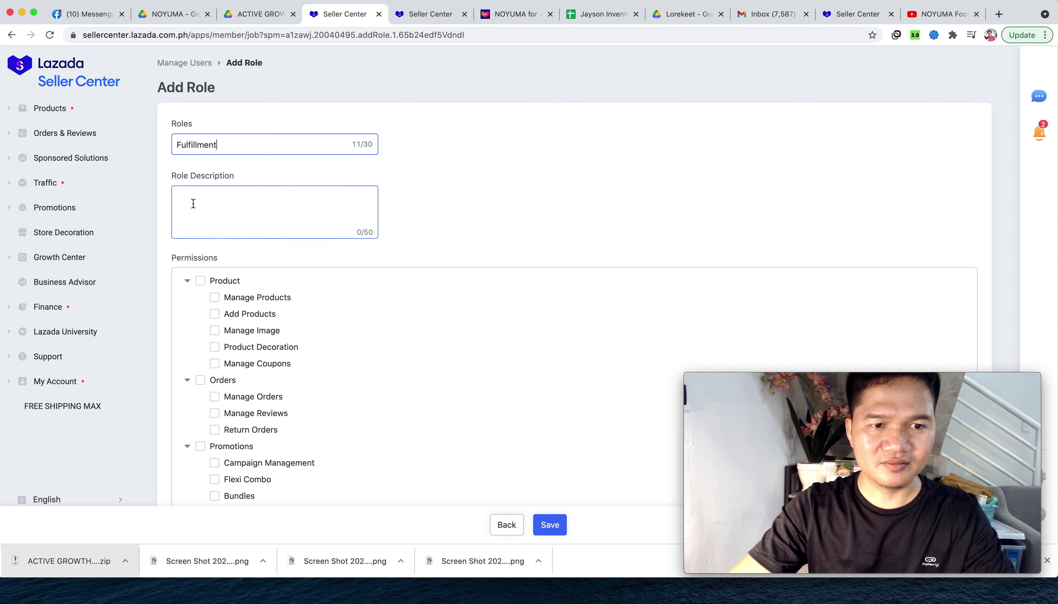
pyautogui.hotkey('shift', 'Tab')
pyautogui.press('super+c')
pyautogui.click(189, 217)
pyautogui.press('super+v')
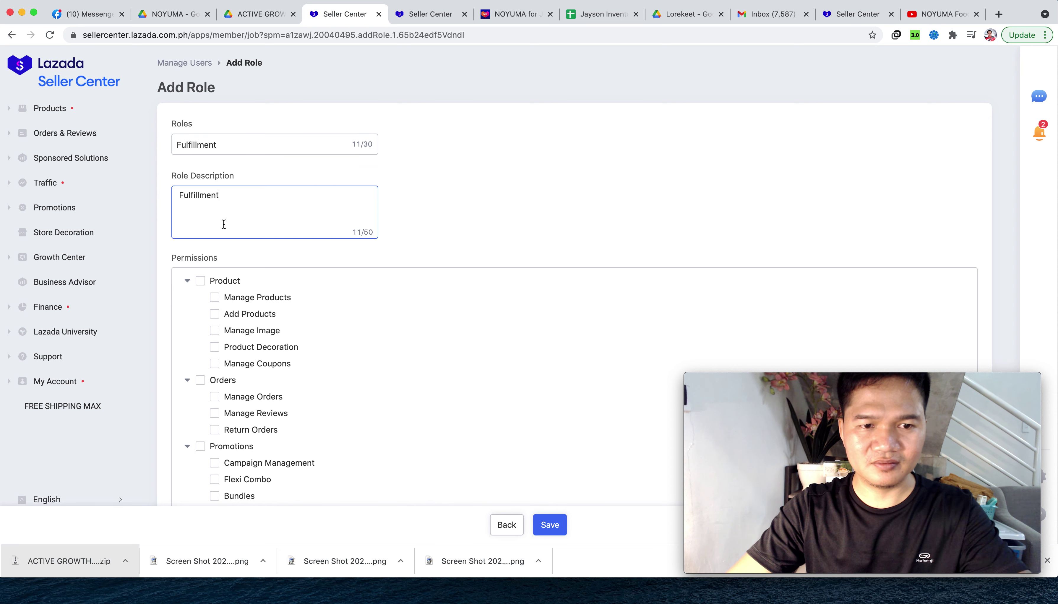
# Tick the Orders group: Manage Orders, Manage Reviews and Return Orders
pyautogui.scroll(-5, 343, 248)
pyautogui.scroll(-3, 302, 221)
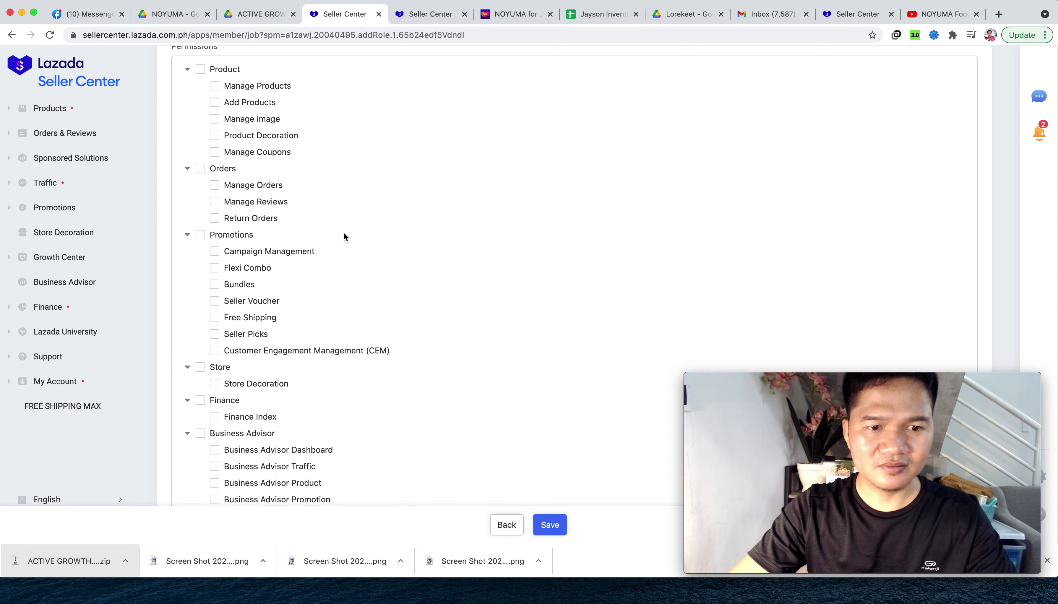
pyautogui.click(200, 168)
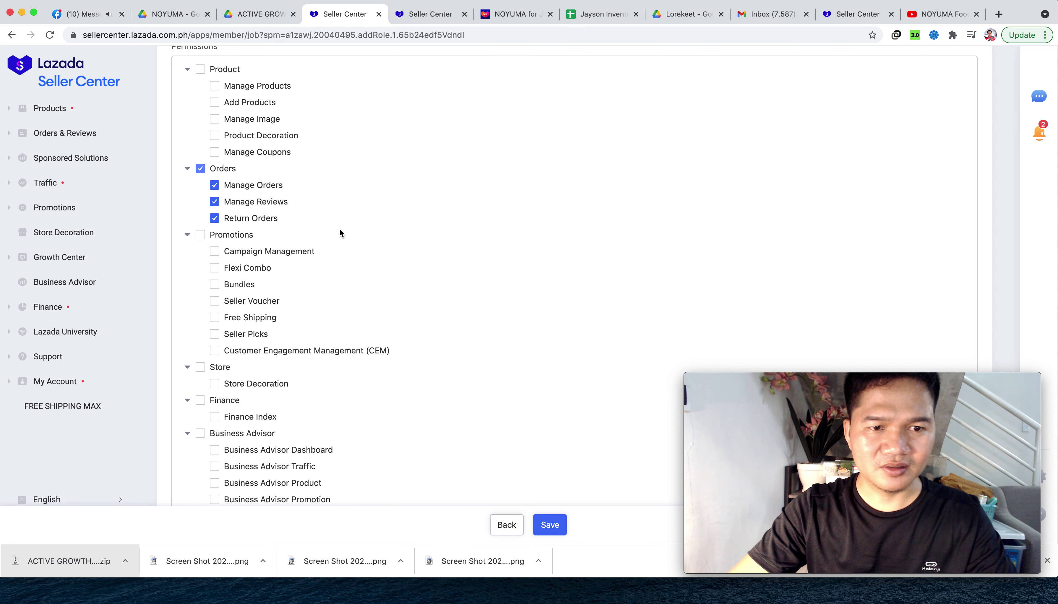
pyautogui.scroll(-3, 339, 228)
pyautogui.scroll(-4, 330, 224)
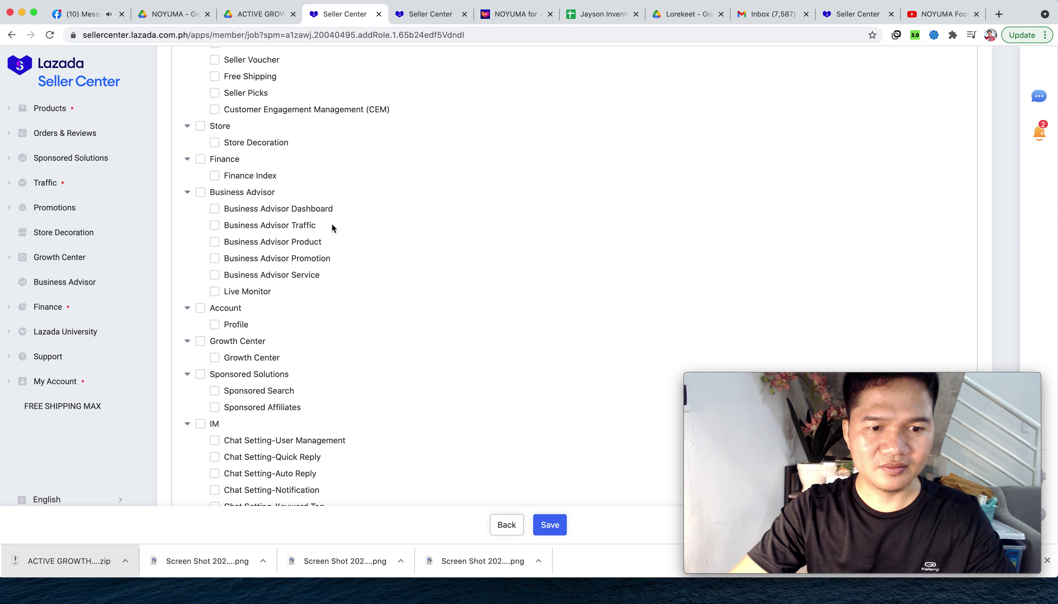
pyautogui.scroll(10, 331, 223)
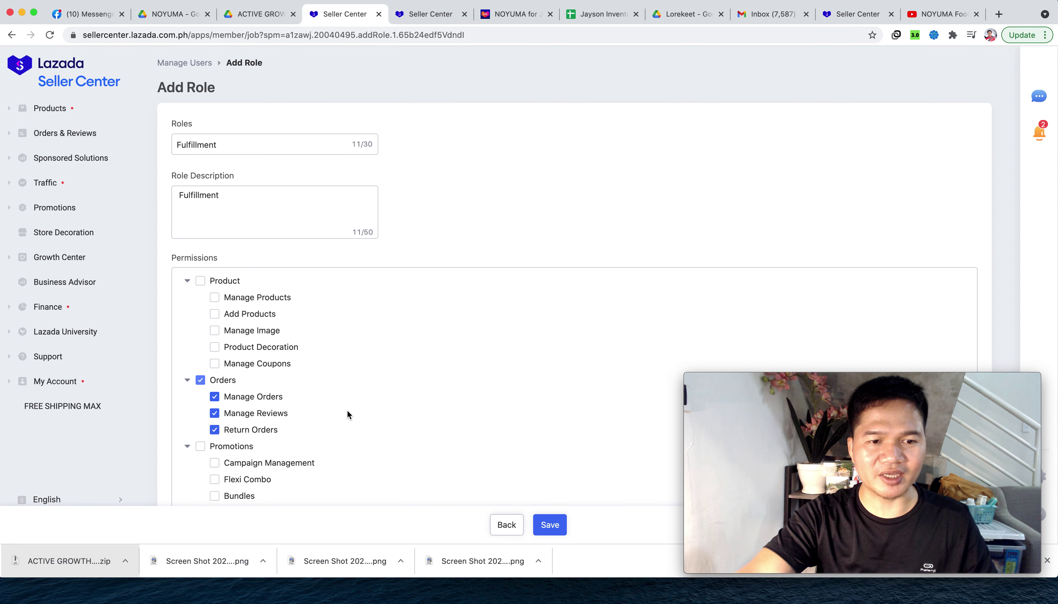
pyautogui.scroll(-3, 349, 410)
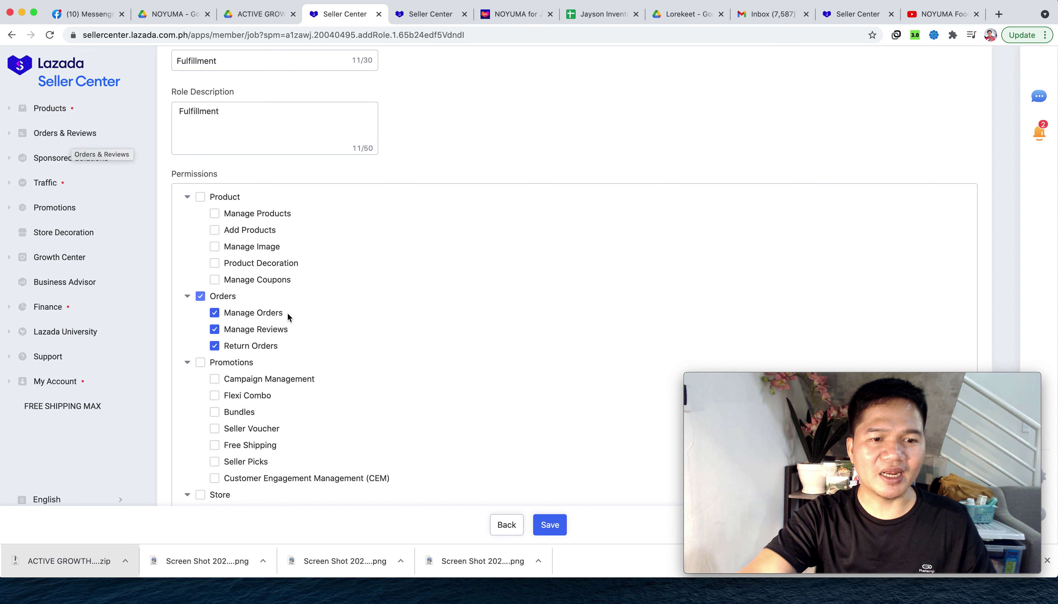
pyautogui.scroll(-3, 307, 331)
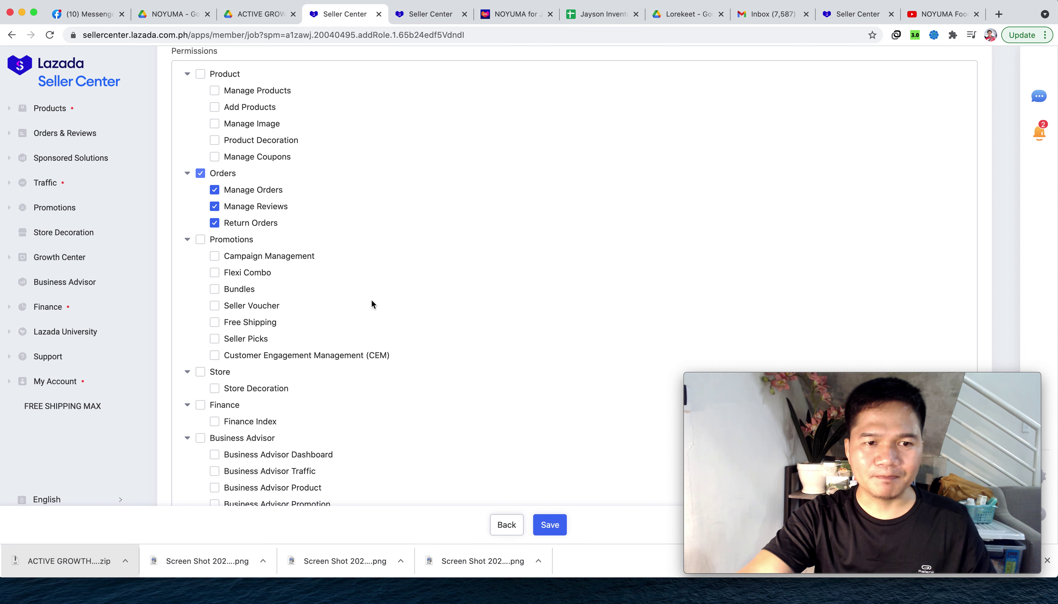
pyautogui.scroll(2, 371, 300)
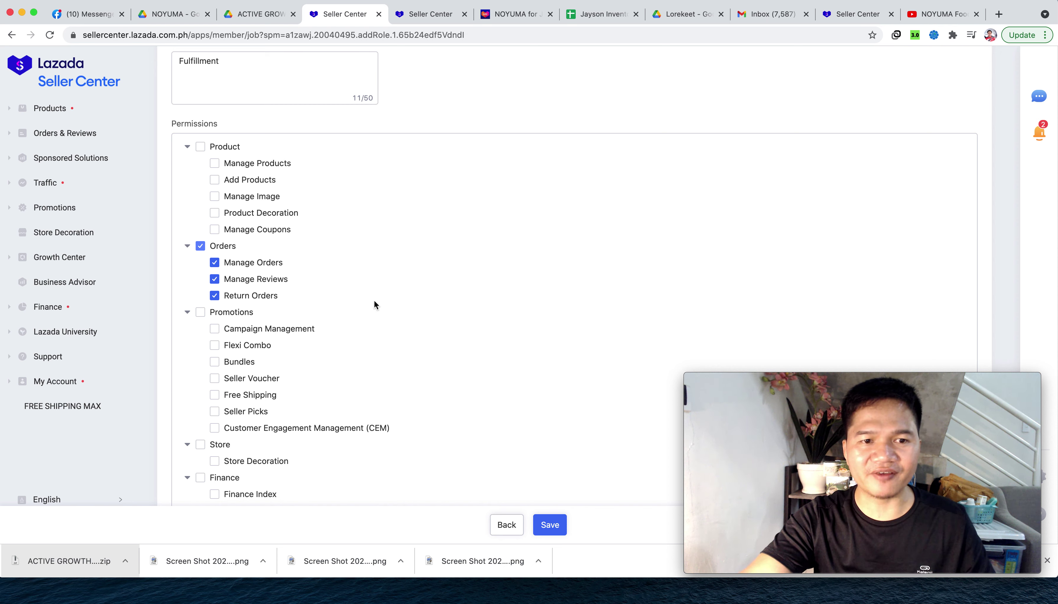
# Grant Product, Promotions and Store Decoration permissions, leaving Finance unticked
pyautogui.click(200, 147)
pyautogui.click(201, 312)
pyautogui.scroll(-3, 318, 396)
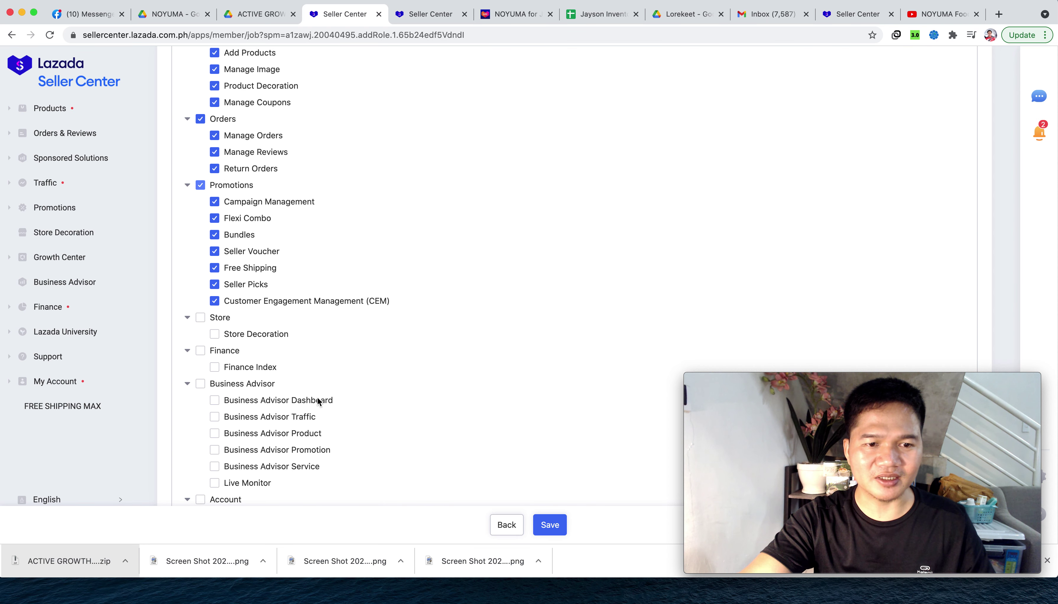
pyautogui.click(201, 318)
pyautogui.scroll(-3, 390, 385)
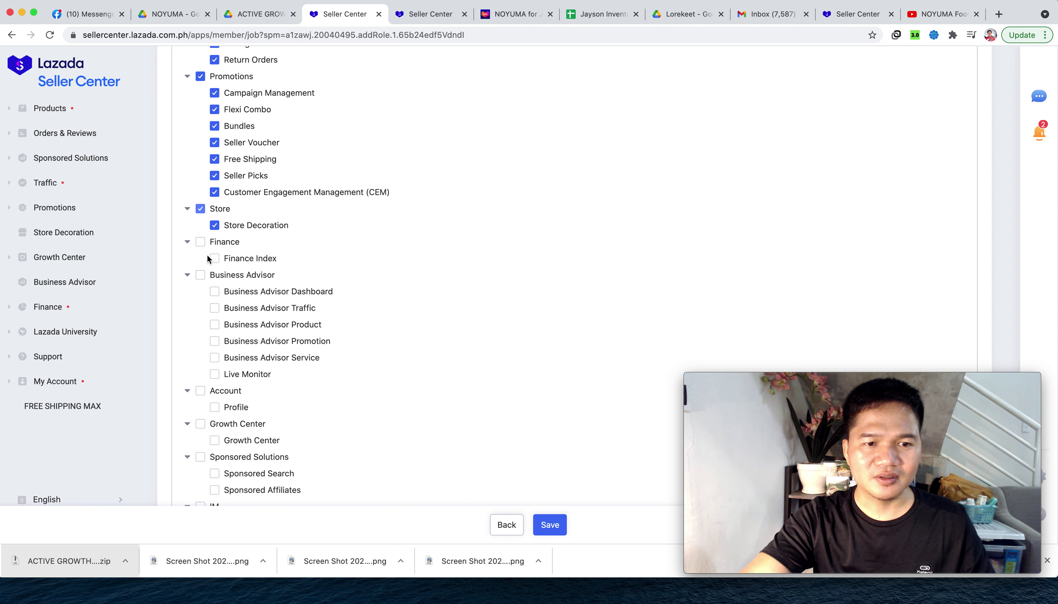
pyautogui.click(200, 242)
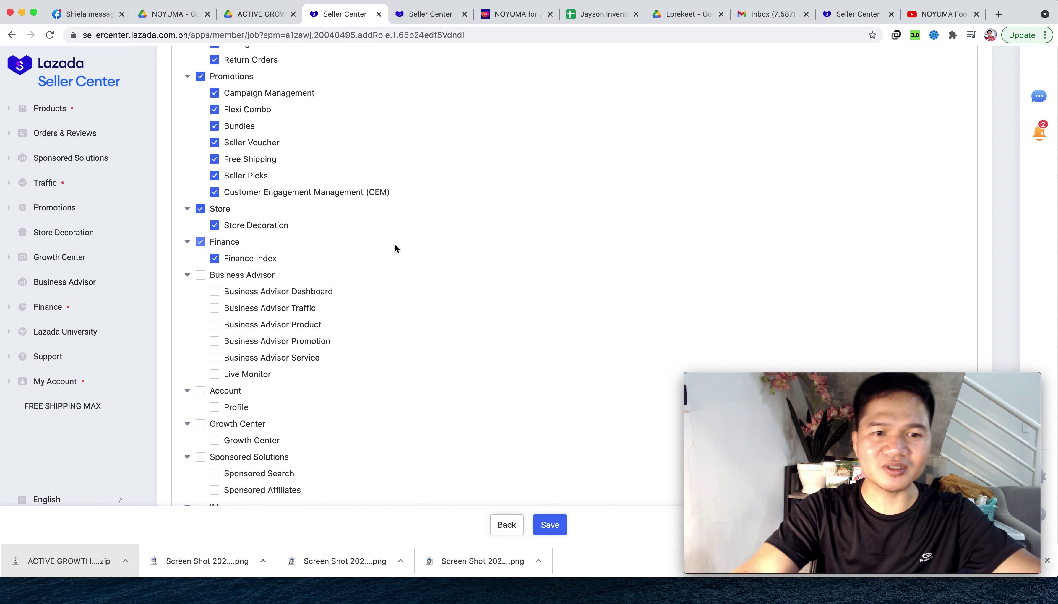
pyautogui.click(200, 242)
pyautogui.scroll(-3, 457, 324)
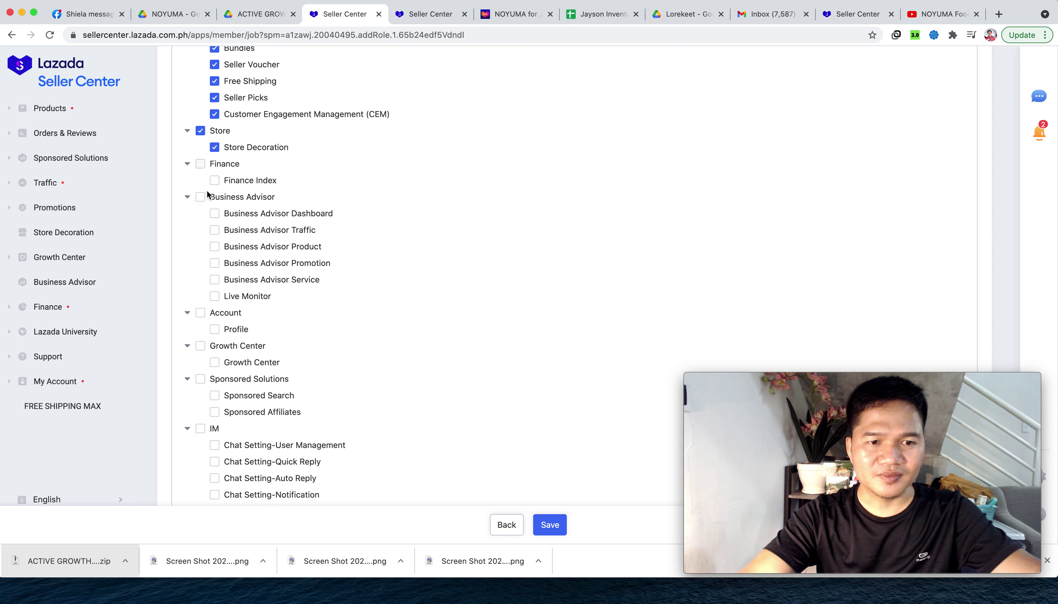
# Grant Business Advisor, Growth Center, Sponsored Solutions and IM chat permissions, leaving Account unticked
pyautogui.click(200, 196)
pyautogui.scroll(-4, 366, 330)
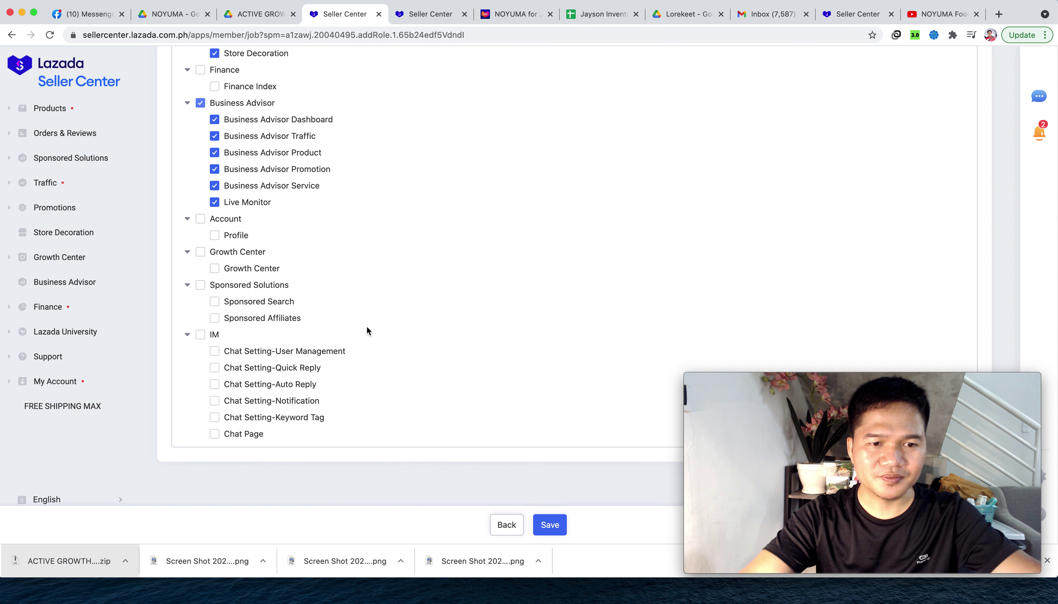
pyautogui.click(201, 216)
pyautogui.click(200, 216)
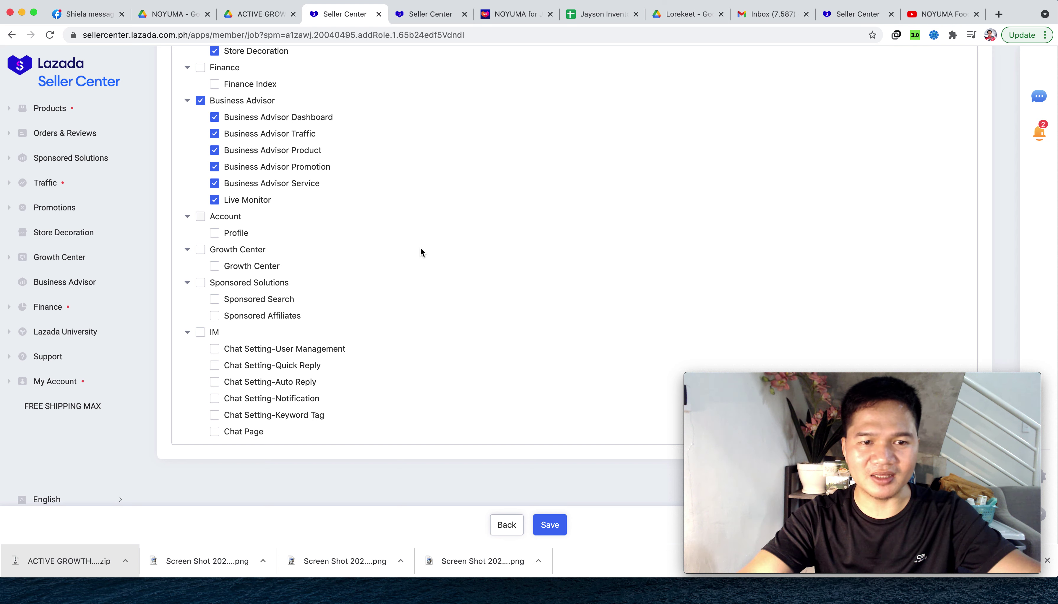
pyautogui.click(202, 249)
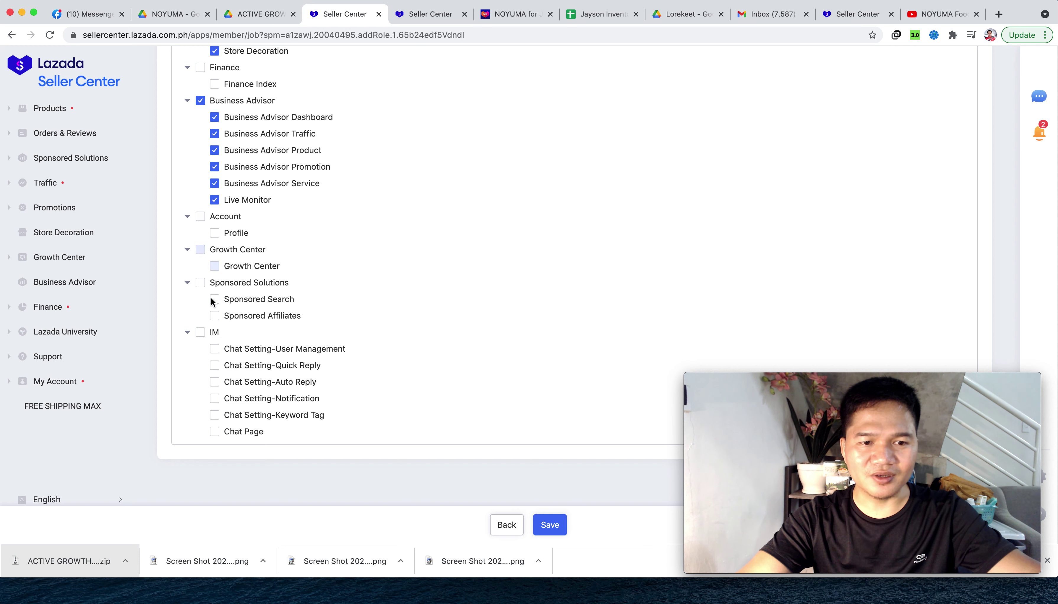
pyautogui.click(200, 283)
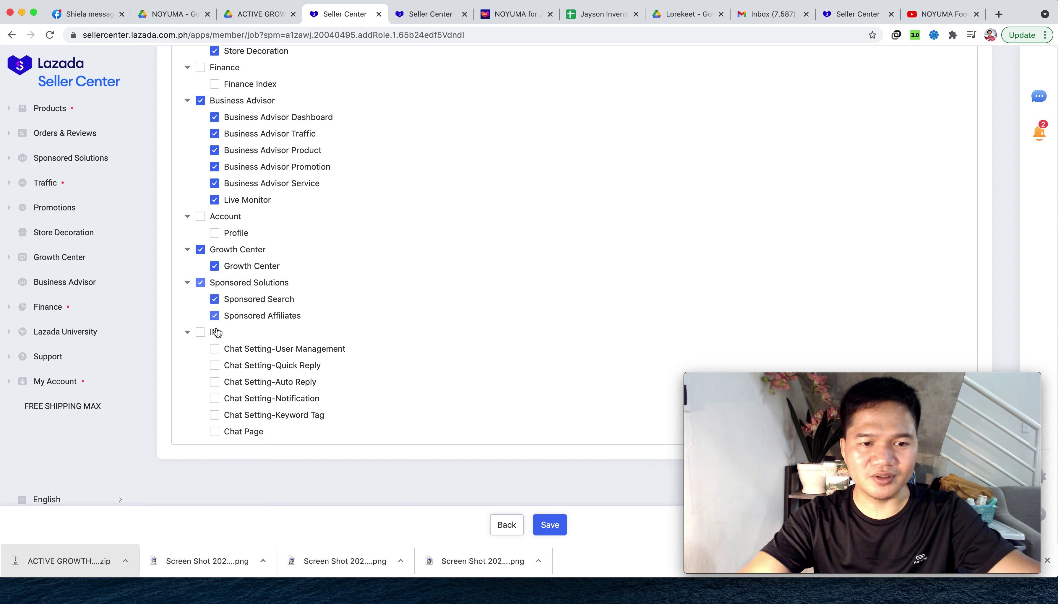
pyautogui.click(200, 332)
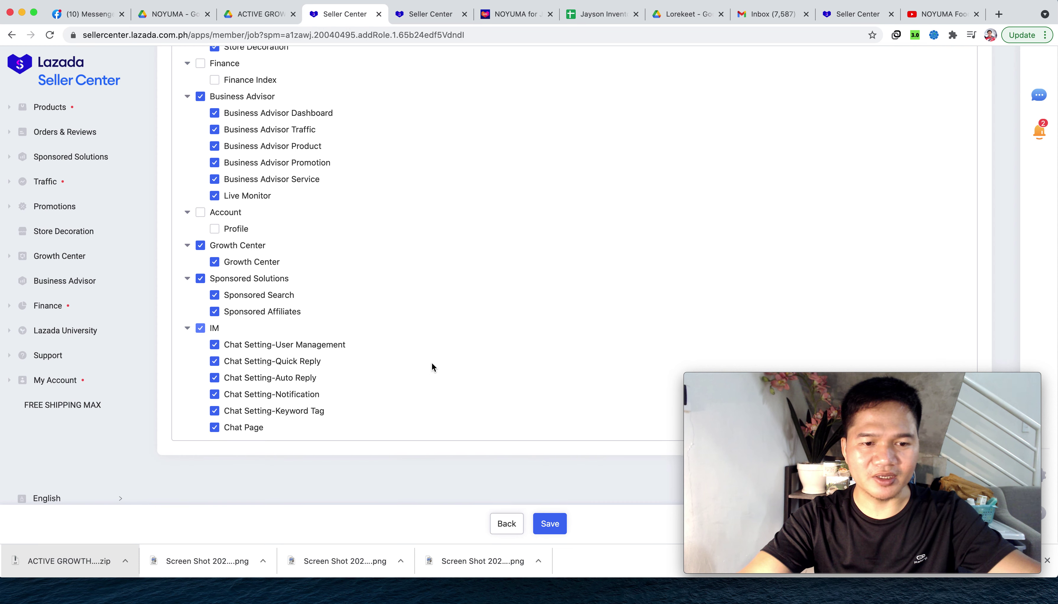
pyautogui.click(200, 330)
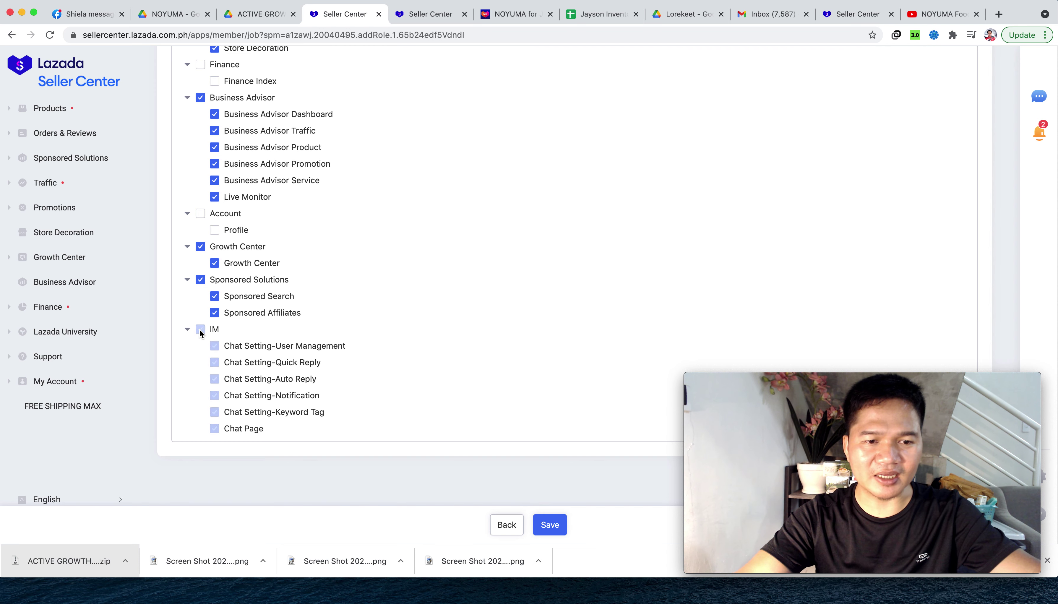
pyautogui.click(201, 330)
# Review the Permissions tree, scrolling back up to the top
pyautogui.scroll(6, 364, 355)
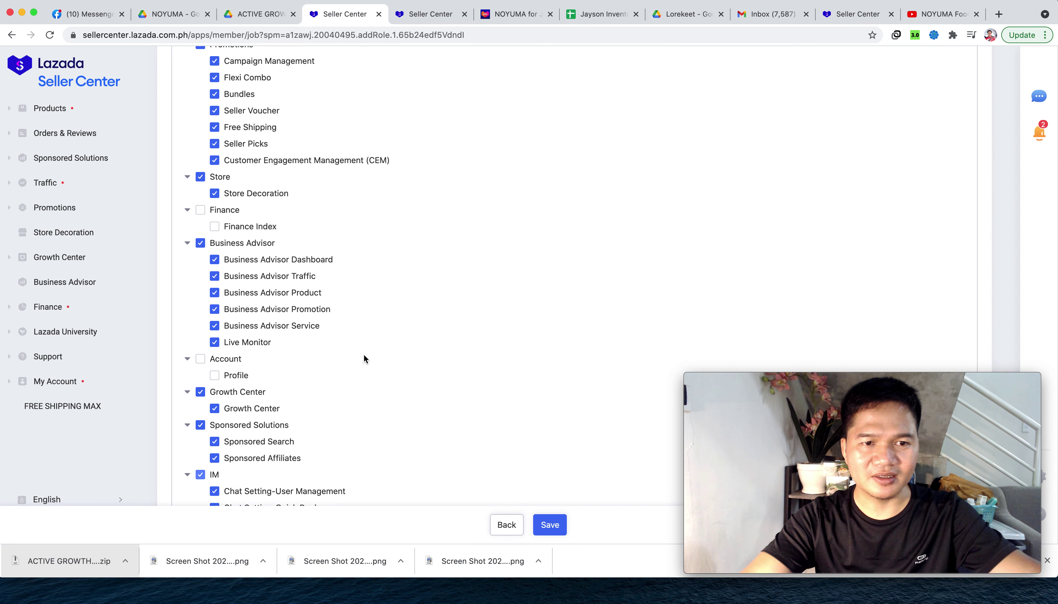
pyautogui.scroll(-4, 364, 353)
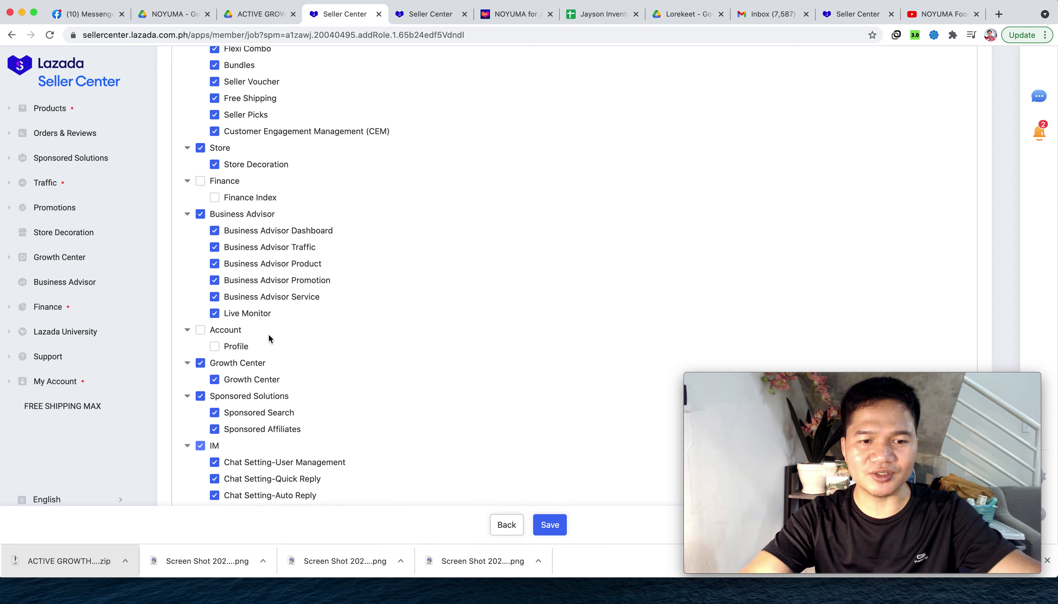
pyautogui.scroll(2, 314, 333)
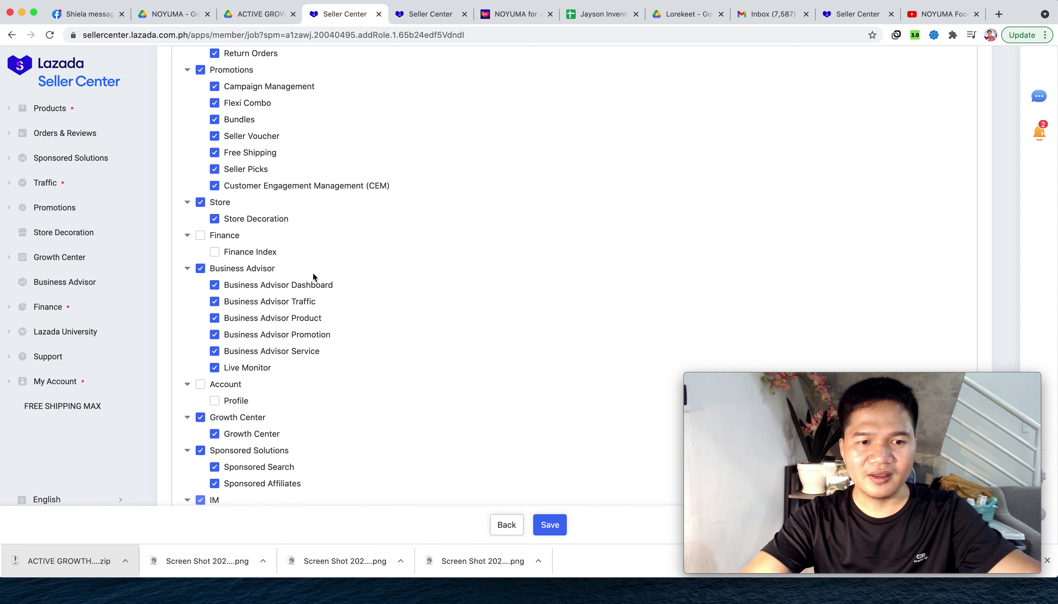
pyautogui.scroll(5, 270, 242)
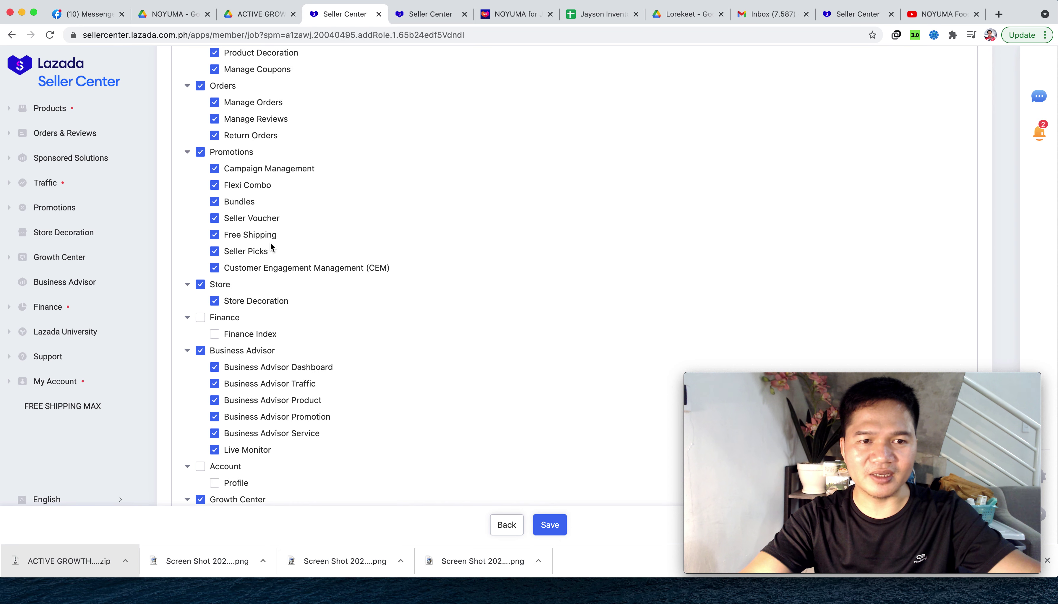
pyautogui.scroll(2, 327, 256)
pyautogui.scroll(-5, 411, 290)
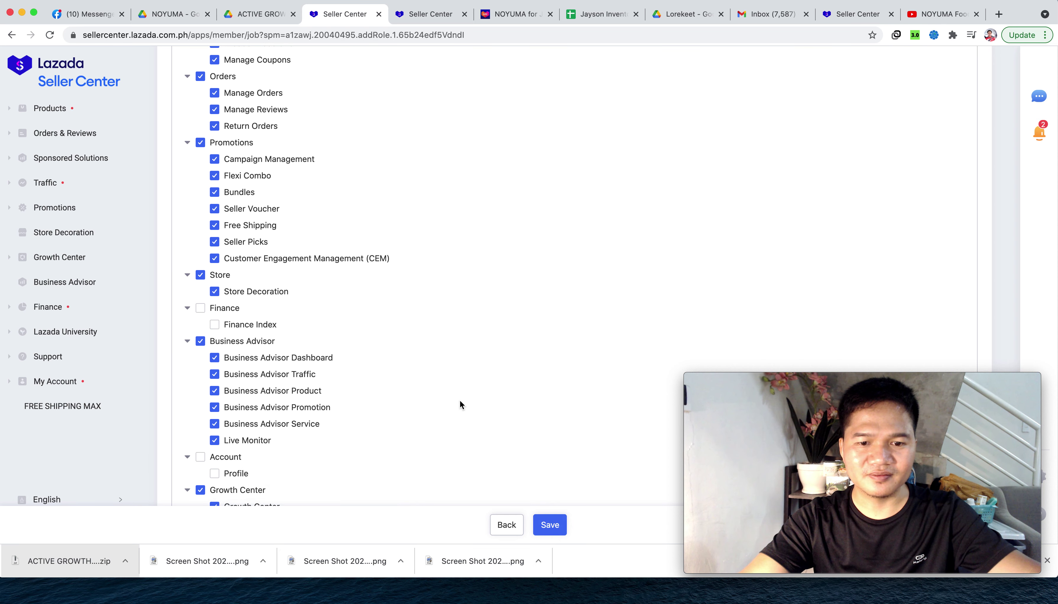
pyautogui.scroll(5, 463, 240)
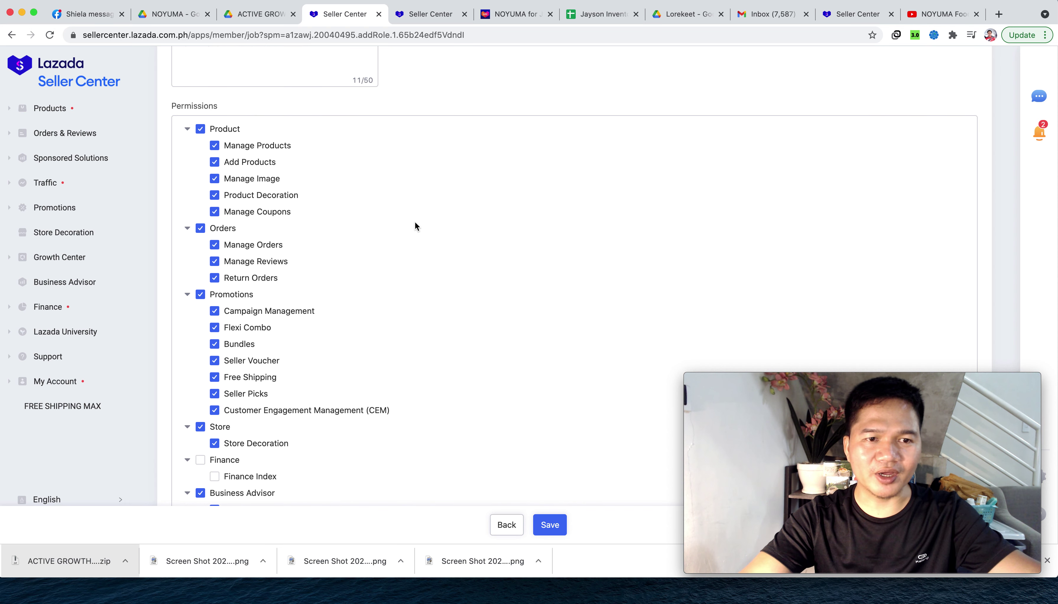
# Untick Product, Store, Business Advisor, Growth Center, Sponsored Solutions and IM, keeping only Orders, and save the role
pyautogui.click(200, 129)
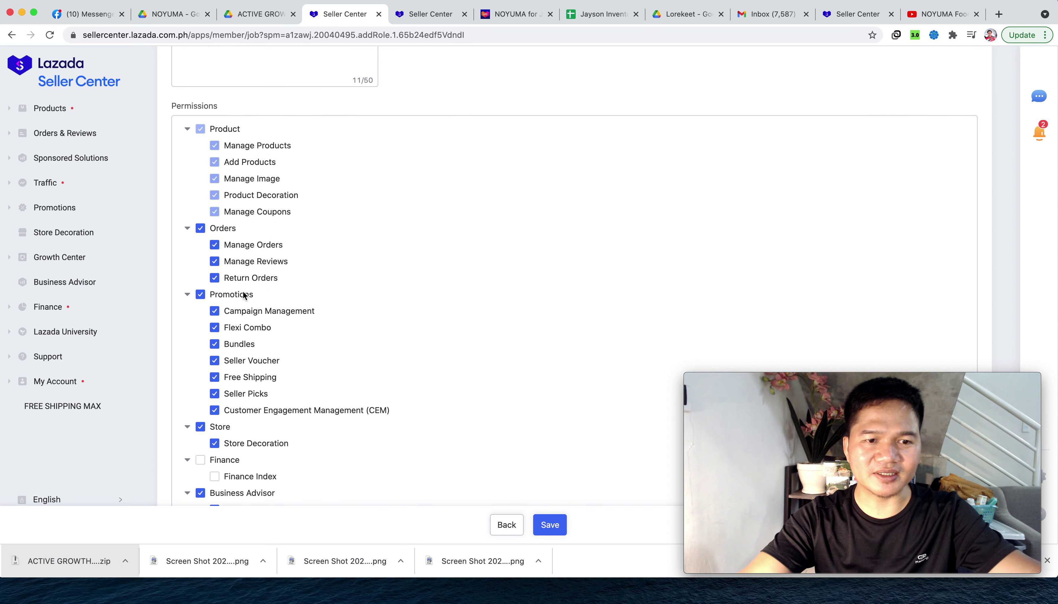
pyautogui.scroll(-4, 462, 385)
pyautogui.click(200, 289)
pyautogui.scroll(-3, 452, 415)
pyautogui.click(200, 243)
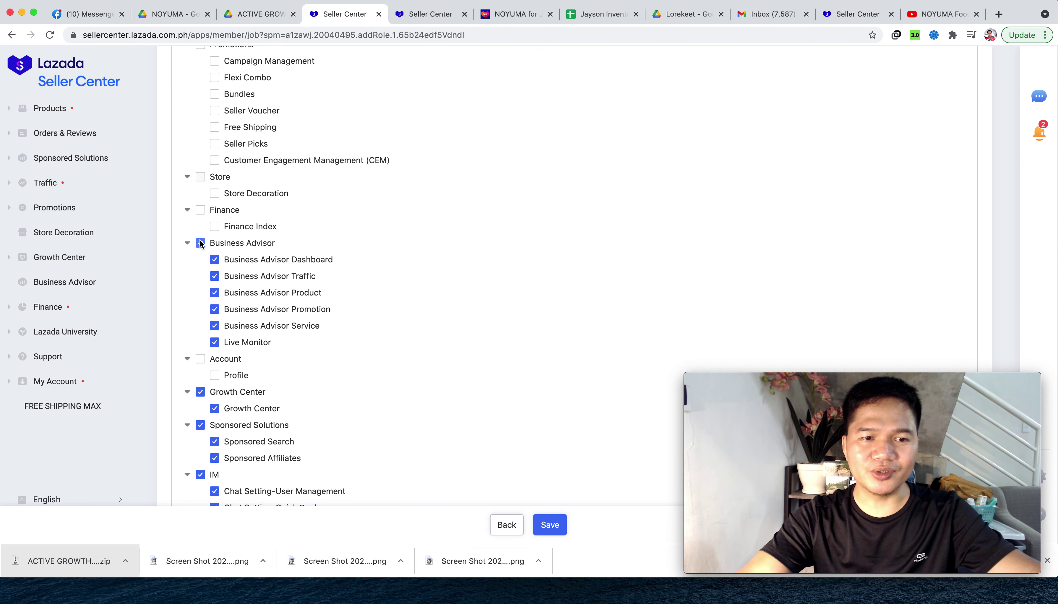
pyautogui.click(200, 391)
pyautogui.scroll(-3, 269, 391)
pyautogui.click(201, 300)
pyautogui.click(200, 350)
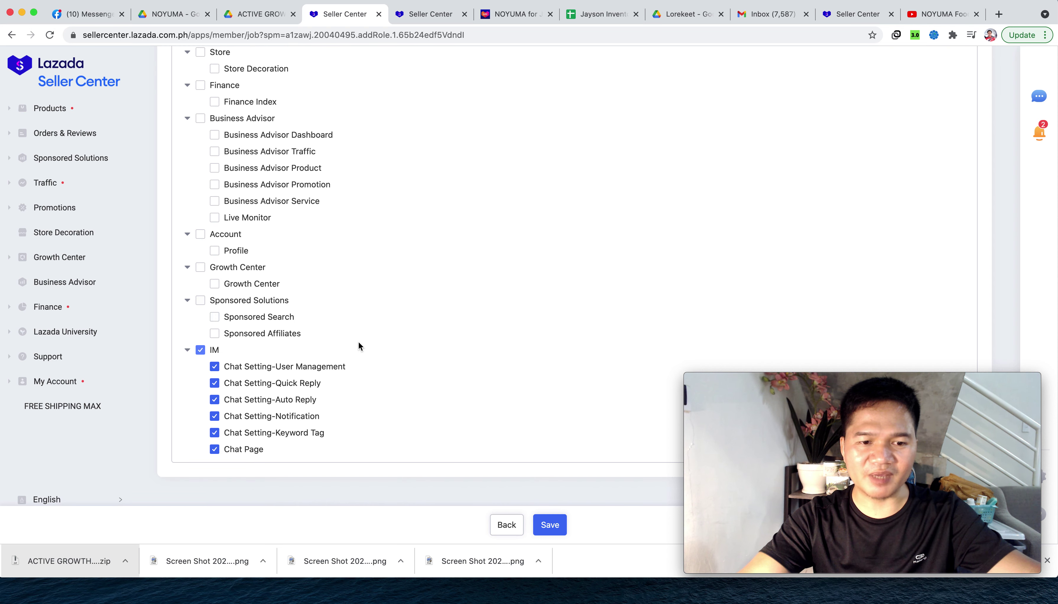
pyautogui.scroll(8, 419, 343)
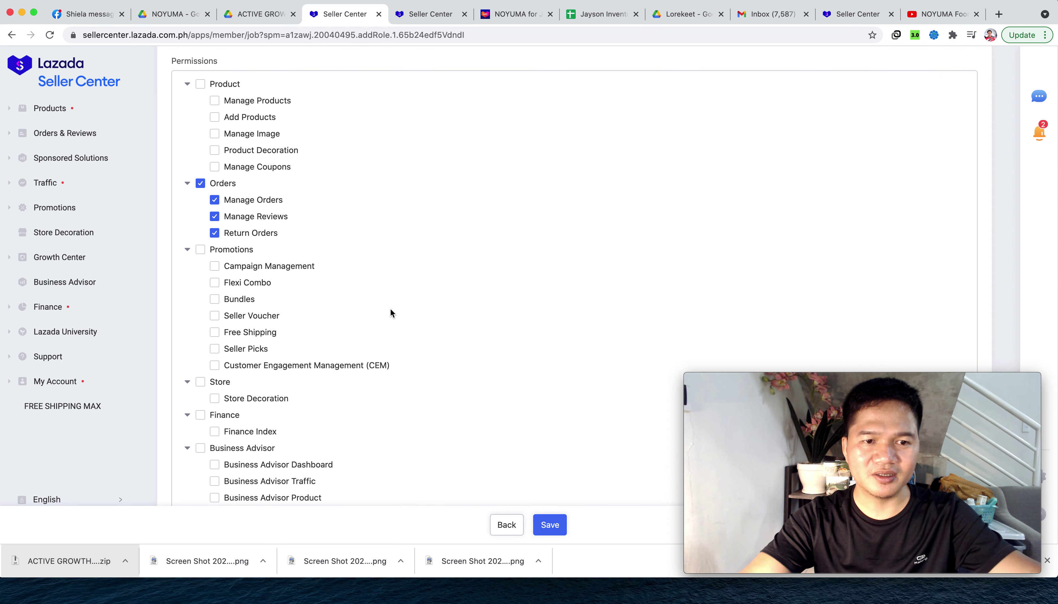
pyautogui.click(550, 524)
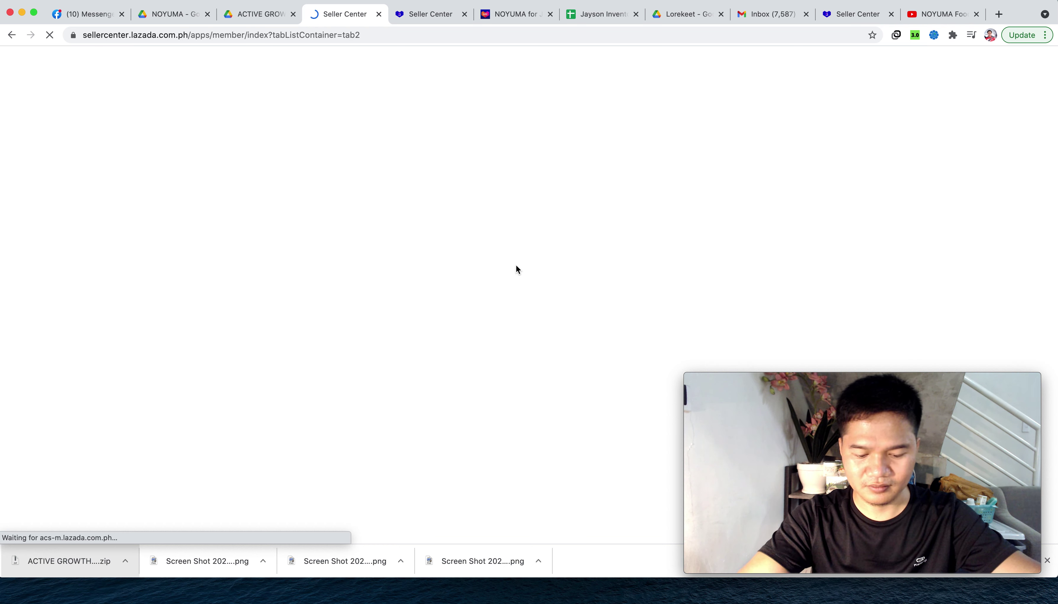
pyautogui.moveTo(1012, 481)
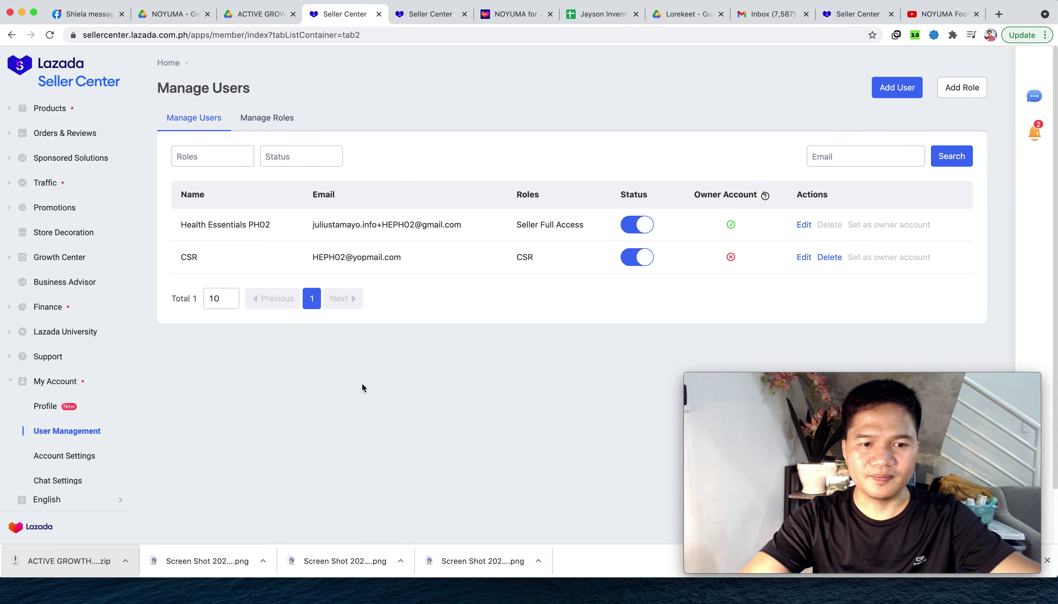
# Start a new user and assign it the Fulfillment role
pyautogui.click(896, 89)
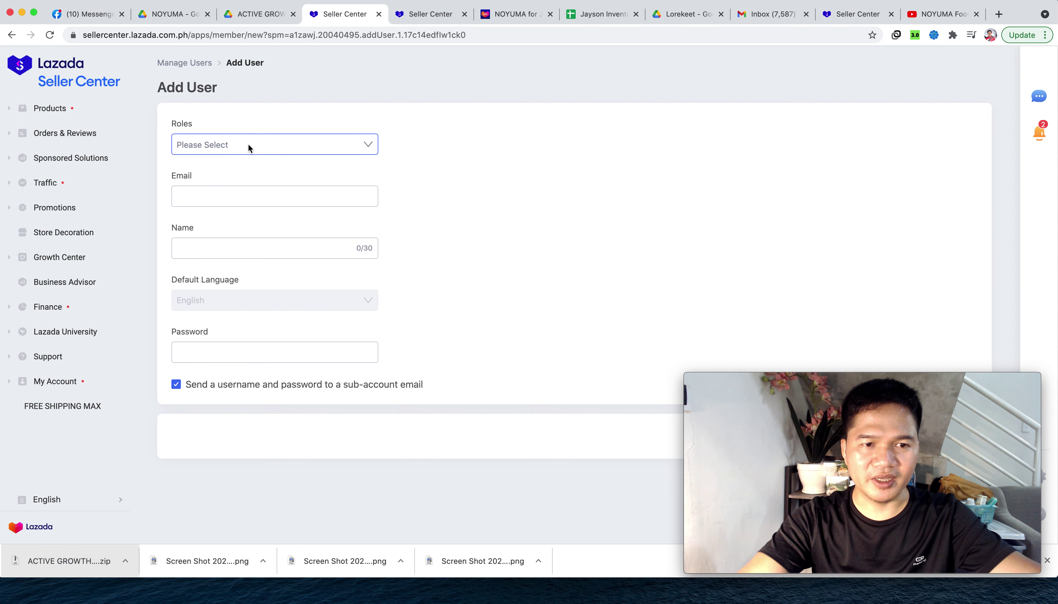
pyautogui.click(248, 146)
pyautogui.scroll(-2, 301, 301)
pyautogui.click(212, 302)
pyautogui.click(478, 279)
# Enter the sub-account's YOPmail e-mail address, fix a stray character, and select it
pyautogui.click(239, 198)
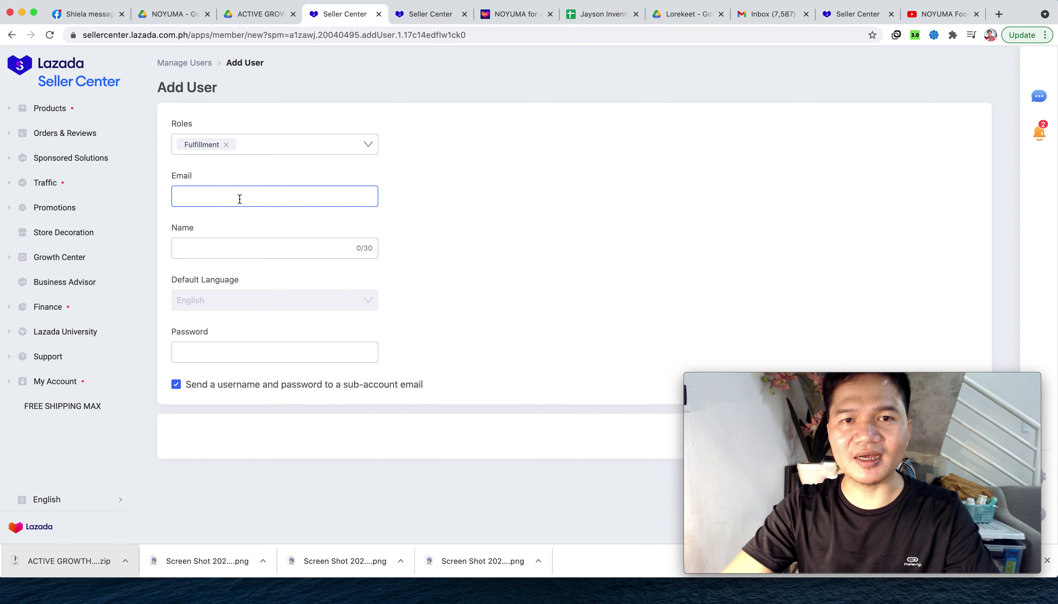
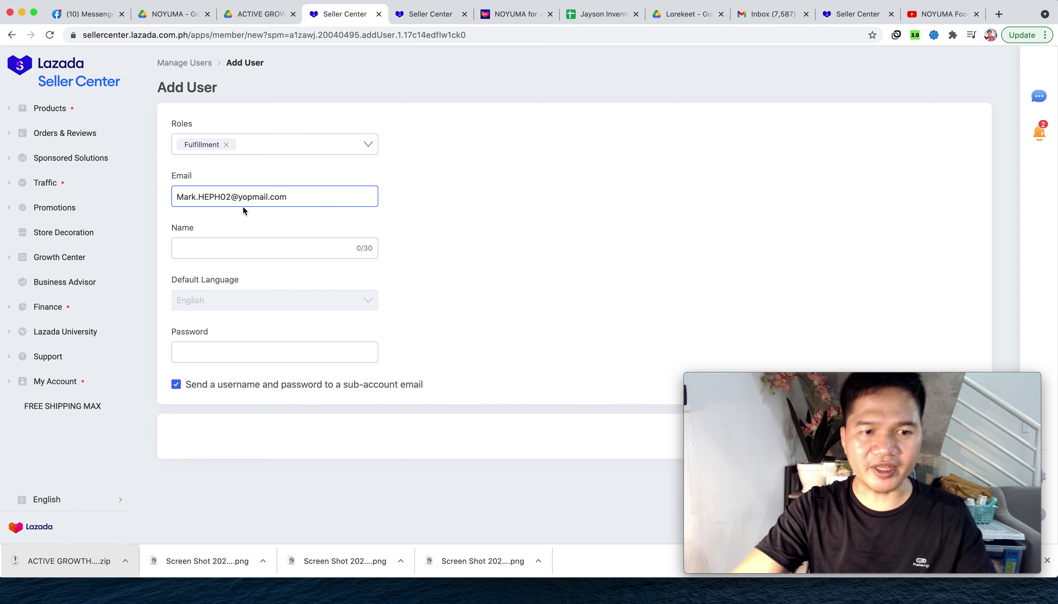
pyautogui.moveTo(294, 197); pyautogui.dragTo(178, 195)
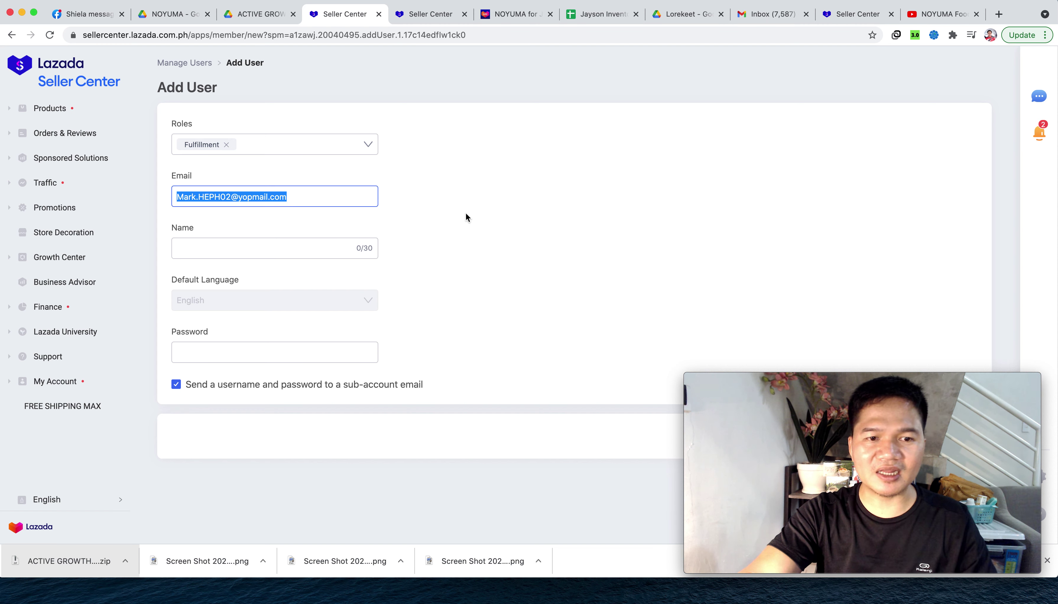
pyautogui.click(294, 193)
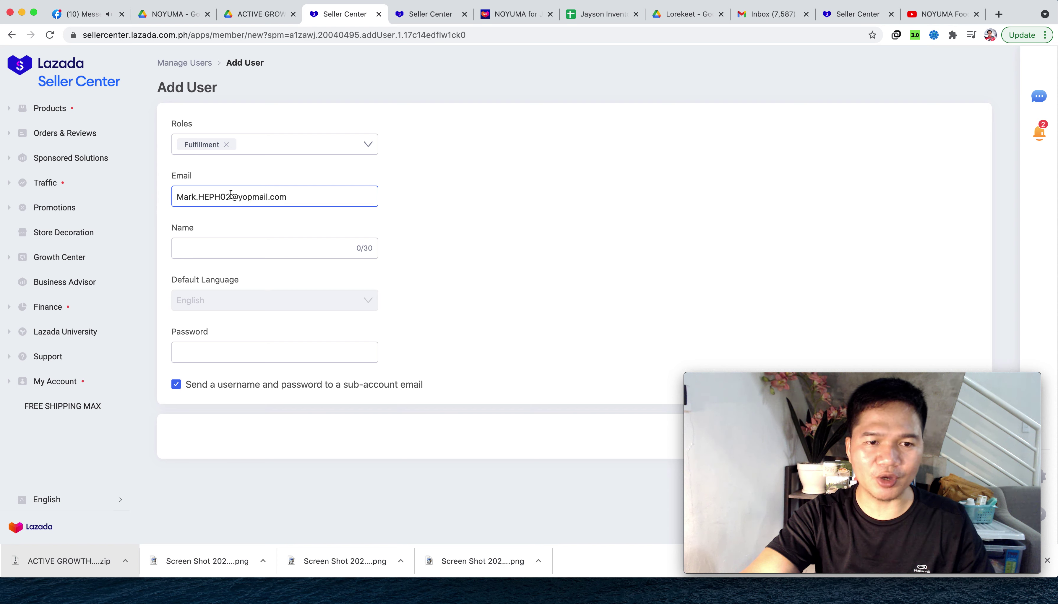
pyautogui.moveTo(295, 194); pyautogui.dragTo(137, 198)
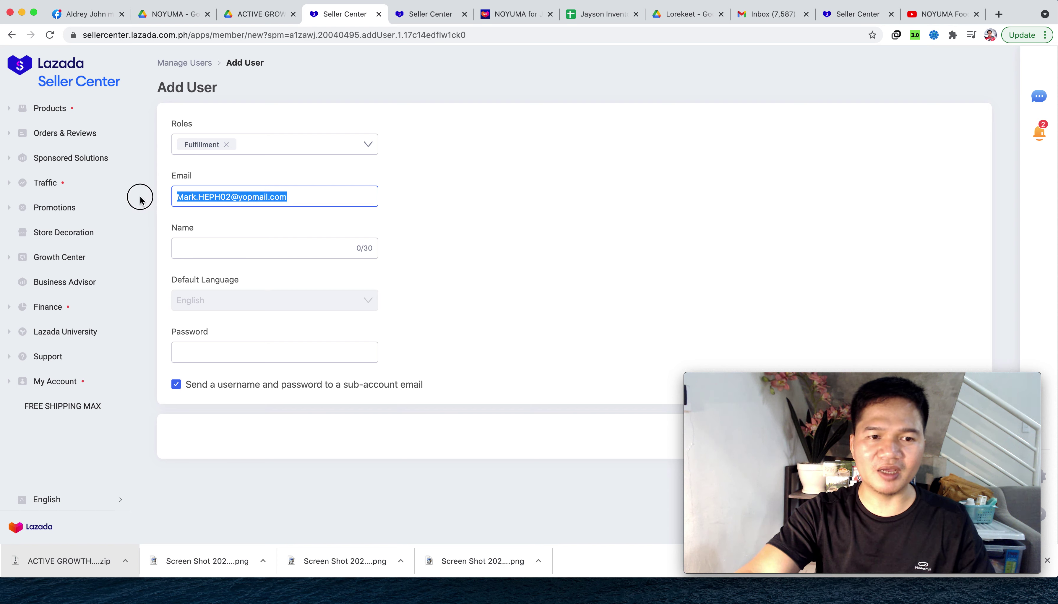
# Enter the new user's display name and account password
pyautogui.click(231, 248)
pyautogui.write('Mark')
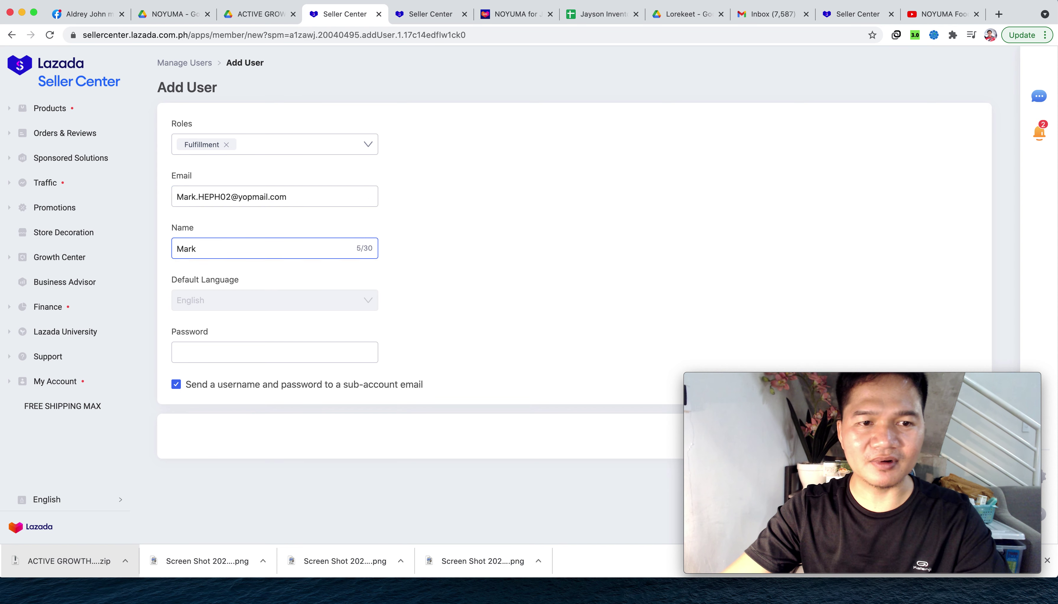
pyautogui.click(203, 350)
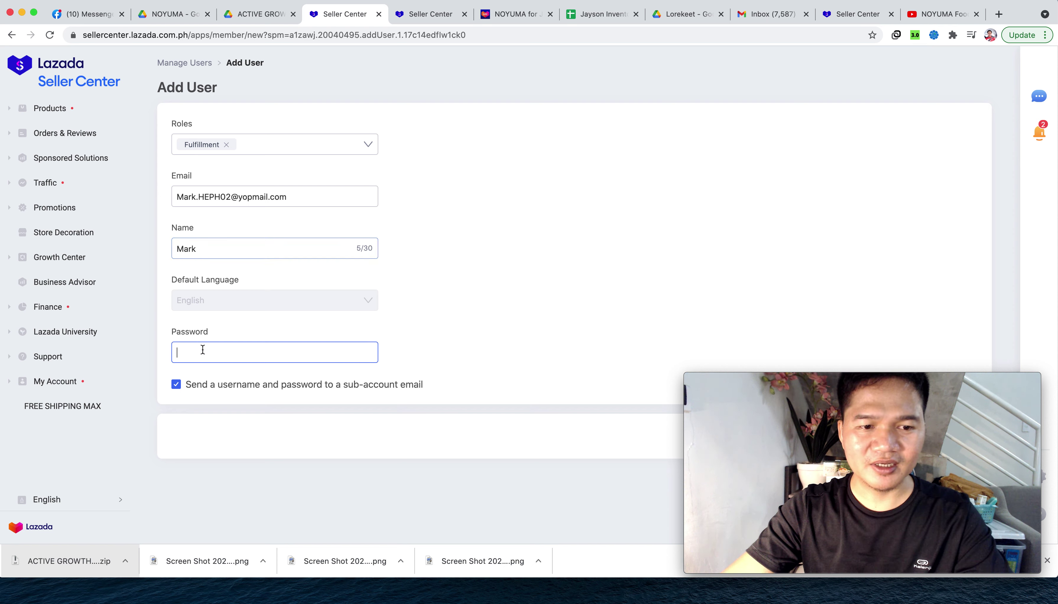
pyautogui.write('••••••')
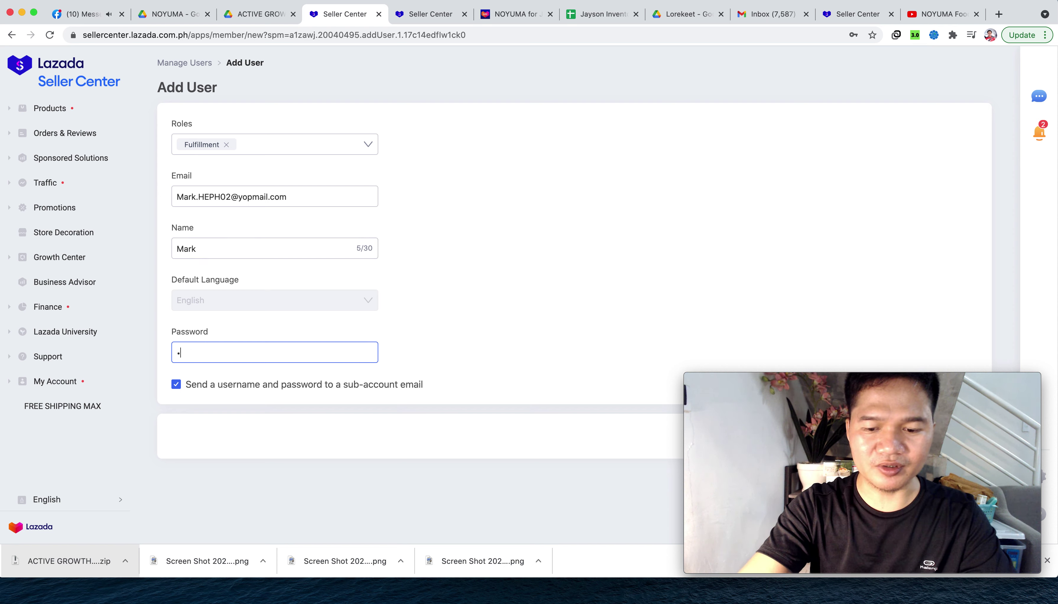
pyautogui.write('•')
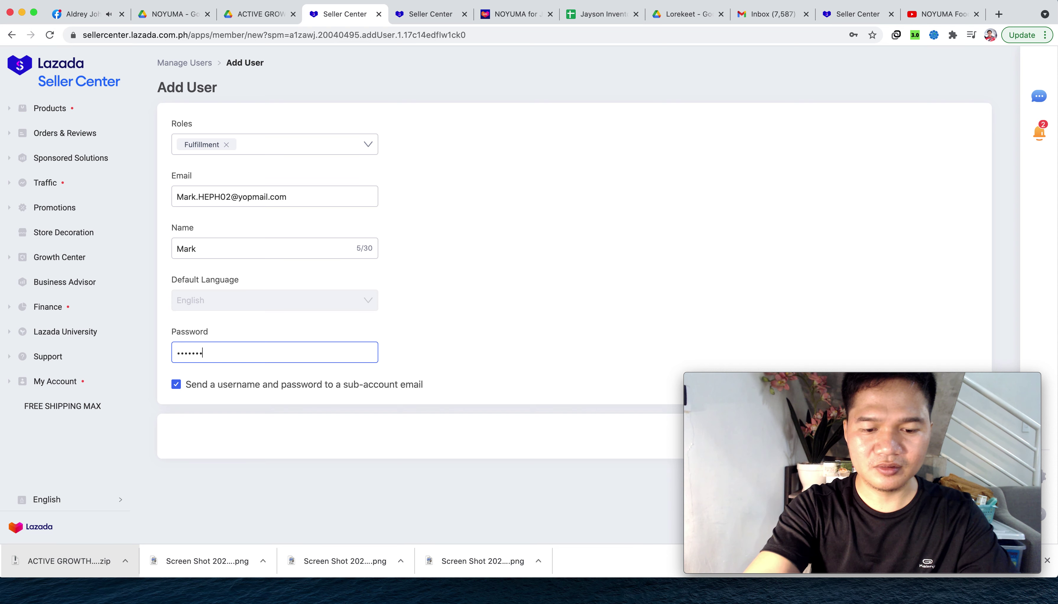
pyautogui.write('•')
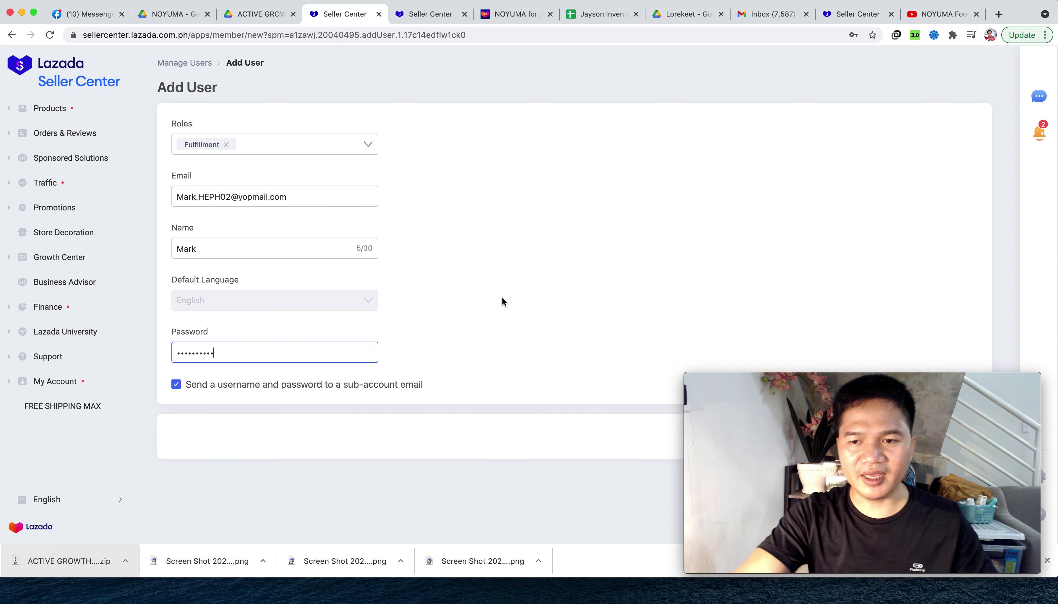
# Copy the sub-account's e-mail address from the form for use in another tab
pyautogui.scroll(-3, 502, 300)
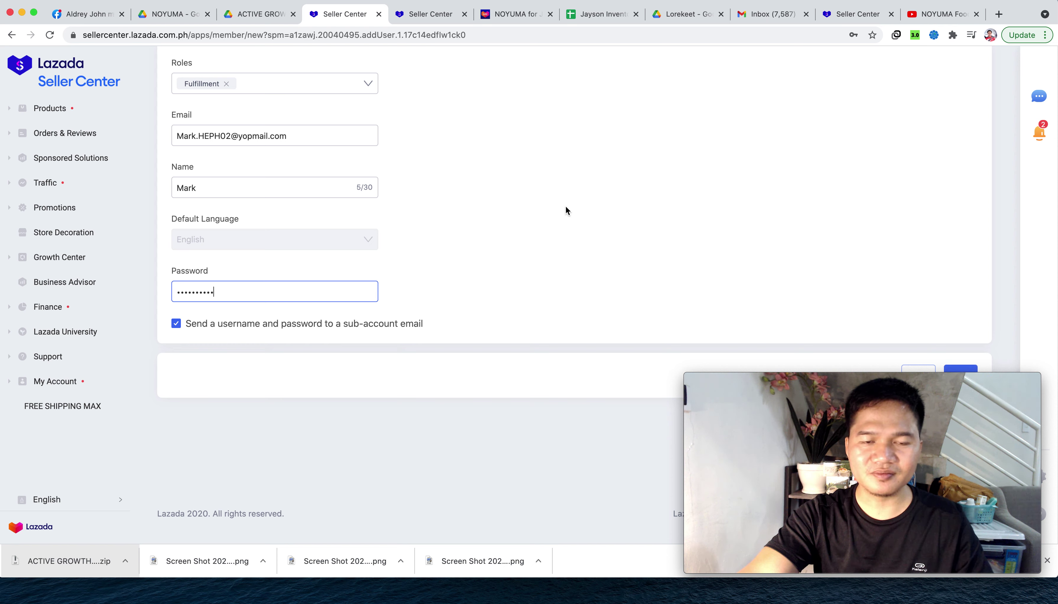
pyautogui.moveTo(300, 135); pyautogui.dragTo(144, 132)
pyautogui.press('super+c')
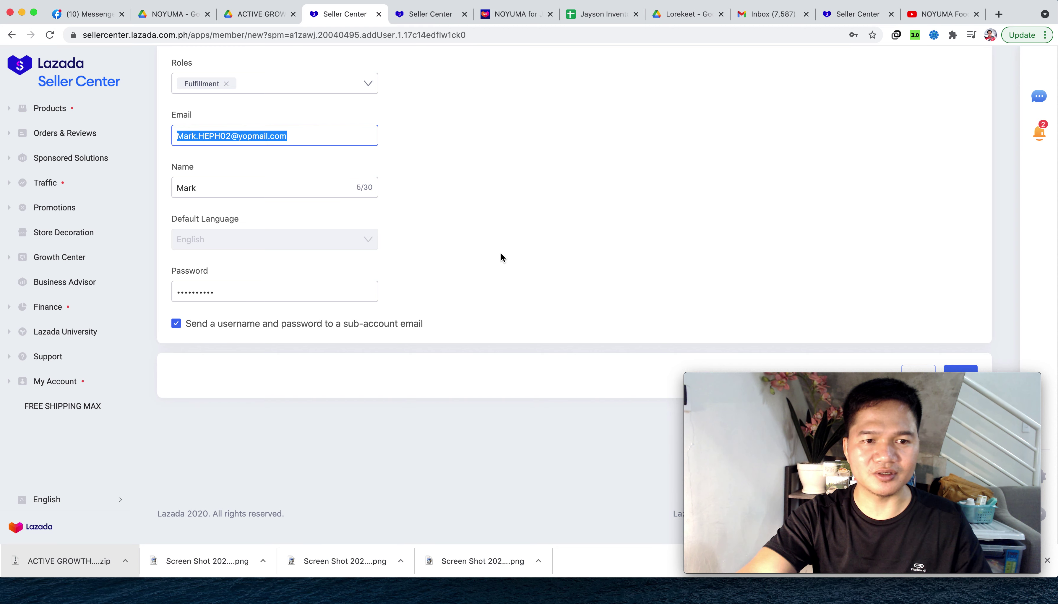
pyautogui.scroll(3, 500, 255)
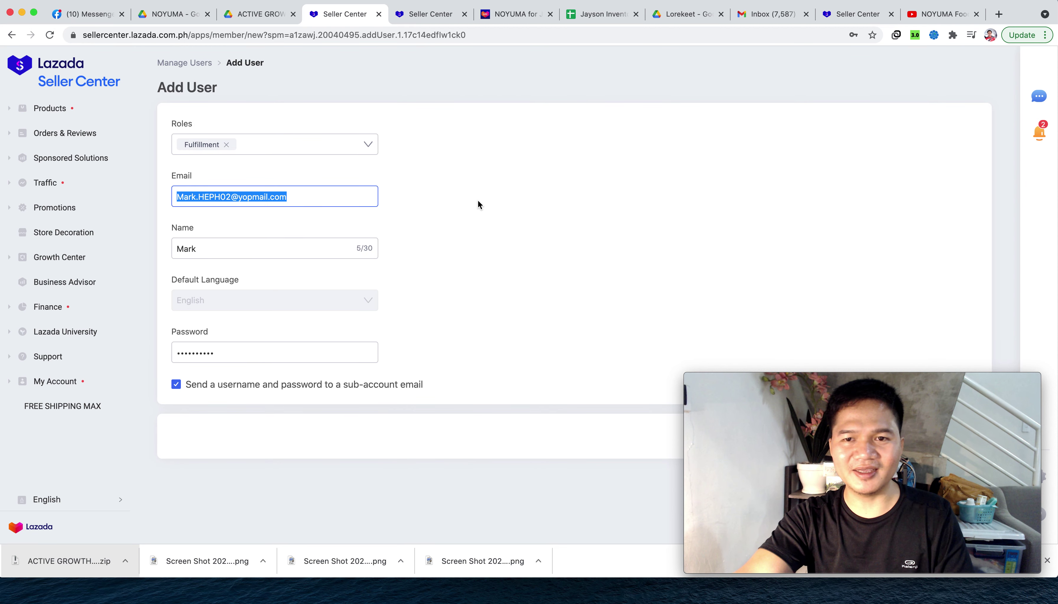
pyautogui.click(259, 200)
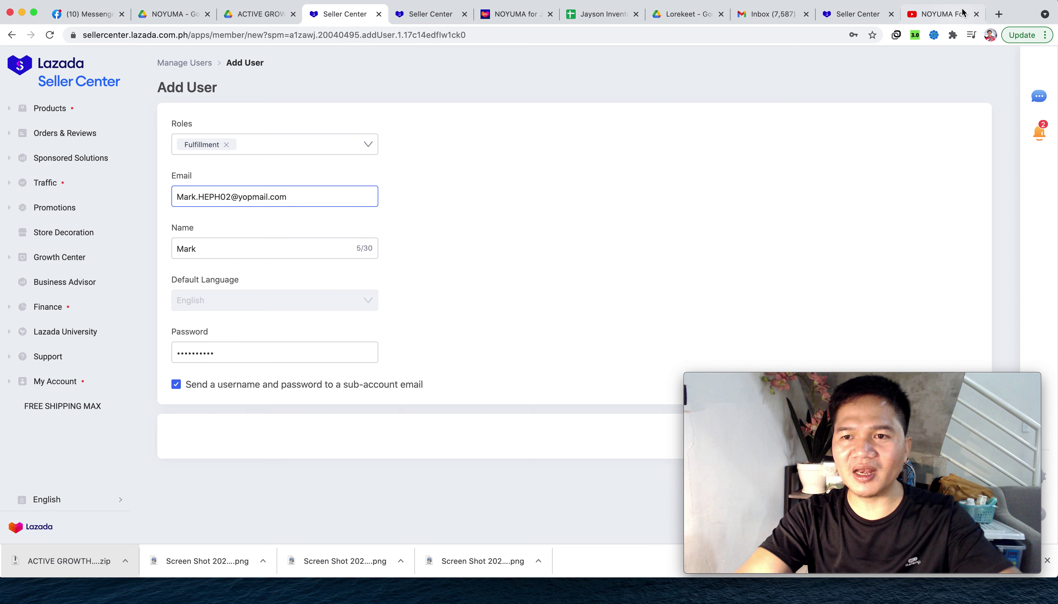
pyautogui.click(1000, 17)
# Open the sub-account's inbox on YOPmail by pasting its address, then return to Seller Center
pyautogui.write('yopmail.com')
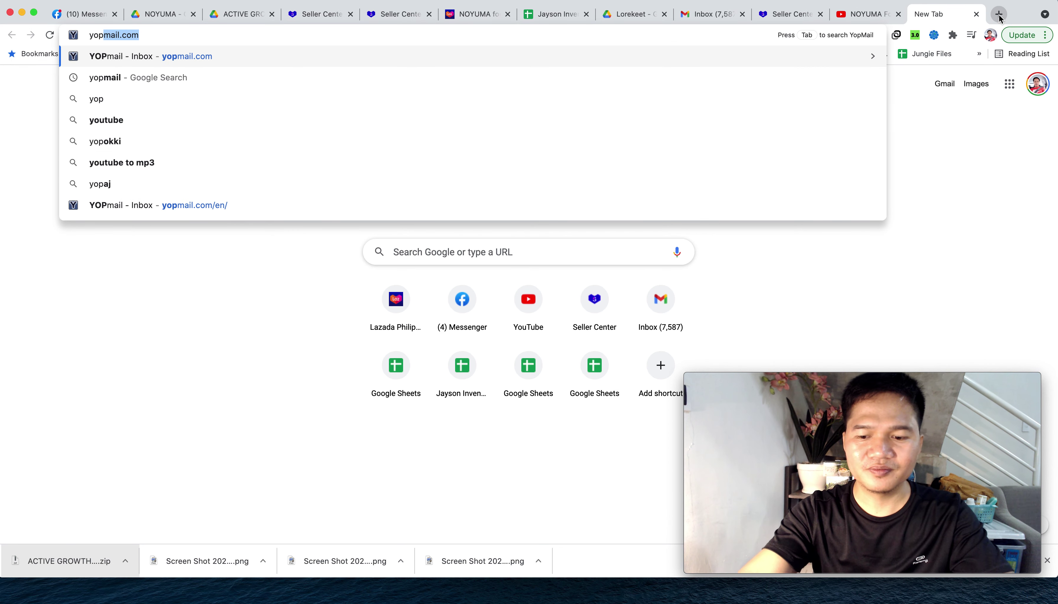
pyautogui.press('Return')
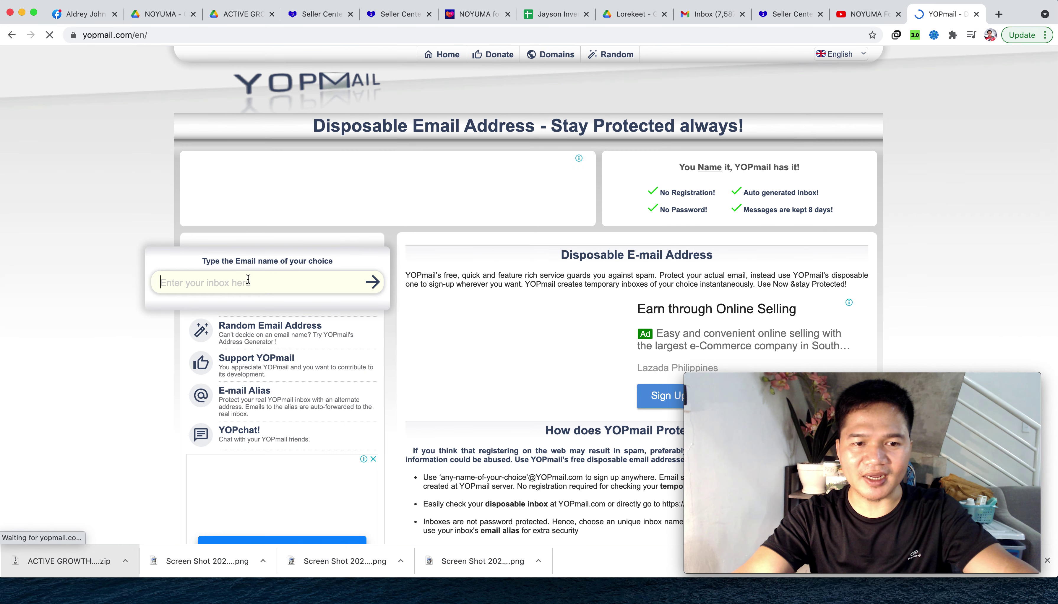
pyautogui.click(202, 279)
pyautogui.press('super+v')
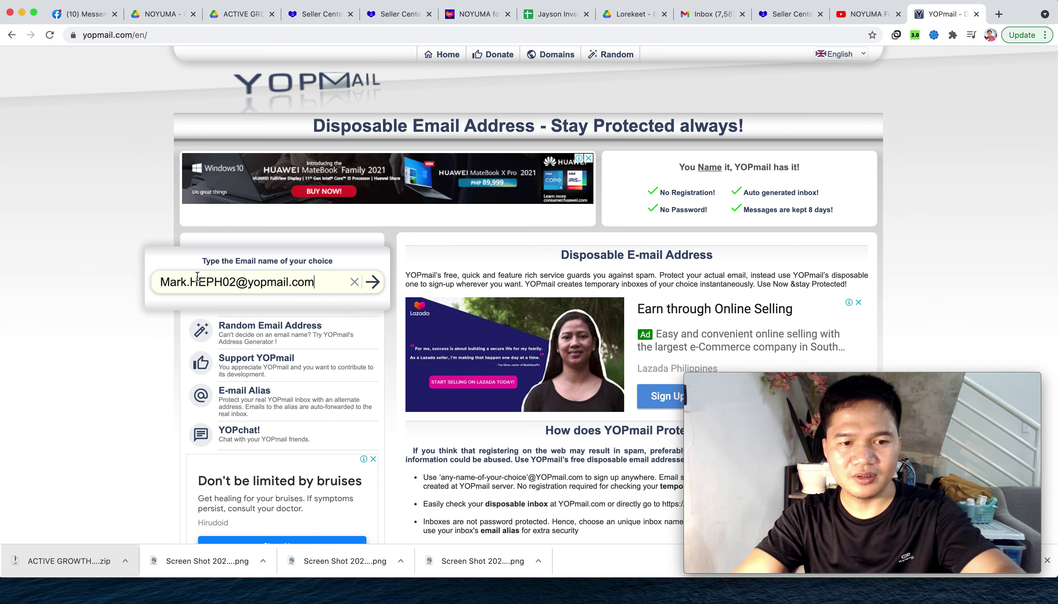
pyautogui.press('Return')
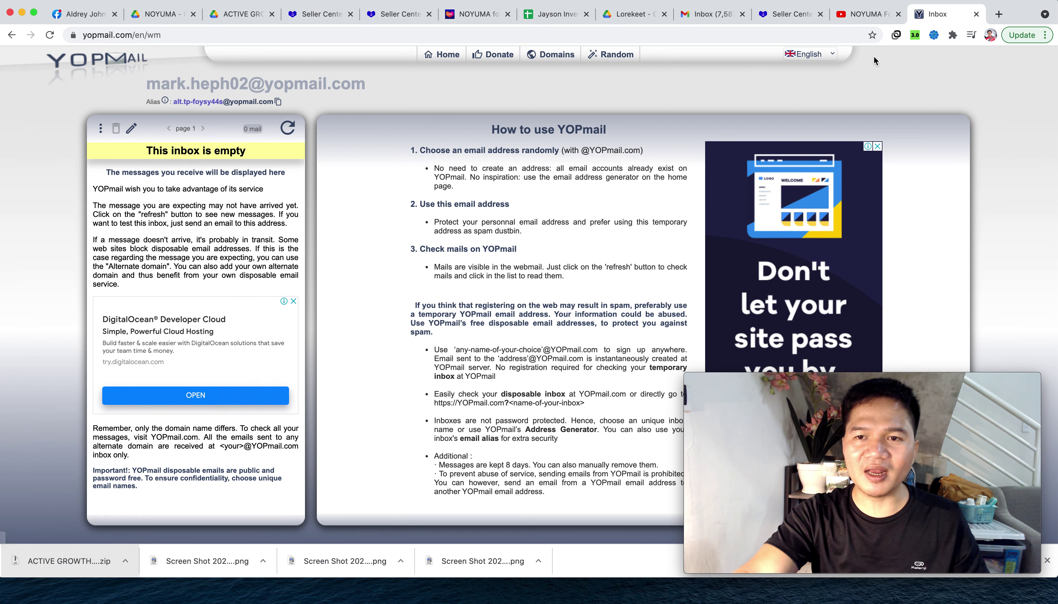
pyautogui.click(778, 15)
pyautogui.click(382, 9)
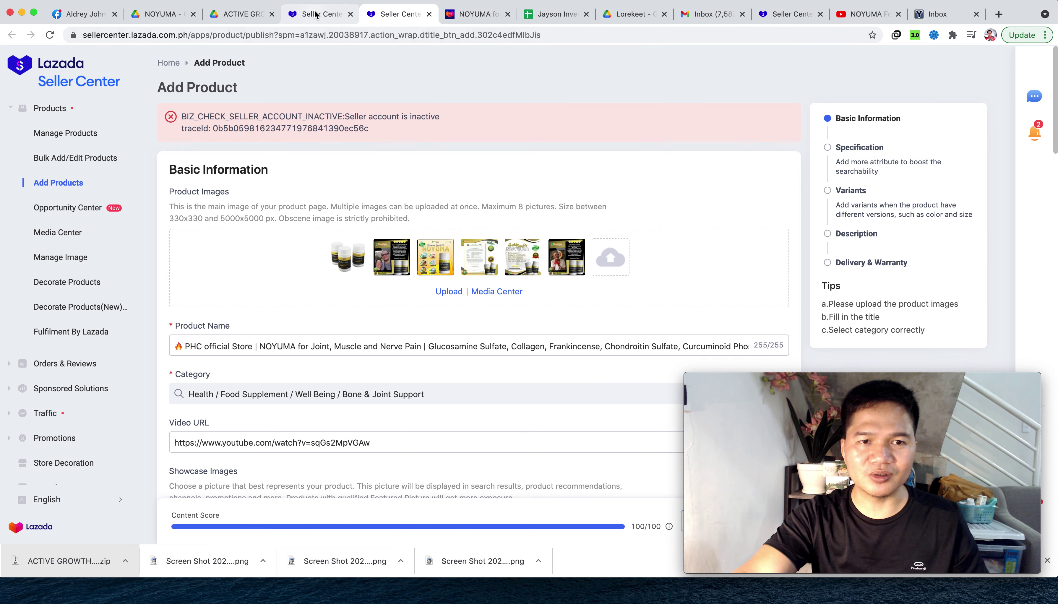
# Recheck the empty YOPmail inbox, then reselect the e-mail address on the Add User form
pyautogui.click(322, 14)
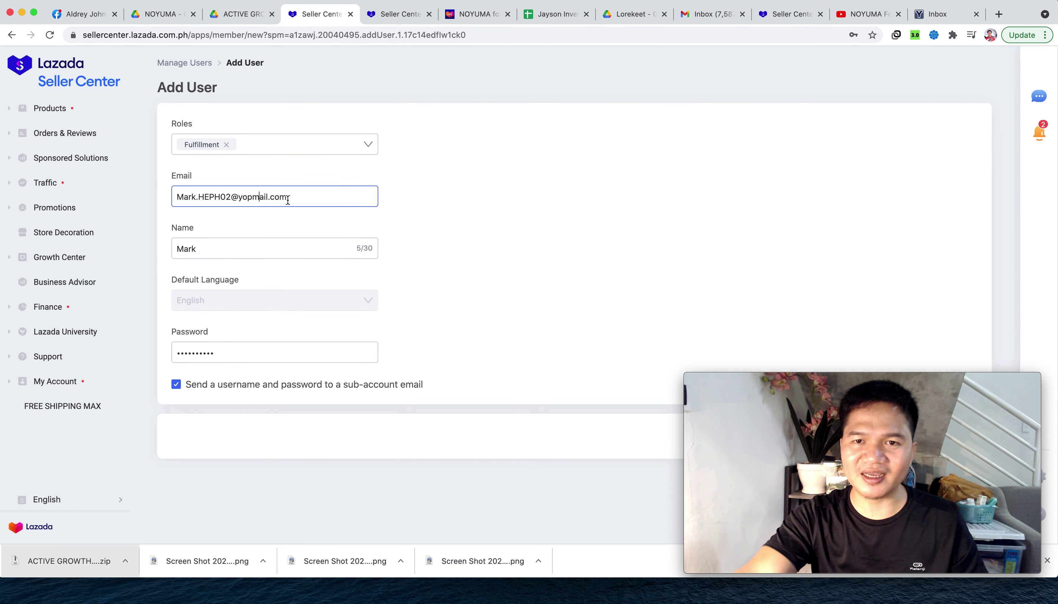
pyautogui.click(930, 17)
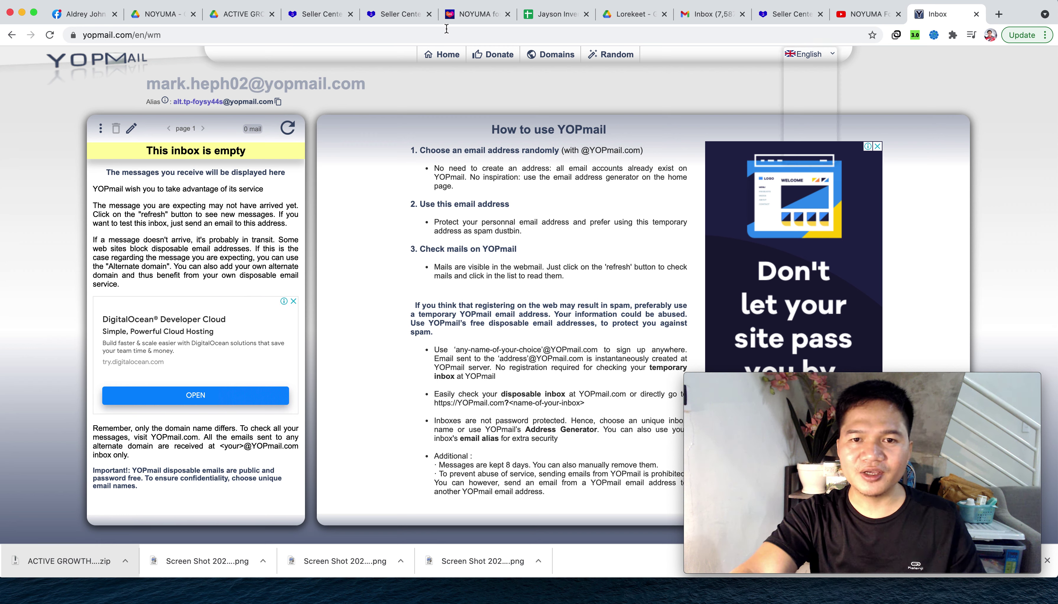
pyautogui.click(388, 17)
pyautogui.click(310, 14)
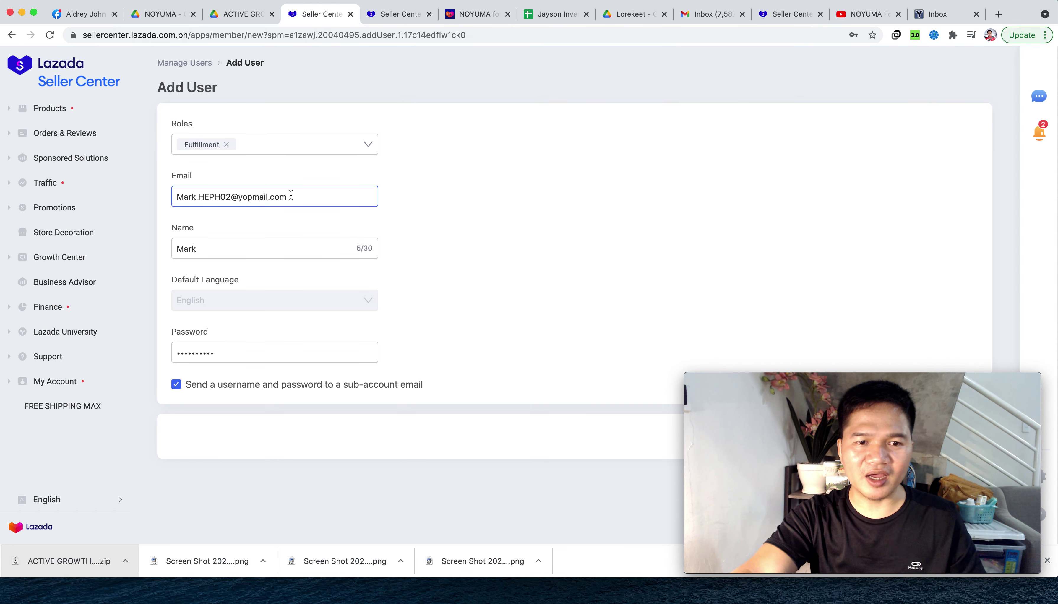
pyautogui.moveTo(290, 195); pyautogui.dragTo(151, 190)
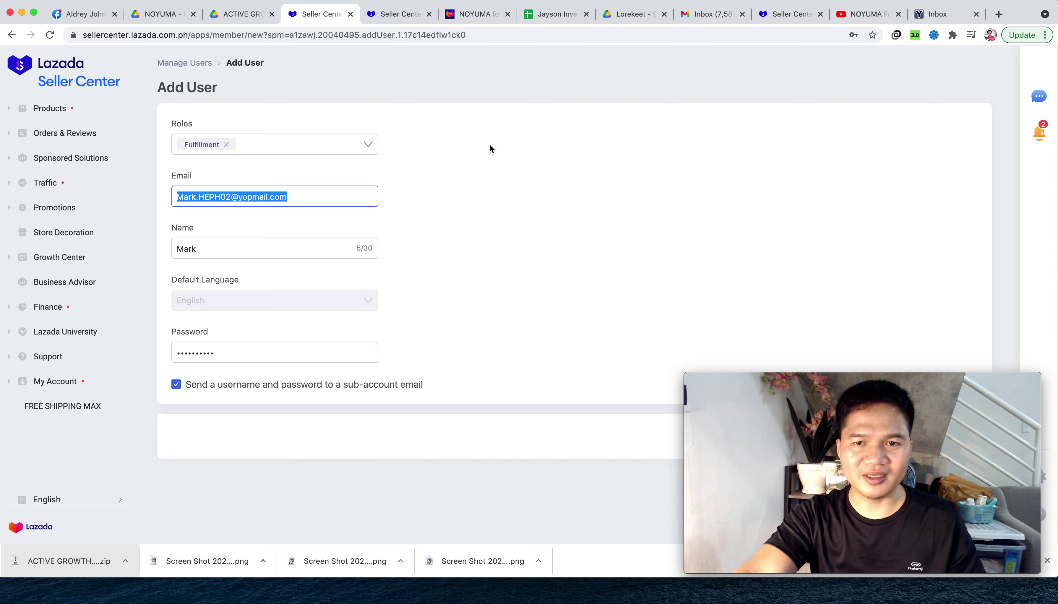
# Cycle through the other open tabs back to the Add User form and scroll down it
pyautogui.click(787, 17)
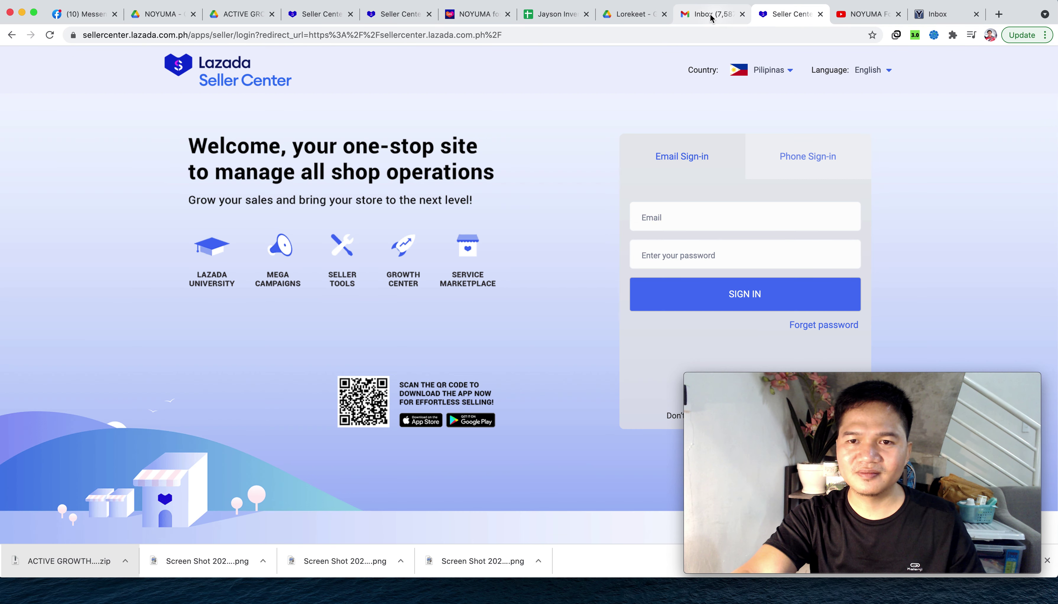
pyautogui.click(710, 17)
pyautogui.click(476, 15)
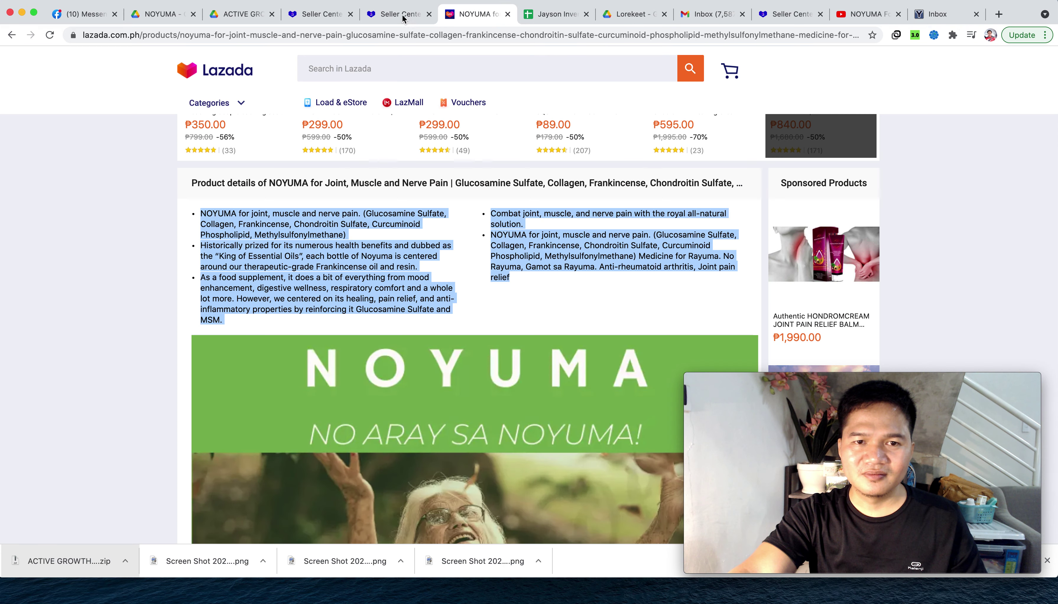
pyautogui.click(396, 15)
pyautogui.click(310, 16)
pyautogui.scroll(-3, 506, 262)
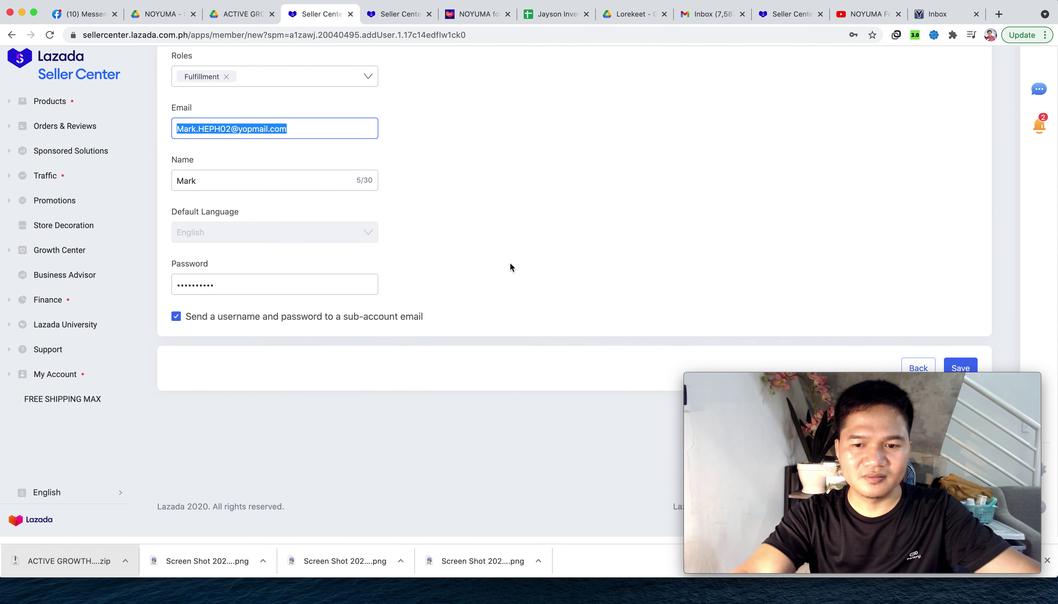
# Save the Fulfillment sub-account, then try submitting the NOYUMA product listing twice
pyautogui.click(964, 368)
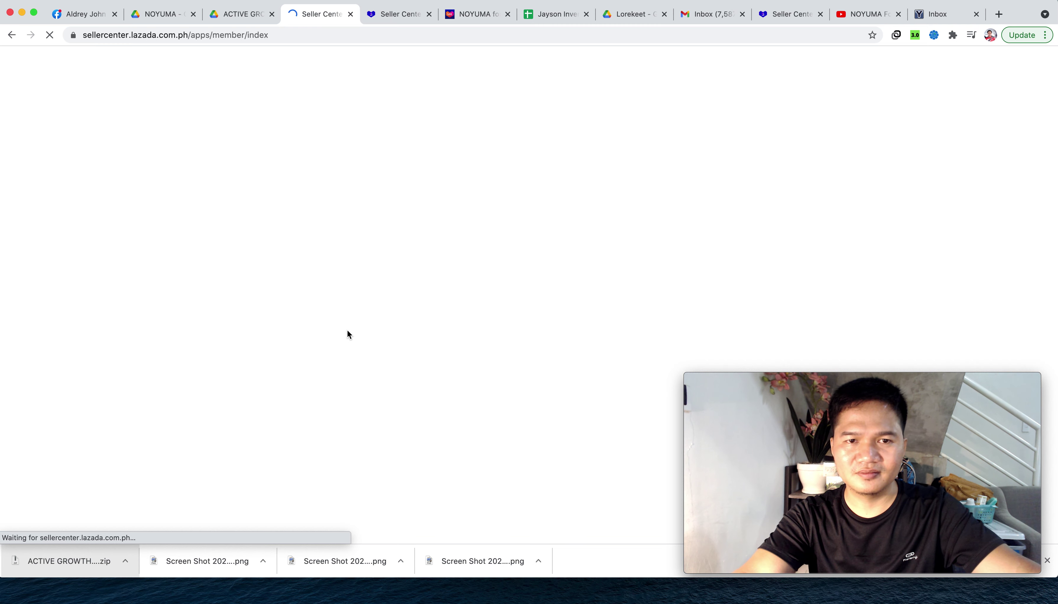
pyautogui.click(371, 9)
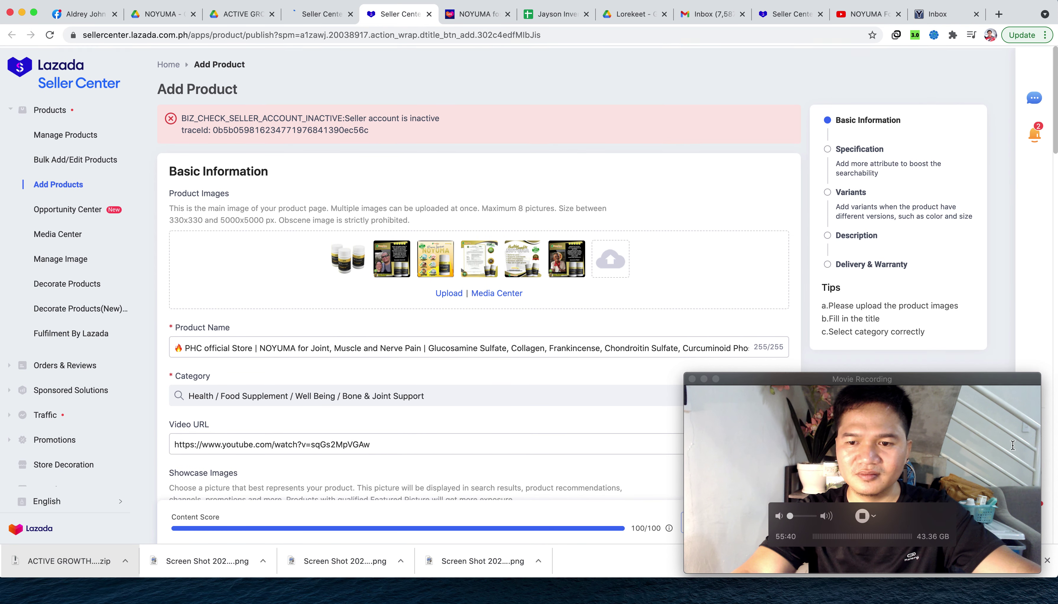
pyautogui.moveTo(846, 406); pyautogui.dragTo(846, 244)
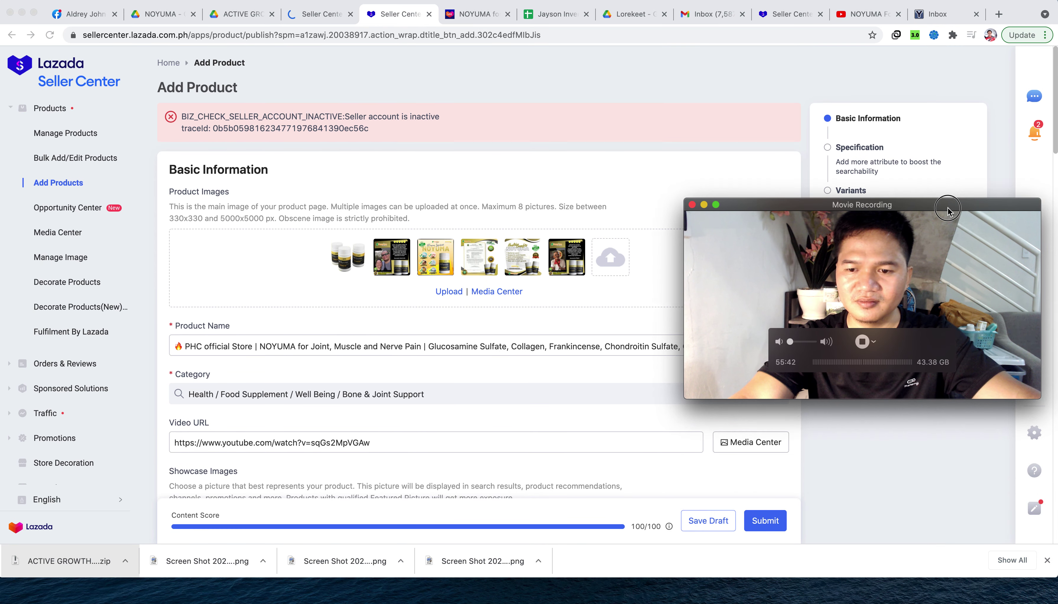
pyautogui.click(766, 521)
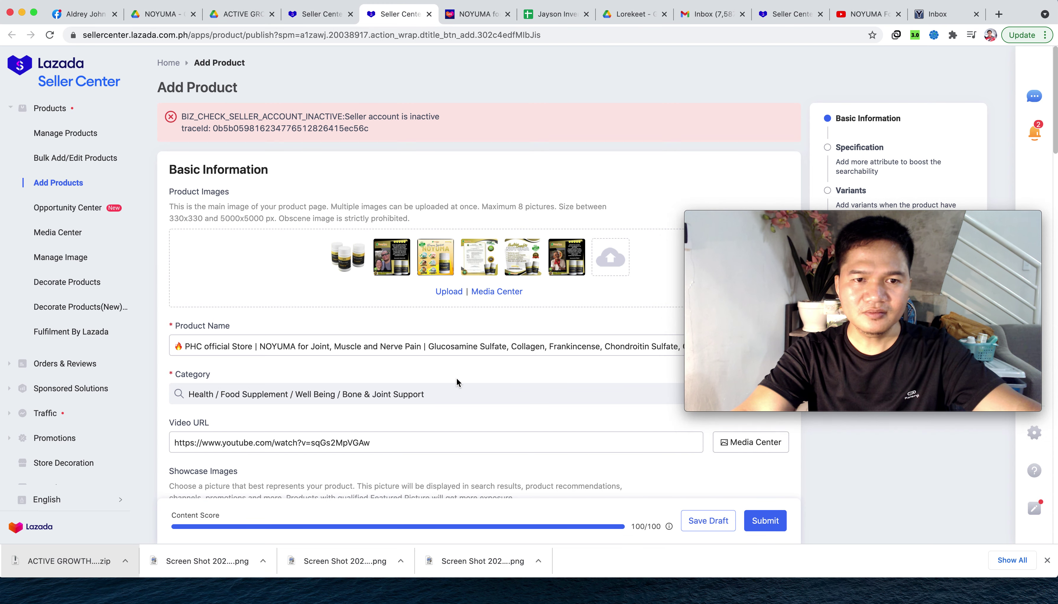
pyautogui.click(764, 521)
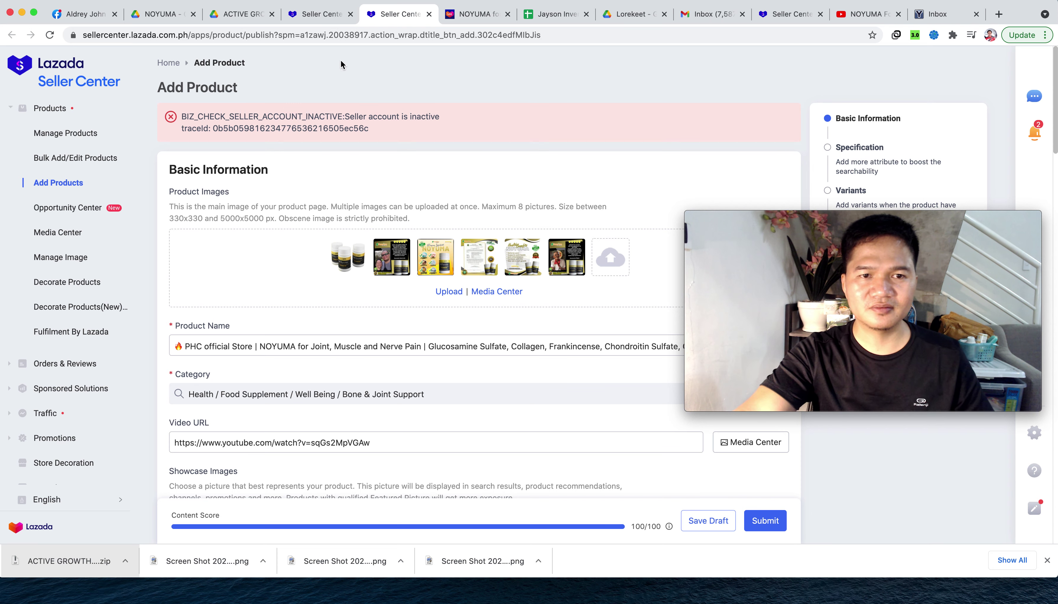
# Return to the Manage Users list and bring the save-password prompt into view
pyautogui.click(309, 16)
pyautogui.moveTo(831, 220)
pyautogui.moveTo(831, 221); pyautogui.dragTo(830, 340)
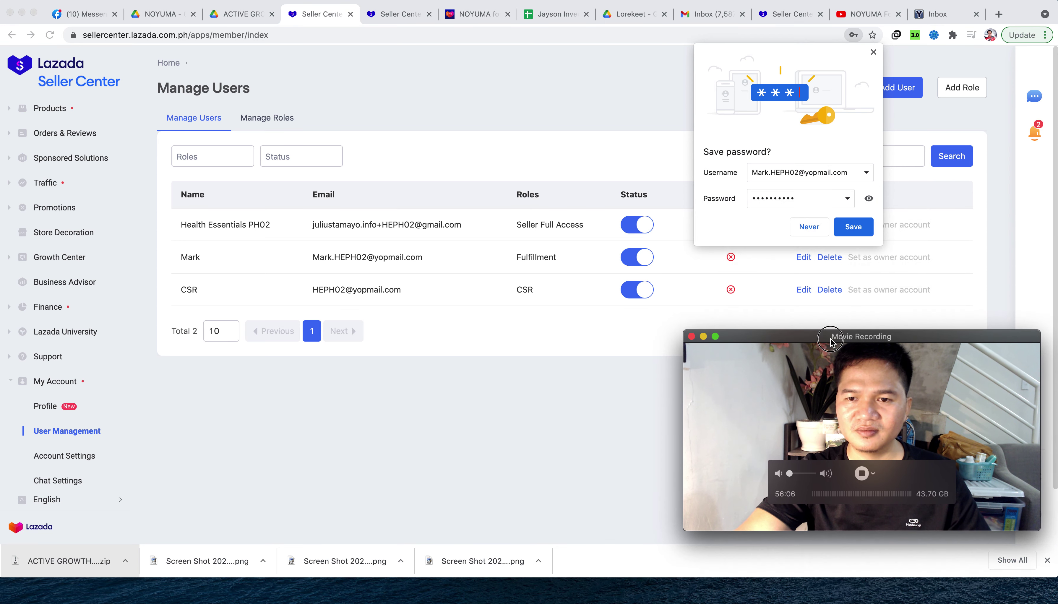
# Decline saving the sub-account password and select the new user's e-mail in the list
pyautogui.click(808, 228)
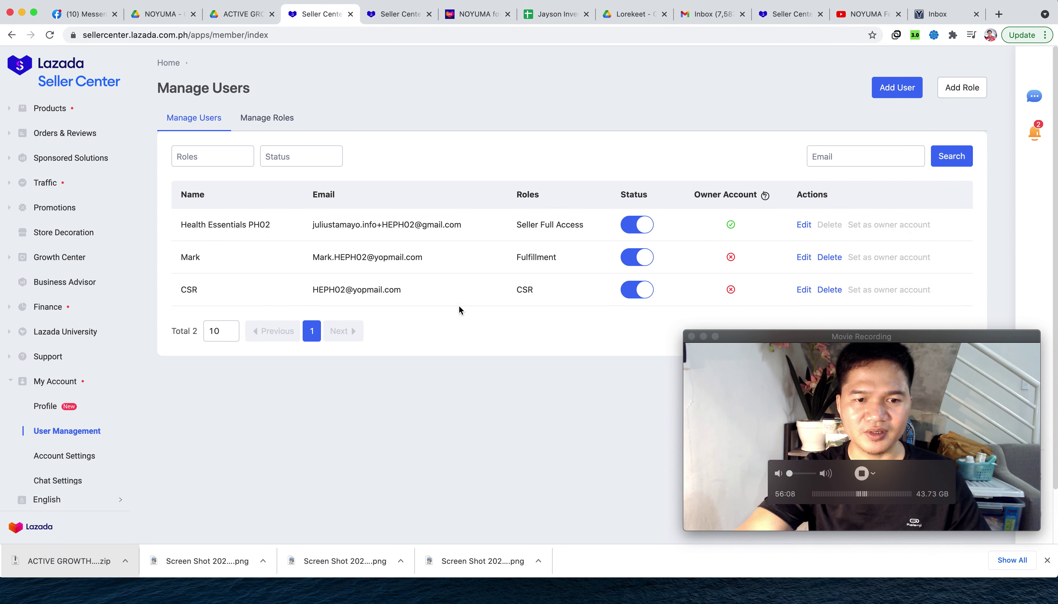
pyautogui.scroll(-3, 459, 307)
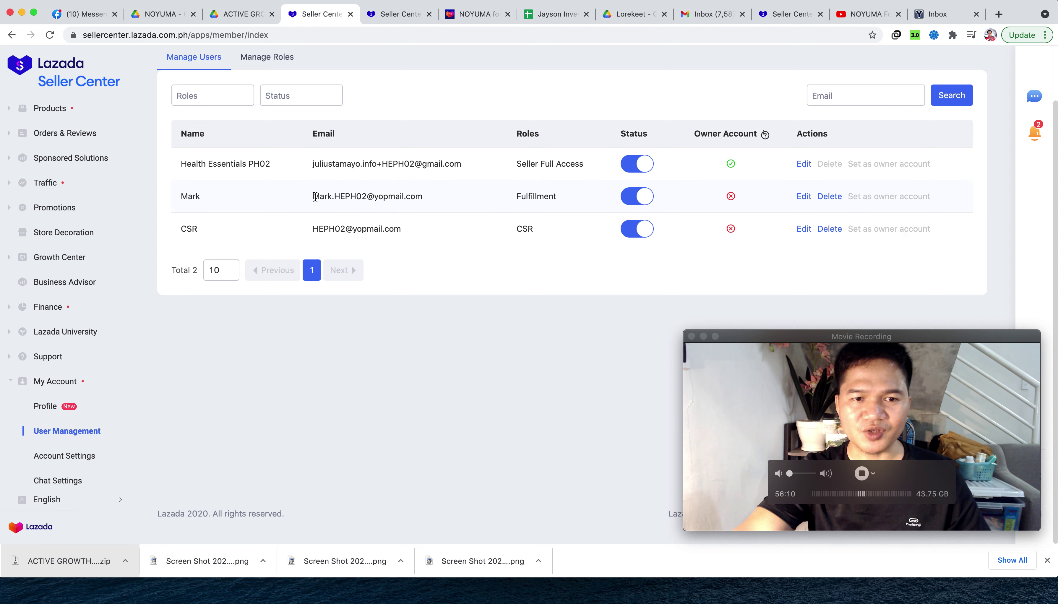
pyautogui.moveTo(313, 197); pyautogui.dragTo(442, 205)
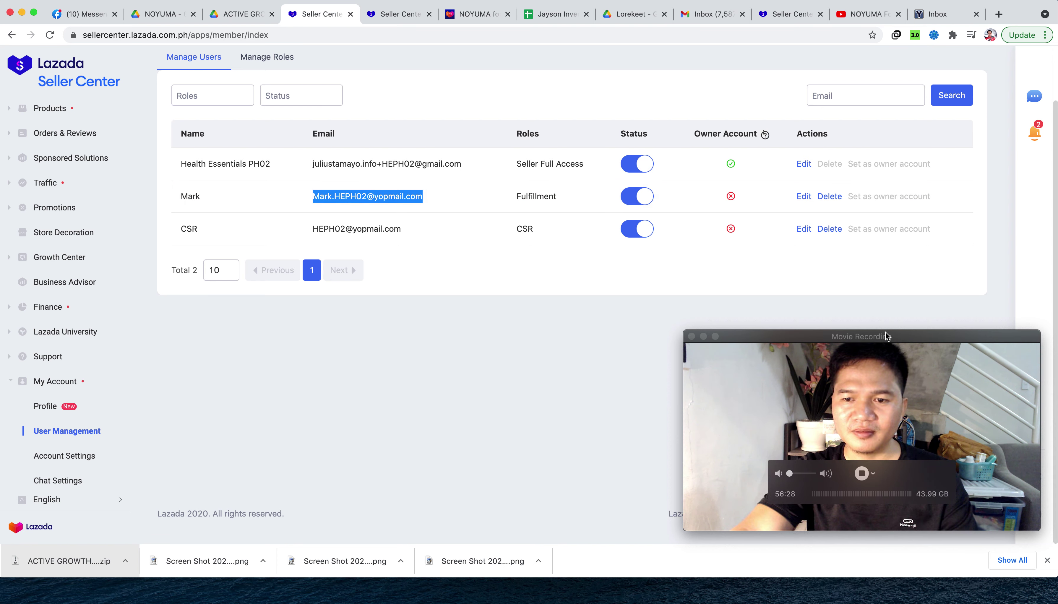
# Go to Chat Settings from the account options menu
pyautogui.moveTo(897, 338); pyautogui.dragTo(719, 335)
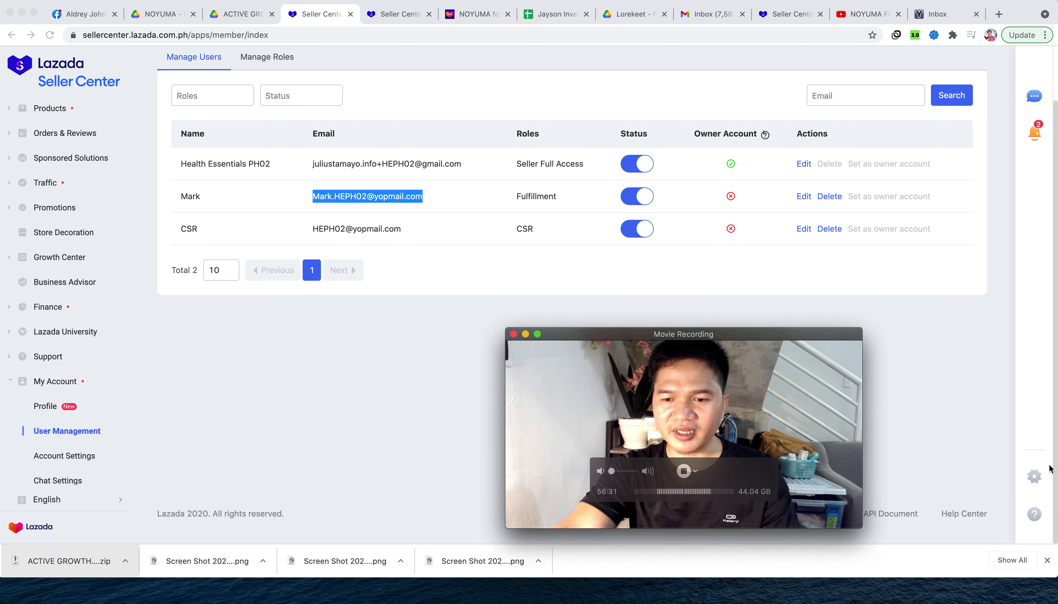
pyautogui.click(1033, 477)
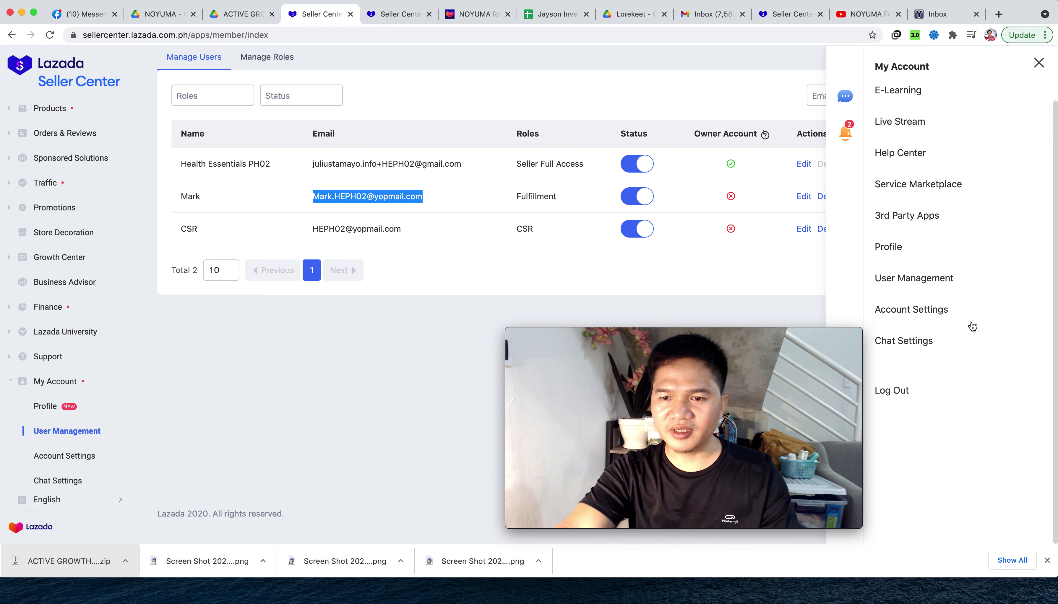
pyautogui.click(909, 343)
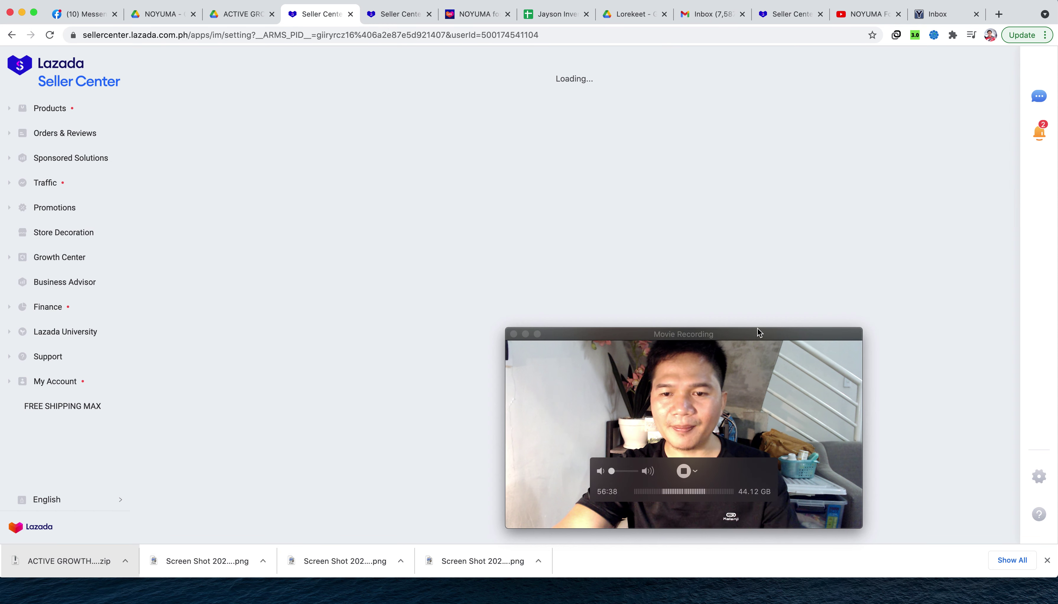
# Check the weekday chat working-hours start and end times, leaving them unchanged
pyautogui.moveTo(756, 333); pyautogui.dragTo(918, 349)
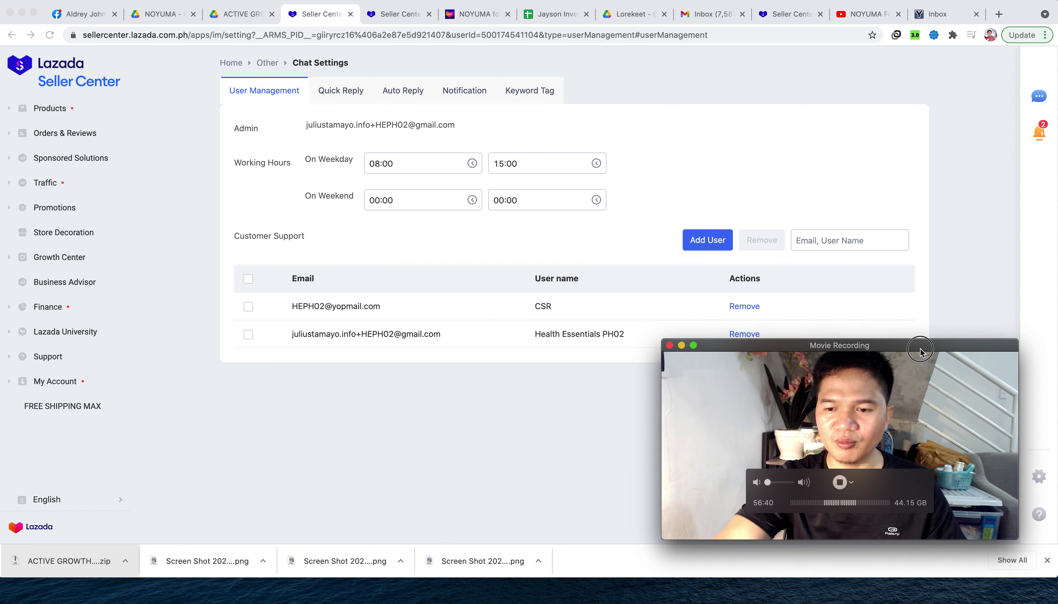
pyautogui.click(420, 431)
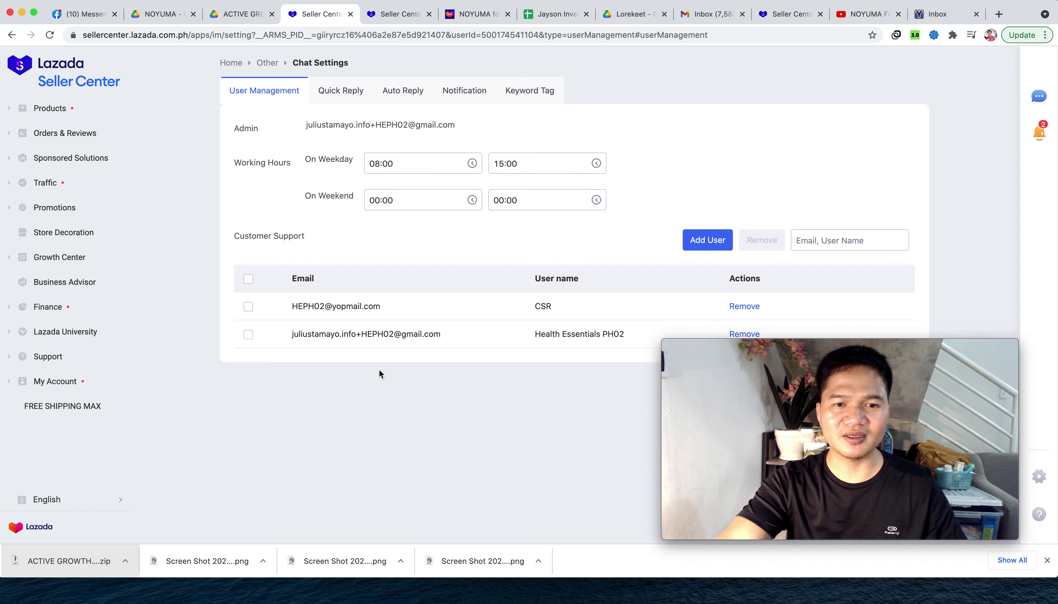
pyautogui.click(398, 164)
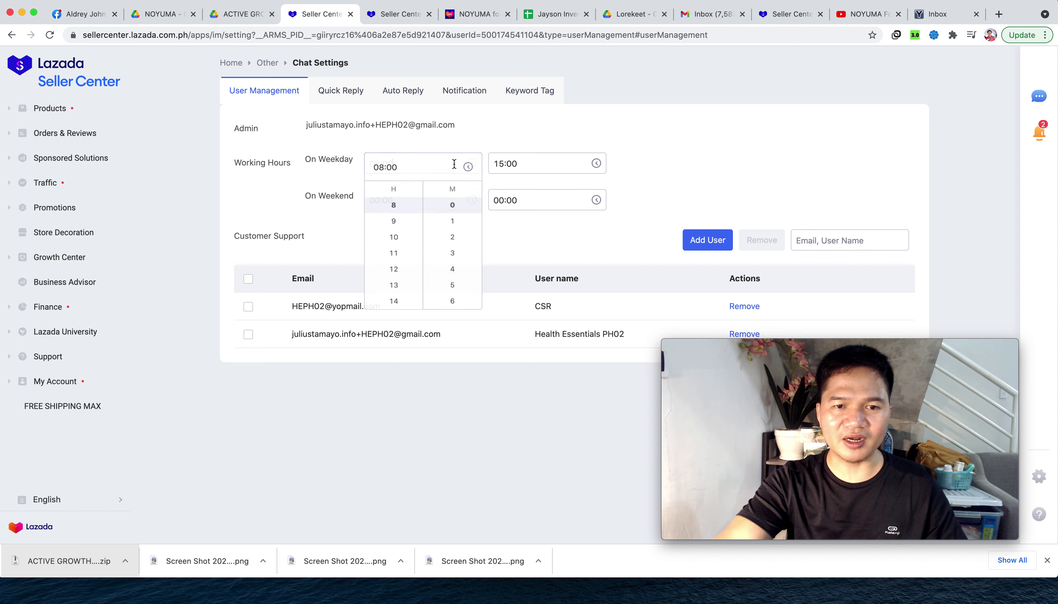
pyautogui.click(548, 163)
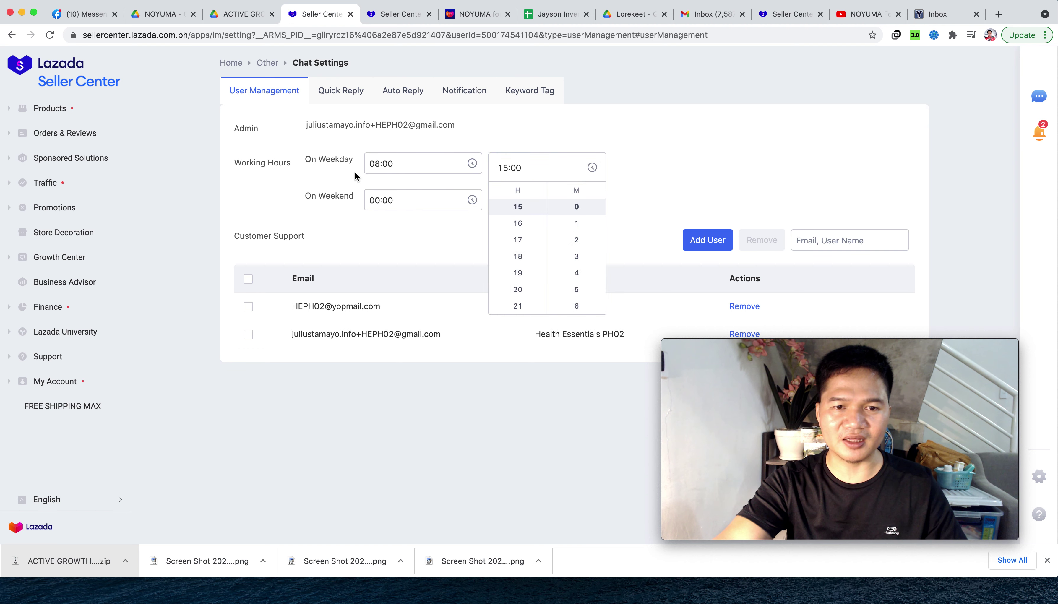
pyautogui.click(341, 168)
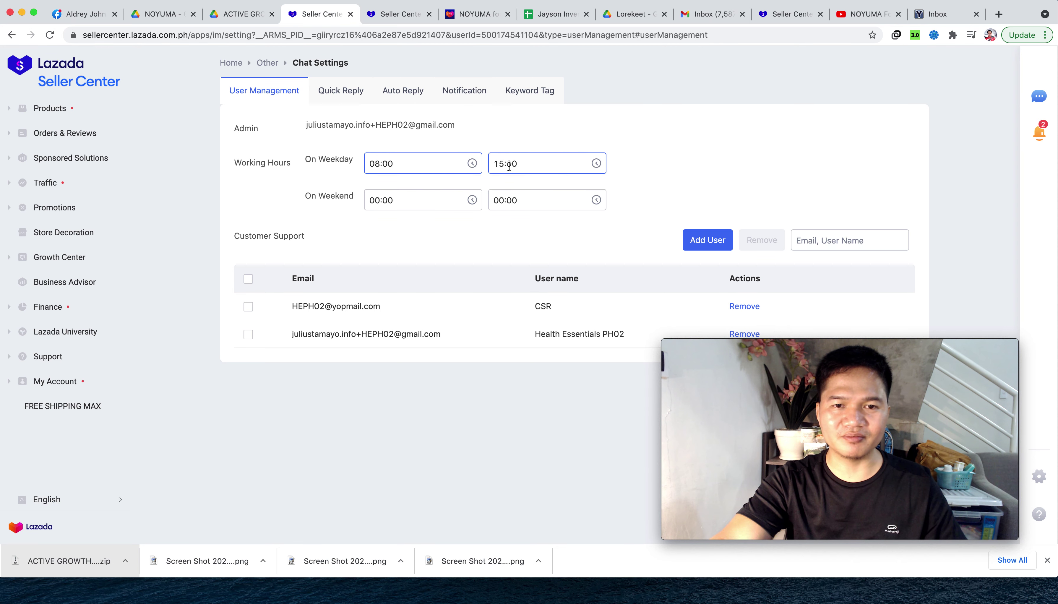
# Open the Quick Reply list, which holds no saved replies
pyautogui.scroll(-3, 430, 230)
pyautogui.scroll(3, 431, 225)
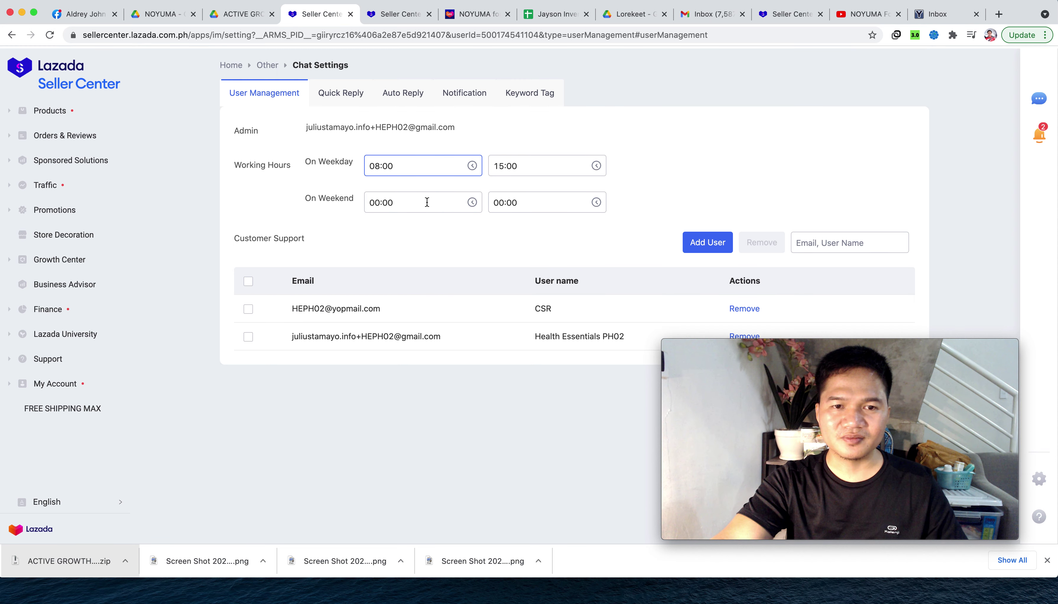
pyautogui.click(337, 94)
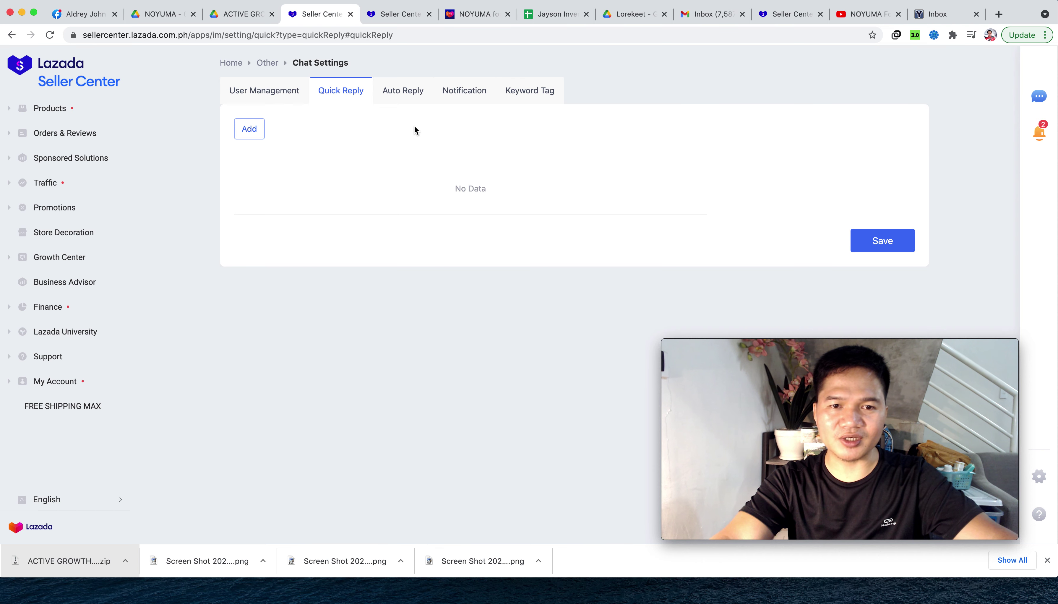
# After viewing Auto Reply, set the Notification ringtone to On and open Keyword Tag
pyautogui.click(390, 90)
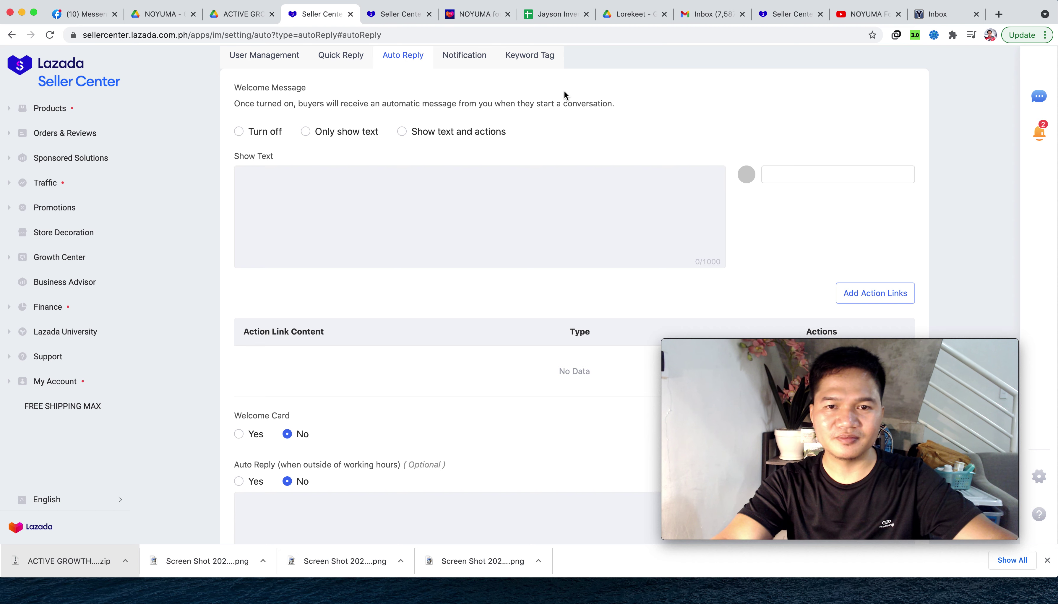
pyautogui.click(457, 54)
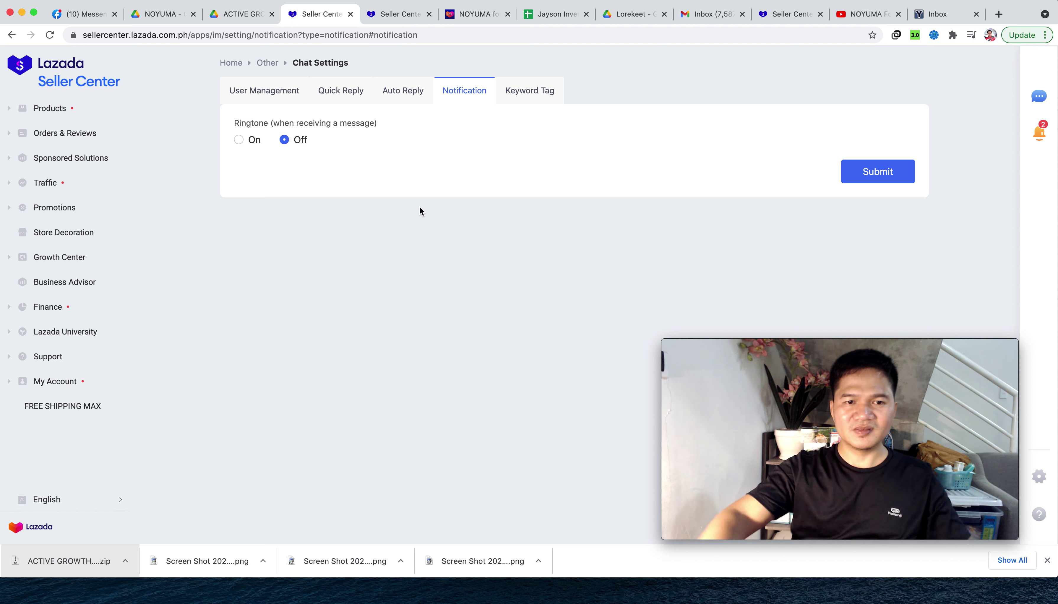
pyautogui.click(237, 139)
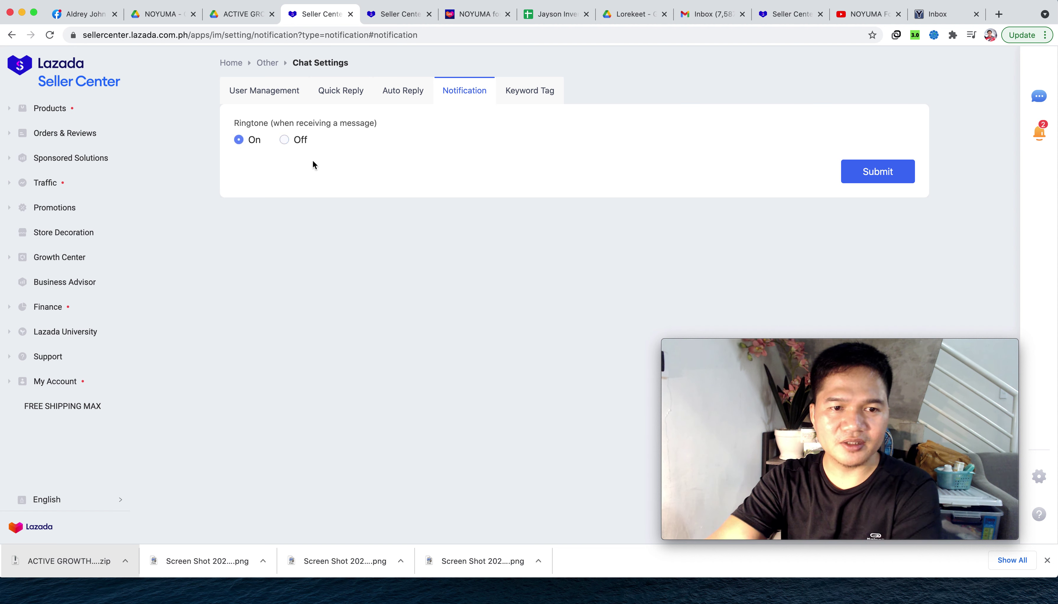
pyautogui.click(529, 96)
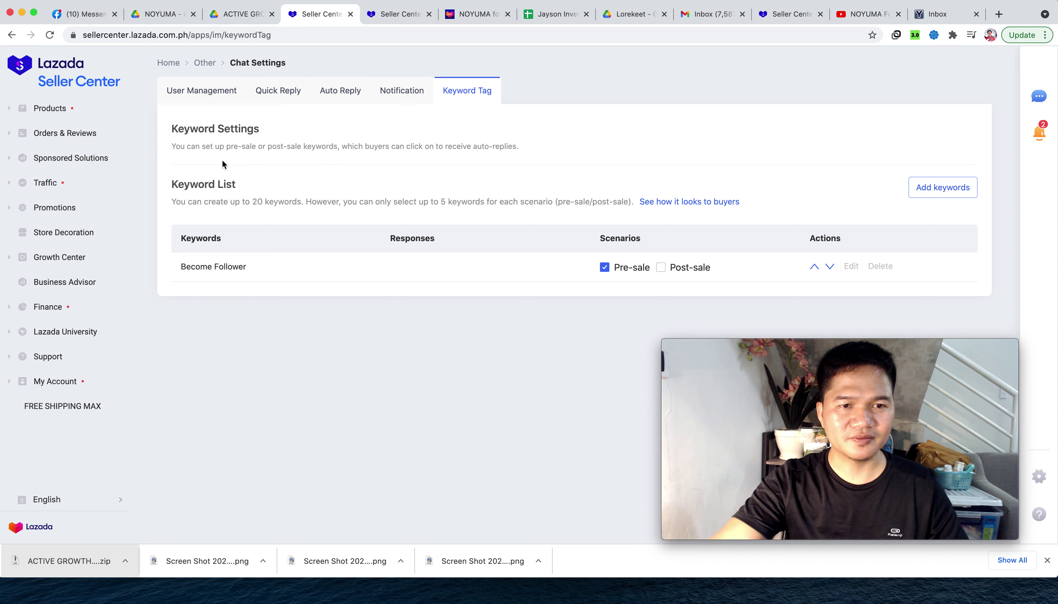
# Resubmit the NOYUMA Add Product form, which fails with 'Seller account is inactive'
pyautogui.click(390, 16)
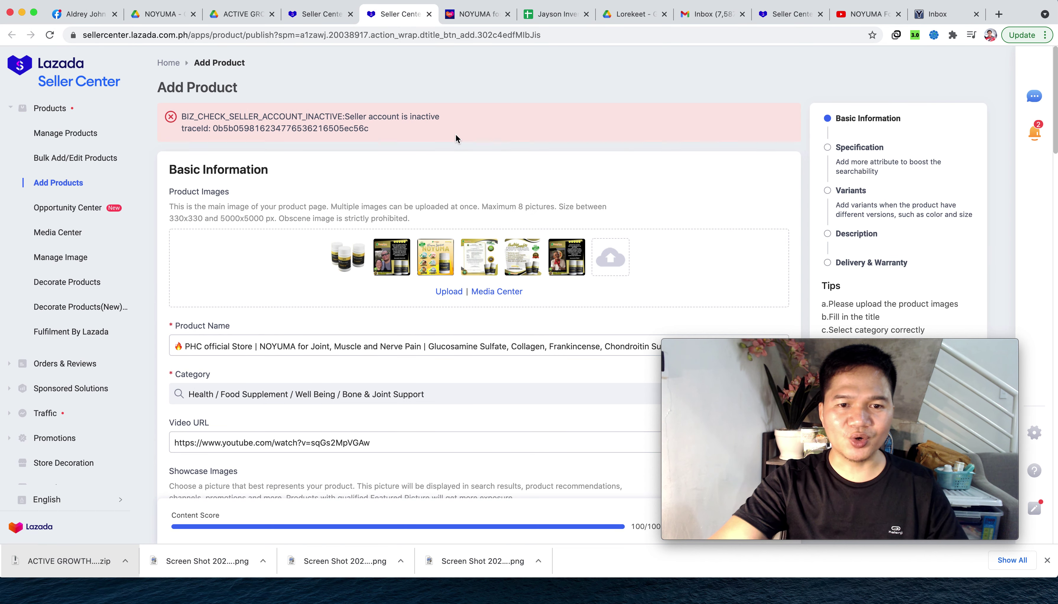
pyautogui.moveTo(851, 366); pyautogui.dragTo(569, 336)
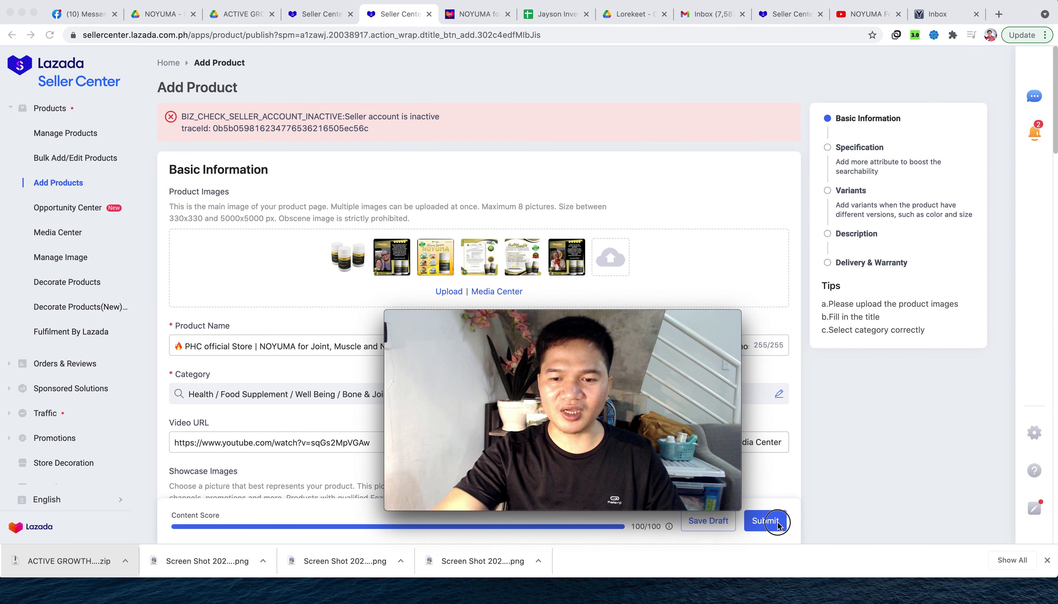
pyautogui.click(766, 521)
pyautogui.click(765, 521)
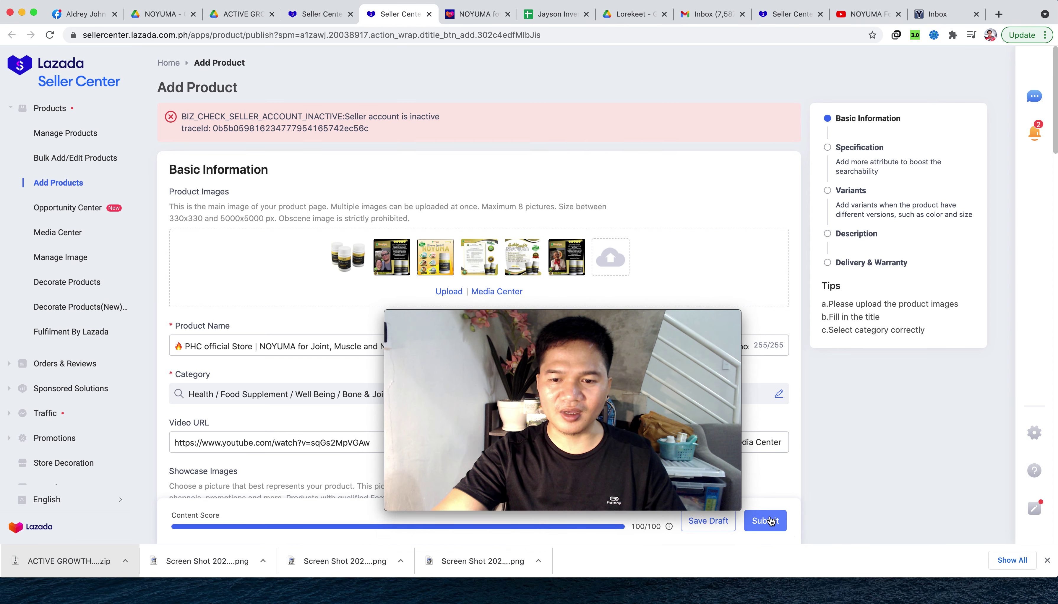
pyautogui.moveTo(656, 325); pyautogui.dragTo(916, 302)
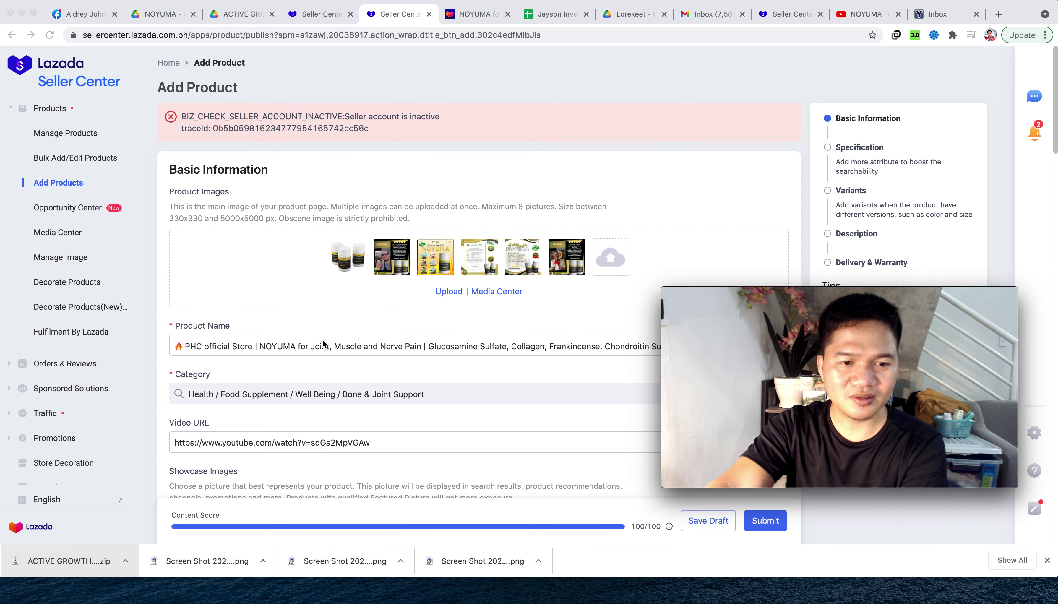
pyautogui.scroll(-8, 324, 342)
pyautogui.scroll(-20, 323, 342)
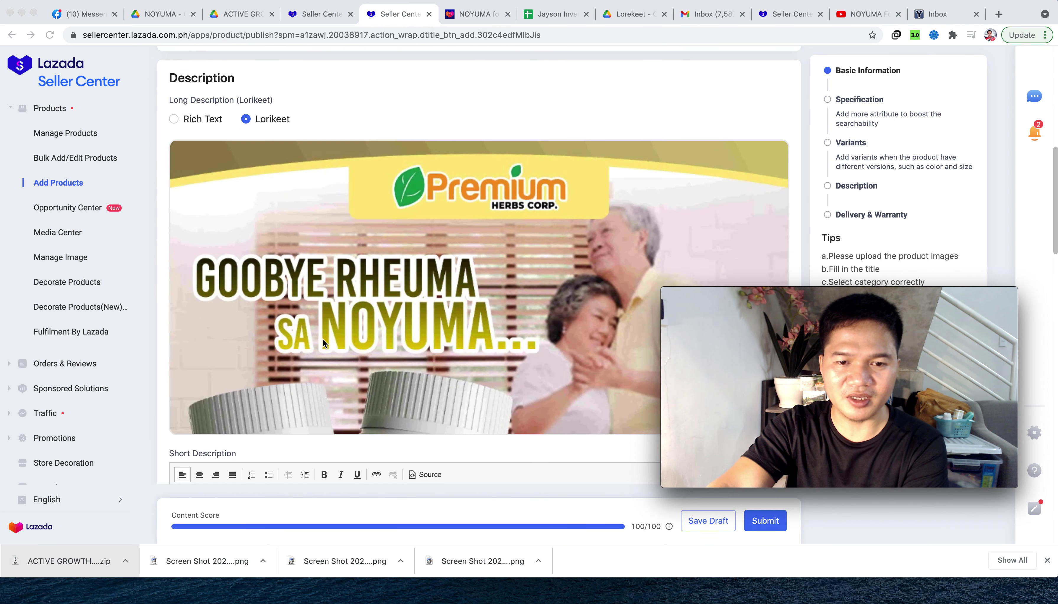
pyautogui.scroll(7, 324, 342)
pyautogui.scroll(20, 322, 338)
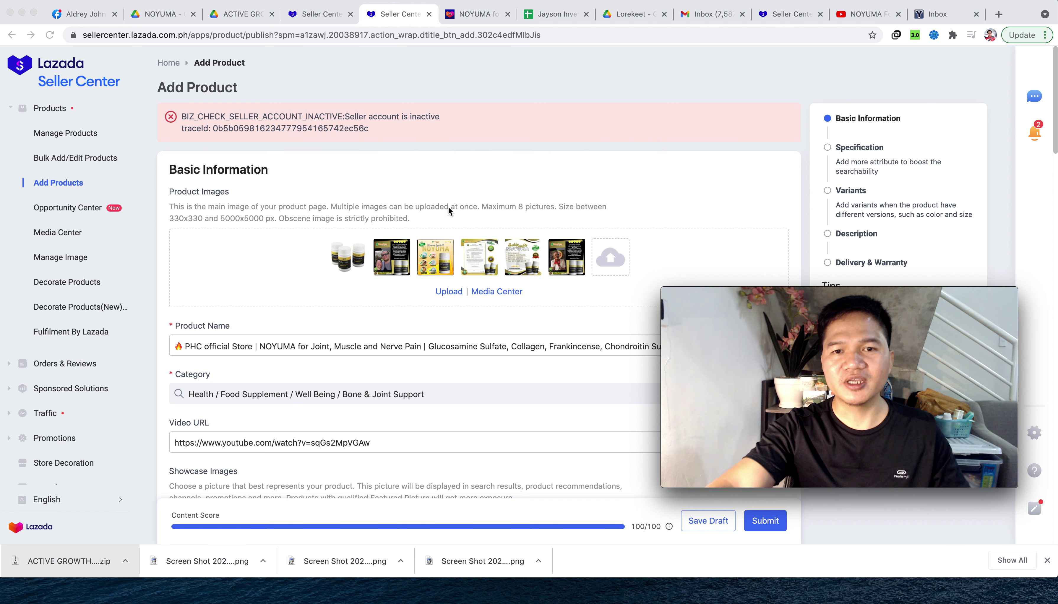
# Open Draft Dropship Ewallet Monitoring from the PHC - LZD 2 folder in My Drive
pyautogui.click(240, 16)
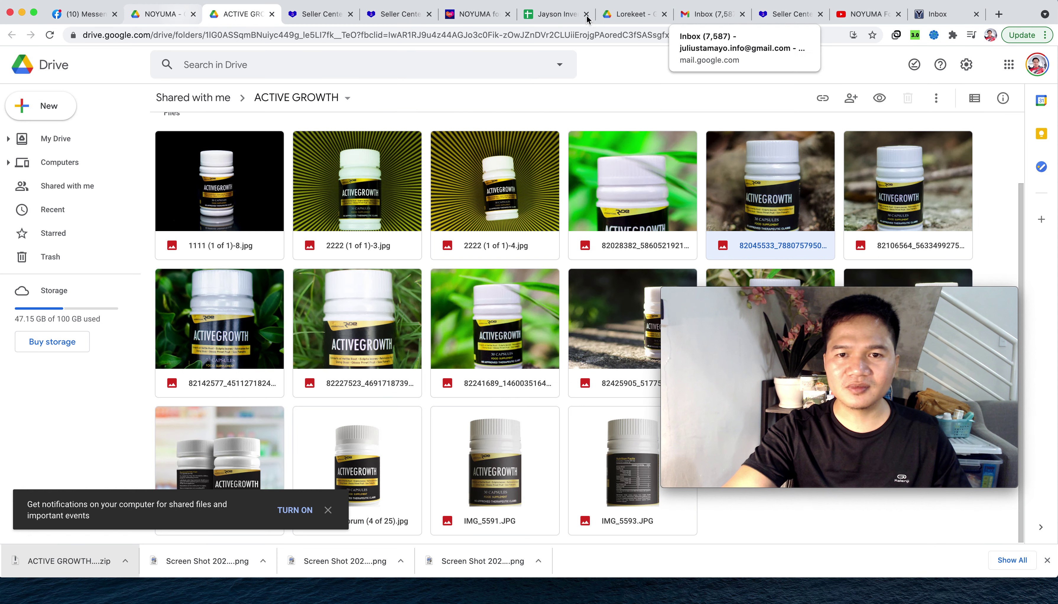
pyautogui.click(626, 18)
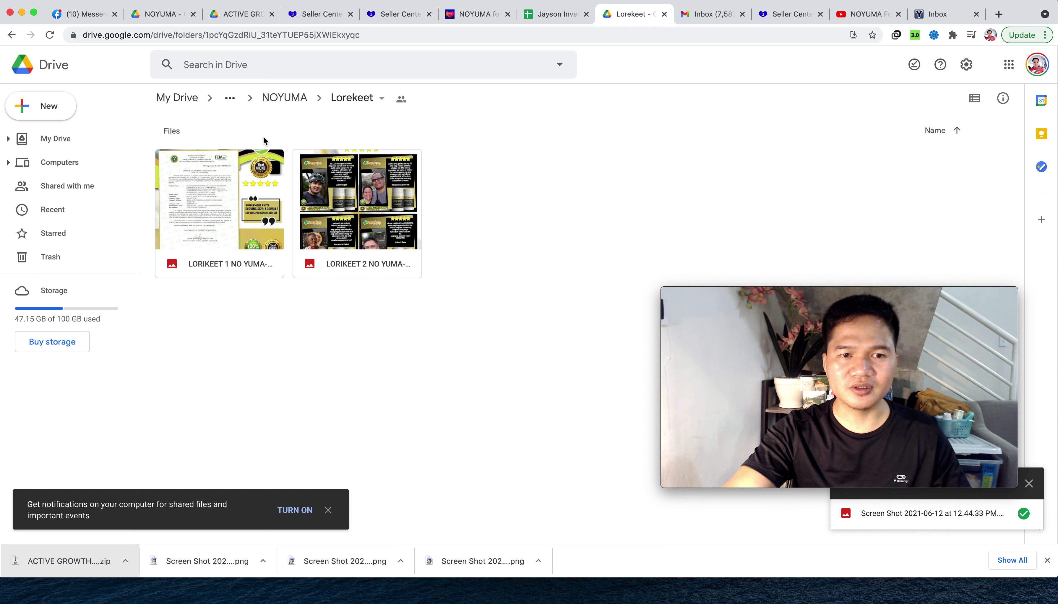
pyautogui.click(199, 102)
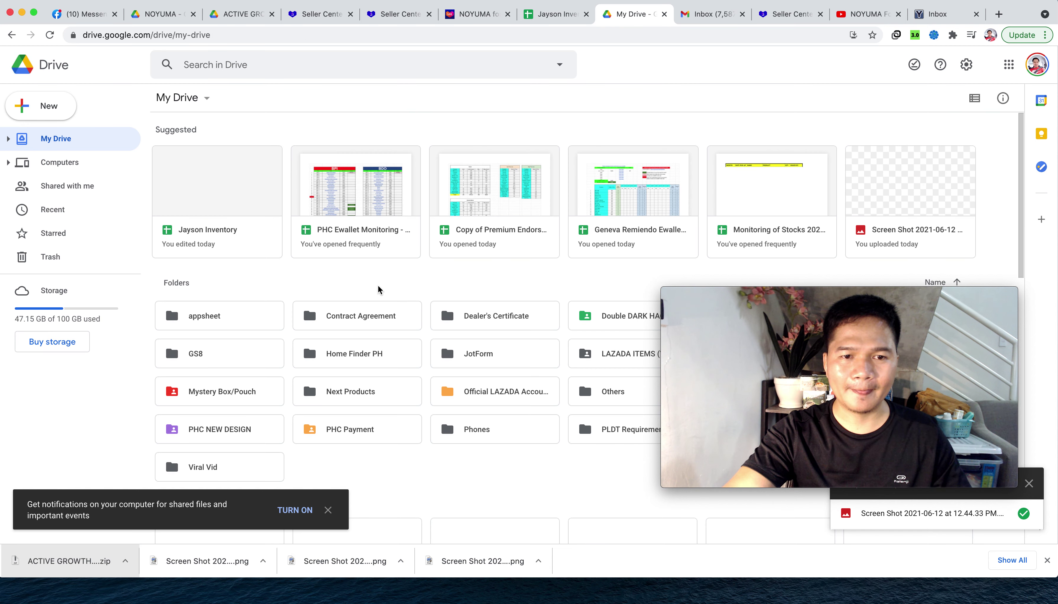
pyautogui.scroll(-5, 481, 419)
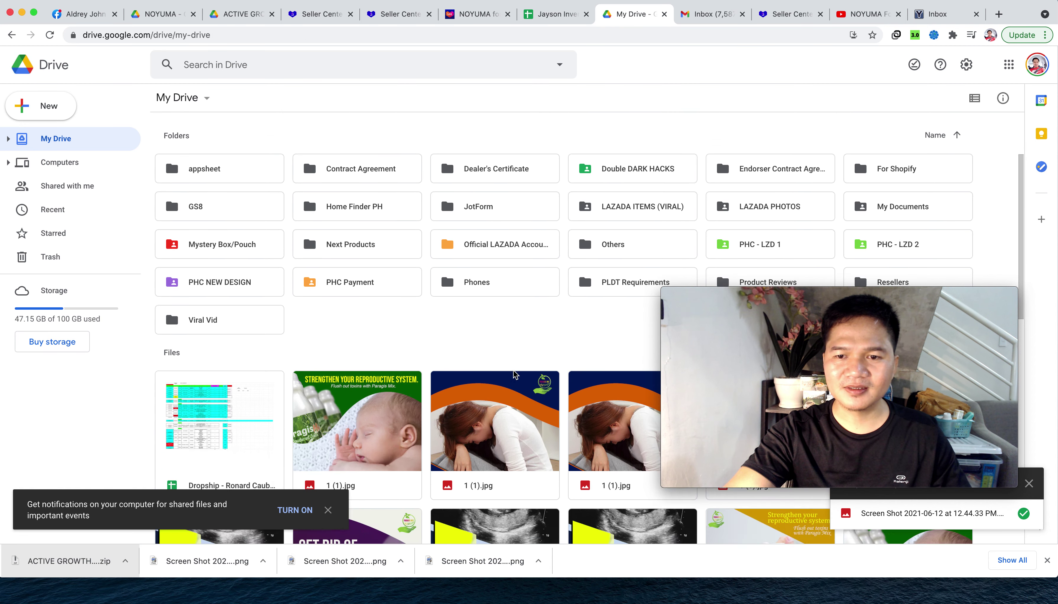
pyautogui.doubleClick(899, 198)
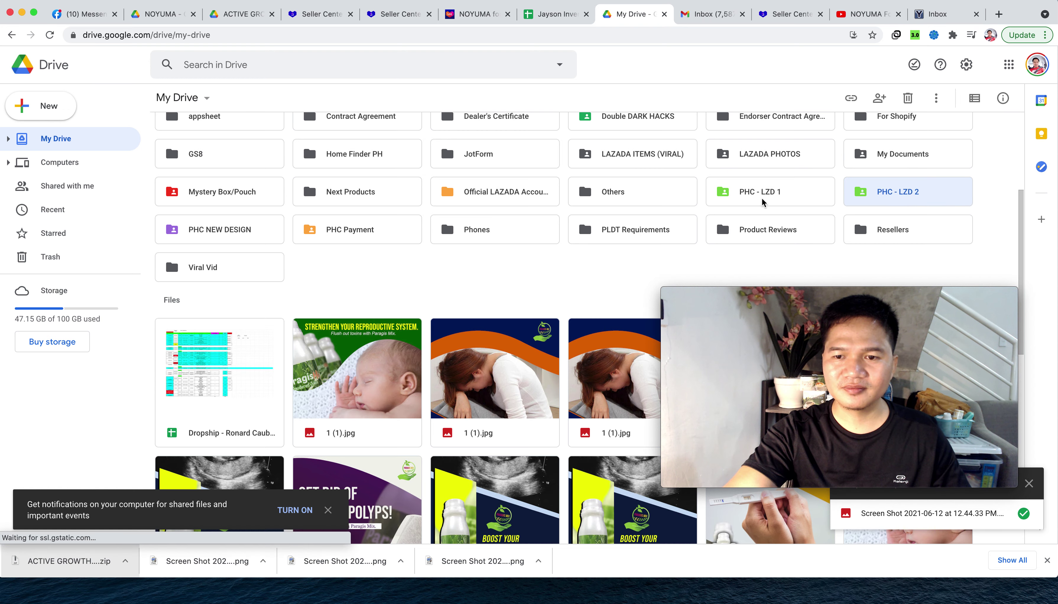
pyautogui.doubleClick(239, 273)
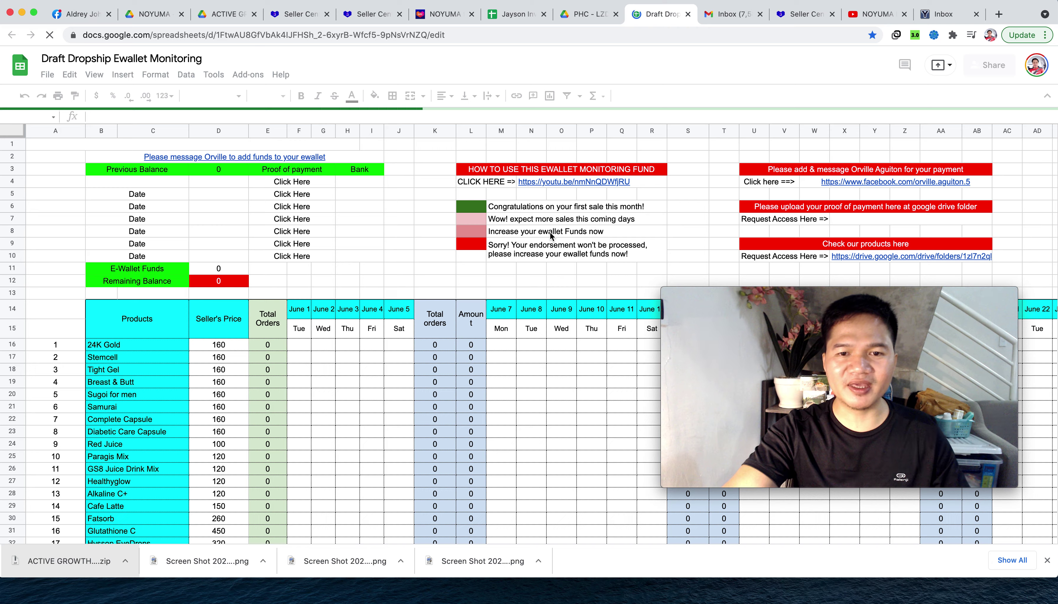
# Try a sample order count of 5 in G17, then discard it
pyautogui.moveTo(944, 299); pyautogui.dragTo(981, 355)
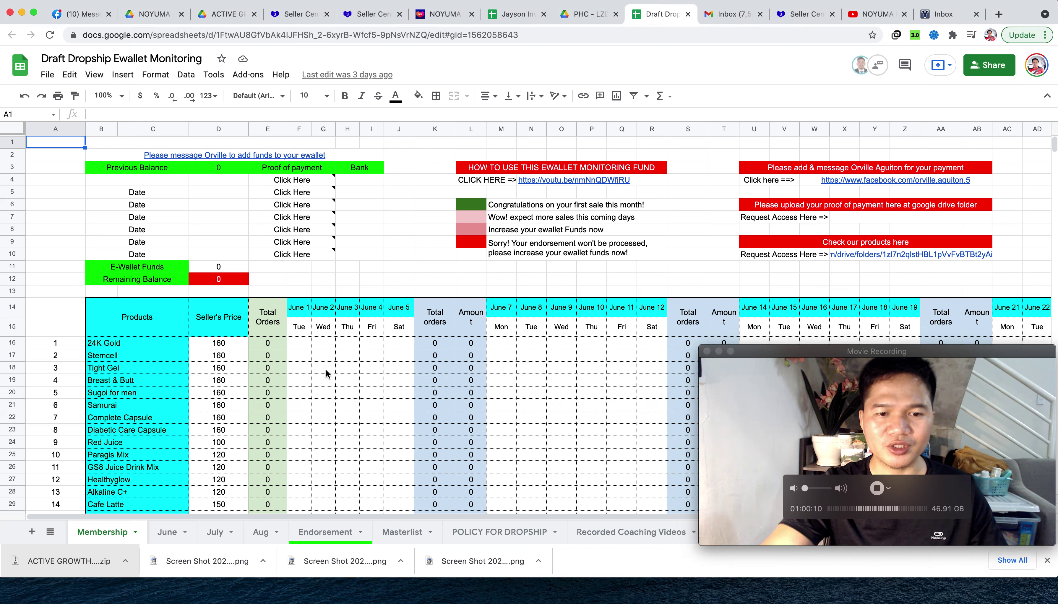
pyautogui.click(324, 353)
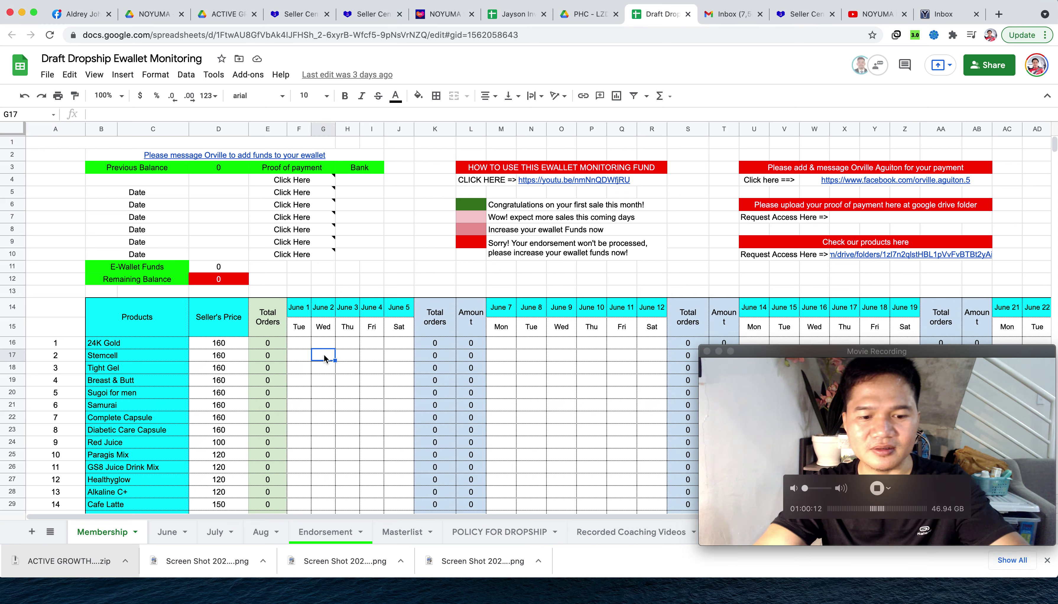
pyautogui.write('5')
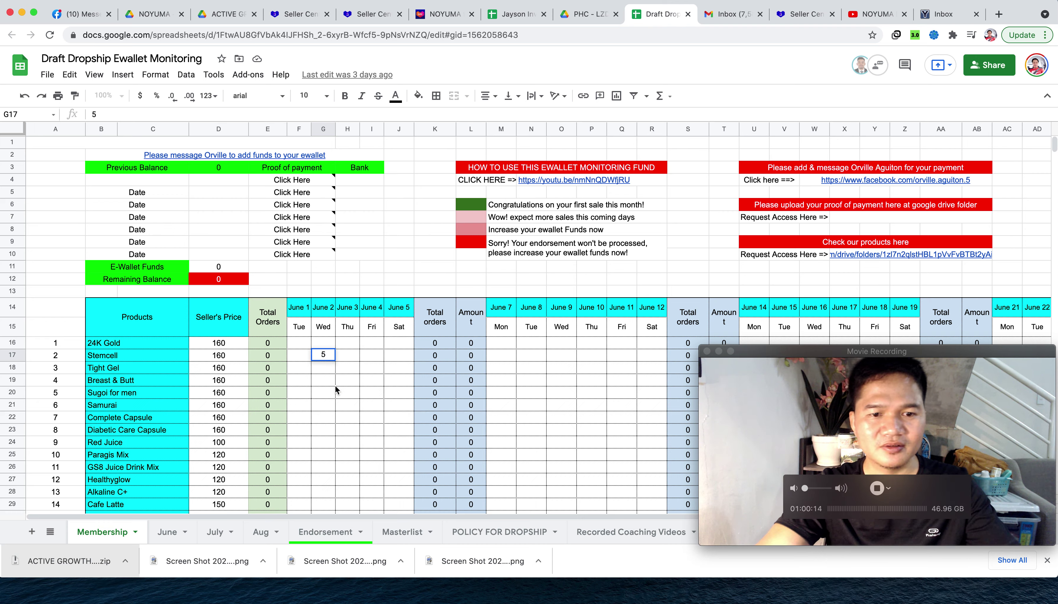
pyautogui.press('BackSpace')
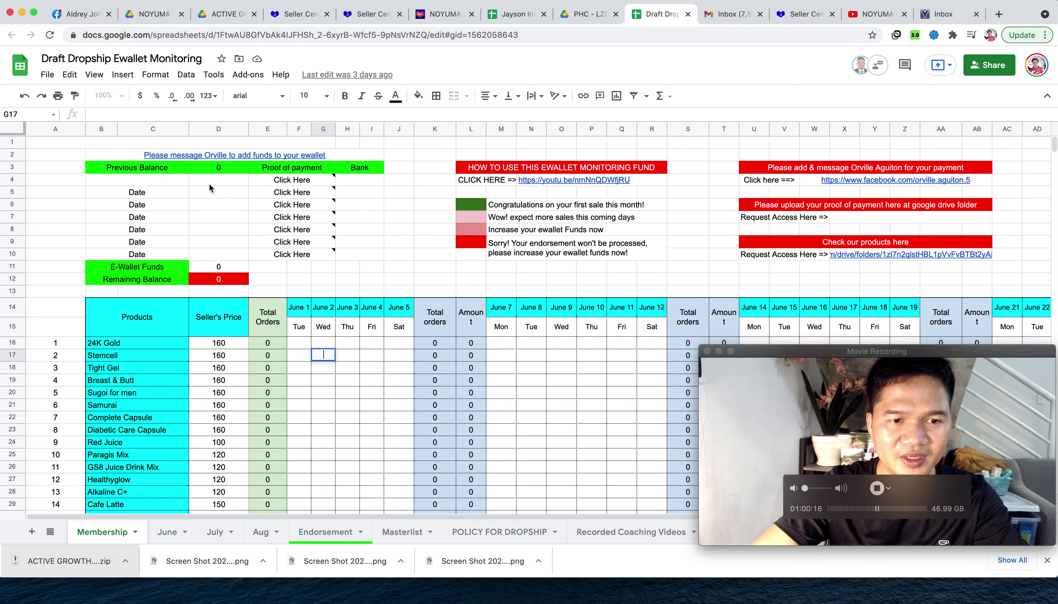
# Enter a 14998 deposit in D4 and start typing June 11 in date cell B4
pyautogui.click(210, 180)
pyautogui.write('149')
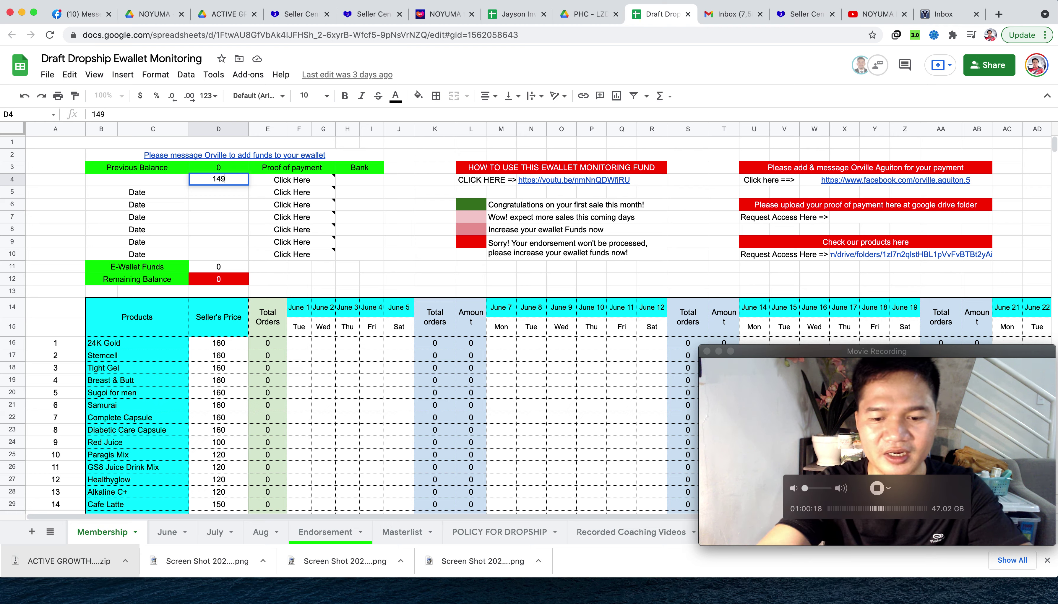
pyautogui.write('98')
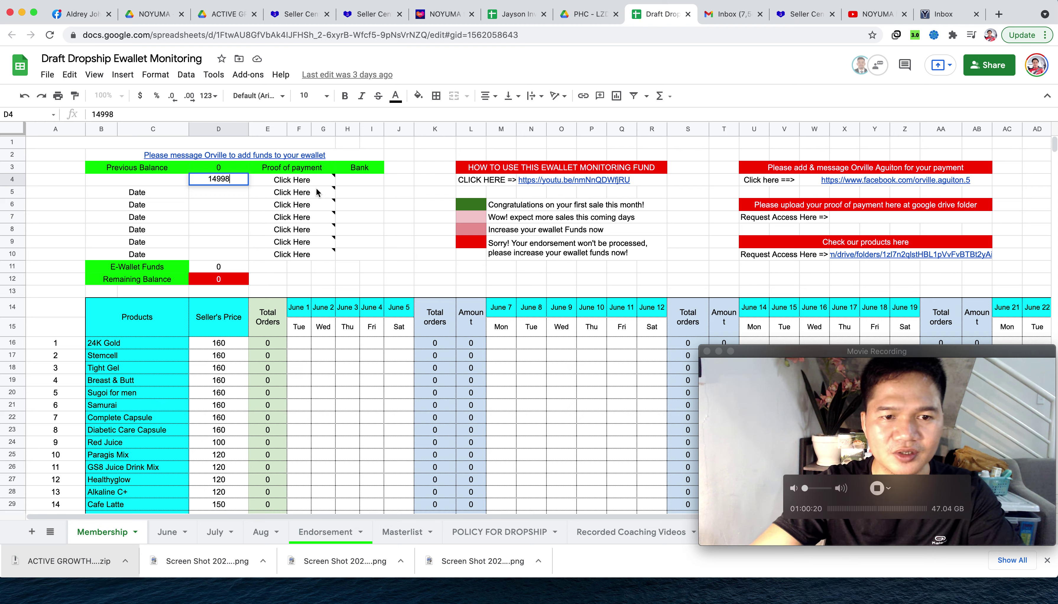
pyautogui.click(298, 183)
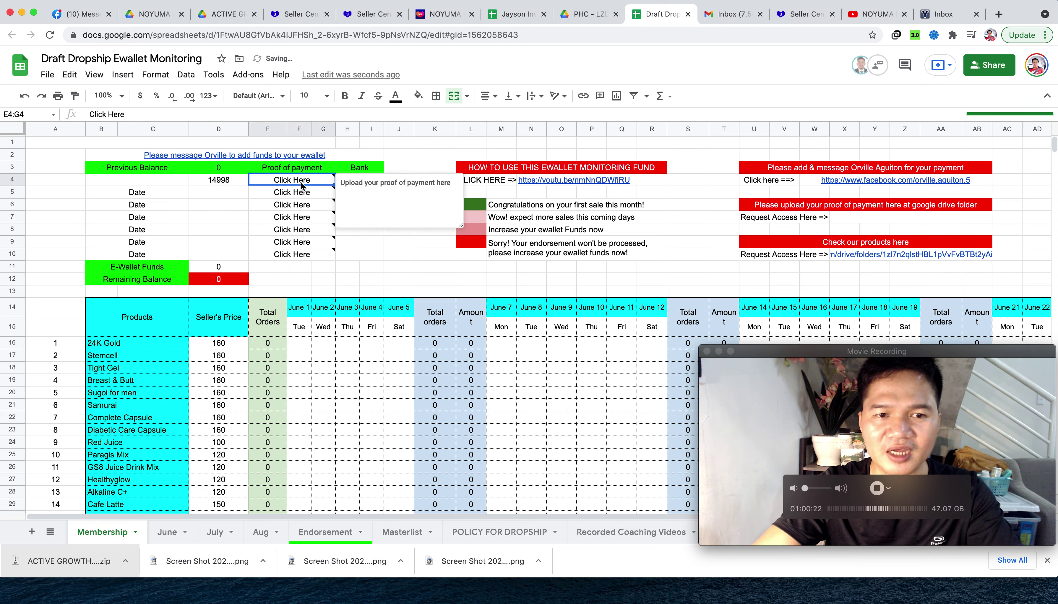
pyautogui.click(146, 180)
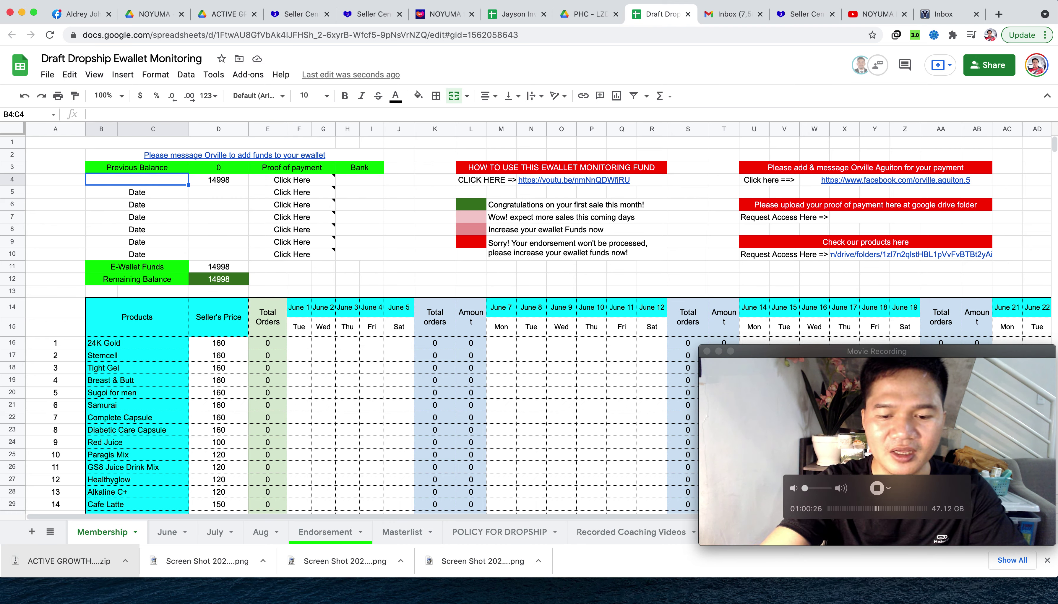
pyautogui.write('June 11')
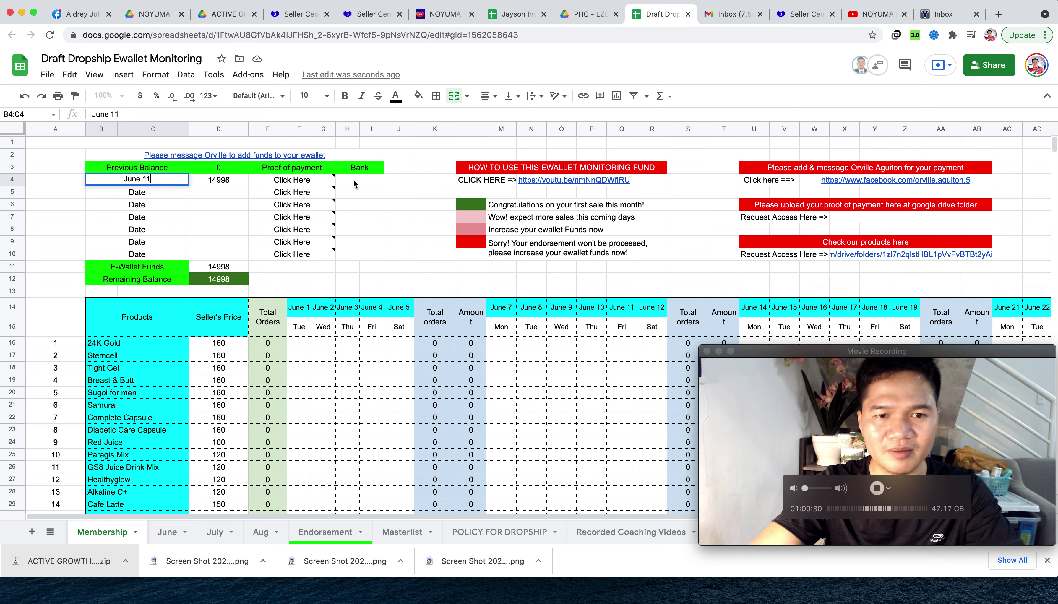
# Record BPI as the deposit bank and check the D4 deposit and D11 e-wallet funds
pyautogui.click(353, 178)
pyautogui.write('BP')
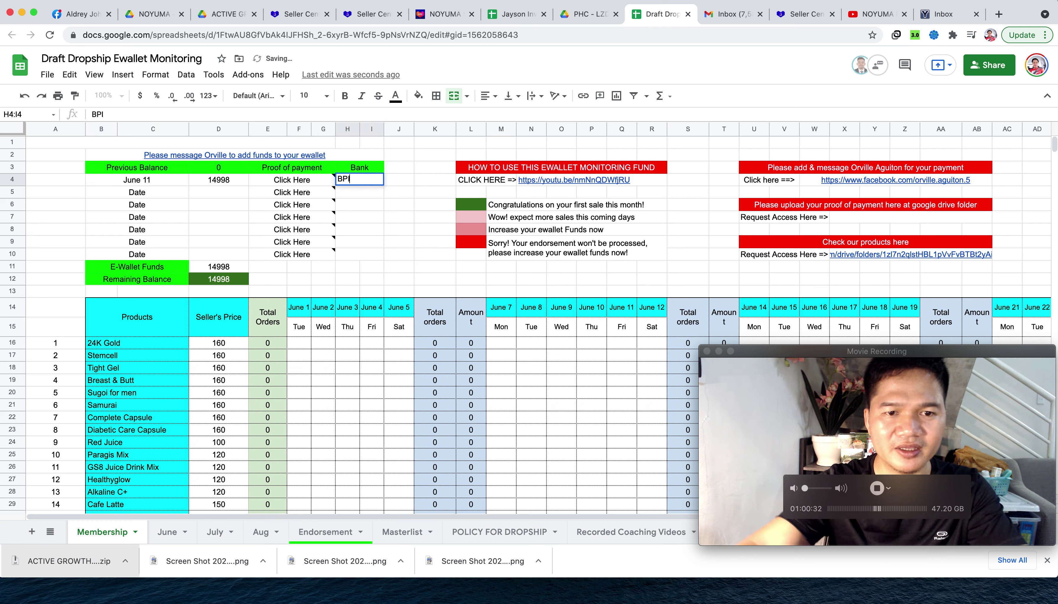
pyautogui.write('I')
pyautogui.scroll(-10, 383, 264)
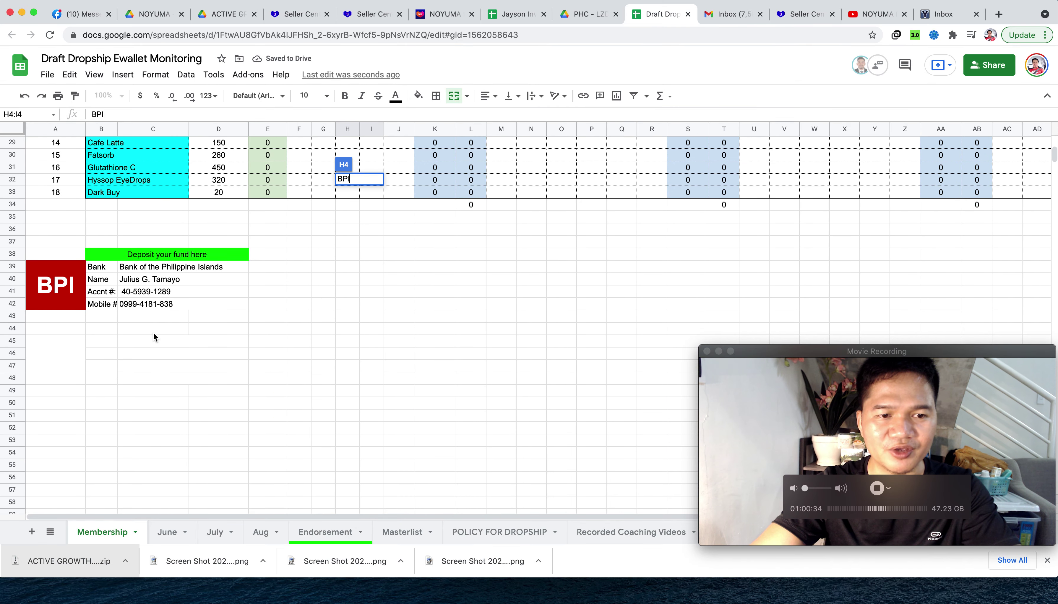
pyautogui.scroll(10, 315, 290)
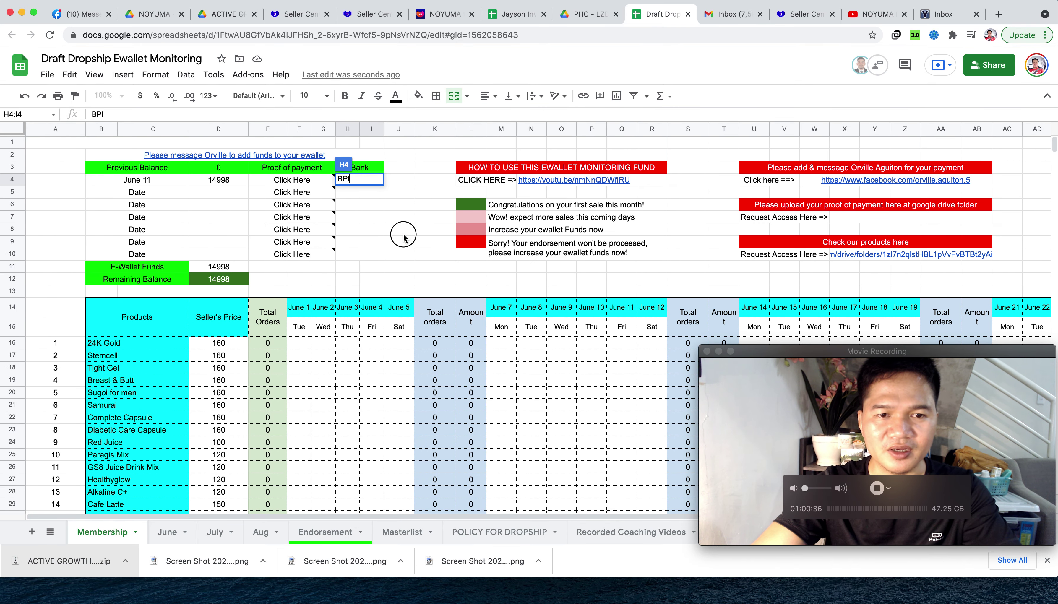
pyautogui.click(403, 236)
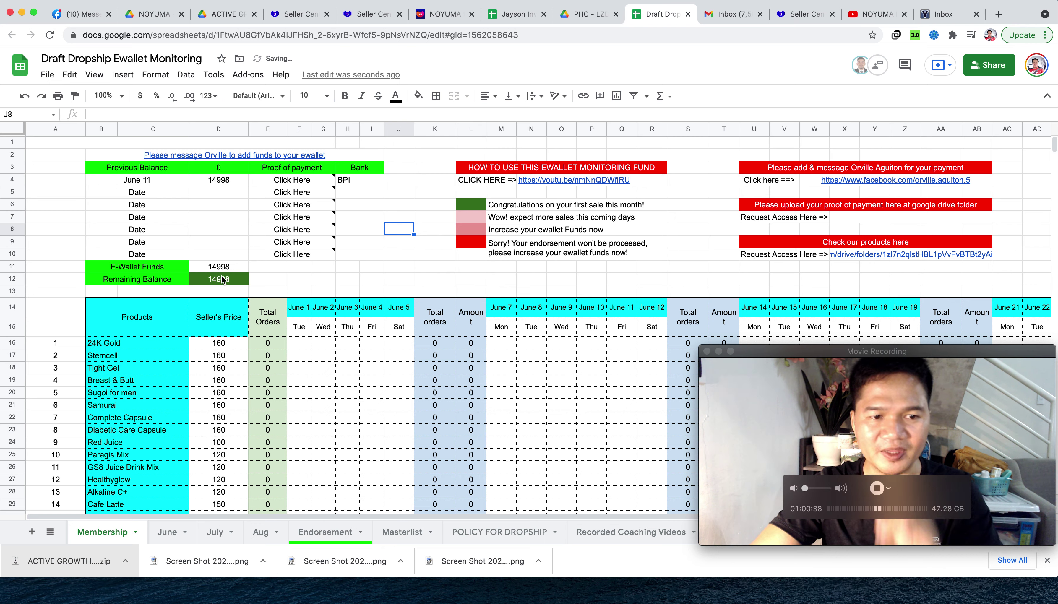
pyautogui.click(217, 183)
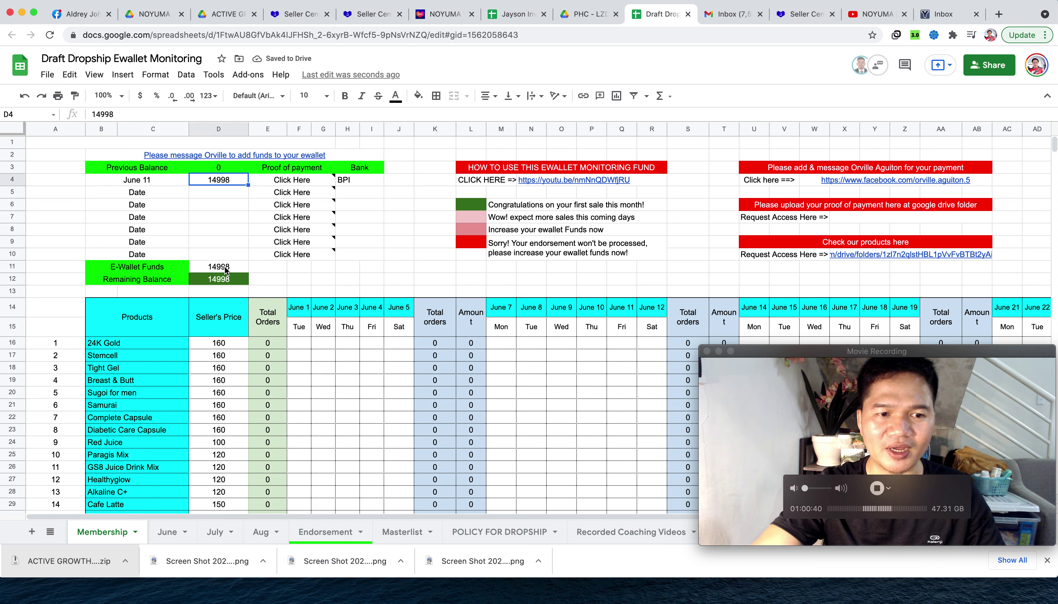
pyautogui.click(229, 271)
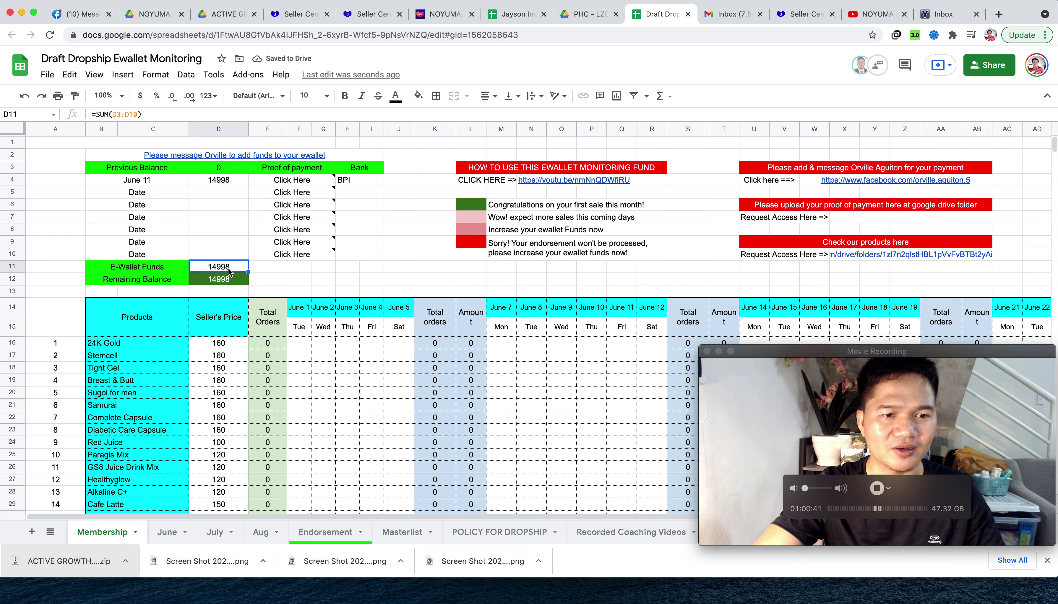
# Enter orders: Stemcell June 2 = 5, Breast & Butt June 3 = 3, Complete Capsule June 3 = 6 and June 5 = 7, Red Juice June 2 = 7
pyautogui.click(326, 357)
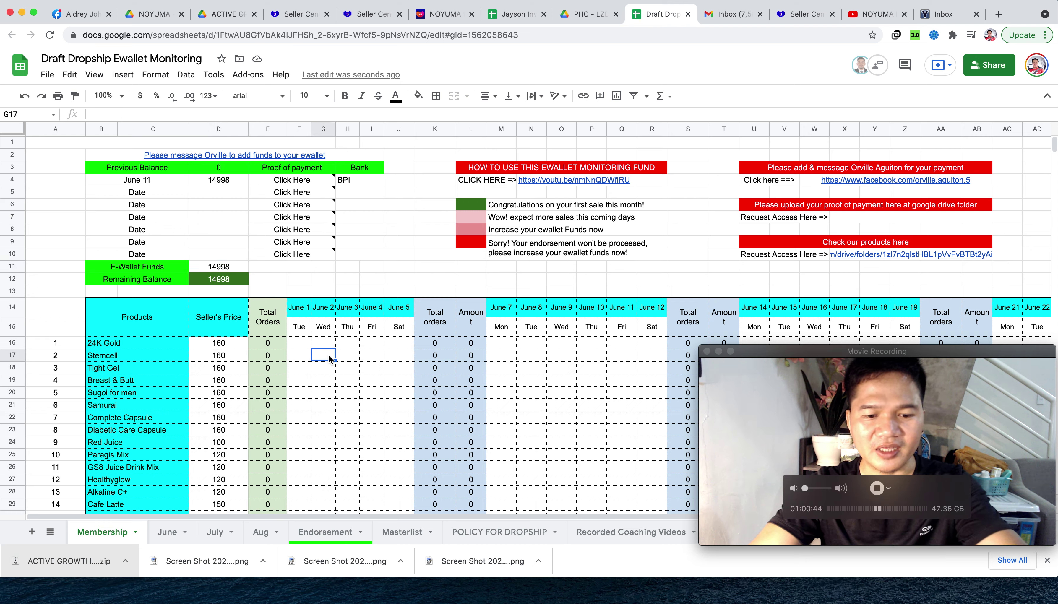
pyautogui.write('5')
pyautogui.click(349, 379)
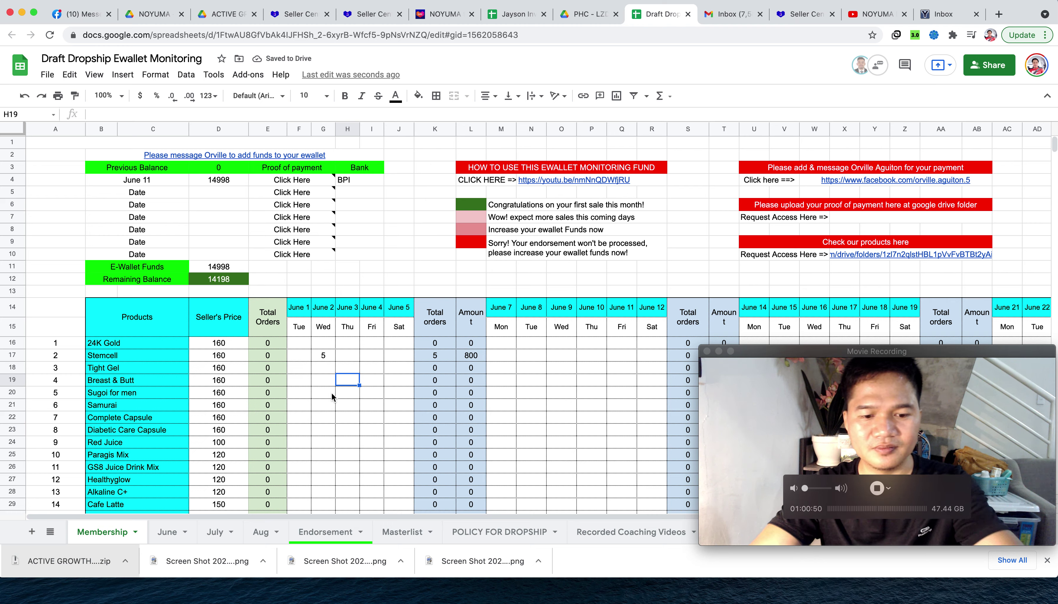
pyautogui.write('3')
pyautogui.click(349, 417)
pyautogui.write('6')
pyautogui.click(322, 441)
pyautogui.write('7')
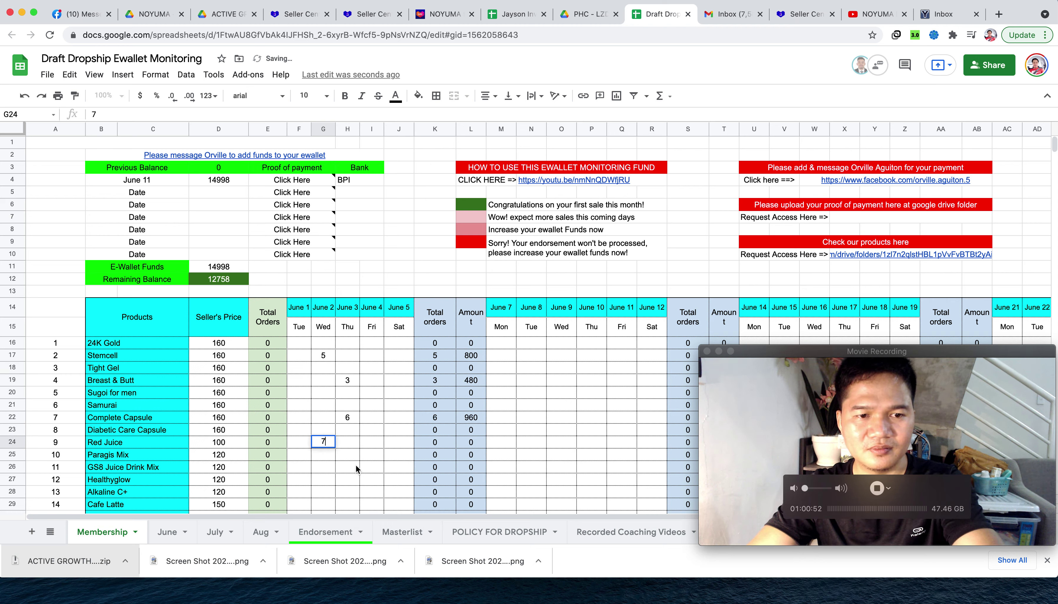
pyautogui.click(392, 416)
pyautogui.write('7')
pyautogui.click(356, 393)
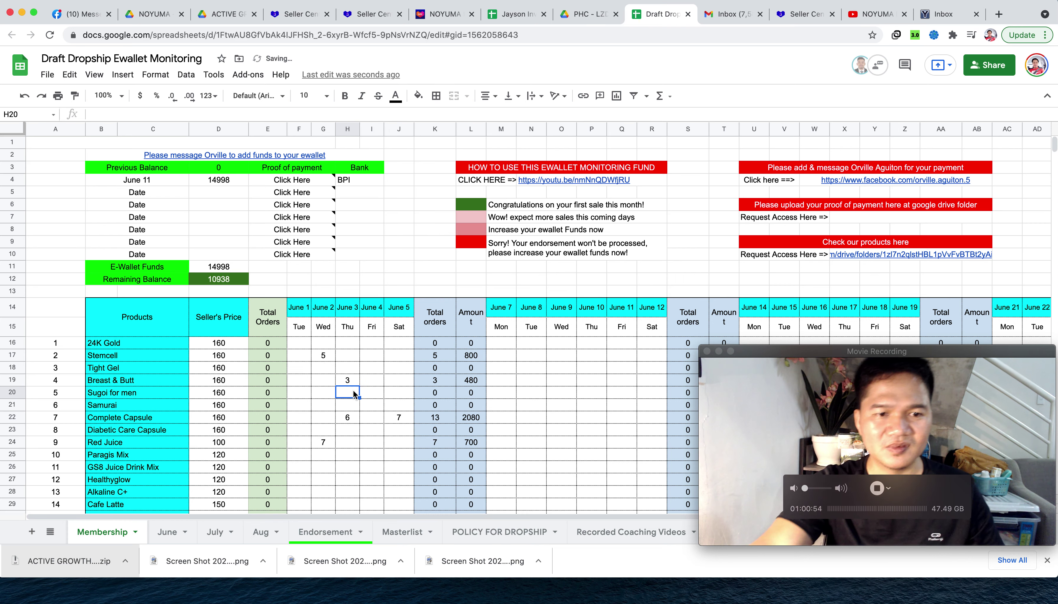
pyautogui.scroll(-3, 355, 390)
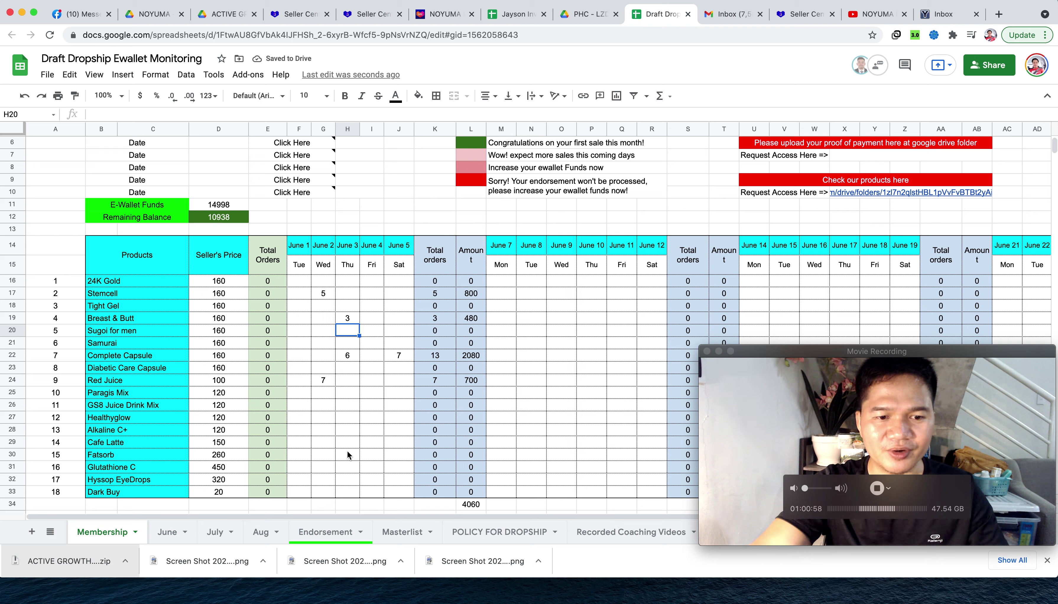
# Enter Glutathione C orders: 10 on June 2, 5 on June 3, and 8 on June 4
pyautogui.click(322, 467)
pyautogui.write('10')
pyautogui.press('Return')
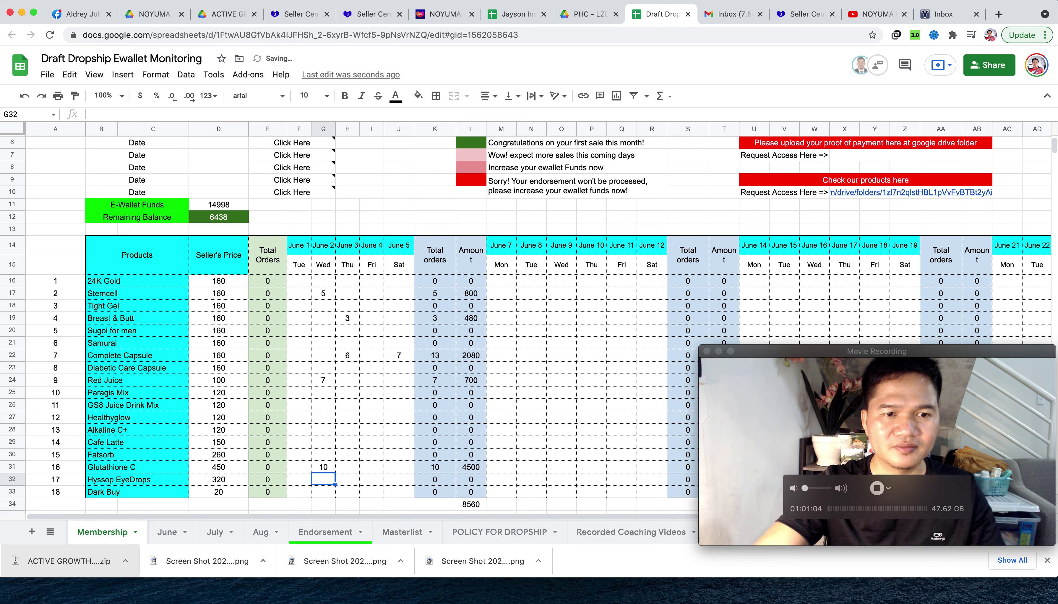
pyautogui.click(344, 466)
pyautogui.write('5')
pyautogui.click(348, 442)
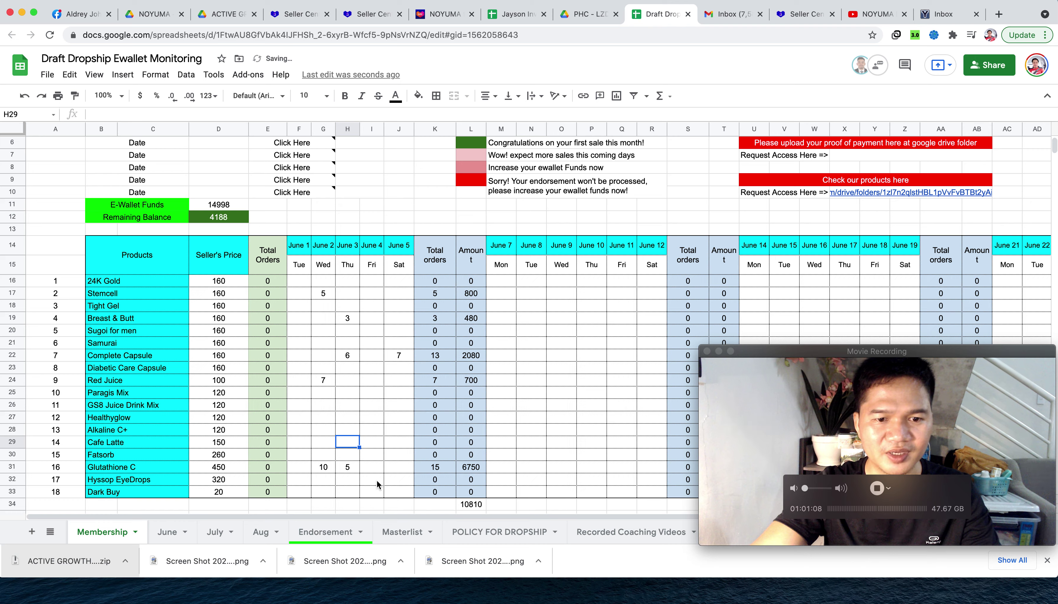
pyautogui.click(368, 469)
pyautogui.write('10')
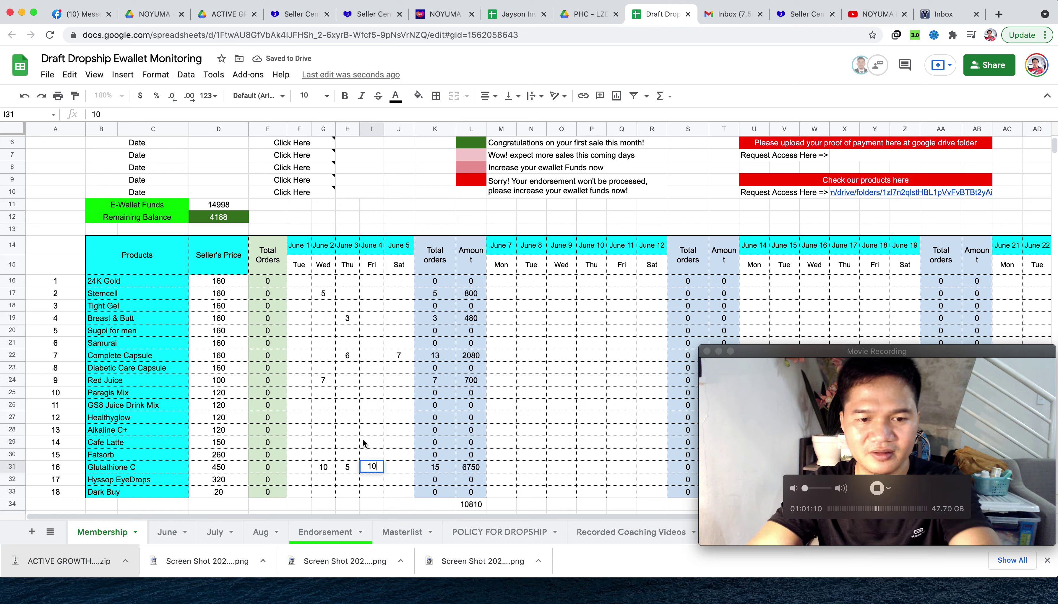
pyautogui.click(362, 435)
pyautogui.click(372, 468)
pyautogui.write('8')
pyautogui.click(365, 433)
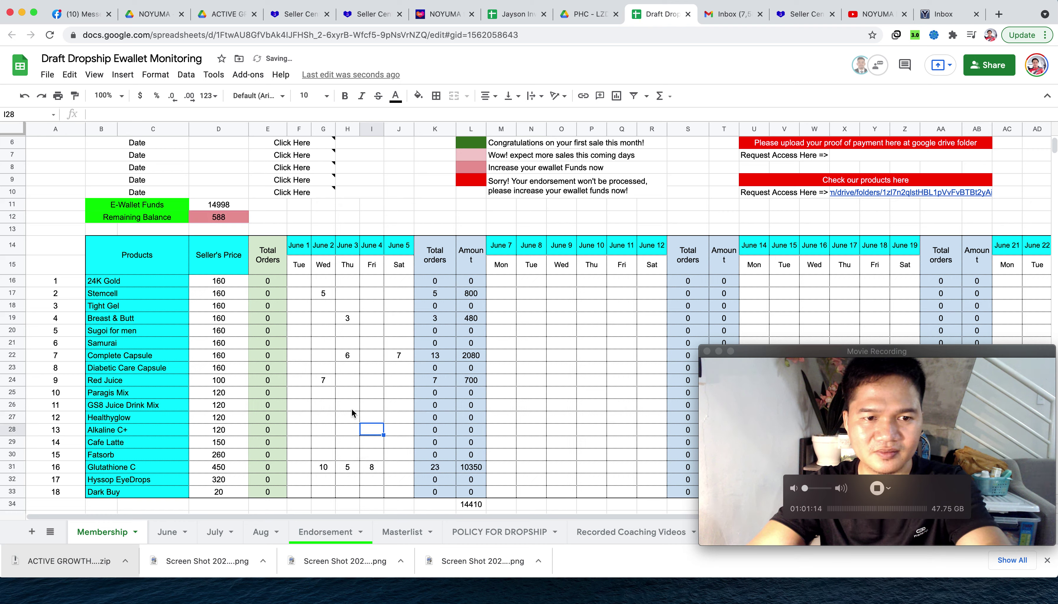
# Adjust Glutathione C's June 4 quantity through 6, 4, 2 and 3 while checking Remaining Balance
pyautogui.click(225, 219)
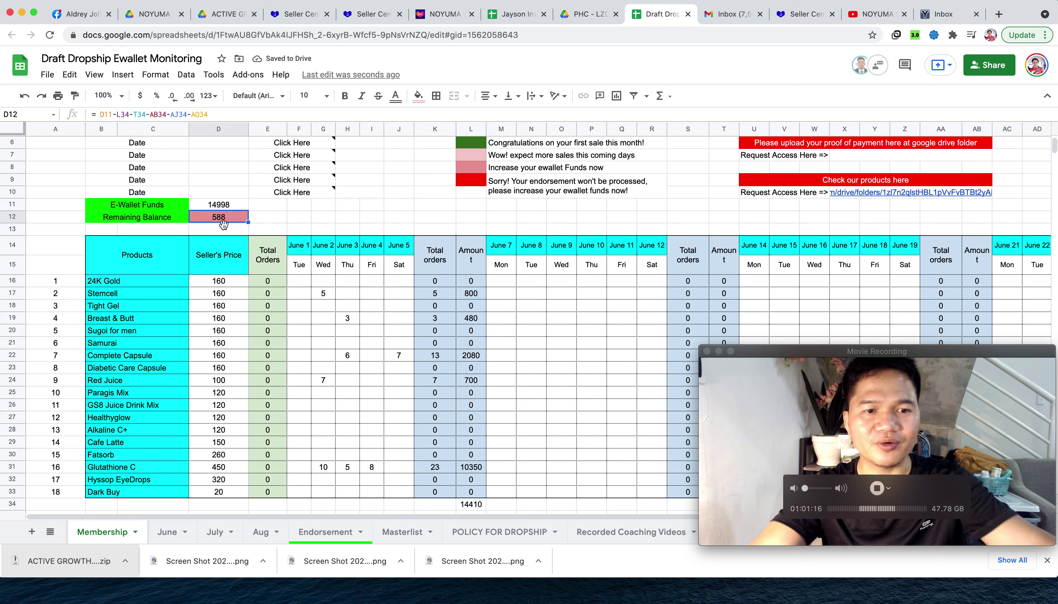
pyautogui.click(373, 467)
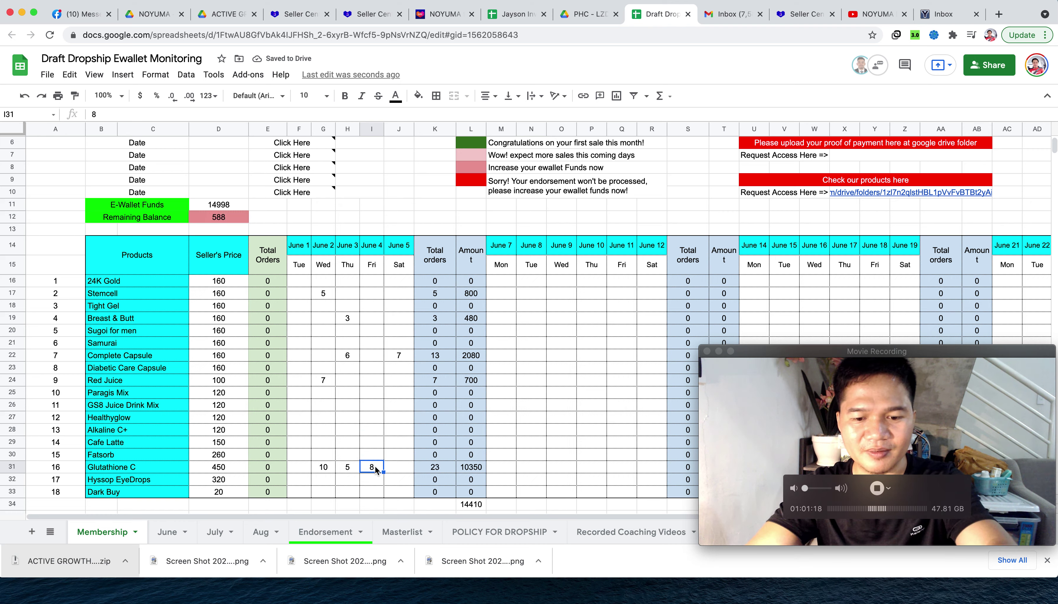
pyautogui.write('6')
pyautogui.click(372, 432)
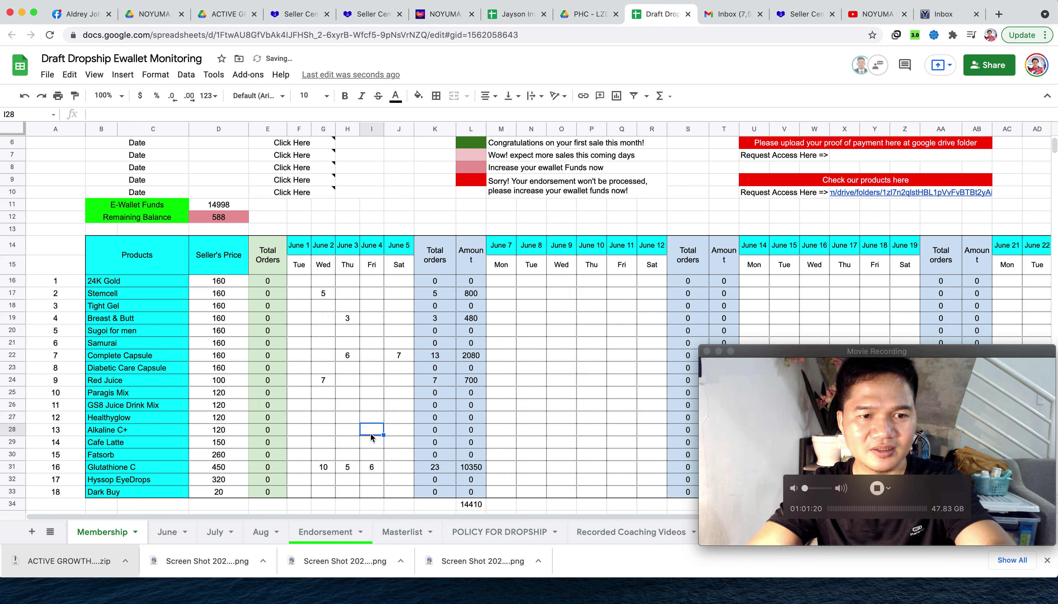
pyautogui.click(371, 466)
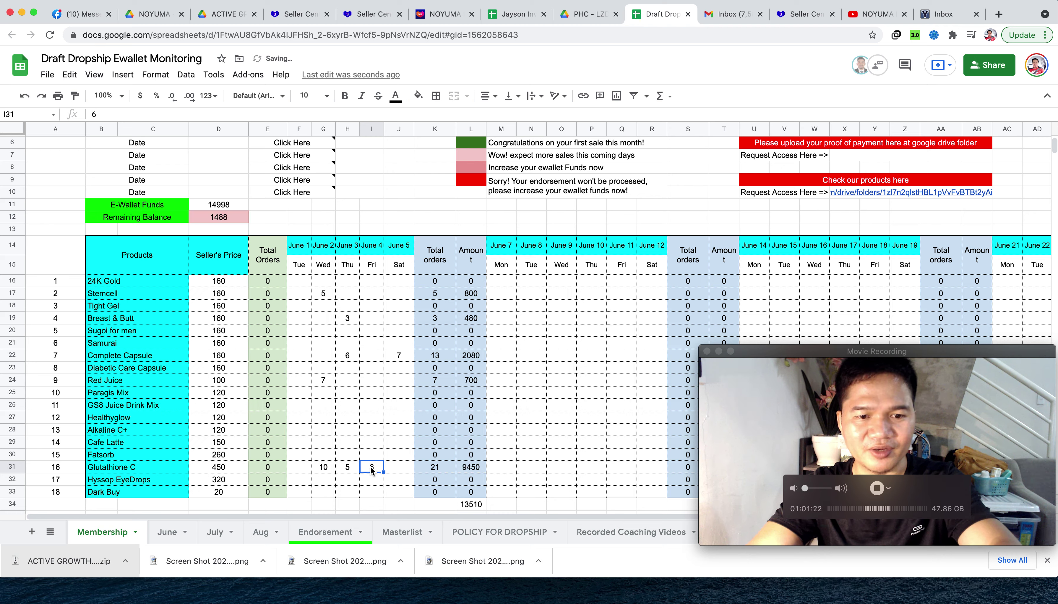
pyautogui.write('4')
pyautogui.click(363, 429)
pyautogui.click(373, 468)
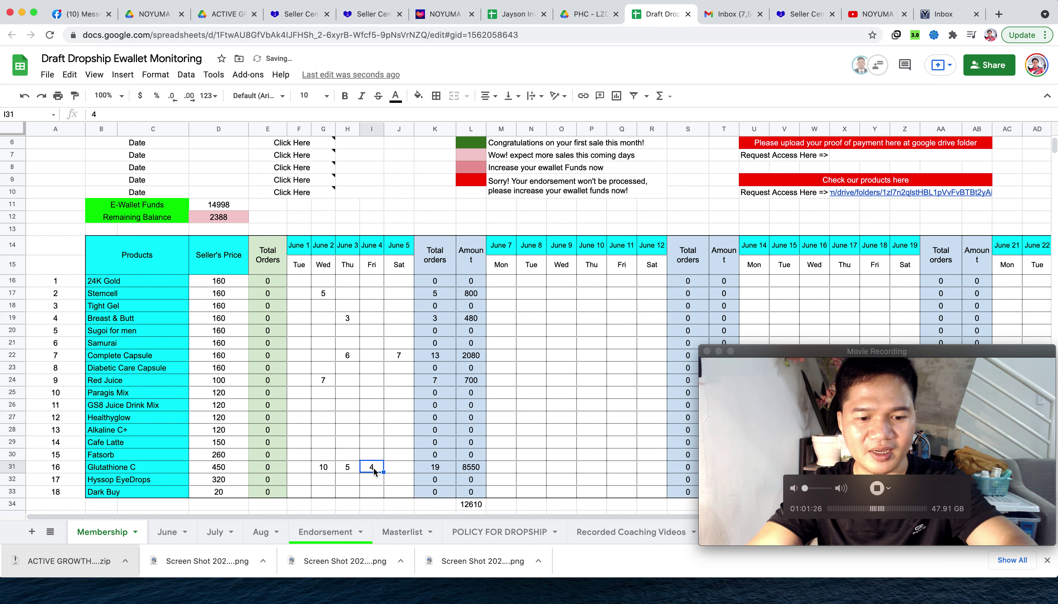
pyautogui.click(361, 438)
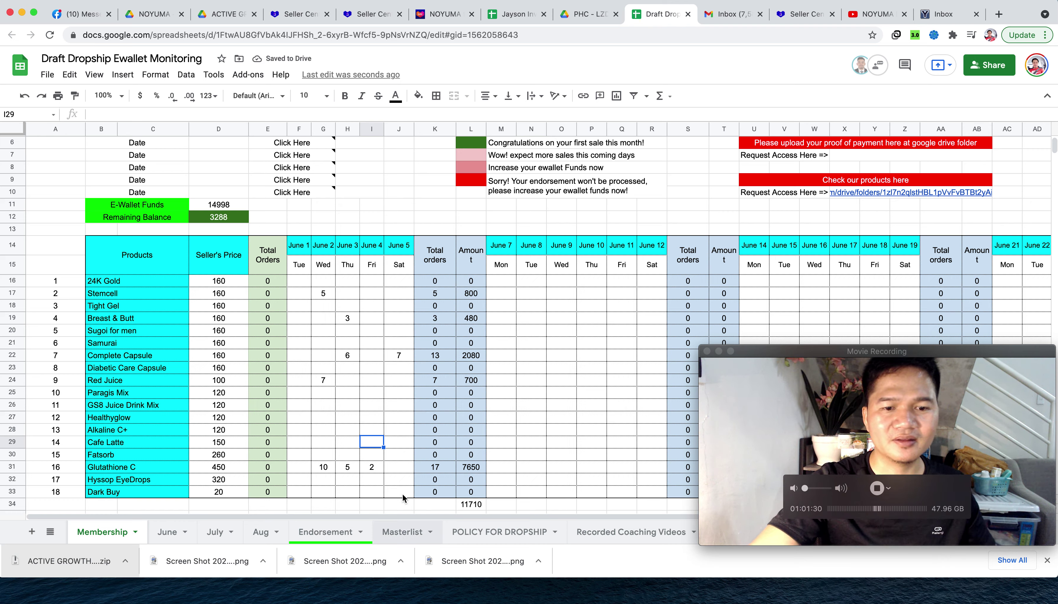
pyautogui.click(371, 470)
pyautogui.write('3')
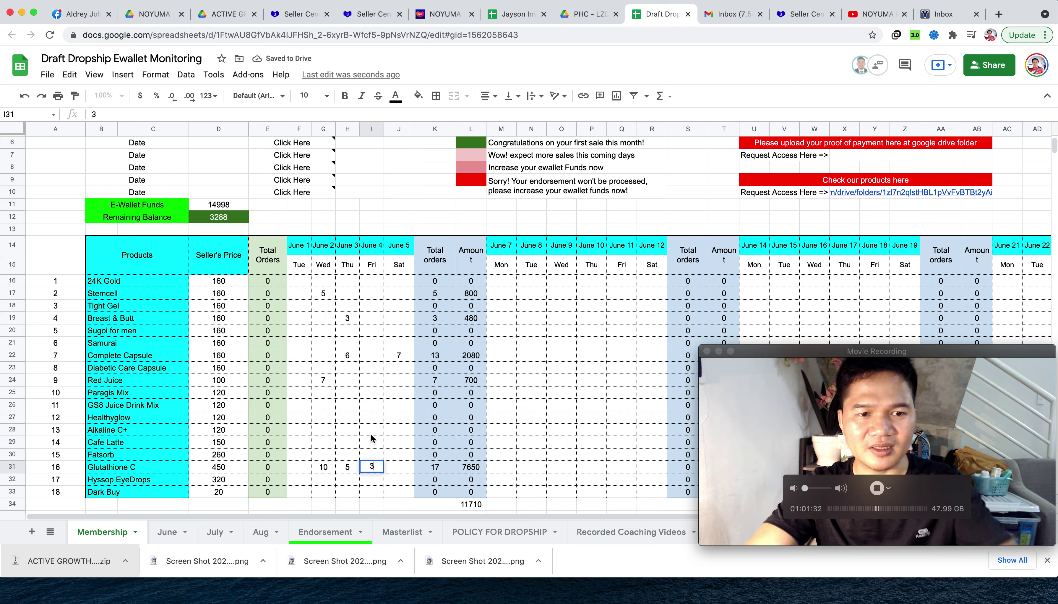
pyautogui.click(370, 432)
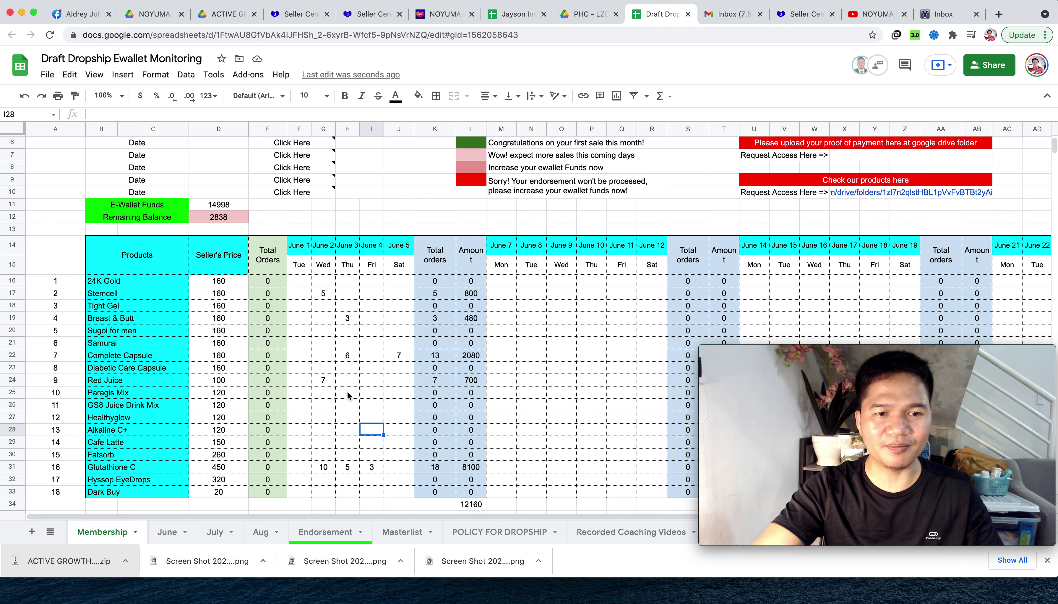
# Raise Glutathione C's June 4 quantity to 9 and add 1 on June 5, making Remaining Balance -312
pyautogui.click(372, 465)
pyautogui.write('4')
pyautogui.press('Return')
pyautogui.click(373, 467)
pyautogui.write('7')
pyautogui.click(356, 428)
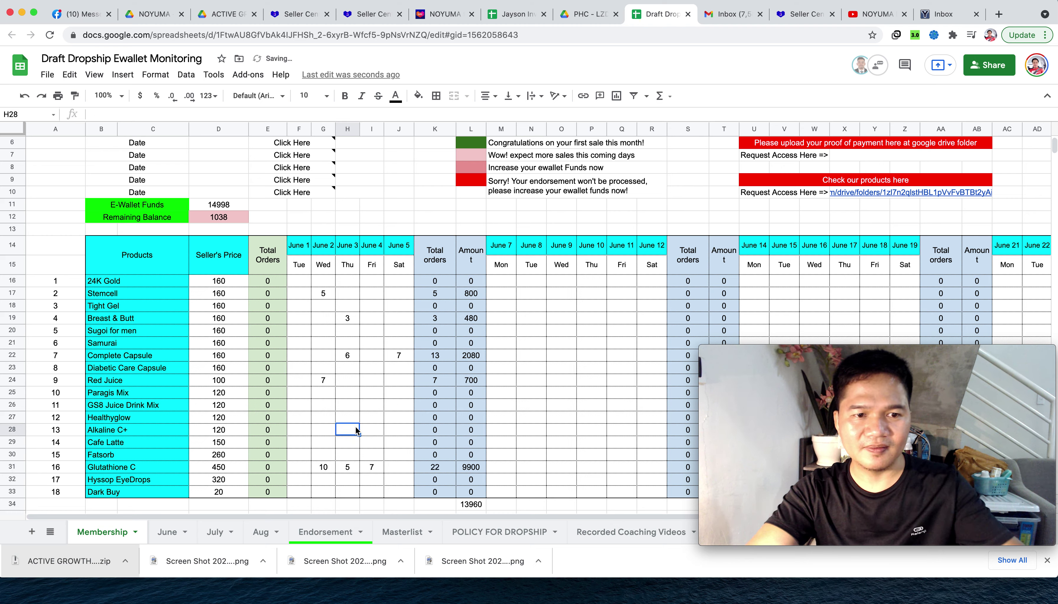
pyautogui.click(373, 469)
pyautogui.write('8')
pyautogui.click(364, 416)
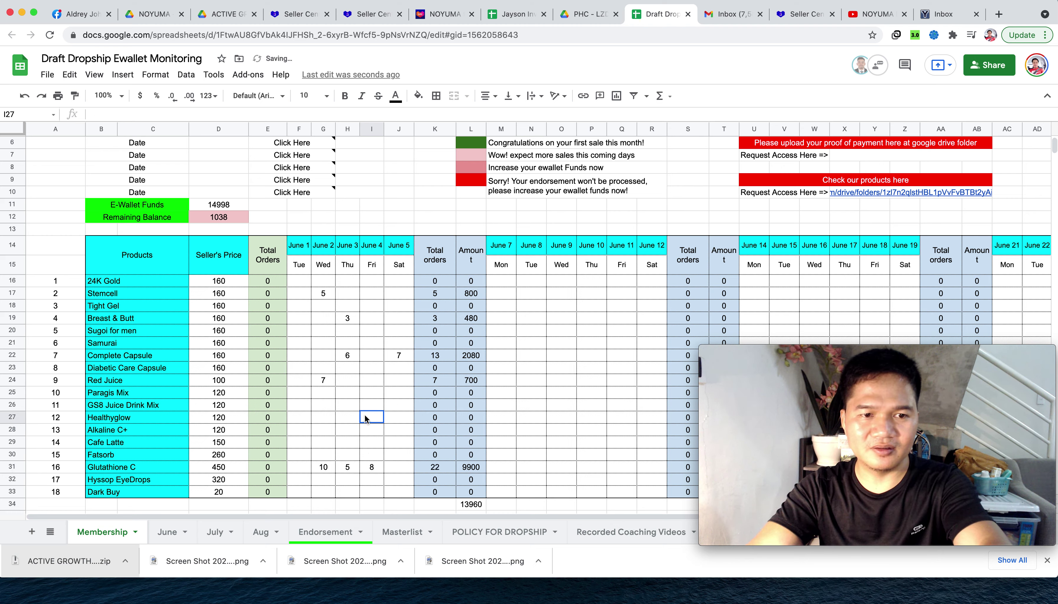
pyautogui.click(372, 466)
pyautogui.write('9')
pyautogui.click(367, 430)
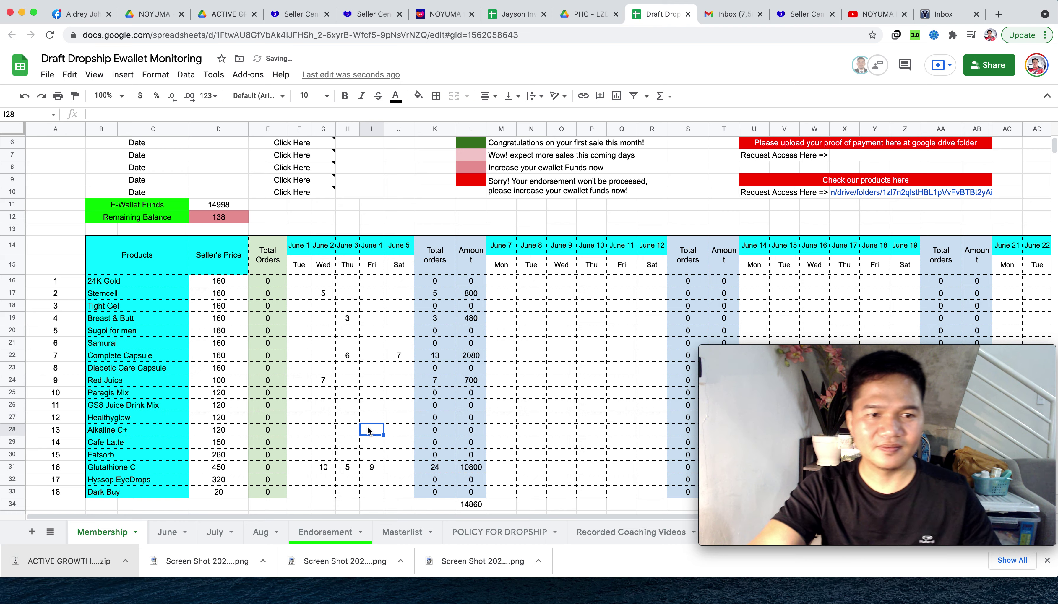
pyautogui.click(395, 465)
pyautogui.write('1')
pyautogui.click(370, 417)
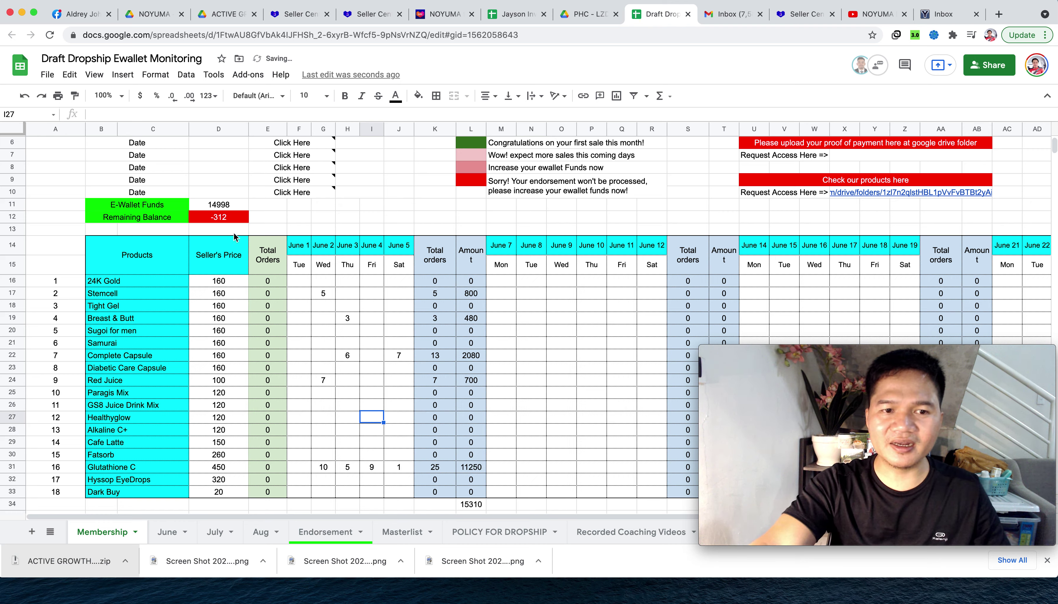
pyautogui.click(225, 217)
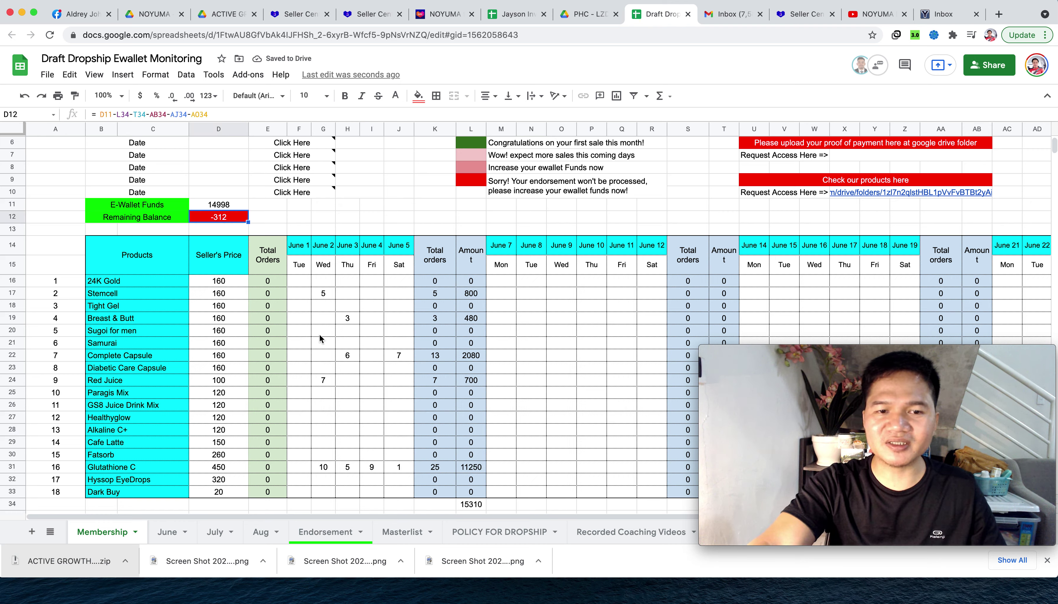
# Select the June 1–5 order quantities on the Membership sheet
pyautogui.scroll(-2, 381, 402)
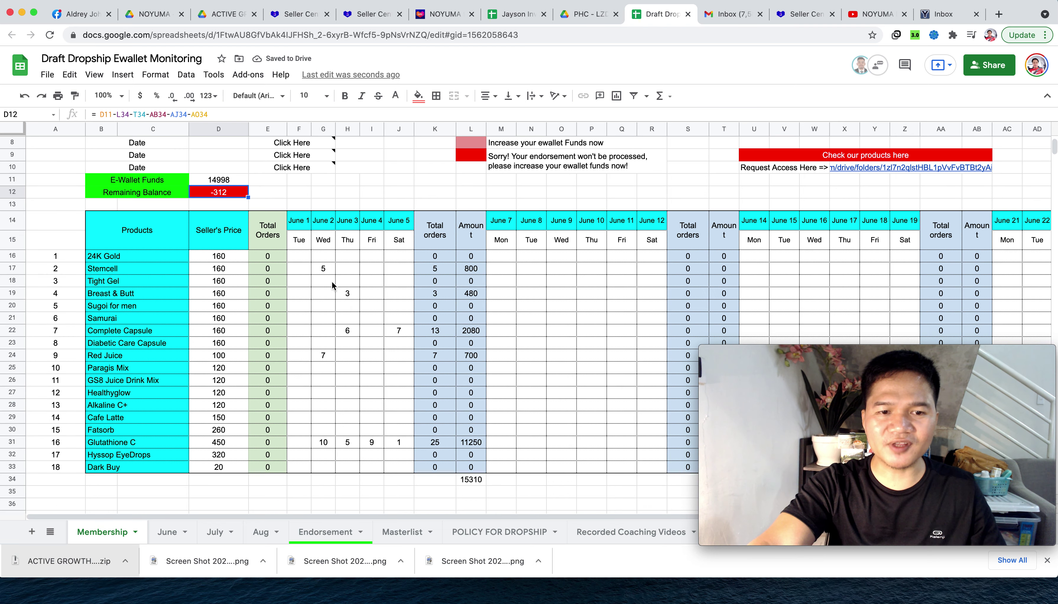
pyautogui.click(301, 257)
pyautogui.moveTo(383, 286); pyautogui.dragTo(397, 442)
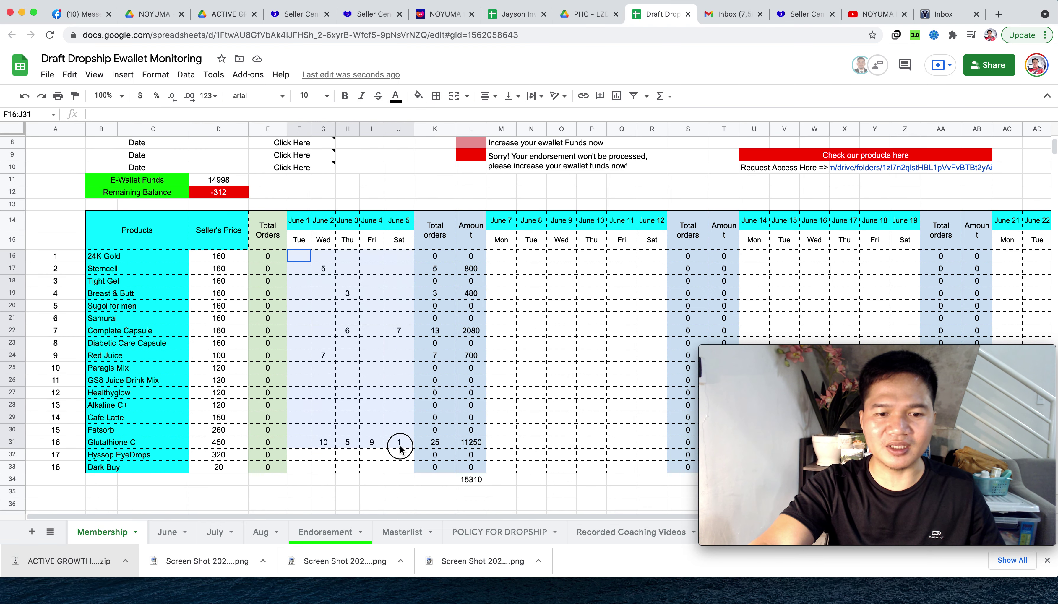
pyautogui.moveTo(396, 254); pyautogui.dragTo(404, 443)
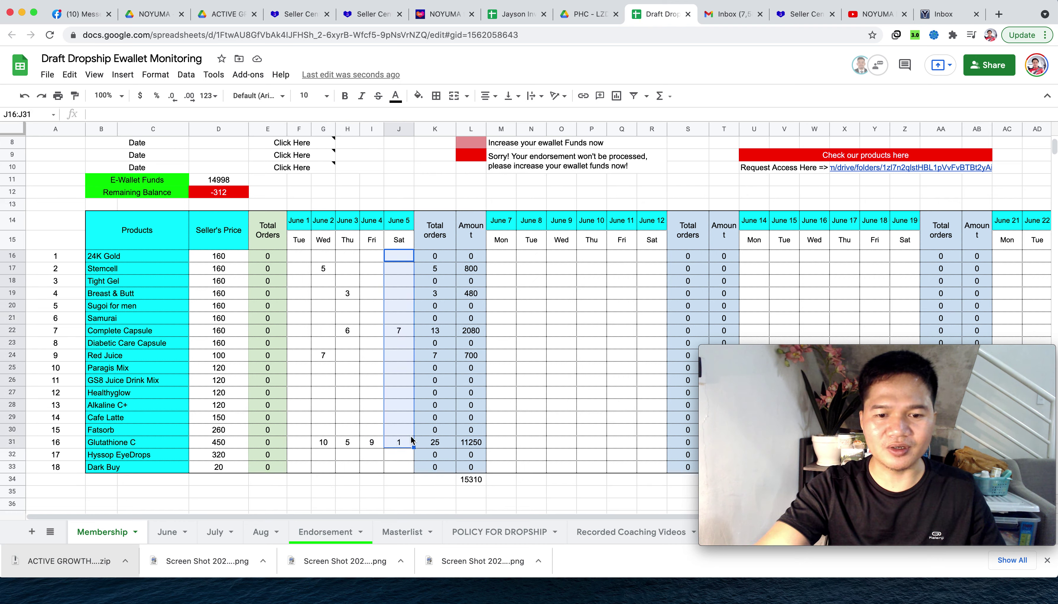
# On the Endorsement sheet, change the rows-to-add count from 1000 to 10 and add them
pyautogui.click(329, 533)
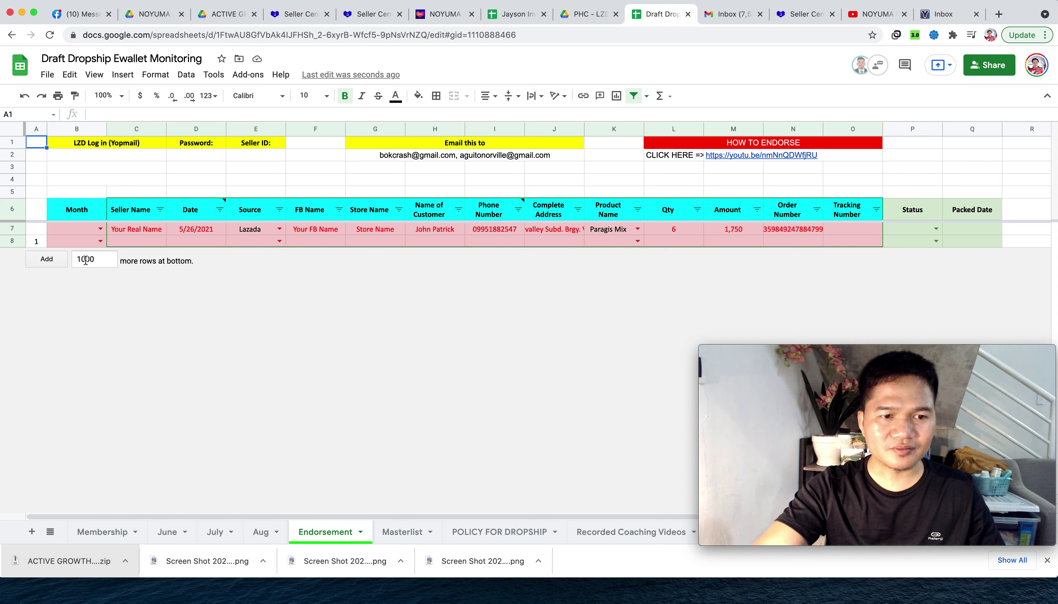
pyautogui.moveTo(80, 259); pyautogui.dragTo(112, 260)
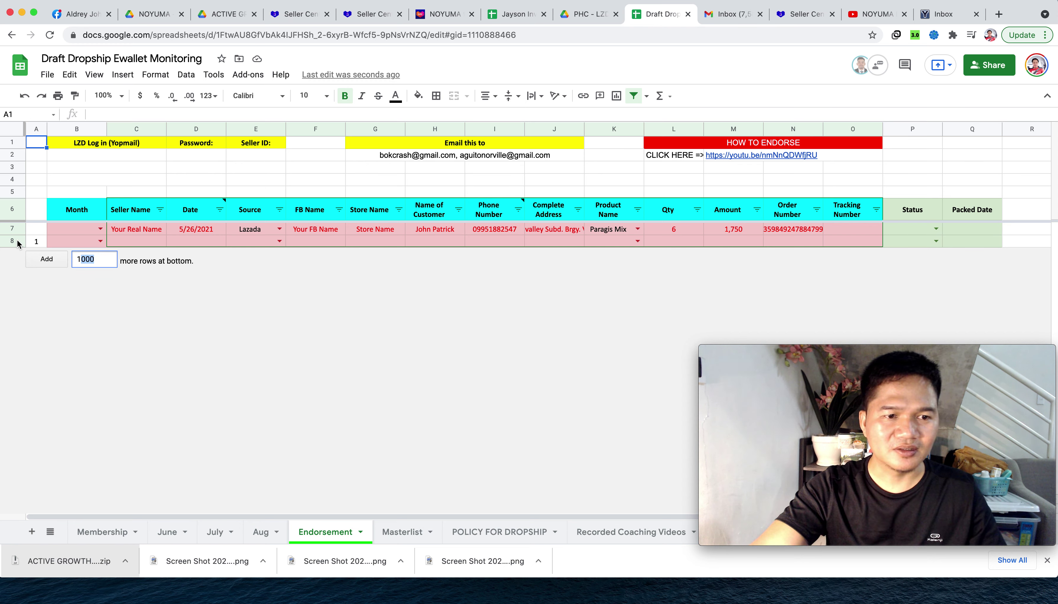
pyautogui.press('BackSpace')
pyautogui.write('0')
pyautogui.click(44, 259)
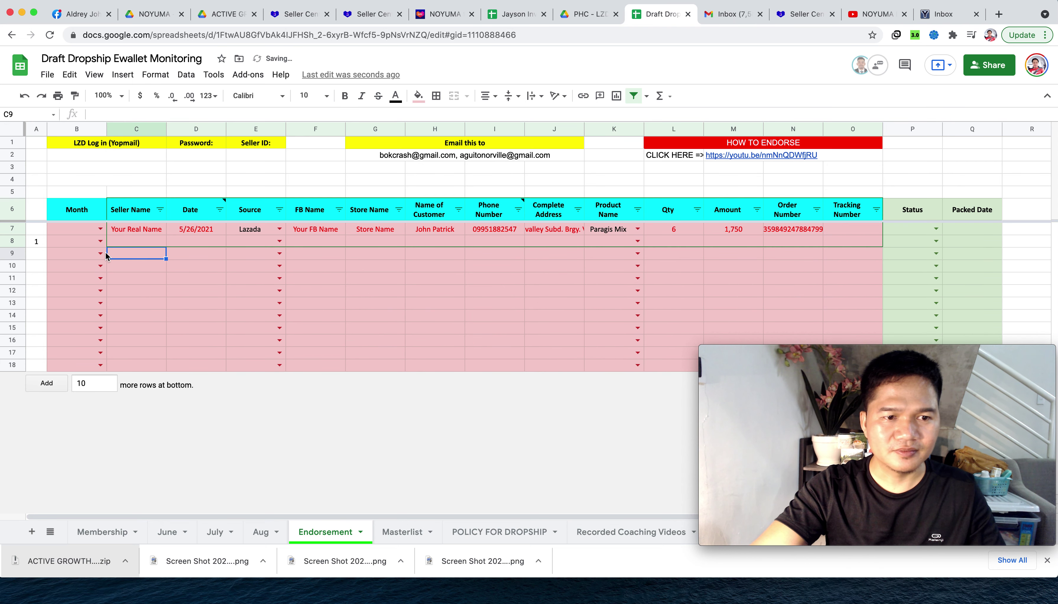
pyautogui.click(99, 240)
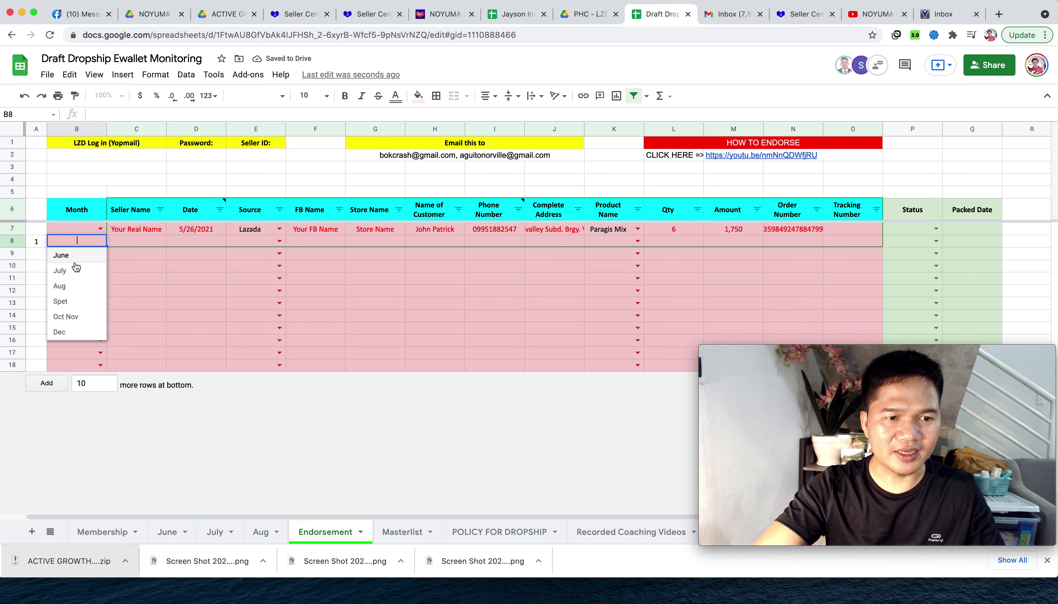
pyautogui.click(70, 256)
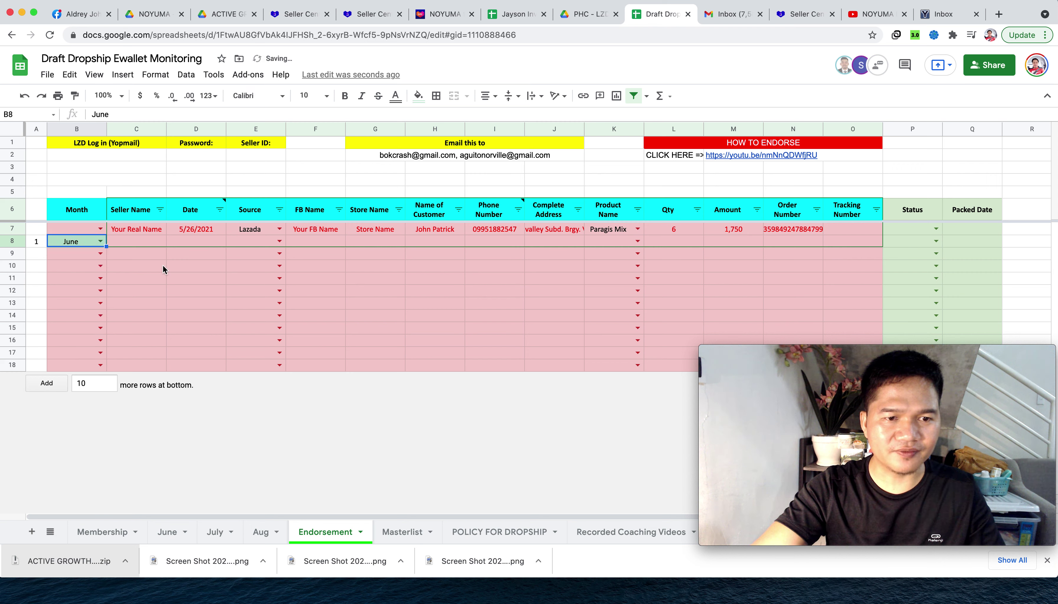
pyautogui.click(143, 241)
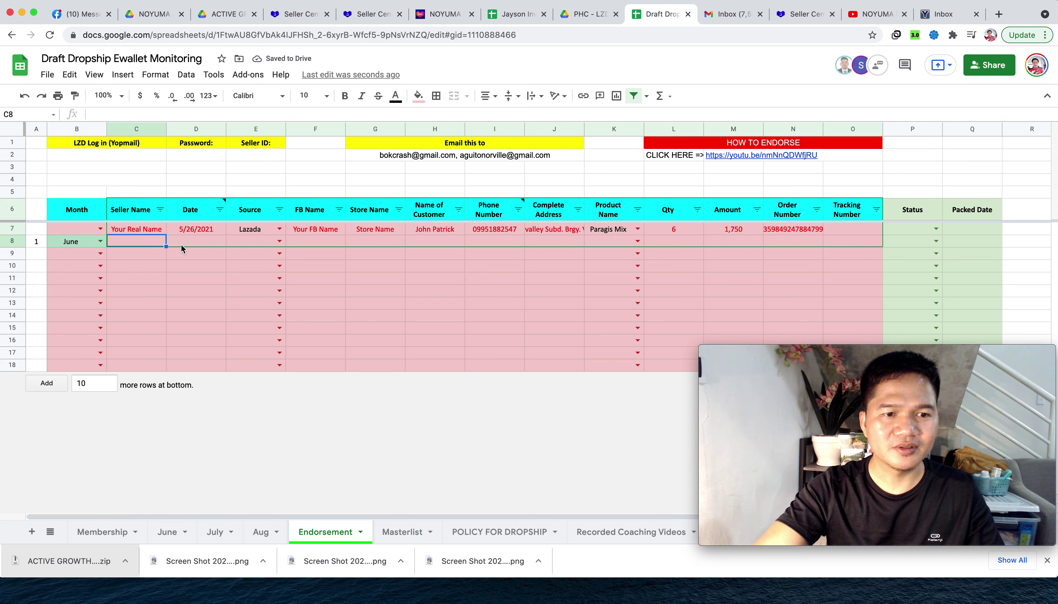
pyautogui.click(192, 242)
pyautogui.click(256, 243)
pyautogui.click(279, 241)
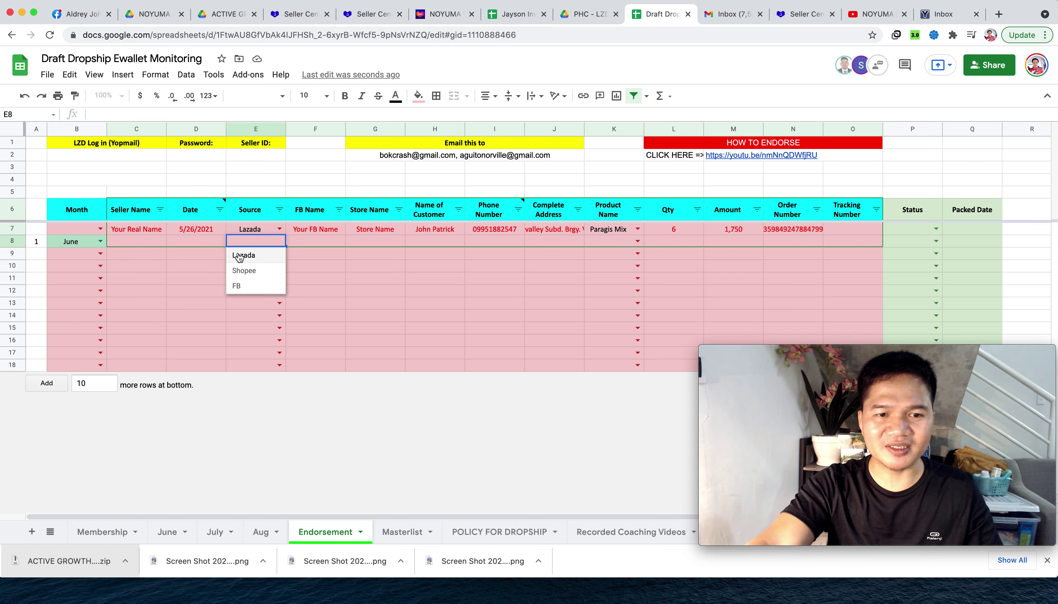
pyautogui.click(314, 243)
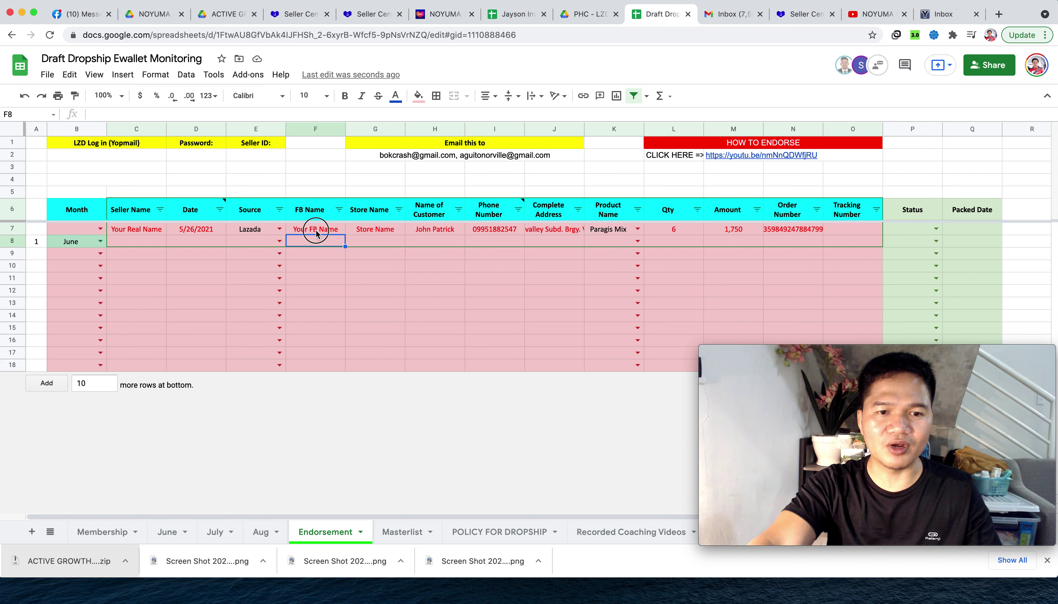
pyautogui.click(314, 231)
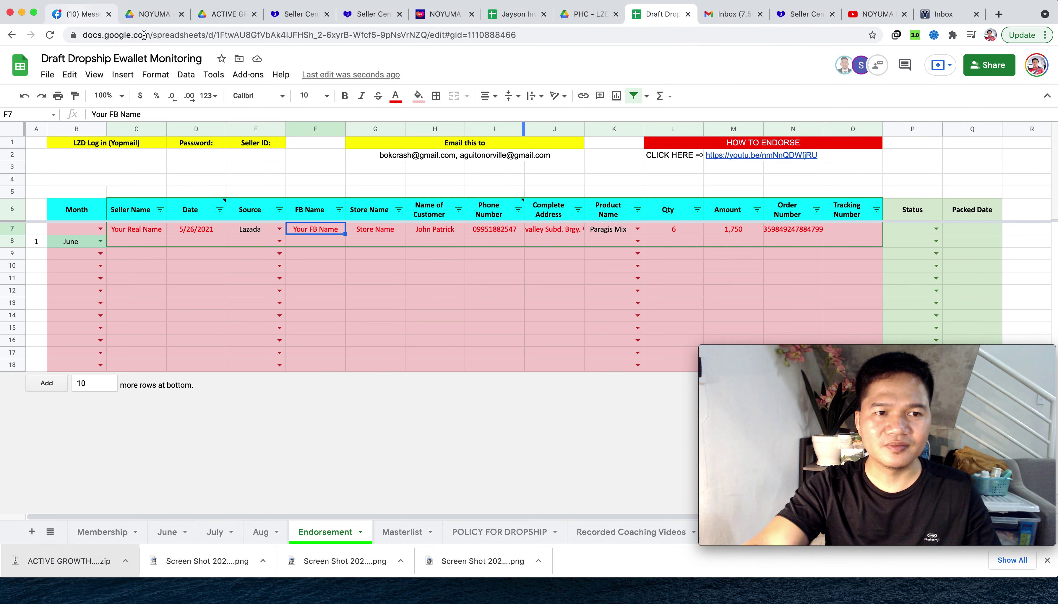
# Copy the Facebook Messenger chat's web address and return to the spreadsheet
pyautogui.click(82, 14)
pyautogui.click(235, 35)
pyautogui.hotkey('ctrl', 'c')
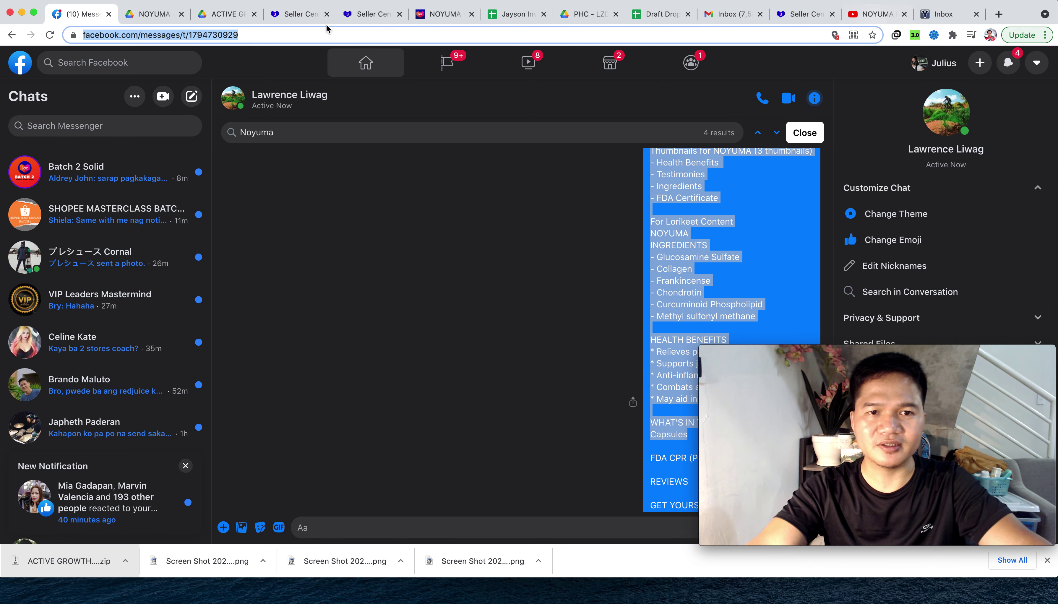
pyautogui.click(504, 15)
pyautogui.click(648, 12)
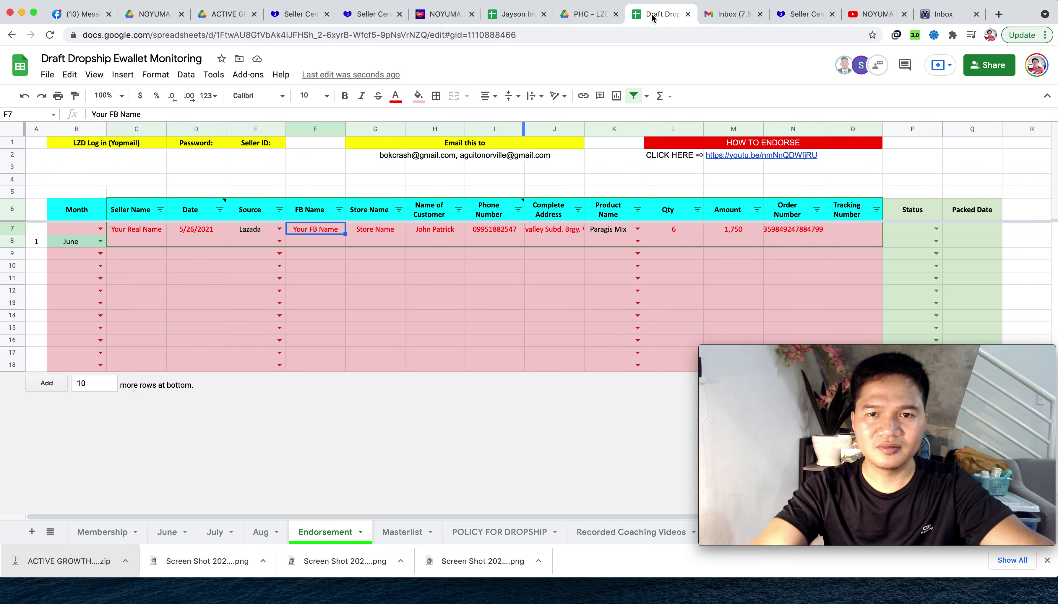
# Link F7's FB Name to the Messenger chat URL and open the link to test it
pyautogui.rightClick(319, 234)
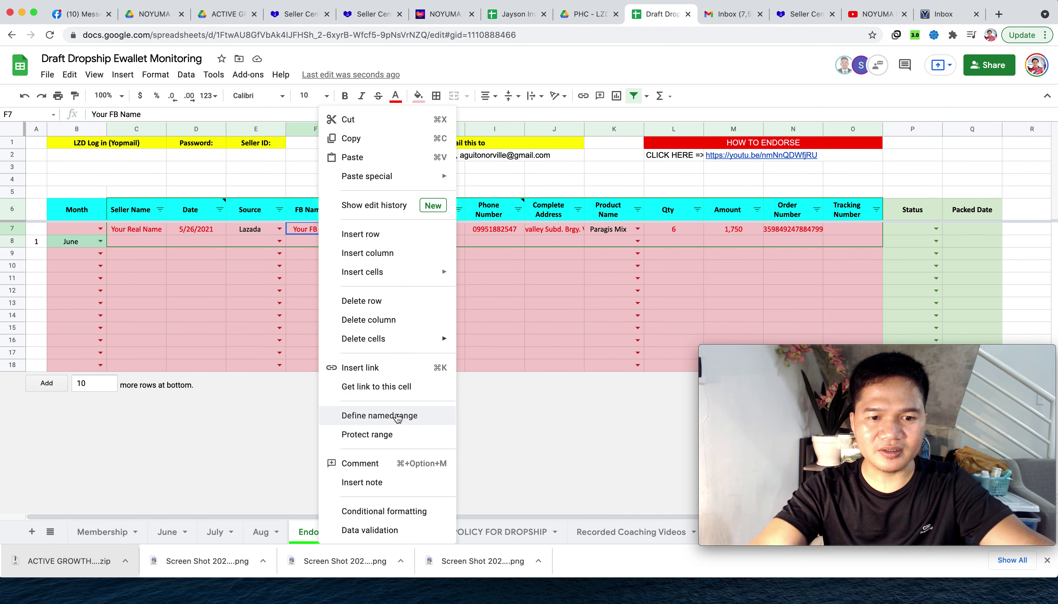
pyautogui.click(359, 372)
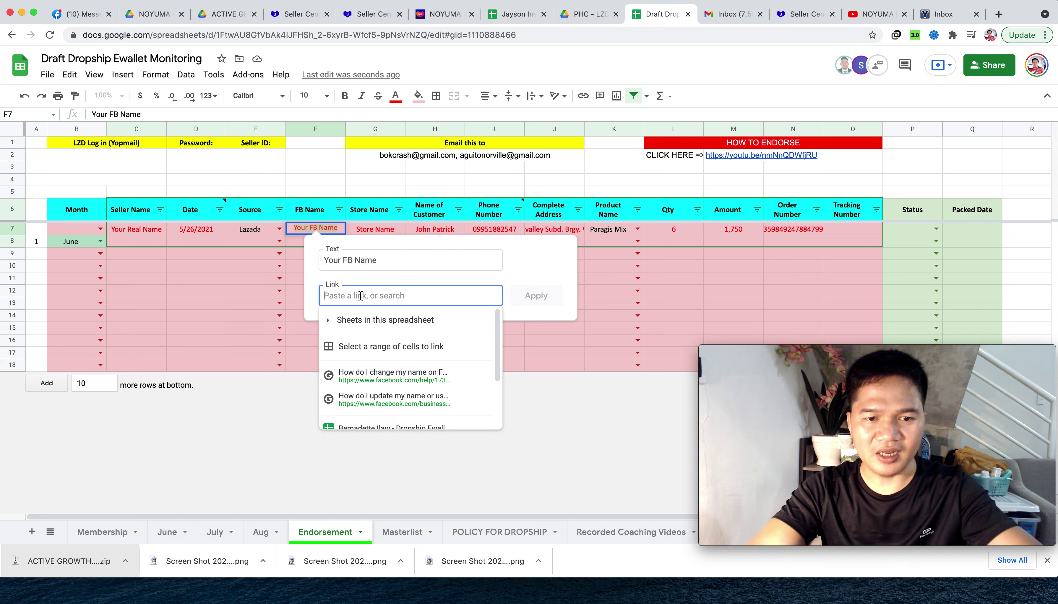
pyautogui.hotkey('ctrl', 'v')
pyautogui.click(546, 296)
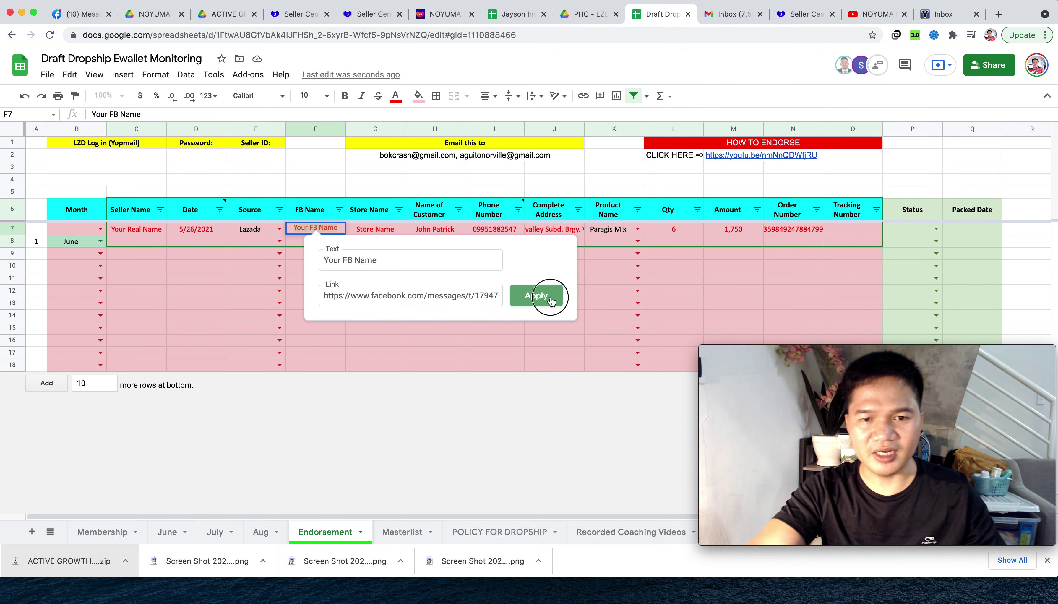
pyautogui.click(468, 354)
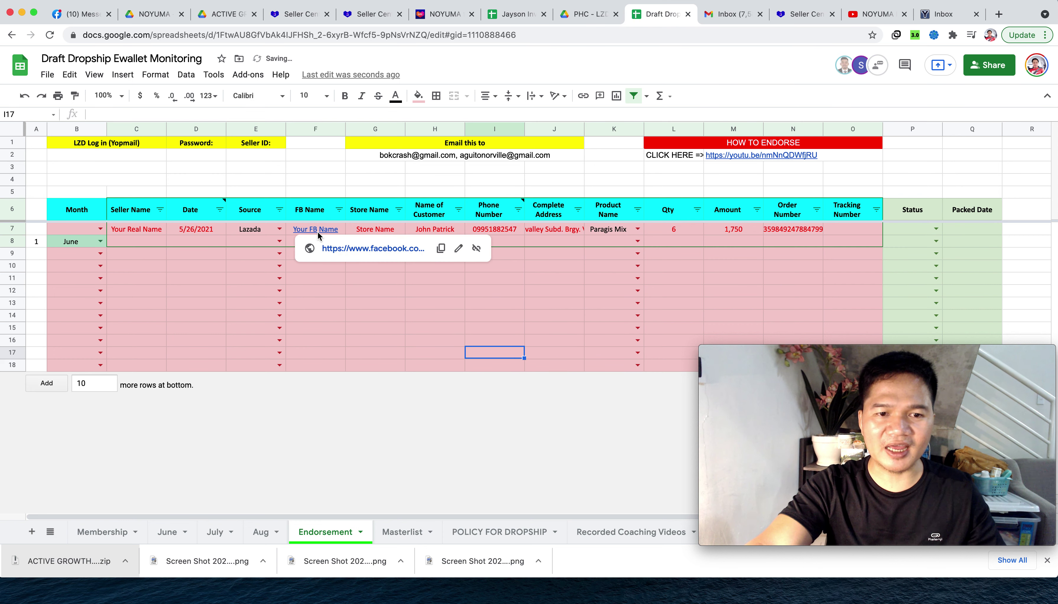
pyautogui.click(321, 294)
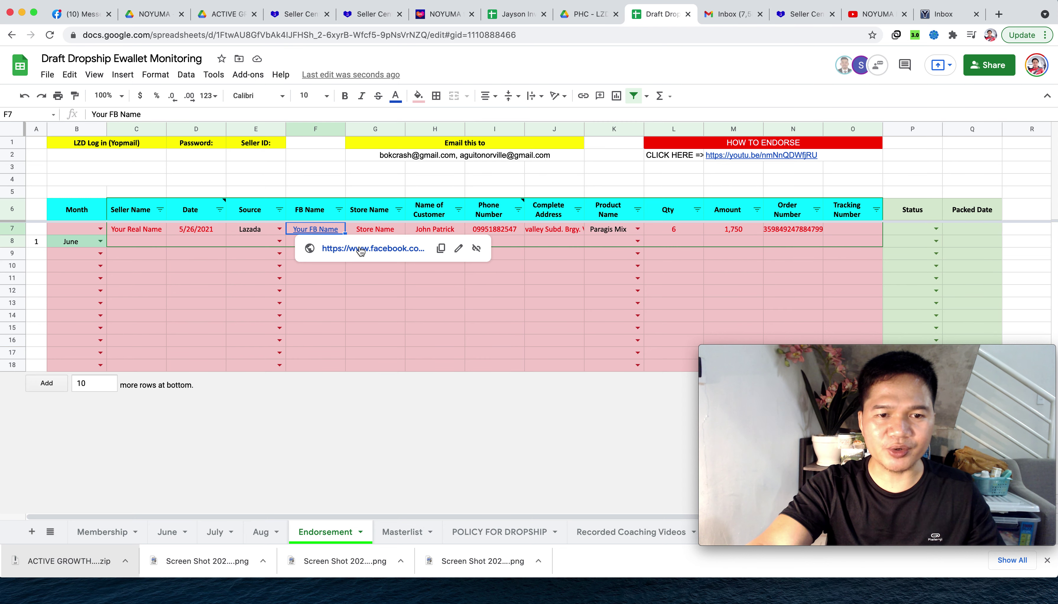
pyautogui.click(352, 248)
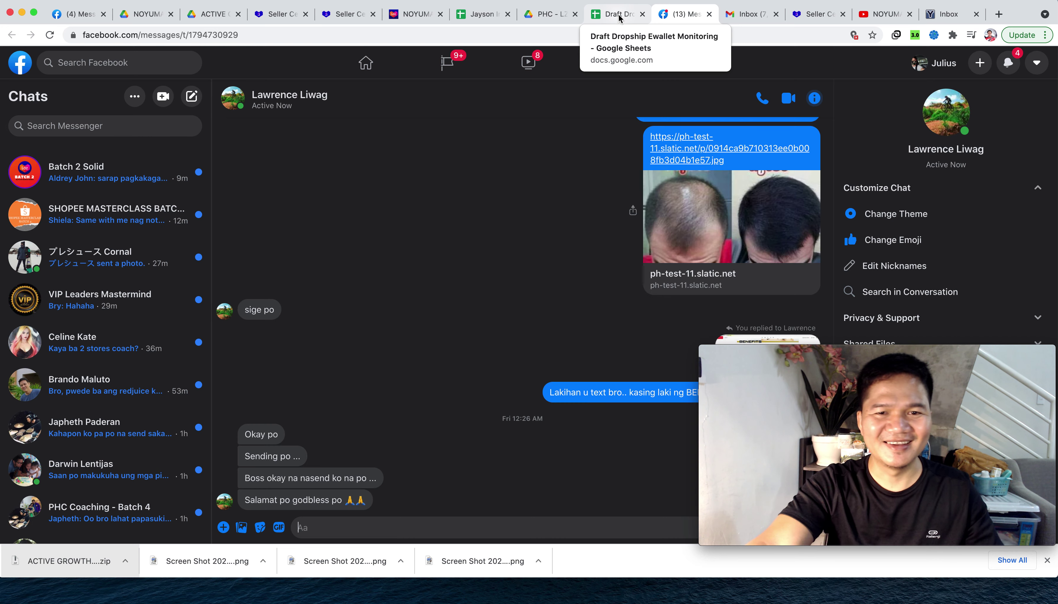
# Return to the Draft Dropship Ewallet Monitoring sheet and select blank cells in rows 3–4
pyautogui.click(544, 14)
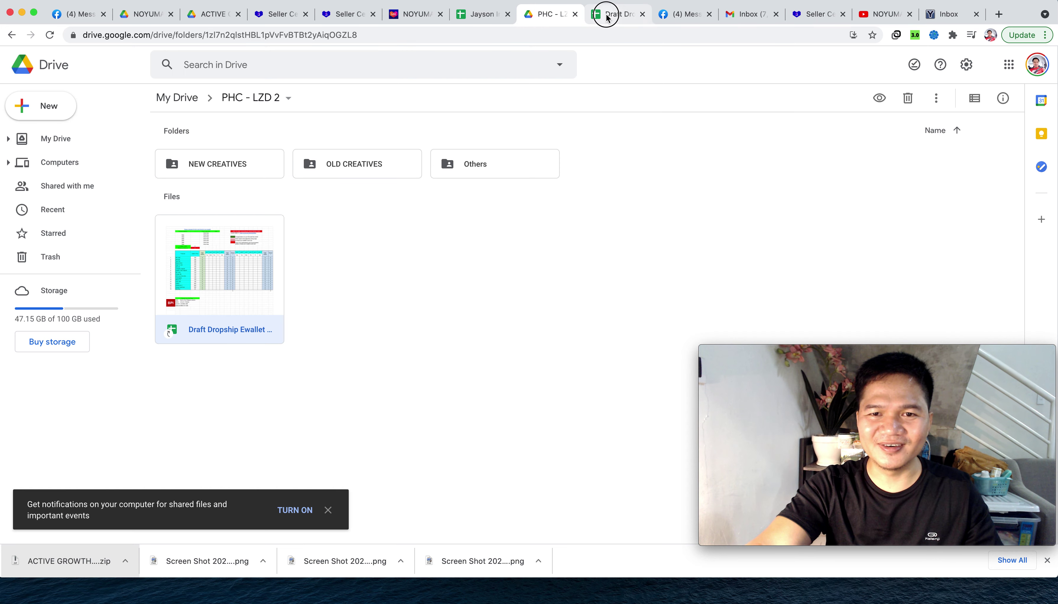
pyautogui.click(613, 14)
pyautogui.click(374, 228)
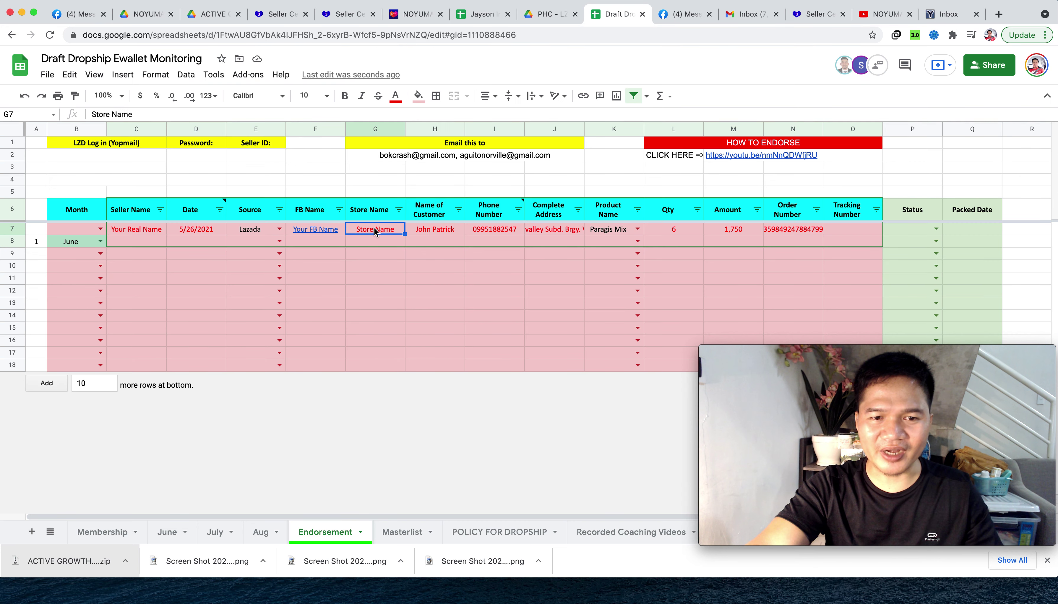
pyautogui.click(101, 154)
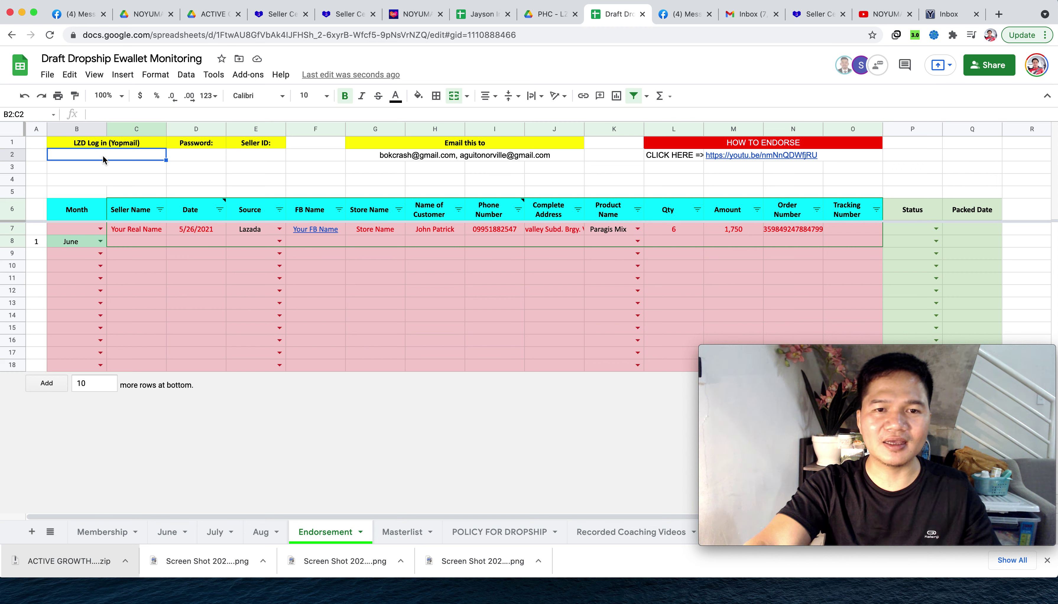
pyautogui.click(103, 166)
pyautogui.click(109, 179)
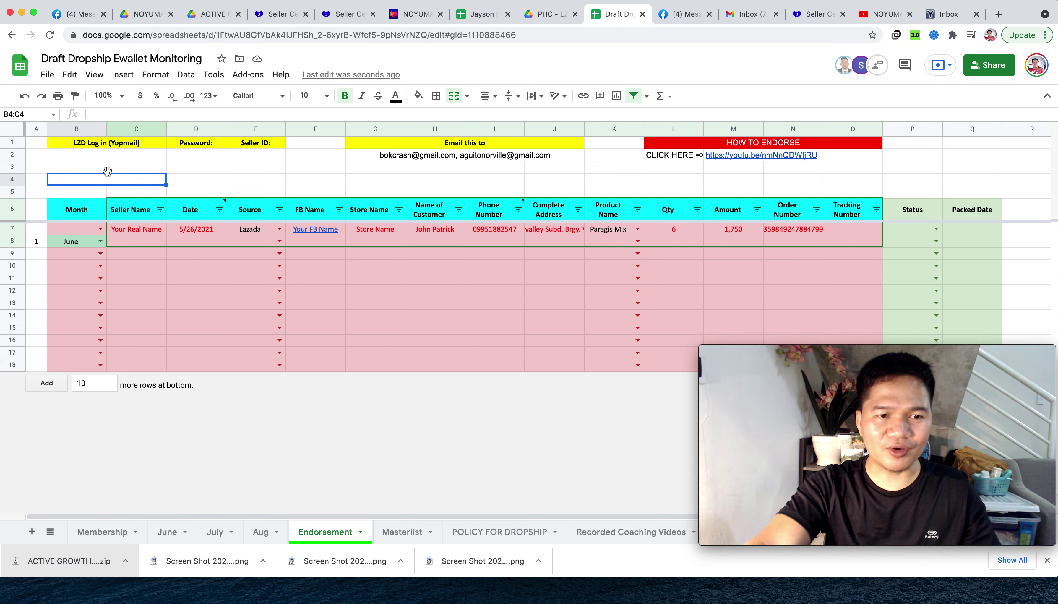
# Insert three rows below rows 2–4, then undo the insertion to restore the header at row 6
pyautogui.moveTo(14, 159); pyautogui.dragTo(13, 179)
pyautogui.rightClick(51, 179)
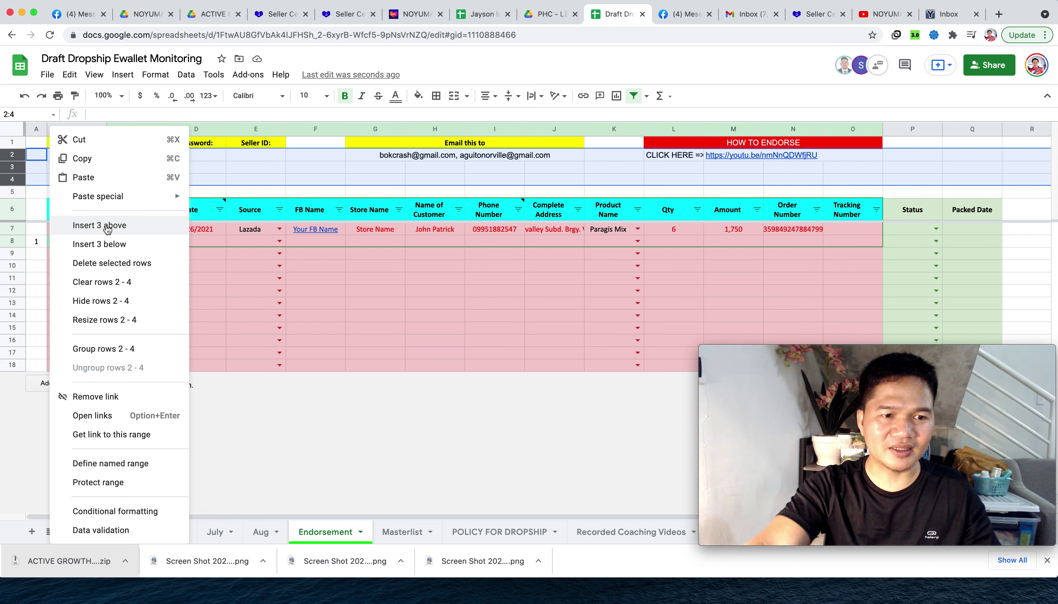
pyautogui.click(96, 245)
pyautogui.click(198, 189)
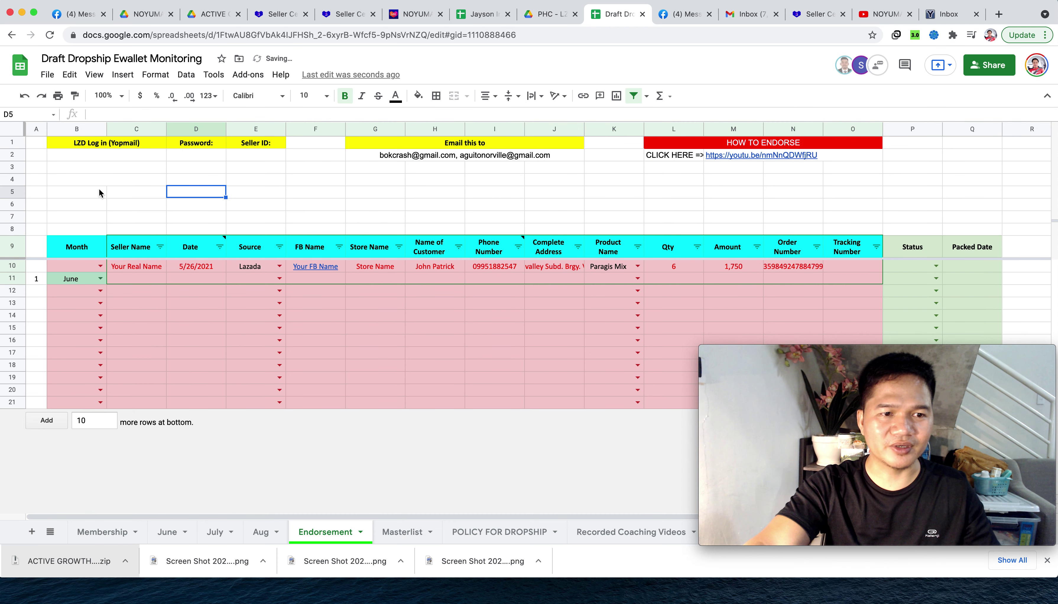
pyautogui.moveTo(90, 181); pyautogui.dragTo(166, 216)
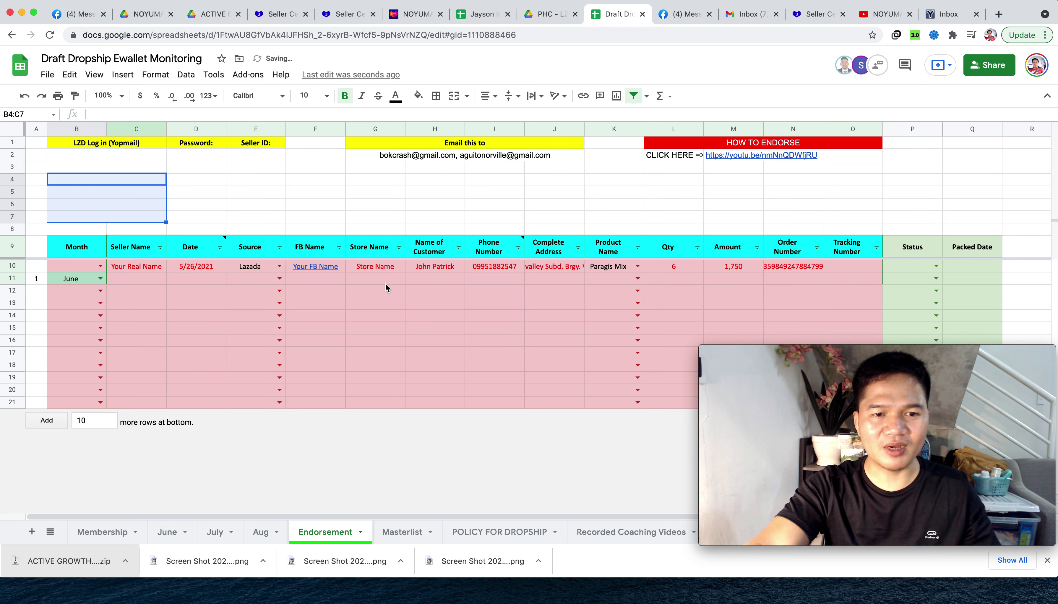
pyautogui.hotkey('shift', 'Up')
pyautogui.hotkey('shift', 'Up')
pyautogui.hotkey('shift', 'Up')
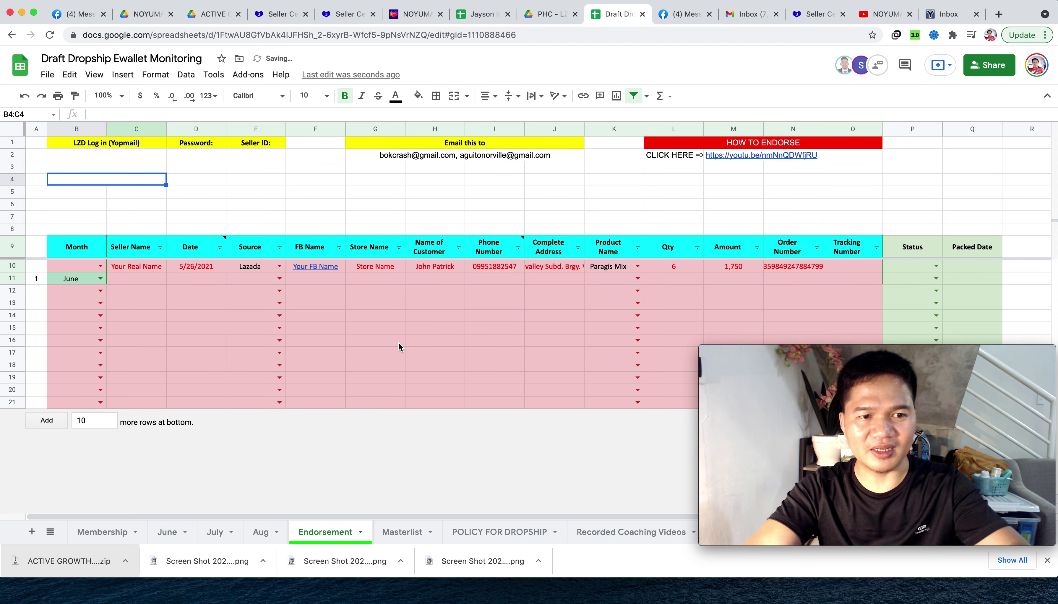
pyautogui.press('super+z')
pyautogui.click(443, 289)
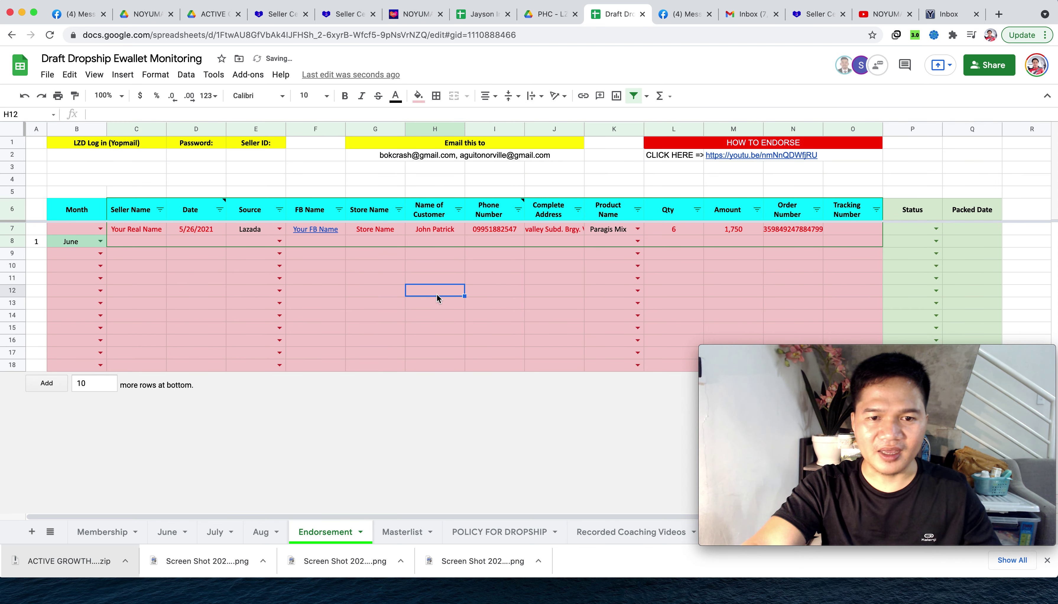
# Review the sample row 7 fields: customer details, Paragis Mix, quantity 6, amount 1,750, order number
pyautogui.click(436, 232)
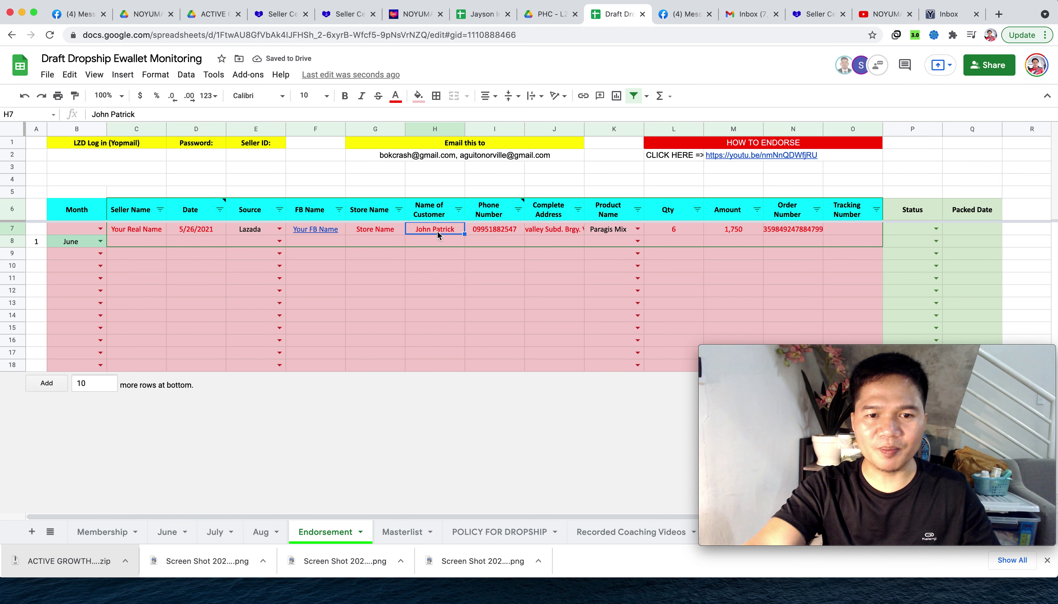
pyautogui.click(488, 228)
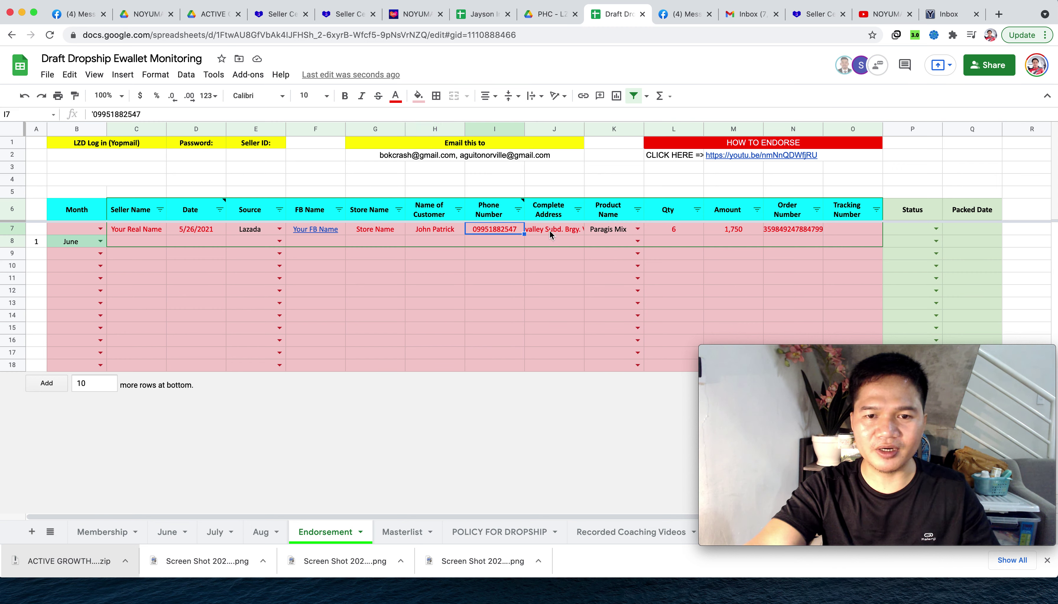
pyautogui.click(551, 234)
pyautogui.click(636, 229)
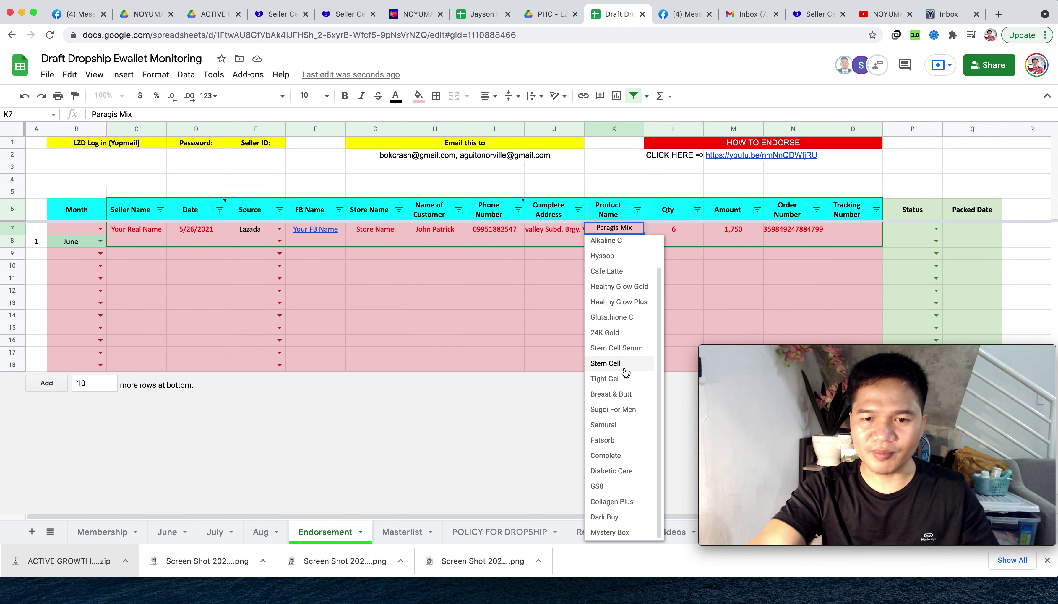
pyautogui.click(703, 282)
pyautogui.click(679, 232)
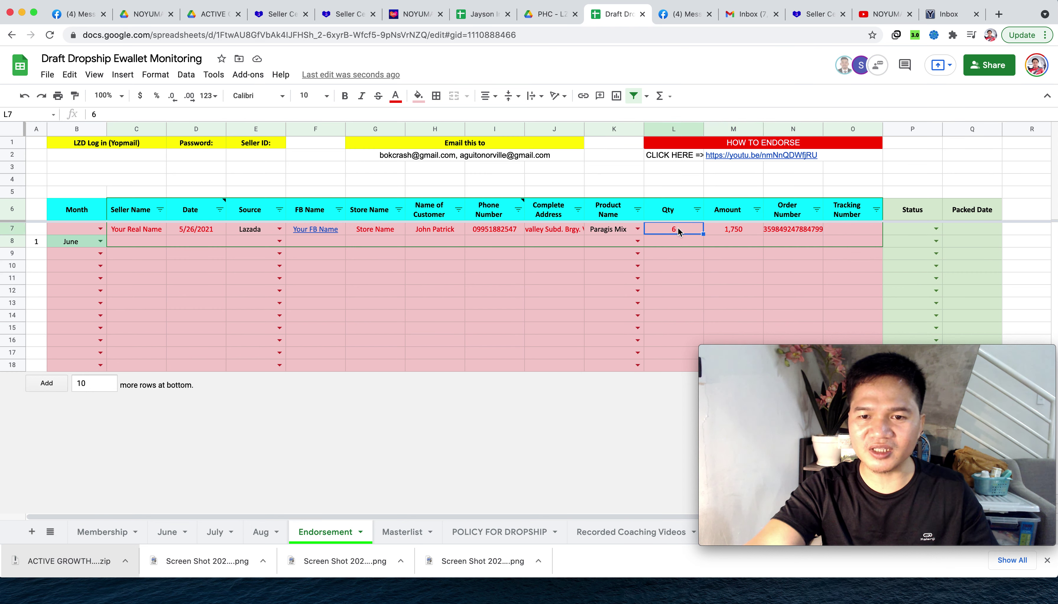
pyautogui.click(734, 232)
pyautogui.hscroll(1, 747, 264)
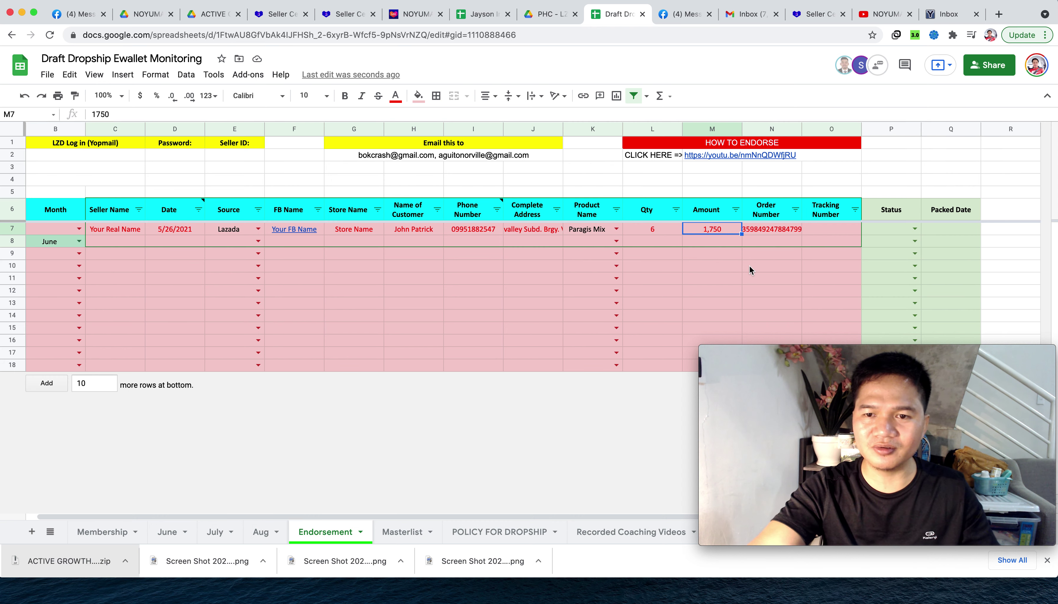
pyautogui.click(759, 231)
pyautogui.click(819, 227)
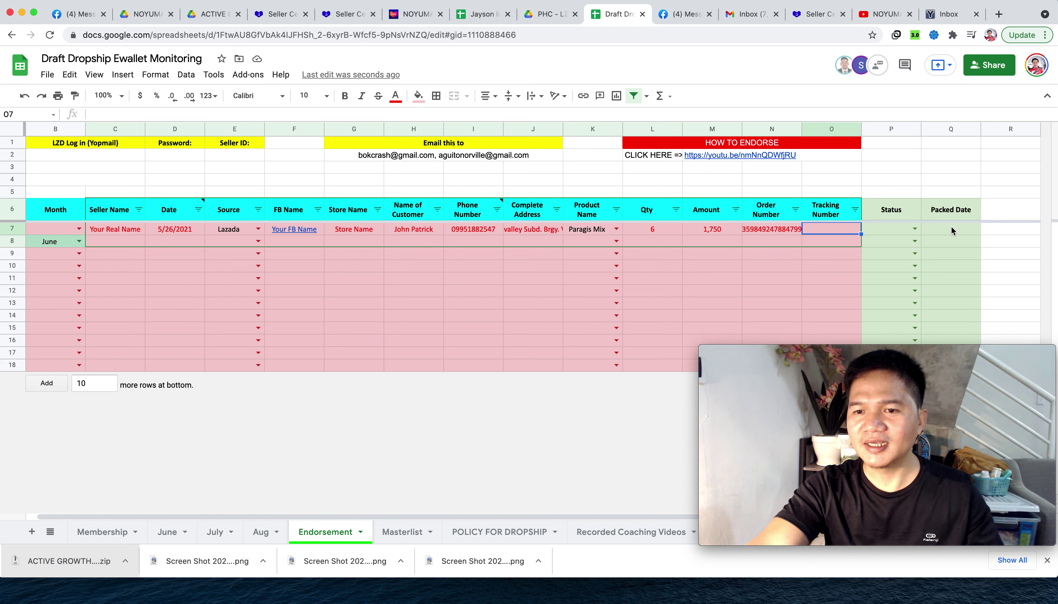
# Set the sample order's Status in P7 to Fulfilled and select C7:Q8
pyautogui.click(915, 229)
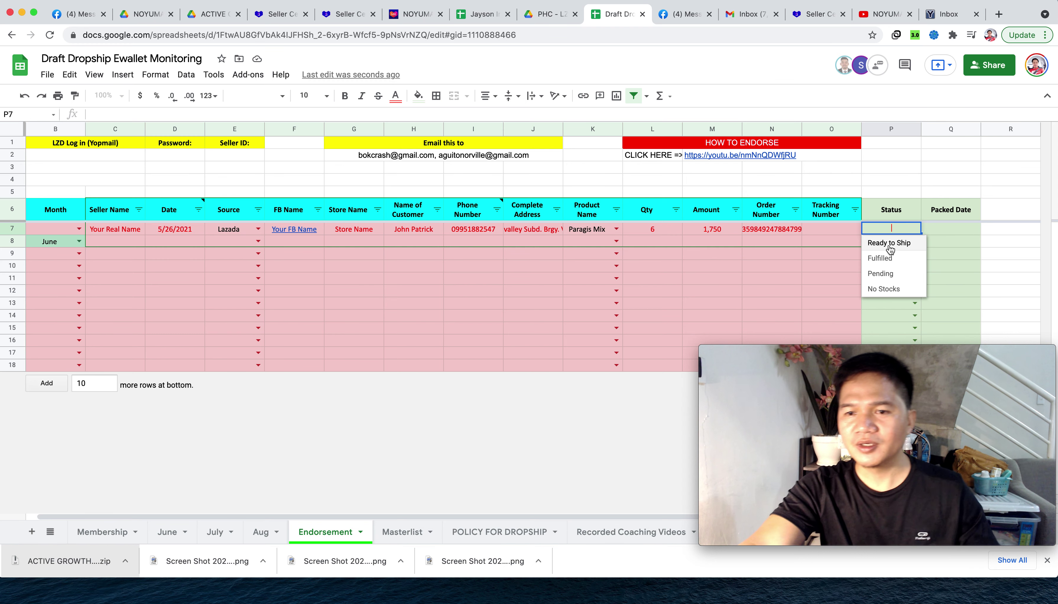
pyautogui.click(885, 261)
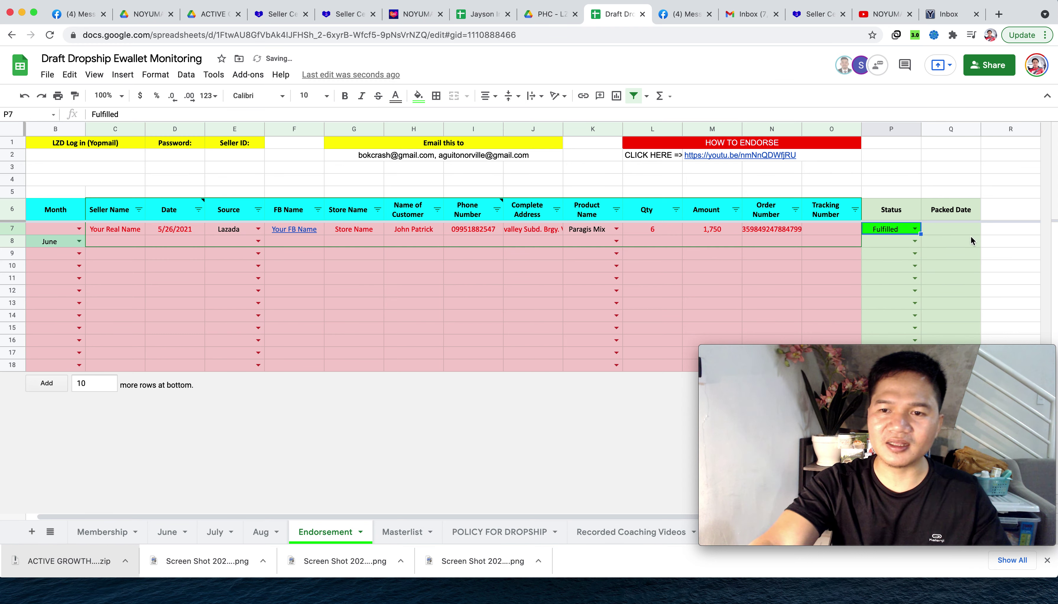
pyautogui.click(955, 228)
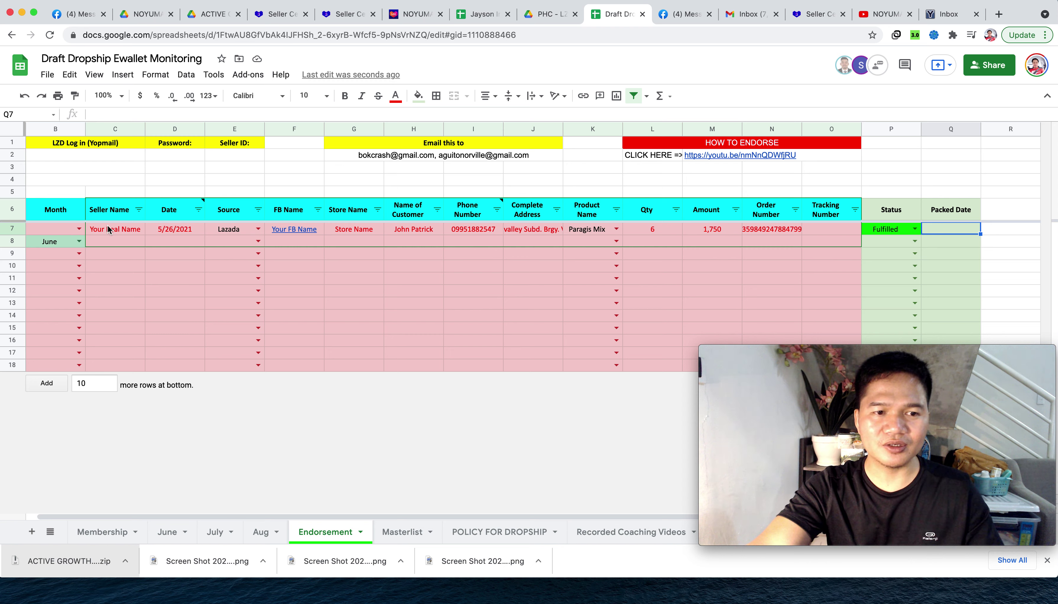
pyautogui.moveTo(105, 230); pyautogui.dragTo(939, 251)
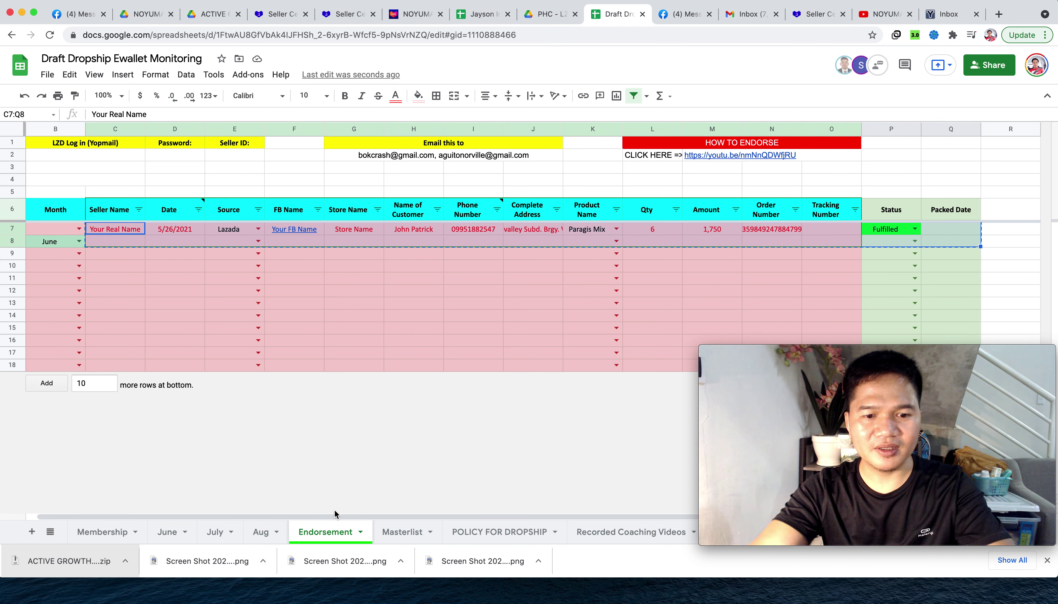
# Paste the copied order row into the Masterlist table, then undo the paste
pyautogui.click(401, 532)
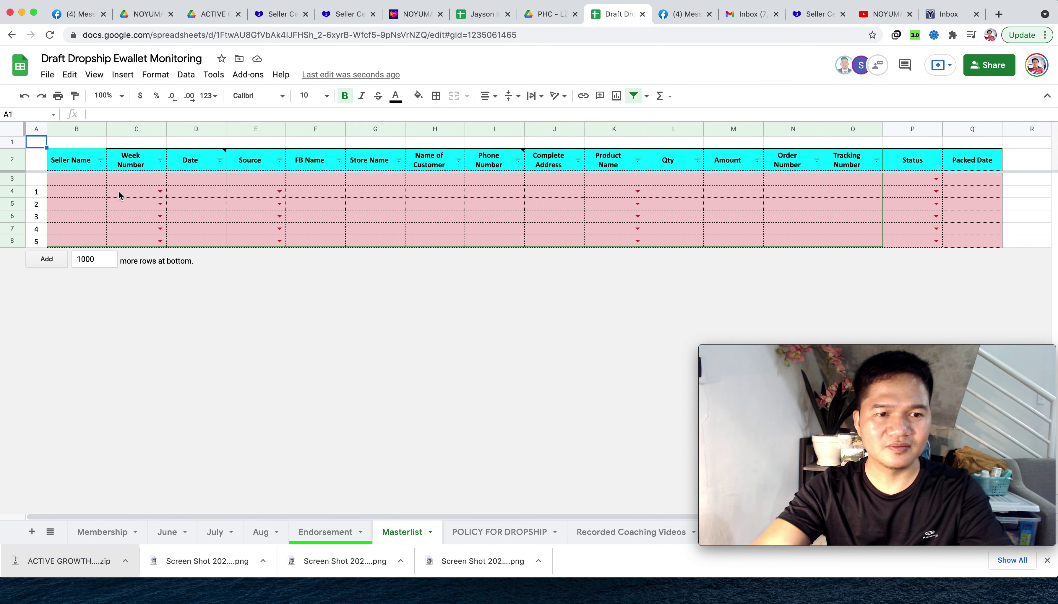
pyautogui.click(70, 184)
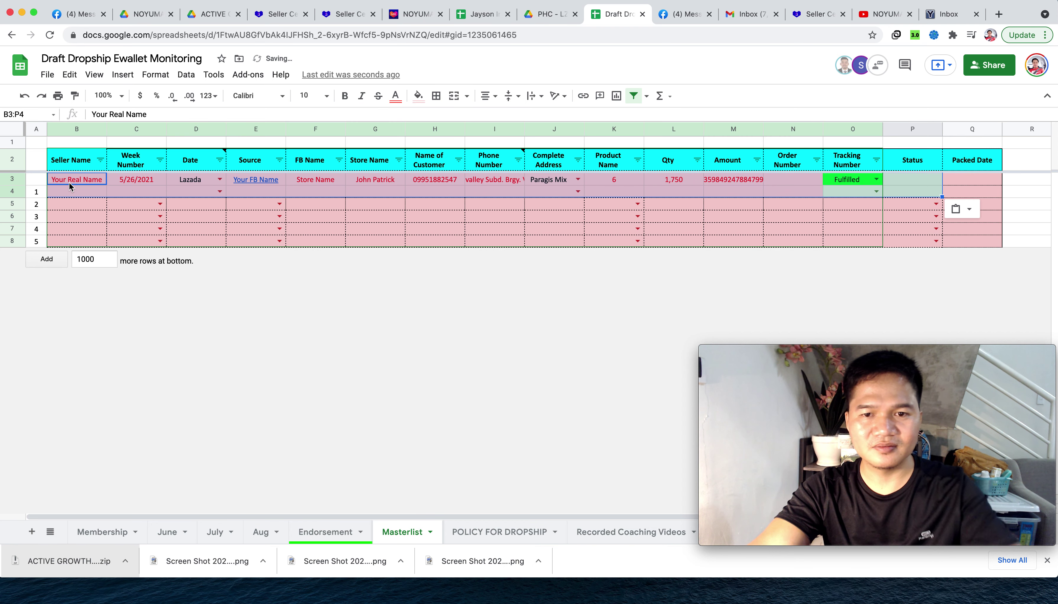
pyautogui.hotkey('ctrl', 'v')
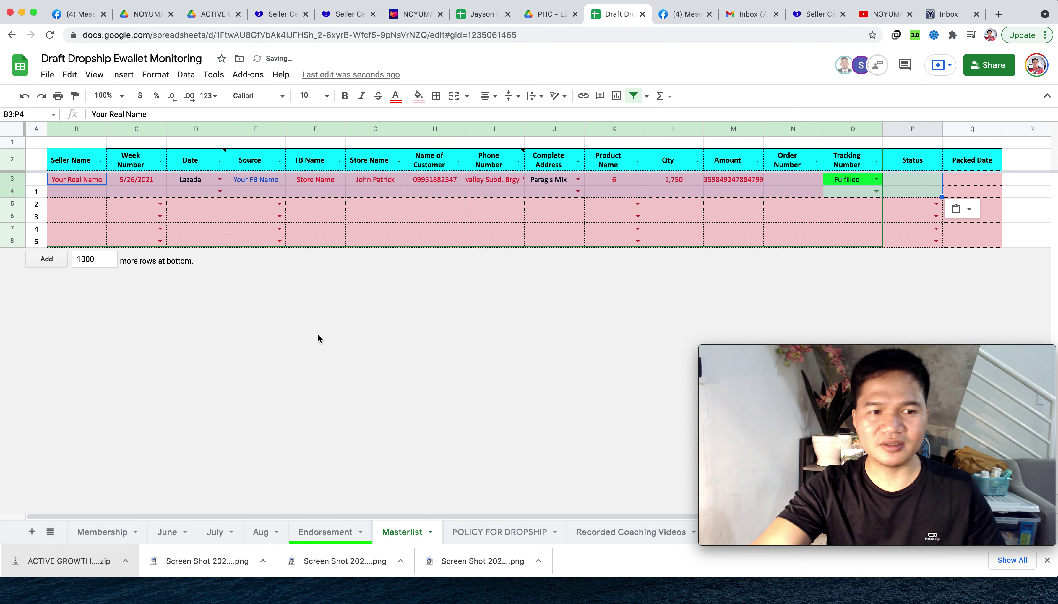
pyautogui.hotkey('ctrl', 'z')
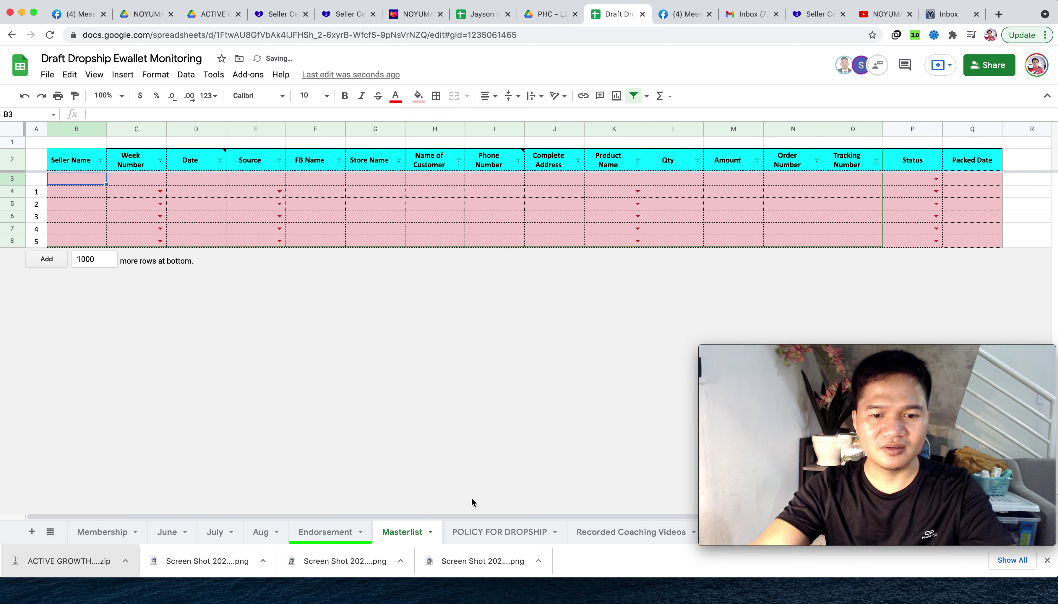
# Copy the sample order row B7:Q8 from the Endorsement sheet
pyautogui.click(323, 530)
pyautogui.hscroll(-1, 174, 272)
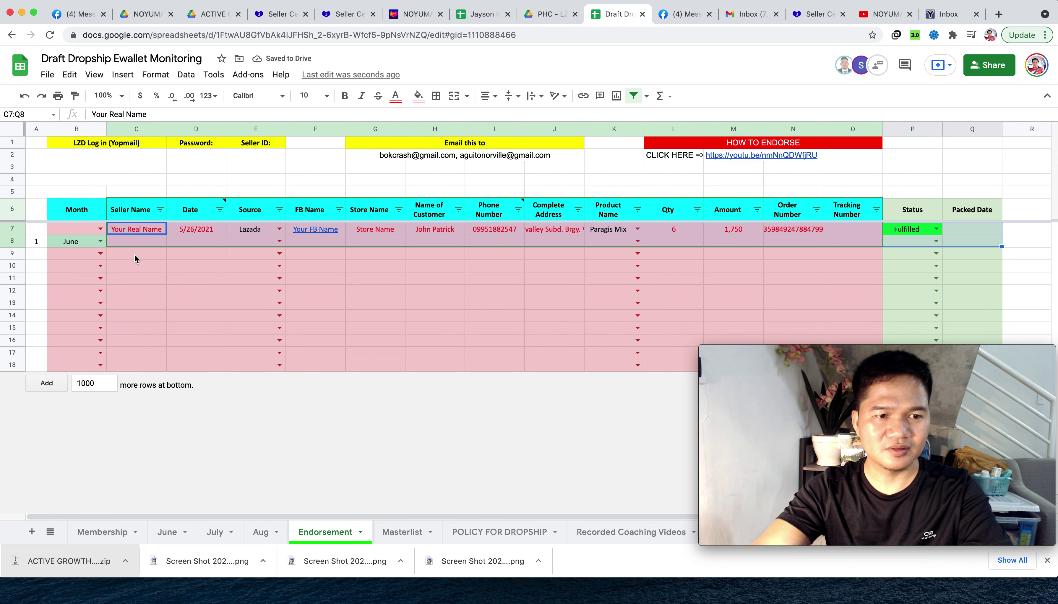
pyautogui.click(188, 265)
pyautogui.moveTo(82, 229); pyautogui.dragTo(972, 245)
pyautogui.hotkey('ctrl', 'c')
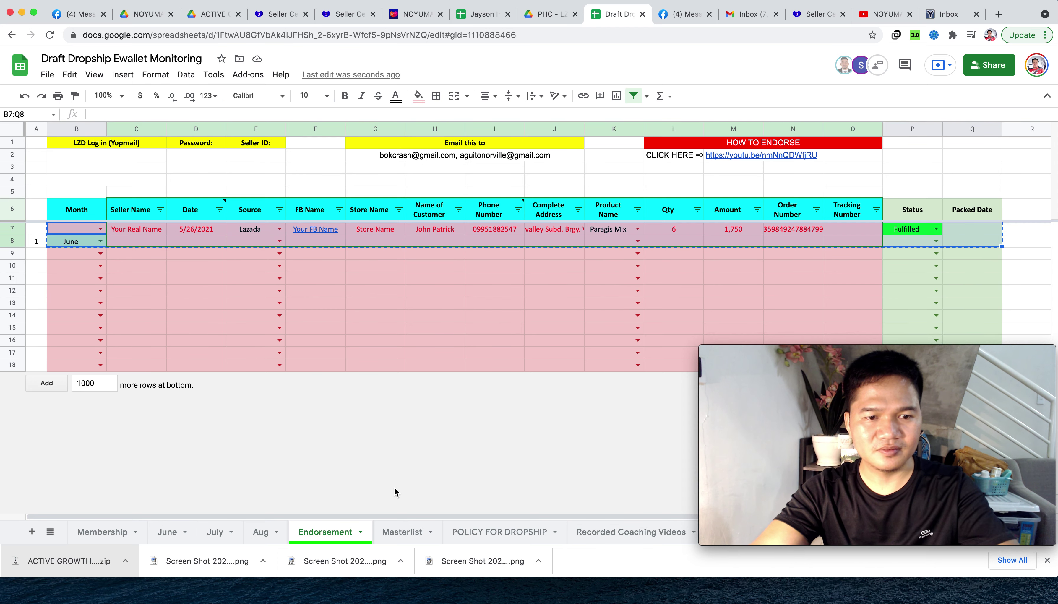
# Switch between the Masterlist and Endorsement sheets, ending on Endorsement
pyautogui.click(402, 531)
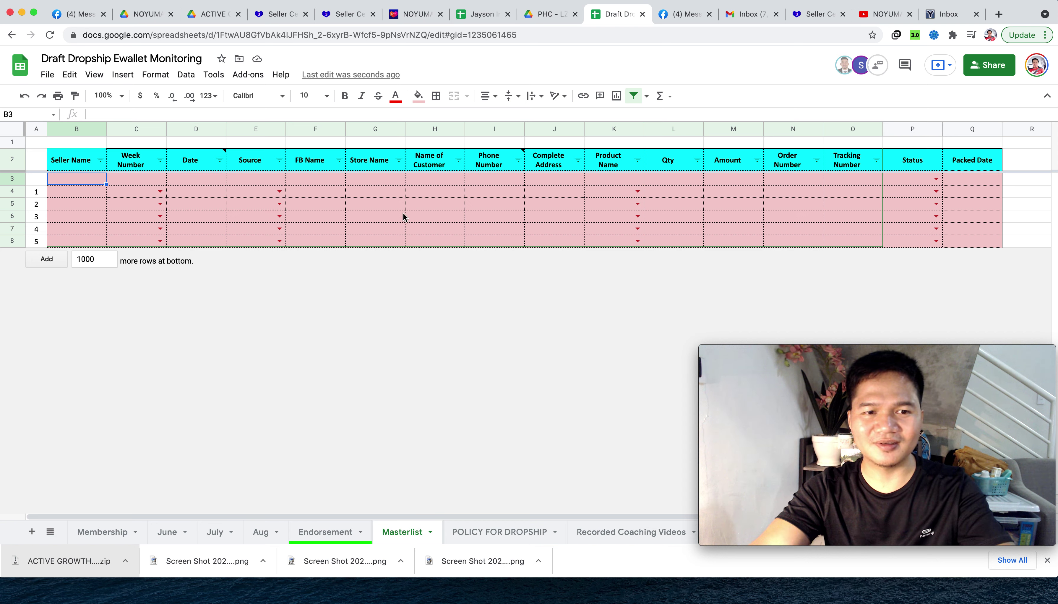
pyautogui.click(329, 532)
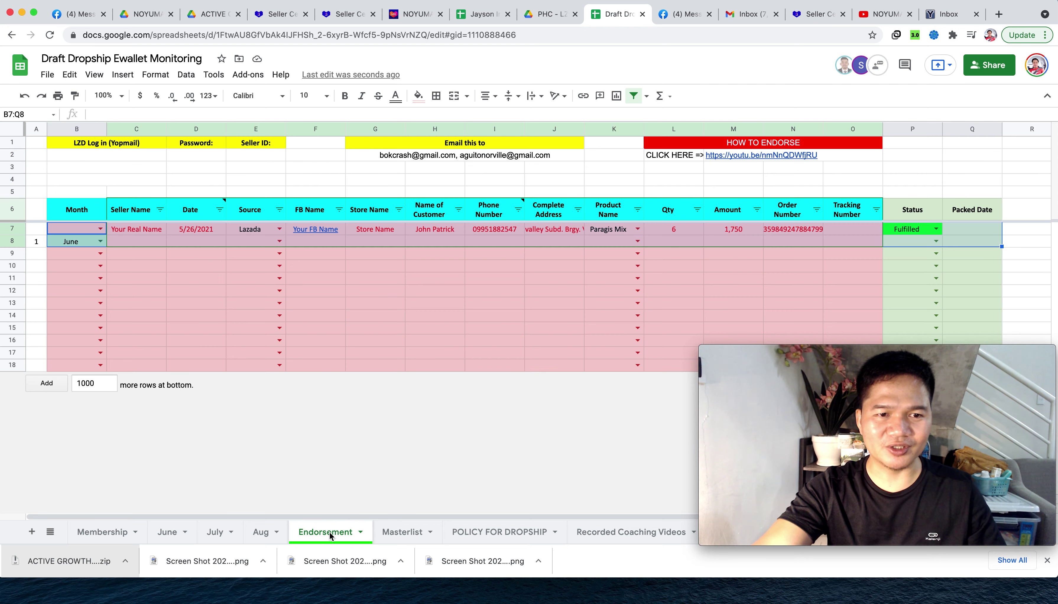
pyautogui.click(382, 534)
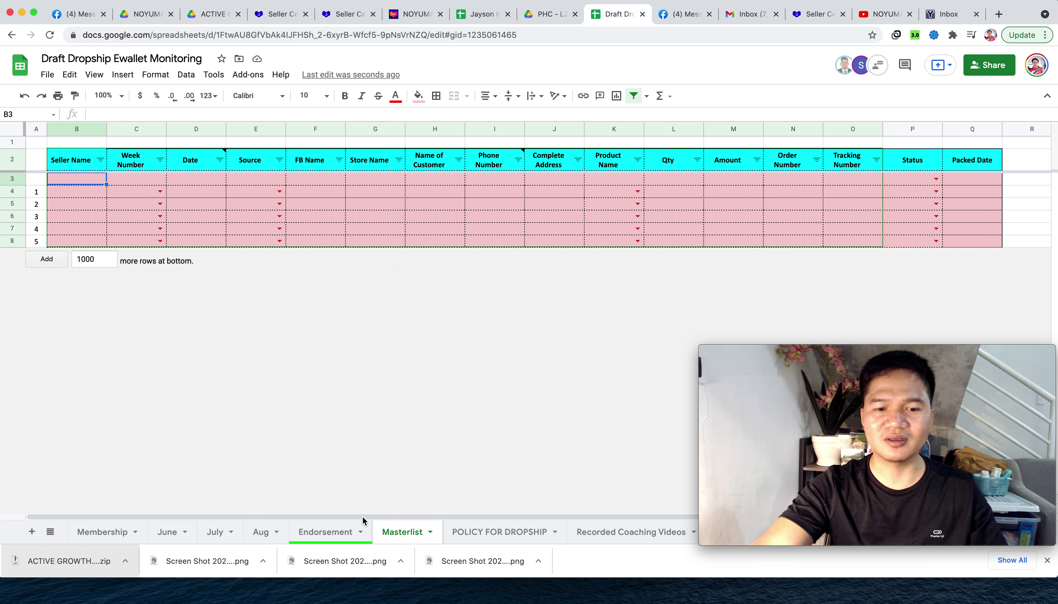
pyautogui.click(327, 539)
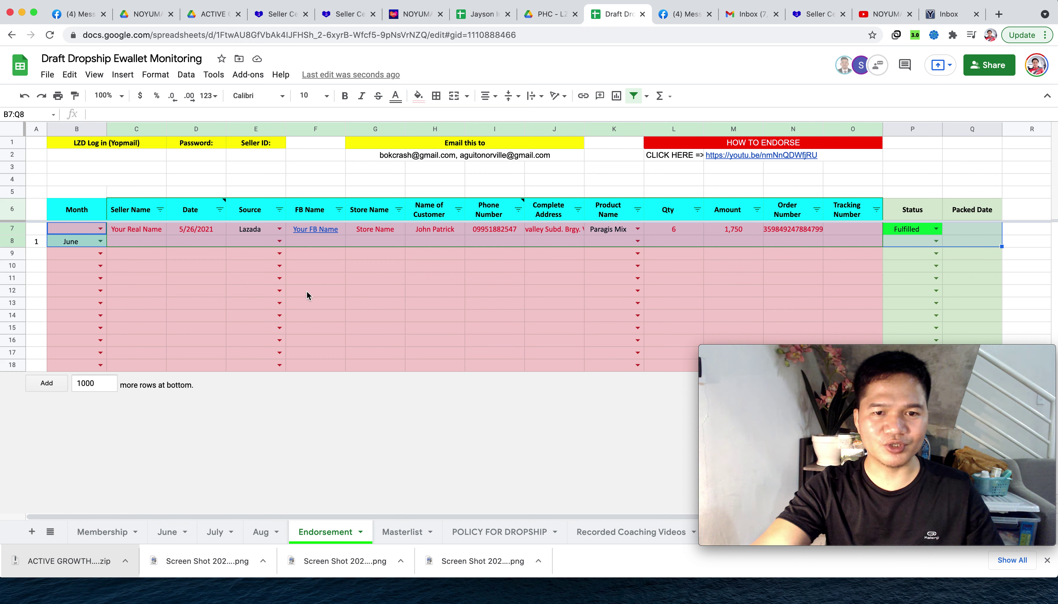
pyautogui.click(47, 74)
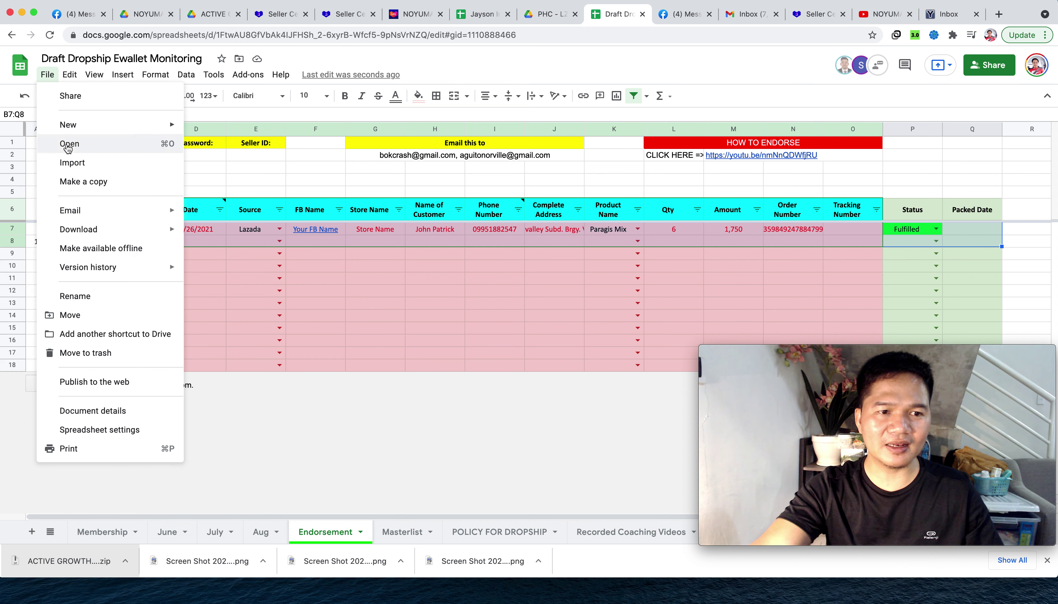
pyautogui.moveTo(105, 229)
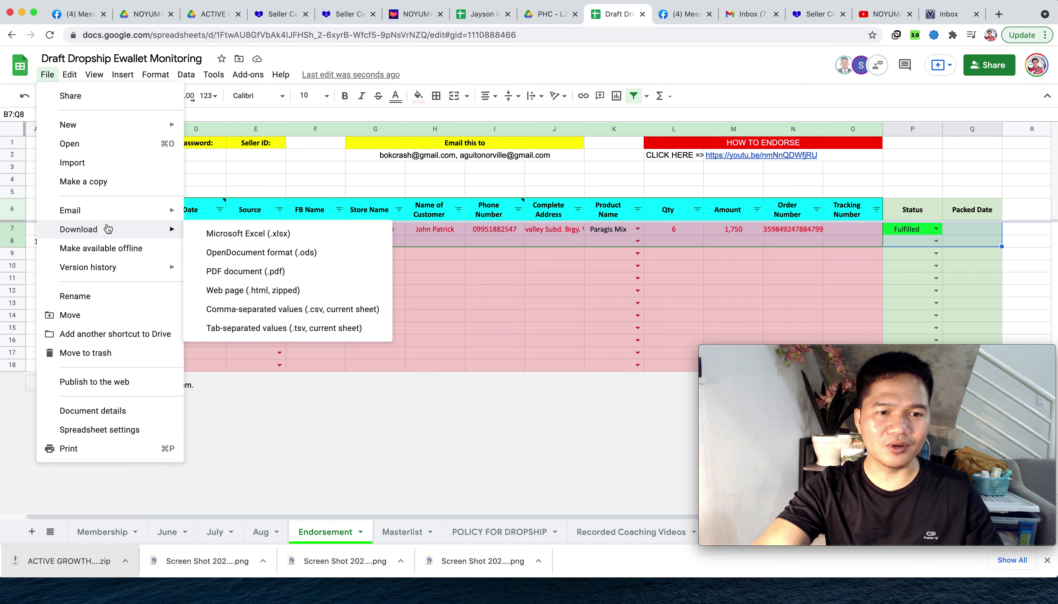
pyautogui.click(235, 273)
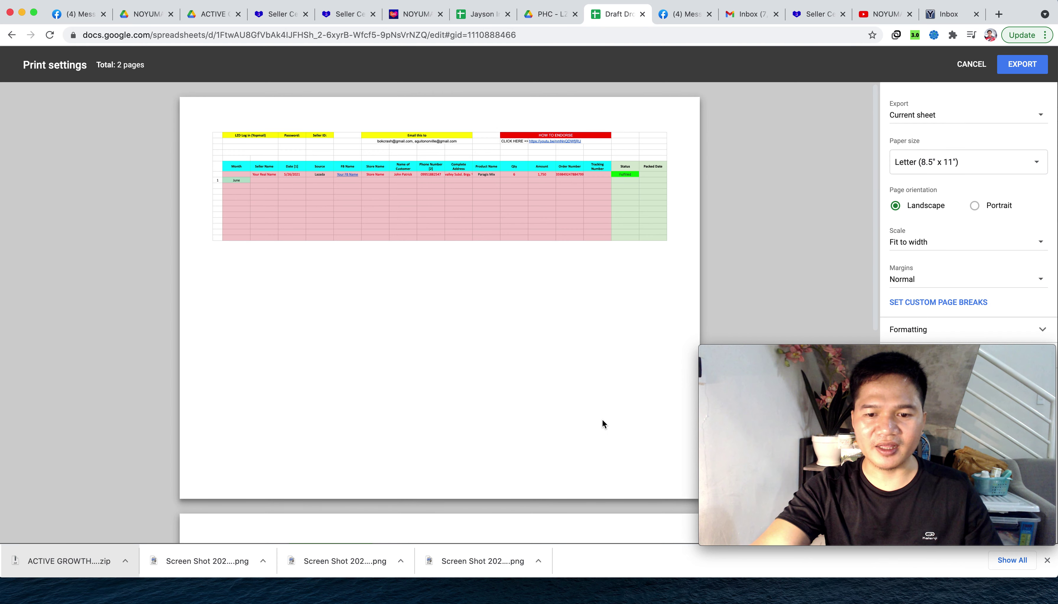
pyautogui.scroll(-10, 601, 419)
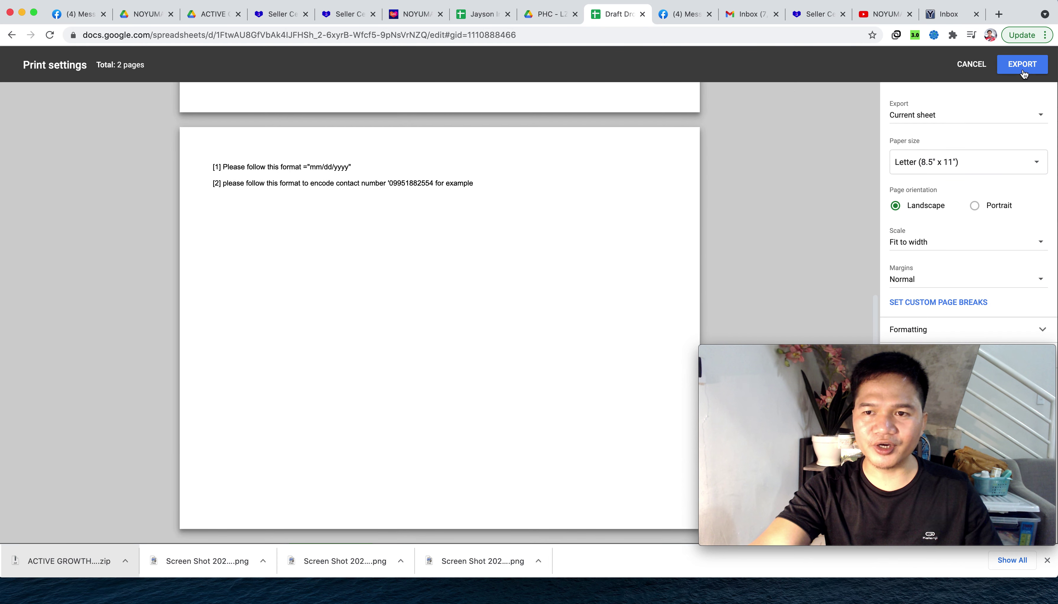
pyautogui.scroll(10, 376, 184)
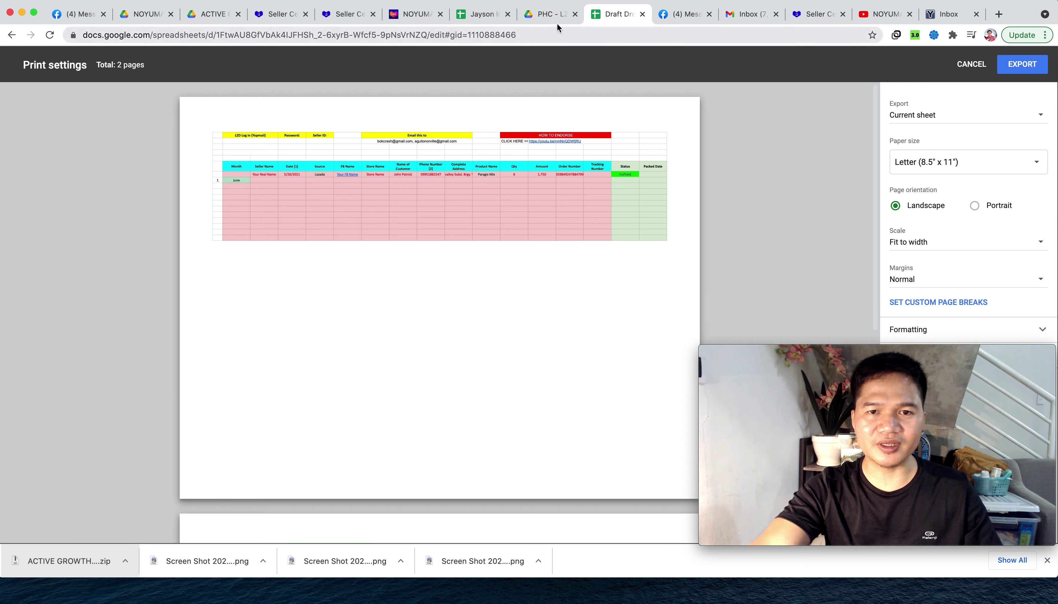
pyautogui.click(11, 35)
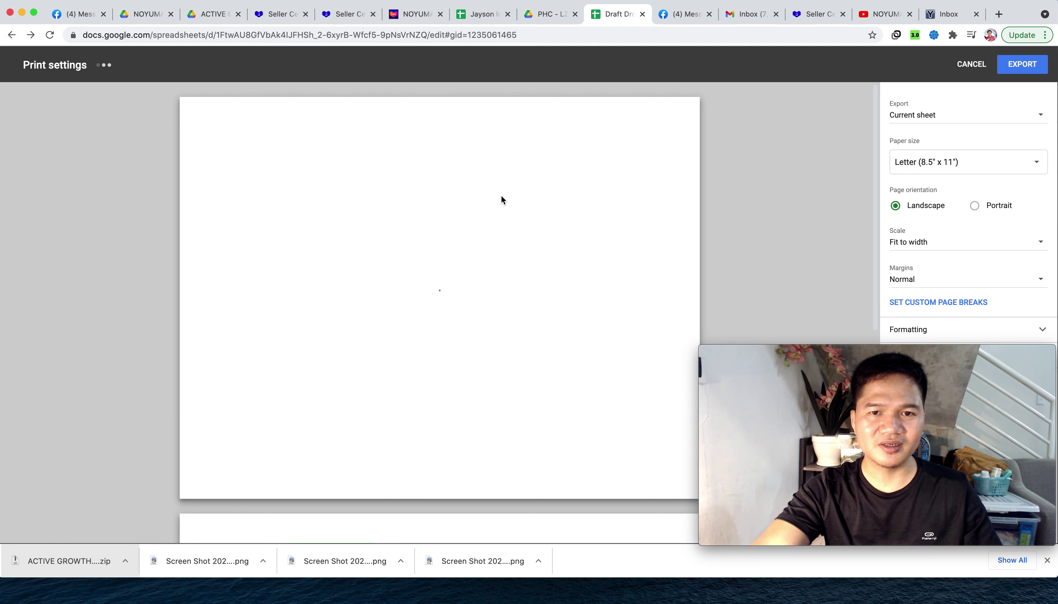
pyautogui.click(12, 35)
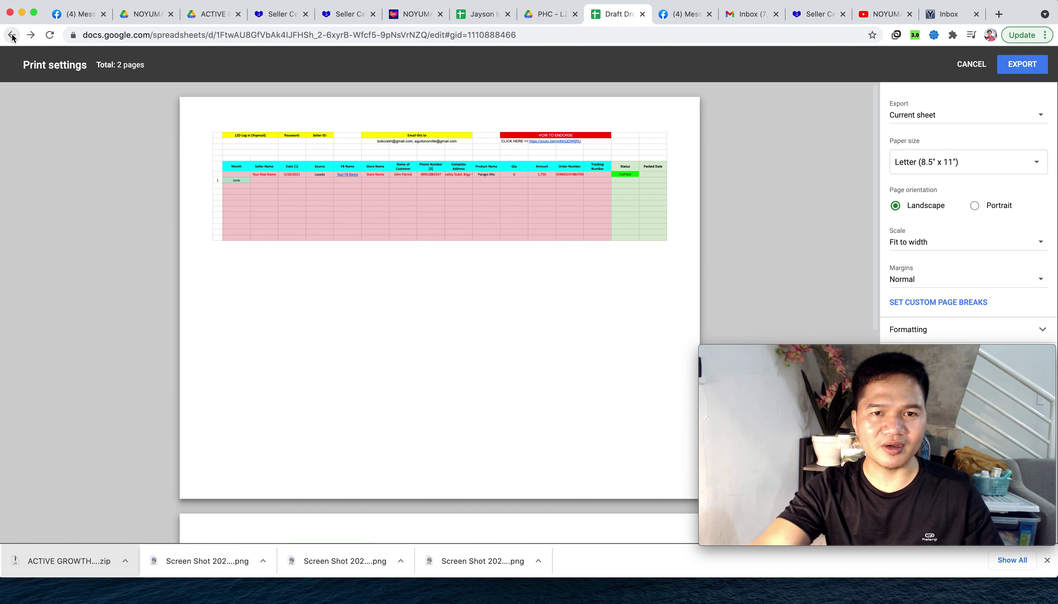
pyautogui.click(540, 15)
pyautogui.click(479, 13)
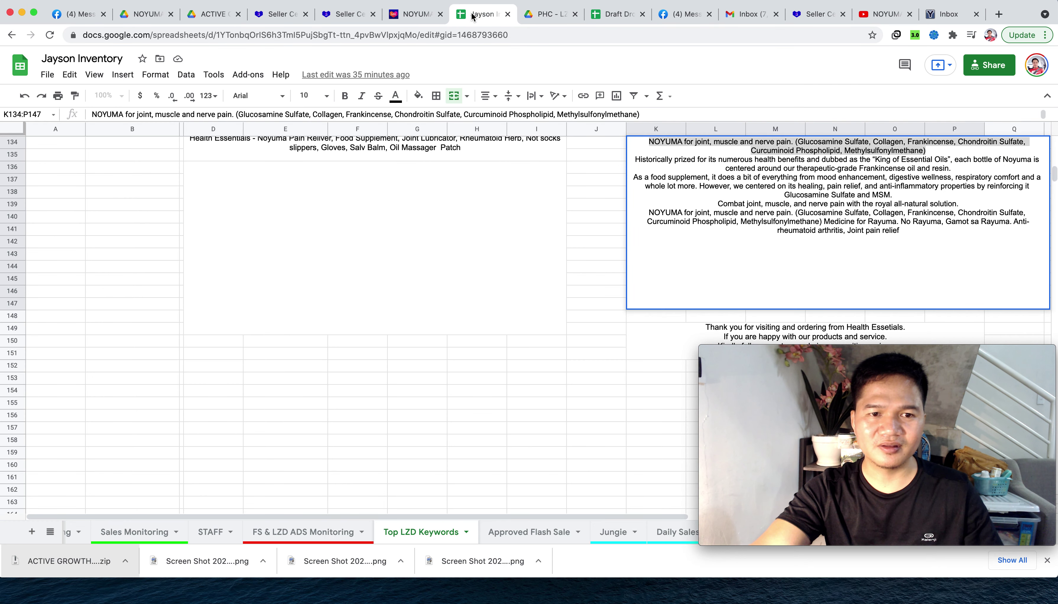
pyautogui.click(550, 14)
pyautogui.click(627, 15)
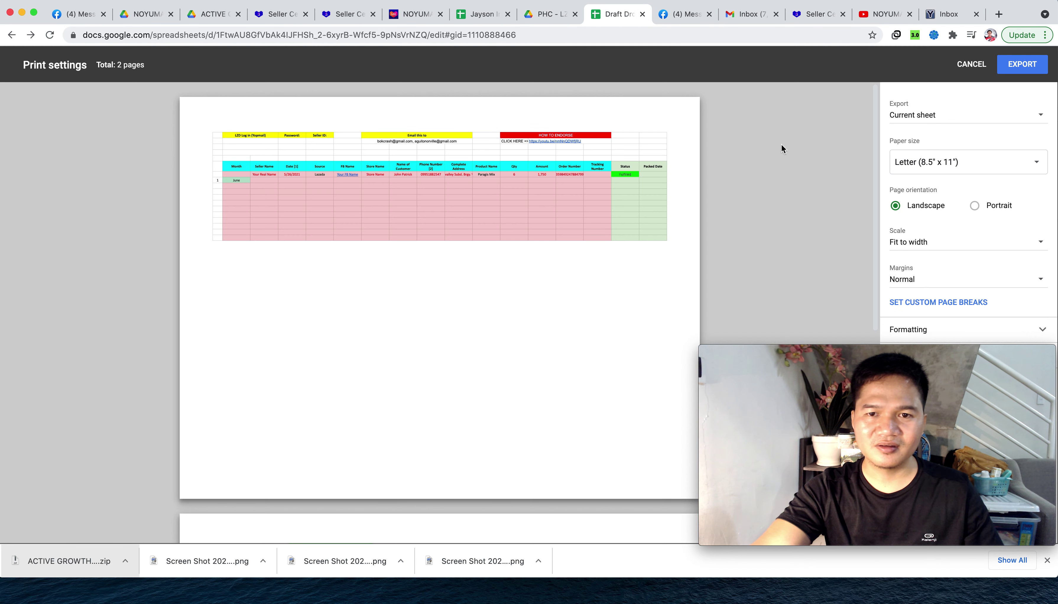
pyautogui.click(963, 65)
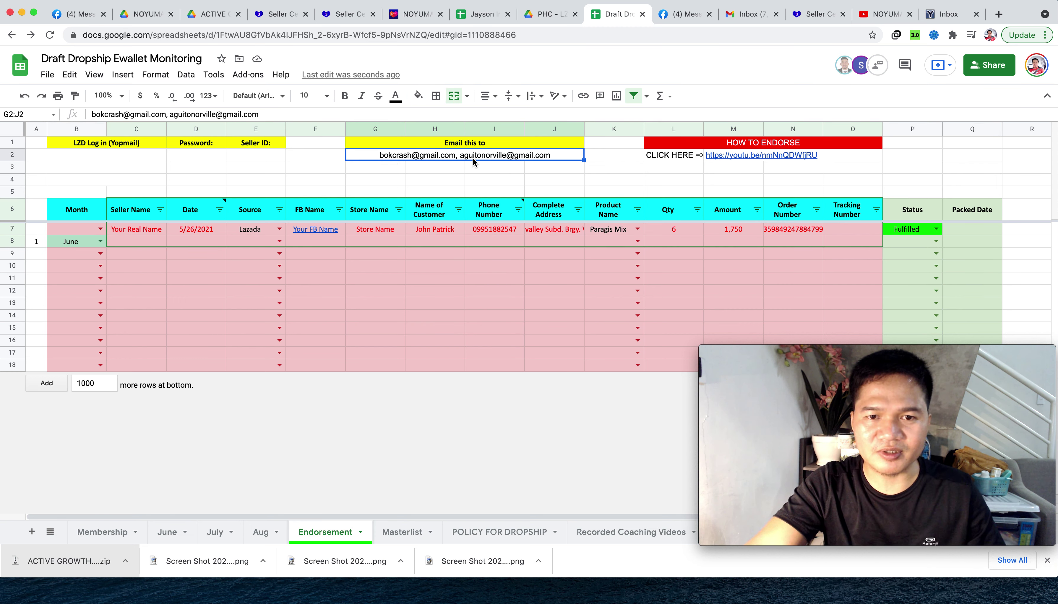
# Select cell K4, then view the Recorded Coaching Videos and POLICY FOR DROPSHIP sheets
pyautogui.click(626, 180)
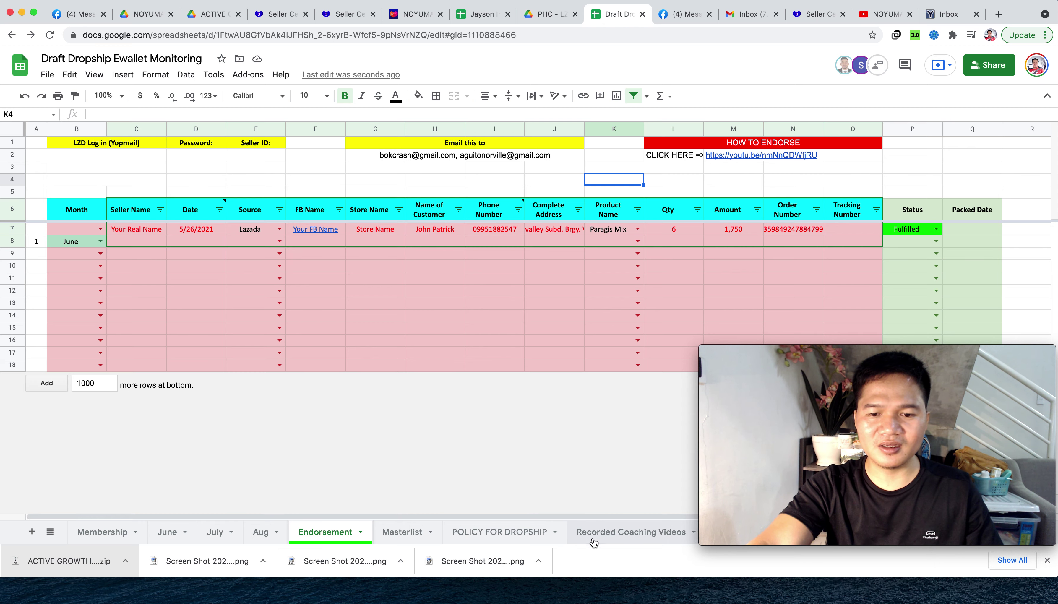
pyautogui.click(614, 533)
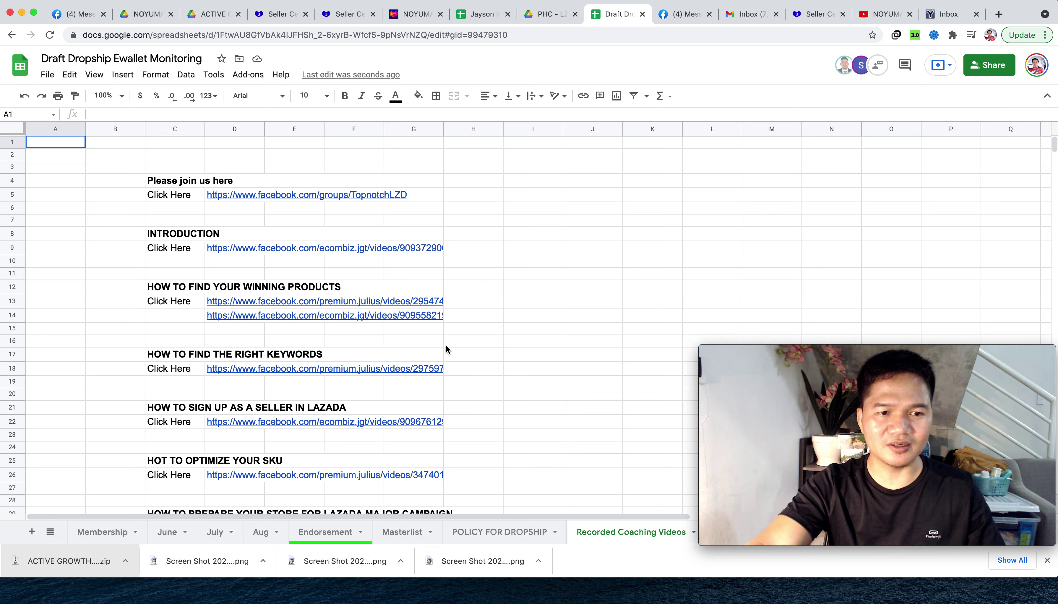
pyautogui.moveTo(293, 197)
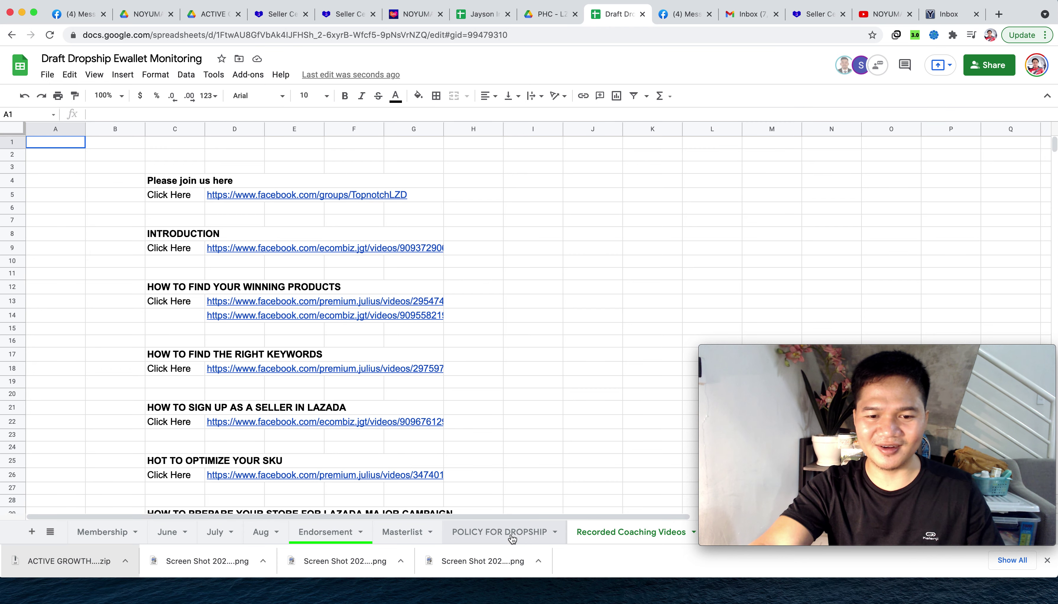
pyautogui.click(476, 539)
pyautogui.click(407, 532)
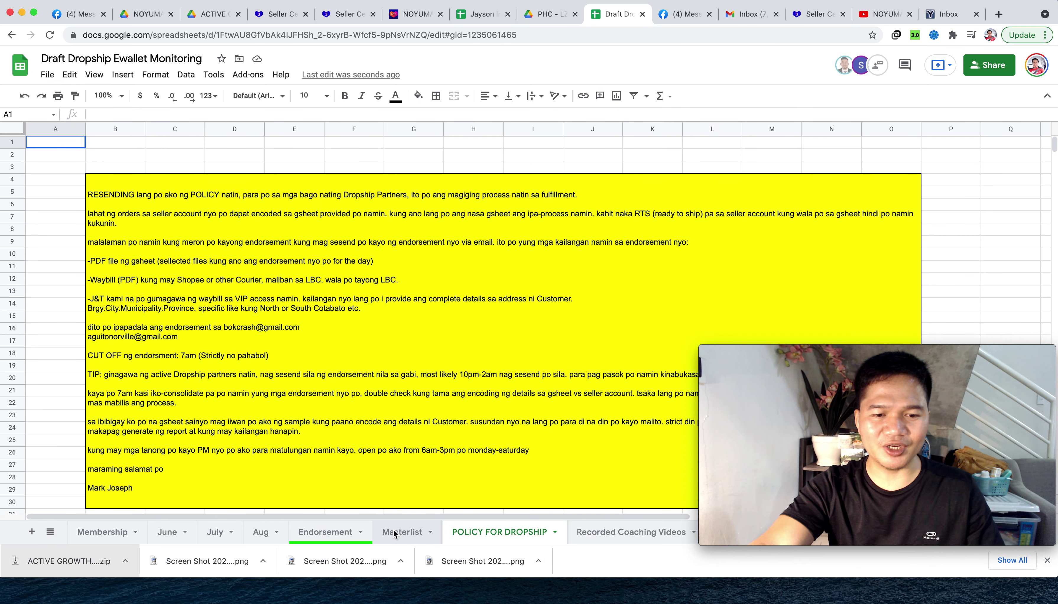
# Return to the Endorsement sheet, then go to the Lazada Seller Center sign-in browser tab
pyautogui.click(326, 532)
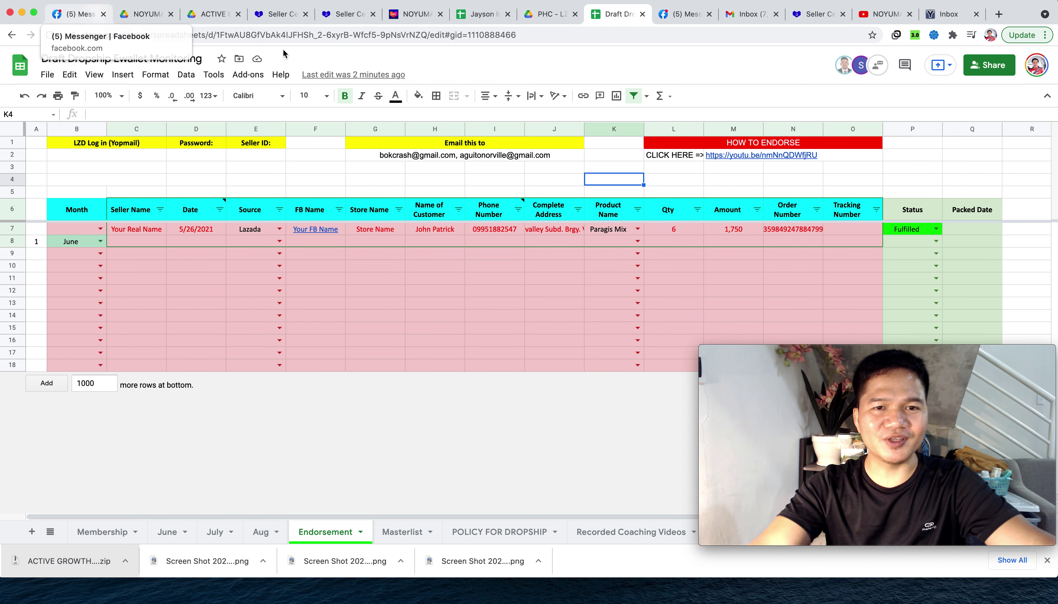
pyautogui.click(805, 14)
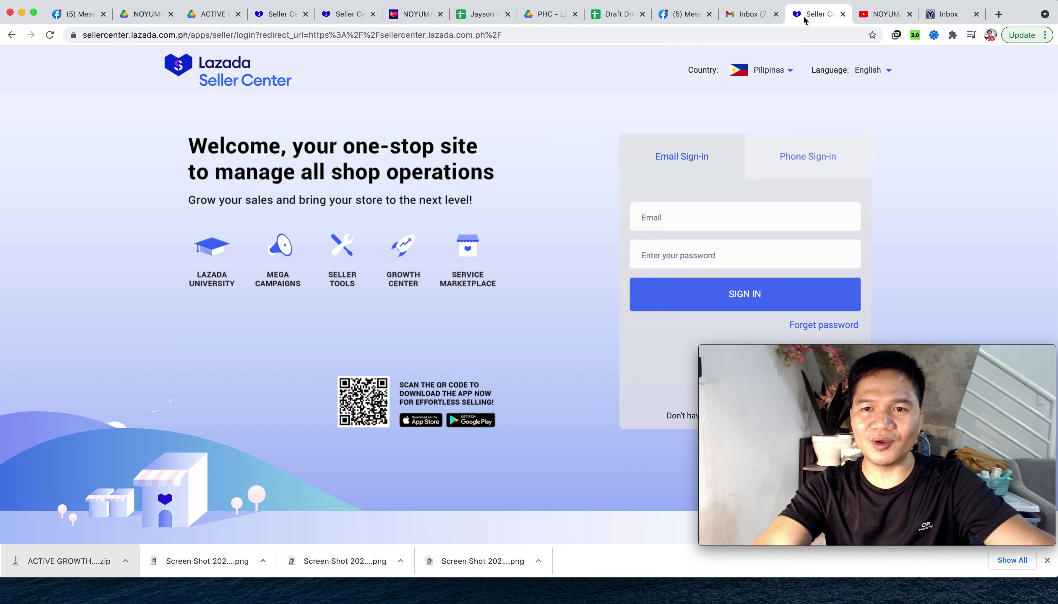